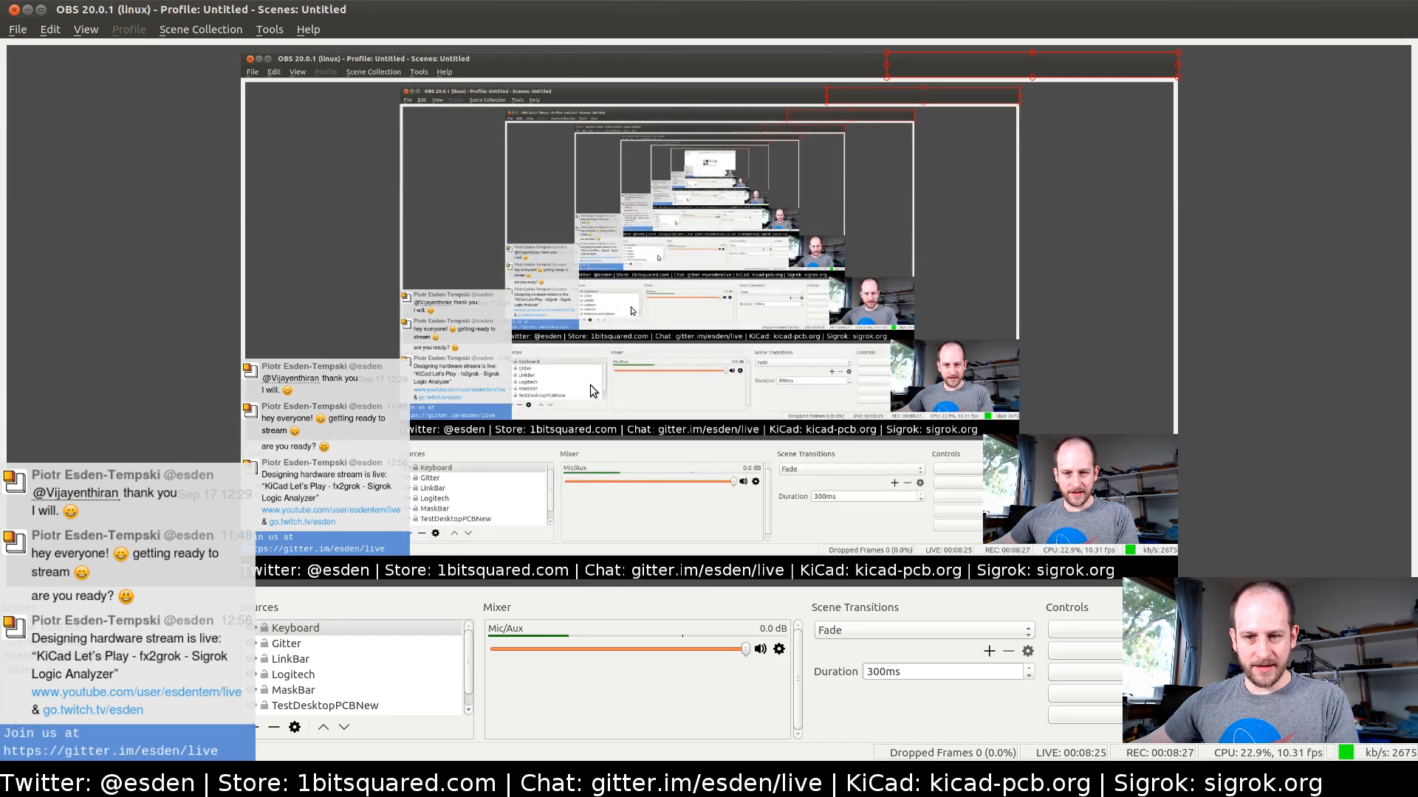
# Switch from OBS to the fx2grok-flat schematic in KiCad, and on to the project's board layout in Pcbnew
pyautogui.hotkey('alt', 'Tab')
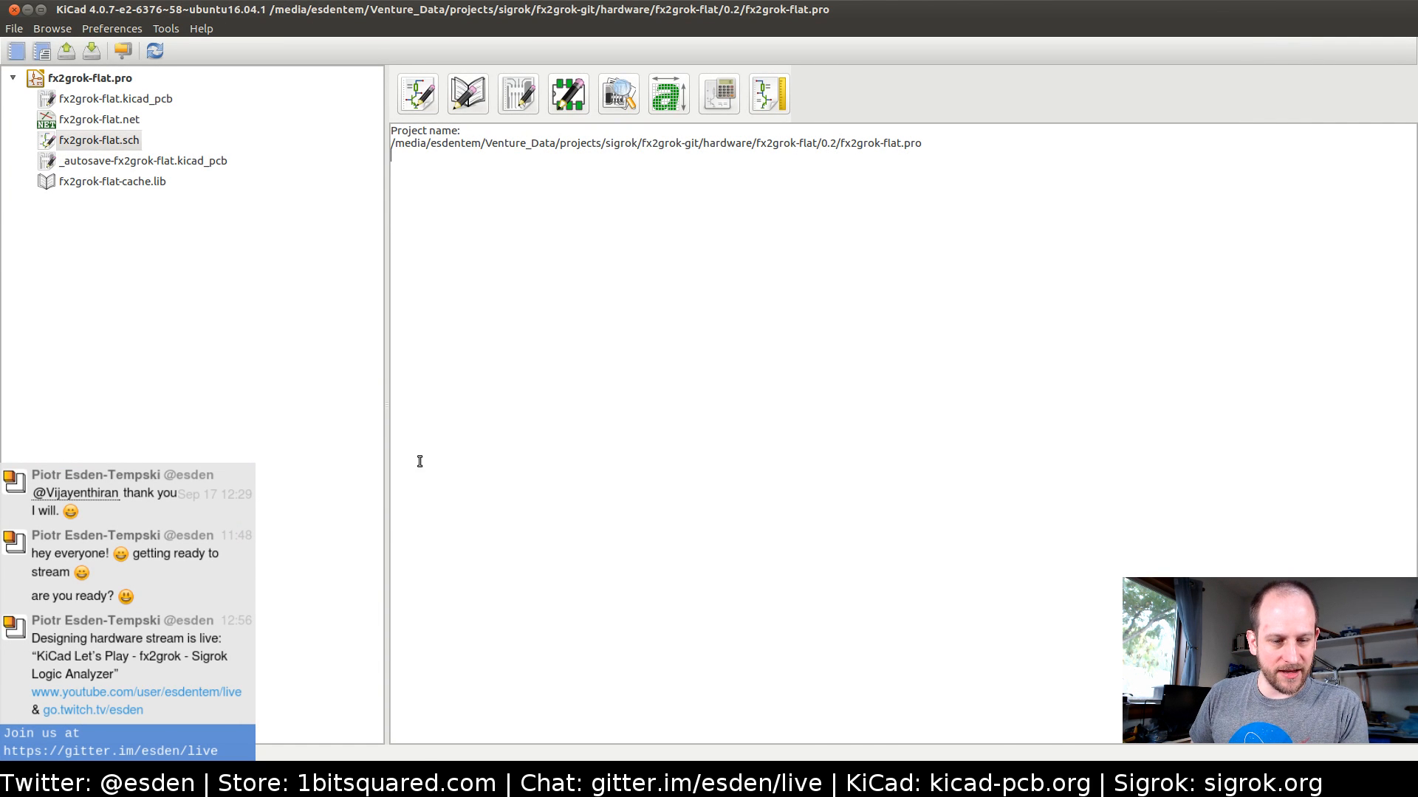
pyautogui.click(387, 779)
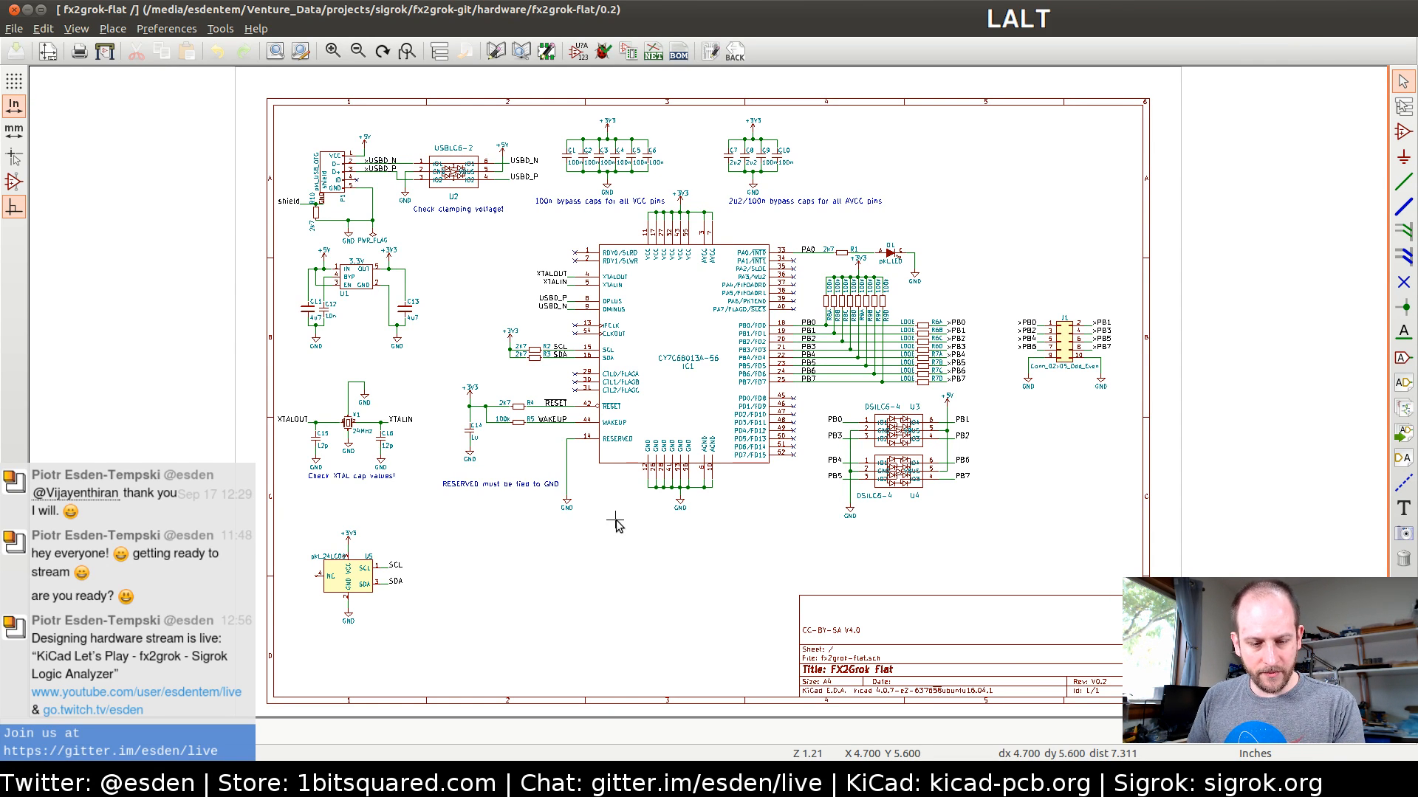
pyautogui.hotkey('alt', 'Tab')
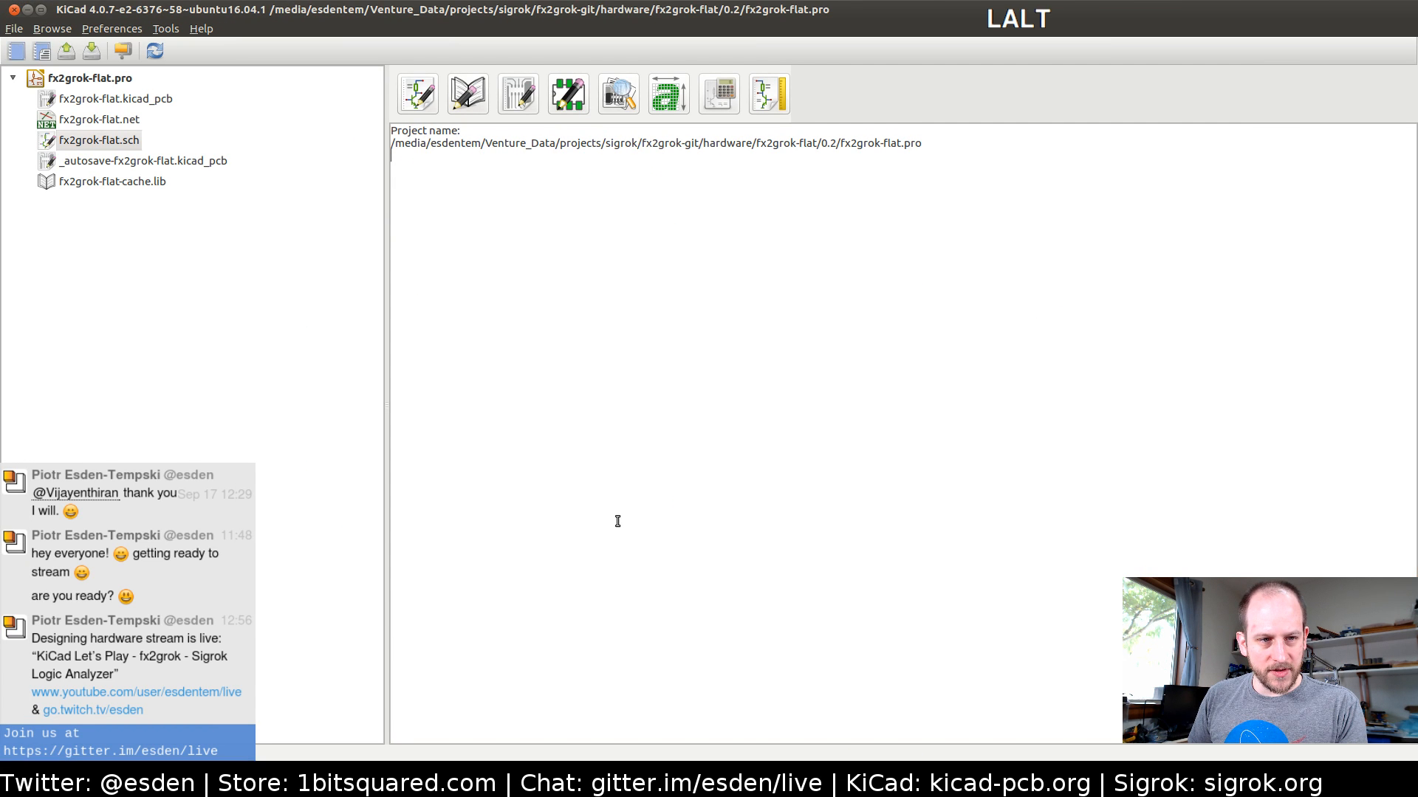
pyautogui.hotkey('alt', 'Tab')
pyautogui.press('Tab')
pyautogui.press('Tab')
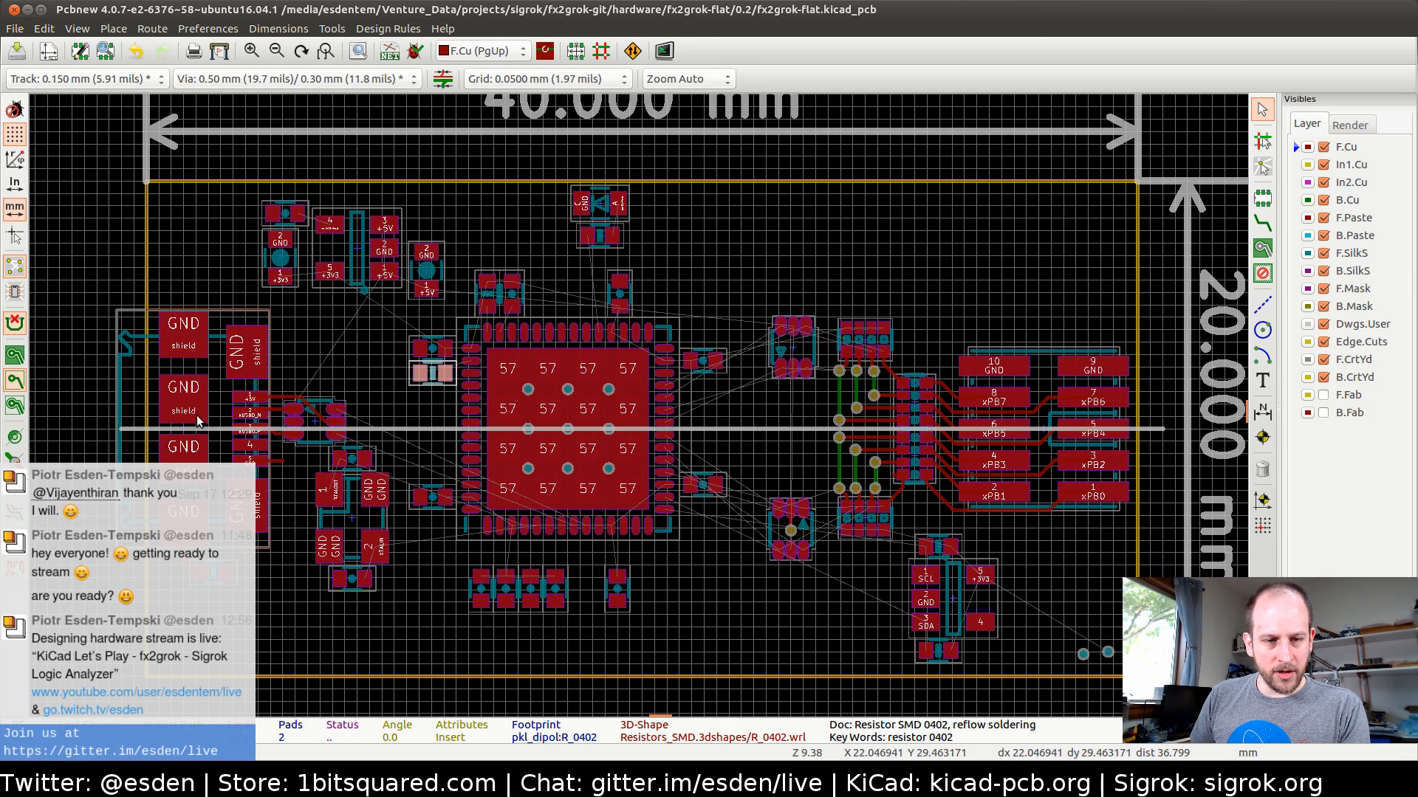
# Examine the component placement and unrouted connections around the central microcontroller on the fx2grok-flat board, including its USB and header sides
pyautogui.scroll(2, 539, 543)
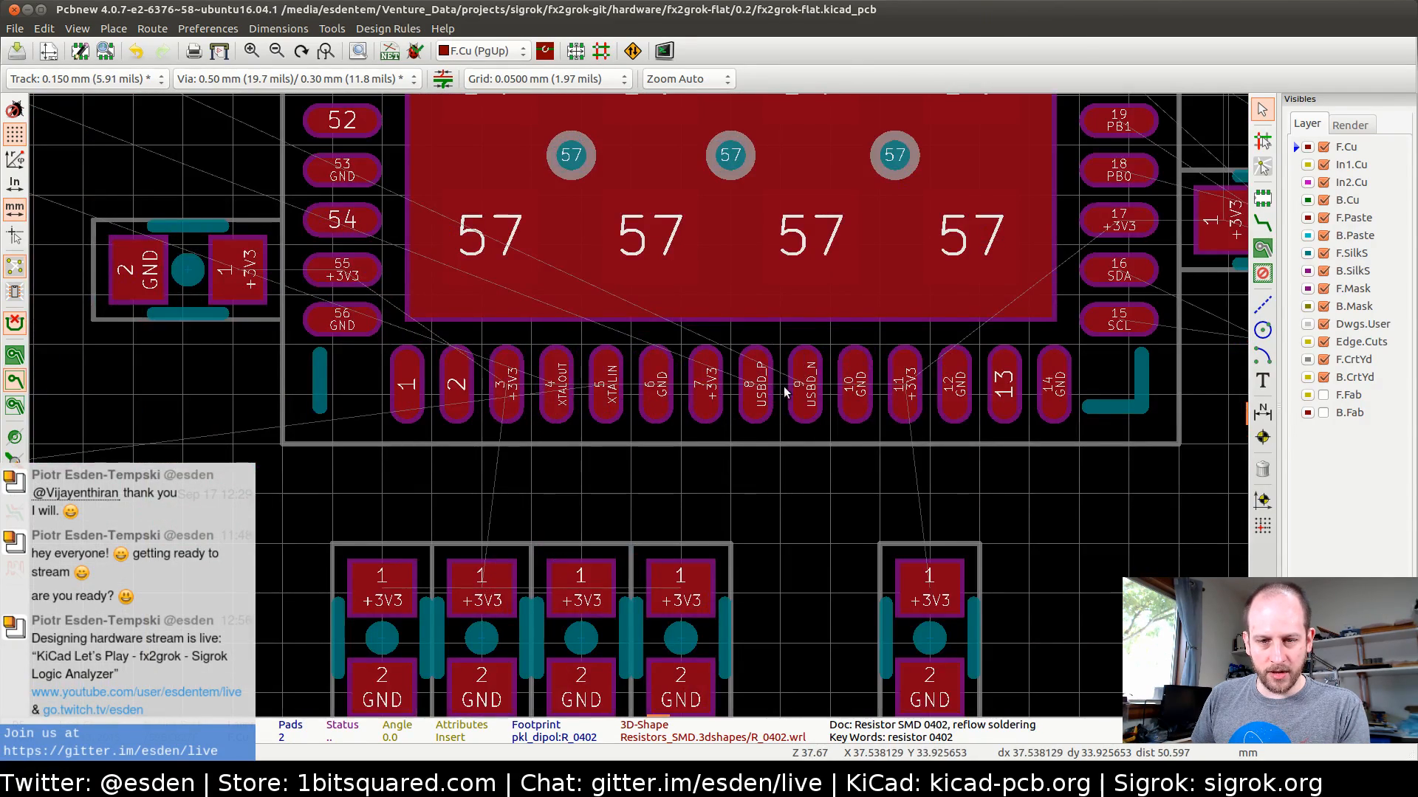
pyautogui.scroll(-2, 640, 410)
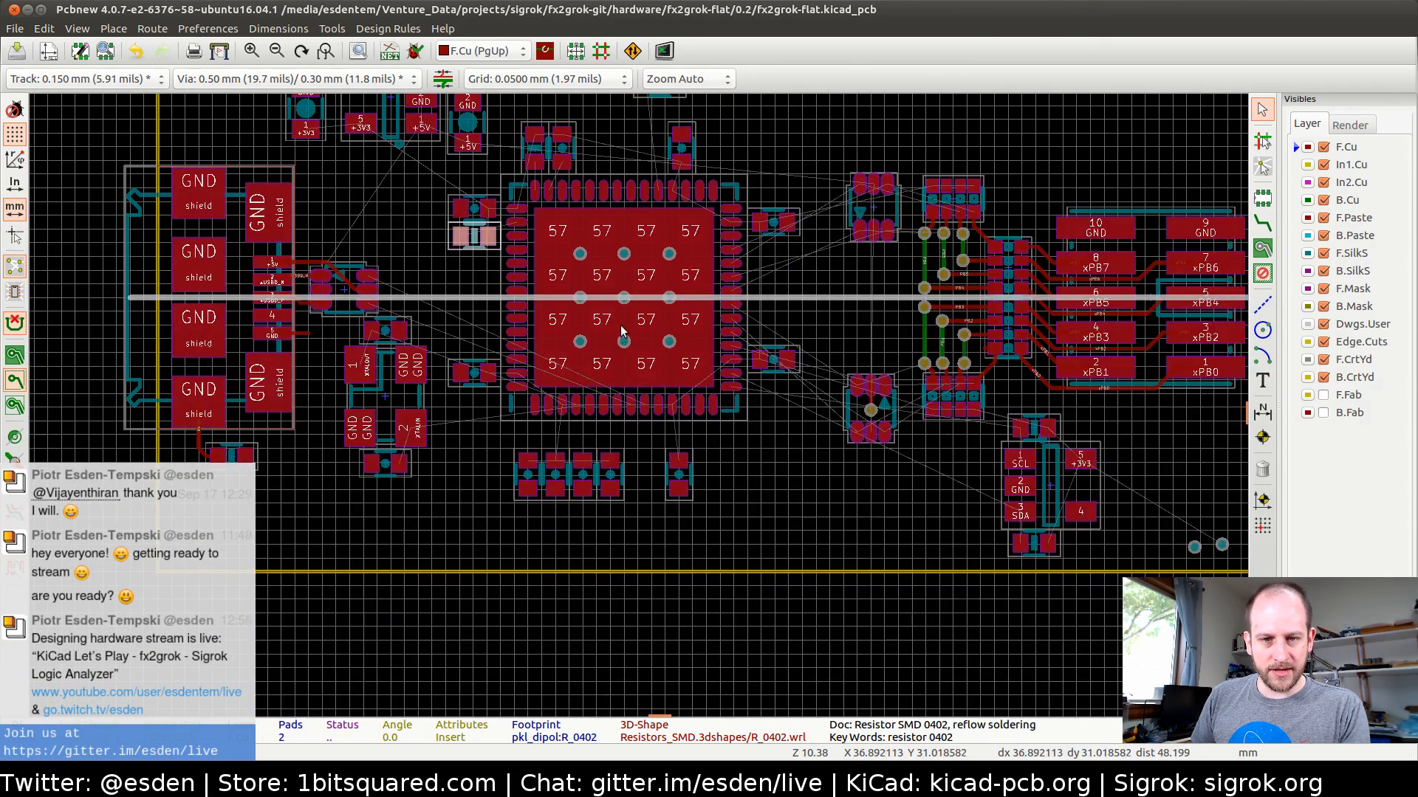
pyautogui.moveTo(623, 330); pyautogui.dragTo(602, 373, button='middle')
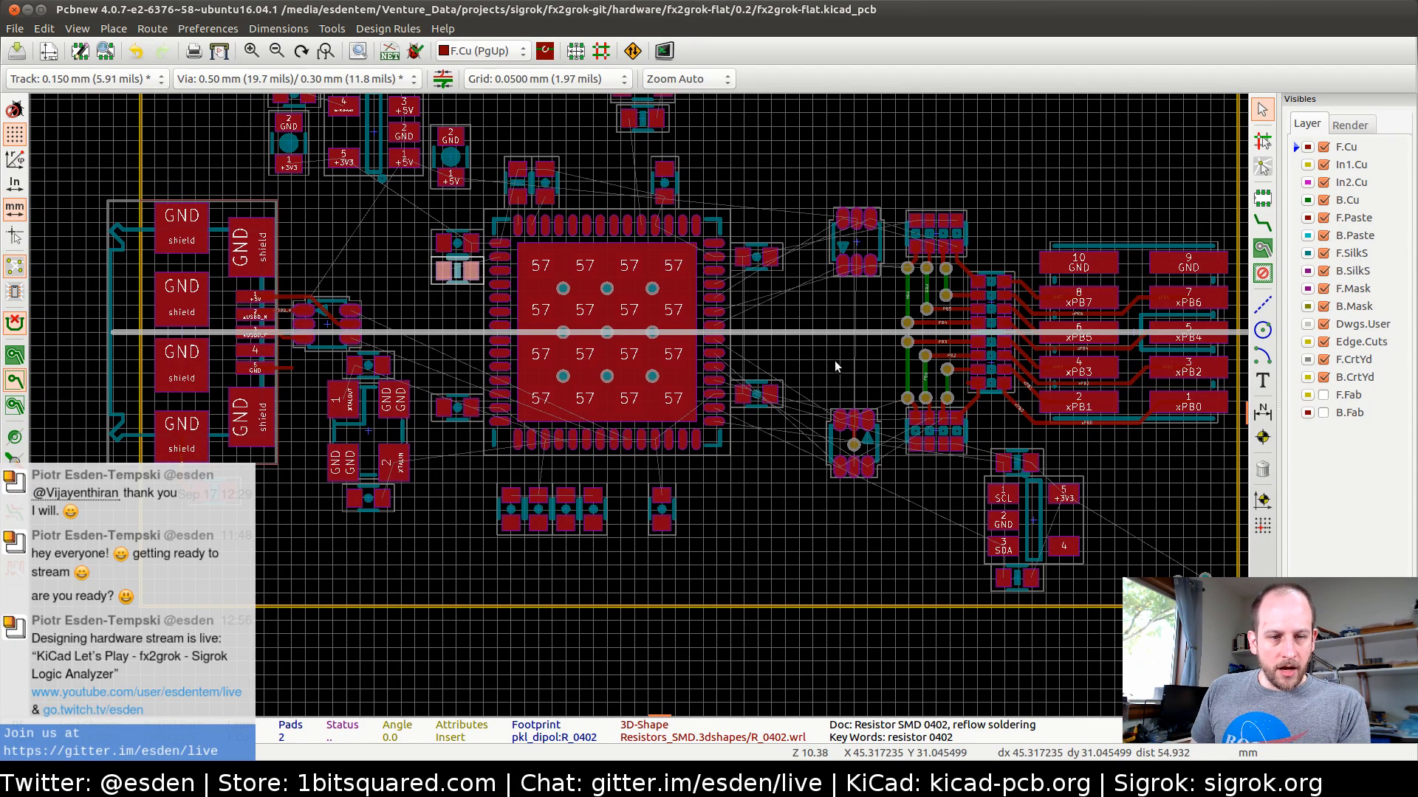
pyautogui.moveTo(747, 353); pyautogui.dragTo(709, 377, button='middle')
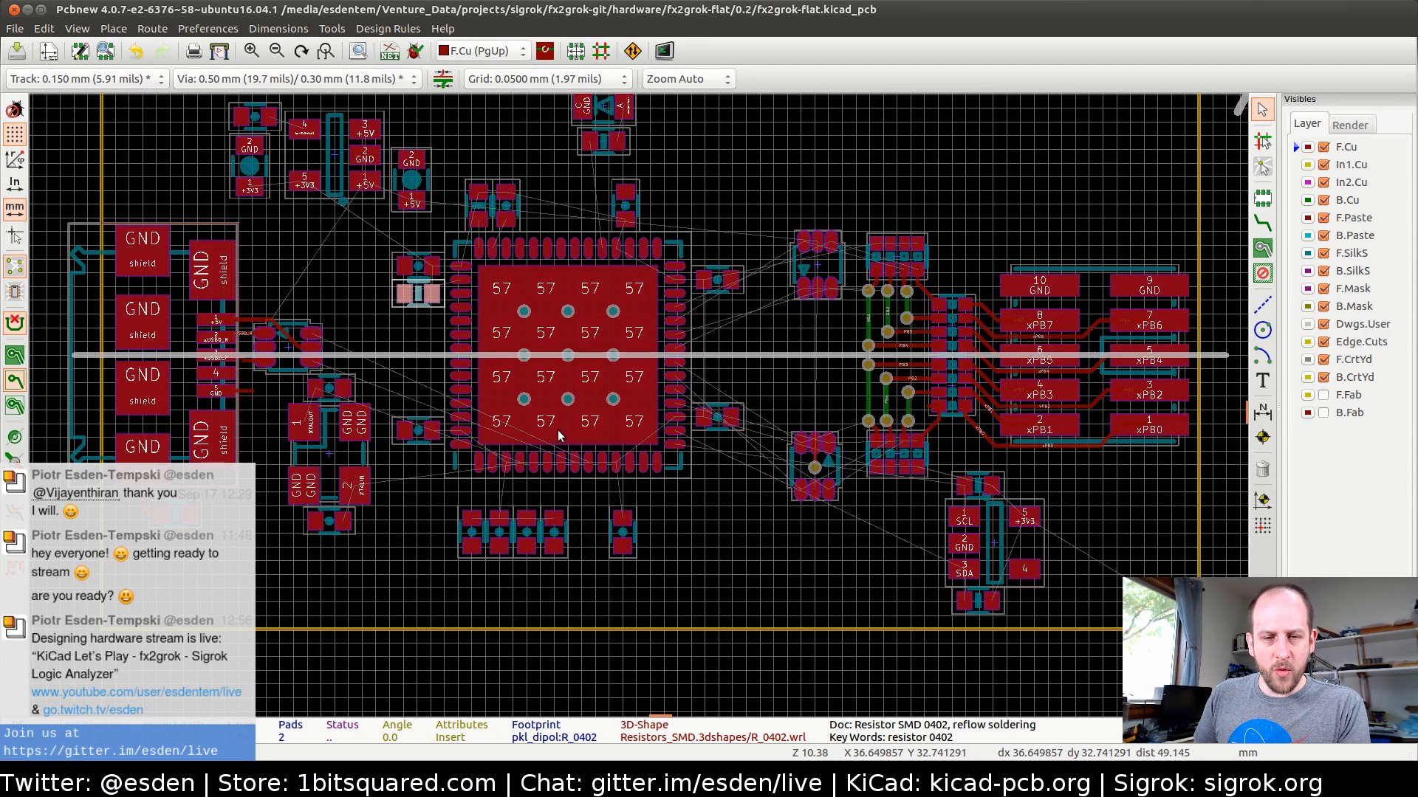
pyautogui.moveTo(563, 437); pyautogui.dragTo(553, 476, button='middle')
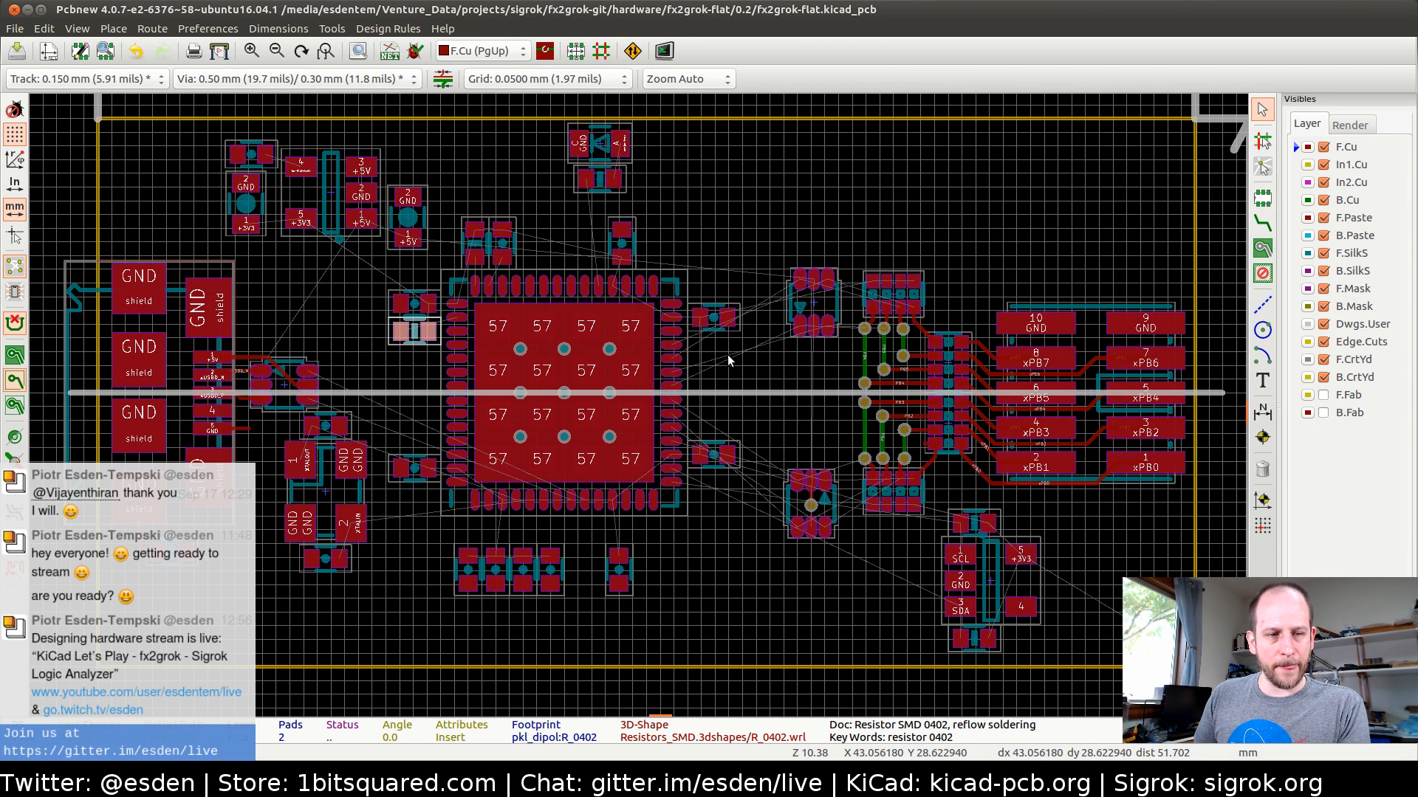
pyautogui.moveTo(710, 356); pyautogui.dragTo(694, 386, button='middle')
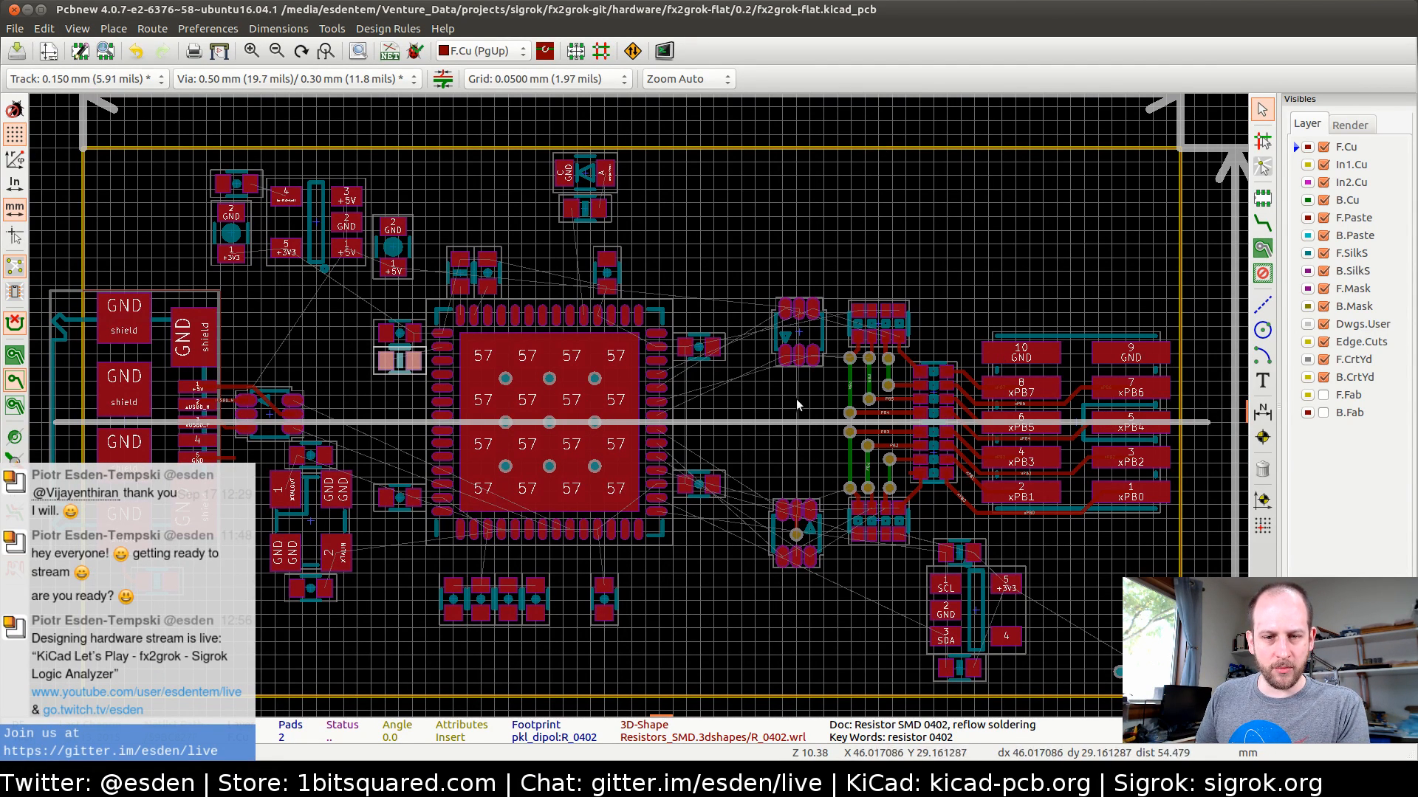
pyautogui.moveTo(747, 401); pyautogui.dragTo(768, 361, button='middle')
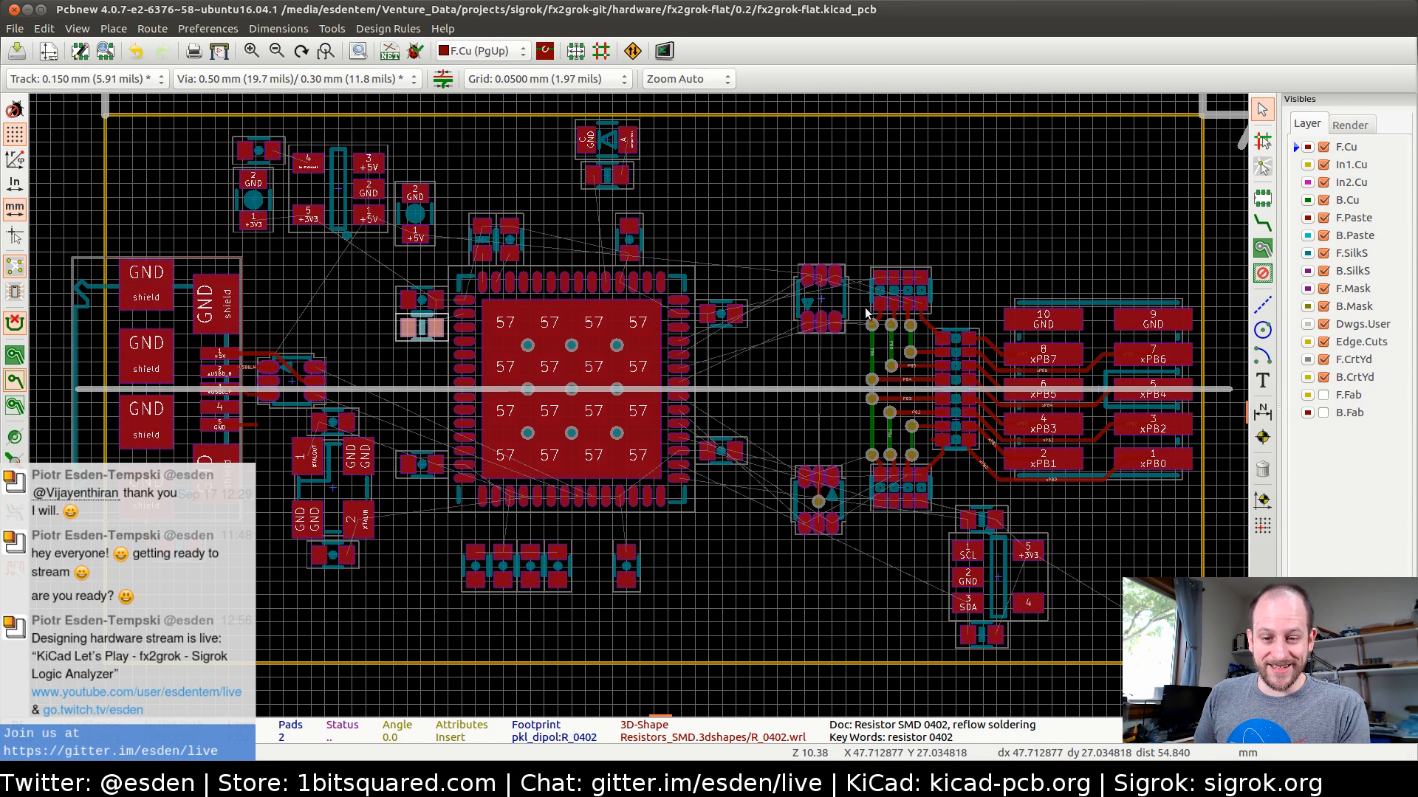
# Switch to Firefox and view the Microchip 24AA00/24LC00/24C00 EEPROM data sheet
pyautogui.hotkey('alt', 'Tab')
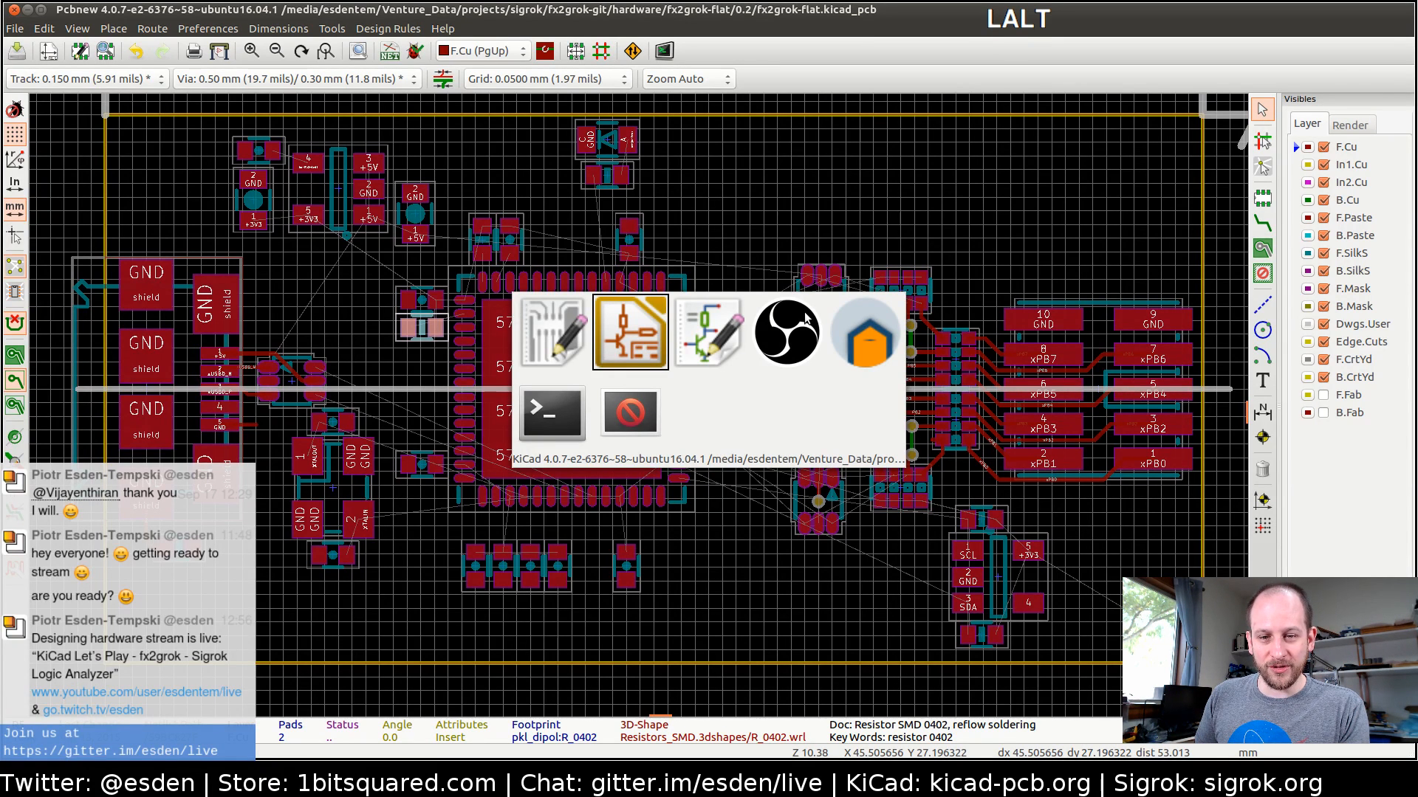
pyautogui.hotkey('alt', 'Tab')
pyautogui.hotkey('alt', 'Tab')
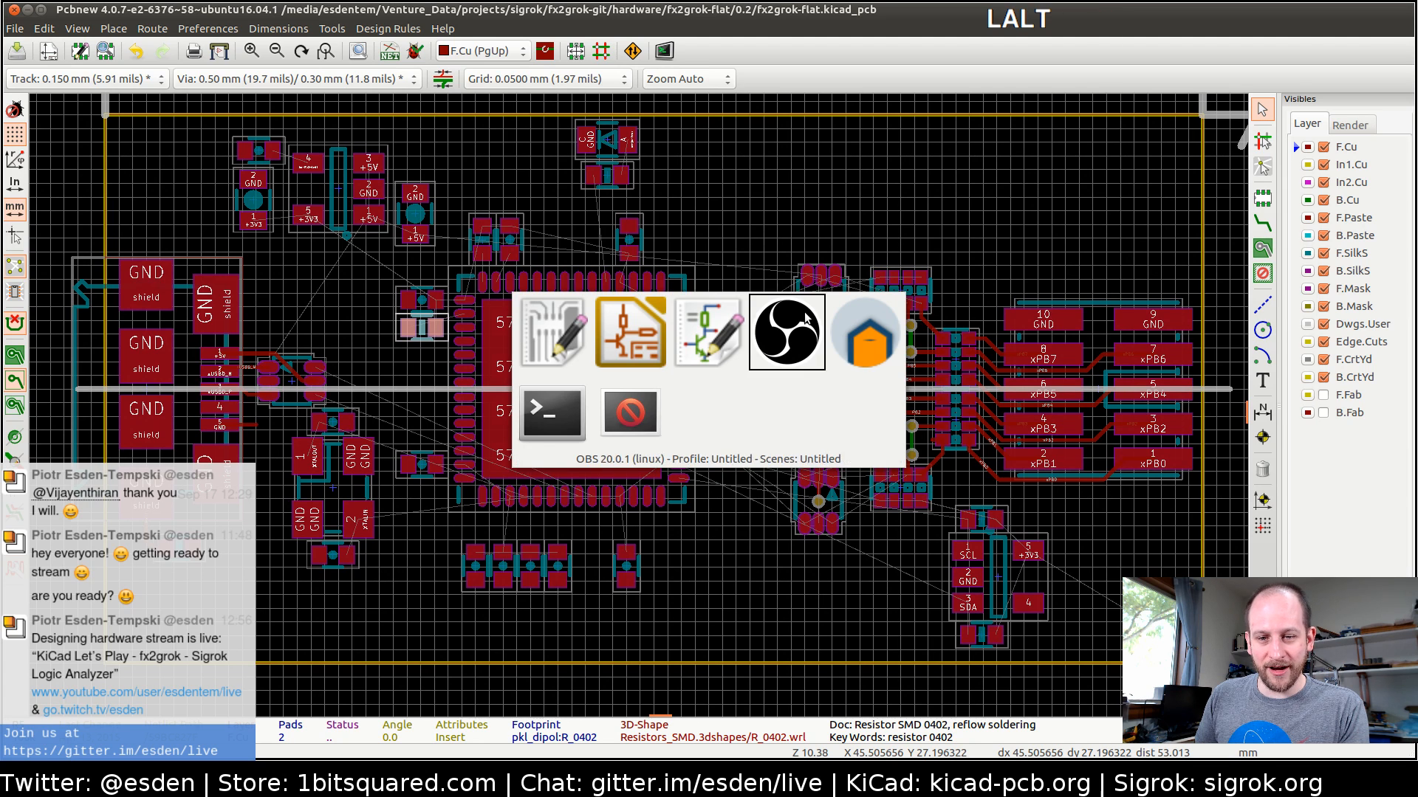
pyautogui.hotkey('alt', 'Tab')
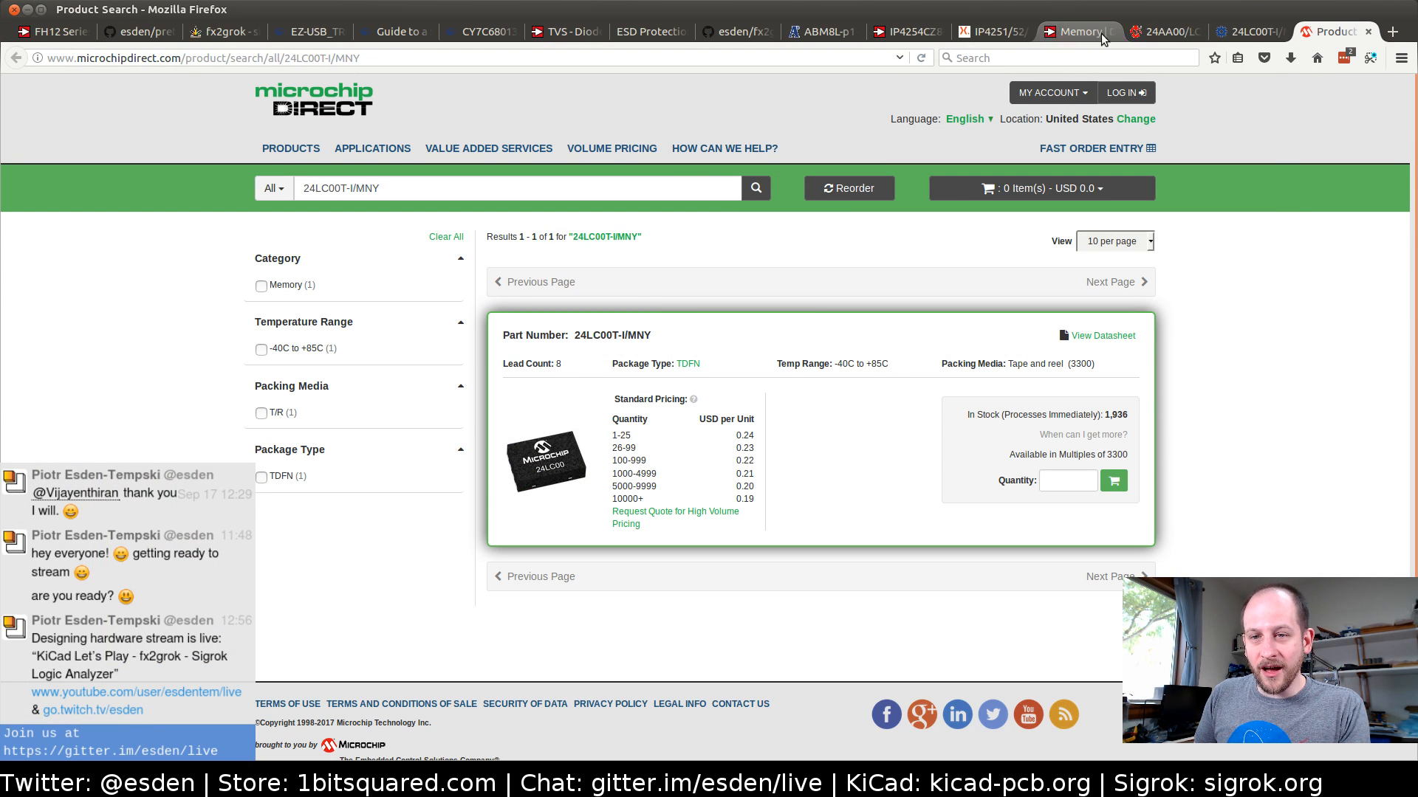
pyautogui.click(1157, 31)
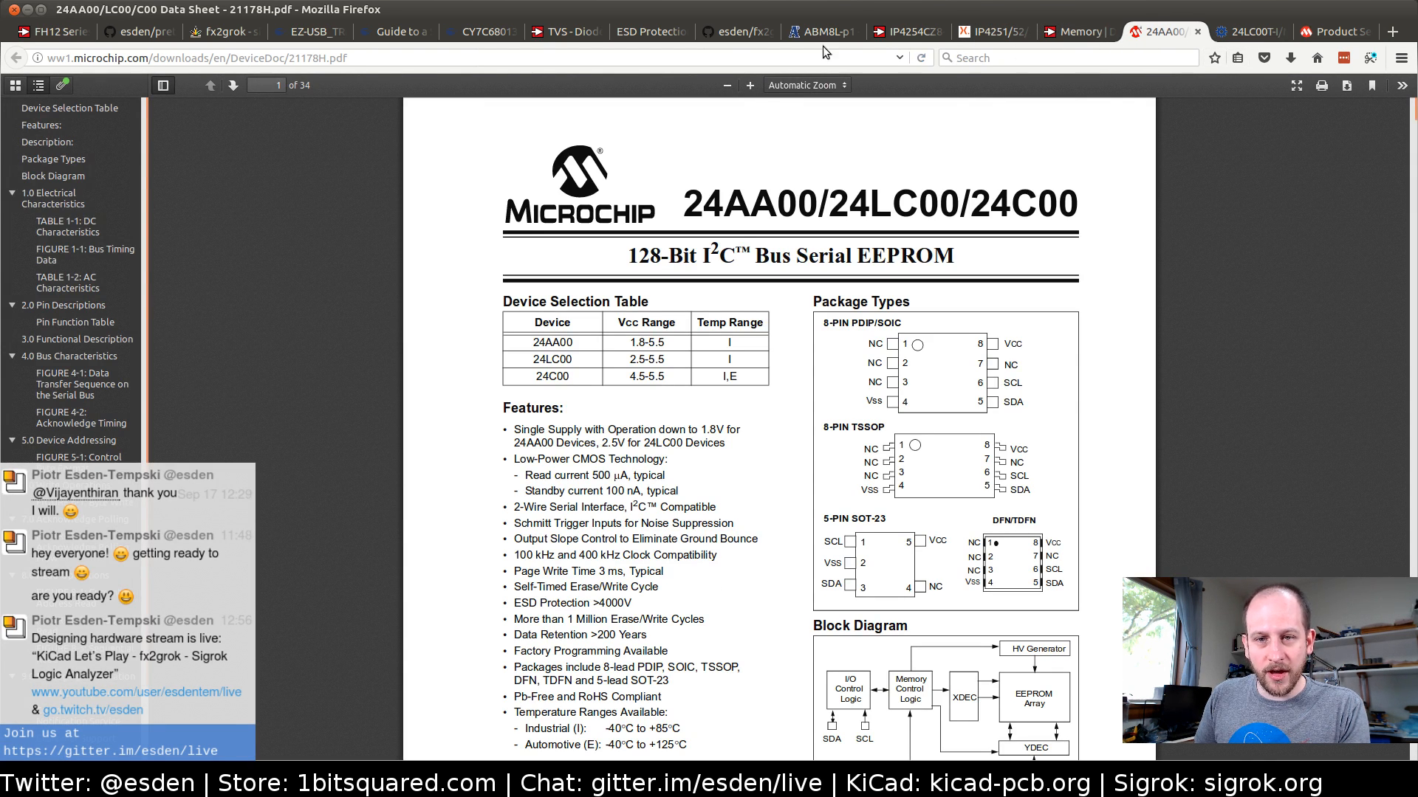
# Check the pinning information in the IP4251/52/53/54-TTL data sheet and the Digi-Key product overview of the IP4254CZ8-4-TTL
pyautogui.click(976, 36)
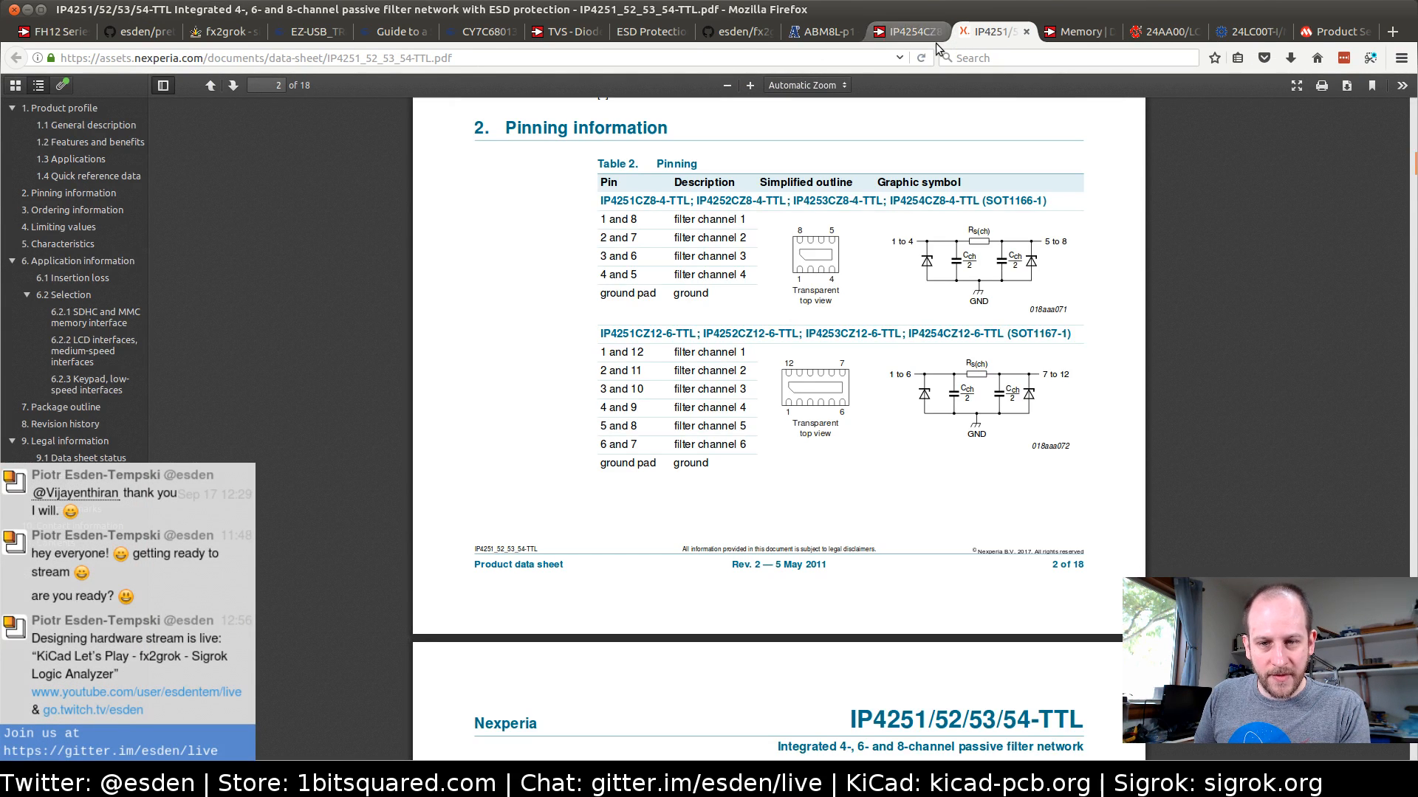
pyautogui.scroll(-1, 863, 104)
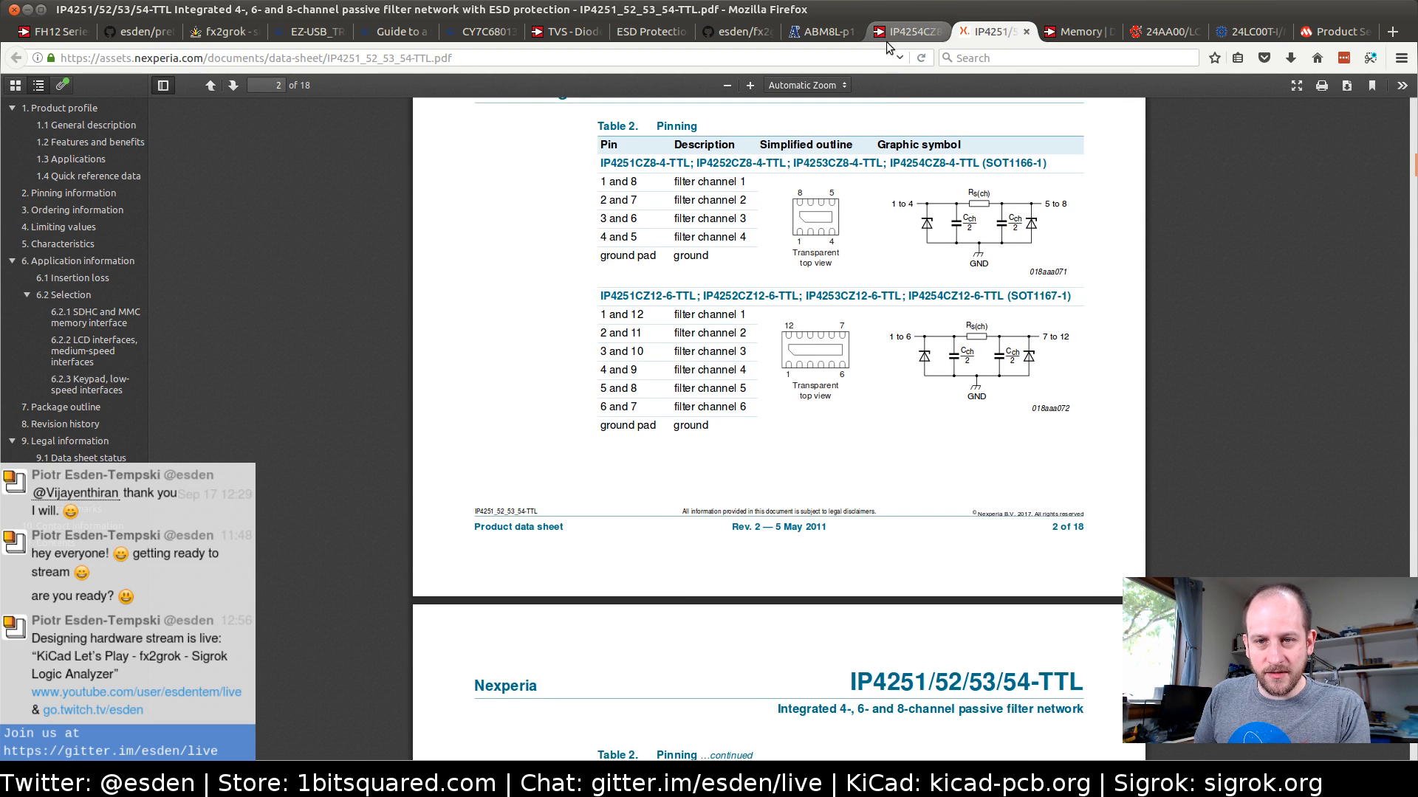
pyautogui.scroll(4, 882, 99)
pyautogui.click(914, 31)
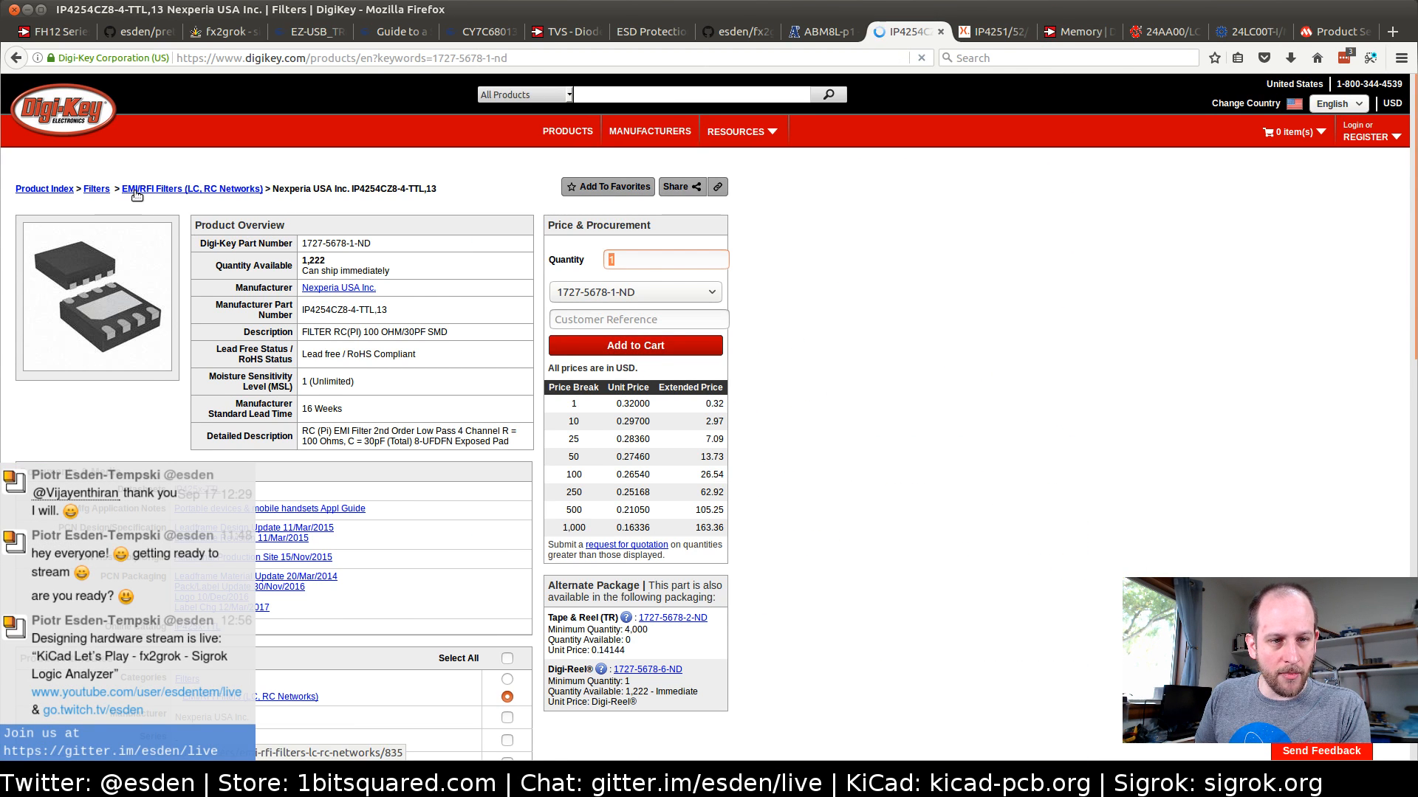
pyautogui.scroll(-3, 144, 193)
pyautogui.scroll(3, 216, 244)
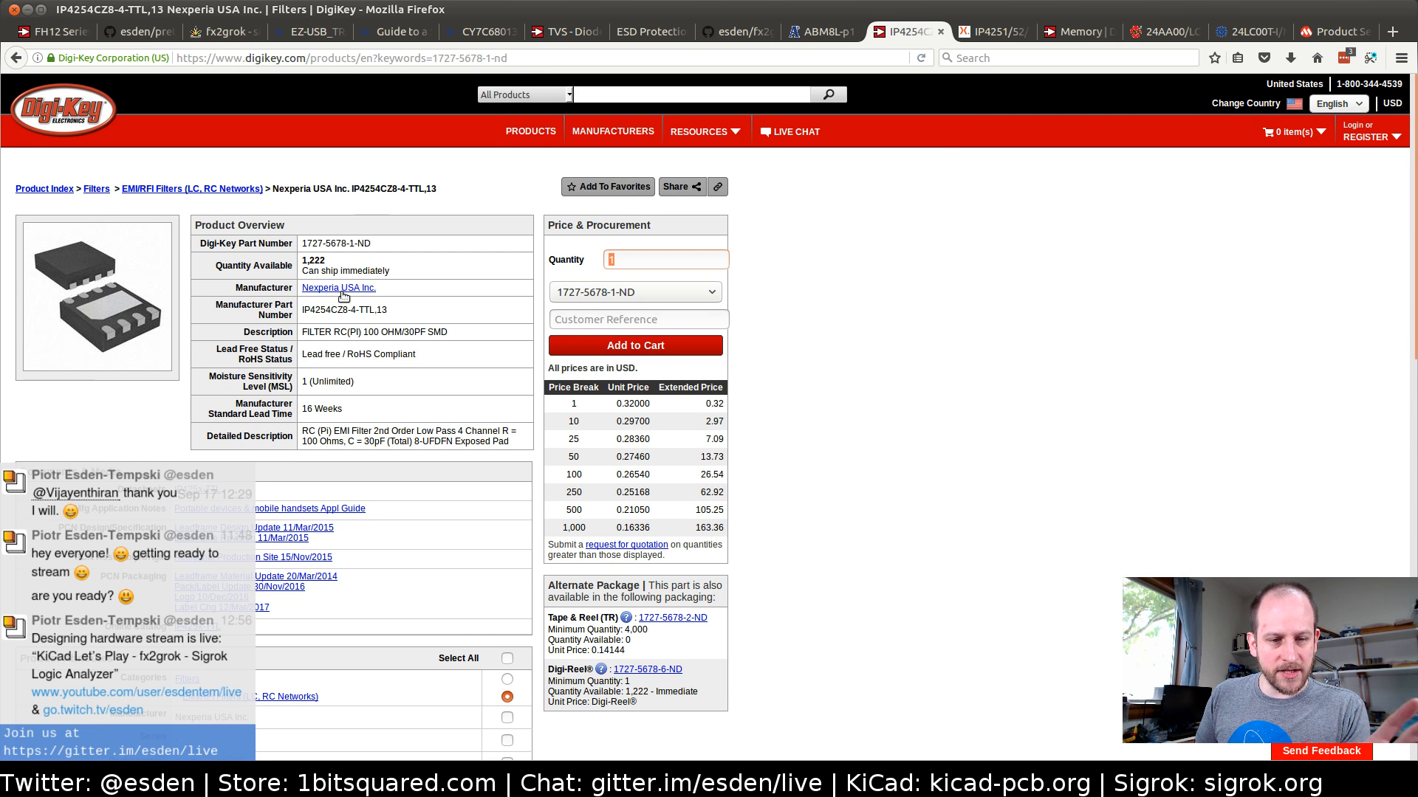
# Return to the IP4251/52/53/54-TTL data sheet and examine the SOT1166-1 pinning and filter schematic at 200% zoom
pyautogui.click(978, 34)
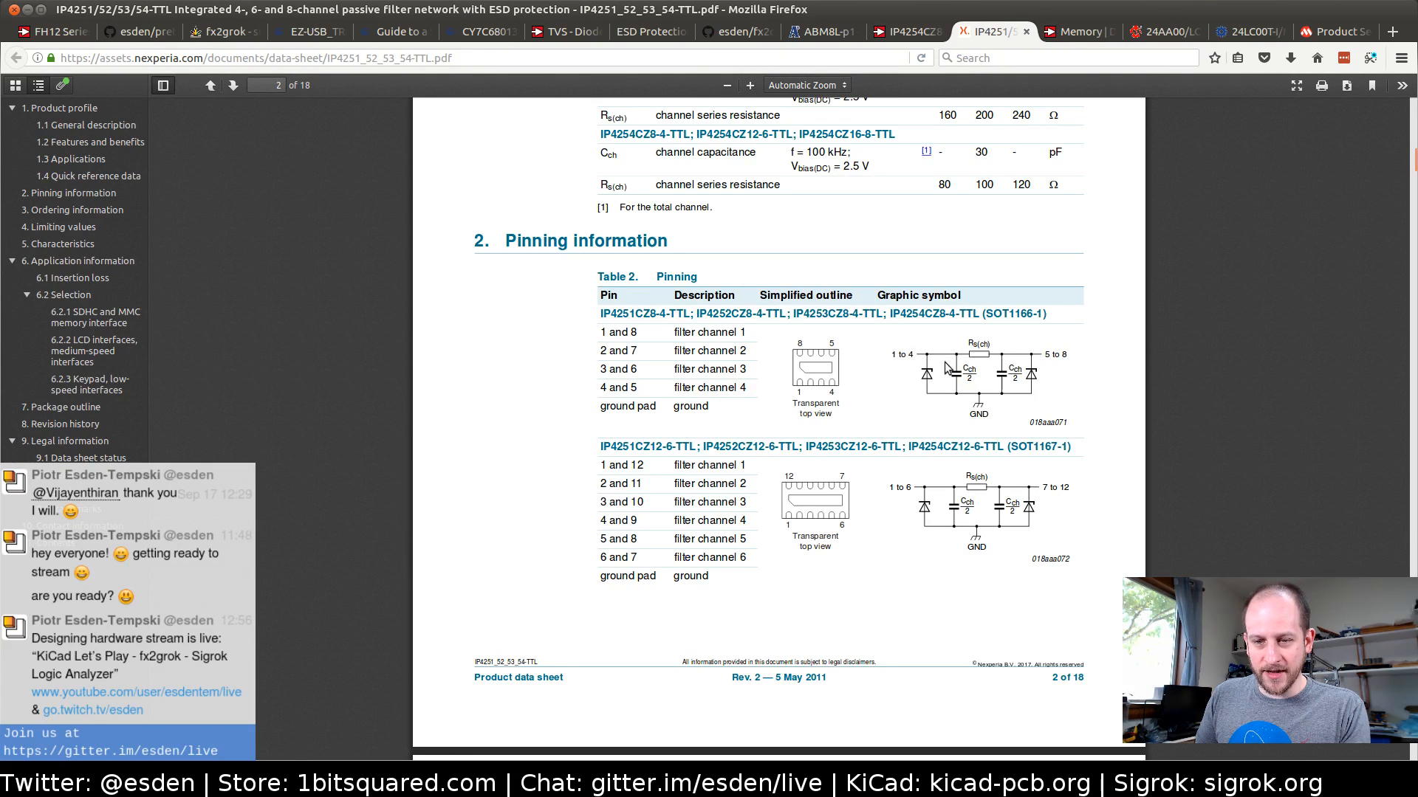
pyautogui.scroll(1, 1220, 149)
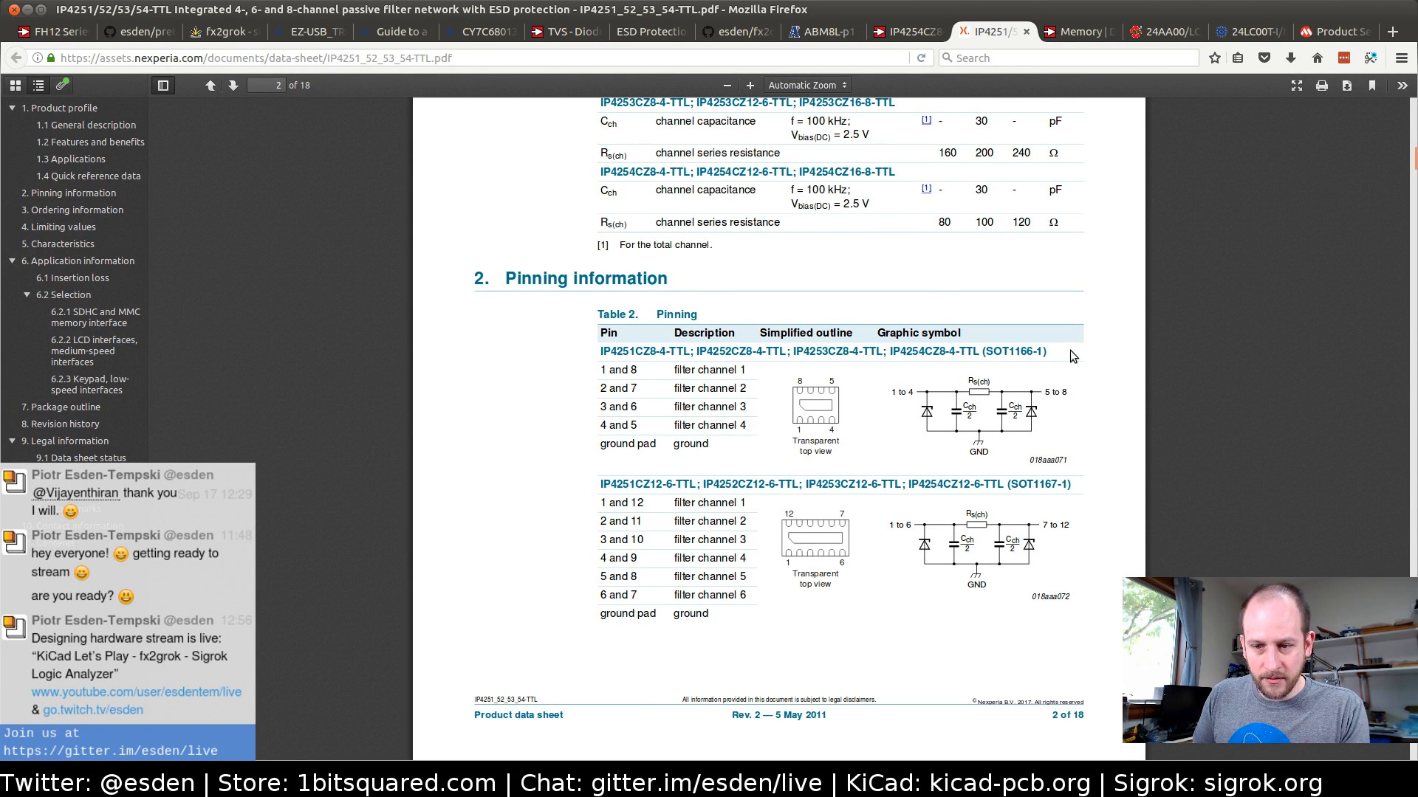
pyautogui.click(752, 85)
pyautogui.click(752, 84)
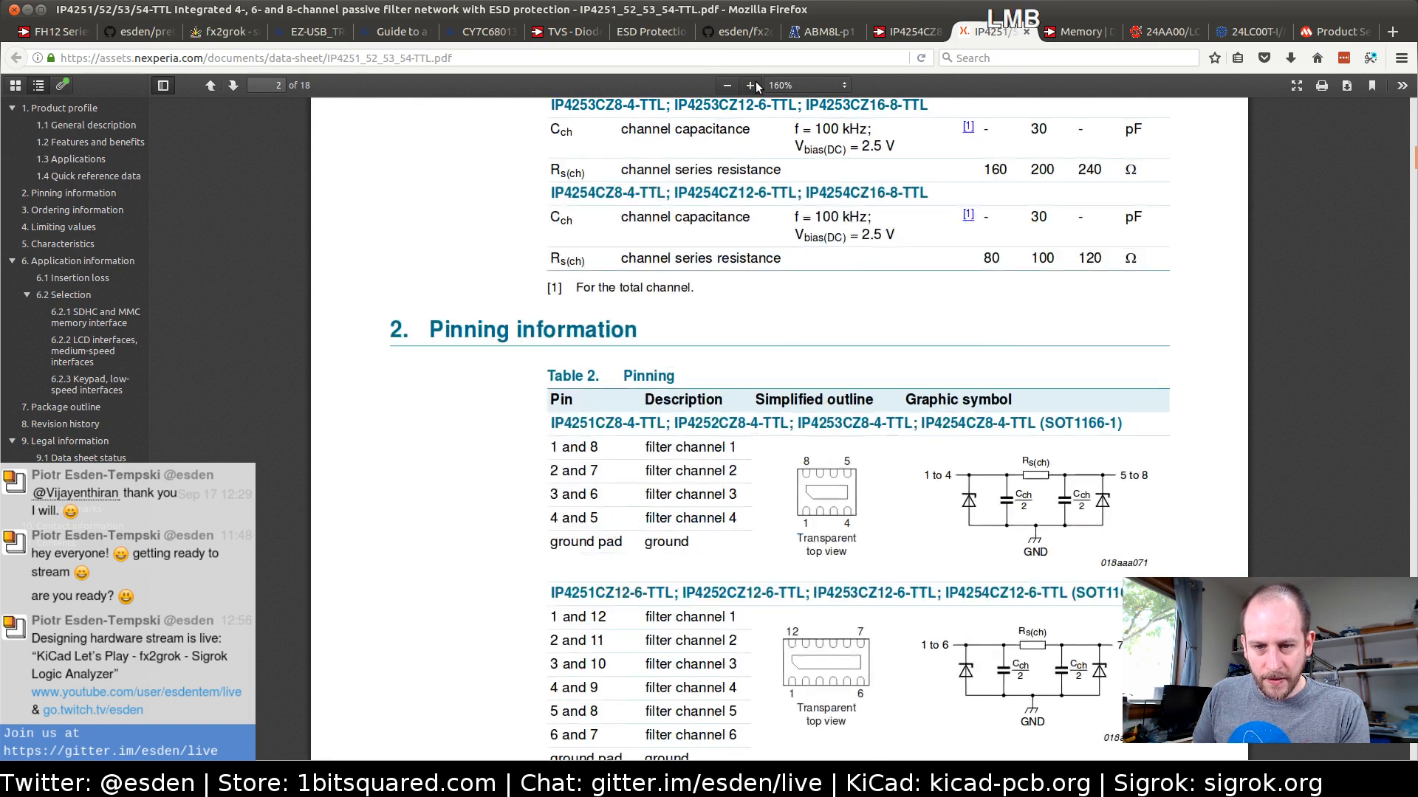
pyautogui.click(752, 85)
pyautogui.click(751, 85)
pyautogui.scroll(-3, 1084, 509)
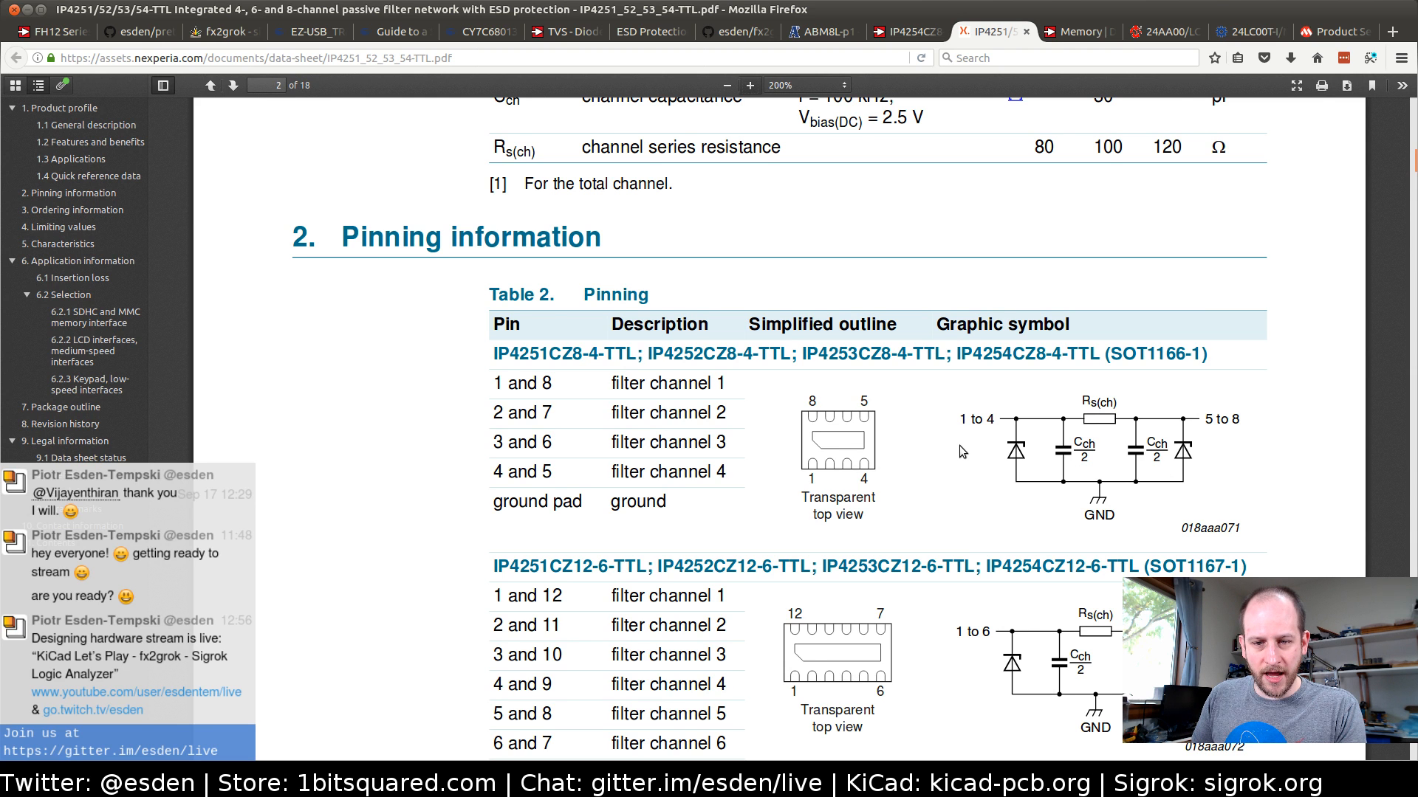
# Compare the channel capacitance and series resistance of the IP4251 to IP4254 variants in the quick reference data table
pyautogui.scroll(5, 962, 446)
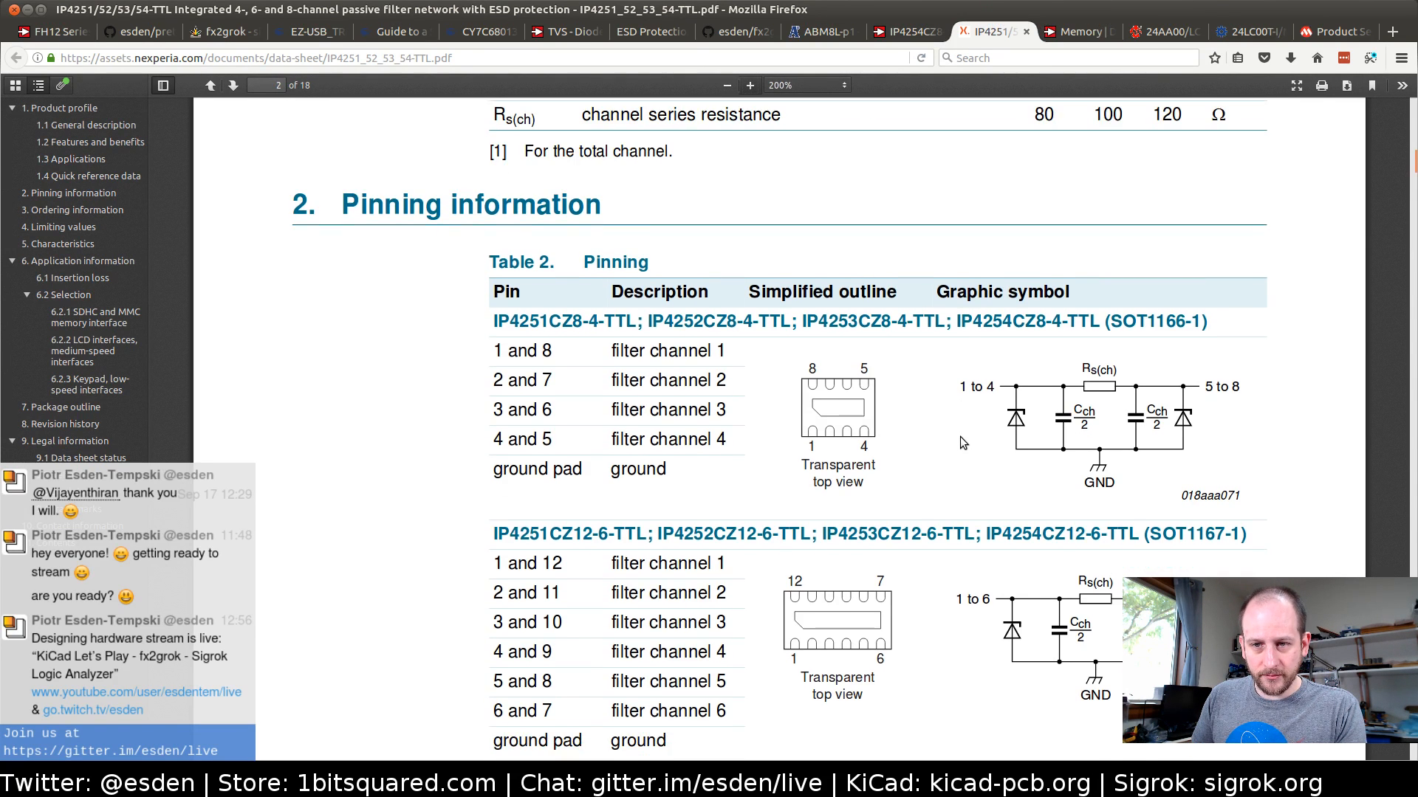
pyautogui.scroll(12, 960, 439)
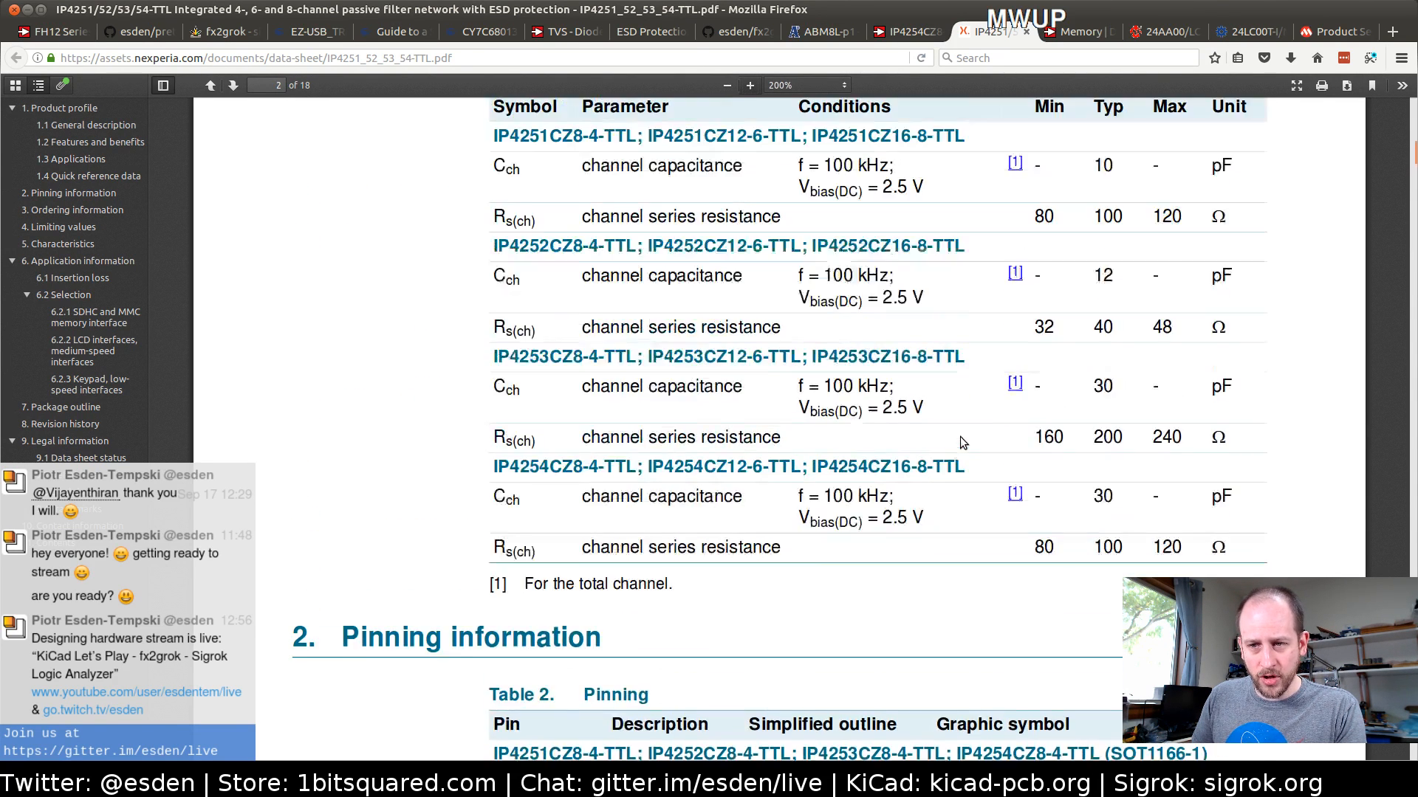
pyautogui.scroll(-4, 960, 439)
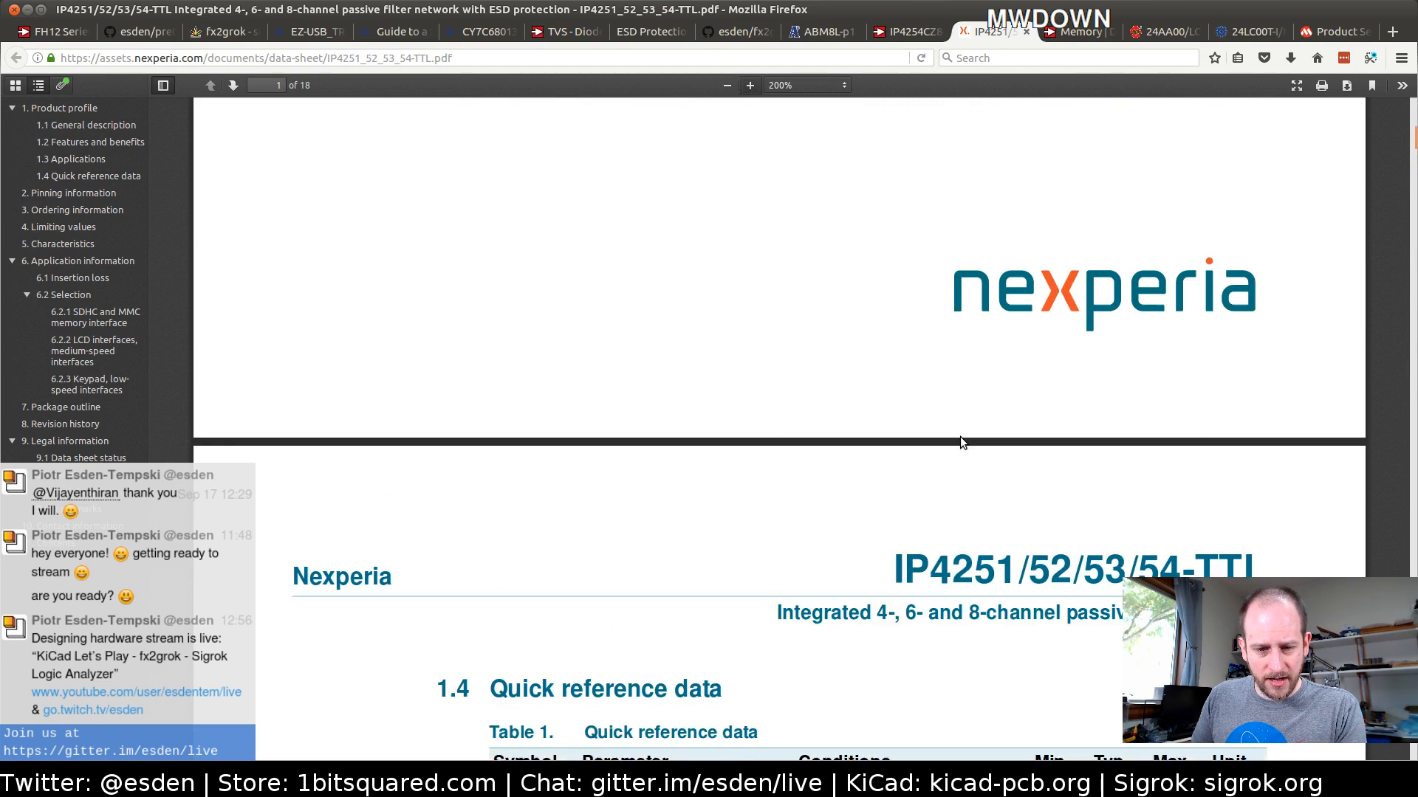
pyautogui.scroll(-4, 960, 436)
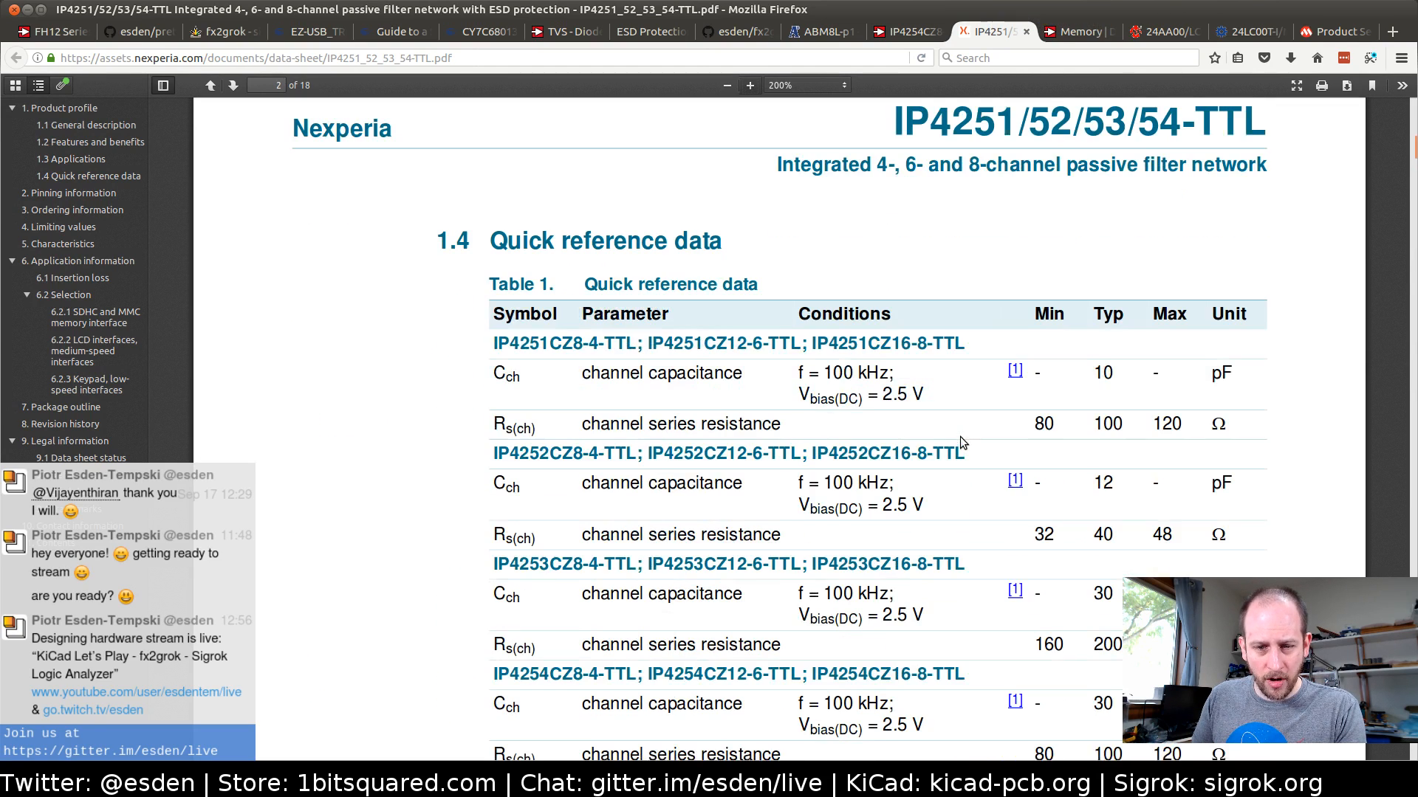
pyautogui.scroll(-3, 959, 388)
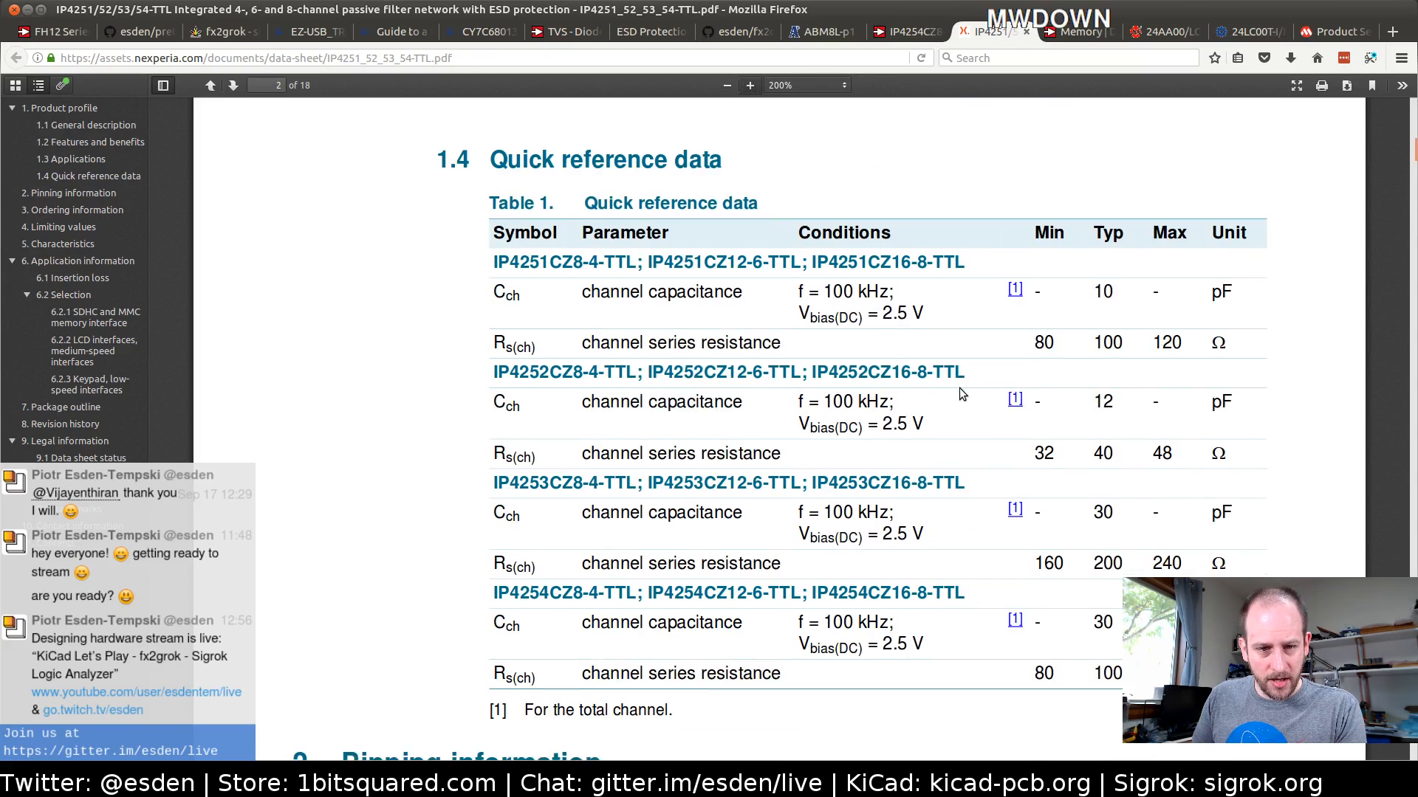
pyautogui.scroll(-1, 959, 385)
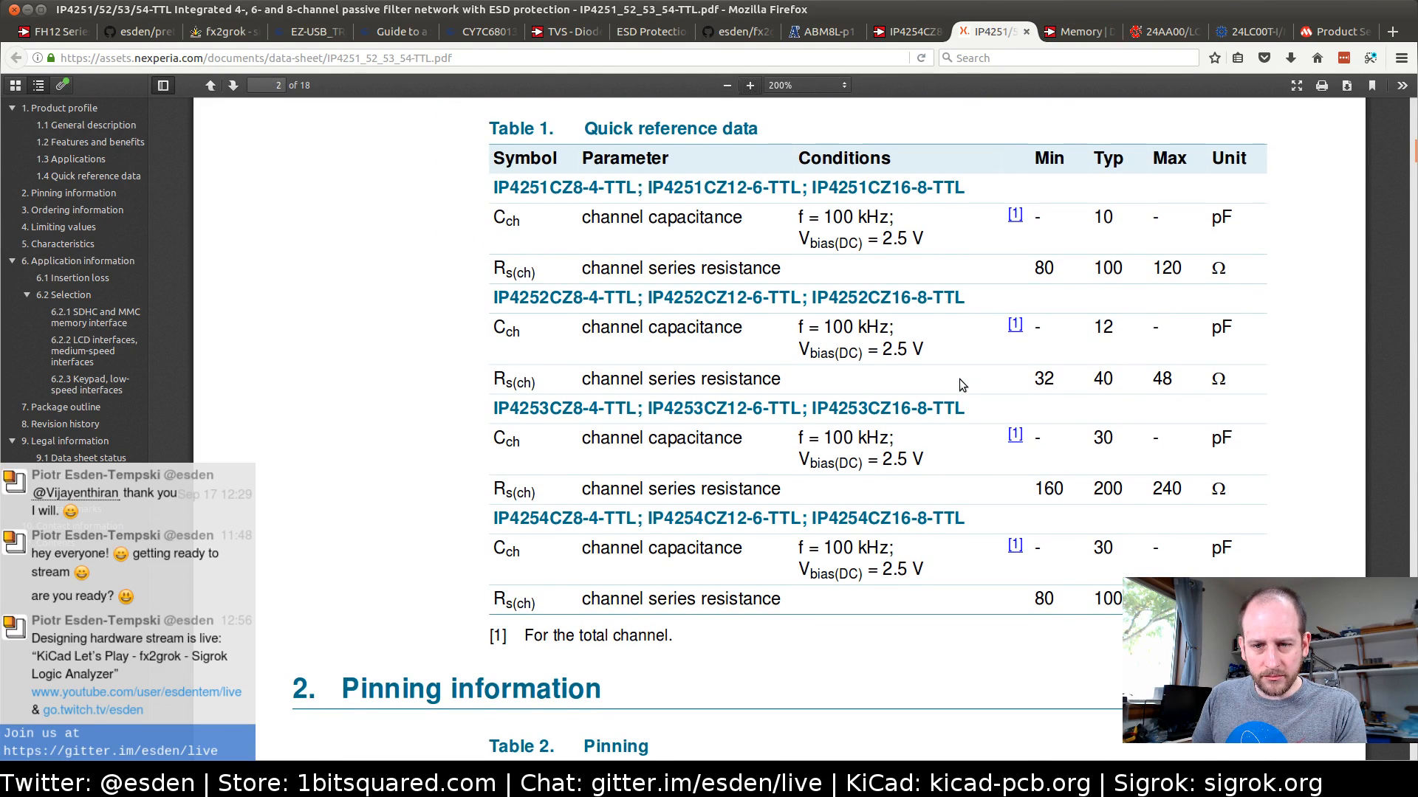
pyautogui.scroll(-1, 959, 379)
pyautogui.scroll(-1, 959, 379)
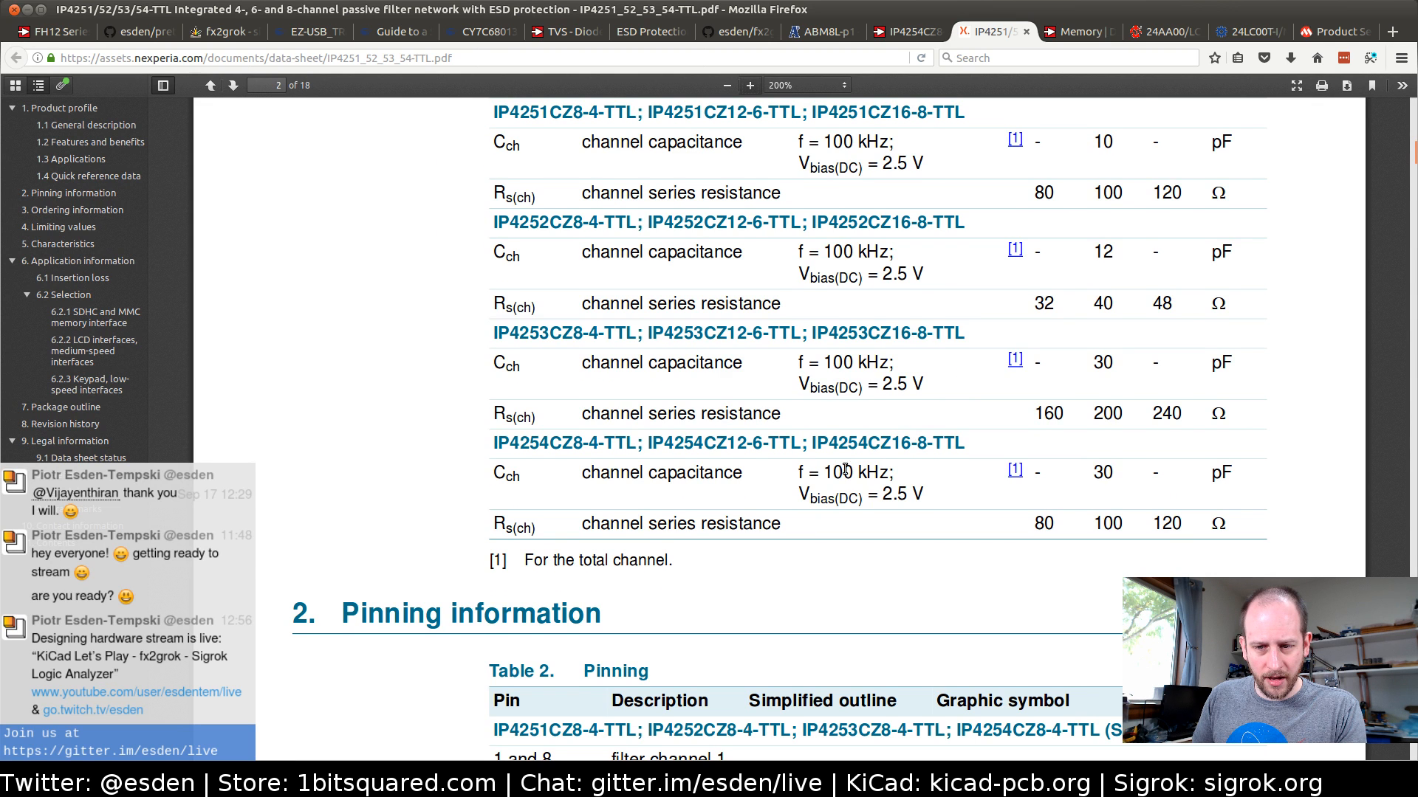
pyautogui.scroll(5, 928, 235)
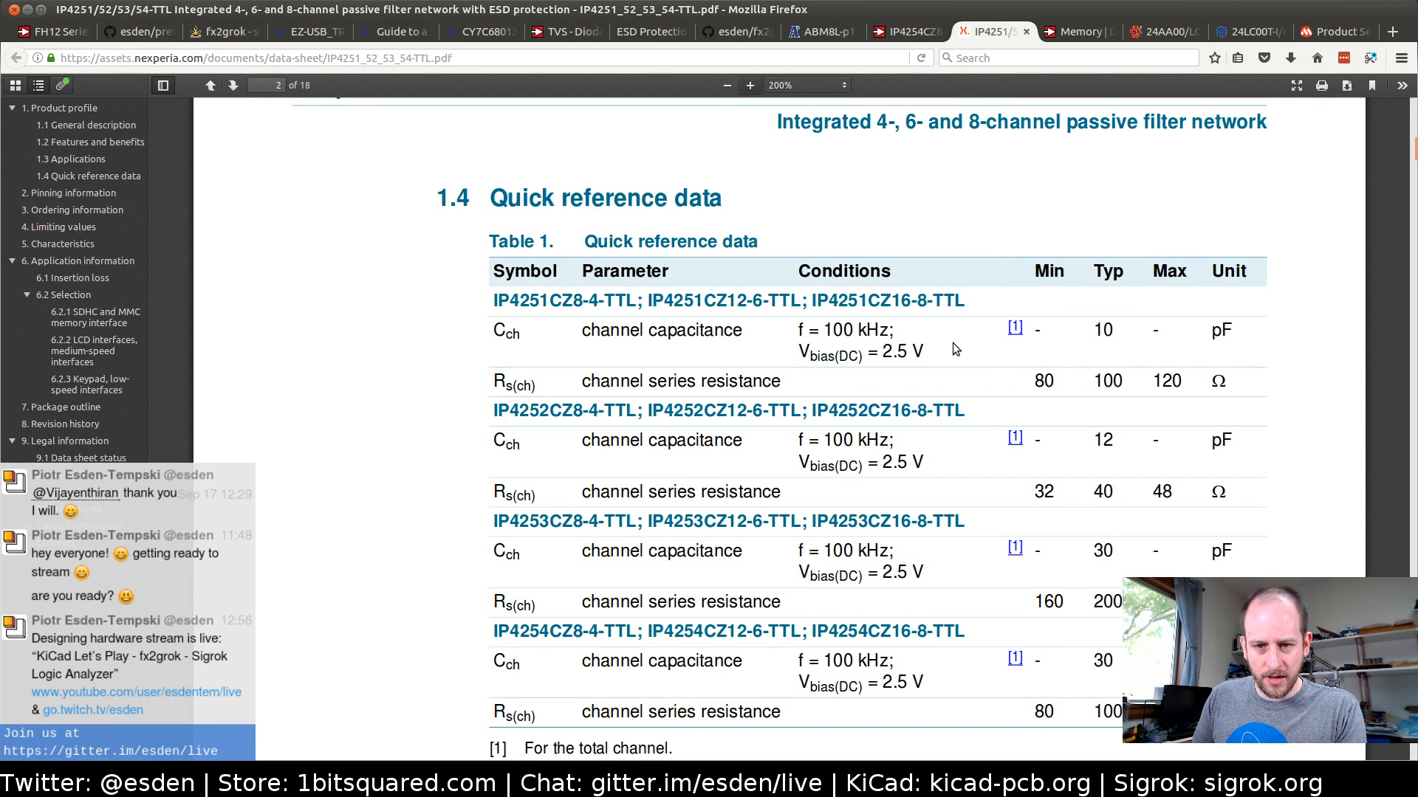
# Review the documents and product attributes of the IP4254CZ8-4-TTL on its Digi-Key page
pyautogui.click(906, 24)
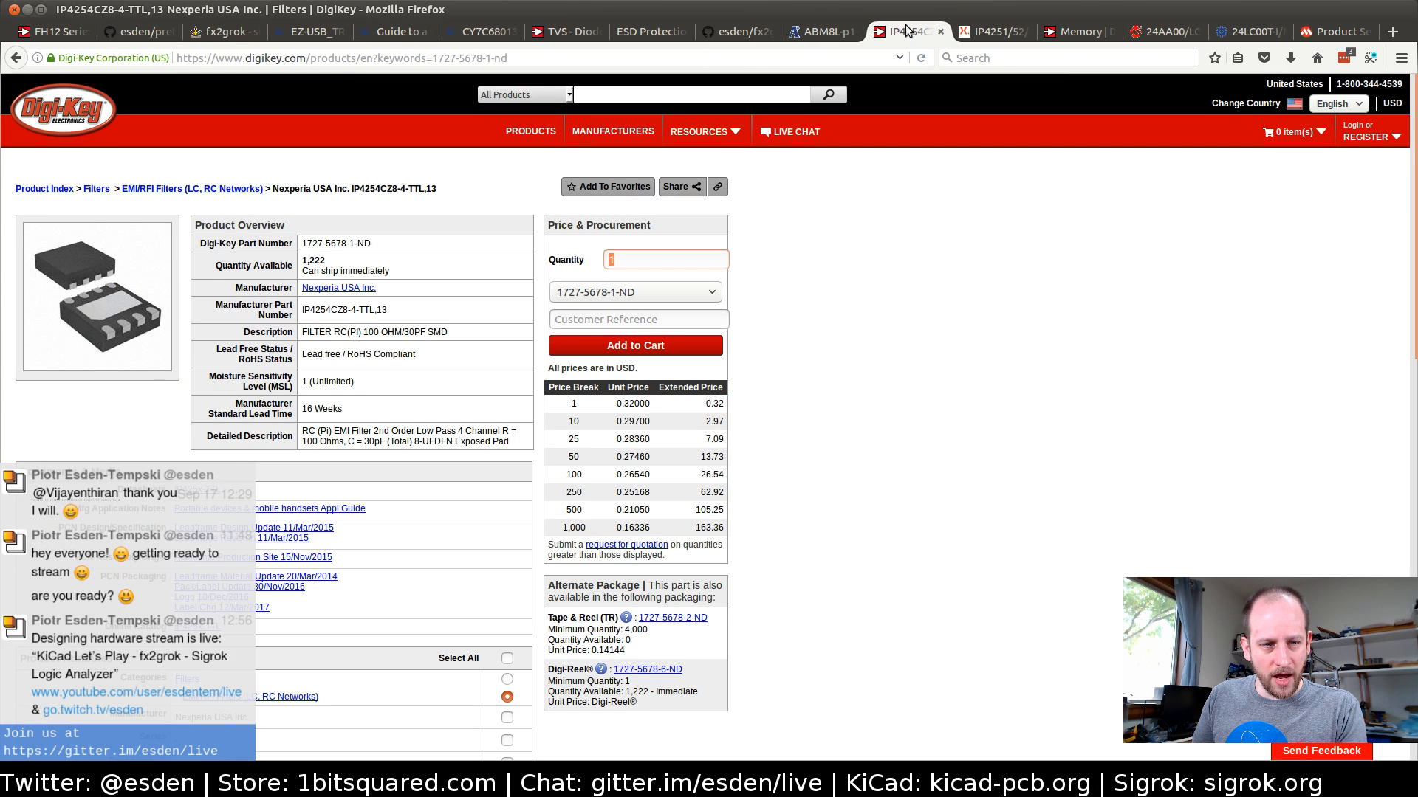
pyautogui.scroll(-10, 343, 348)
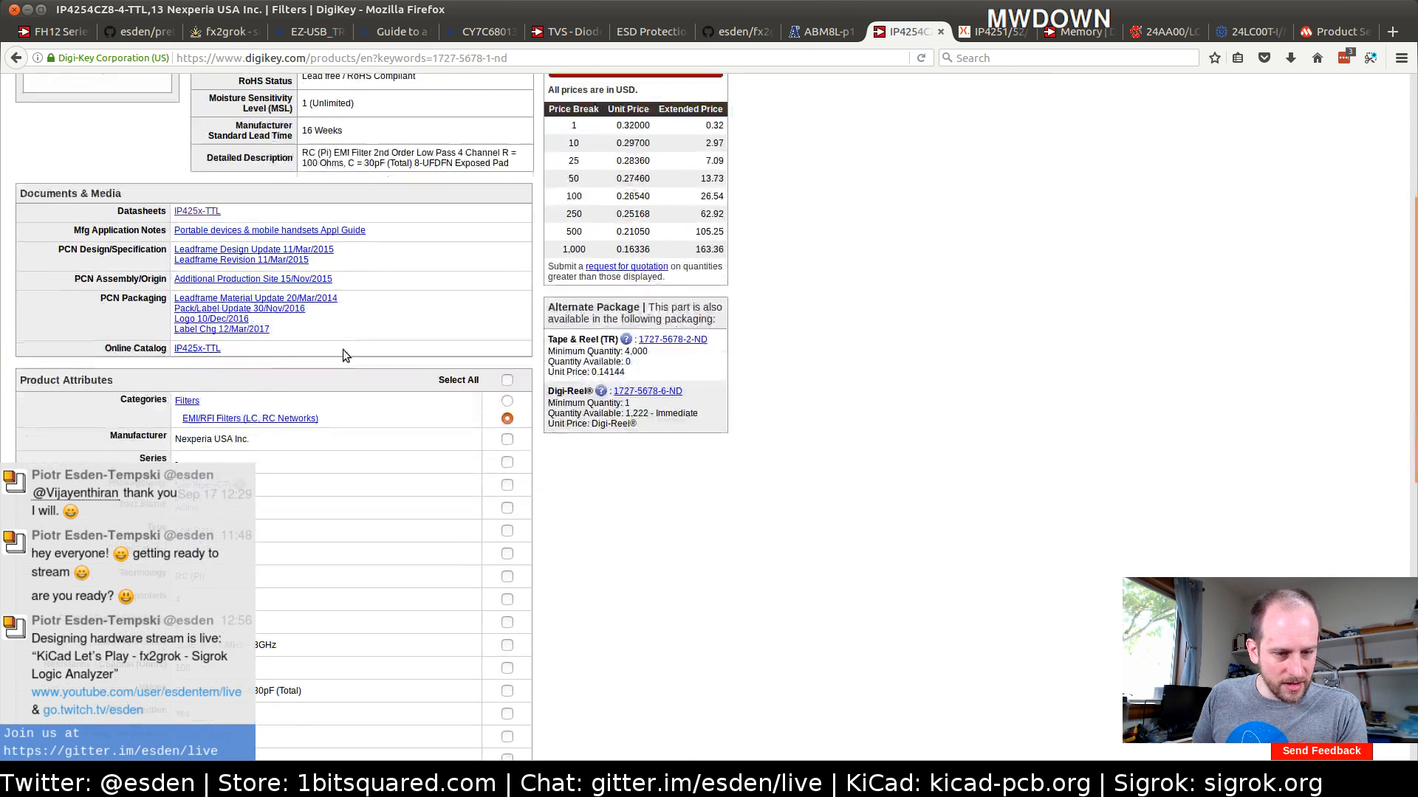
pyautogui.scroll(-1, 343, 348)
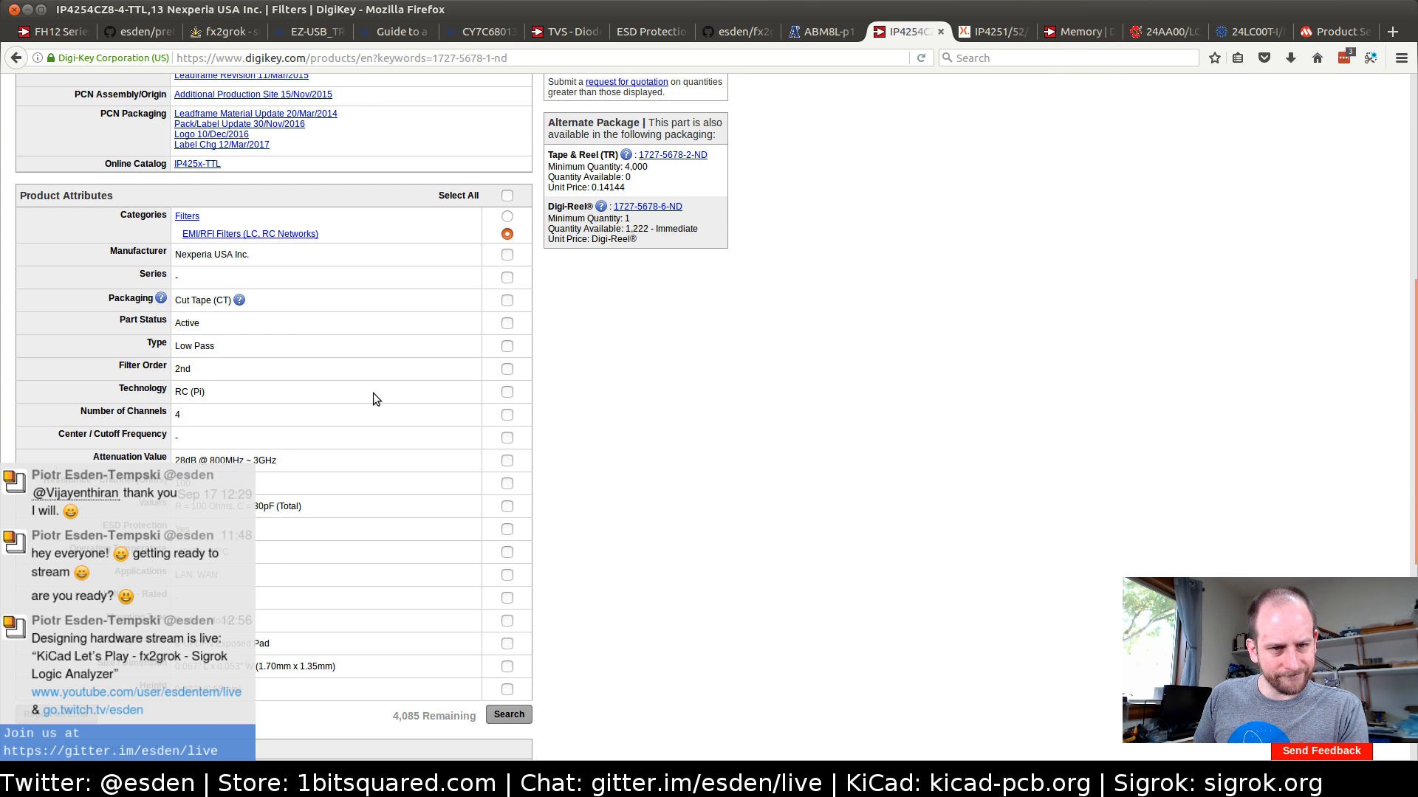
pyautogui.scroll(5, 373, 393)
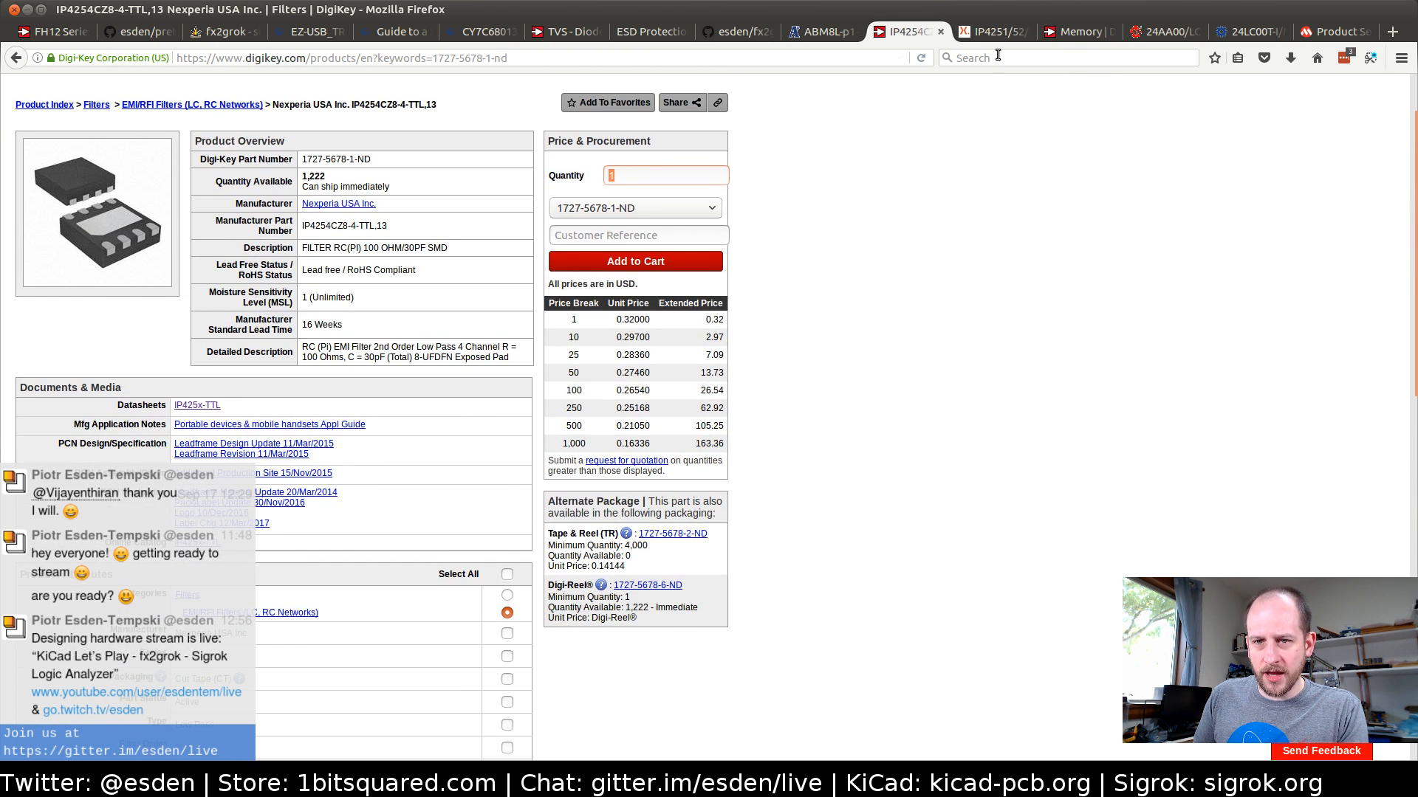
# Return to the IP4251/52/53/54-TTL data sheet and review the product profile, from the quick reference data back to the general description and features
pyautogui.click(988, 32)
pyautogui.click(907, 32)
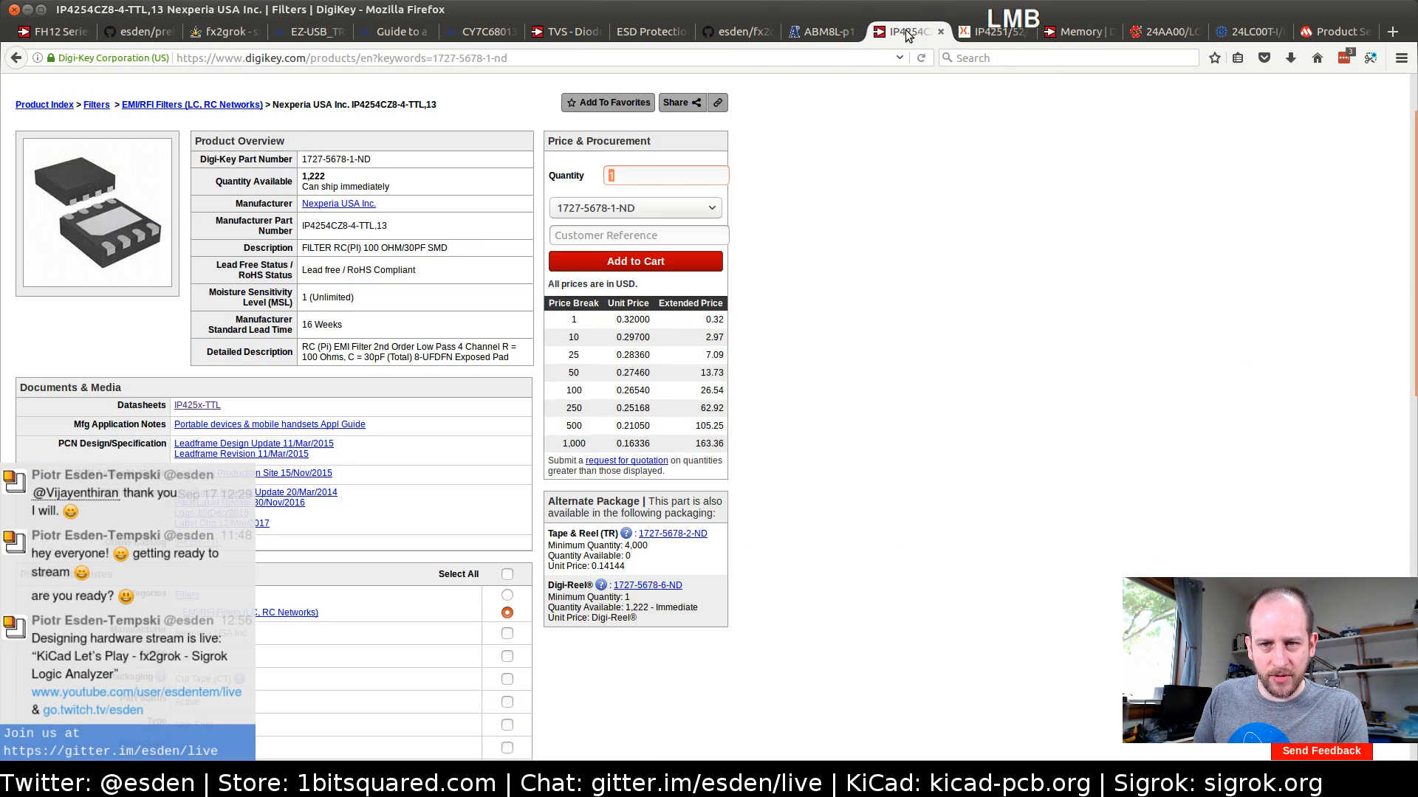
pyautogui.click(989, 33)
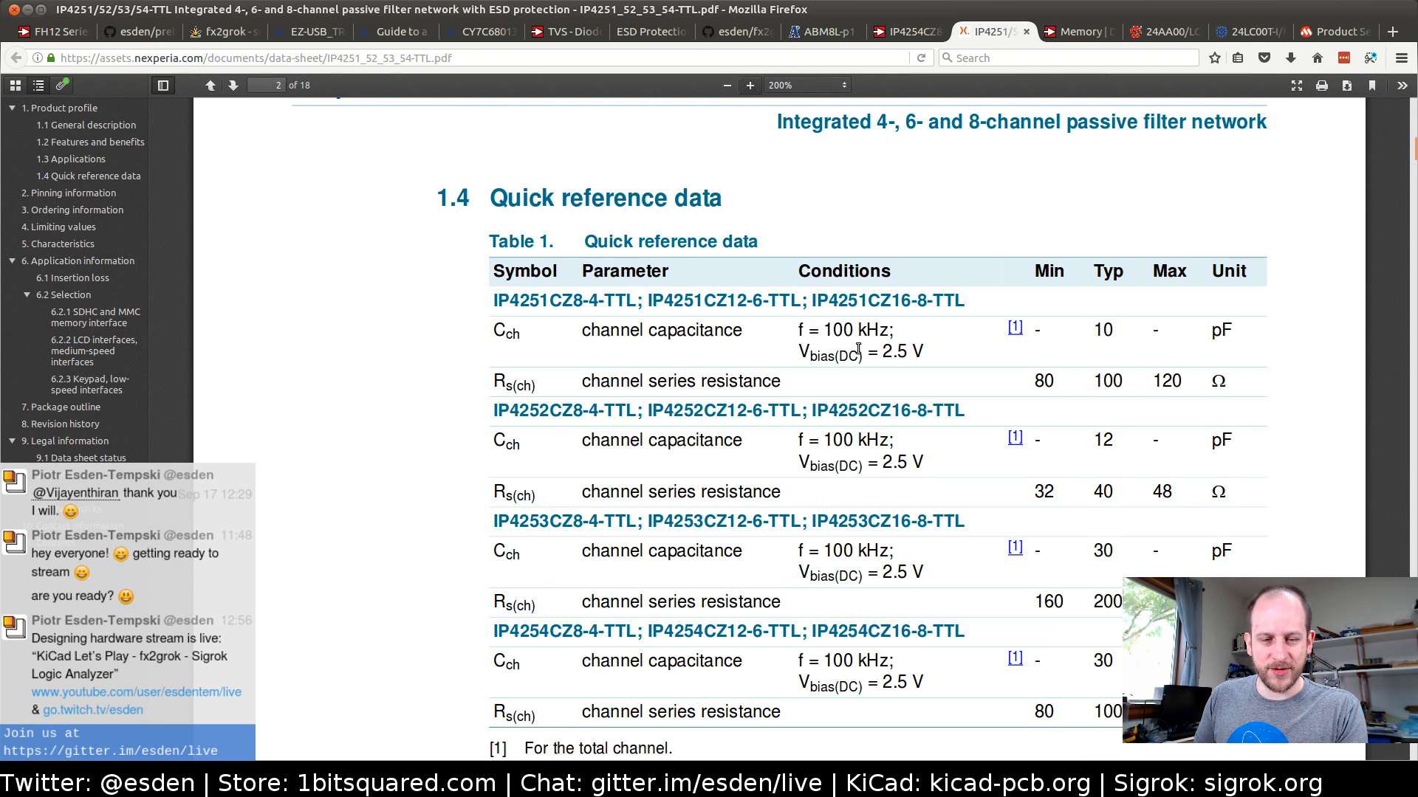
pyautogui.scroll(2, 858, 349)
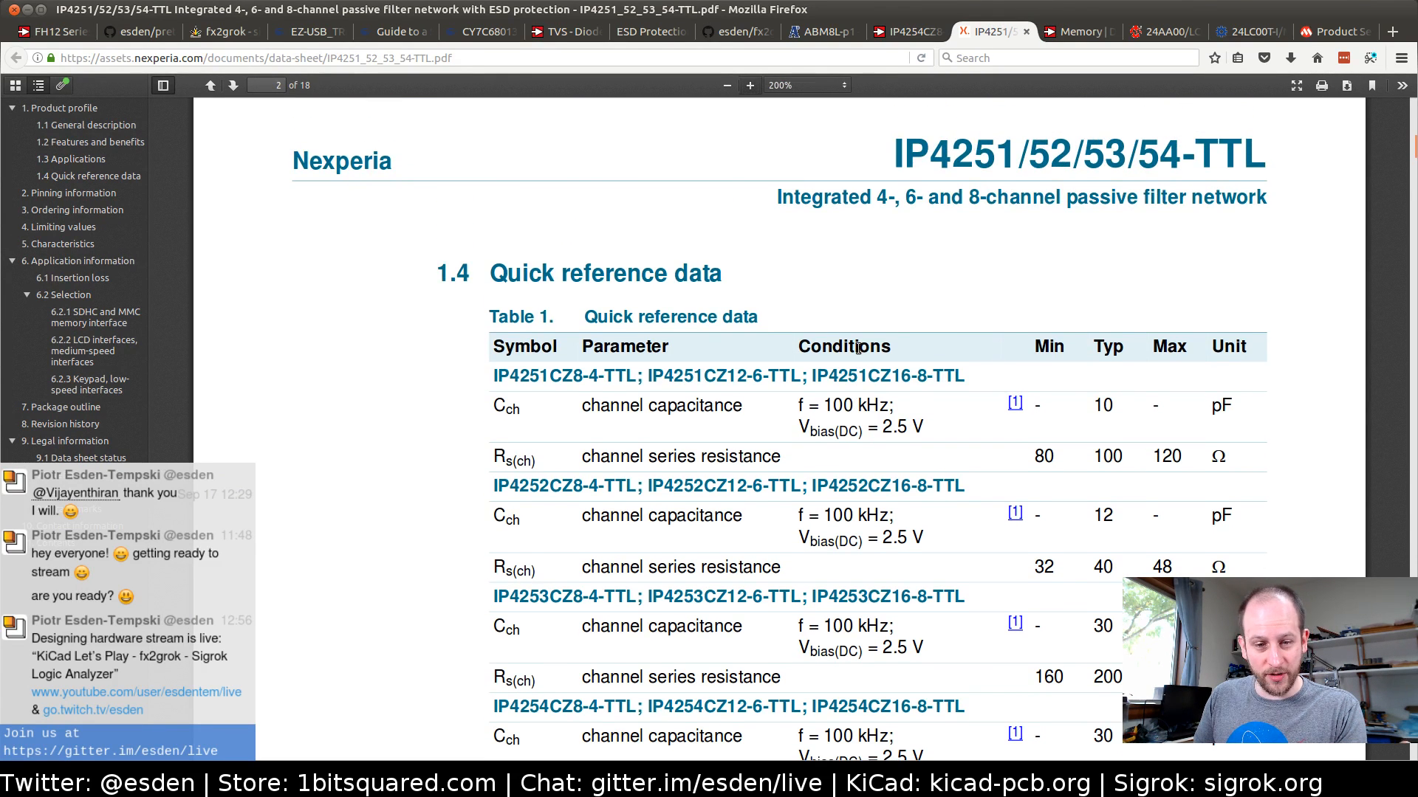
pyautogui.scroll(10, 858, 349)
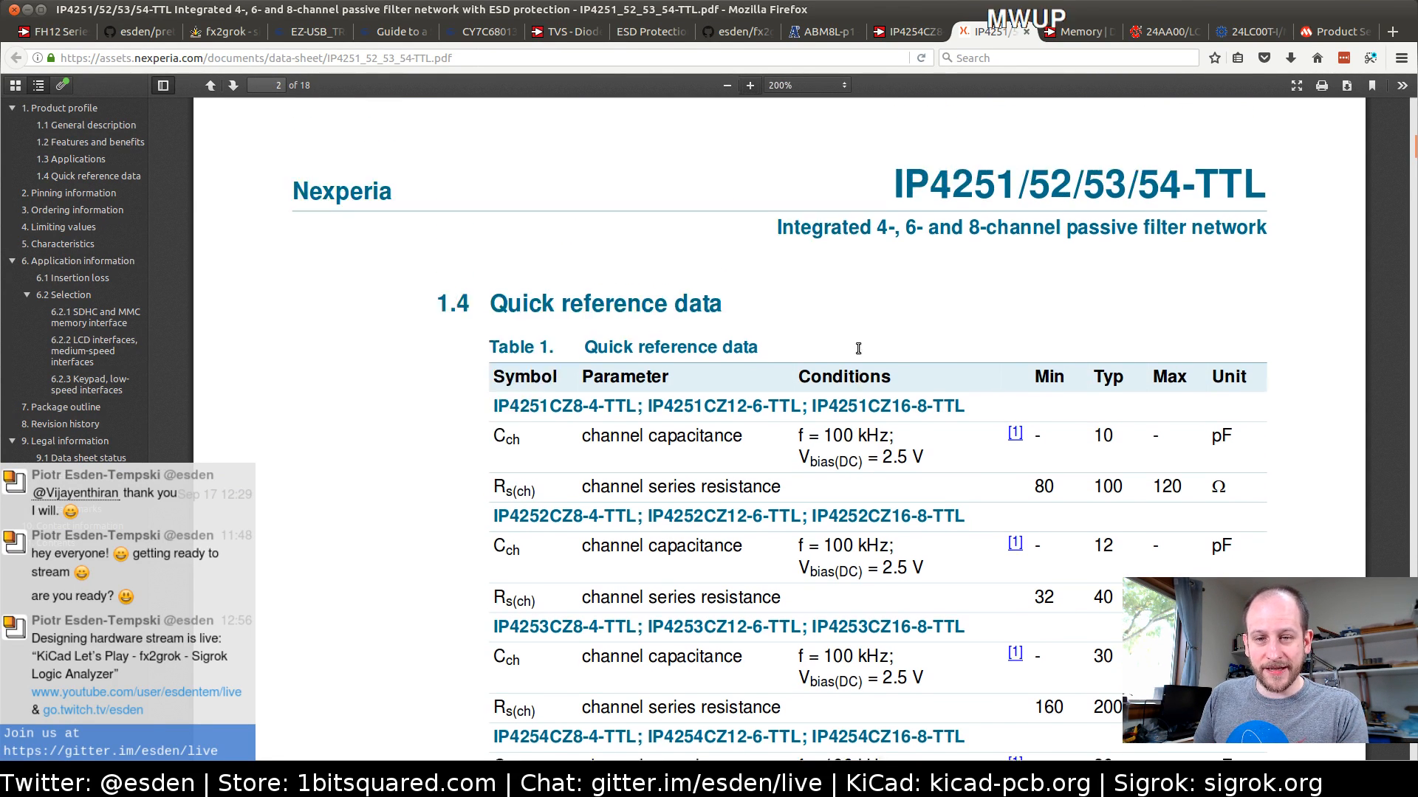
pyautogui.scroll(15, 858, 352)
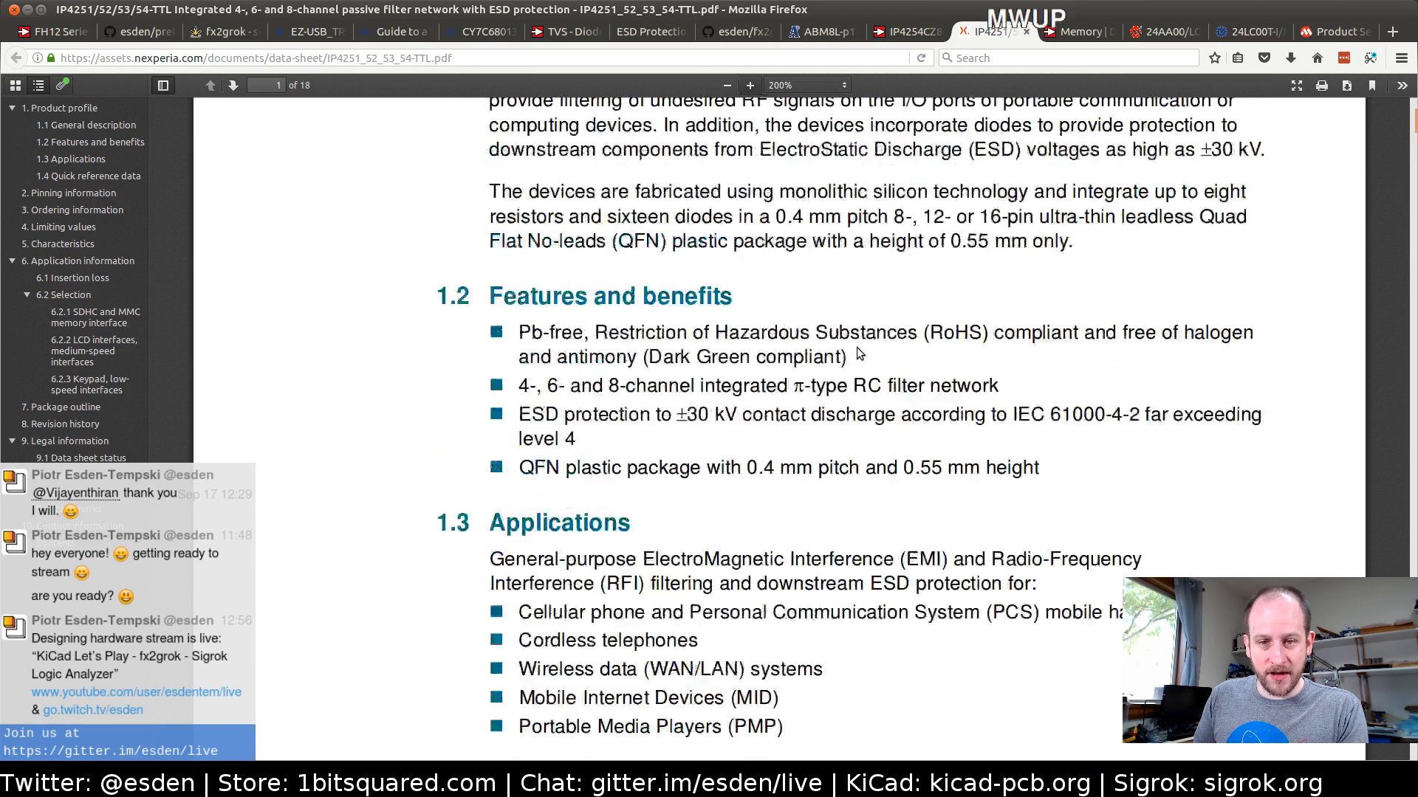
pyautogui.scroll(-3, 858, 348)
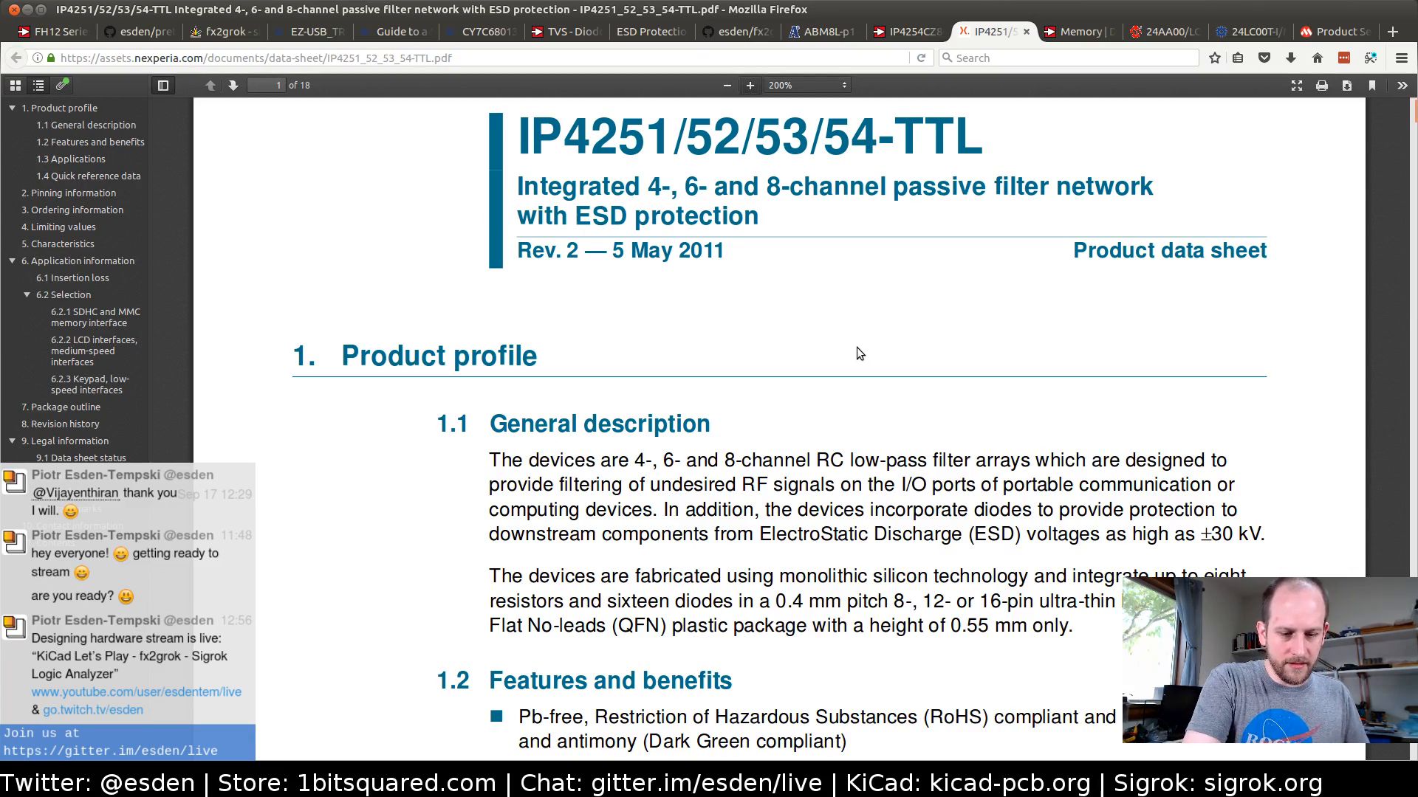
pyautogui.press('ctrl')
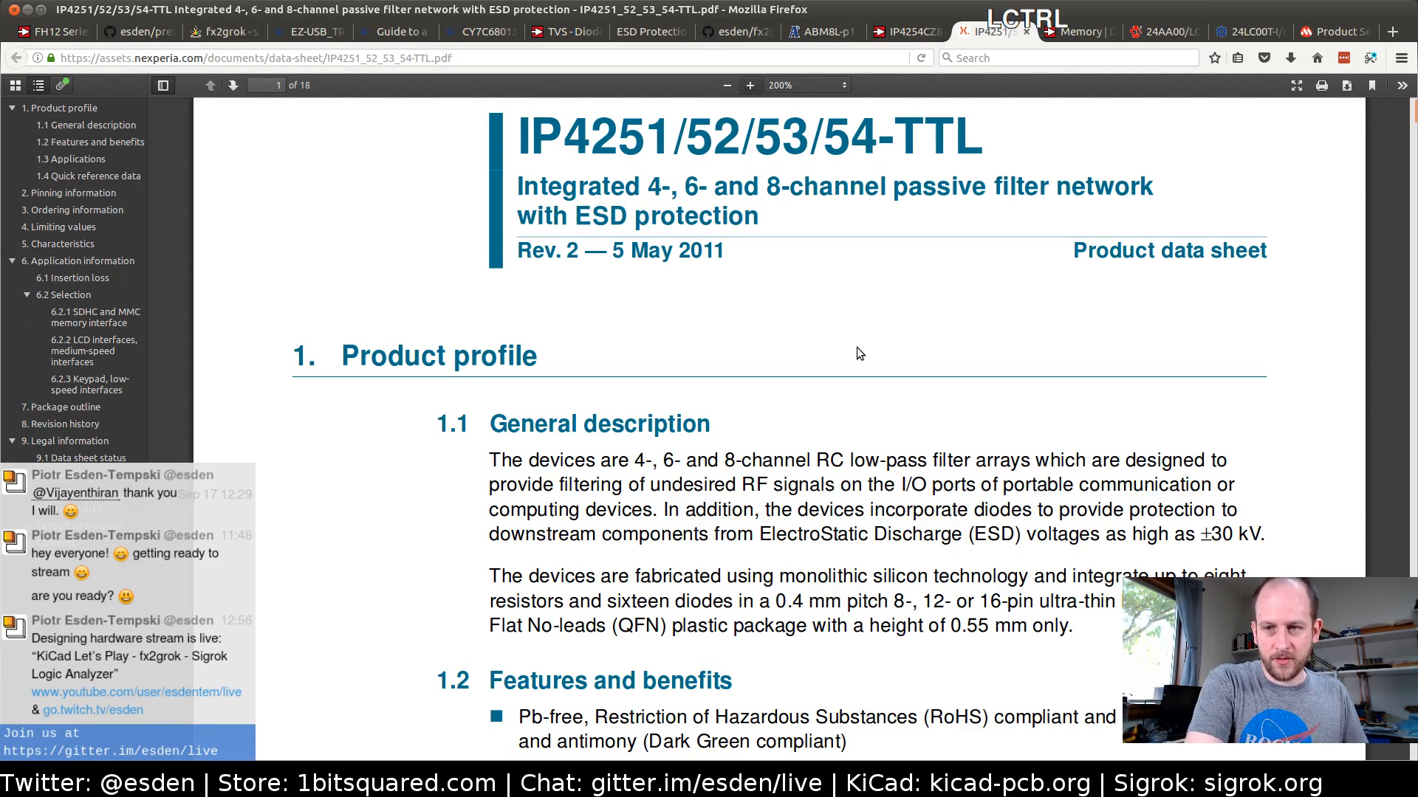
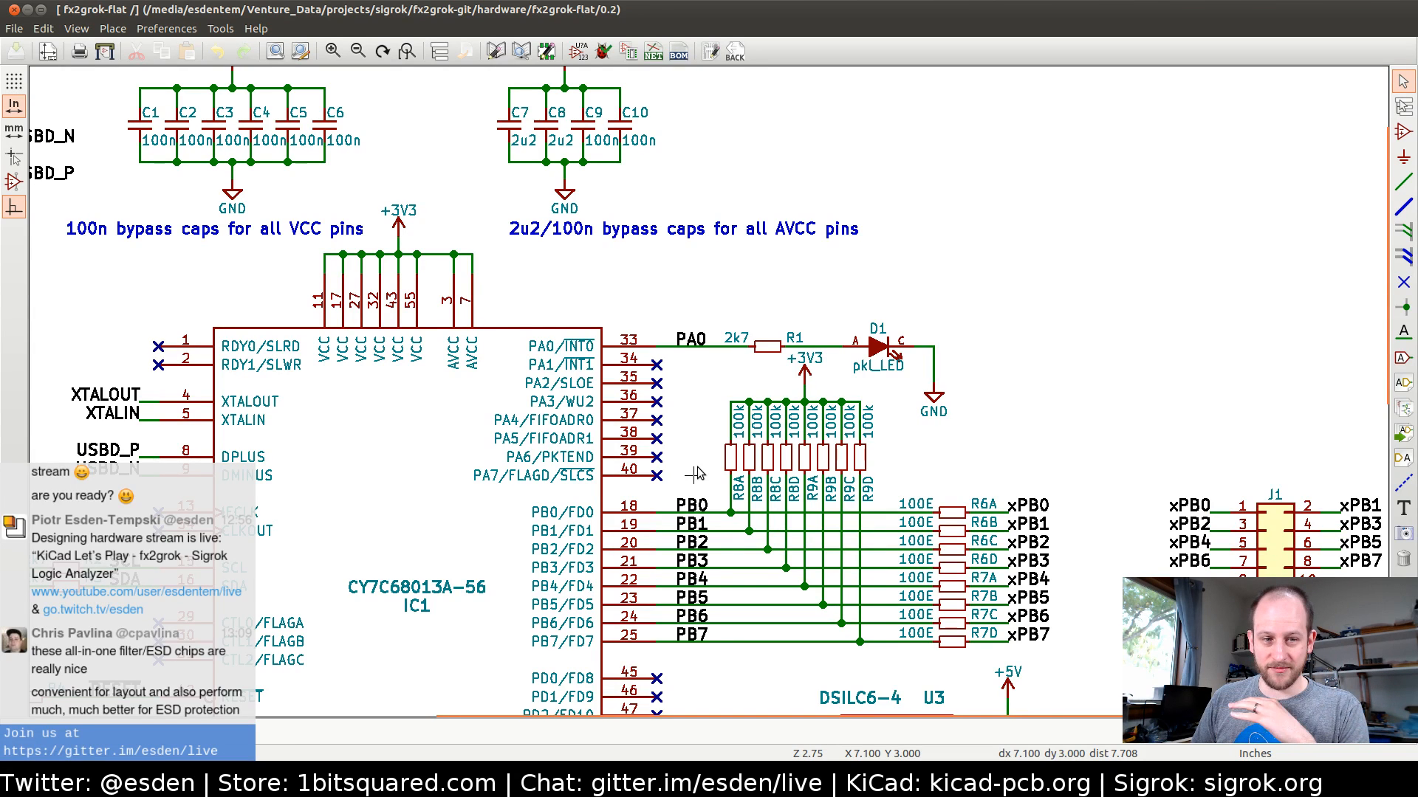
# Review IC1's port connections in the schematic, then switch to the board layout and examine the pads and bypass capacitors around the 56-pin chip
pyautogui.moveTo(694, 478); pyautogui.dragTo(699, 380, button='middle')
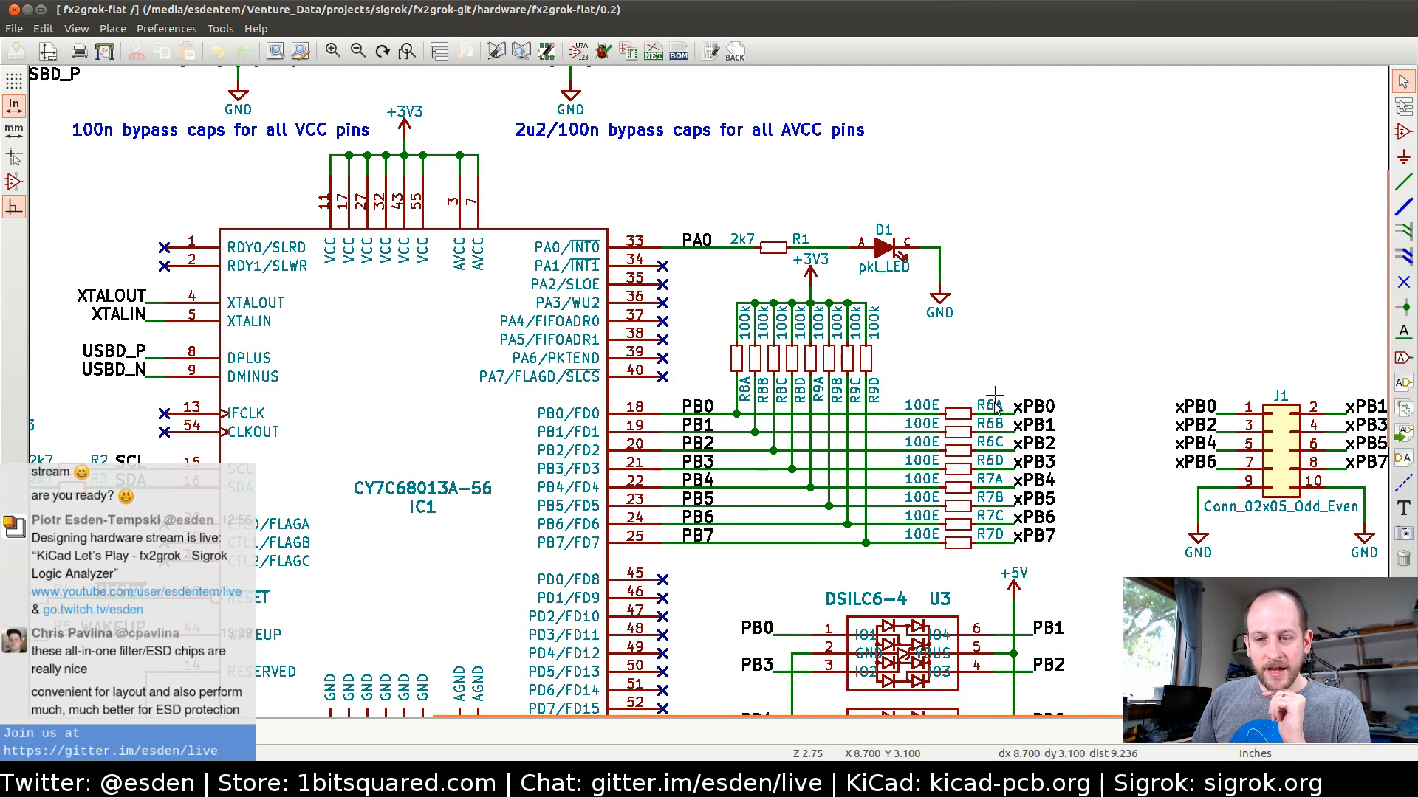
pyautogui.moveTo(950, 351); pyautogui.dragTo(913, 312, button='middle')
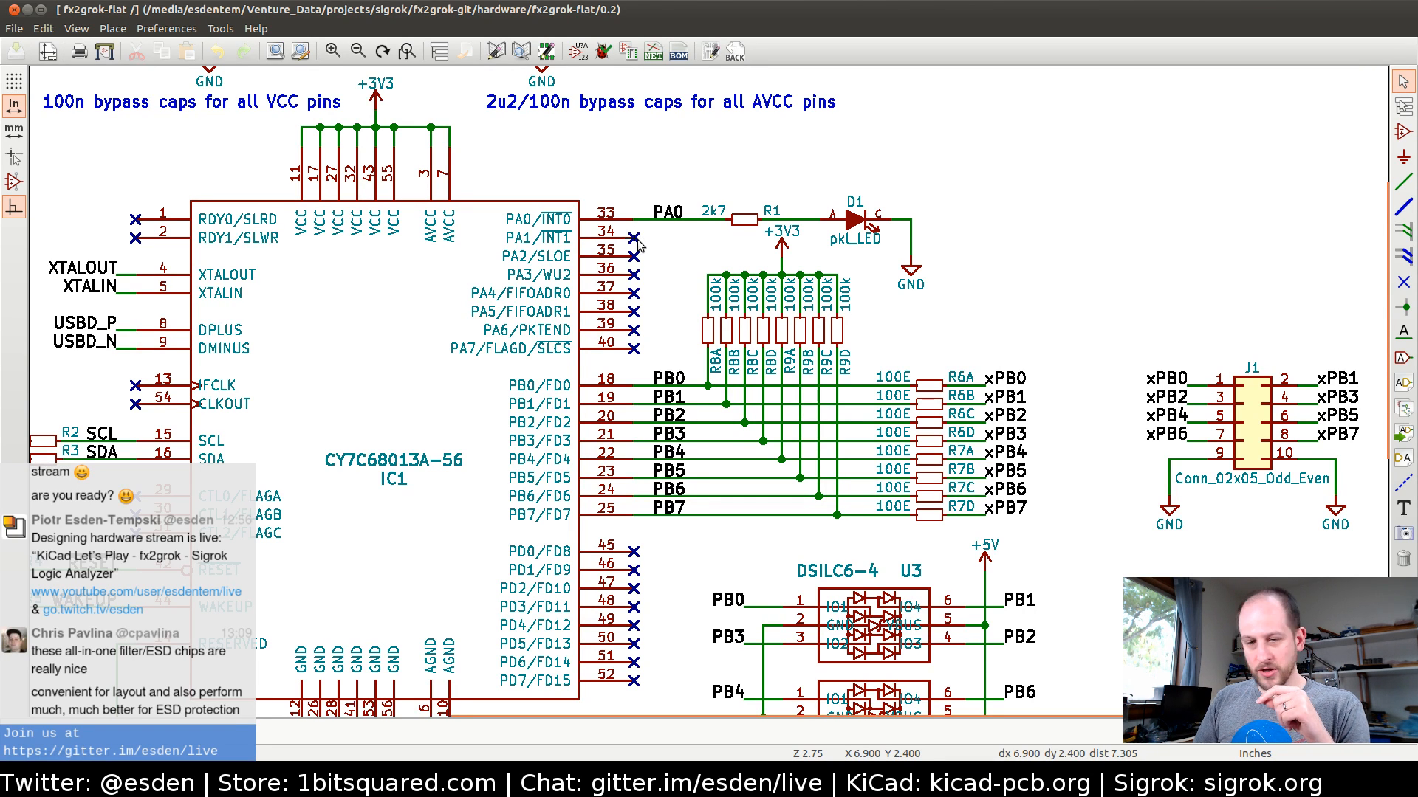
pyautogui.click(712, 54)
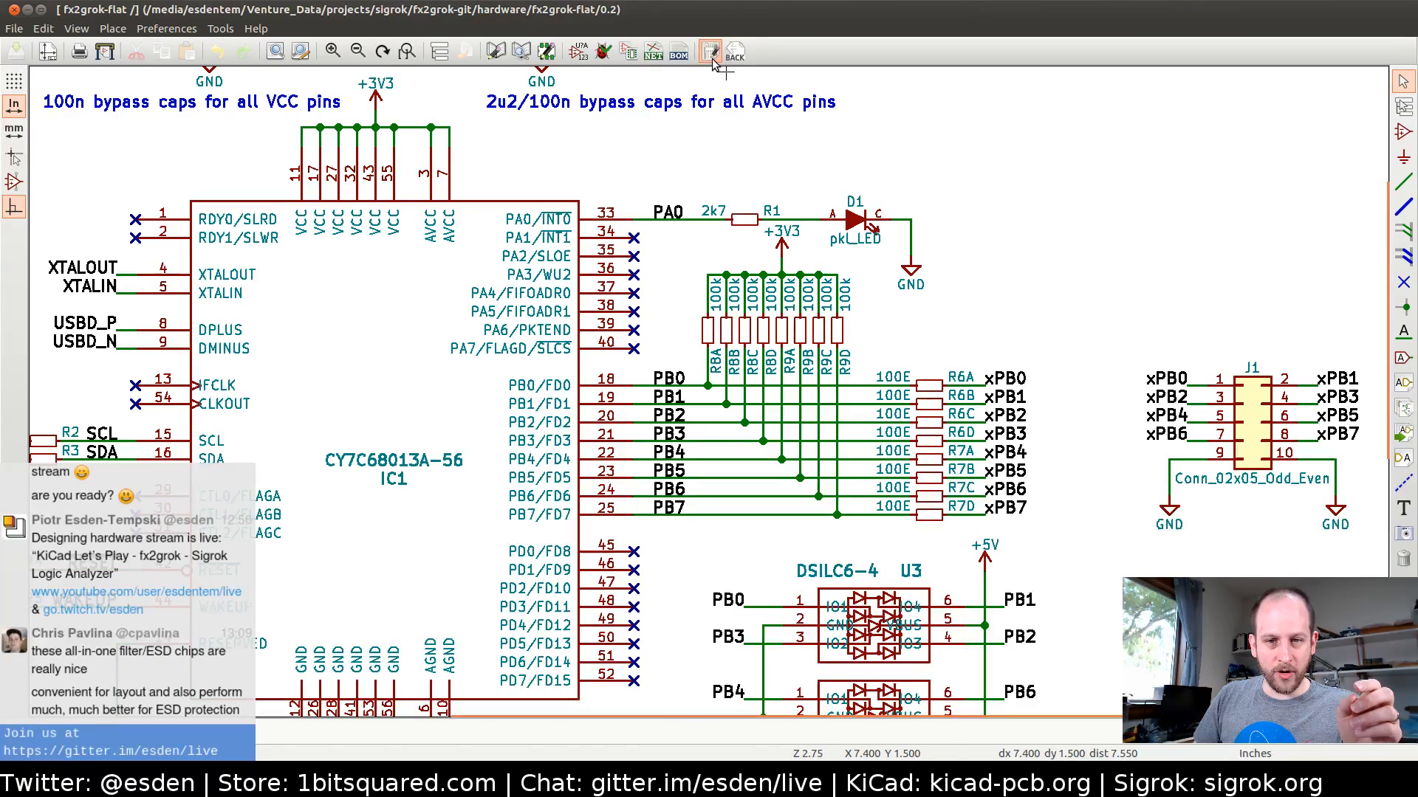
pyautogui.scroll(2, 638, 405)
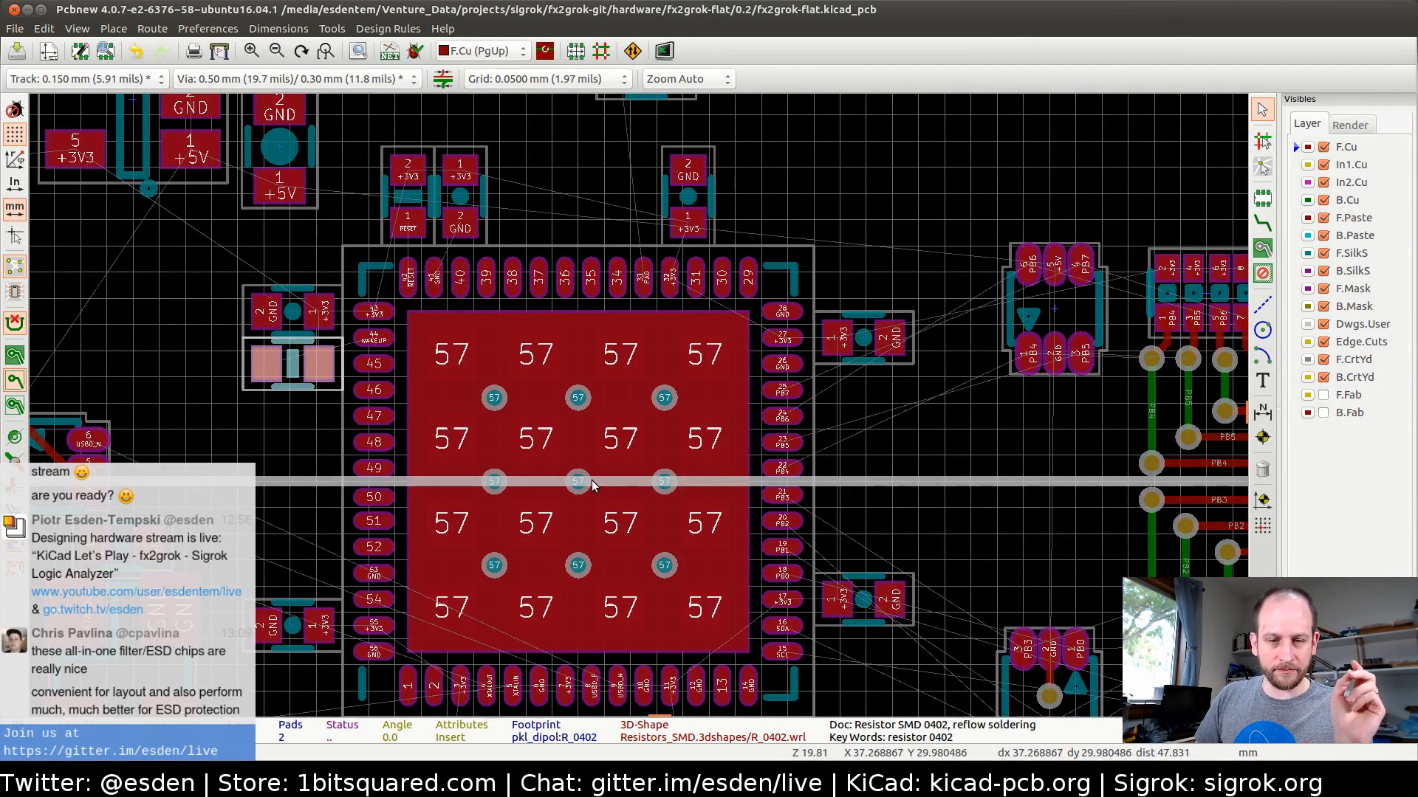
pyautogui.moveTo(586, 499); pyautogui.dragTo(584, 445, button='middle')
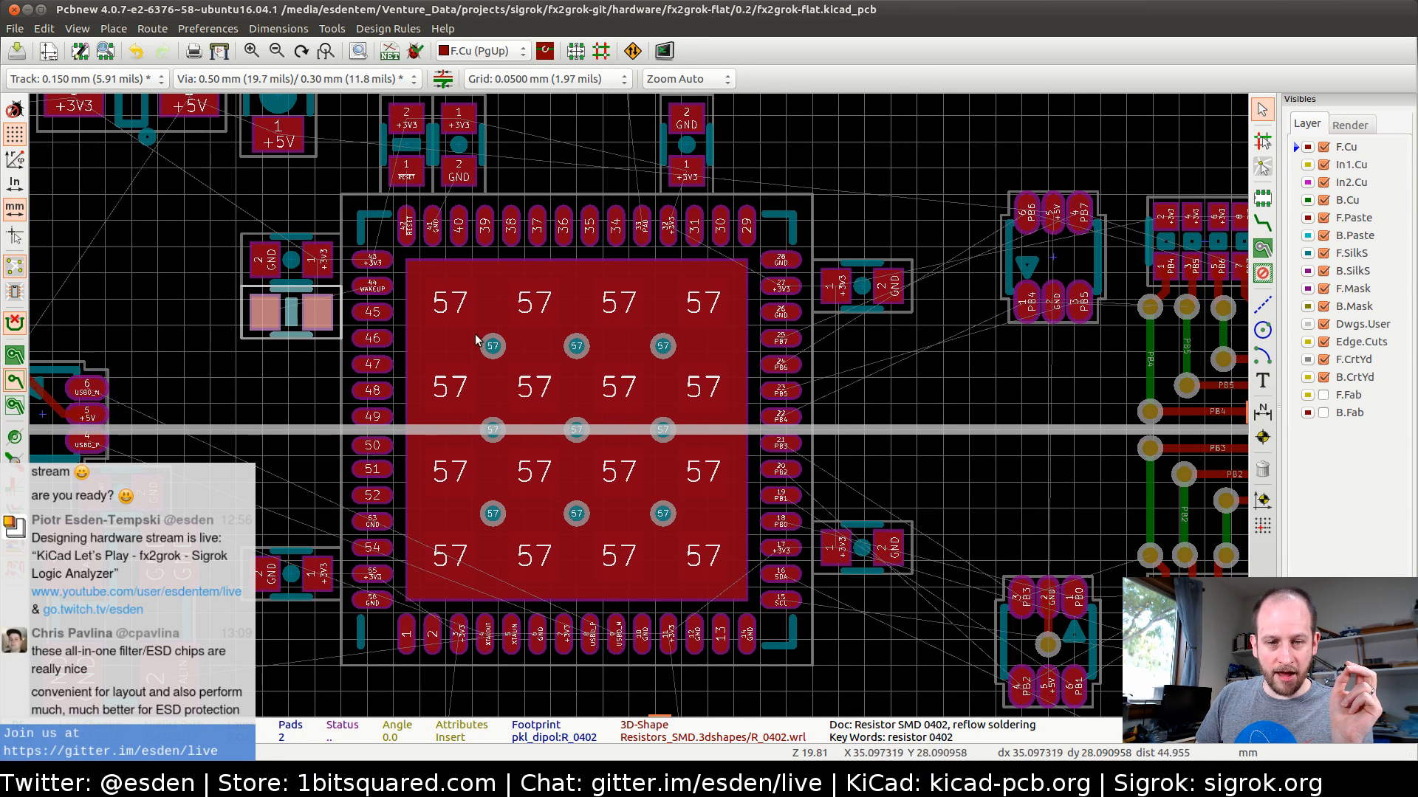
pyautogui.keyDown('shift'); pyautogui.scroll(-1, 536, 502); pyautogui.keyUp('shift')
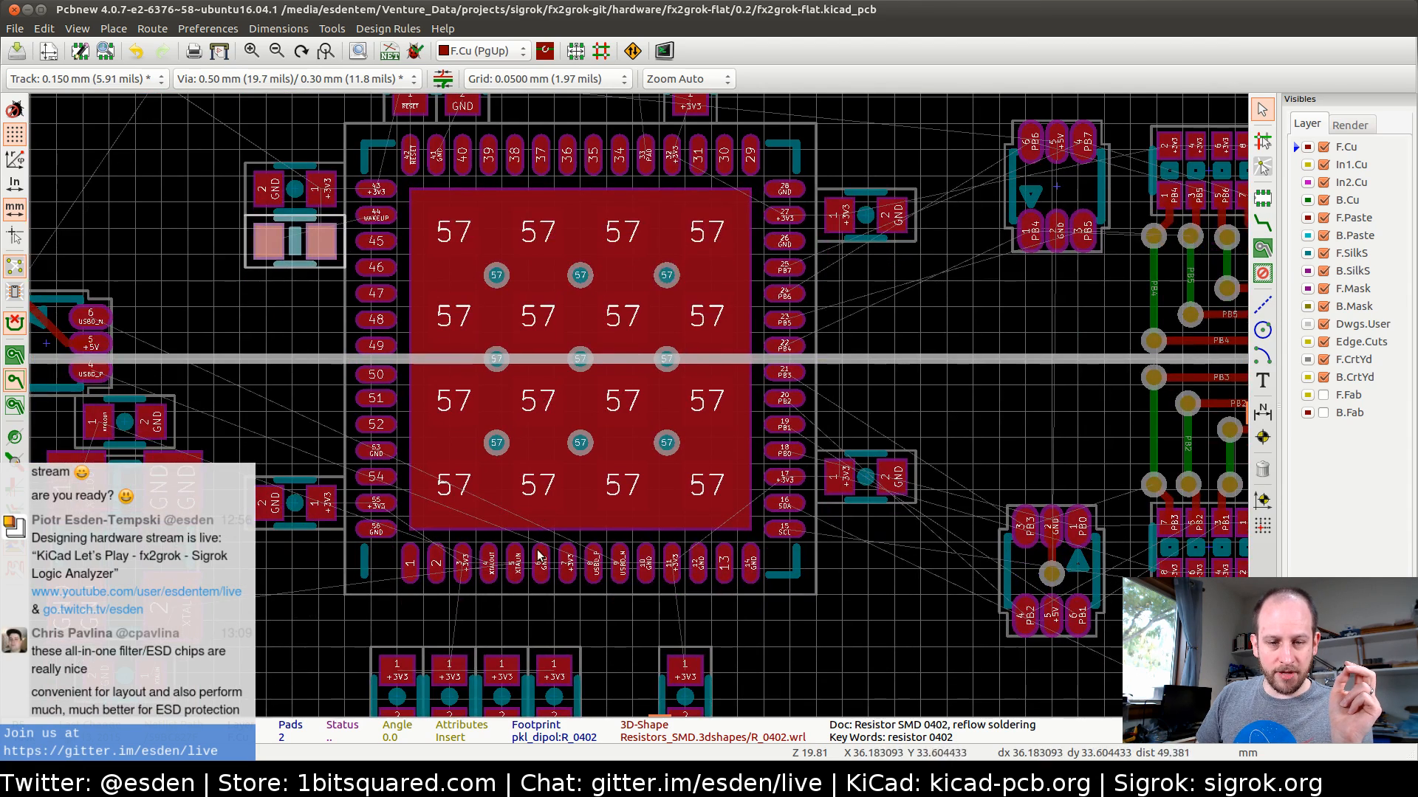
pyautogui.scroll(2, 539, 580)
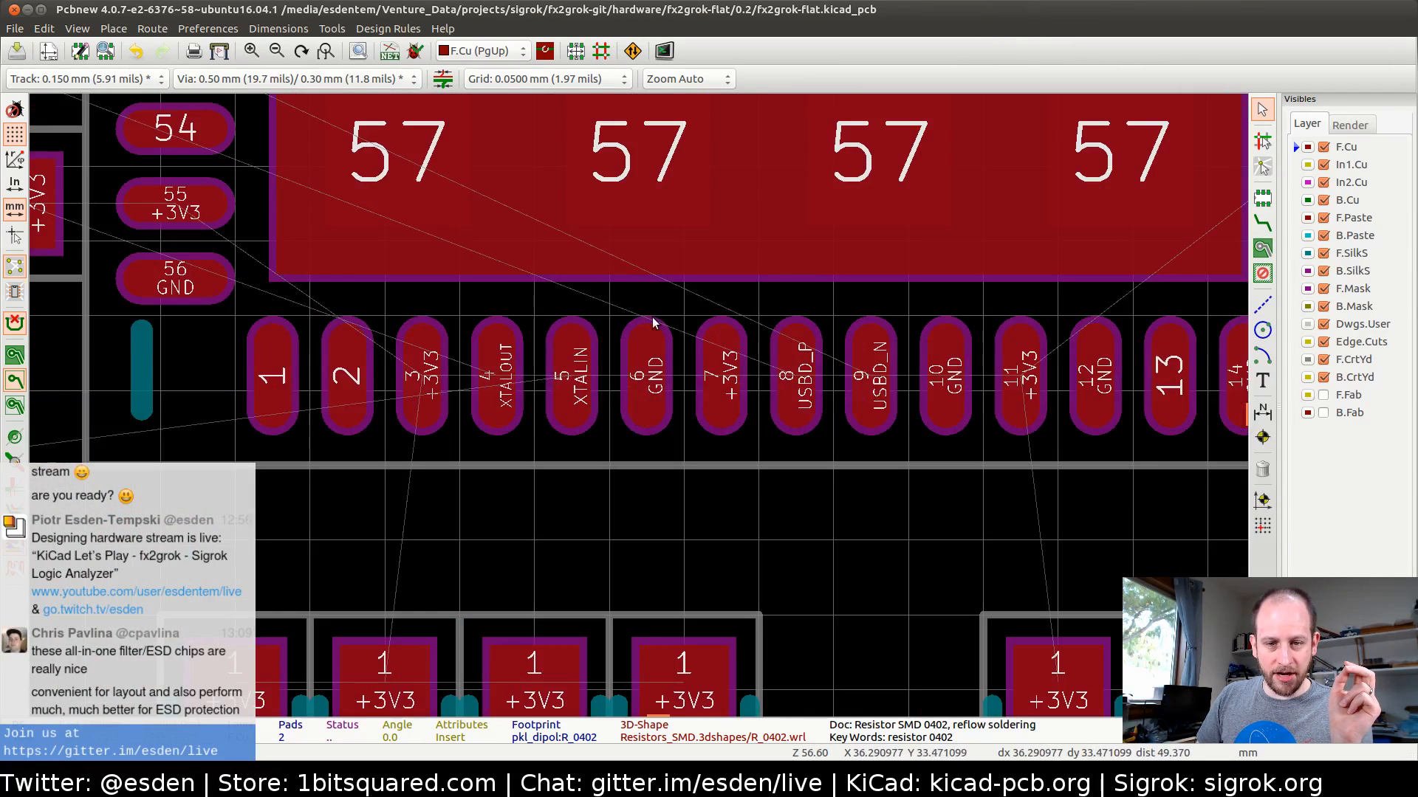
pyautogui.scroll(-3, 639, 406)
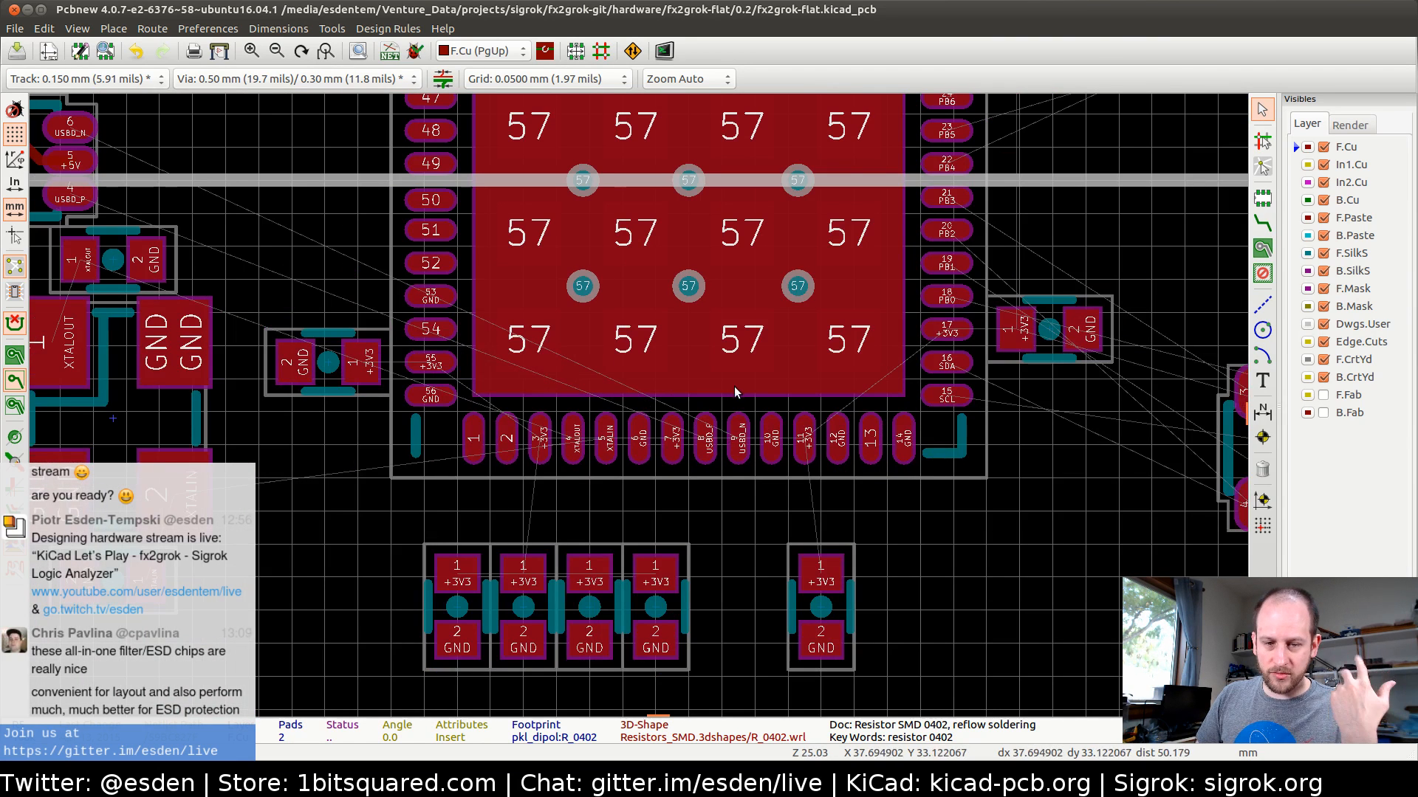
pyautogui.moveTo(724, 281); pyautogui.dragTo(645, 321, button='middle')
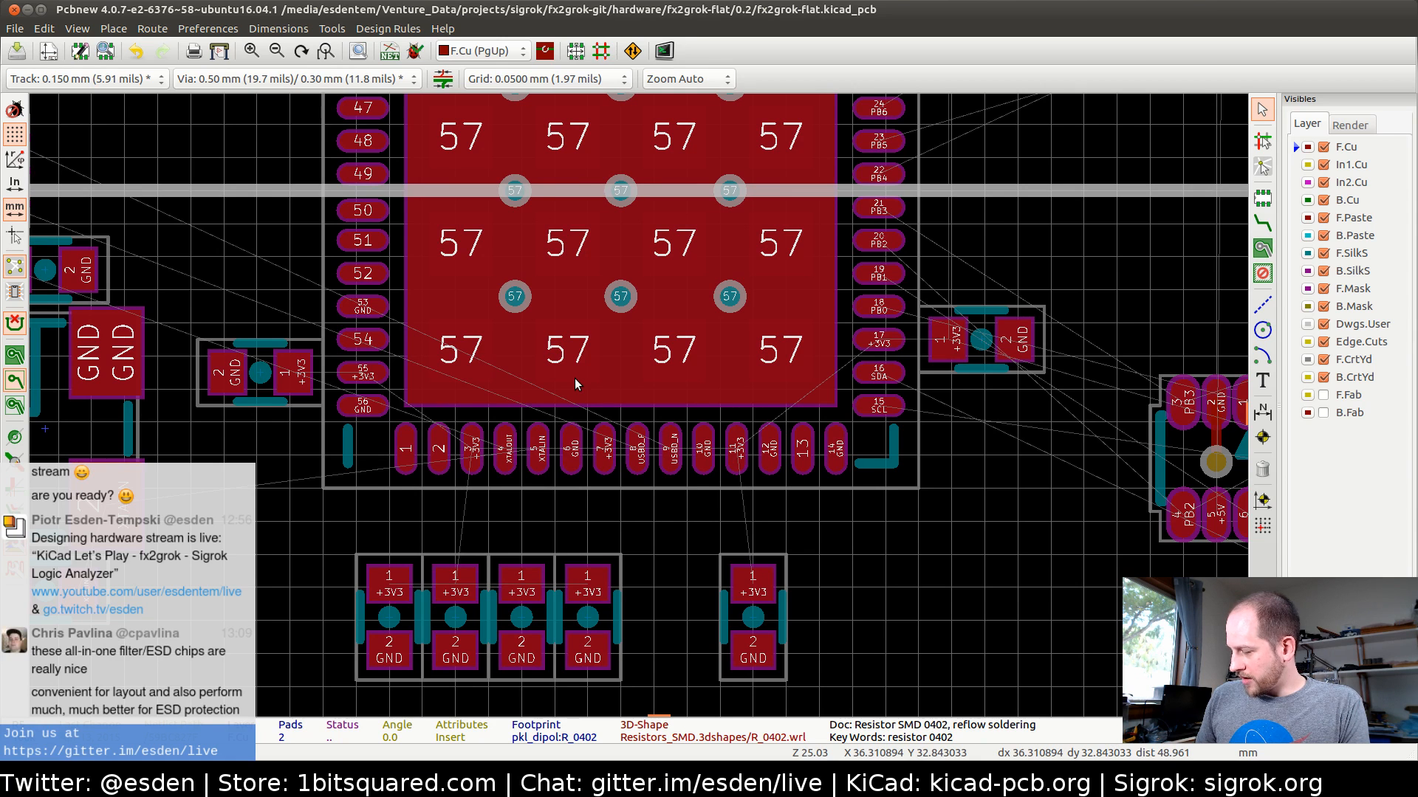
# Return to the schematic and move the R1 and D1 LED circuit up and away from IC1's PA0 pin
pyautogui.hotkey('alt', 'Tab')
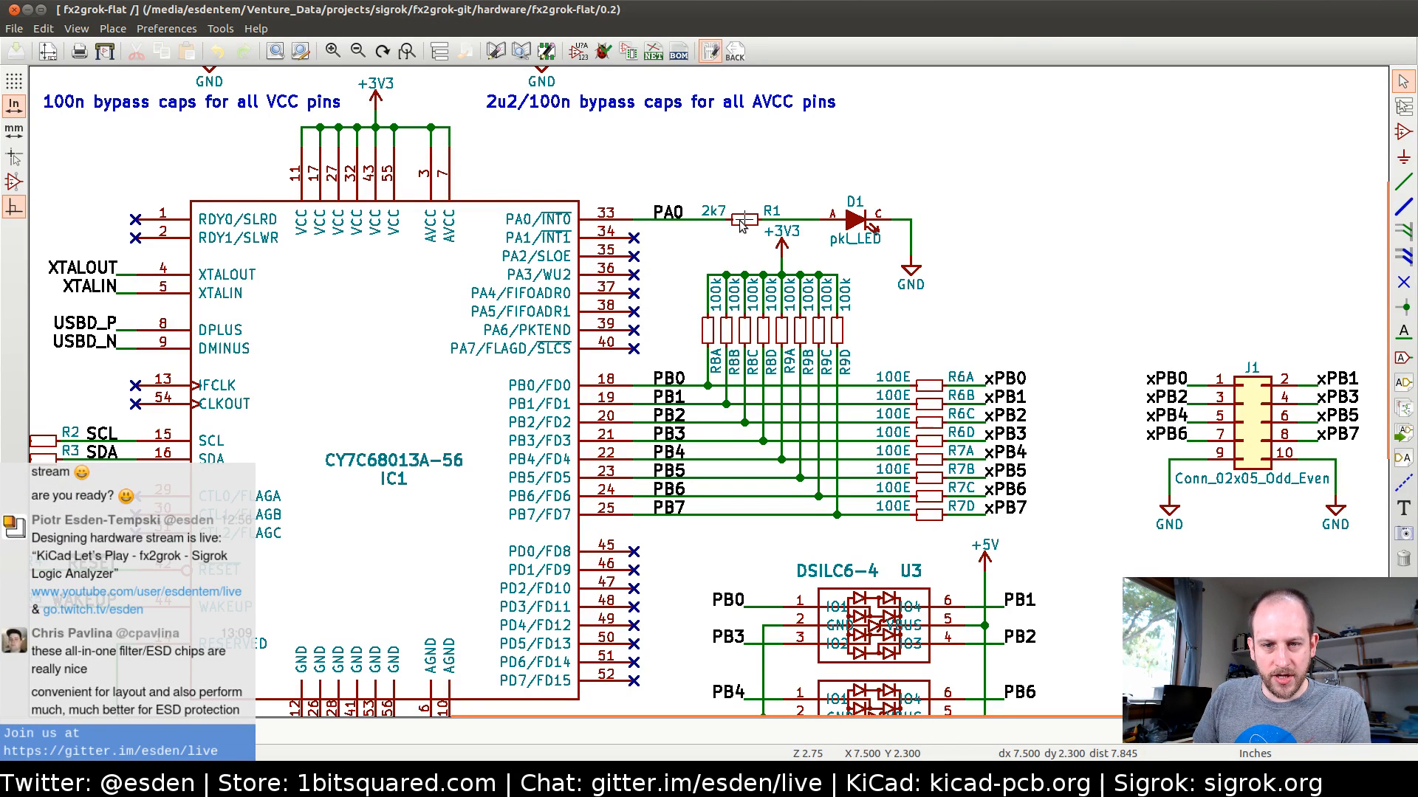
pyautogui.moveTo(726, 183); pyautogui.dragTo(946, 224)
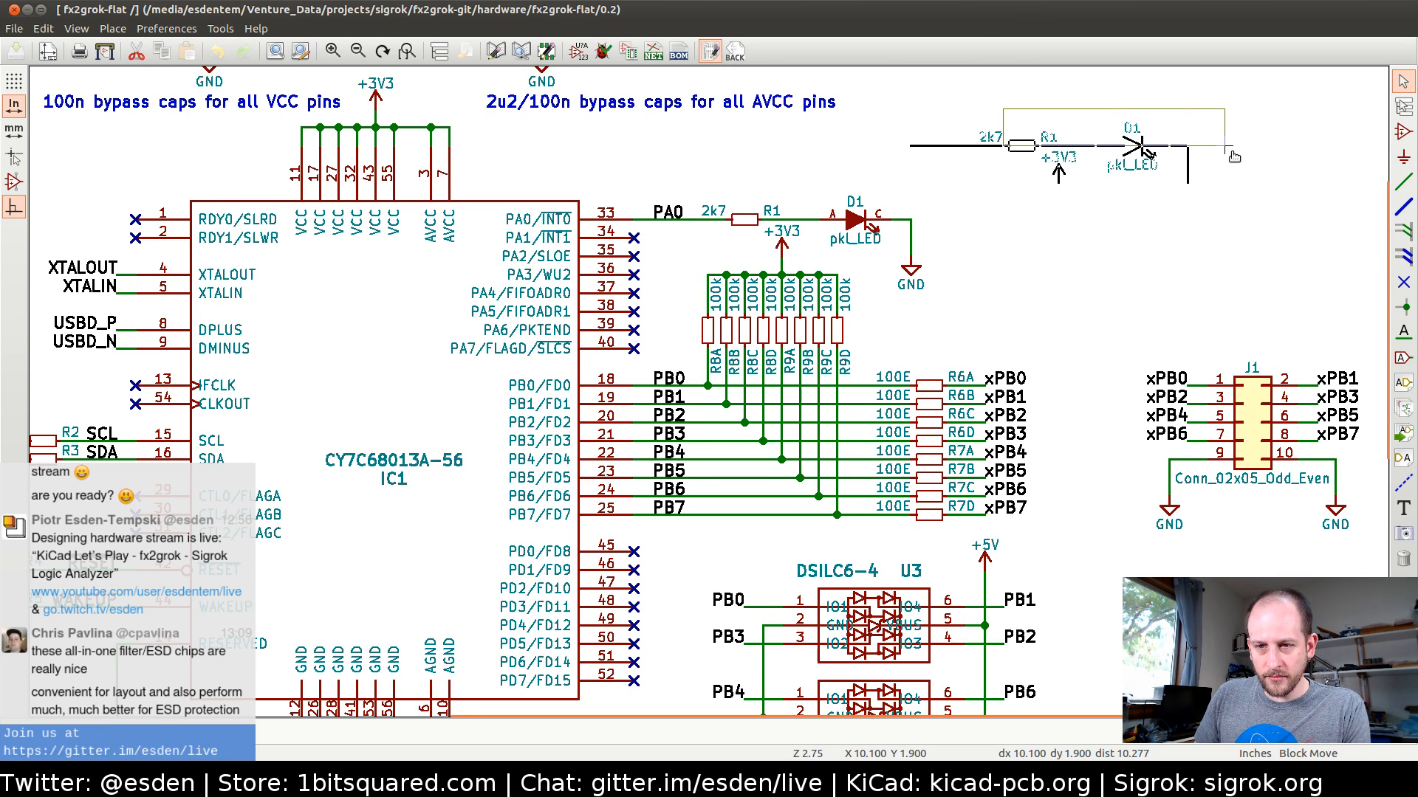
pyautogui.click(1232, 152)
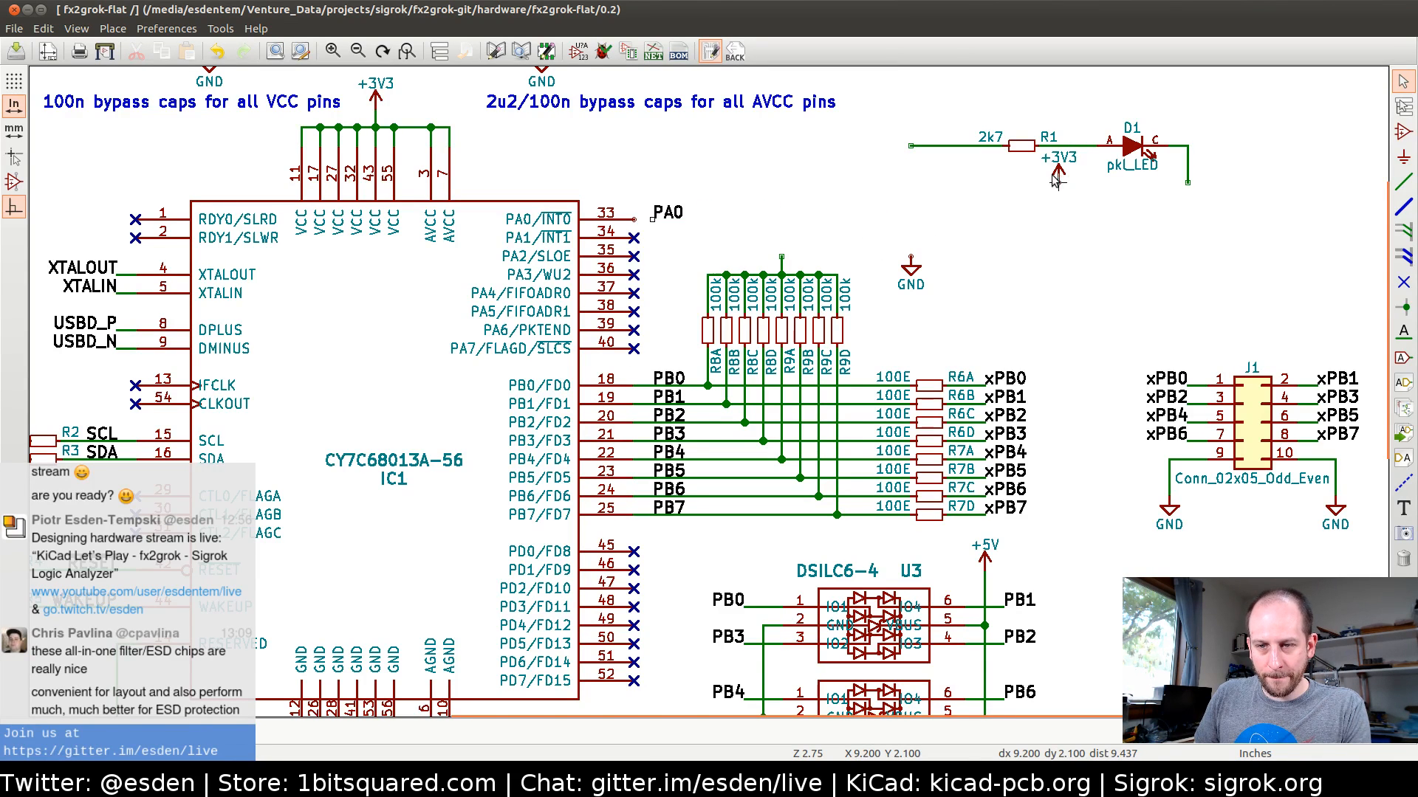
# Move the +3V3 symbol back onto the 100k pull-up resistors and the GND symbol onto D1's cathode wire
pyautogui.press('m')
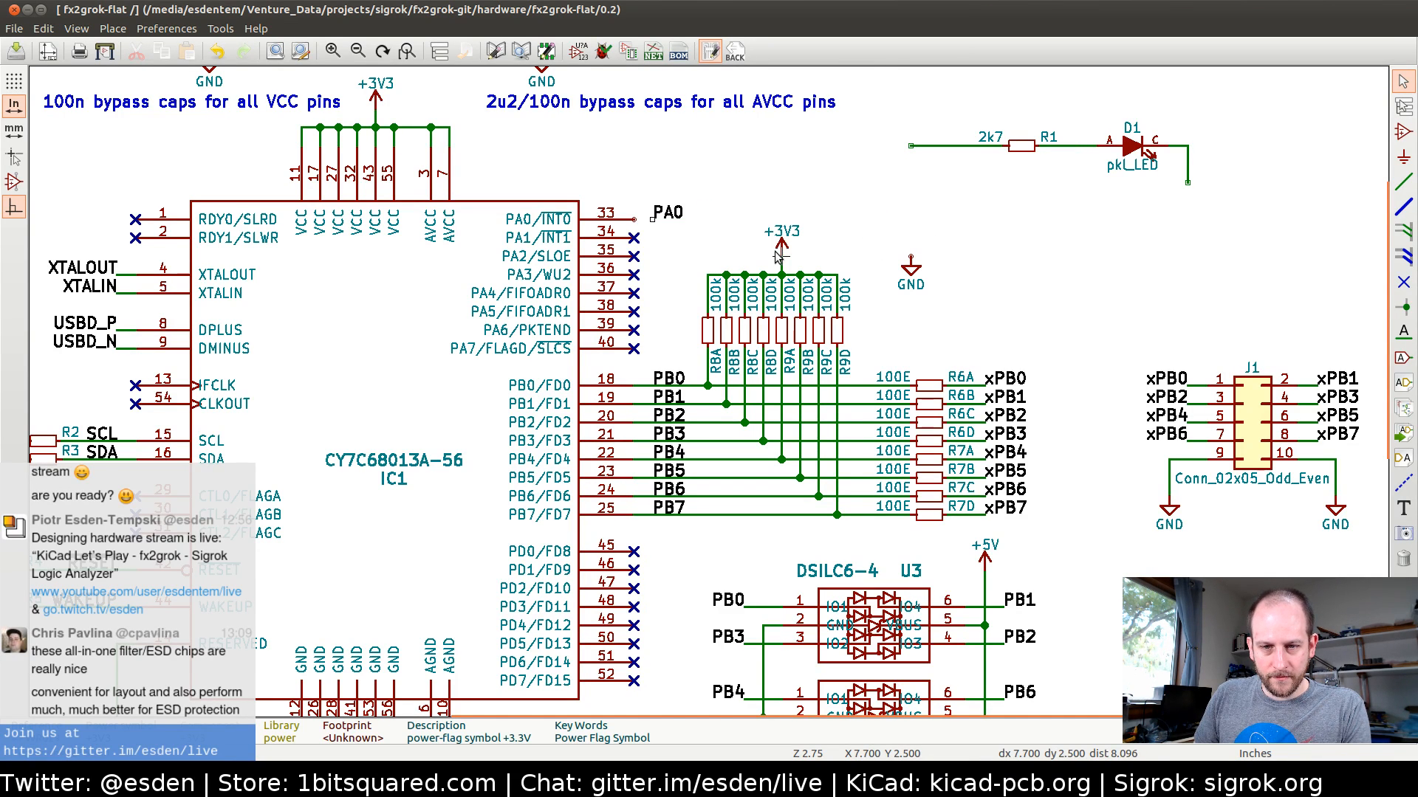
pyautogui.press('m')
pyautogui.click(1186, 183)
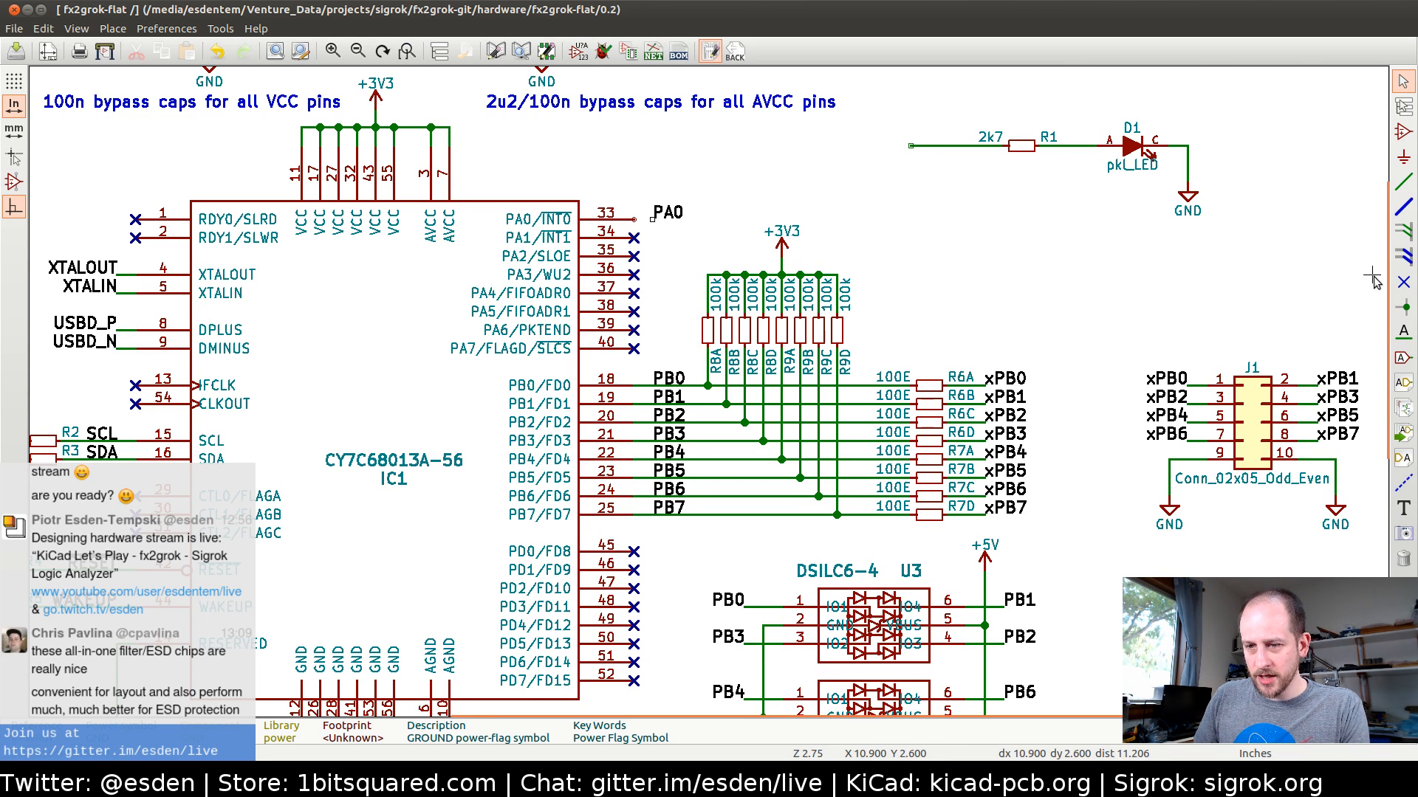
# Draw a short wire from IC1's pin 33 to the PA0 label
pyautogui.click(1405, 341)
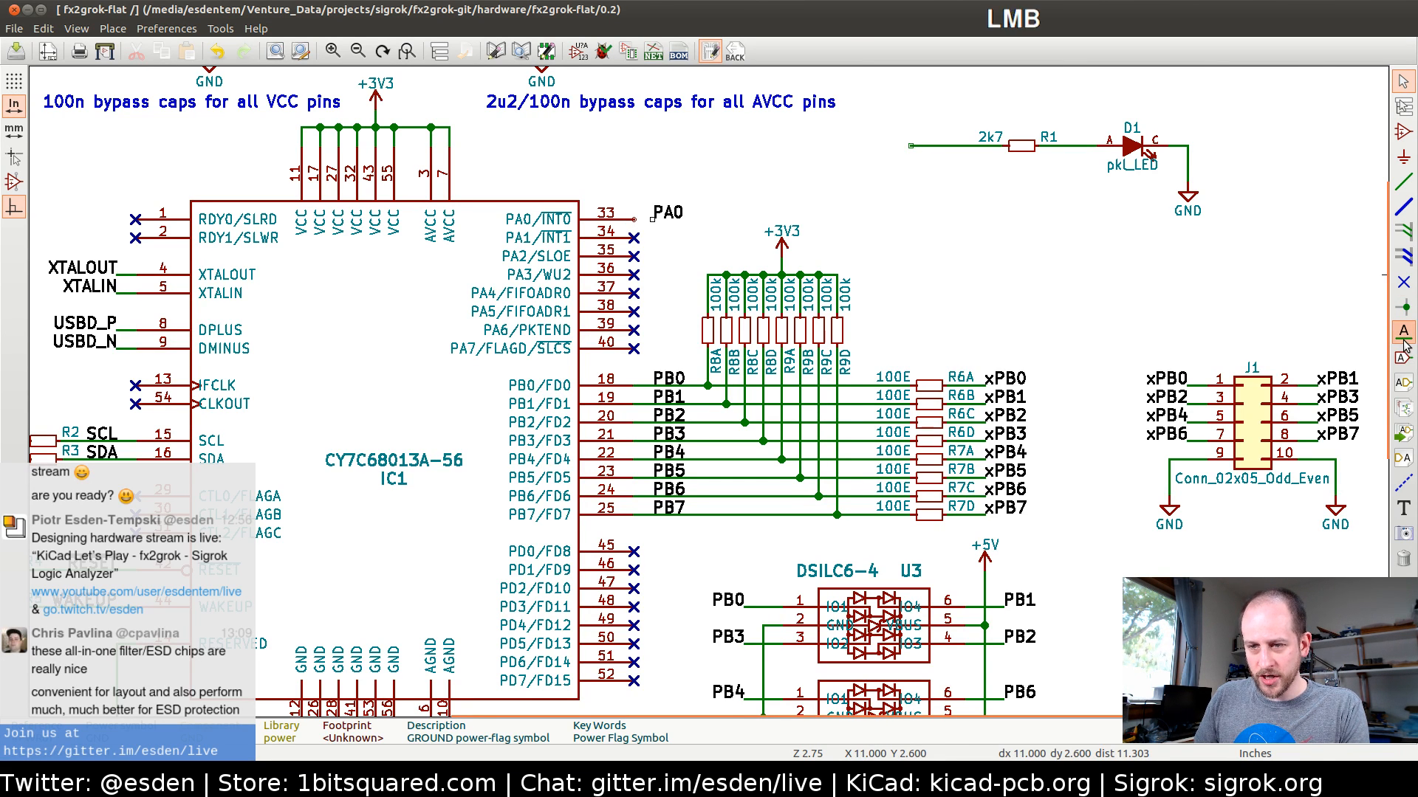
pyautogui.click(634, 219)
pyautogui.press('Escape')
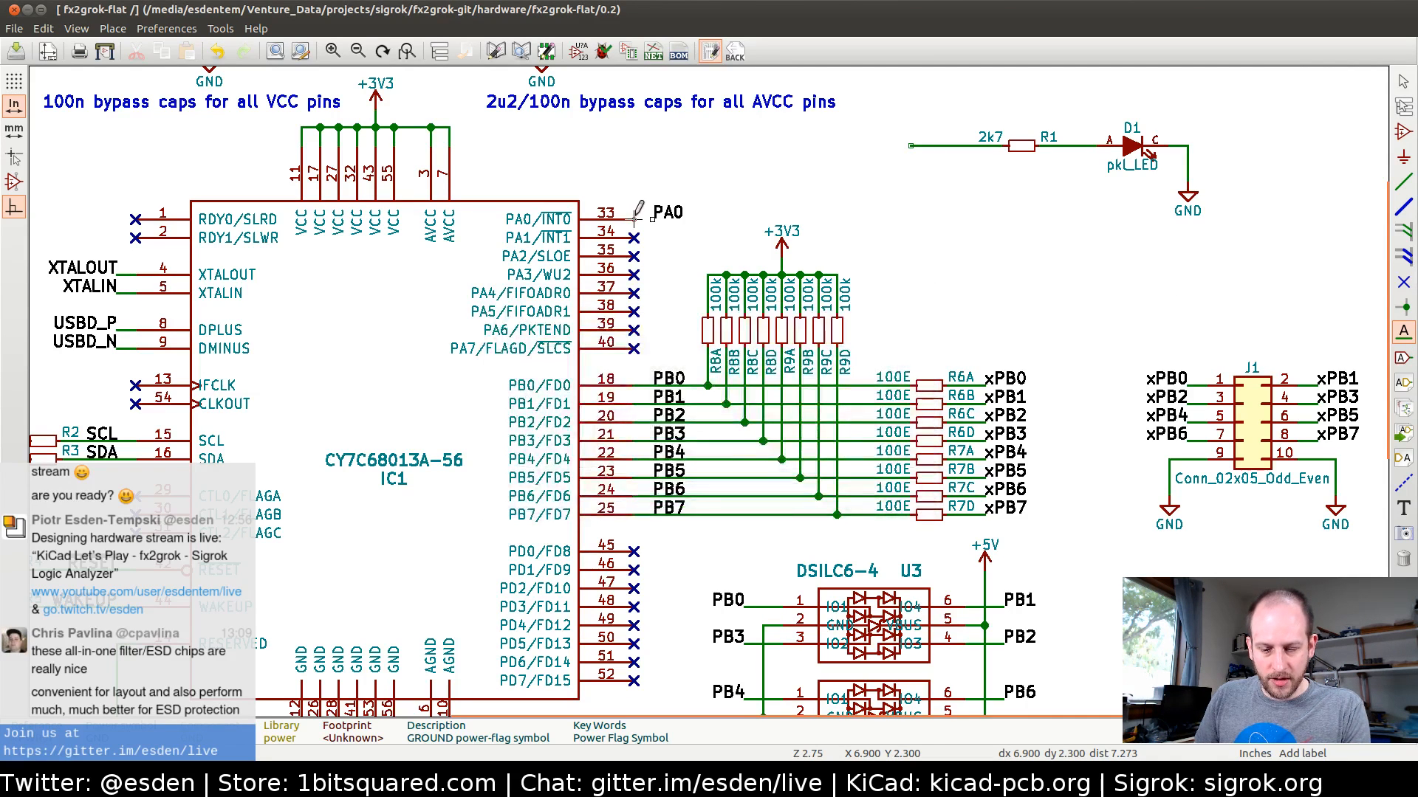
pyautogui.press('w')
pyautogui.doubleClick(652, 219)
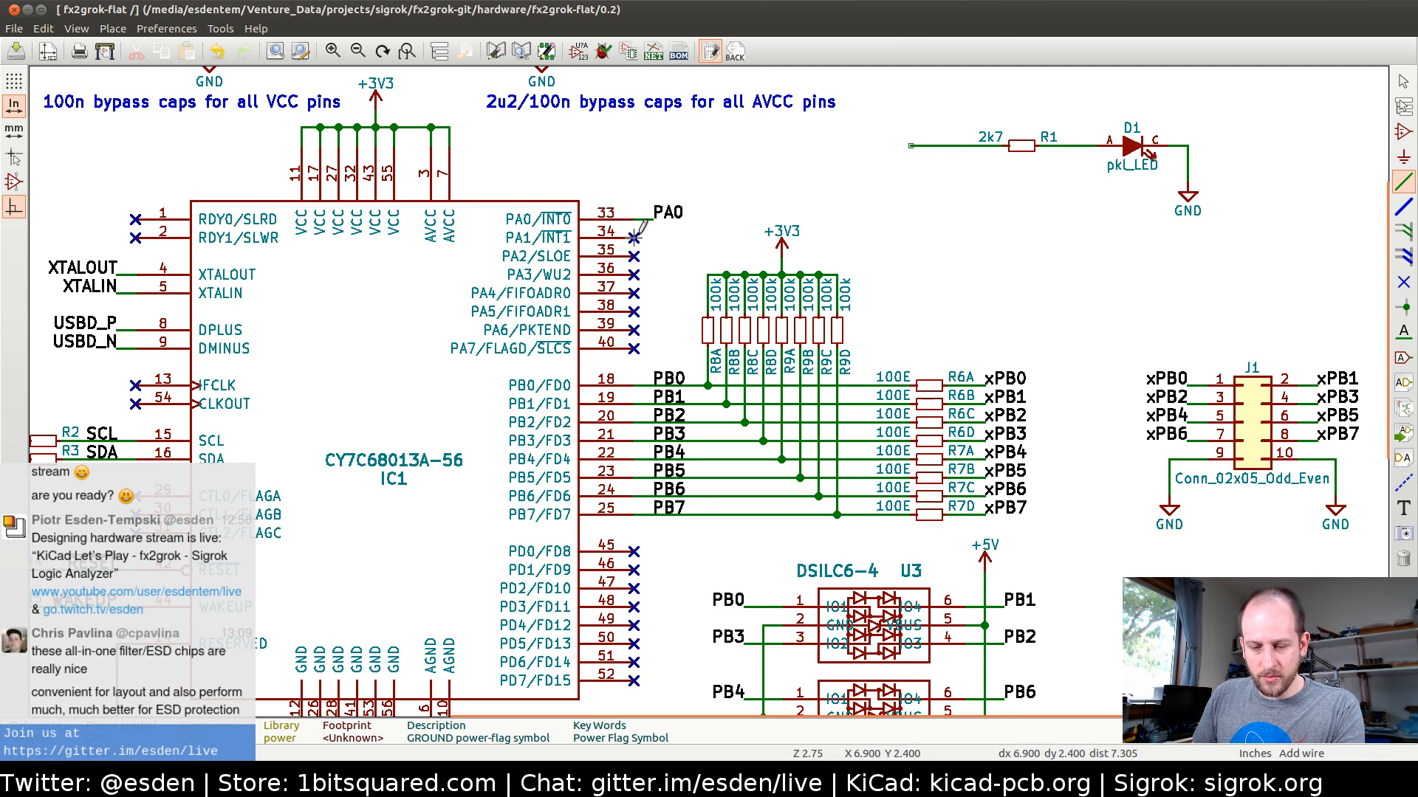
# Move the no-connect flag from IC1's pin 34 to the free space above pin 33
pyautogui.press('Delete')
pyautogui.click(731, 285)
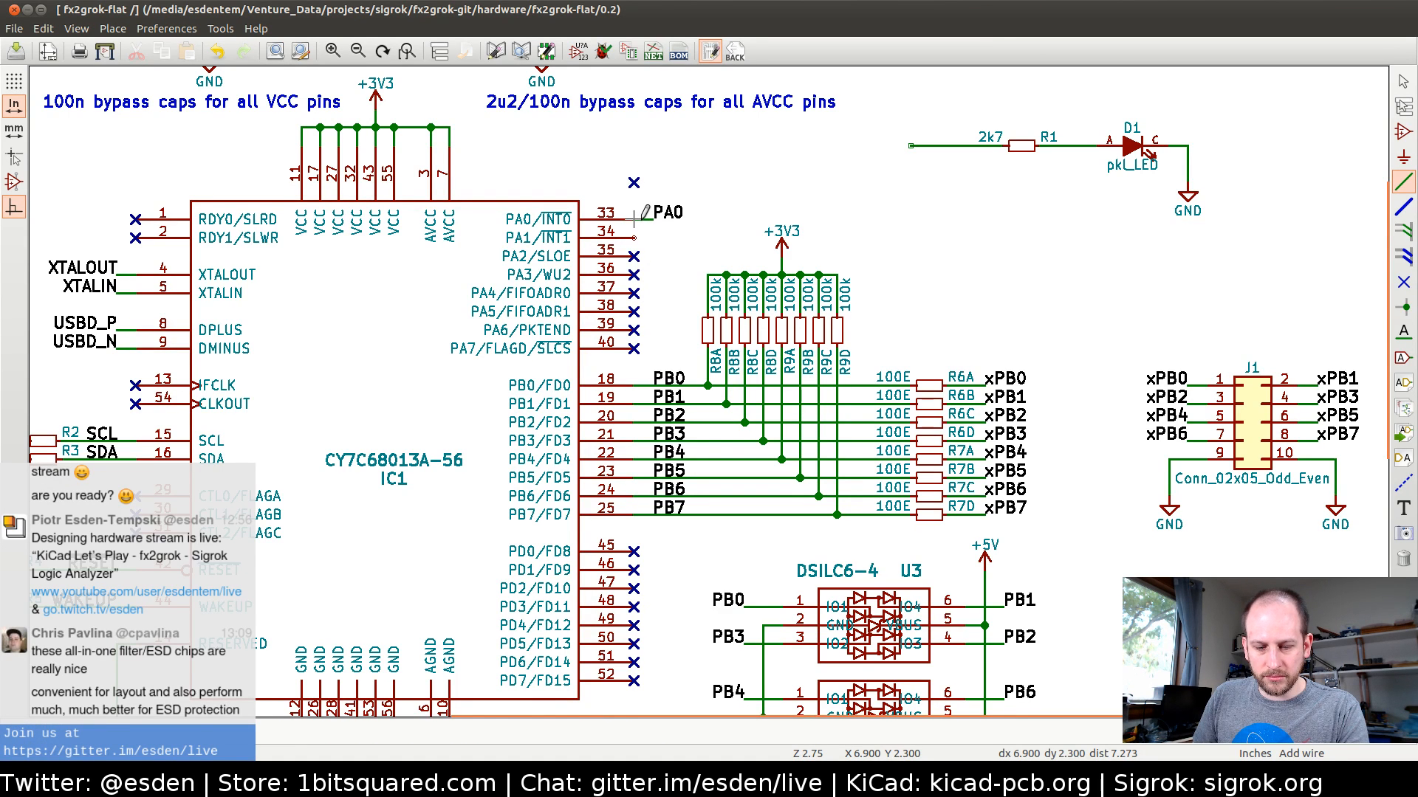
pyautogui.press('m')
pyautogui.press('Escape')
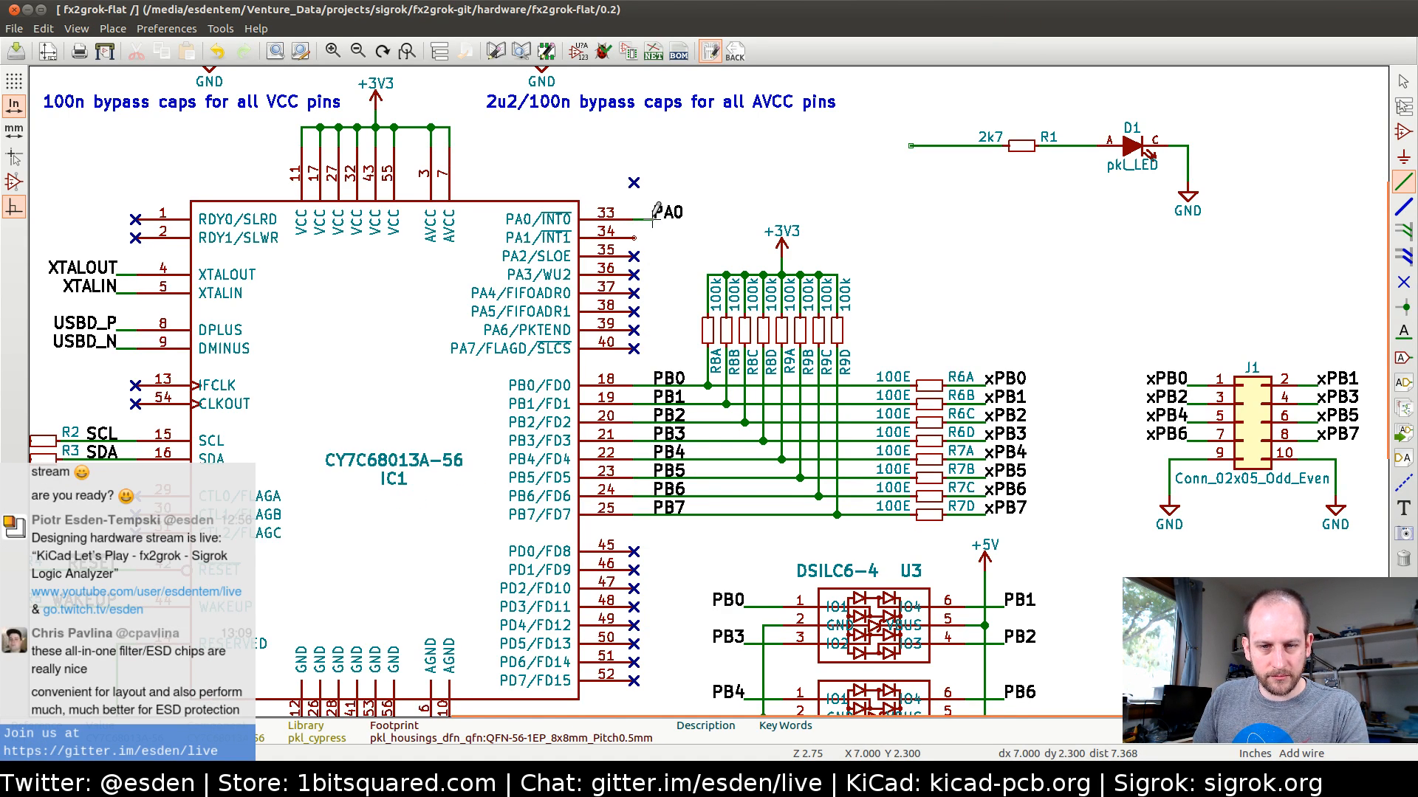
# Move the PA0 label down beside IC1's pin 34 and remove the wire stub from pin 33
pyautogui.press('m')
pyautogui.click(652, 237)
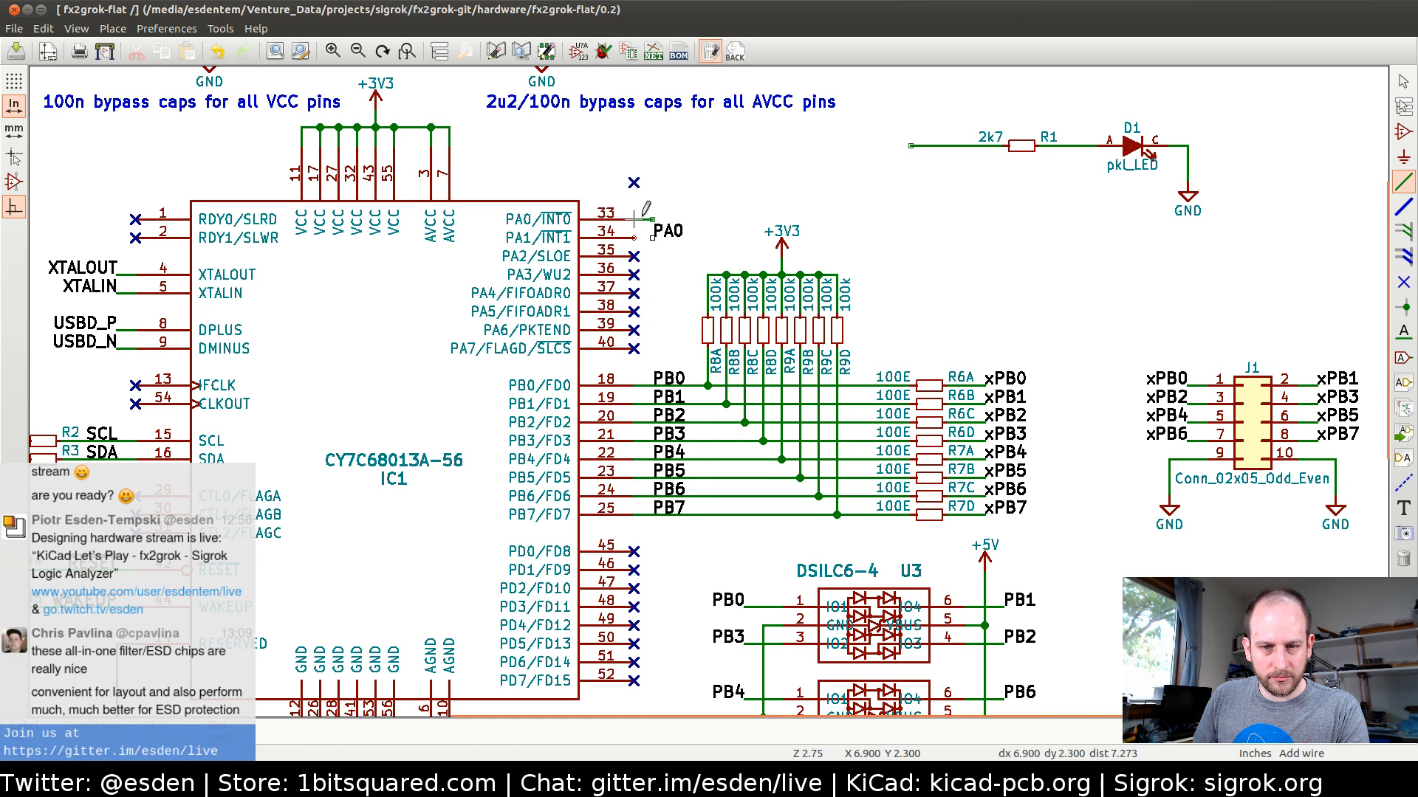
pyautogui.press('Escape')
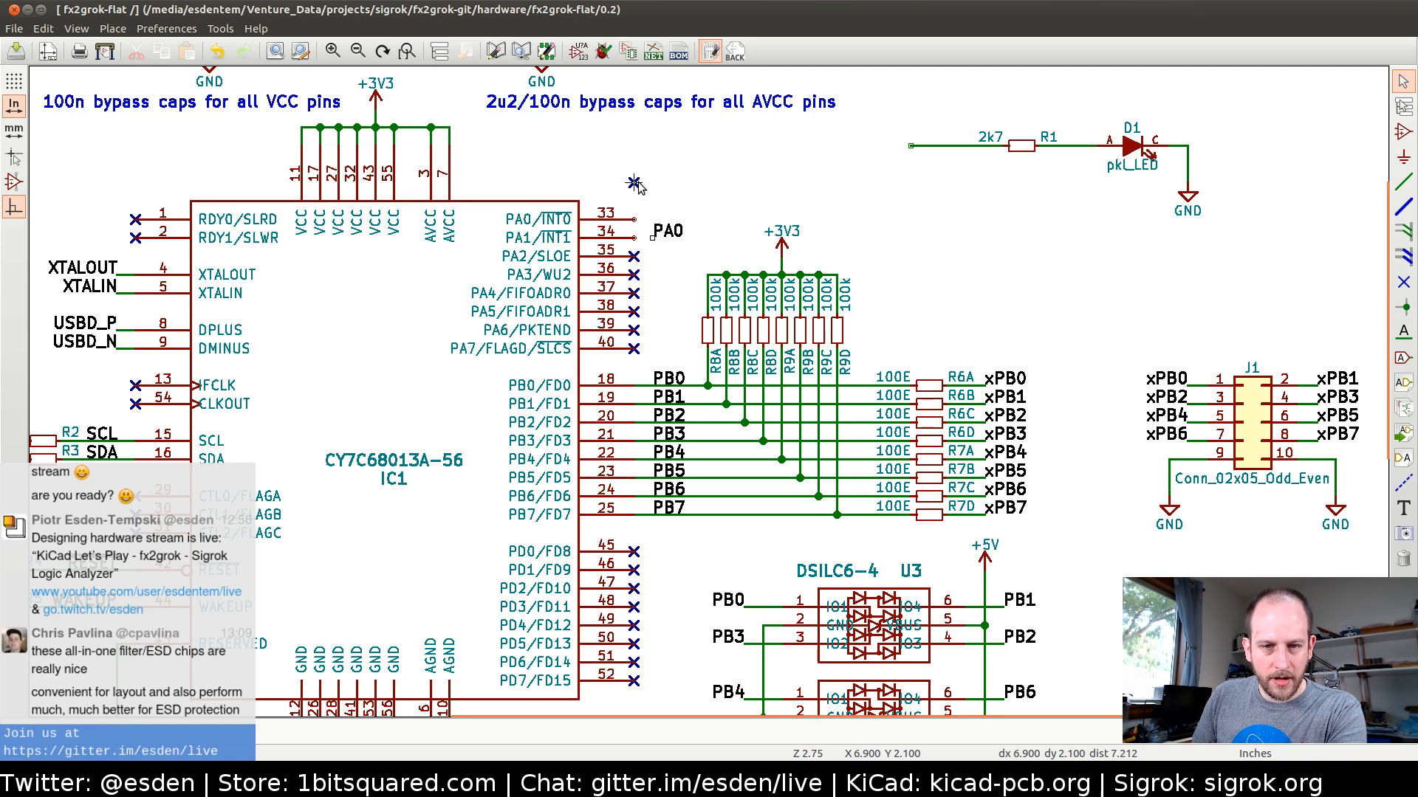
# Move the loose no-connect flag onto IC1's pin 33
pyautogui.press('m')
pyautogui.click(687, 234)
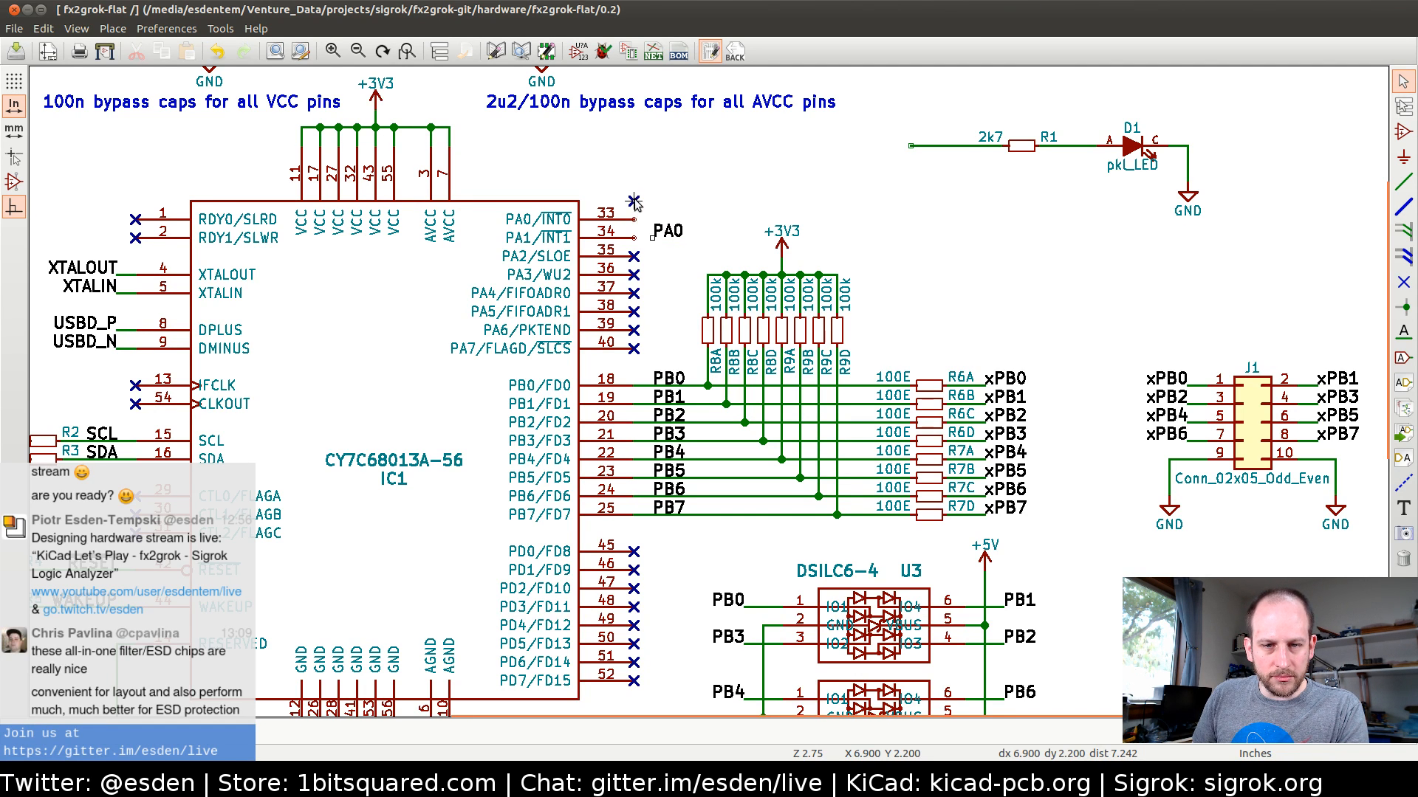
pyautogui.click(635, 220)
# Wire IC1's pin 34 to the label beside it and rename that label PA1
pyautogui.press('w')
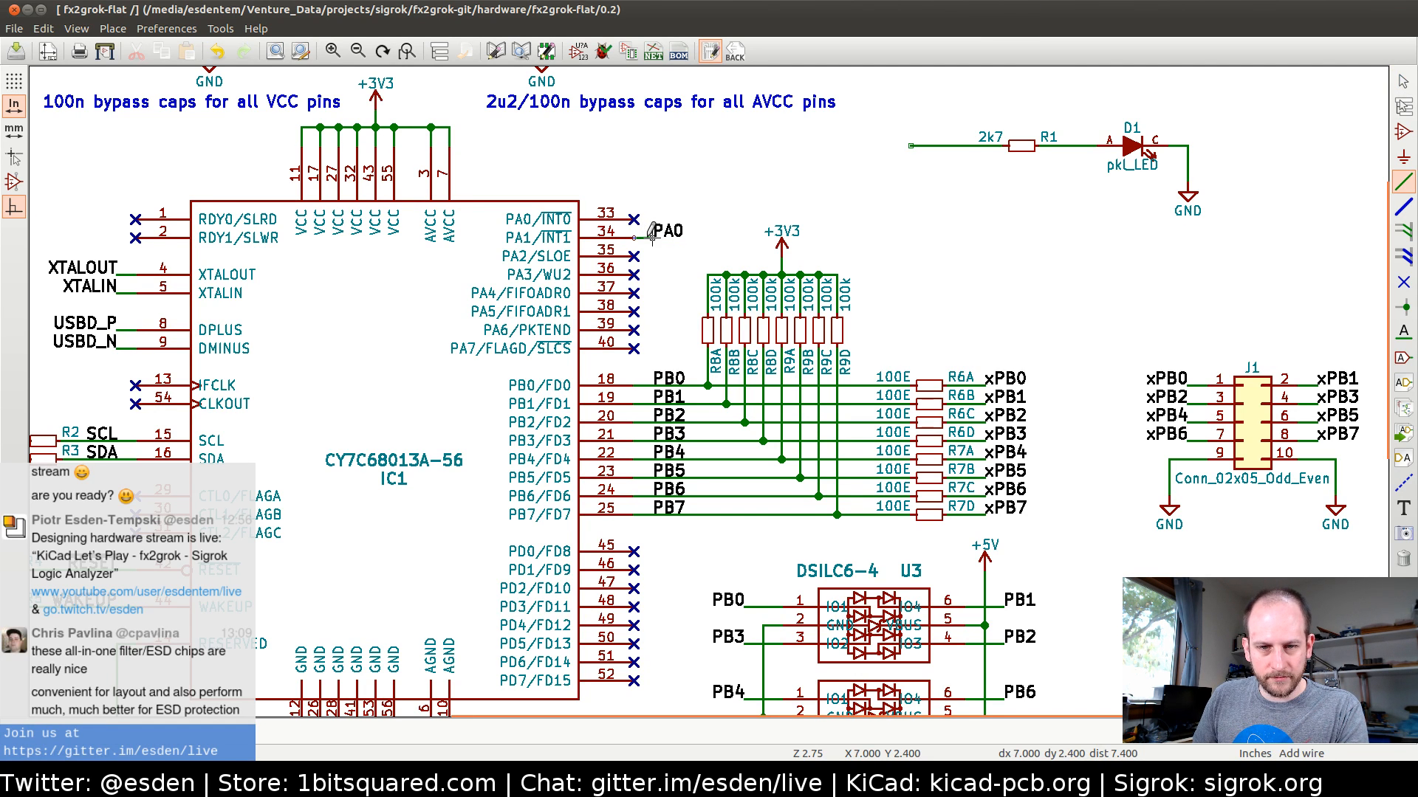
pyautogui.click(653, 238)
pyautogui.press('e')
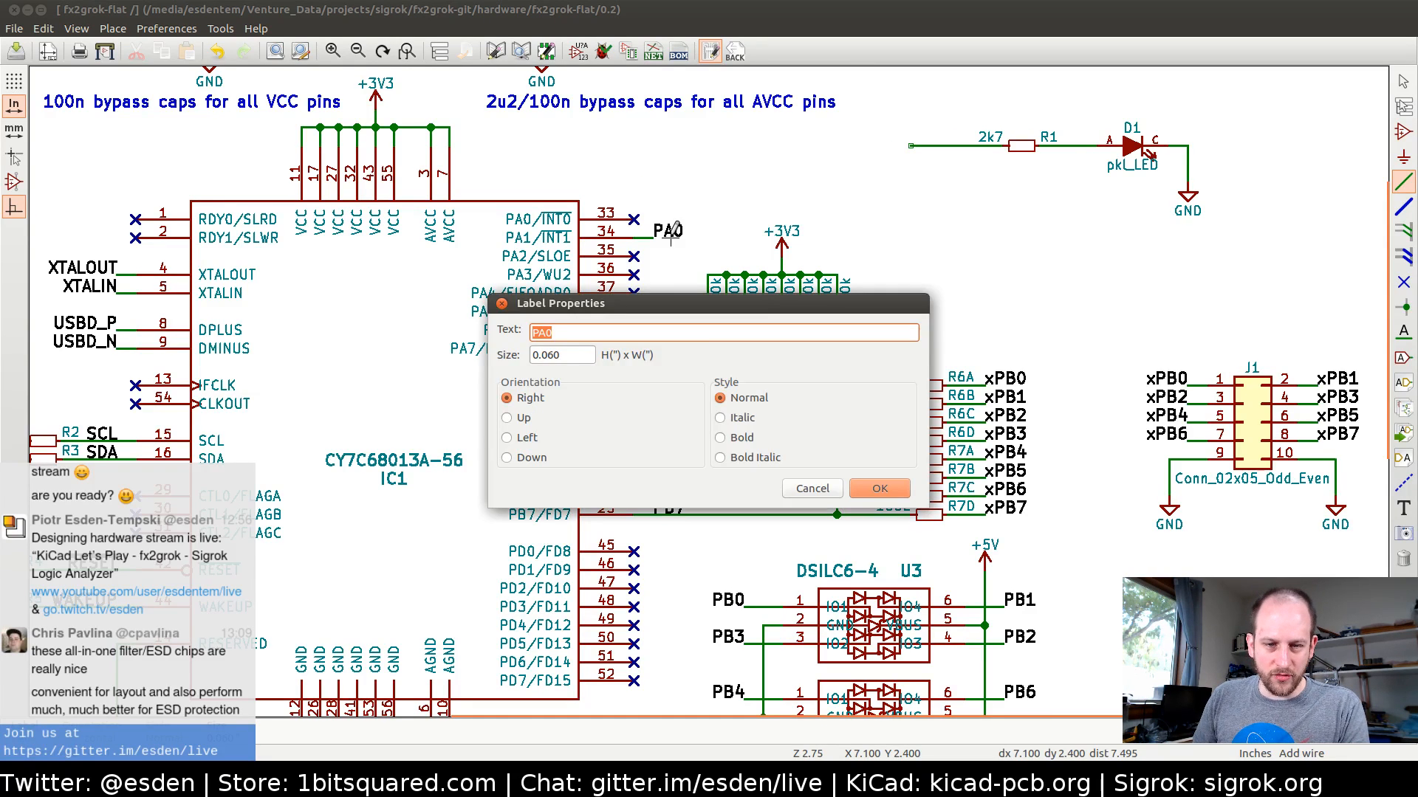
pyautogui.press('Right')
pyautogui.press('Return')
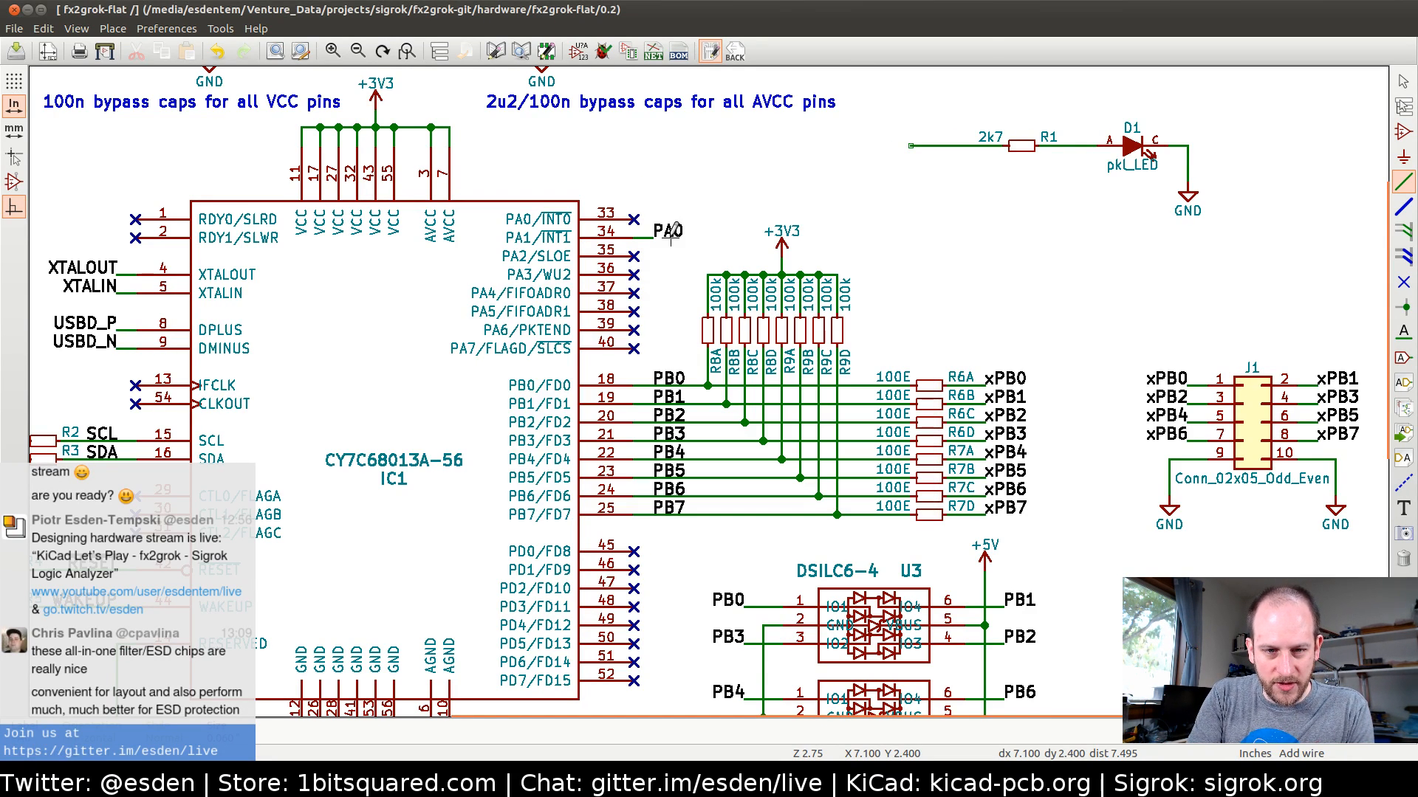
# Copy the PA1 label, flip its orientation, and attach the copy to the open end of R1's wire
pyautogui.press('c')
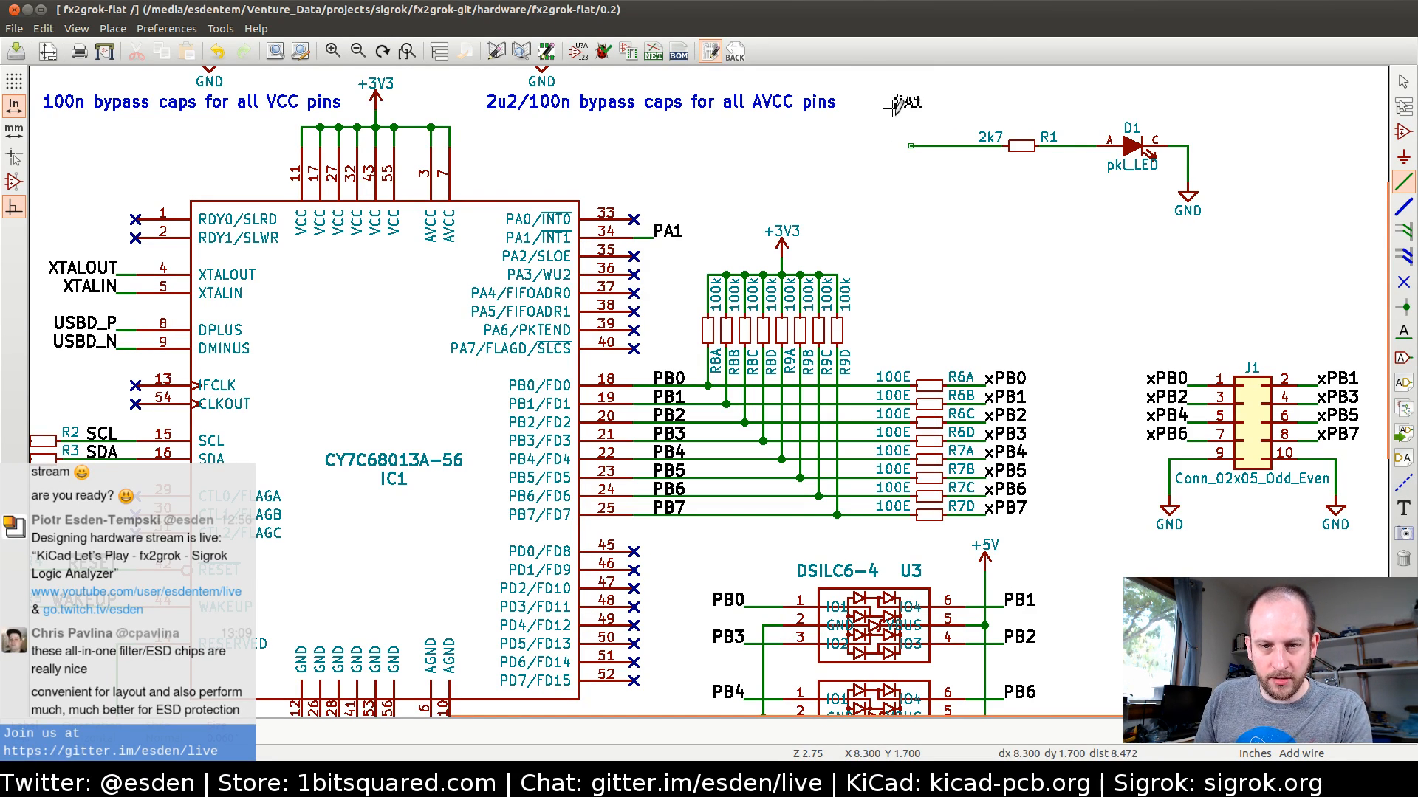
pyautogui.press('r')
pyautogui.press('r')
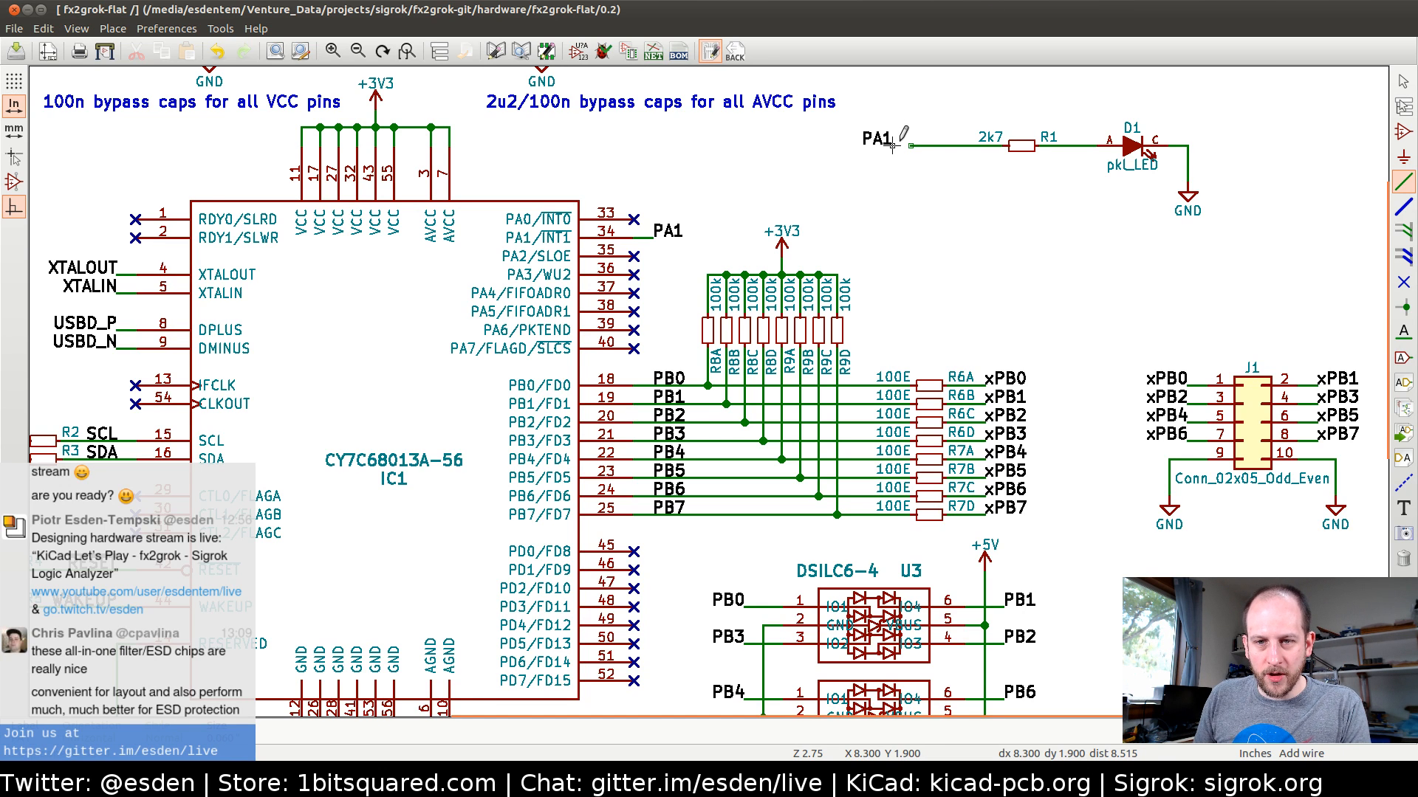
pyautogui.click(911, 145)
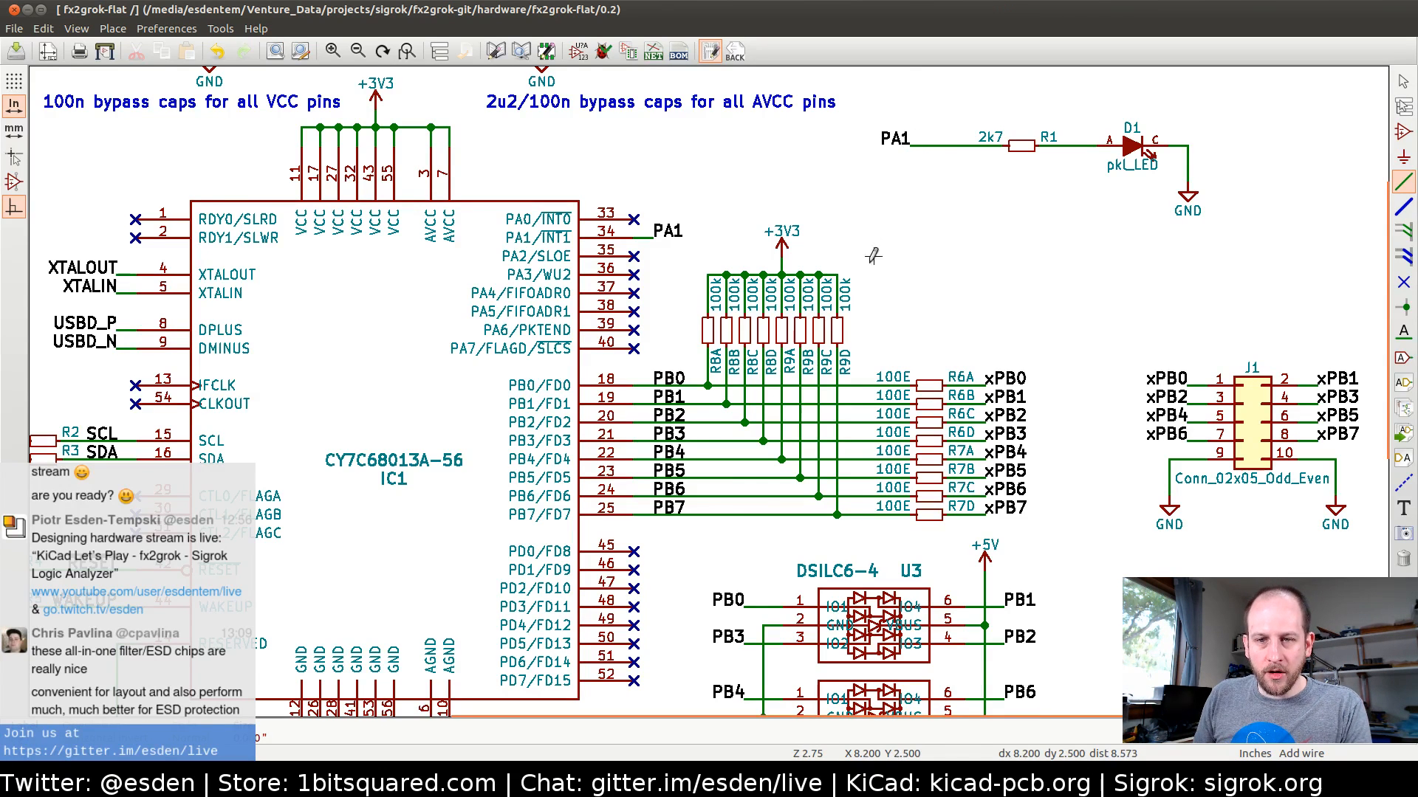
# Pull the PA1 label closer to R1 to shorten the wire and move the whole LED circuit up level with the bypass capacitors
pyautogui.scroll(-2, 709, 325)
pyautogui.scroll(1, 665, 303)
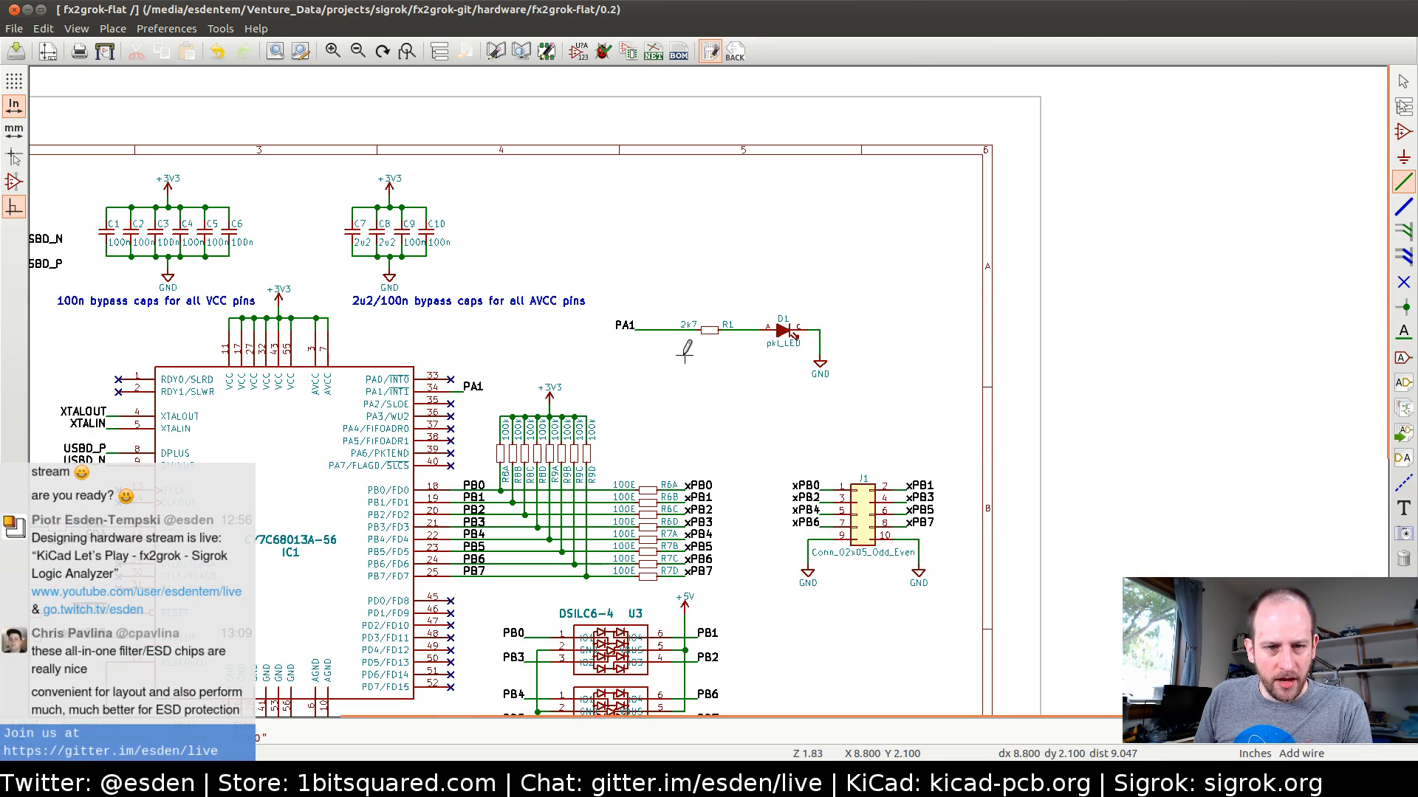
pyautogui.click(650, 332)
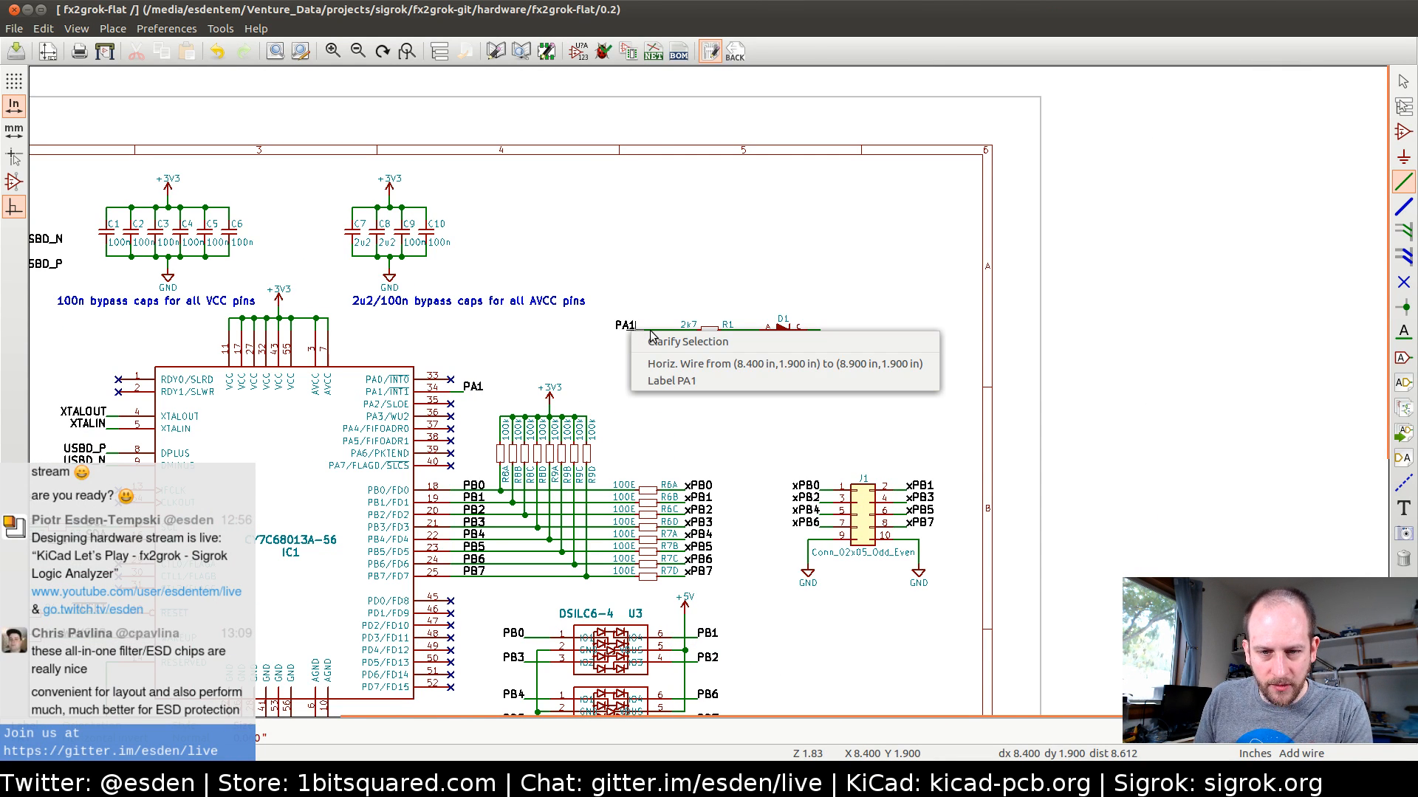
pyautogui.click(663, 381)
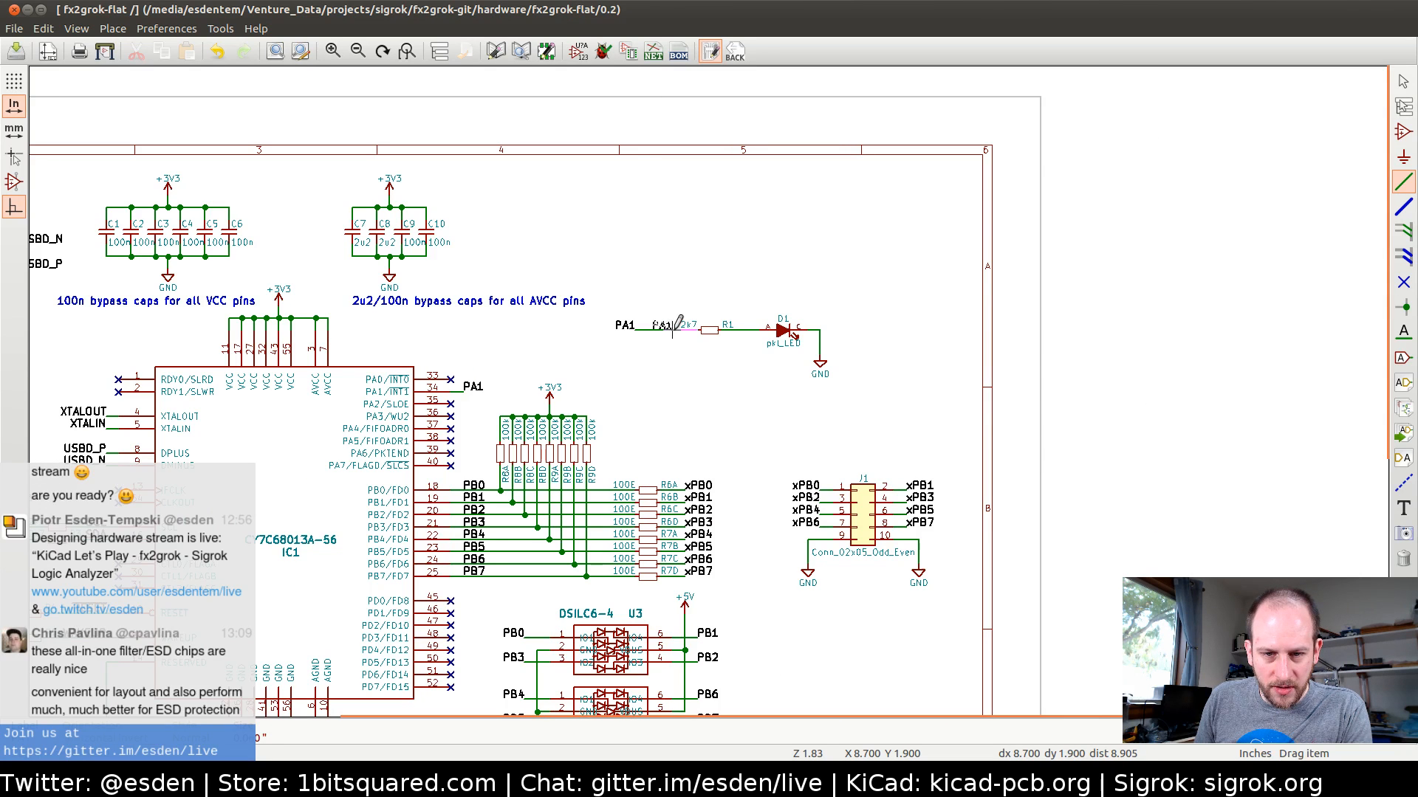
pyautogui.moveTo(635, 269); pyautogui.dragTo(857, 392)
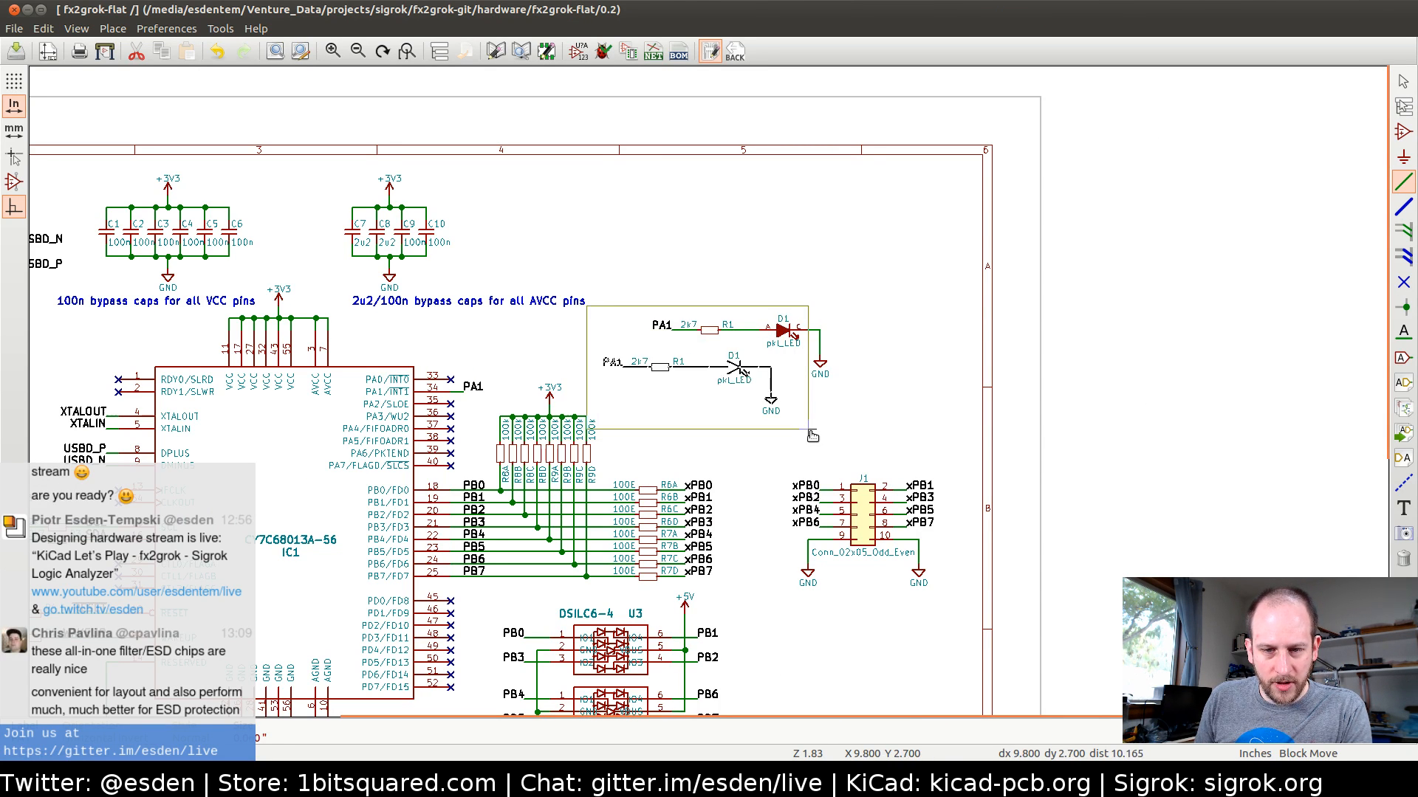
pyautogui.click(865, 296)
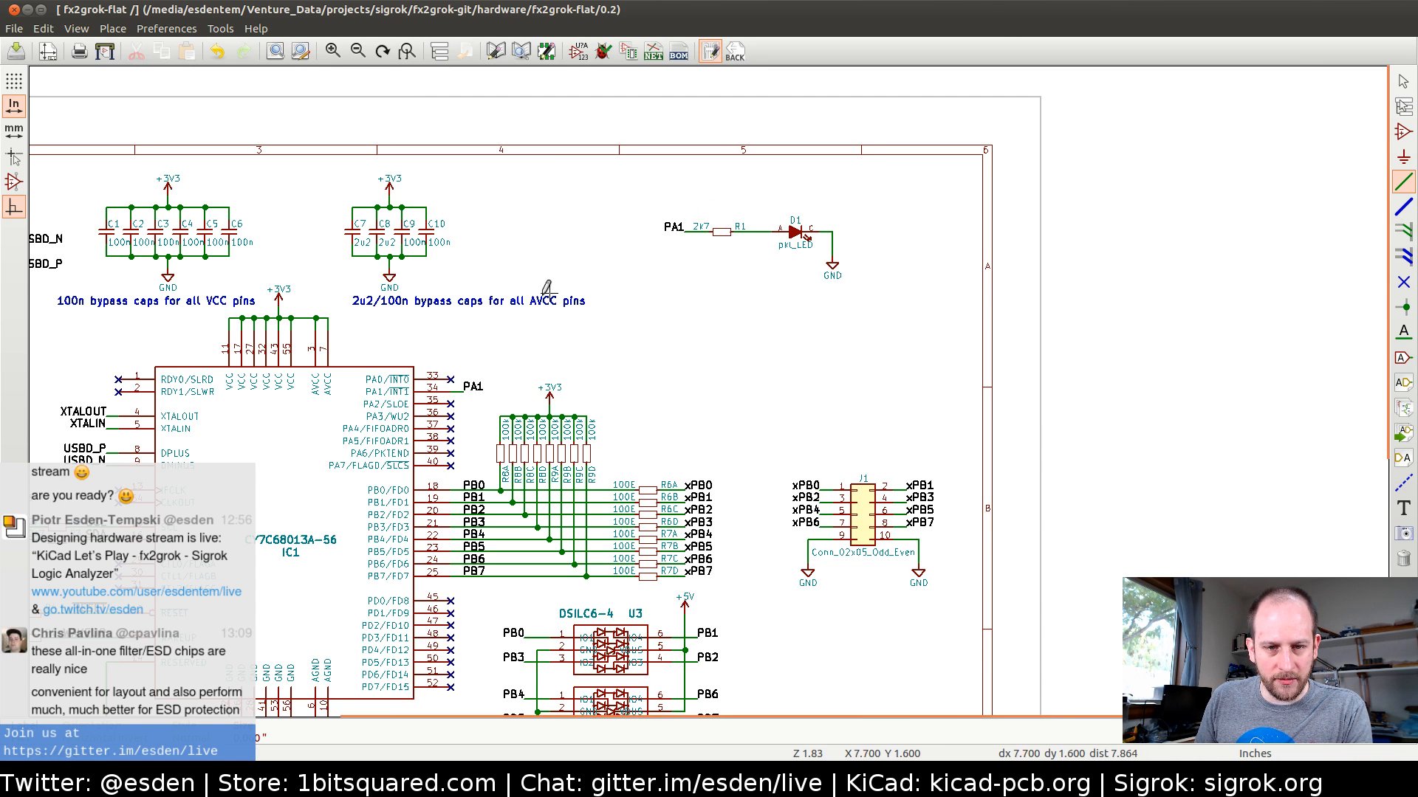
# Copy the AVCC bypass caps note, place the copy above the PA1 LED circuit, and change its text to LED
pyautogui.press('c')
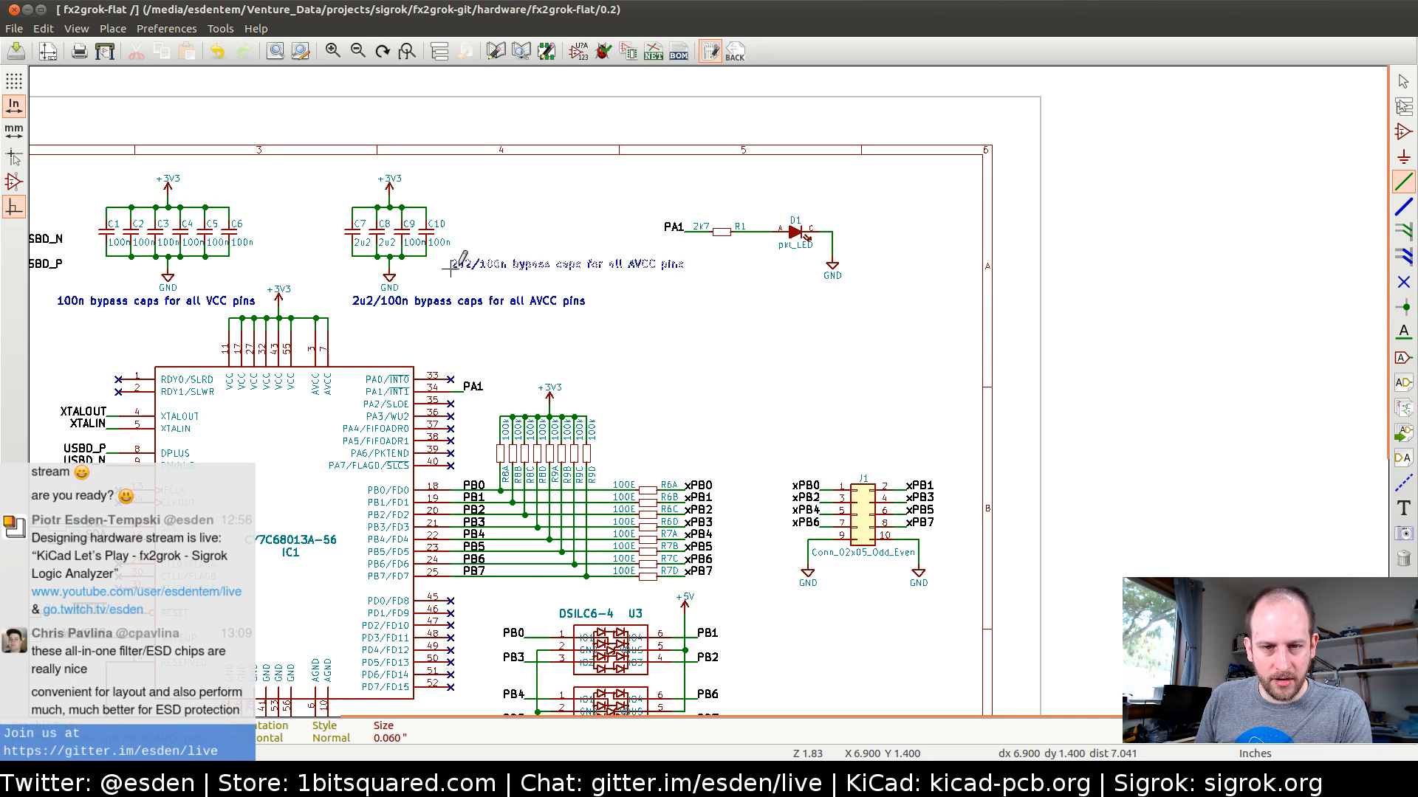
pyautogui.click(660, 195)
pyautogui.press('e')
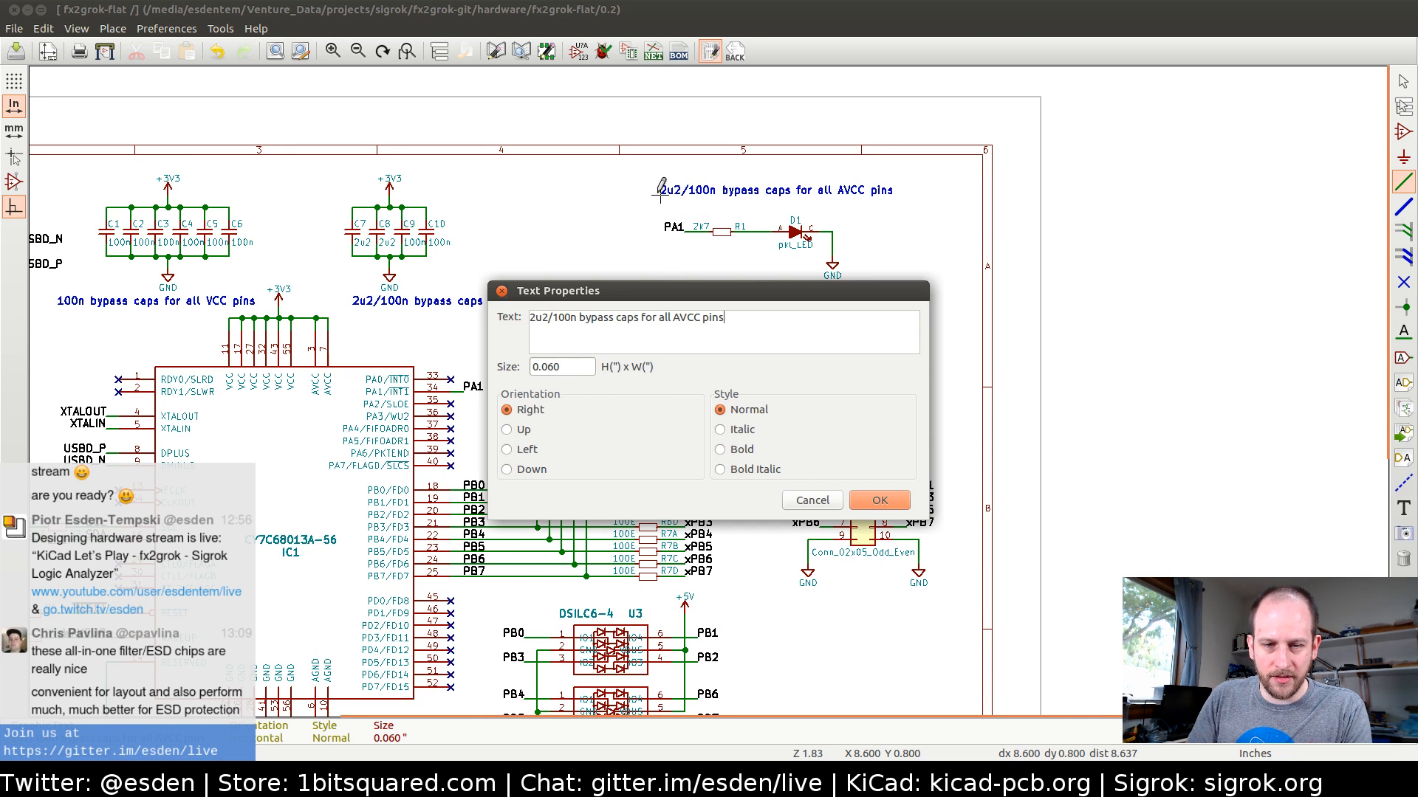
pyautogui.hotkey('ctrl', 'a')
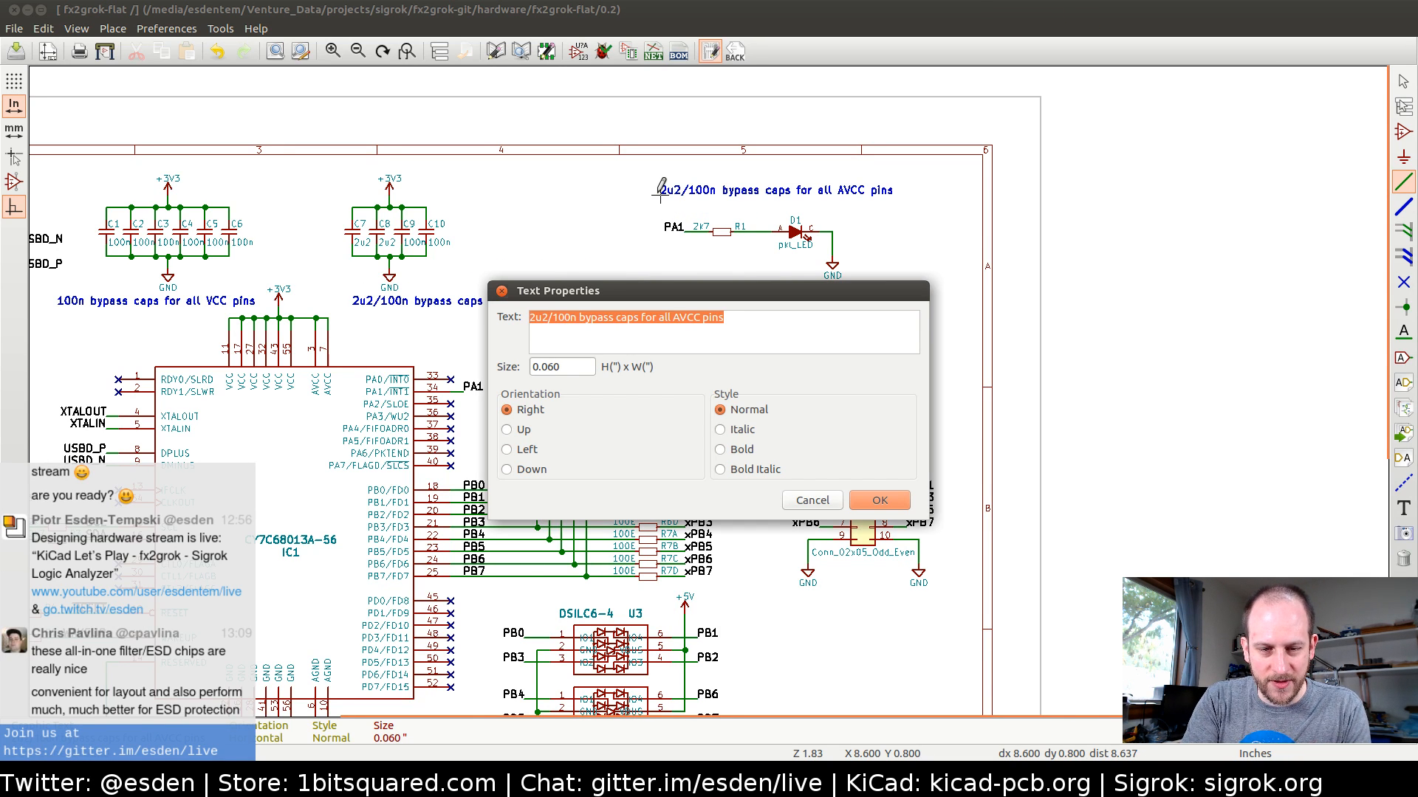
pyautogui.write('LED')
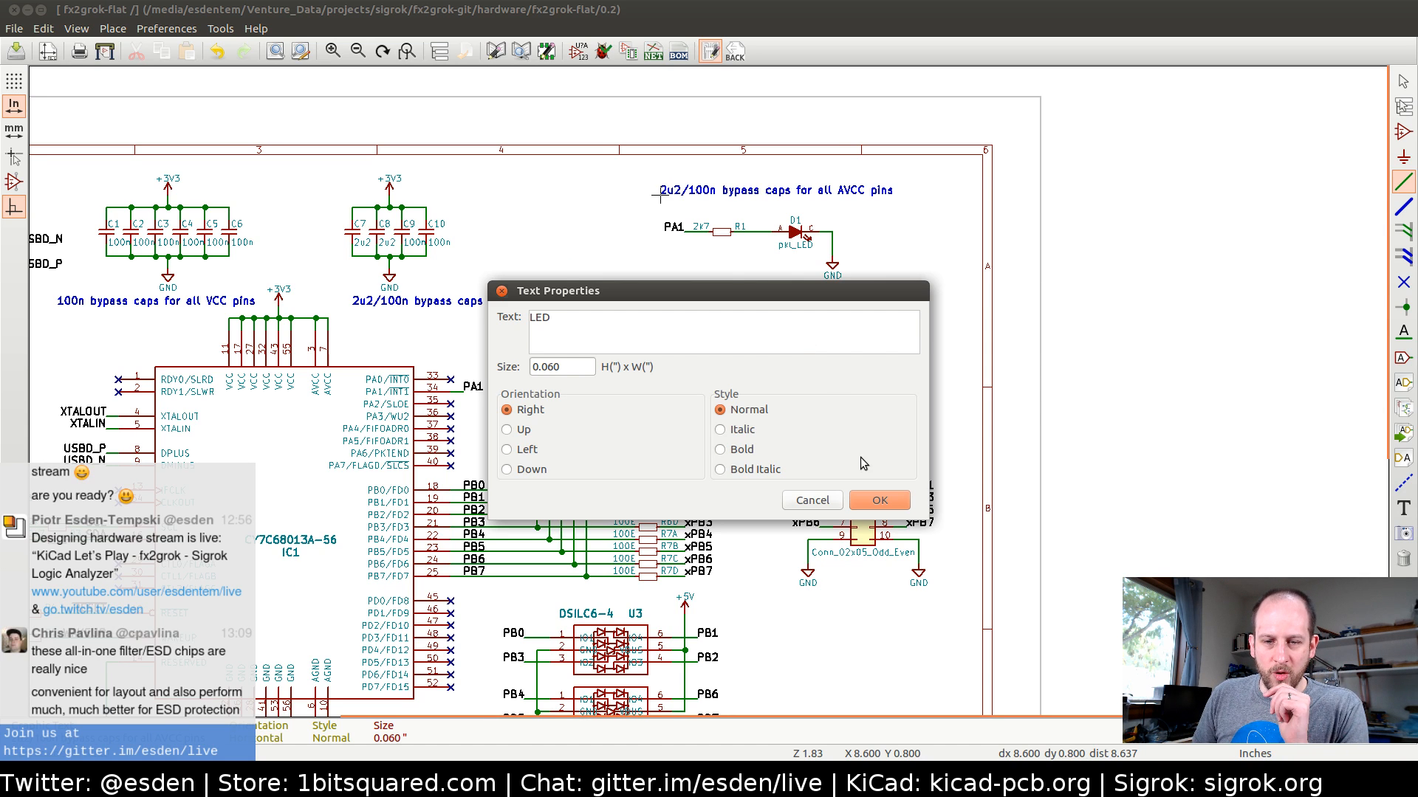
pyautogui.click(867, 498)
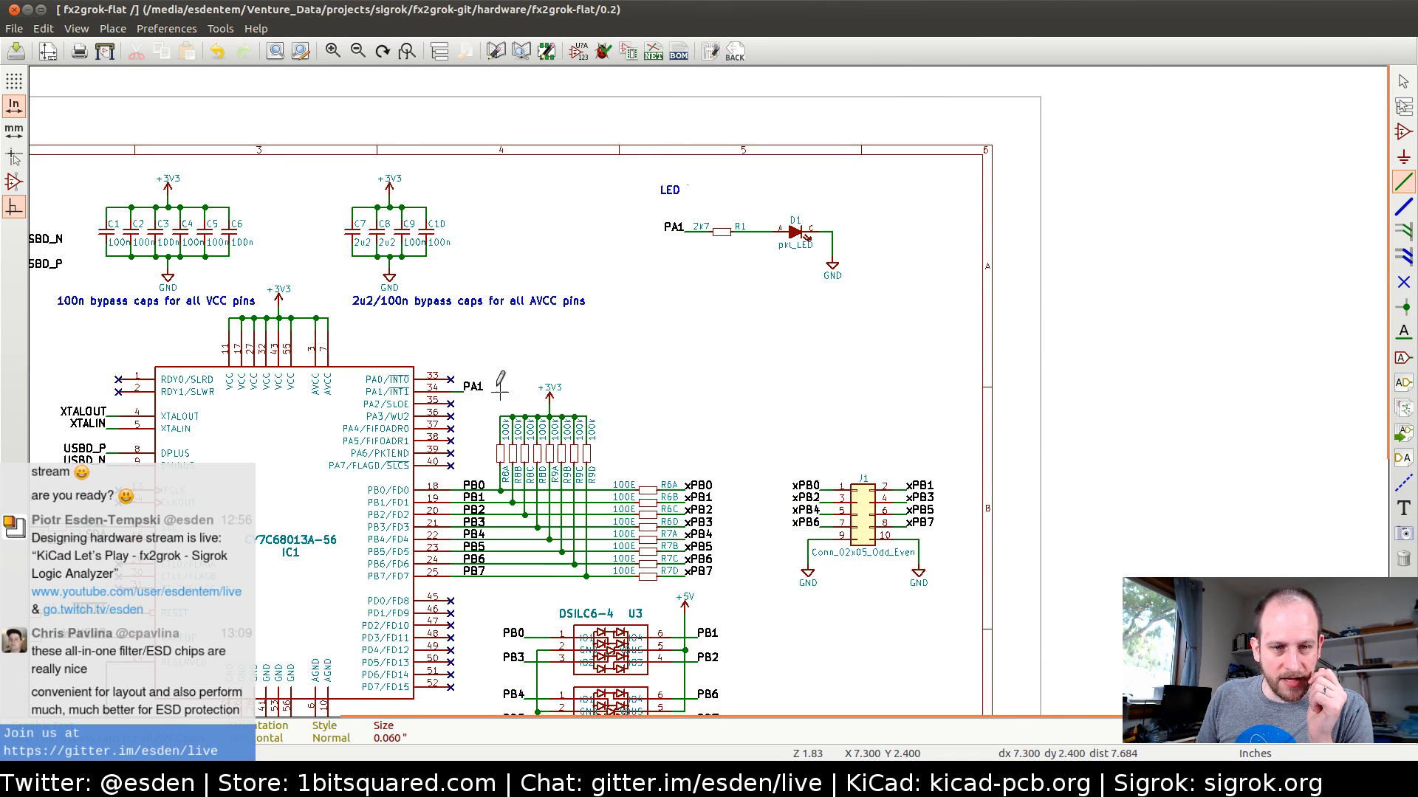
# Look over the schematic around IC1, checking its pins, the PB resistor arrays, the ESD protection parts and connector J1
pyautogui.moveTo(497, 387); pyautogui.dragTo(798, 336, button='middle')
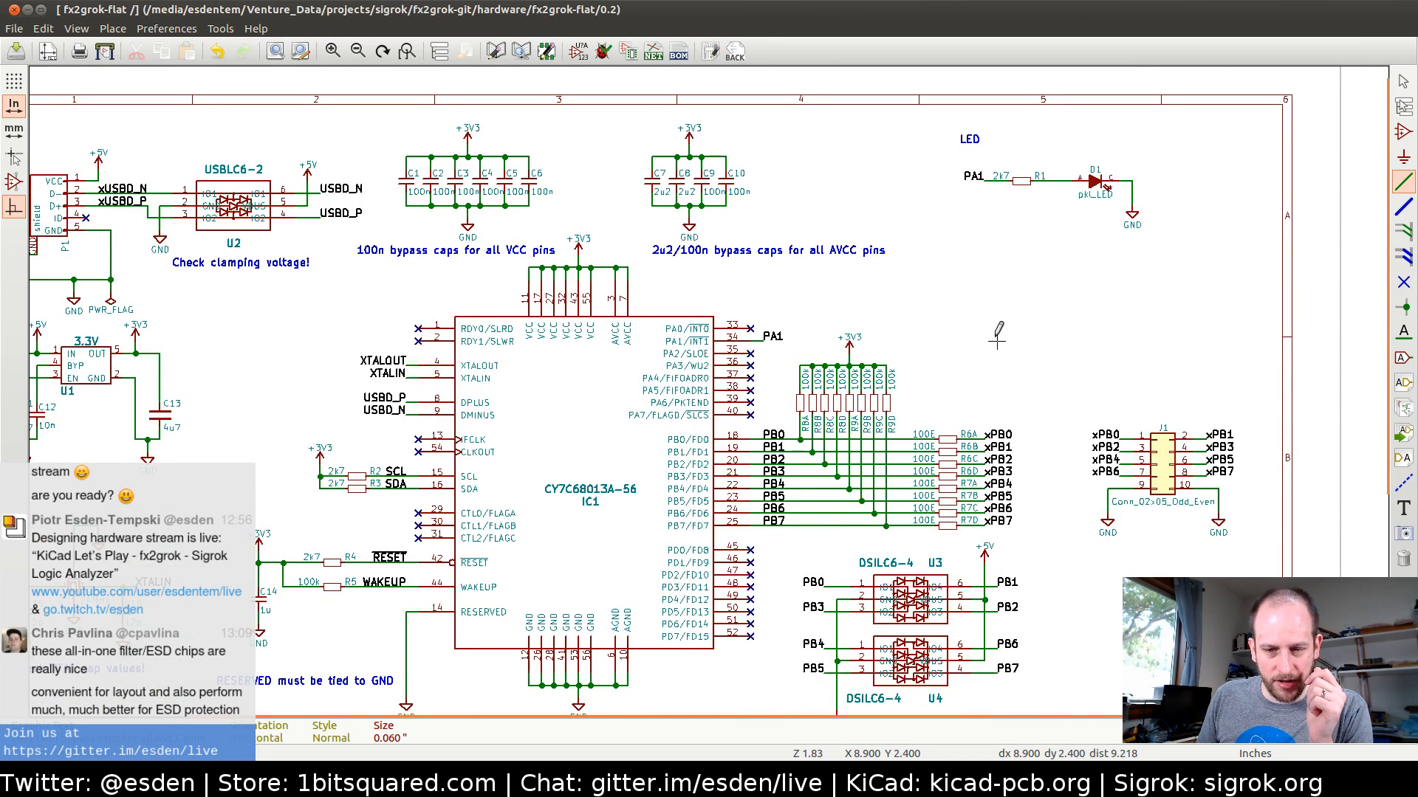
pyautogui.moveTo(997, 340); pyautogui.dragTo(1102, 449, button='middle')
pyautogui.moveTo(887, 515); pyautogui.dragTo(772, 455, button='middle')
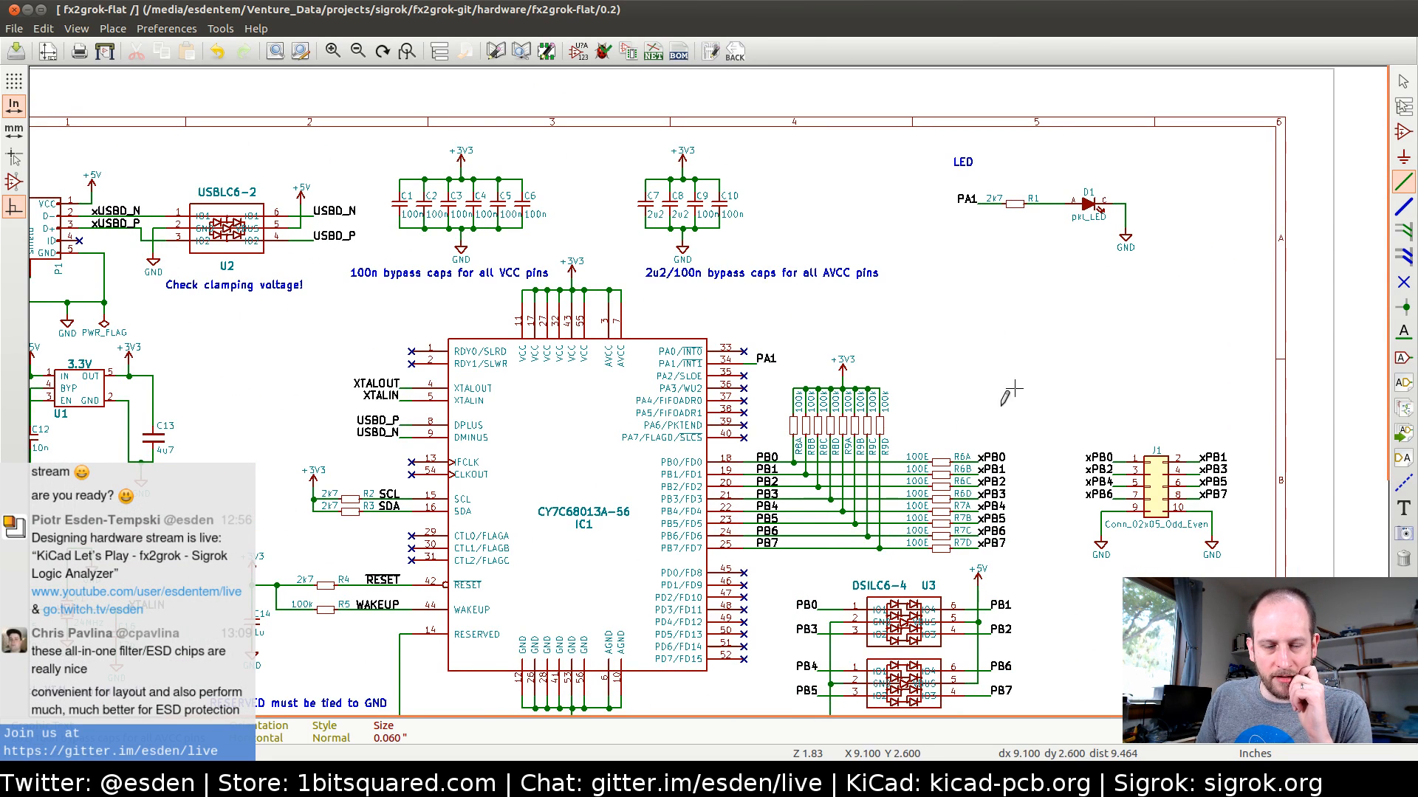
pyautogui.moveTo(847, 398); pyautogui.dragTo(766, 338, button='middle')
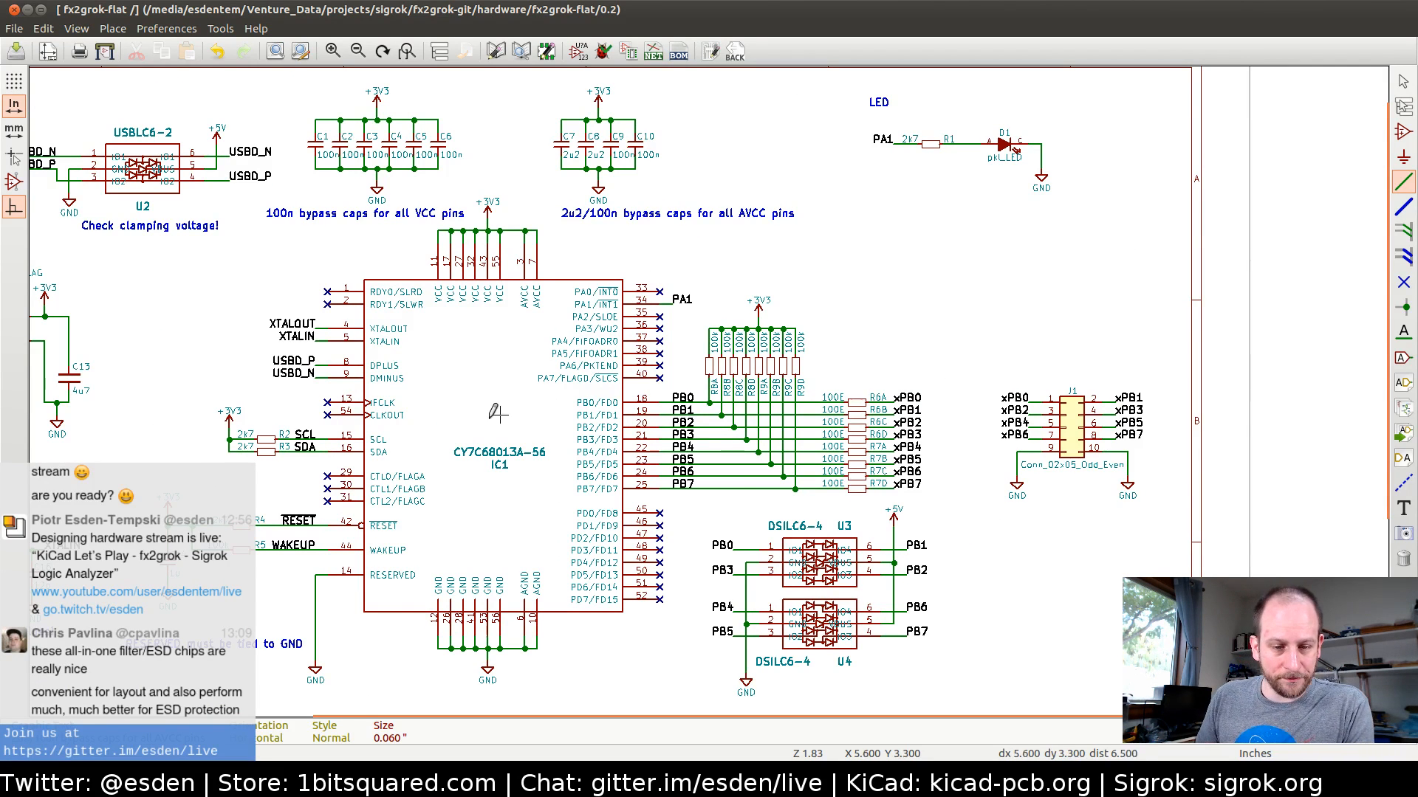
pyautogui.scroll(2, 511, 512)
pyautogui.moveTo(635, 293); pyautogui.dragTo(565, 517, button='middle')
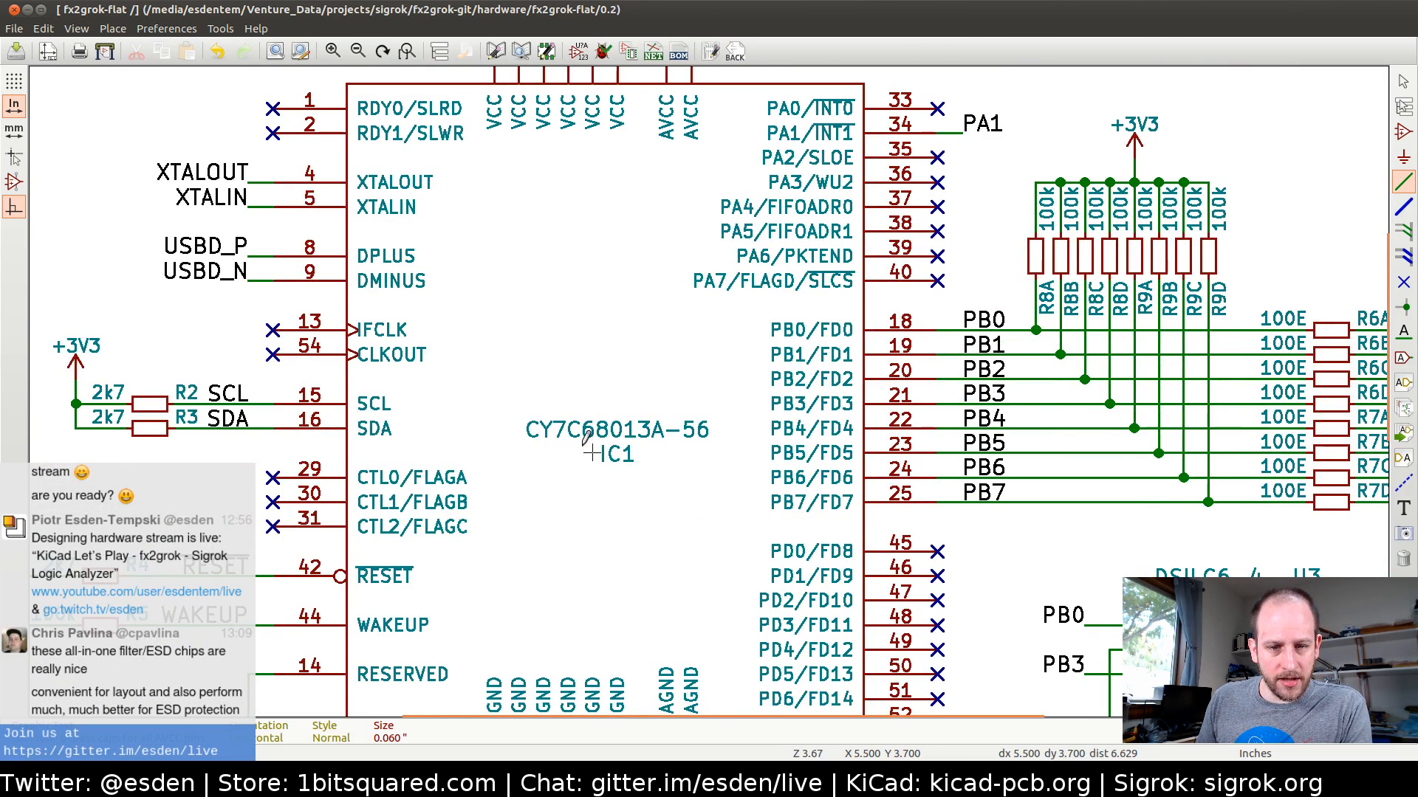
pyautogui.scroll(-3, 583, 439)
pyautogui.scroll(1, 623, 415)
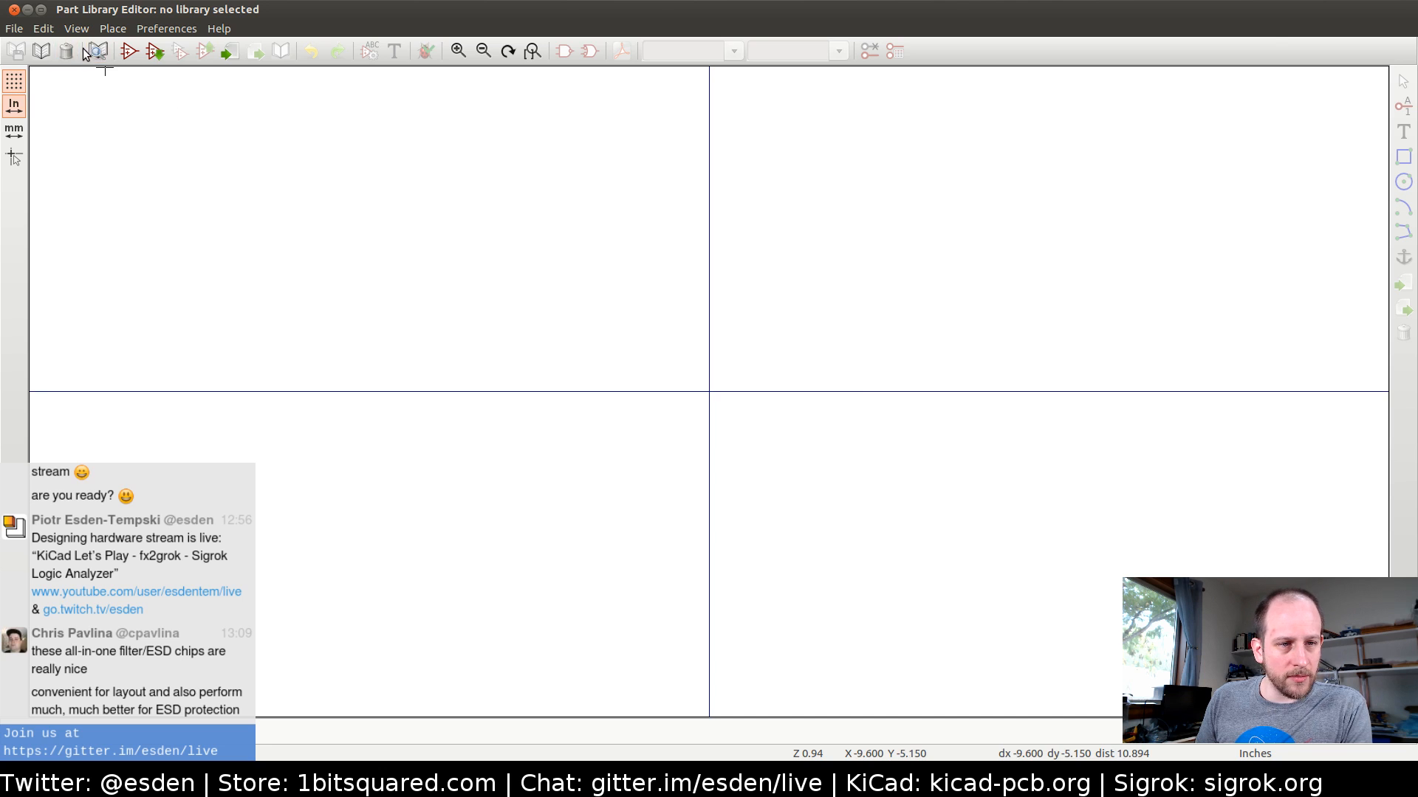
pyautogui.click(42, 50)
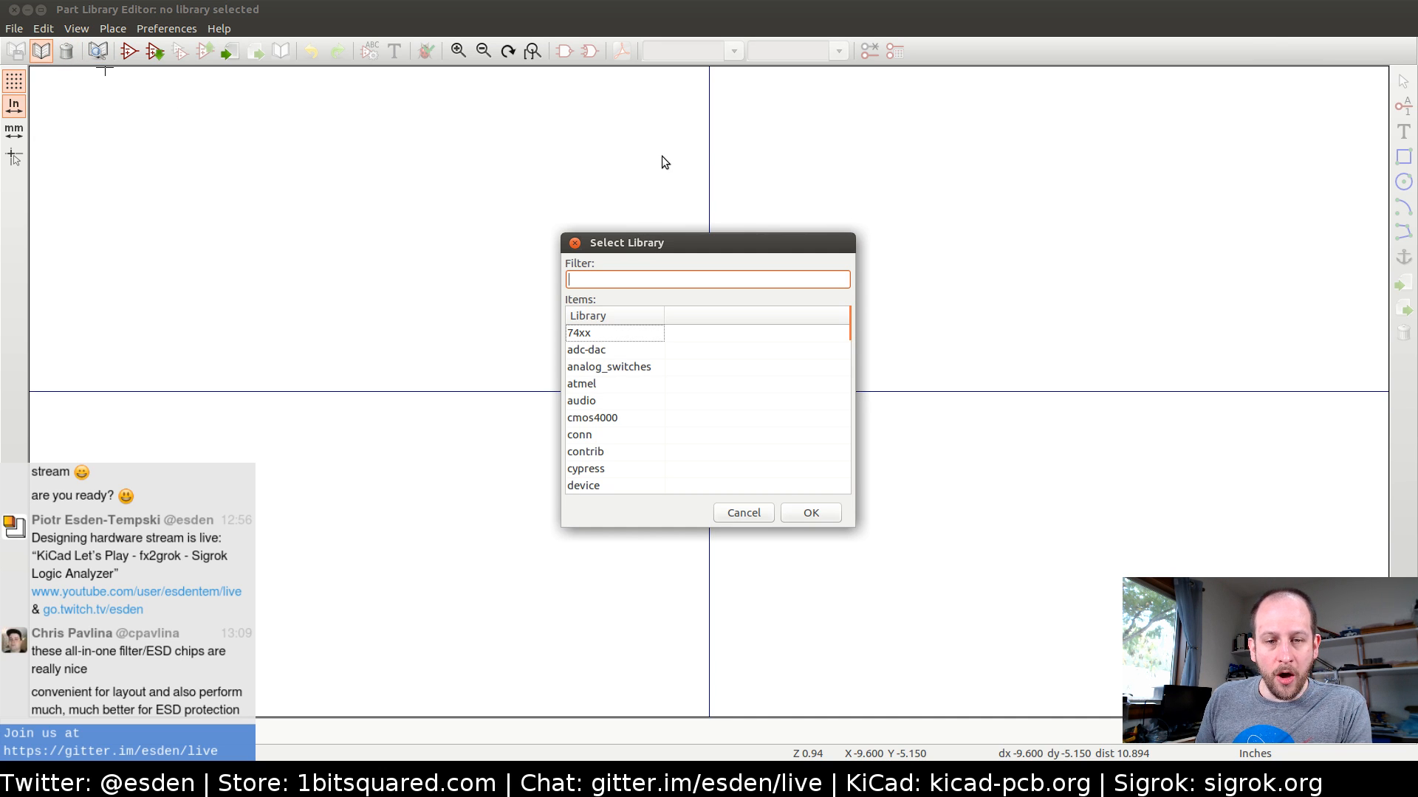
pyautogui.press('Escape')
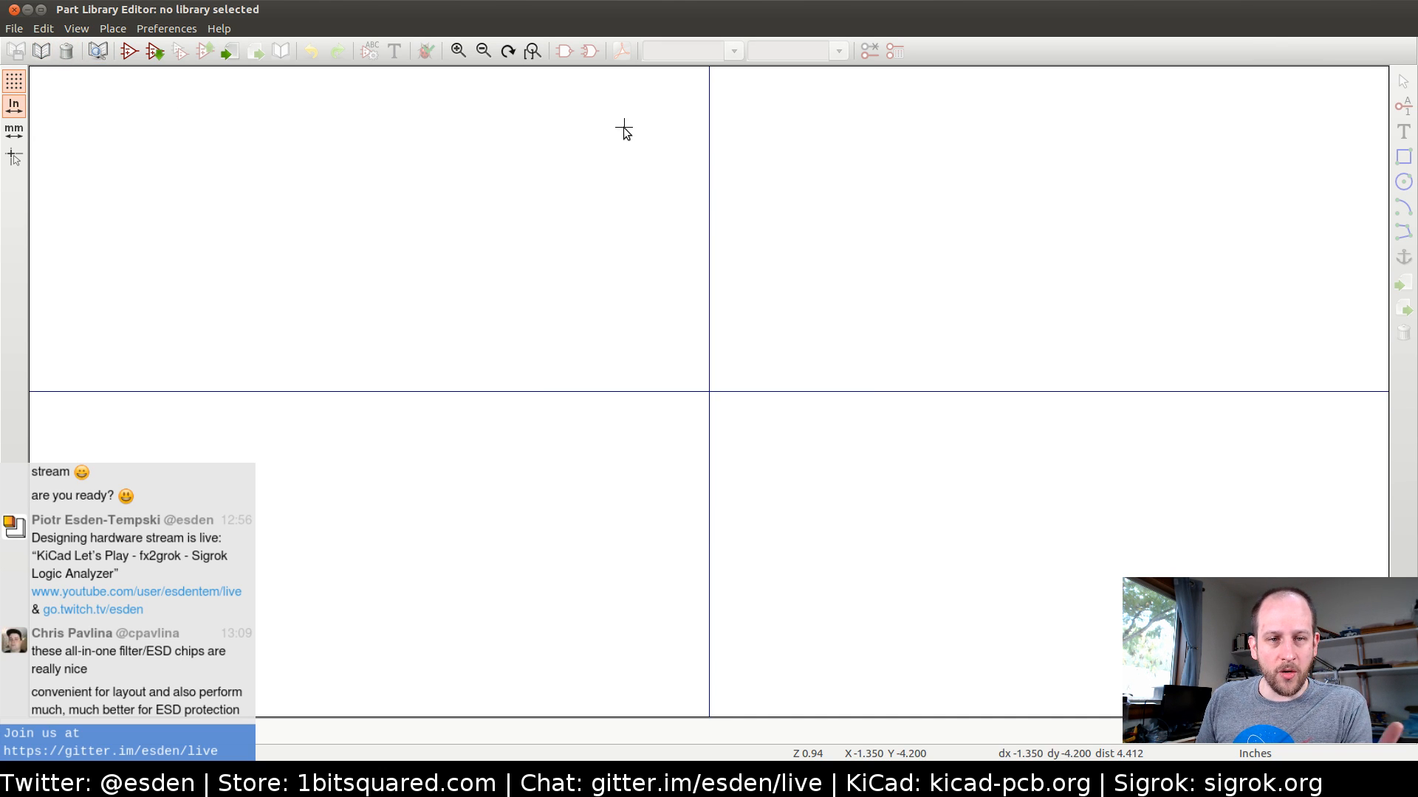
pyautogui.click(14, 10)
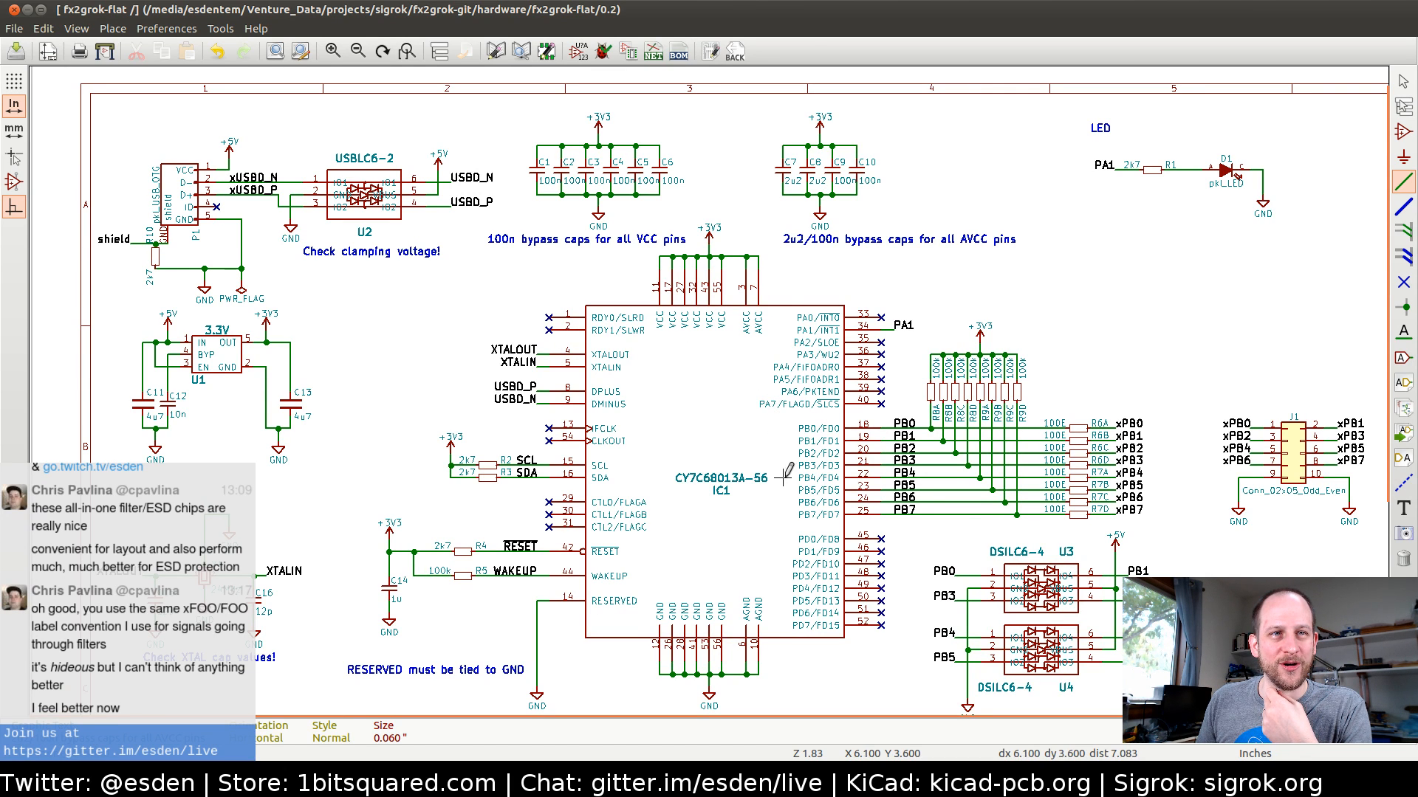
pyautogui.moveTo(801, 450); pyautogui.dragTo(581, 390, button='middle')
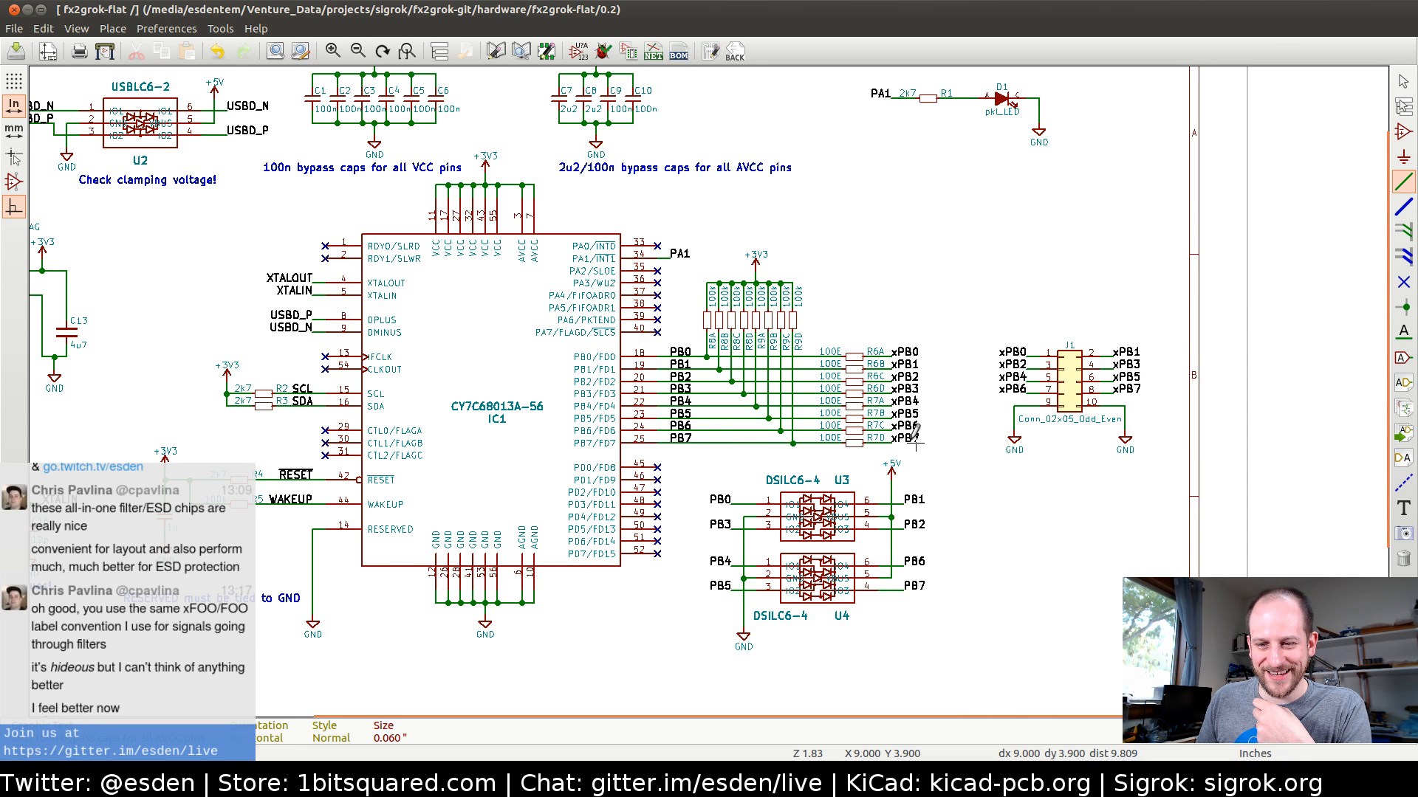
pyautogui.moveTo(914, 373); pyautogui.dragTo(825, 275, button='middle')
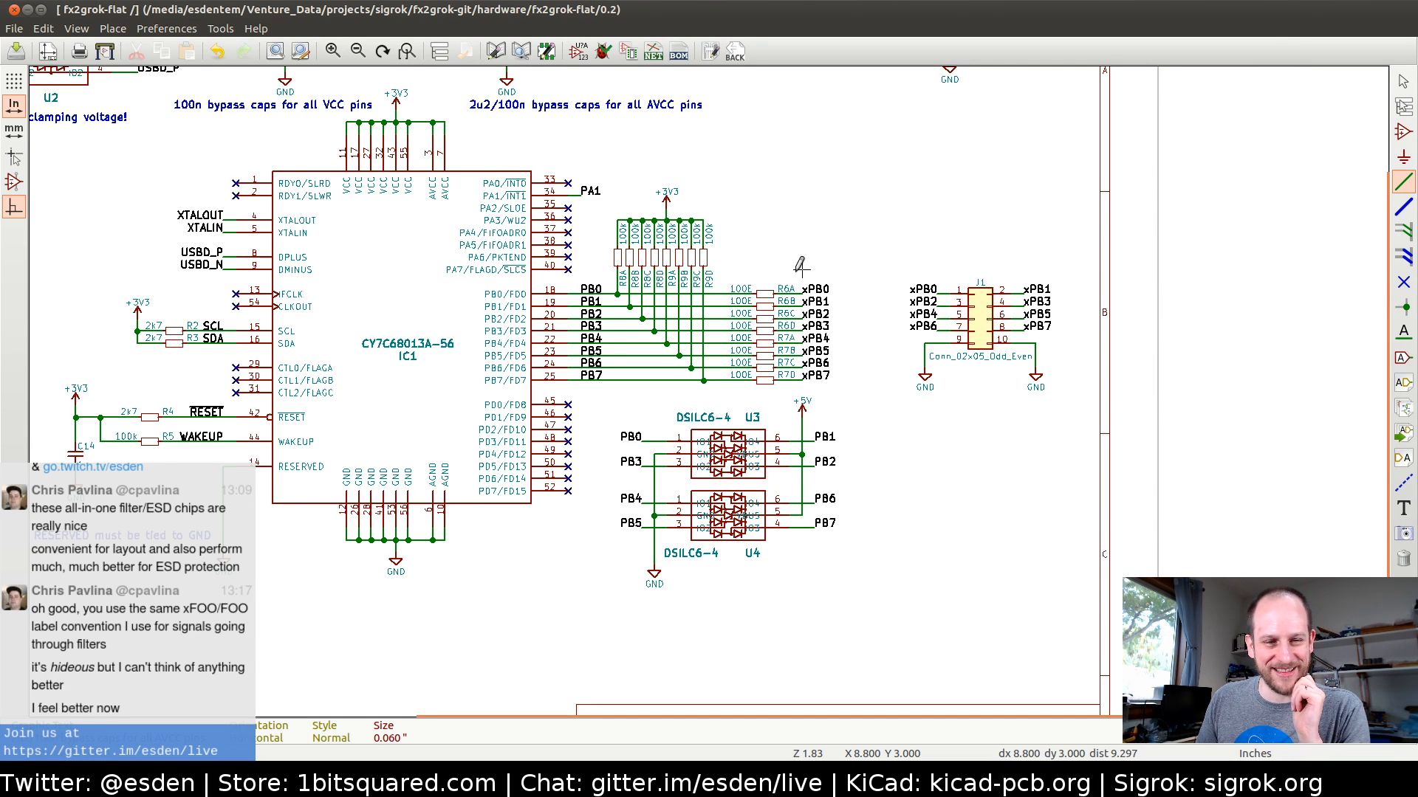
pyautogui.moveTo(612, 337); pyautogui.dragTo(676, 401, button='middle')
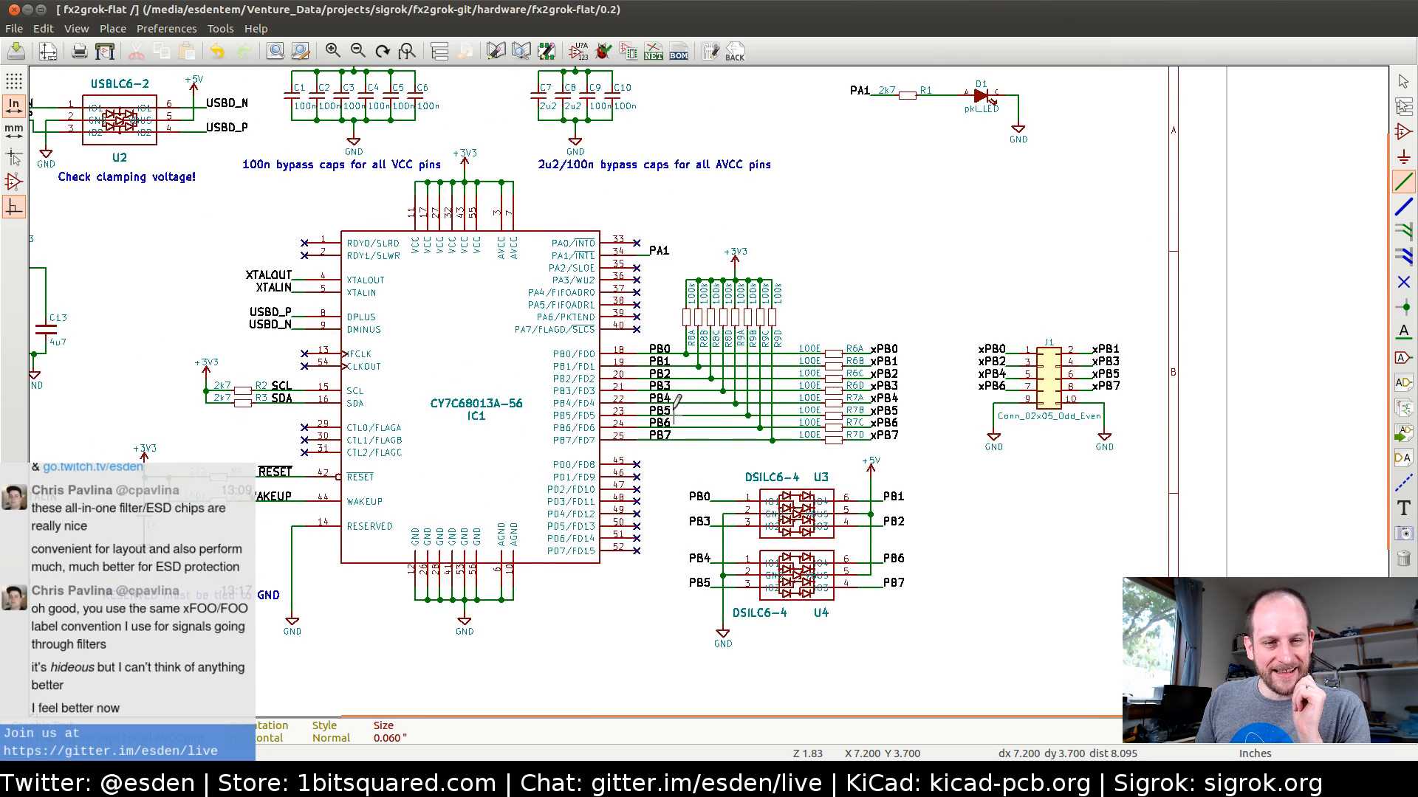
pyautogui.moveTo(509, 357); pyautogui.dragTo(583, 399, button='middle')
pyautogui.moveTo(692, 417); pyautogui.dragTo(627, 425, button='middle')
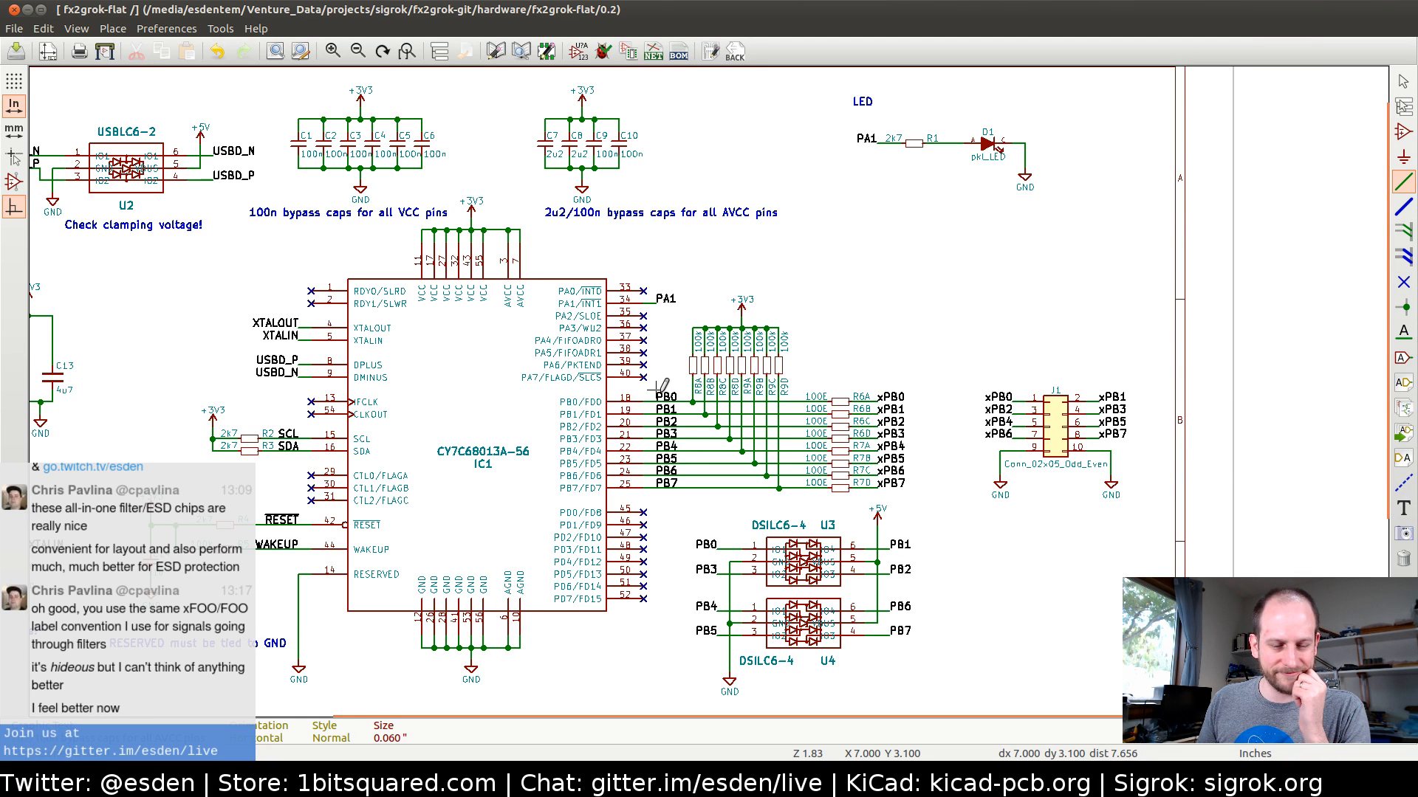
pyautogui.moveTo(495, 441); pyautogui.dragTo(455, 414, button='middle')
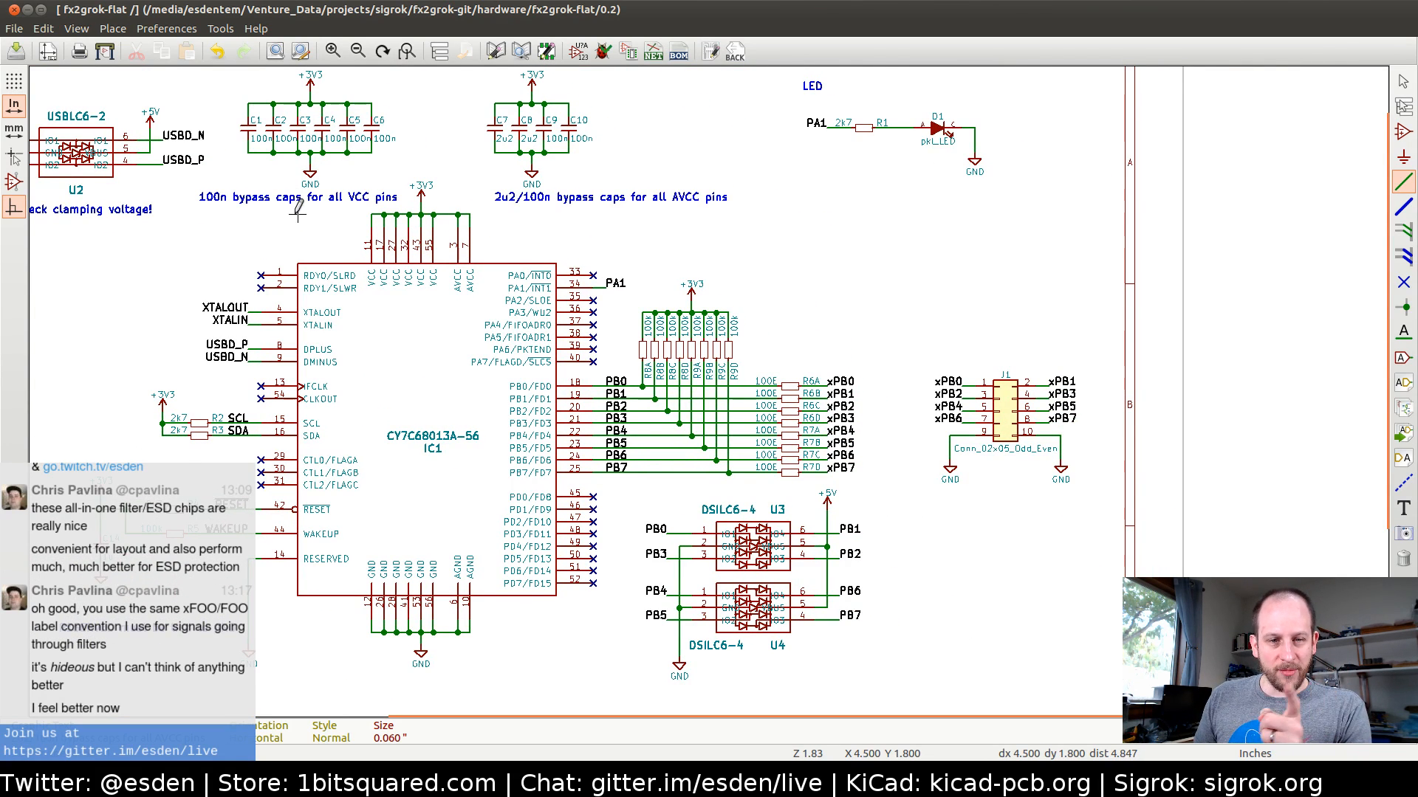
# Review the project's component library list and search paths, and browse the library files in the pkl folder without adding any
pyautogui.click(170, 30)
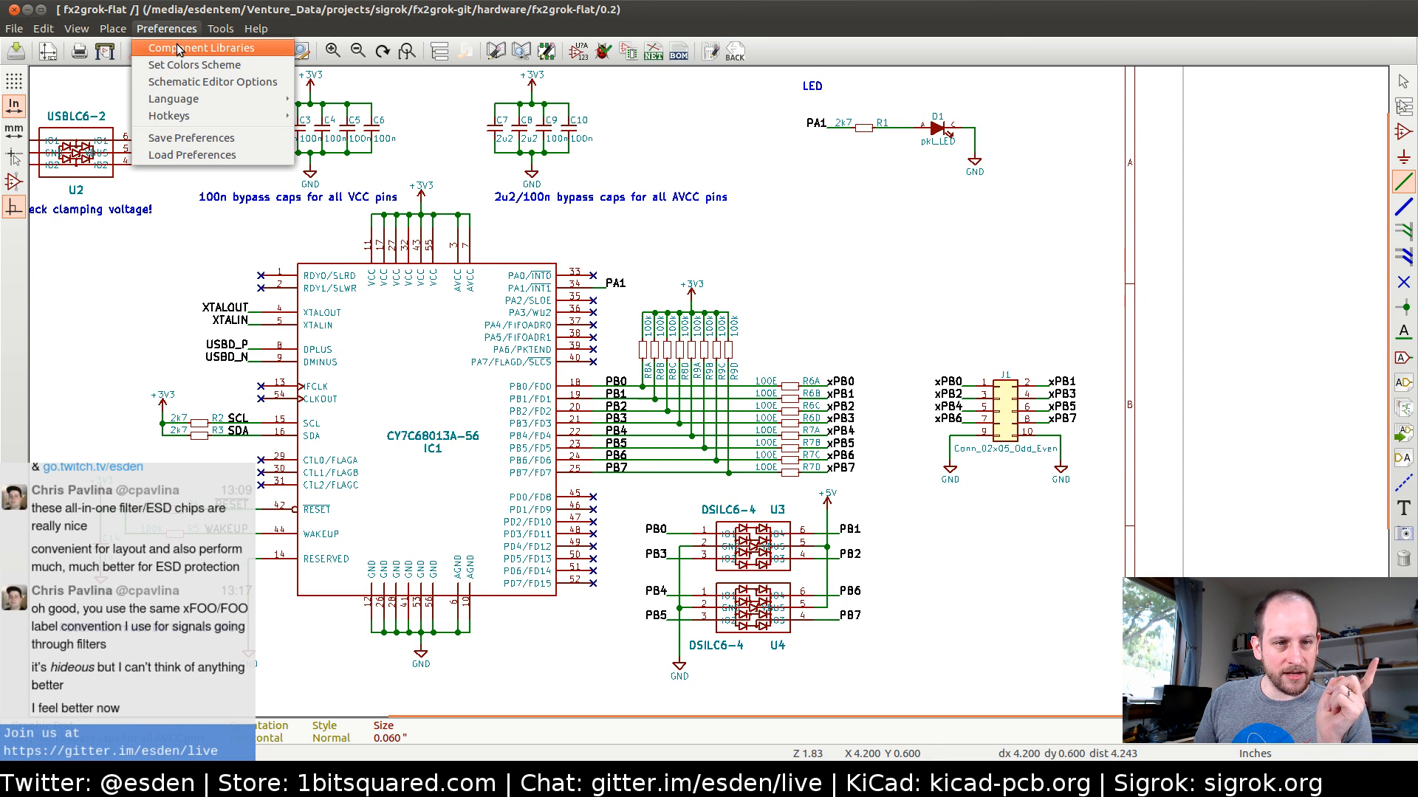
pyautogui.click(181, 48)
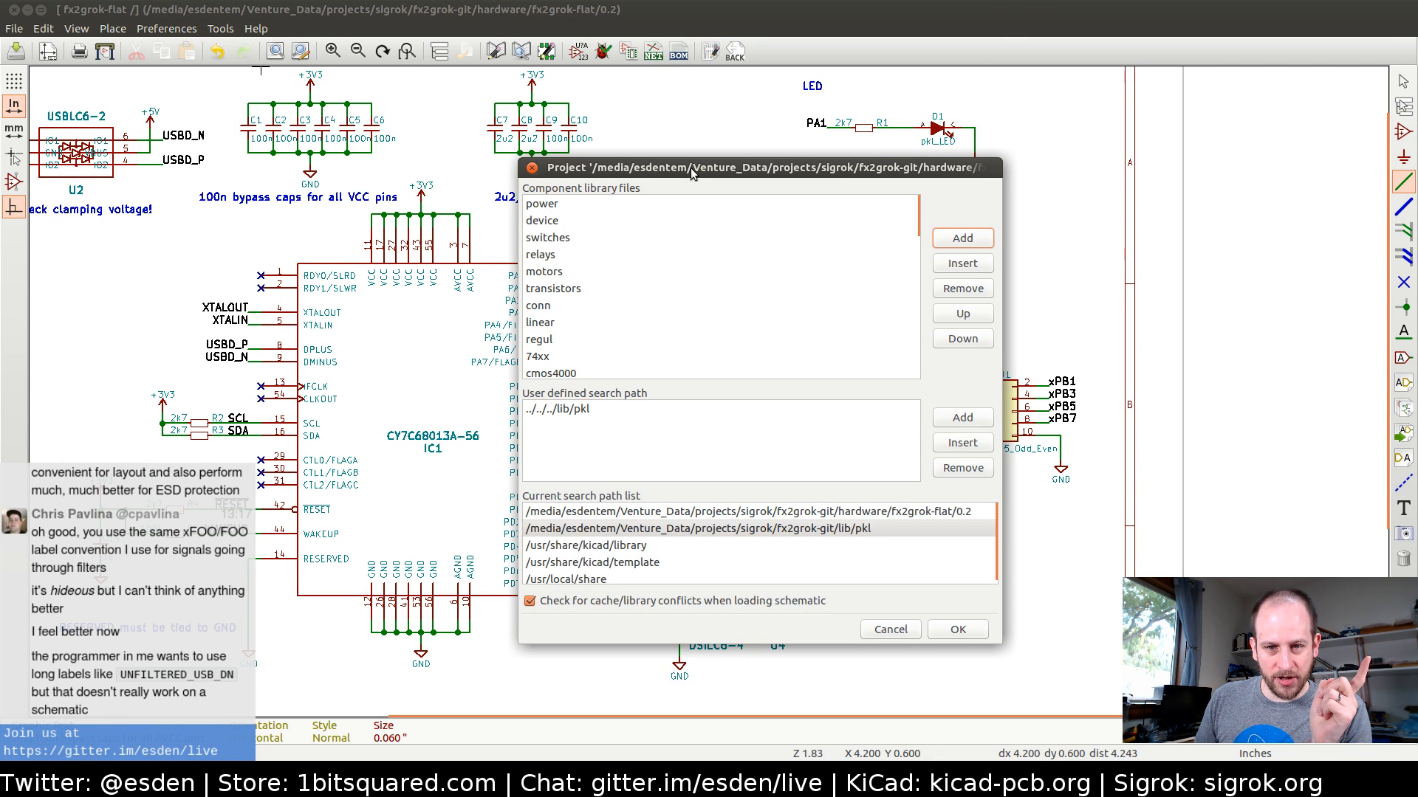
pyautogui.moveTo(694, 175); pyautogui.dragTo(554, 137)
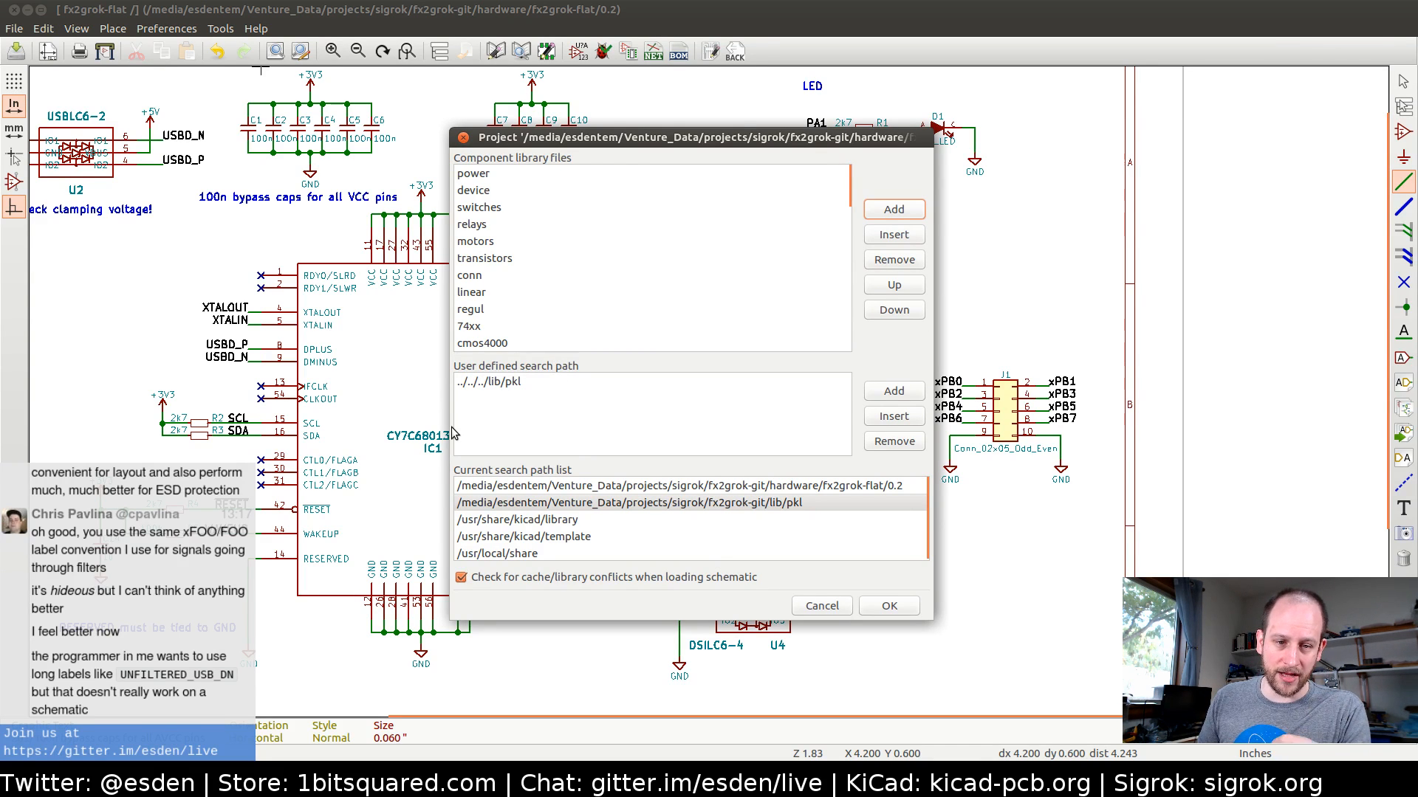
pyautogui.click(904, 216)
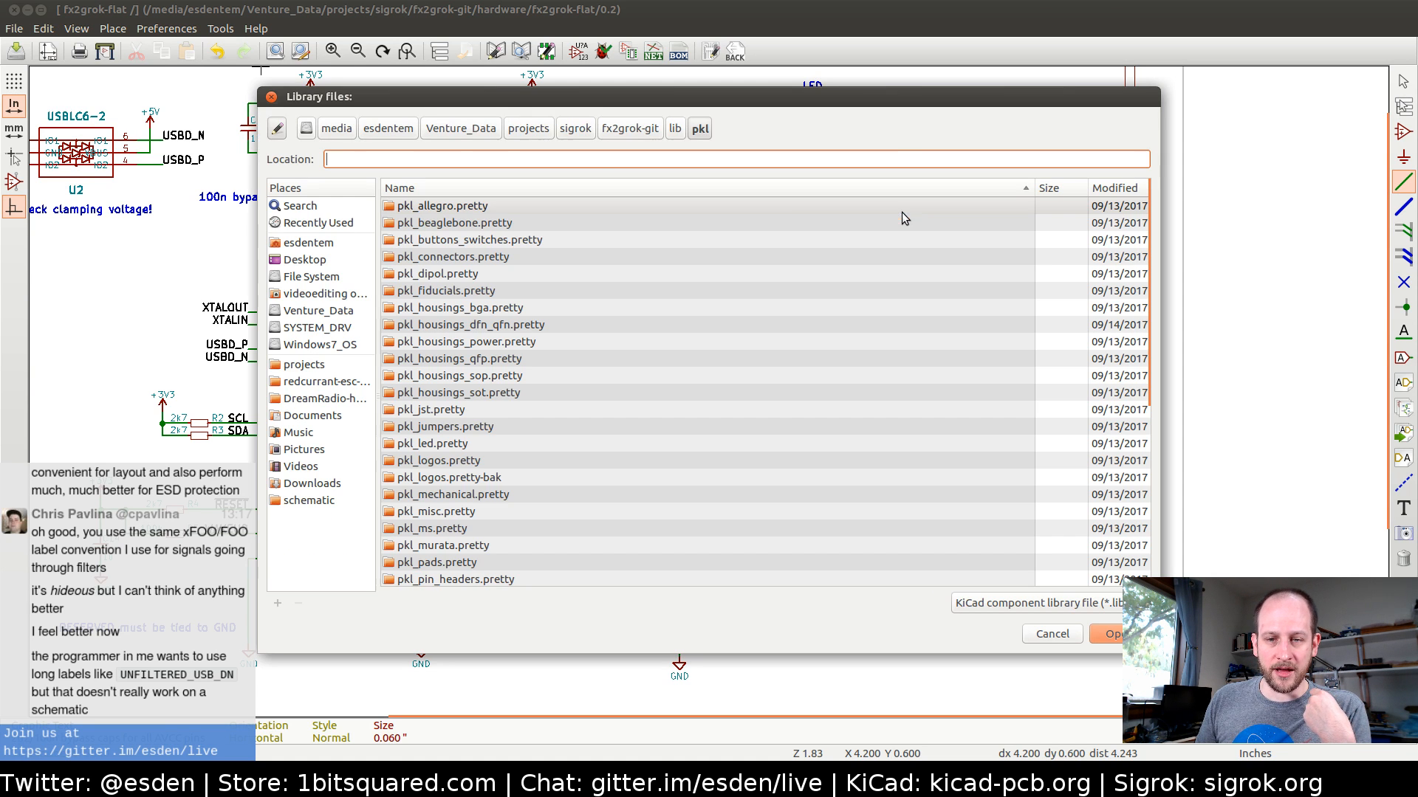
pyautogui.scroll(-6, 500, 371)
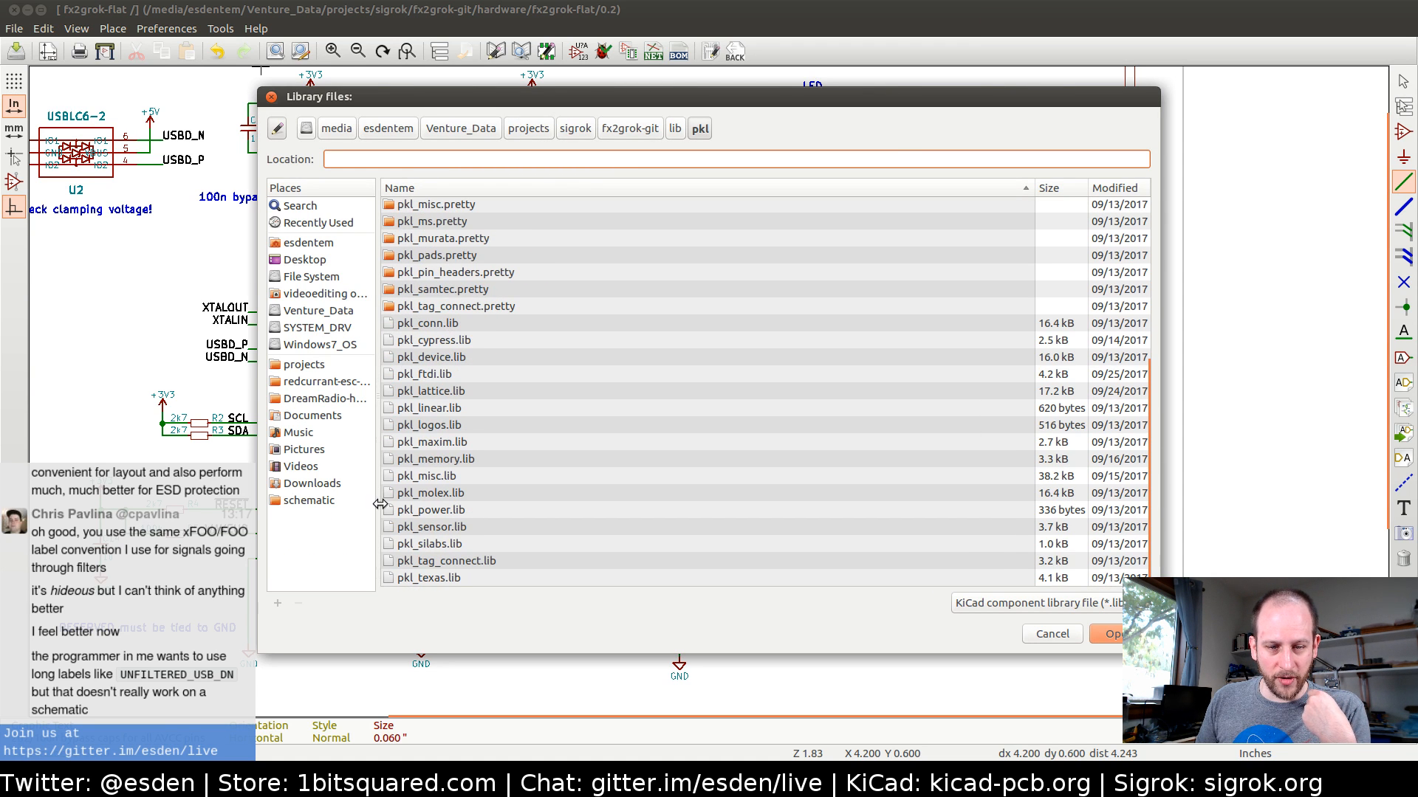
pyautogui.click(1052, 635)
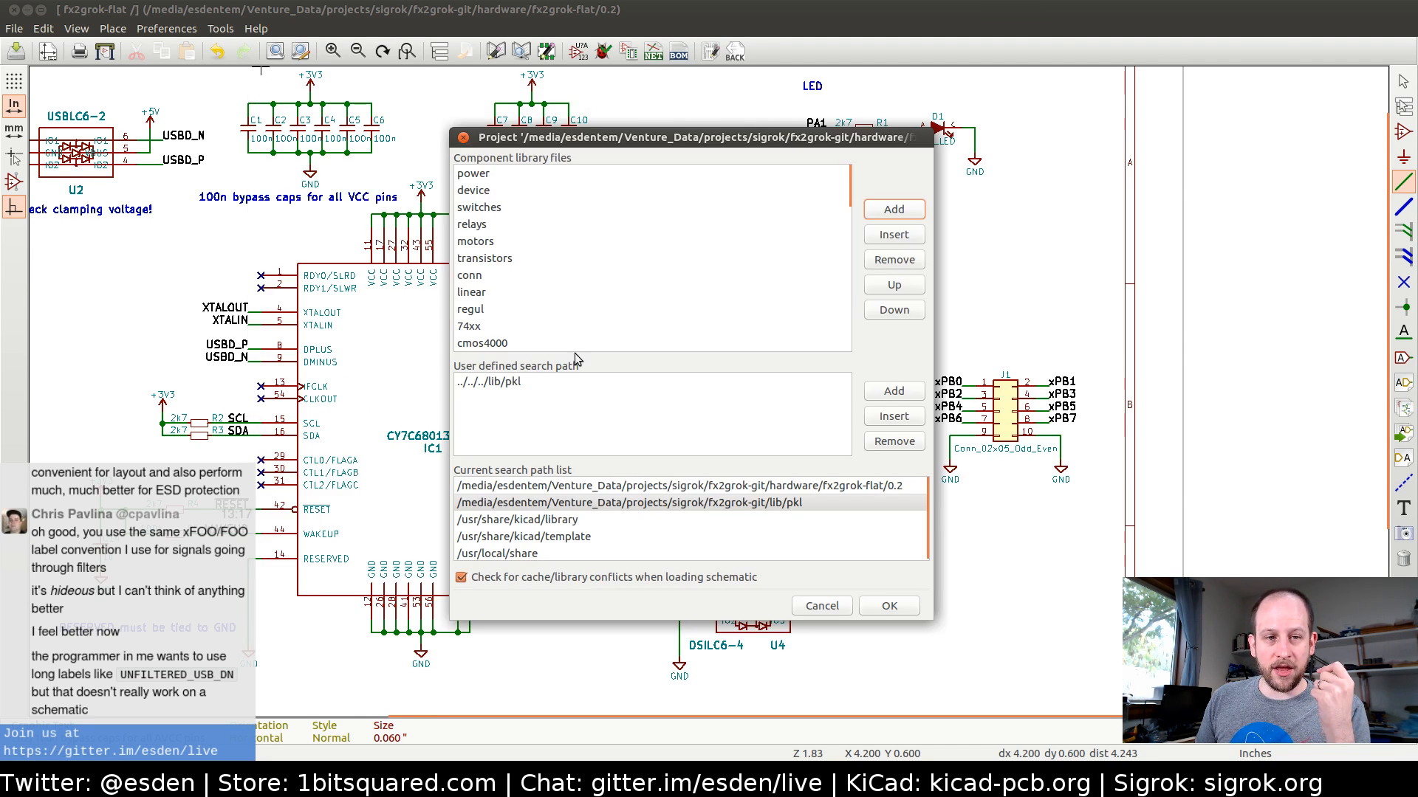
pyautogui.click(822, 606)
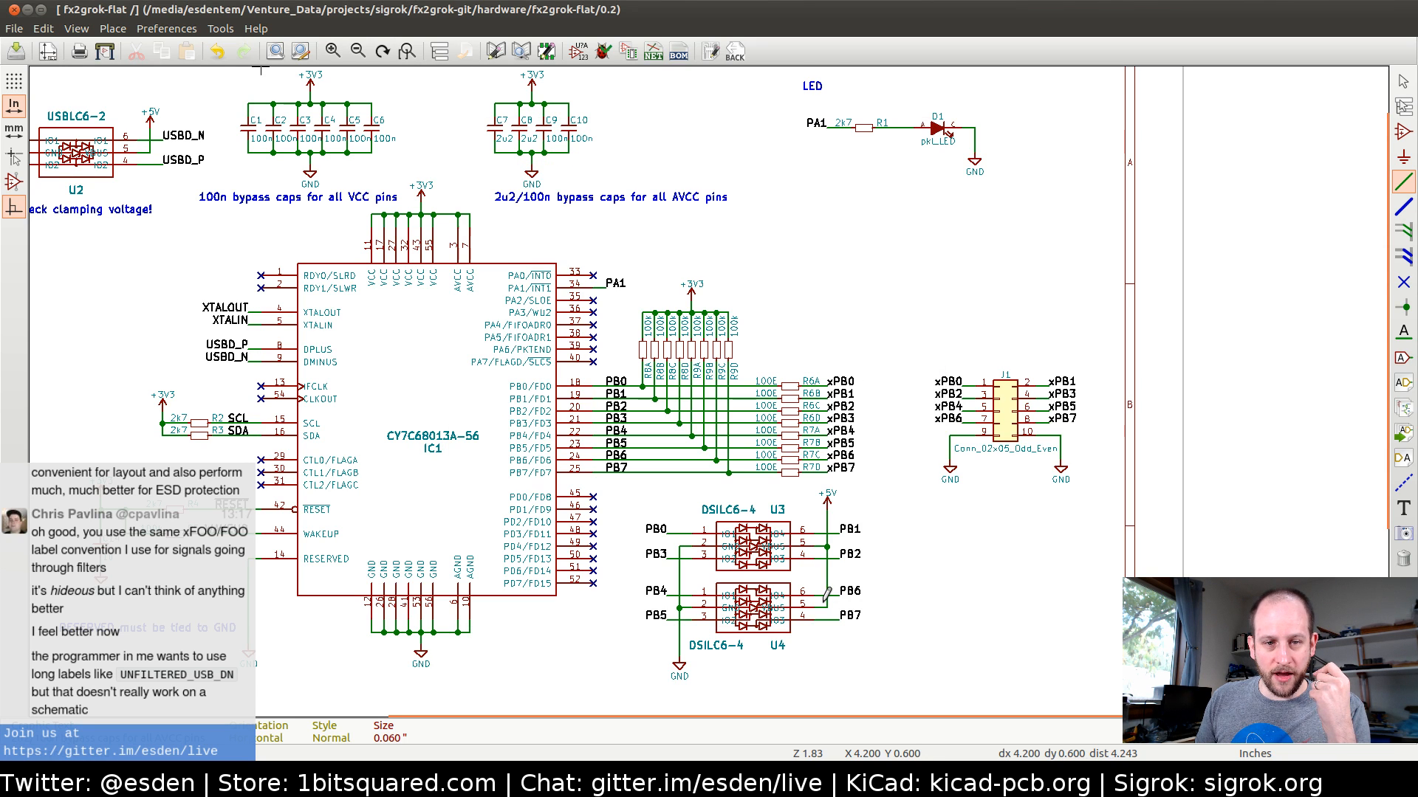
pyautogui.click(166, 29)
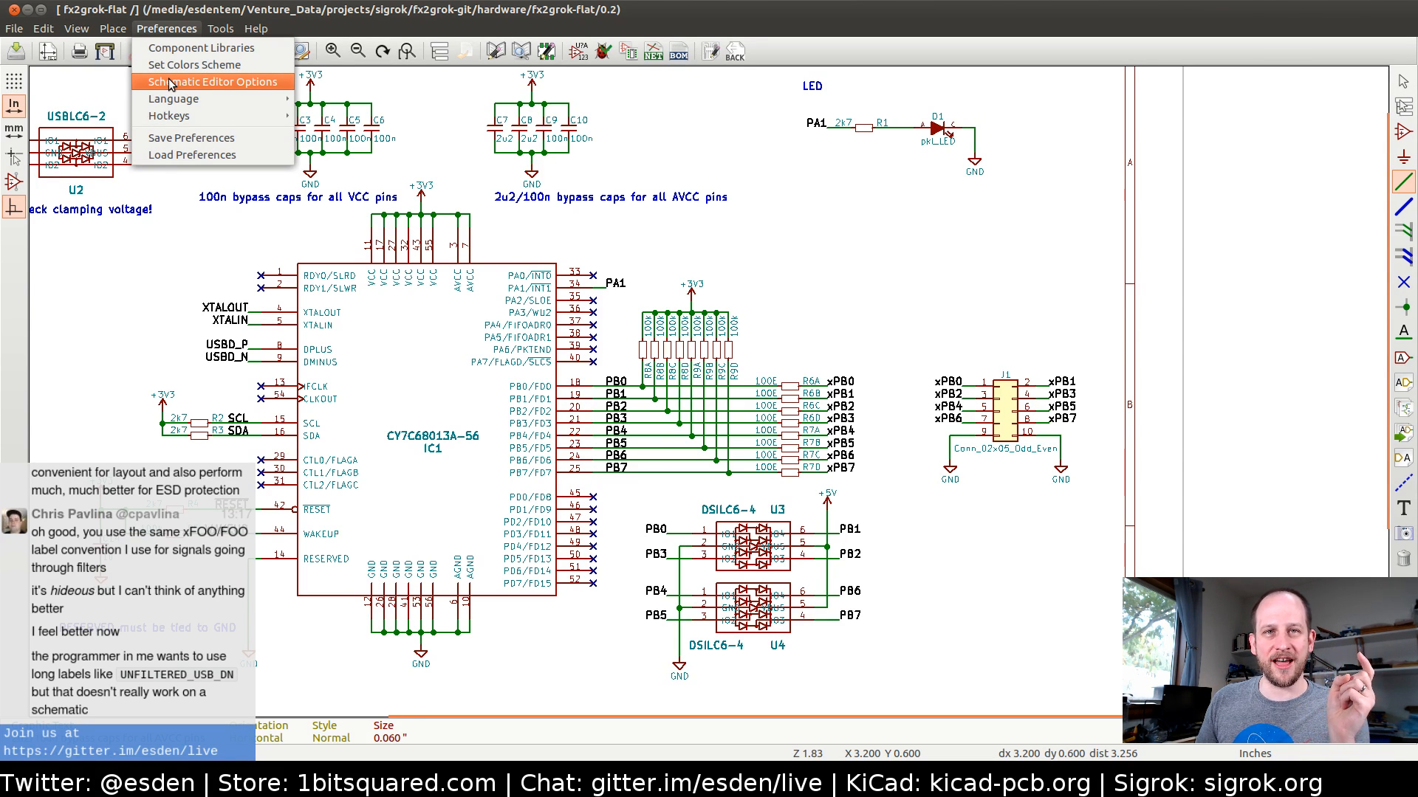
pyautogui.moveTo(256, 28)
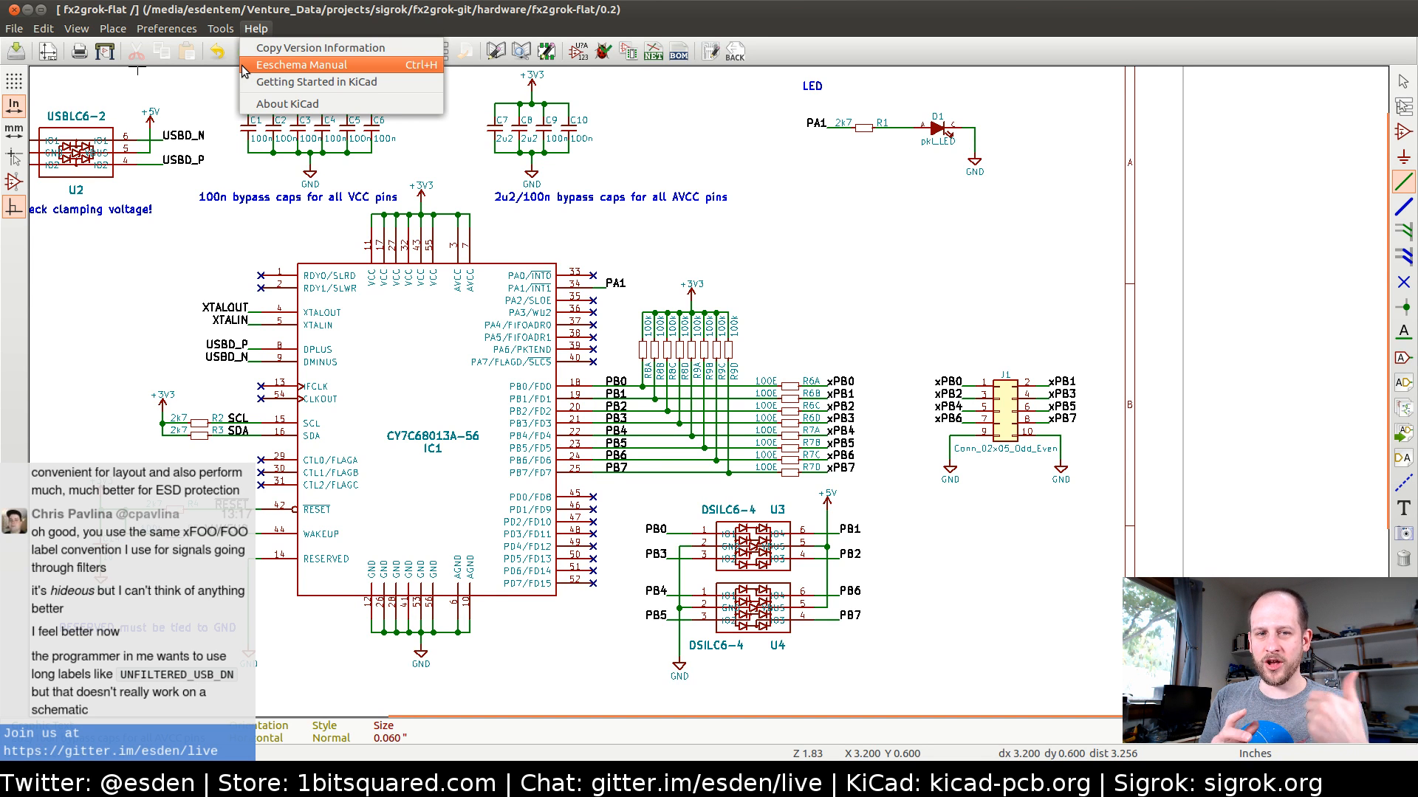
pyautogui.press('Escape')
# Switch to the Pcbnew board layout, examine IC1's pads and the parts placed around it, and return to the schematic
pyautogui.click(710, 50)
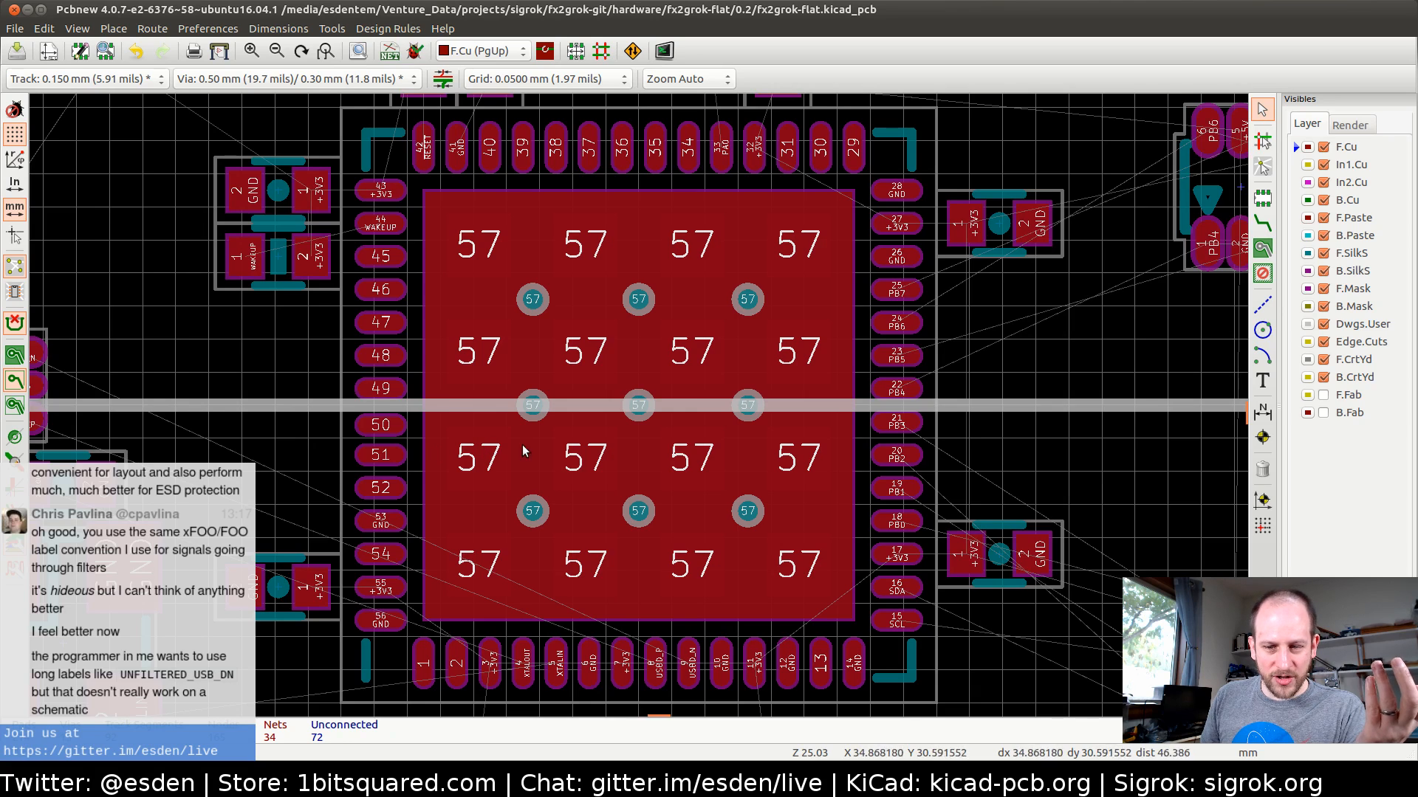
pyautogui.moveTo(522, 444); pyautogui.dragTo(659, 422, button='middle')
pyautogui.scroll(5, 660, 422)
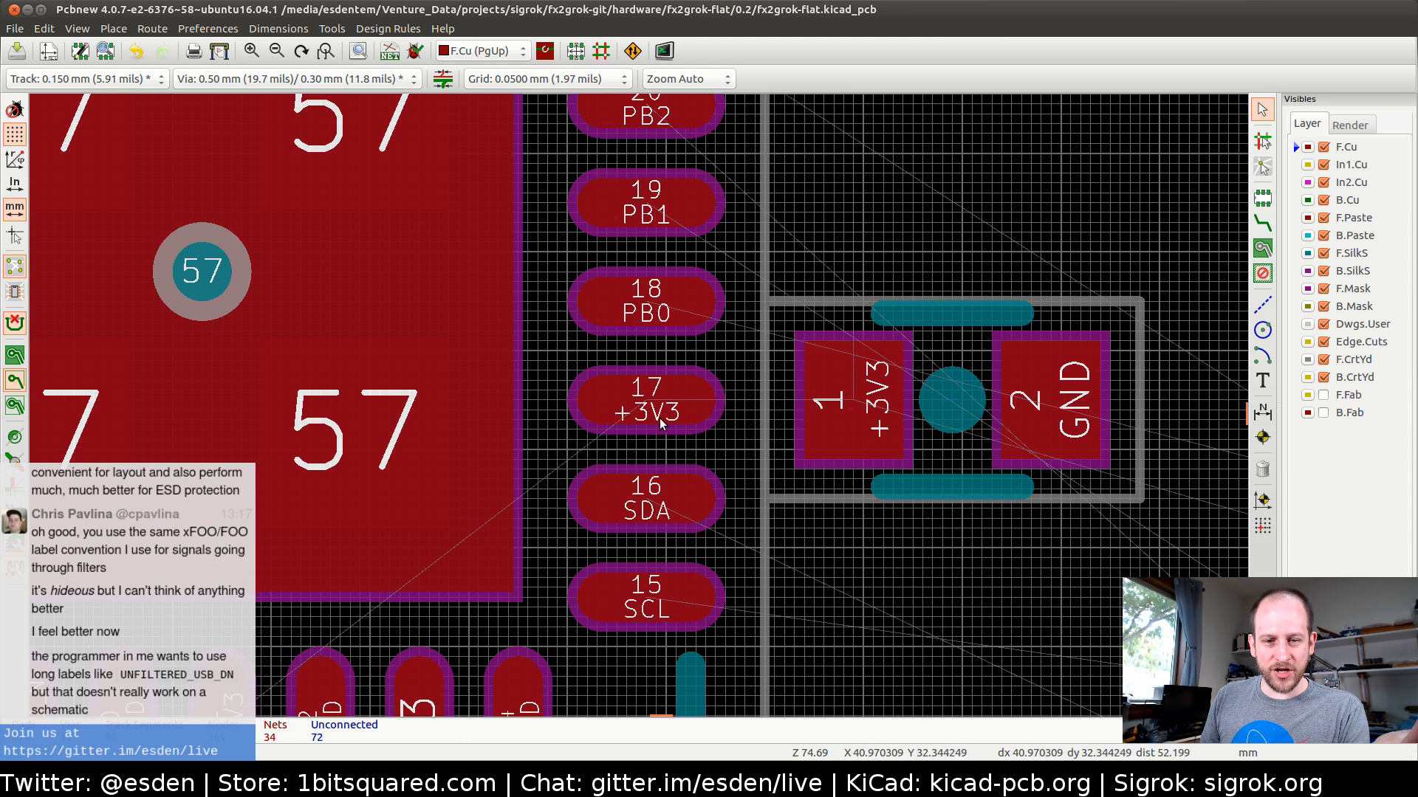
pyautogui.scroll(-1, 638, 405)
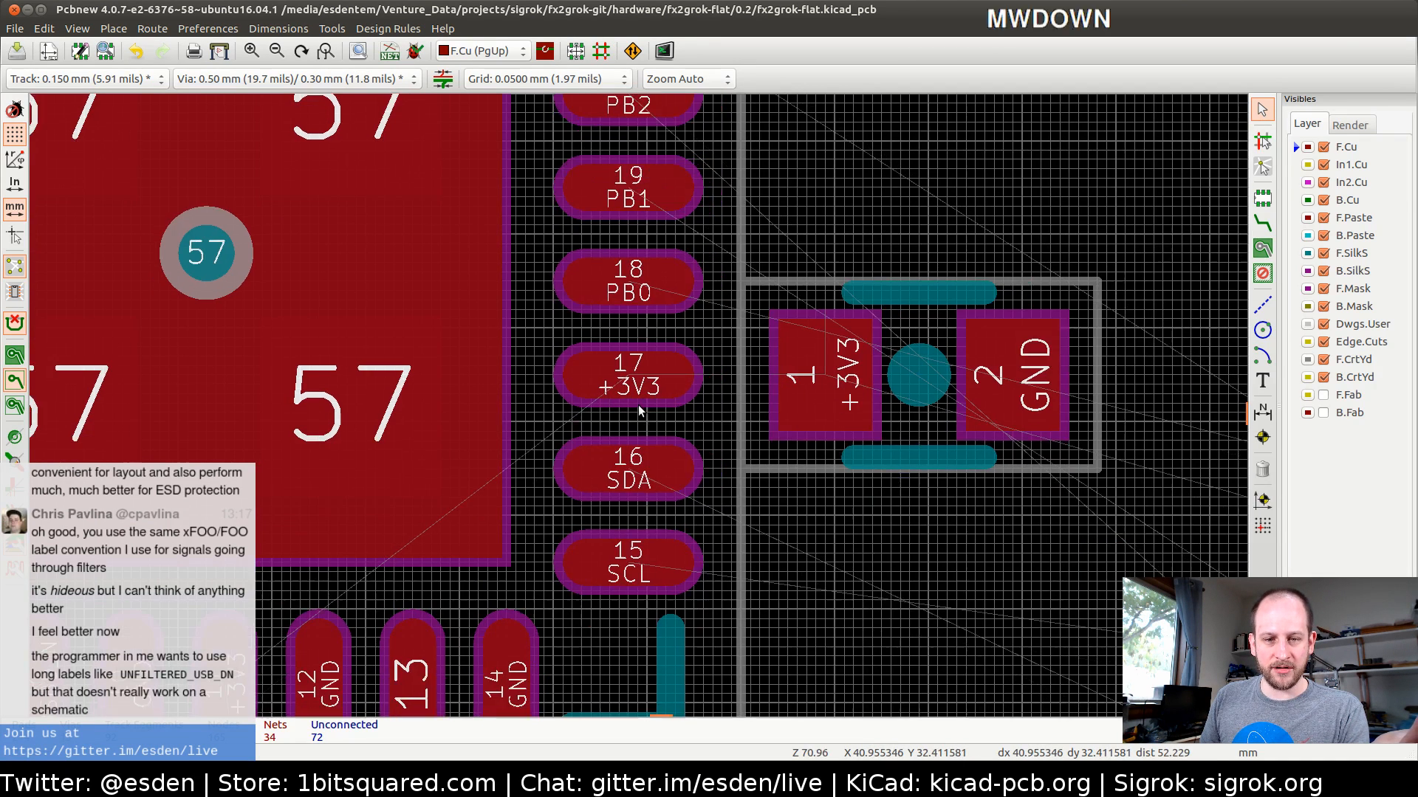
pyautogui.scroll(-2, 638, 405)
pyautogui.scroll(-6, 639, 395)
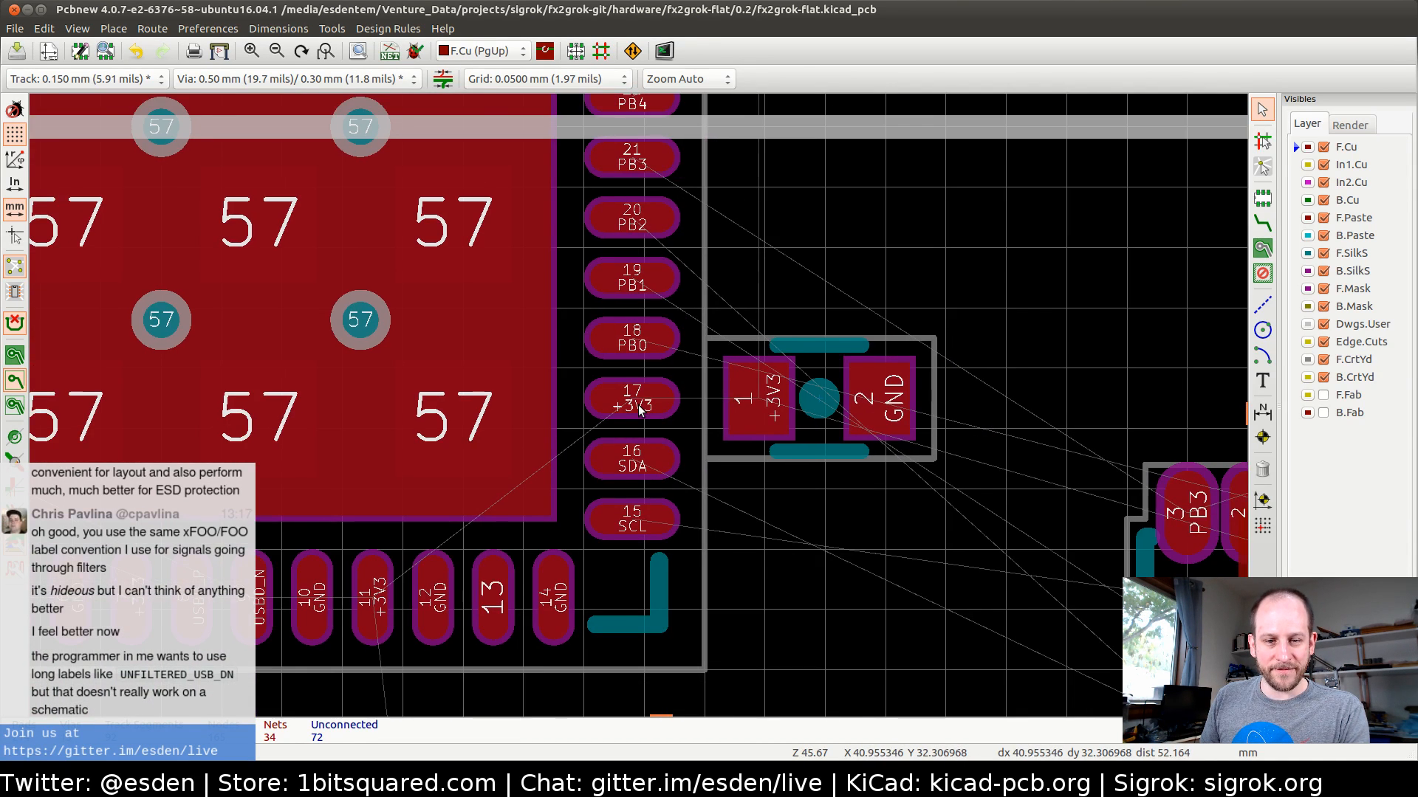
pyautogui.scroll(-1, 572, 378)
pyautogui.moveTo(572, 378); pyautogui.dragTo(481, 390, button='middle')
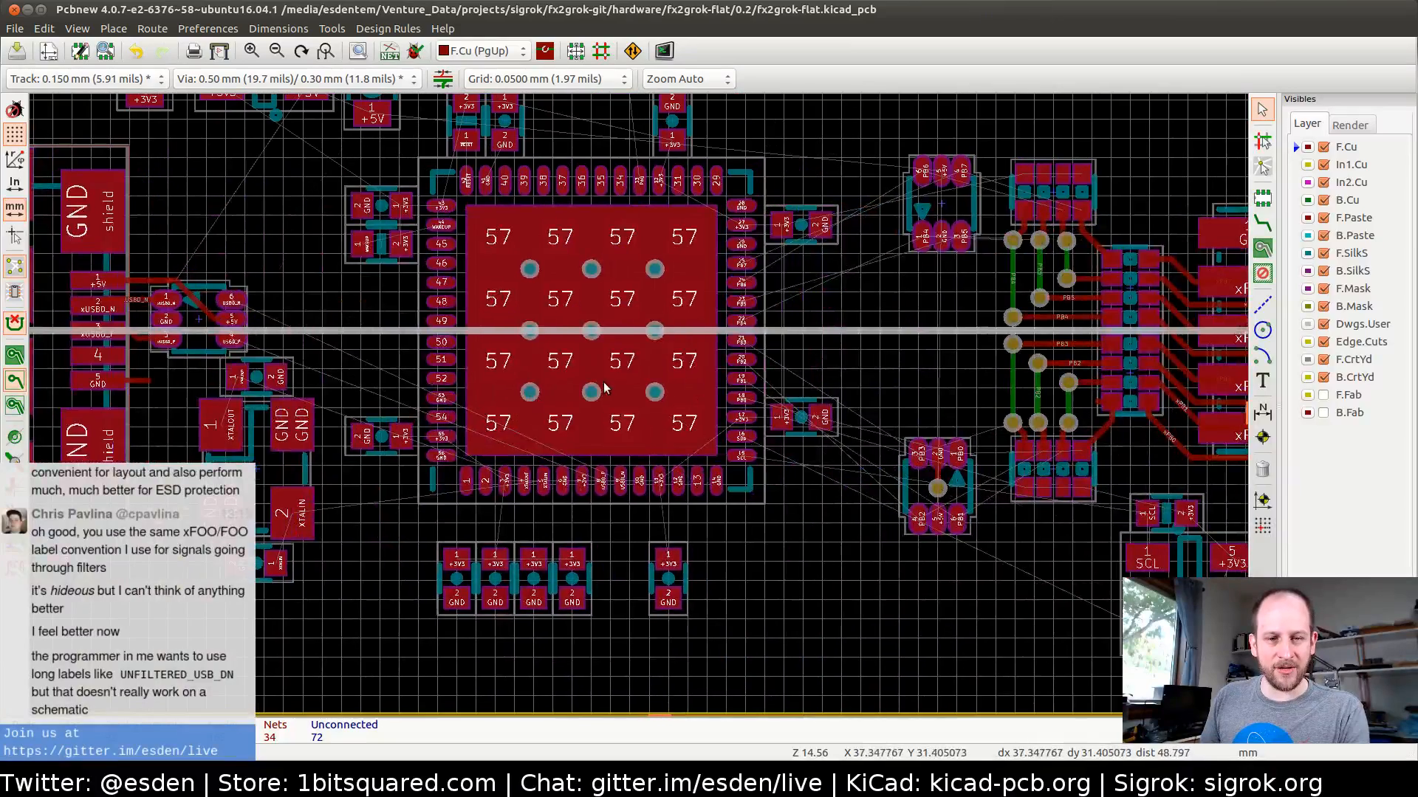
pyautogui.press('alt')
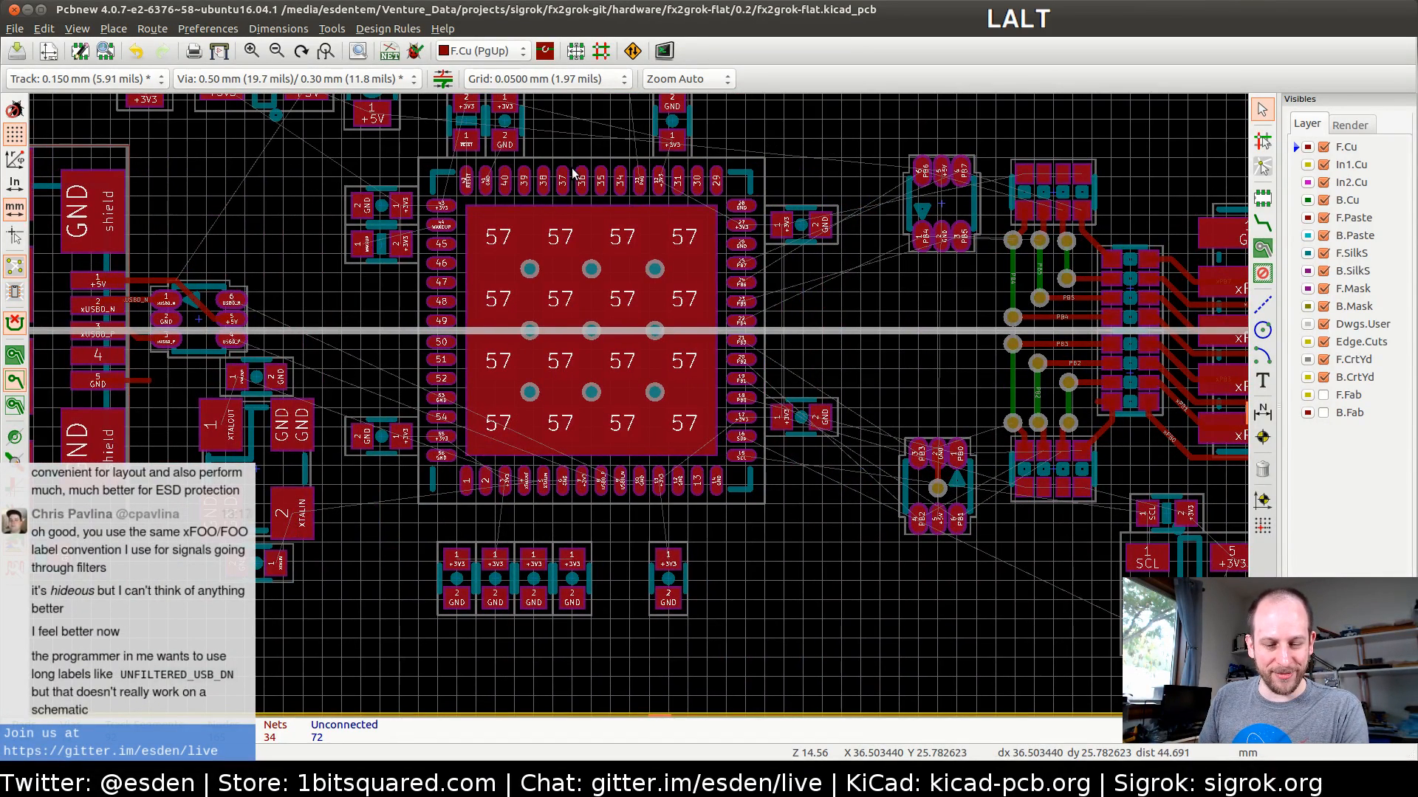
pyautogui.hotkey('alt', 'Tab')
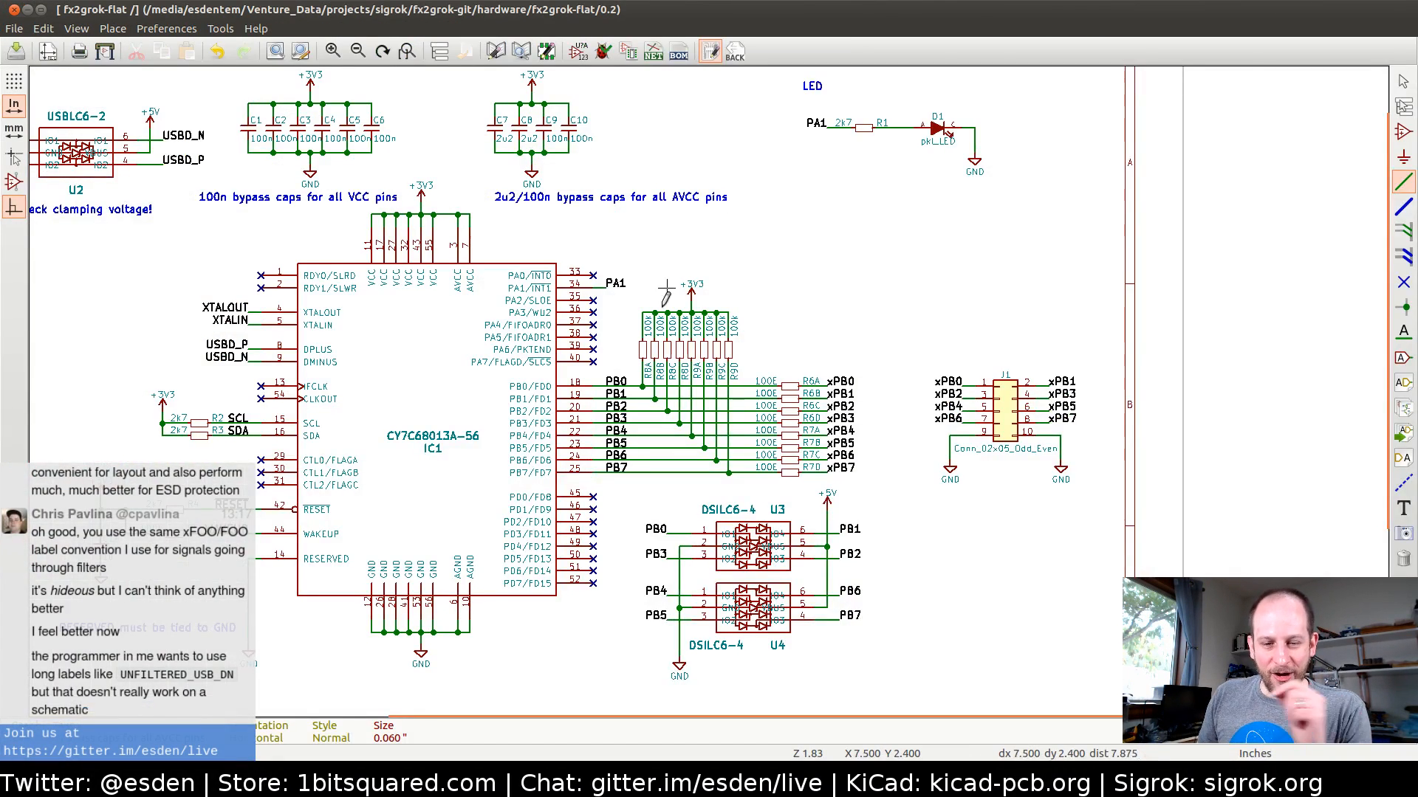
pyautogui.moveTo(814, 362); pyautogui.dragTo(789, 486, button='middle')
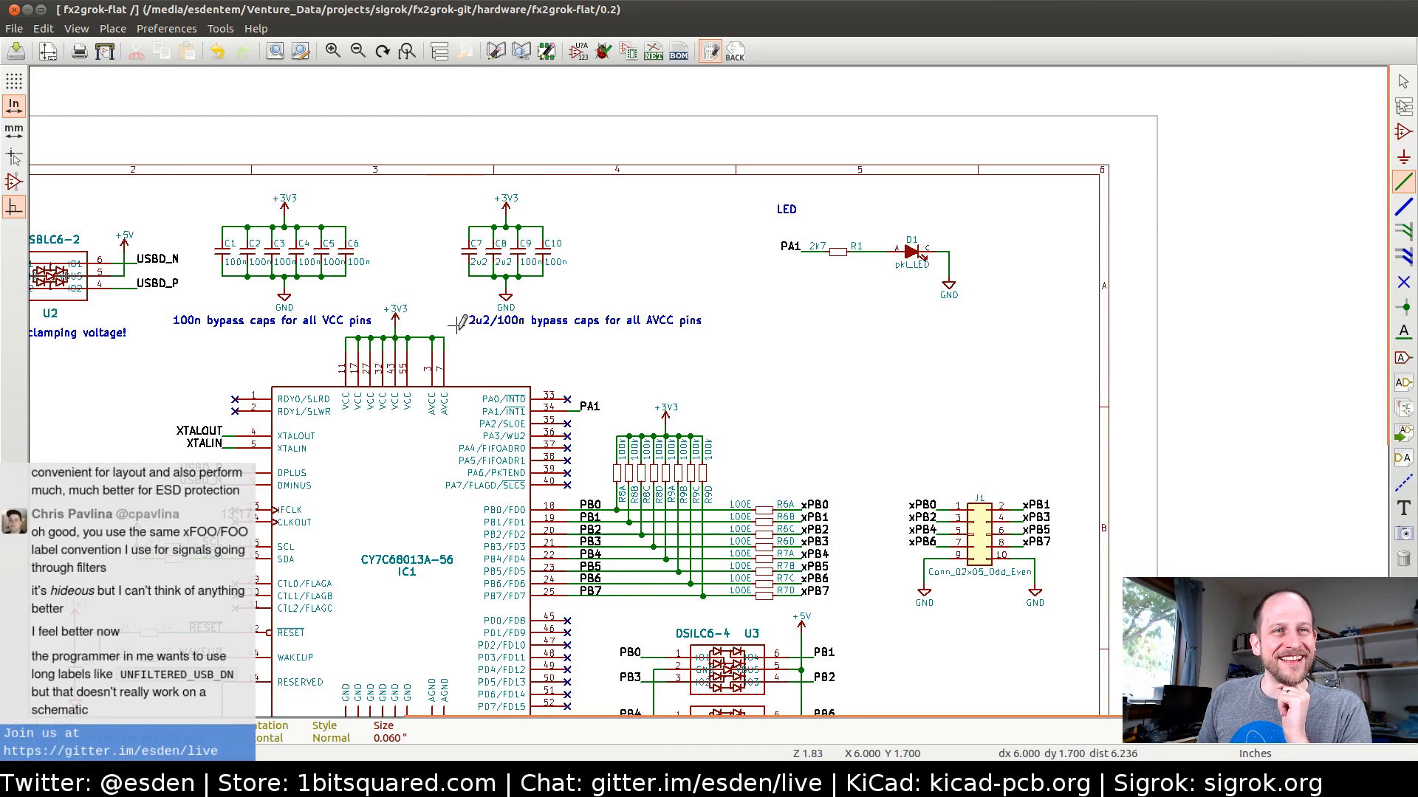
pyautogui.moveTo(533, 381); pyautogui.dragTo(680, 355, button='middle')
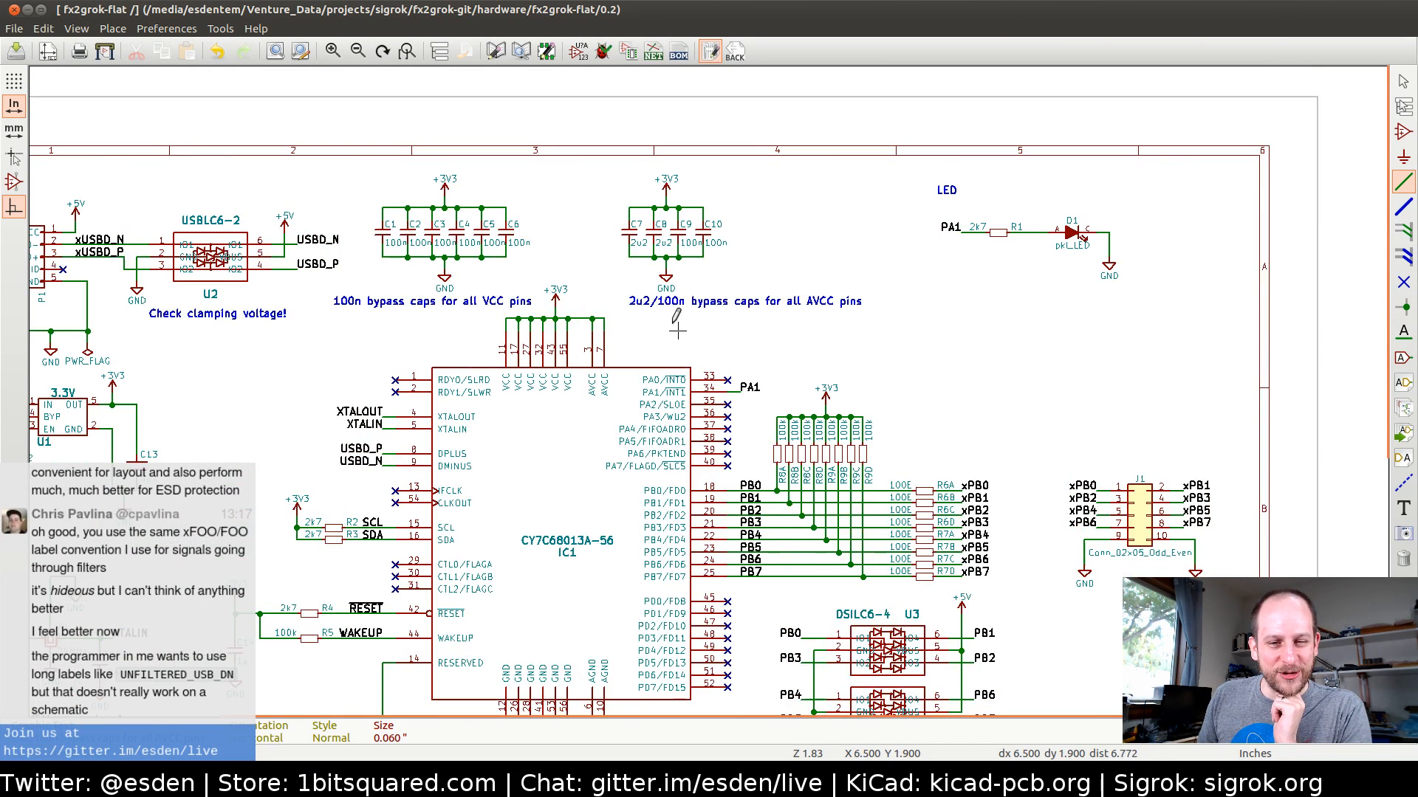
pyautogui.moveTo(557, 272); pyautogui.dragTo(580, 317, button='middle')
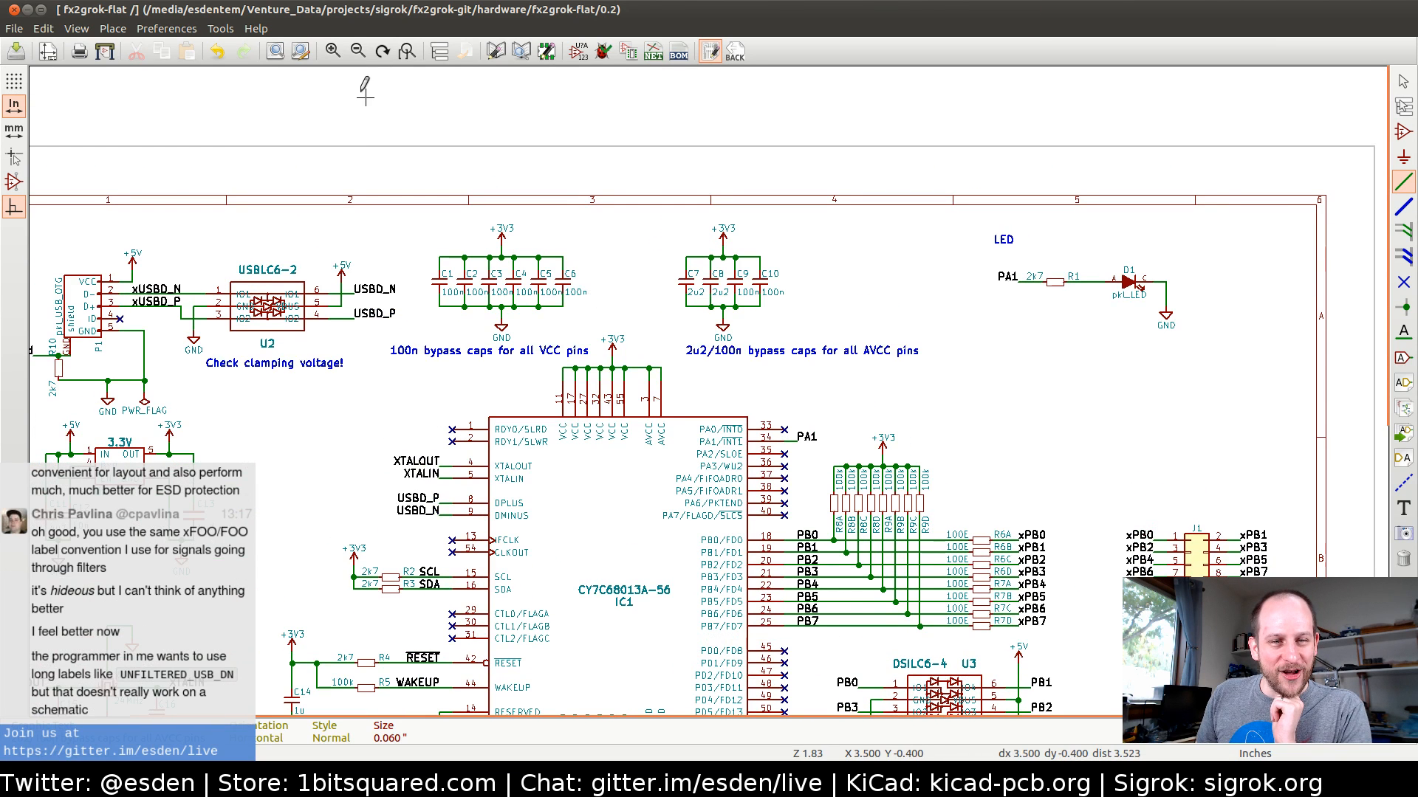
pyautogui.click(151, 31)
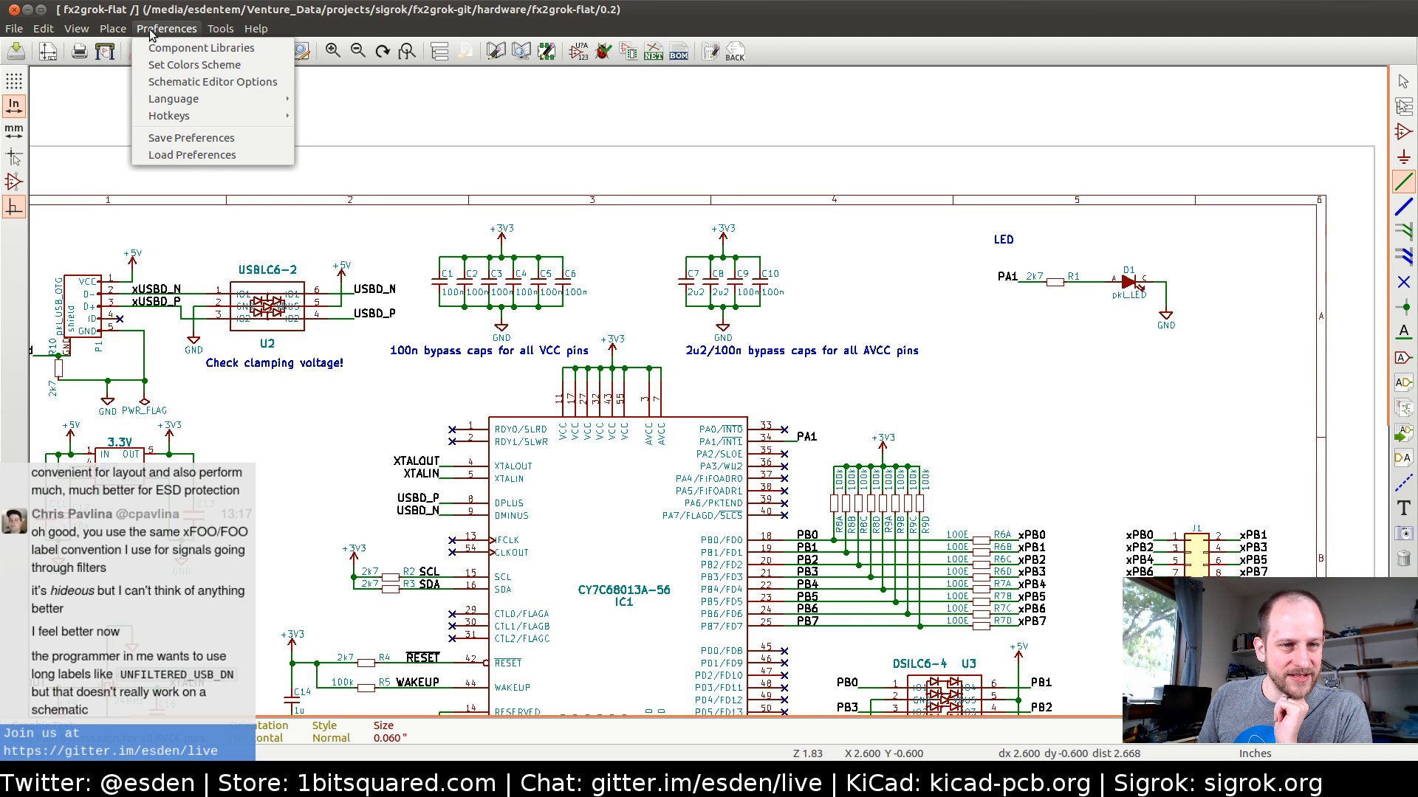
pyautogui.click(151, 30)
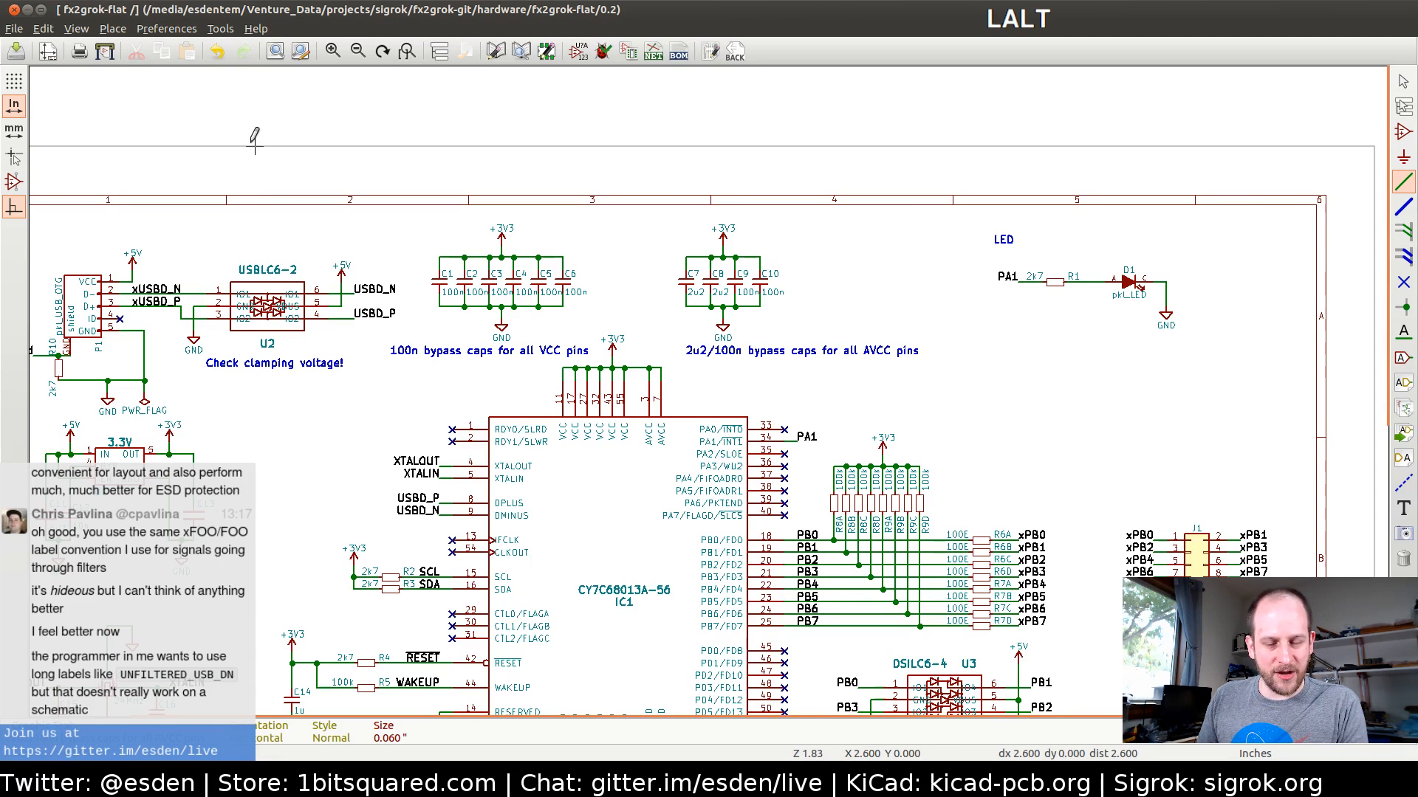
# Switch to the Pcbnew board layout, open the footprint libraries manager and look through the global library table
pyautogui.hotkey('alt', 'Tab')
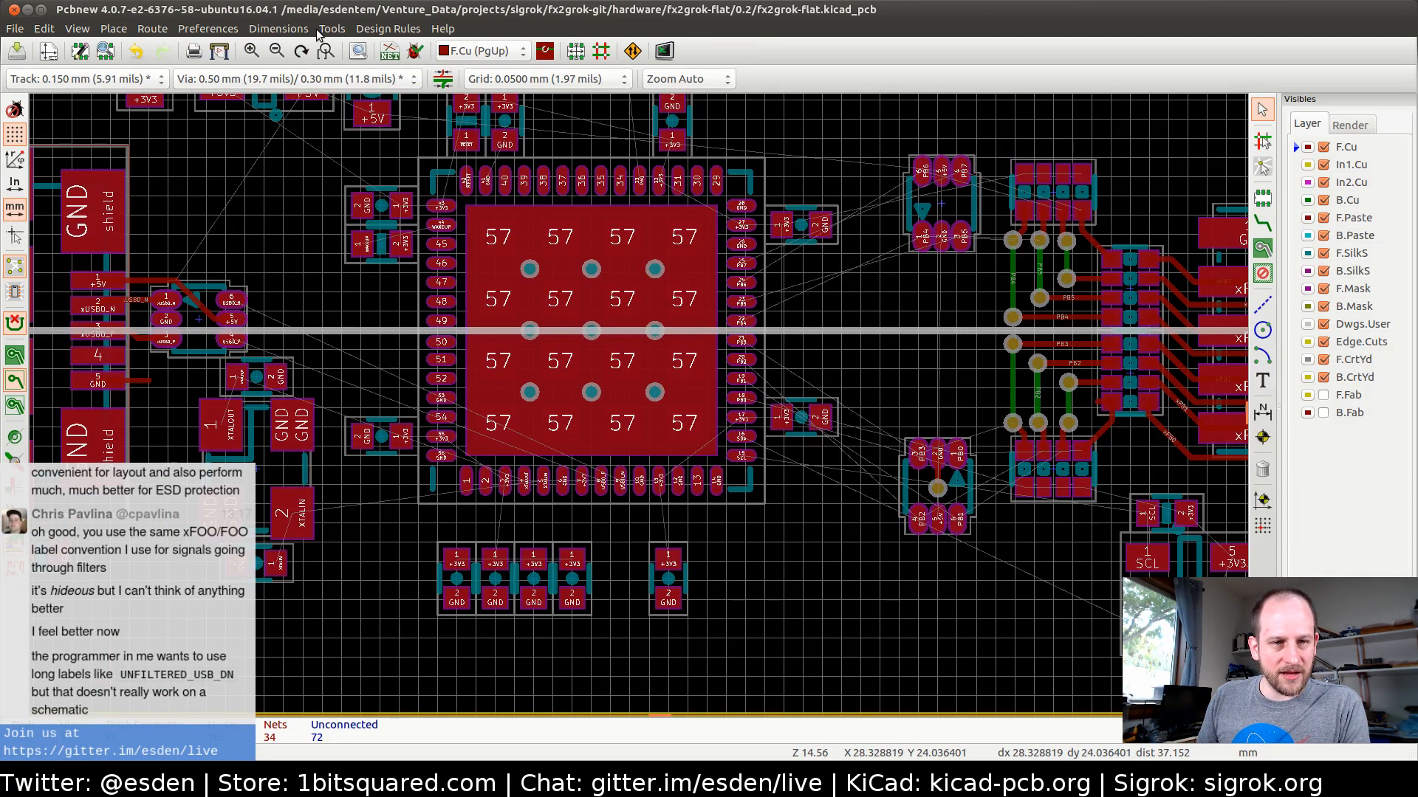
pyautogui.click(251, 29)
pyautogui.moveTo(221, 30)
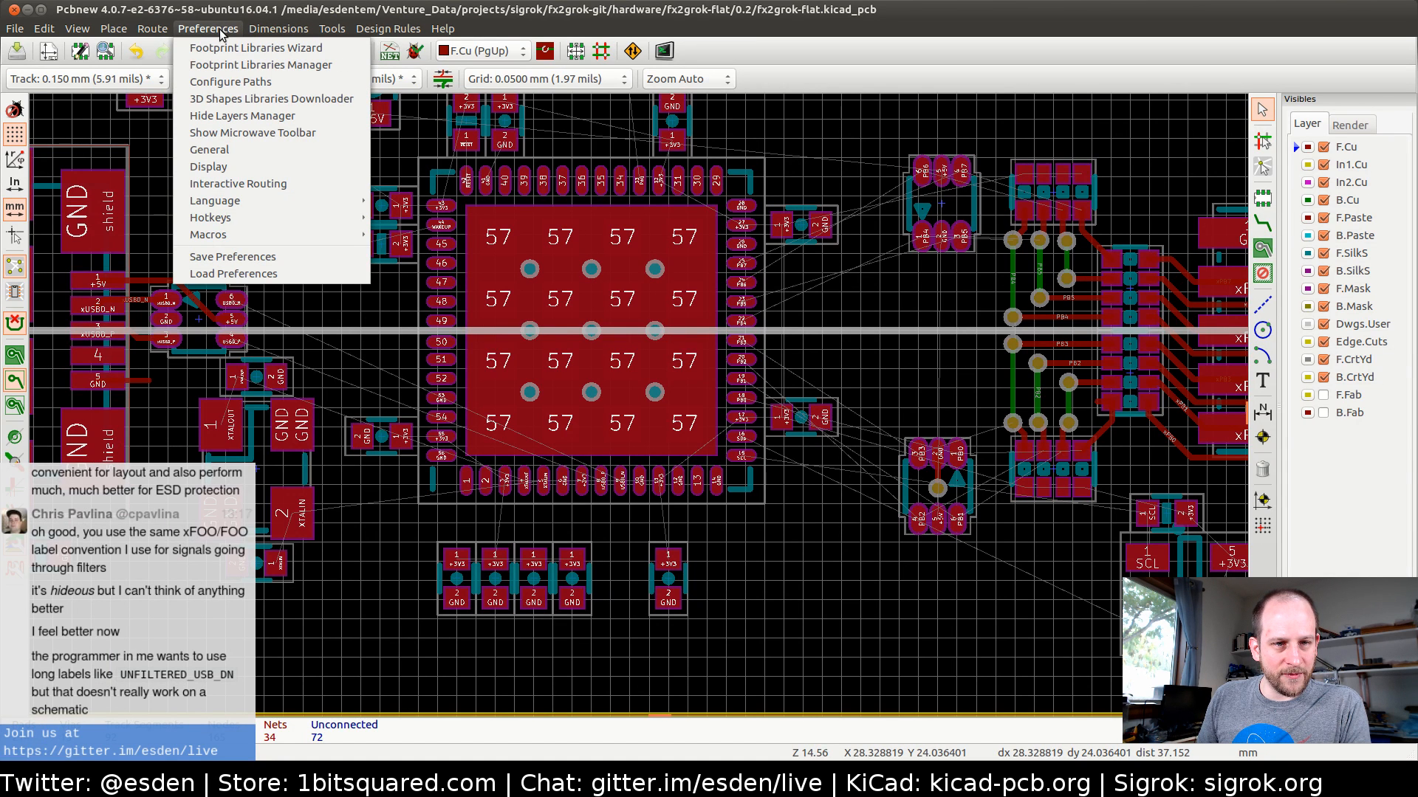
pyautogui.click(225, 66)
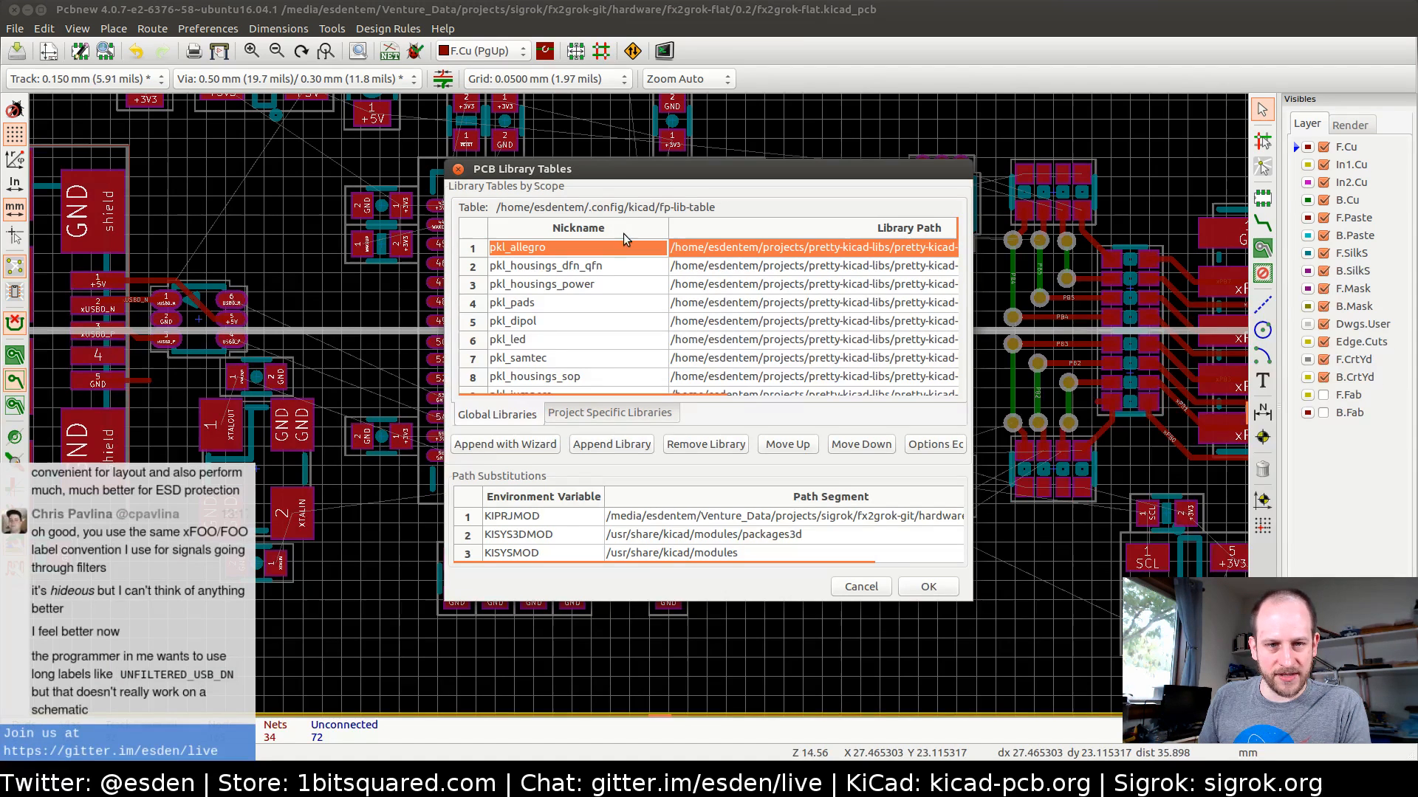
pyautogui.moveTo(619, 171)
pyautogui.mouseDown()
pyautogui.moveTo(517, 124)
pyautogui.moveTo(602, 156)
pyautogui.moveTo(604, 171)
pyautogui.mouseUp()
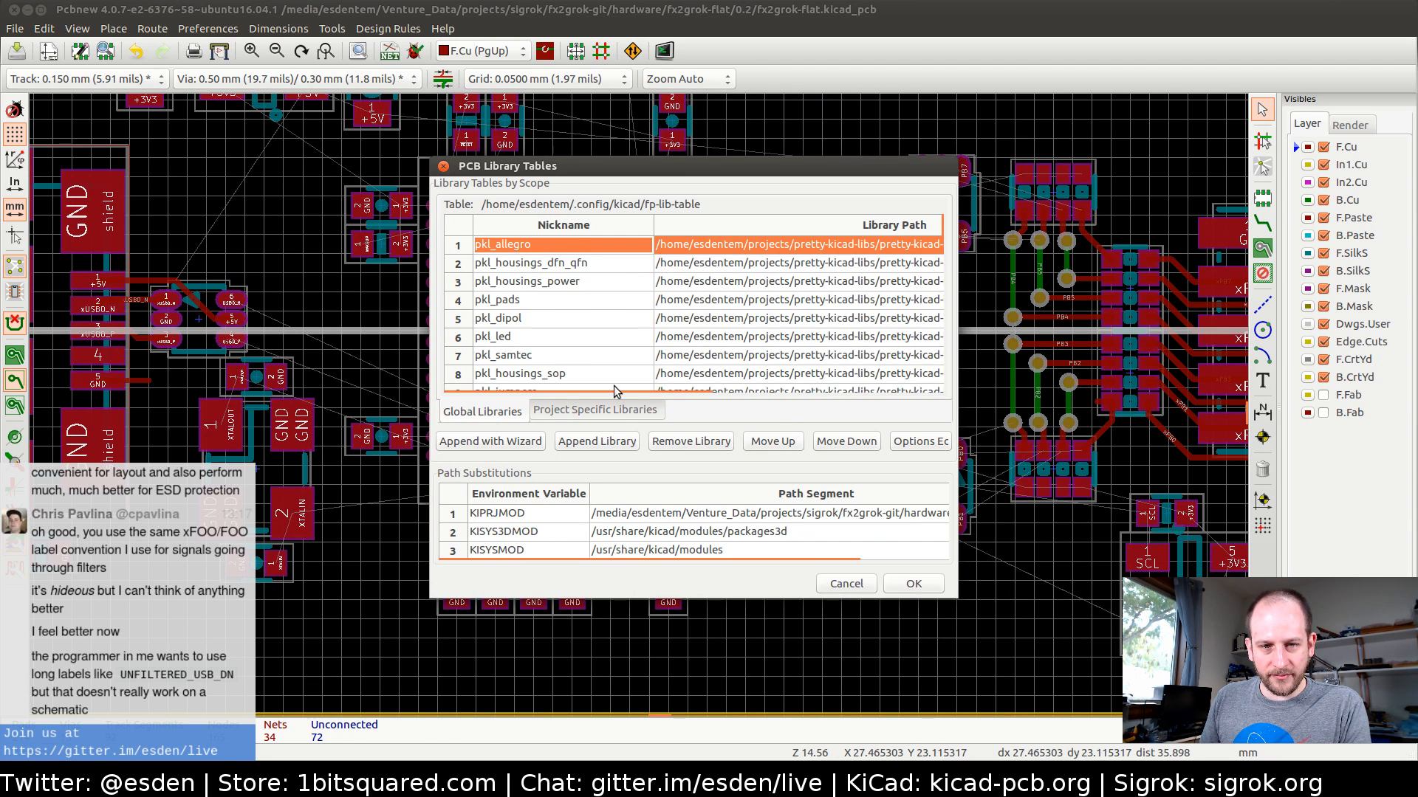
pyautogui.scroll(-3, 662, 315)
pyautogui.scroll(-10, 662, 316)
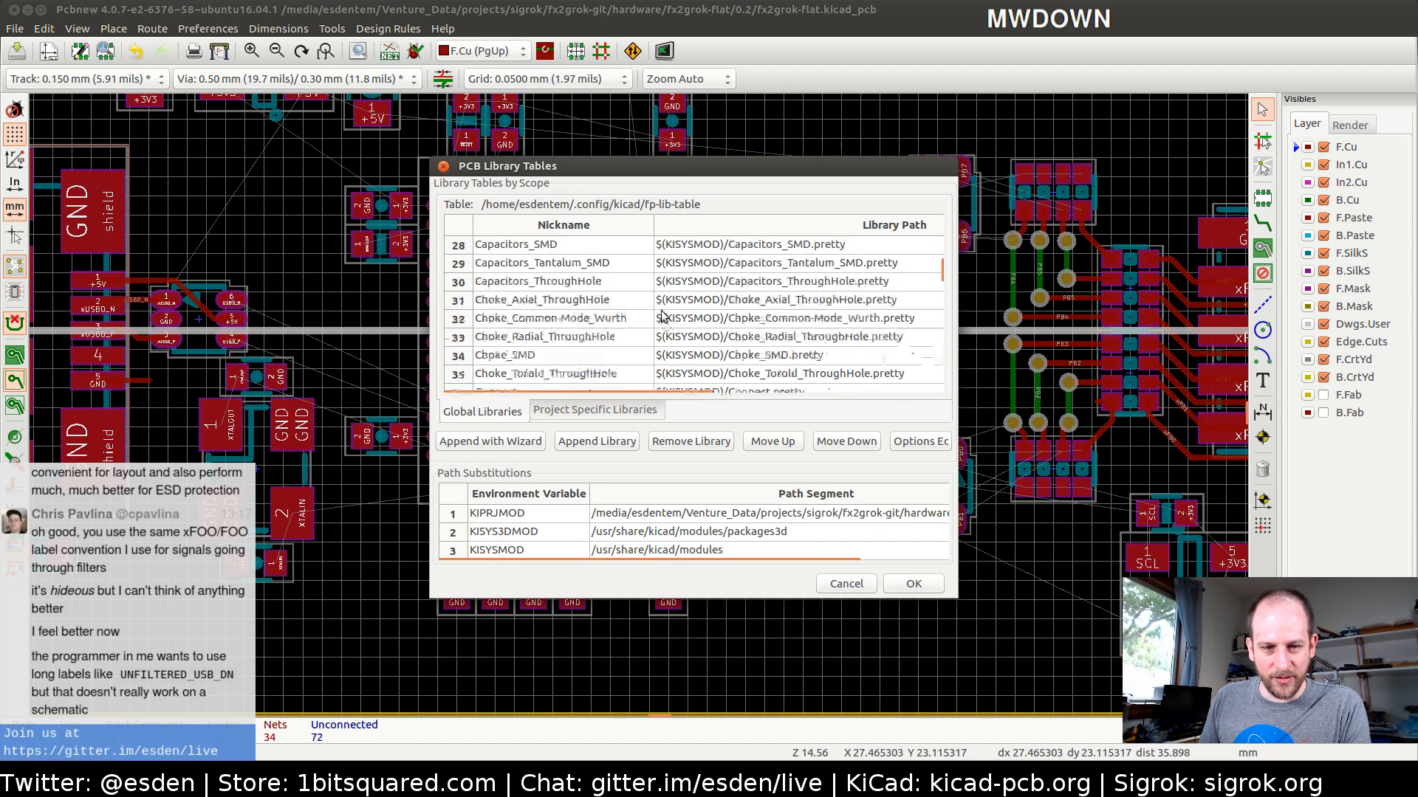
pyautogui.scroll(9, 662, 315)
pyautogui.scroll(5, 662, 315)
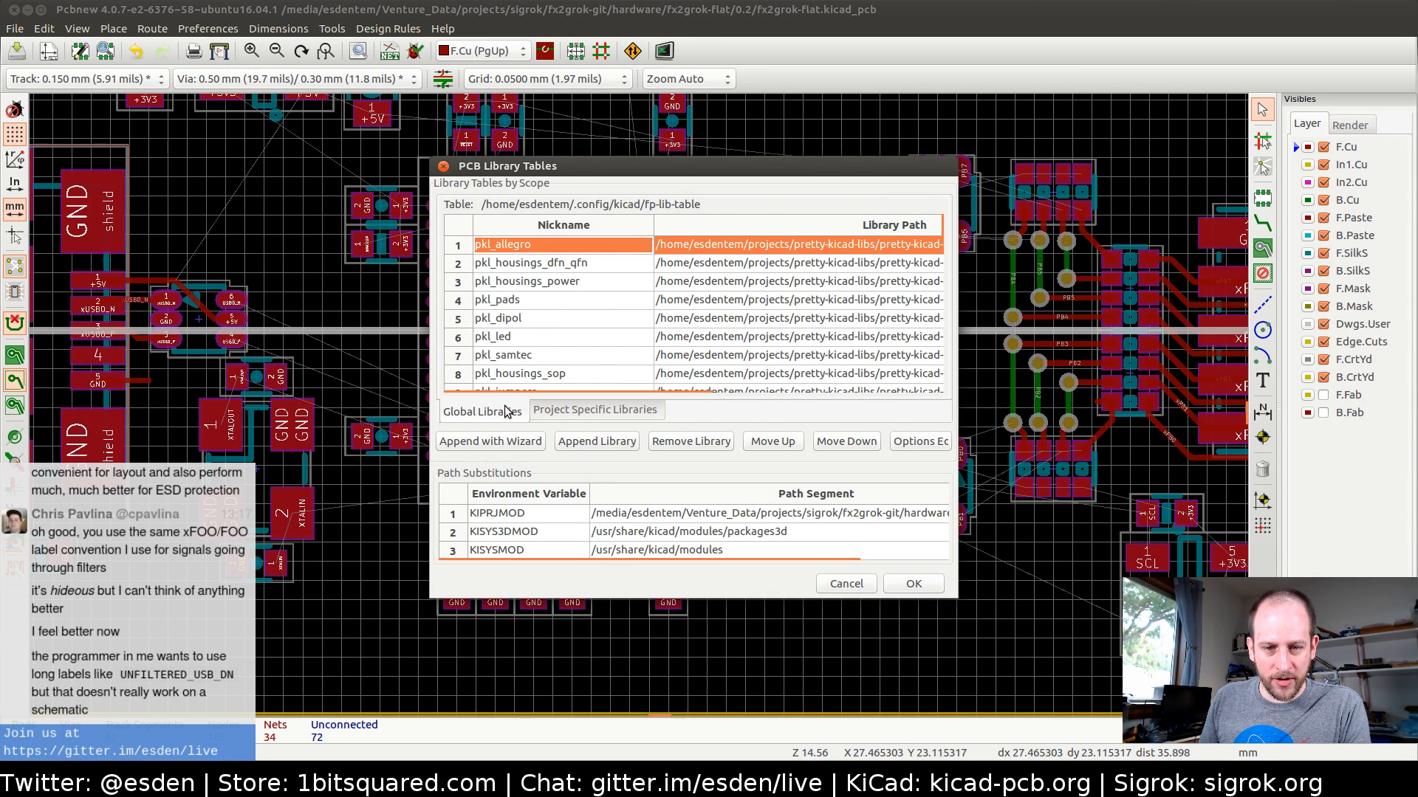
# Check the project-specific footprint library table alongside the global one, and reposition the library tables dialog
pyautogui.click(561, 412)
pyautogui.click(489, 414)
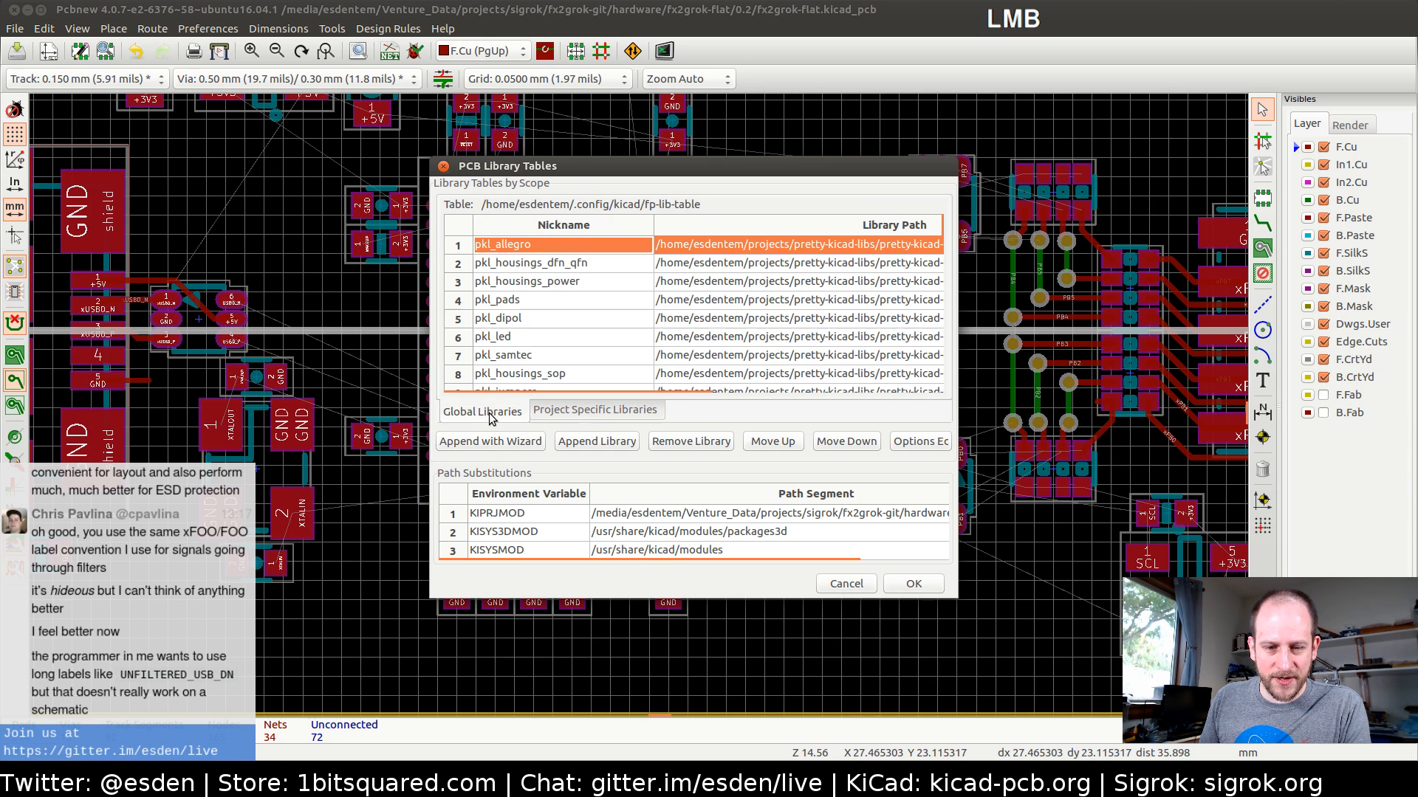
pyautogui.click(489, 412)
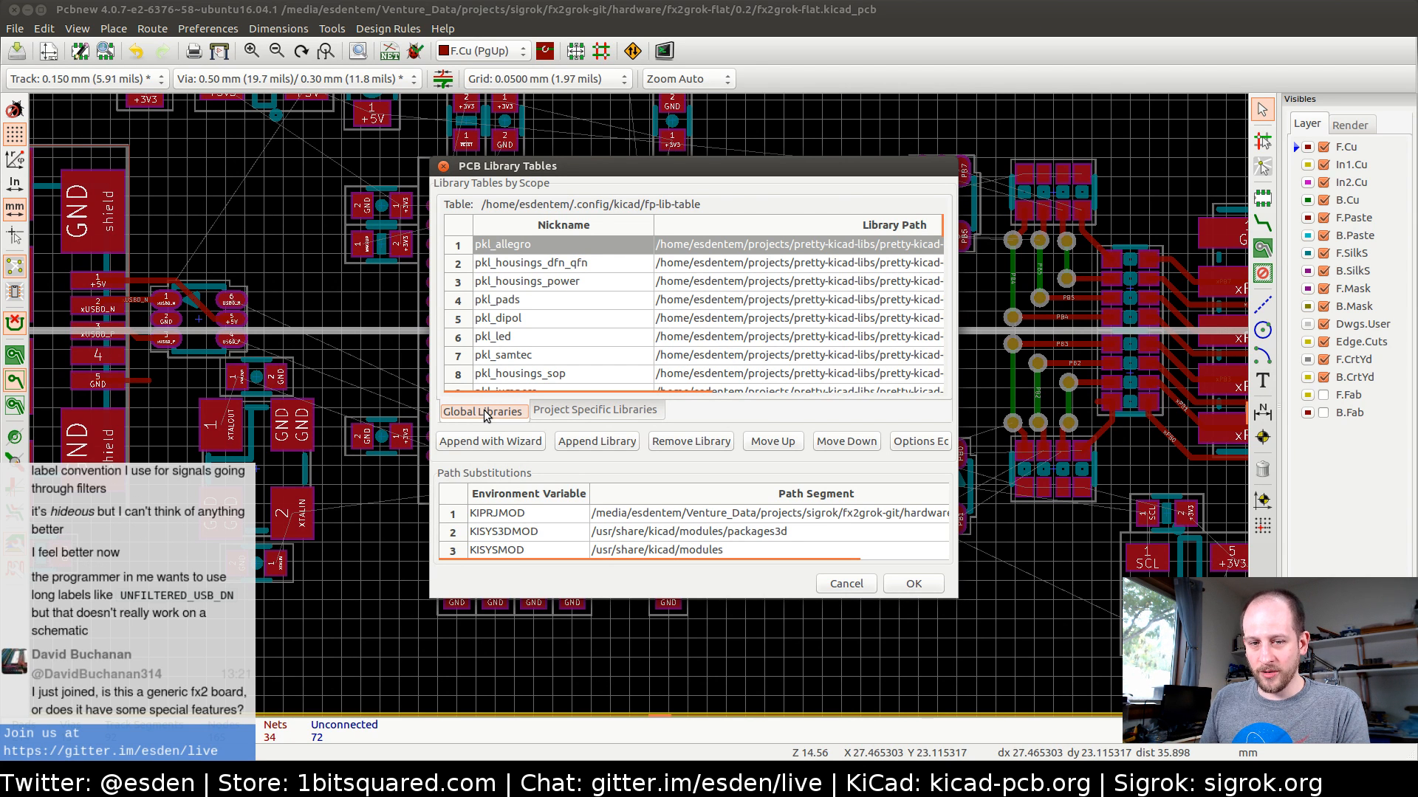
pyautogui.click(579, 412)
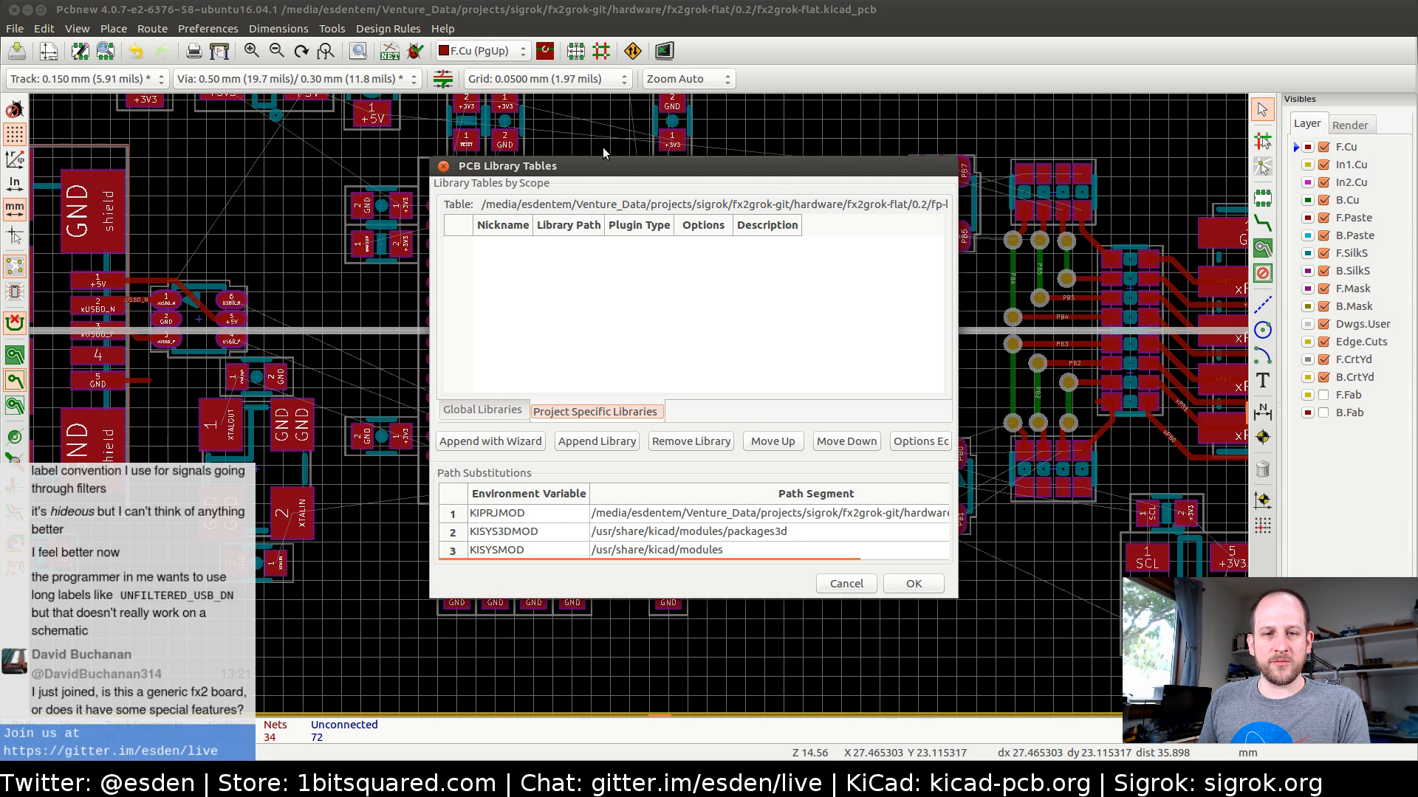
pyautogui.click(605, 163)
pyautogui.moveTo(605, 162); pyautogui.dragTo(638, 110)
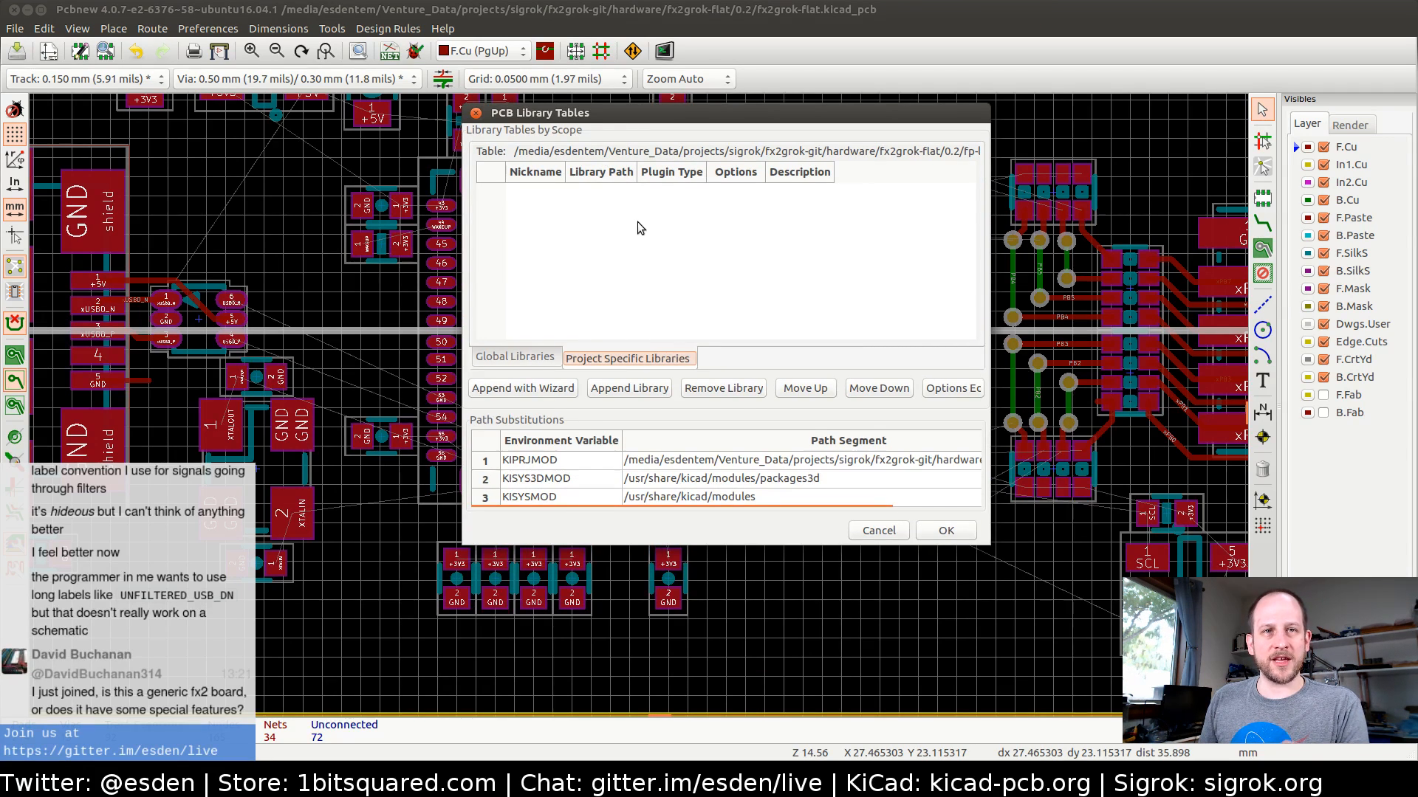
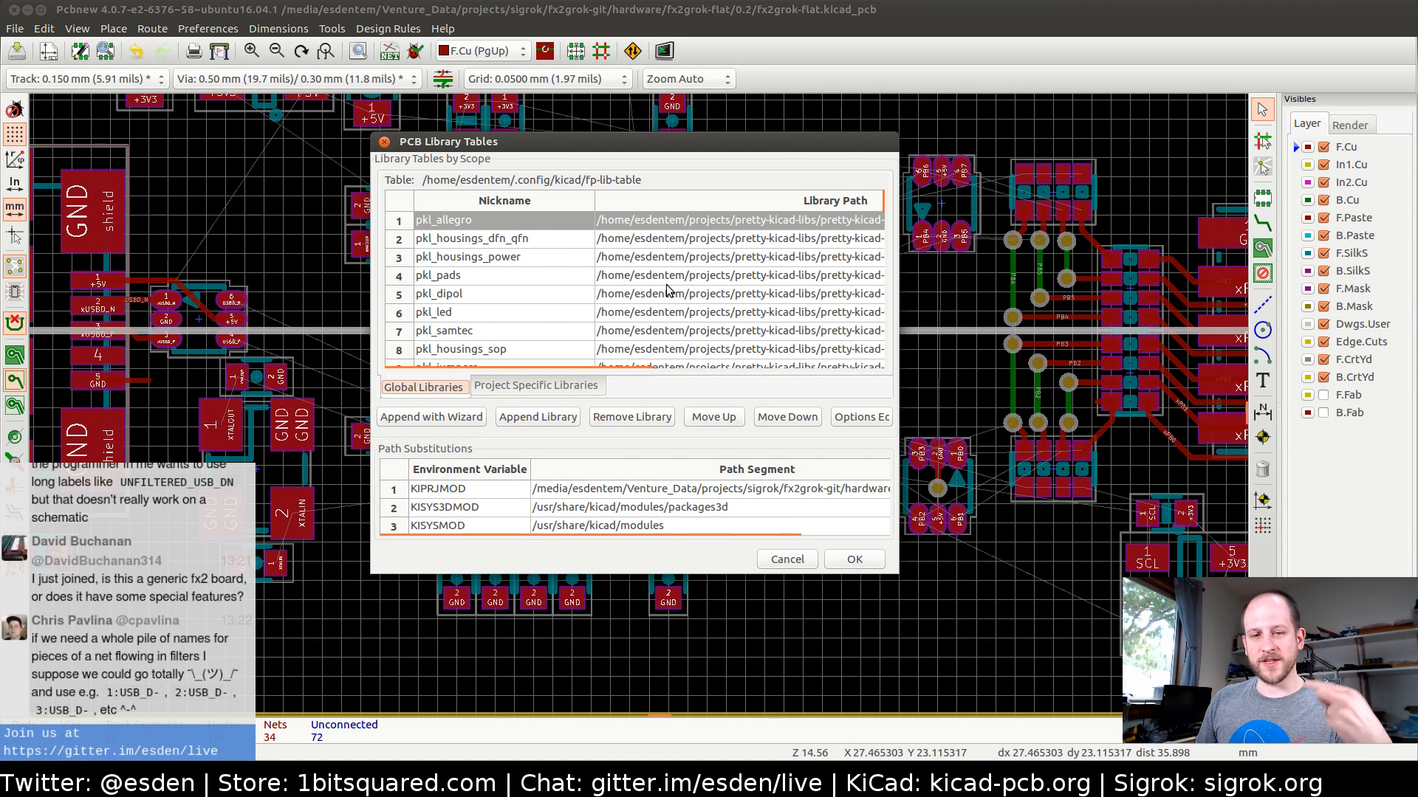
# Compare the empty project-specific footprint table with the global pkl libraries, and close the library tables without changes
pyautogui.click(557, 392)
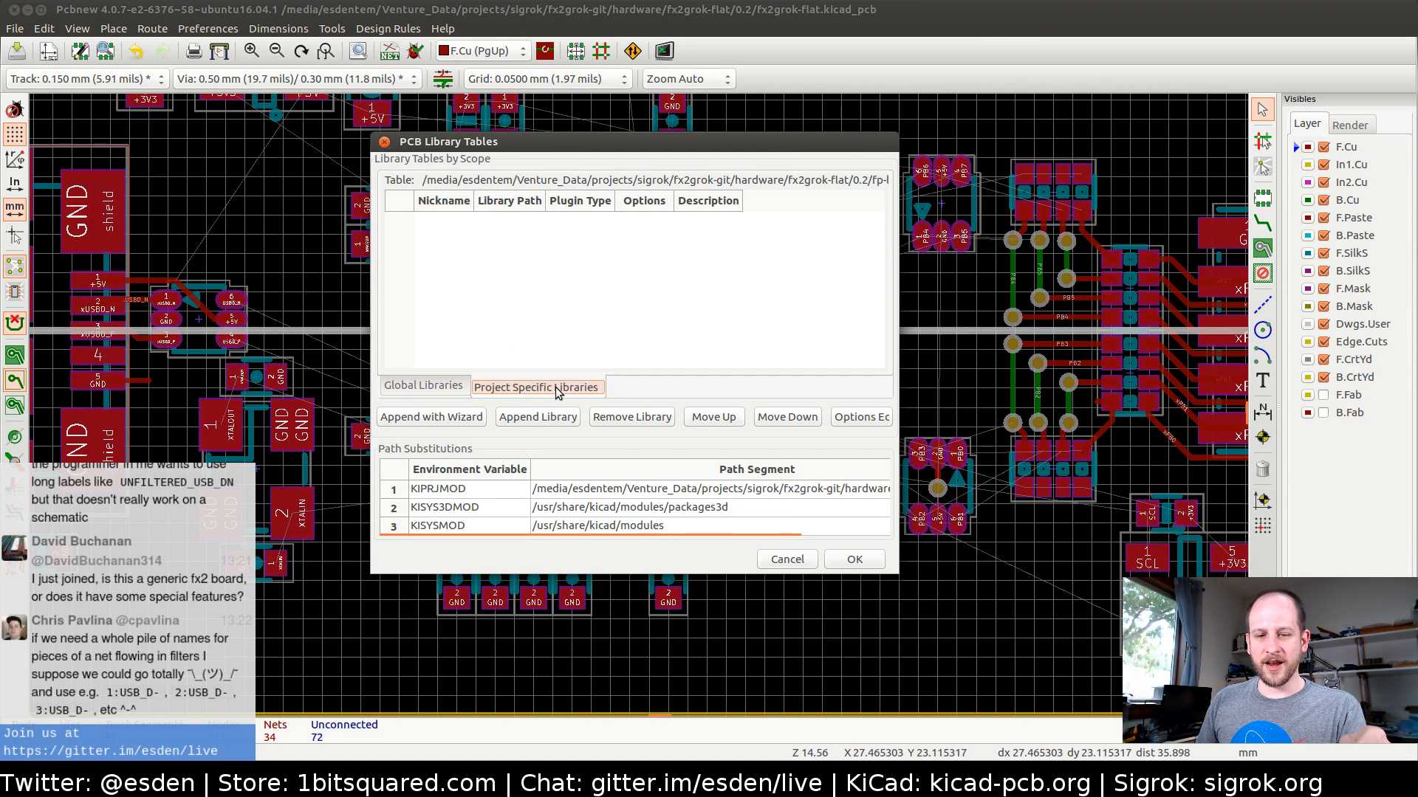
pyautogui.click(448, 386)
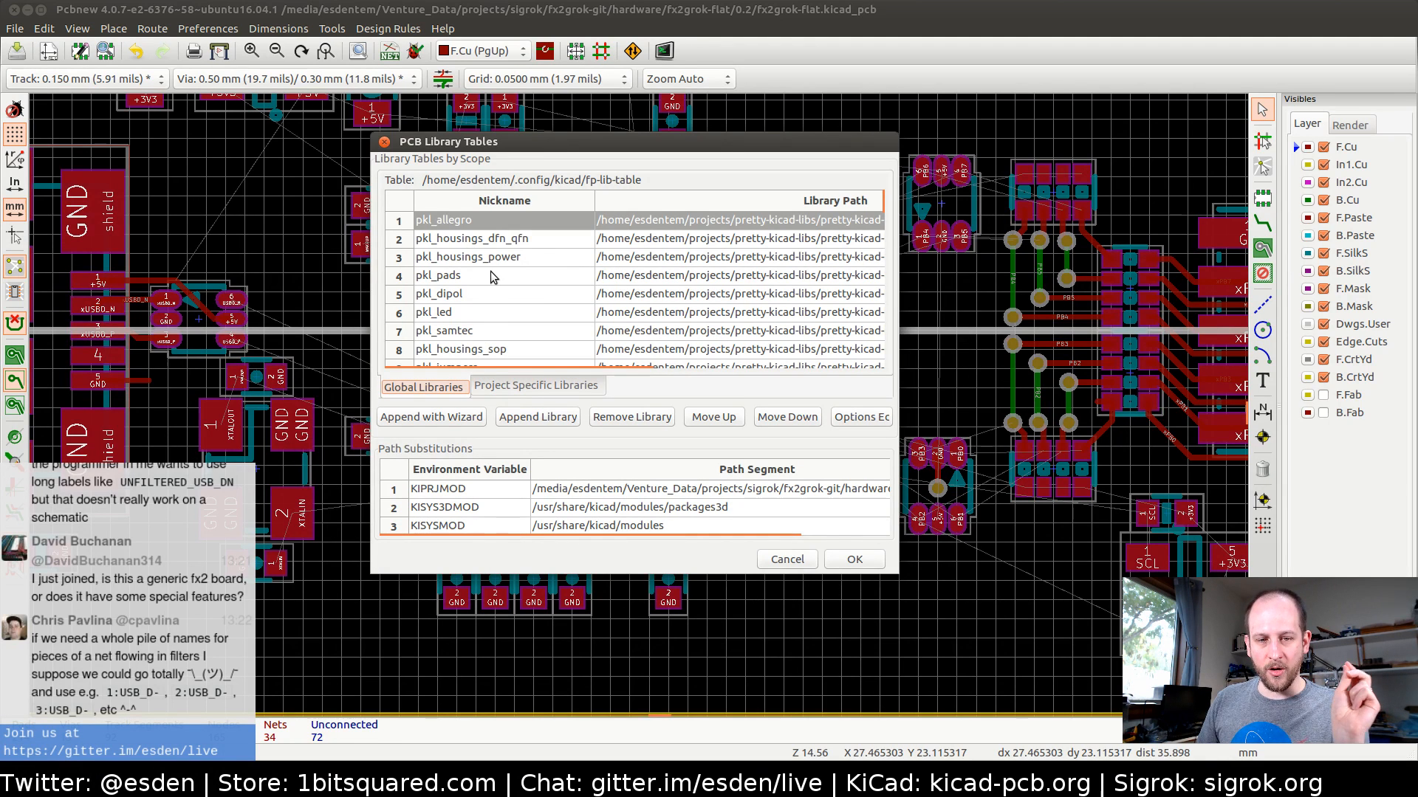
pyautogui.scroll(-3, 522, 280)
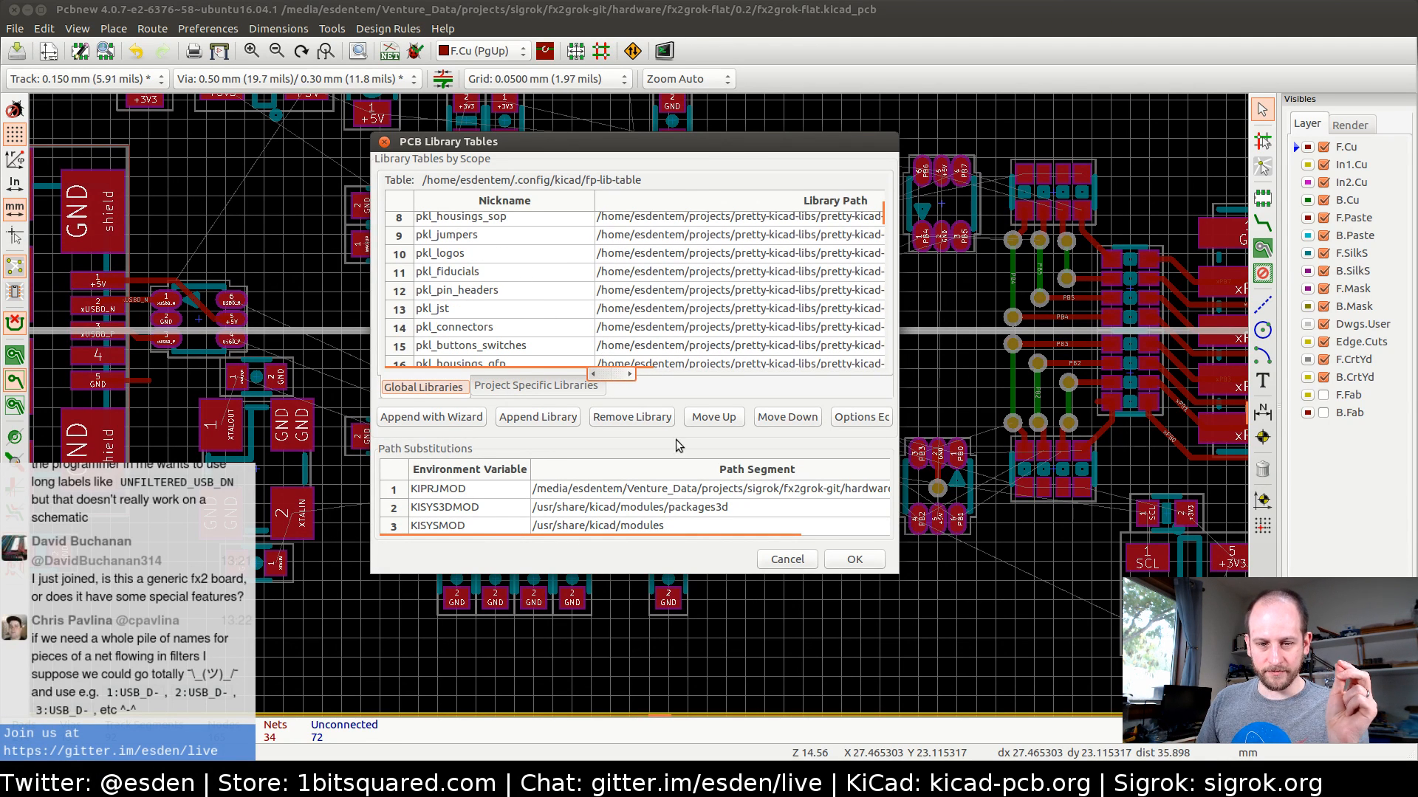
pyautogui.click(787, 560)
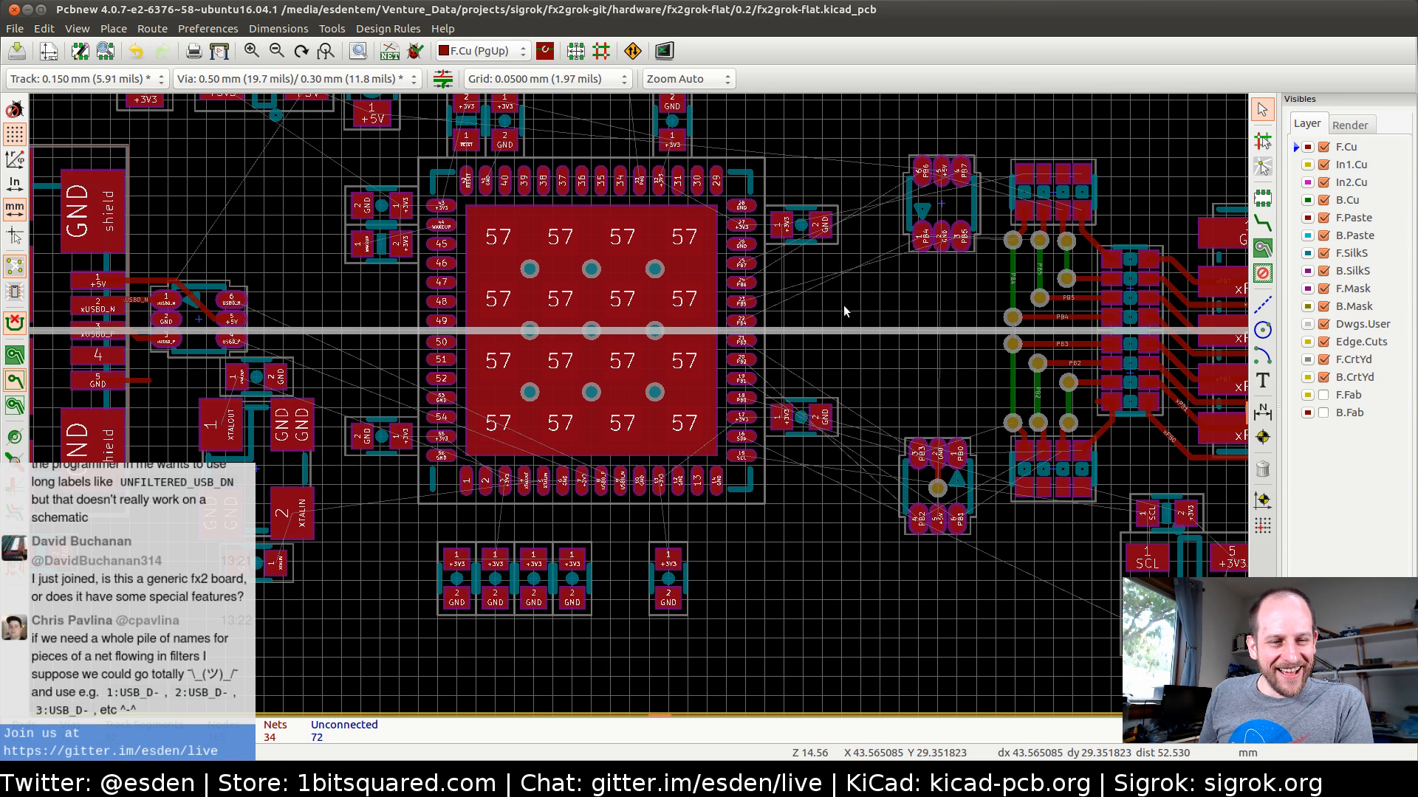
# Switch from the board layout back to the schematic and open the Part Library Editor
pyautogui.moveTo(843, 304); pyautogui.dragTo(759, 328, button='middle')
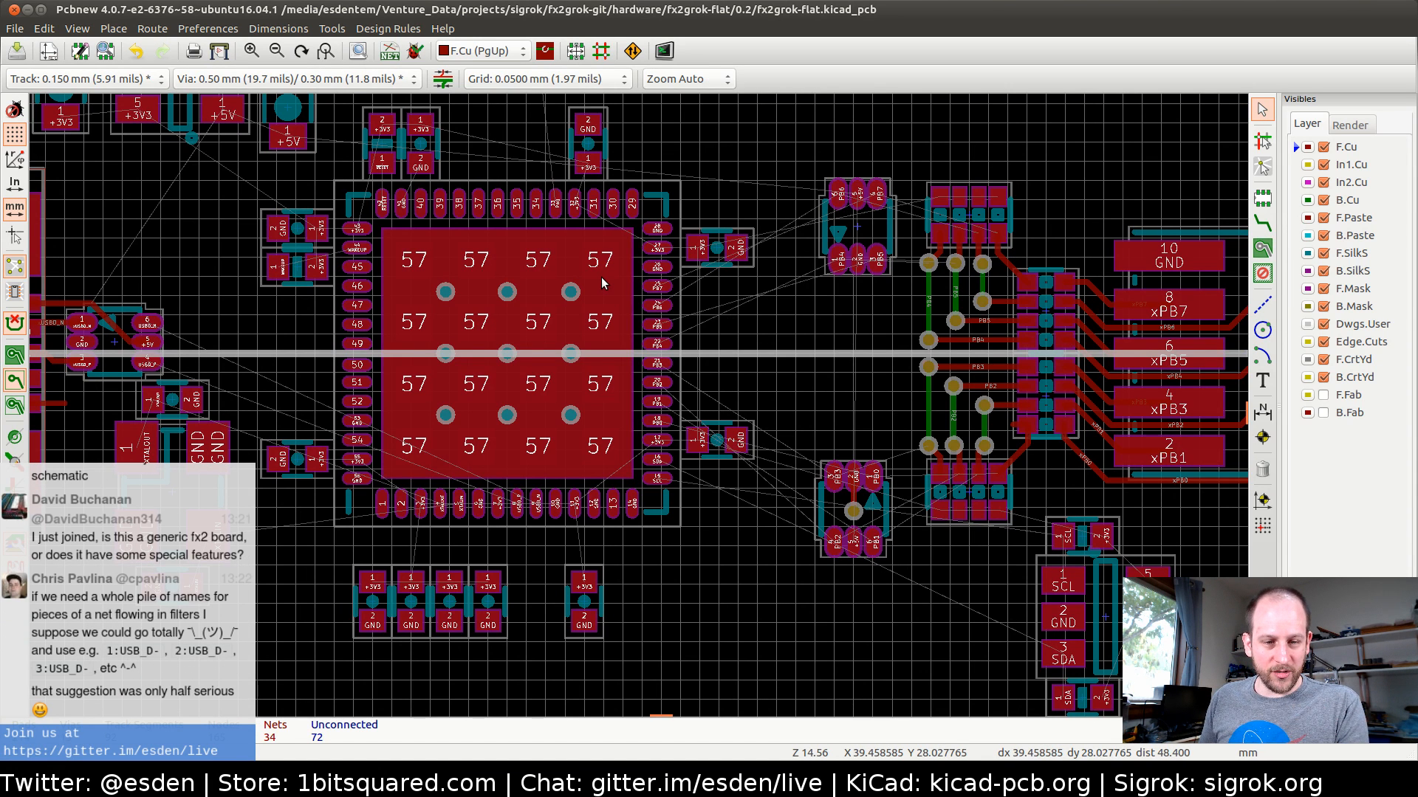
pyautogui.hotkey('alt', 'Tab')
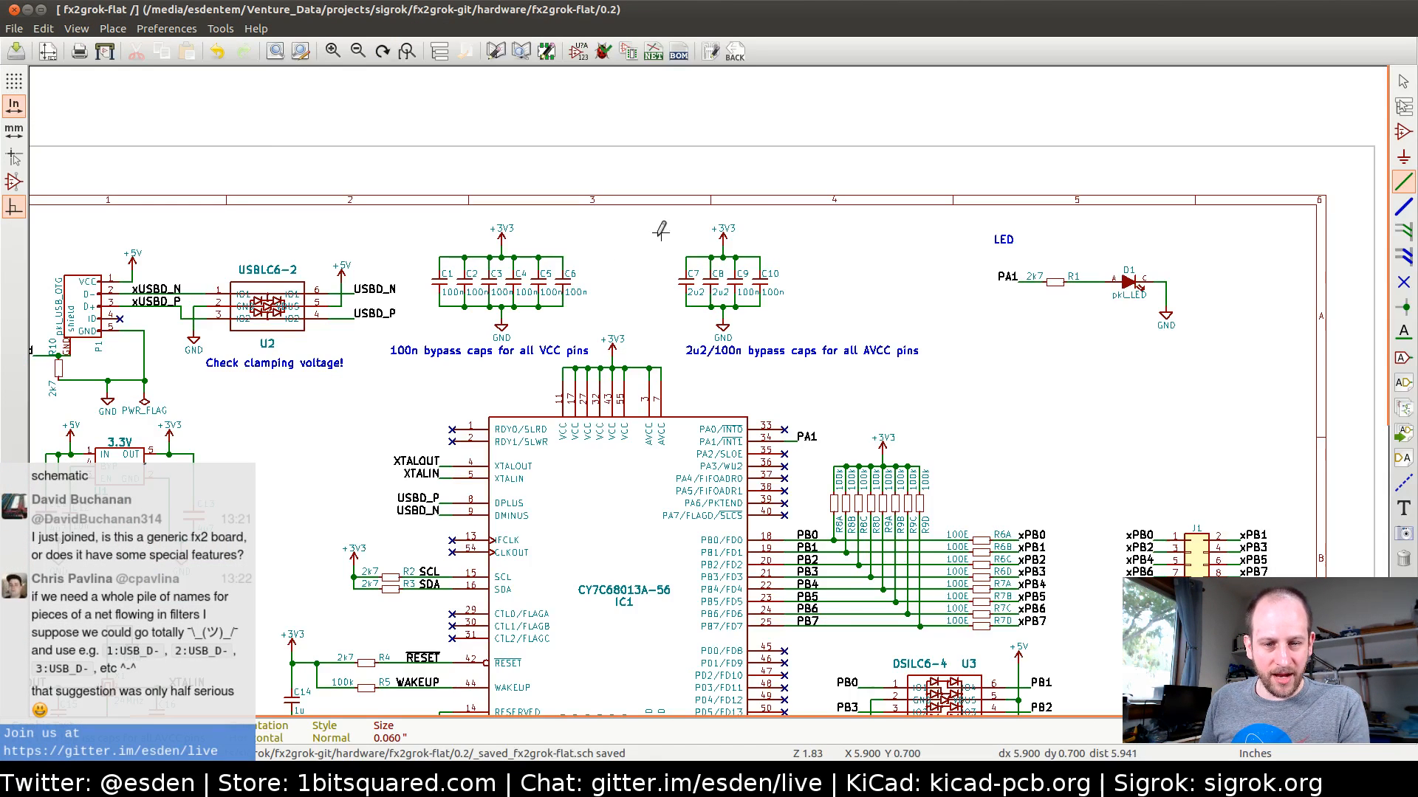
pyautogui.hotkey('alt', 'Tab')
pyautogui.press('Tab')
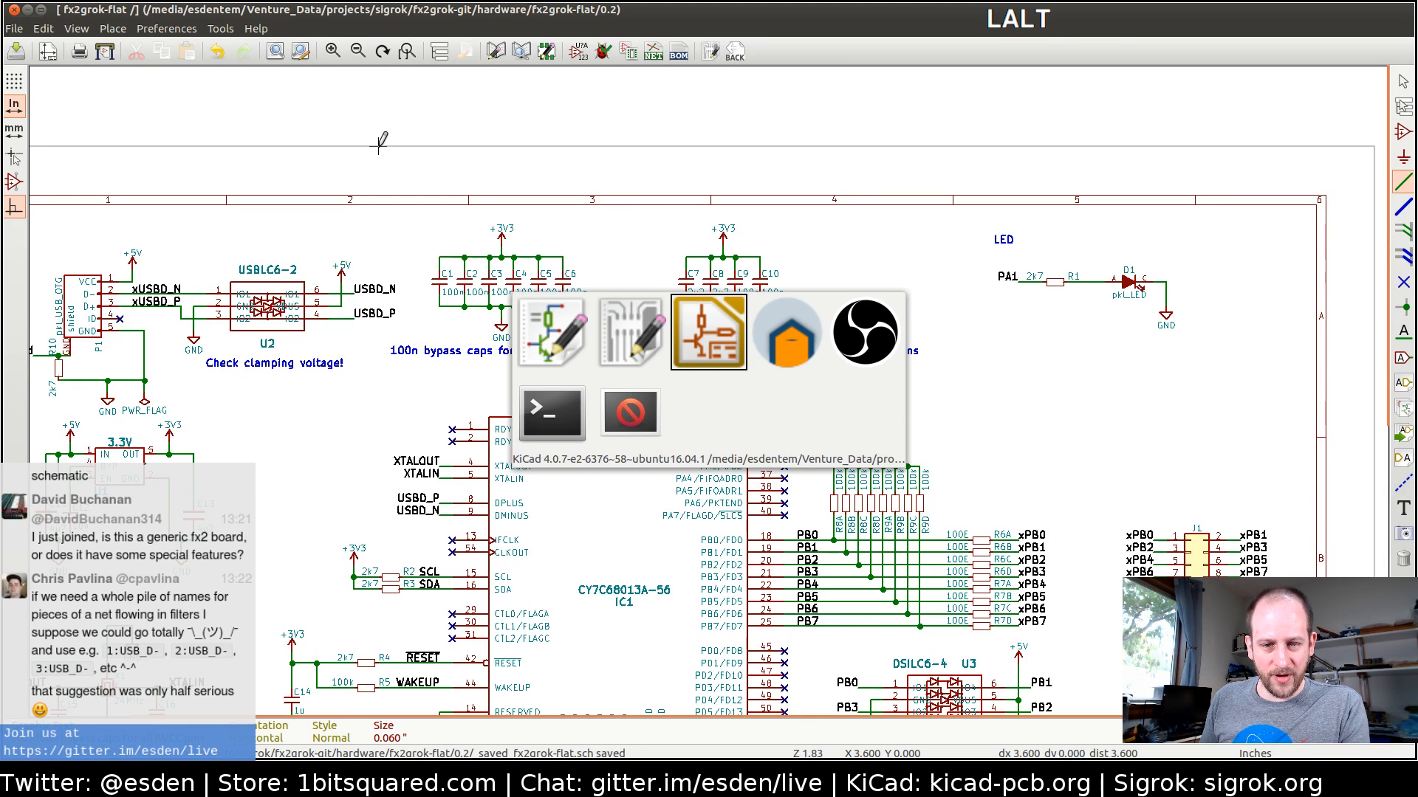
pyautogui.click(497, 52)
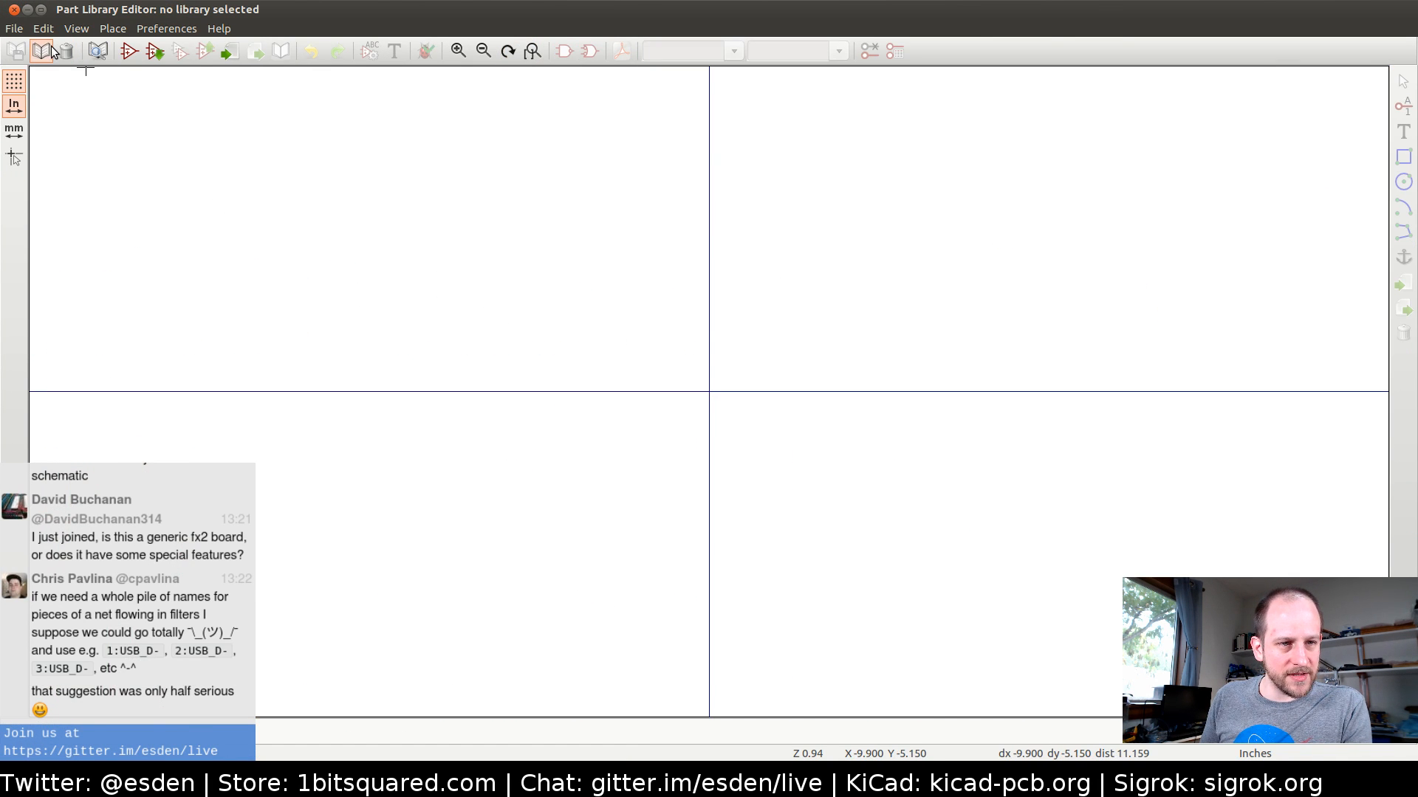
pyautogui.click(42, 50)
pyautogui.scroll(-10, 714, 394)
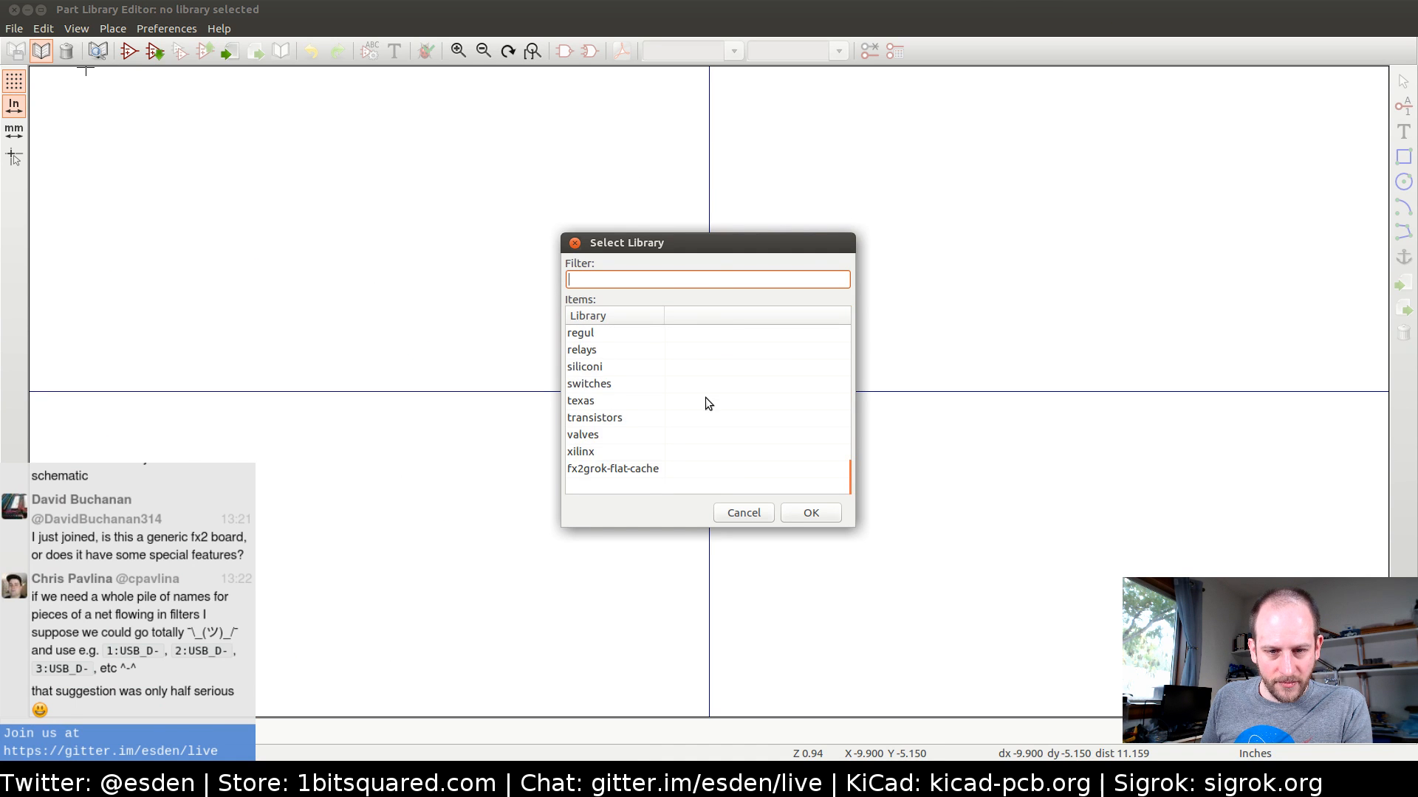
pyautogui.scroll(2, 705, 398)
pyautogui.scroll(2, 704, 399)
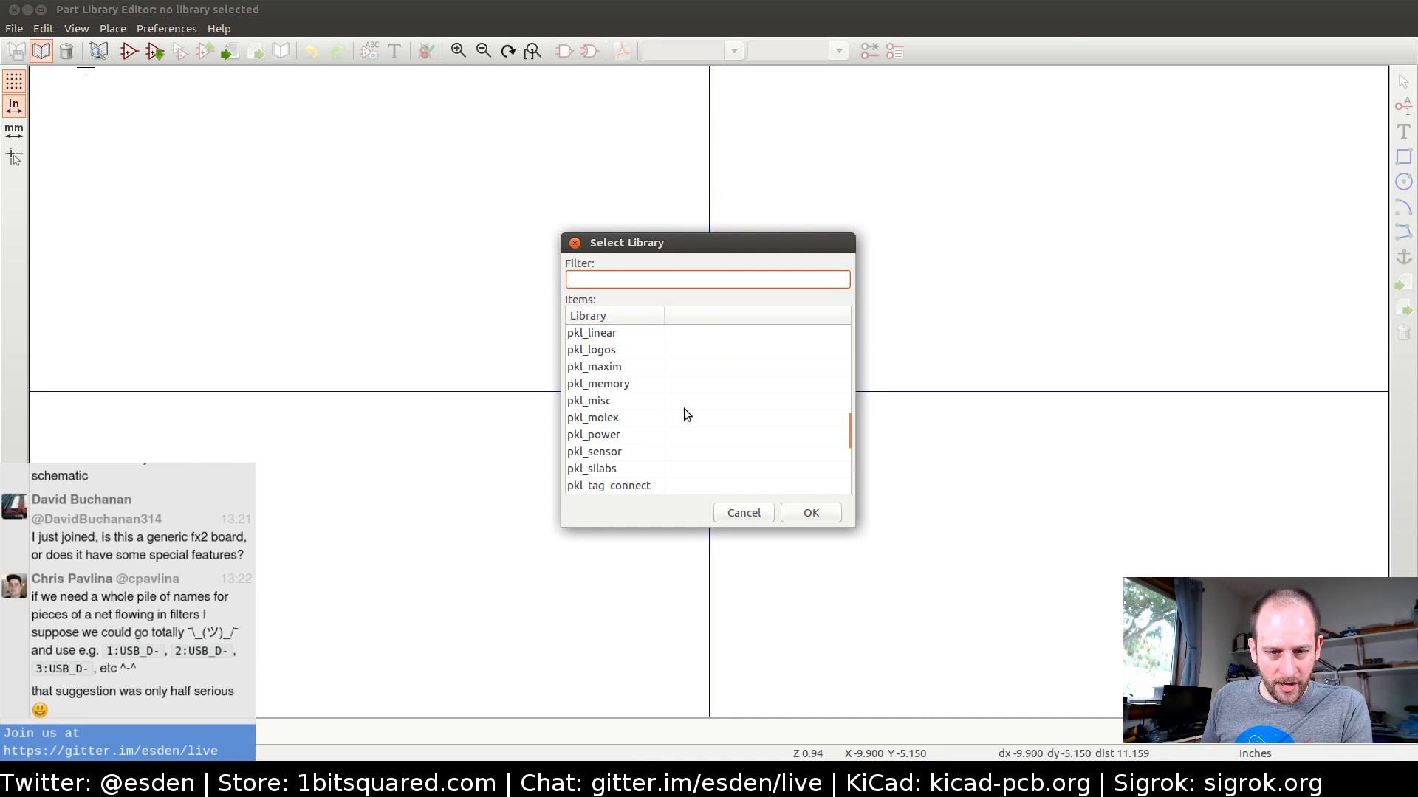
pyautogui.click(615, 468)
pyautogui.click(810, 513)
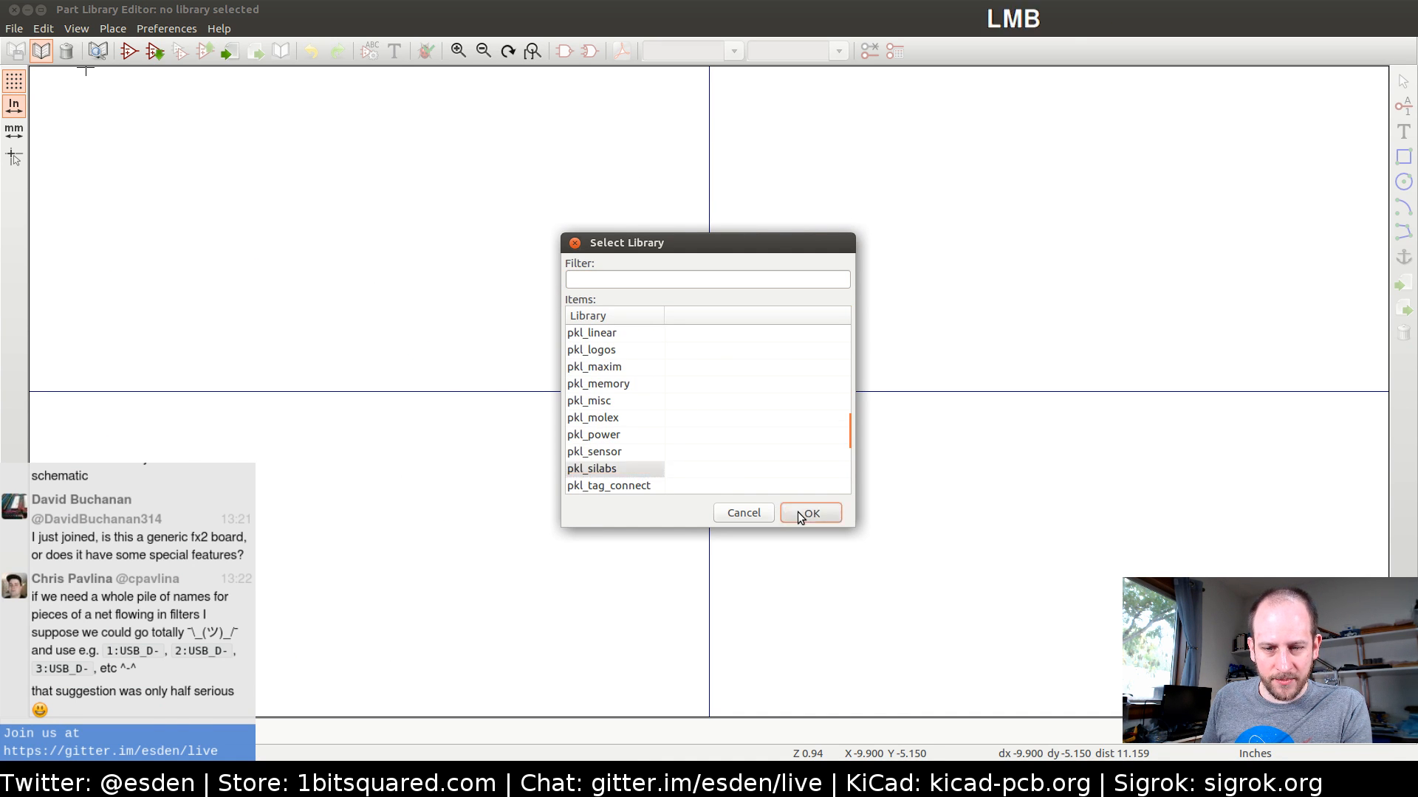
pyautogui.click(154, 59)
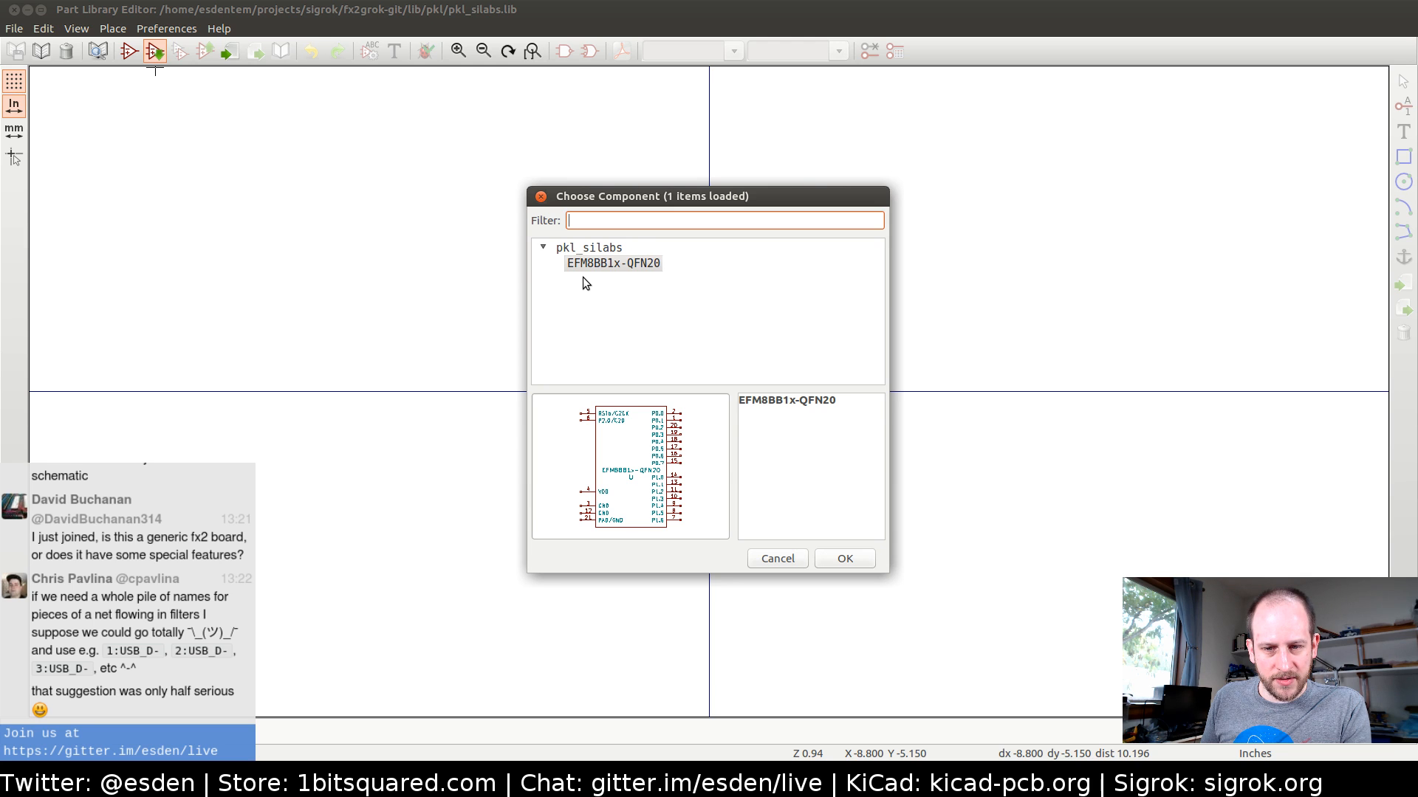
pyautogui.press('Escape')
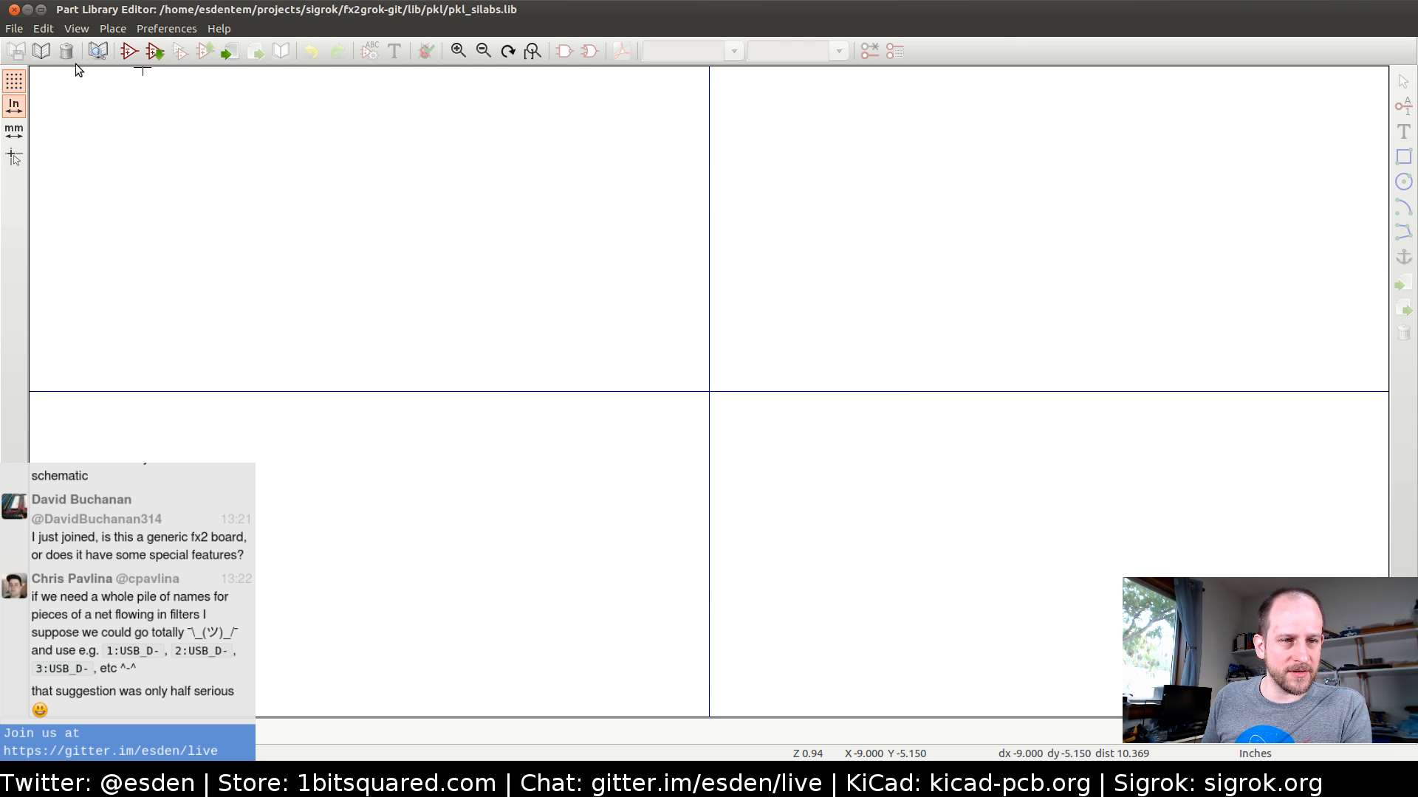
# Set pkl_cypress as the working library and load the CY7C68013A-56 component for editing
pyautogui.click(42, 51)
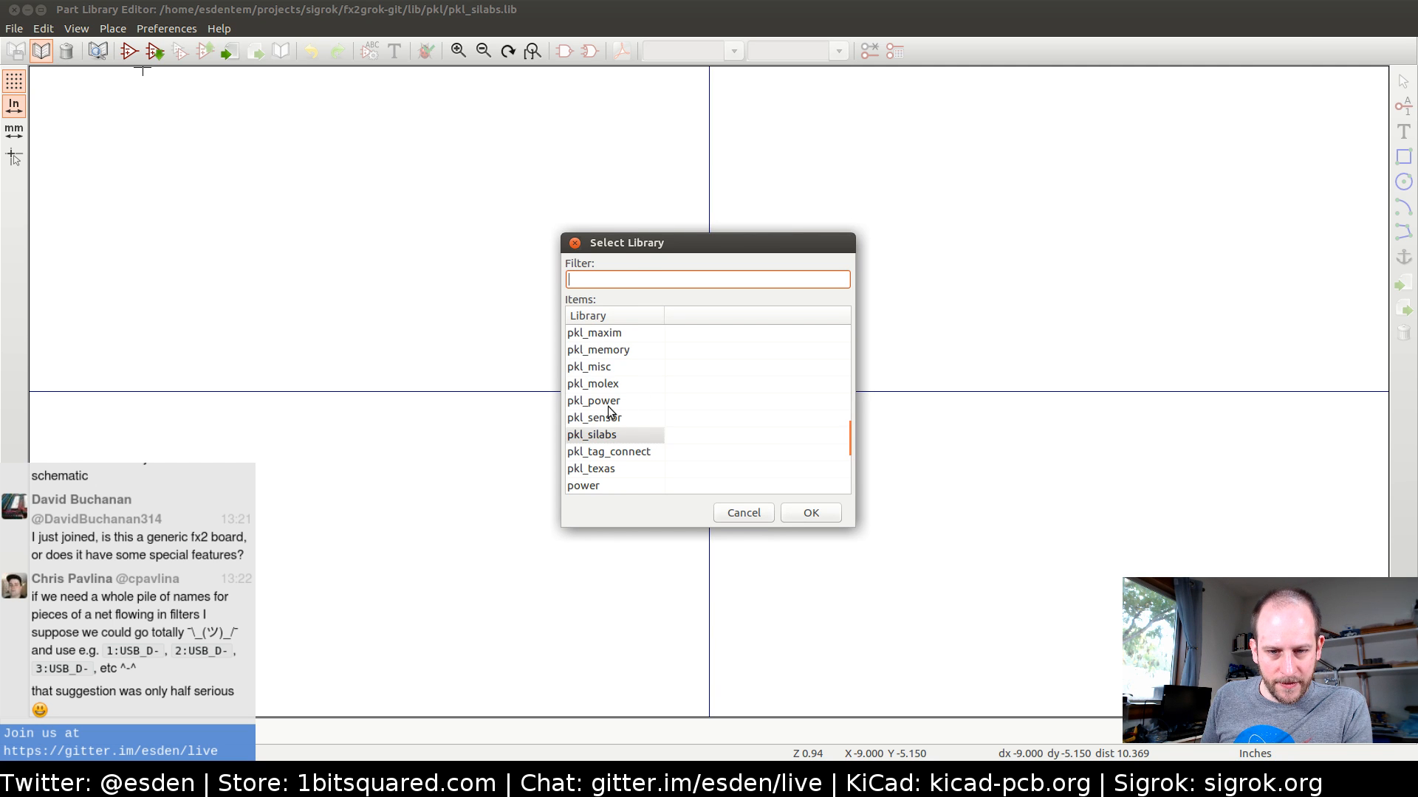
pyautogui.scroll(3, 626, 396)
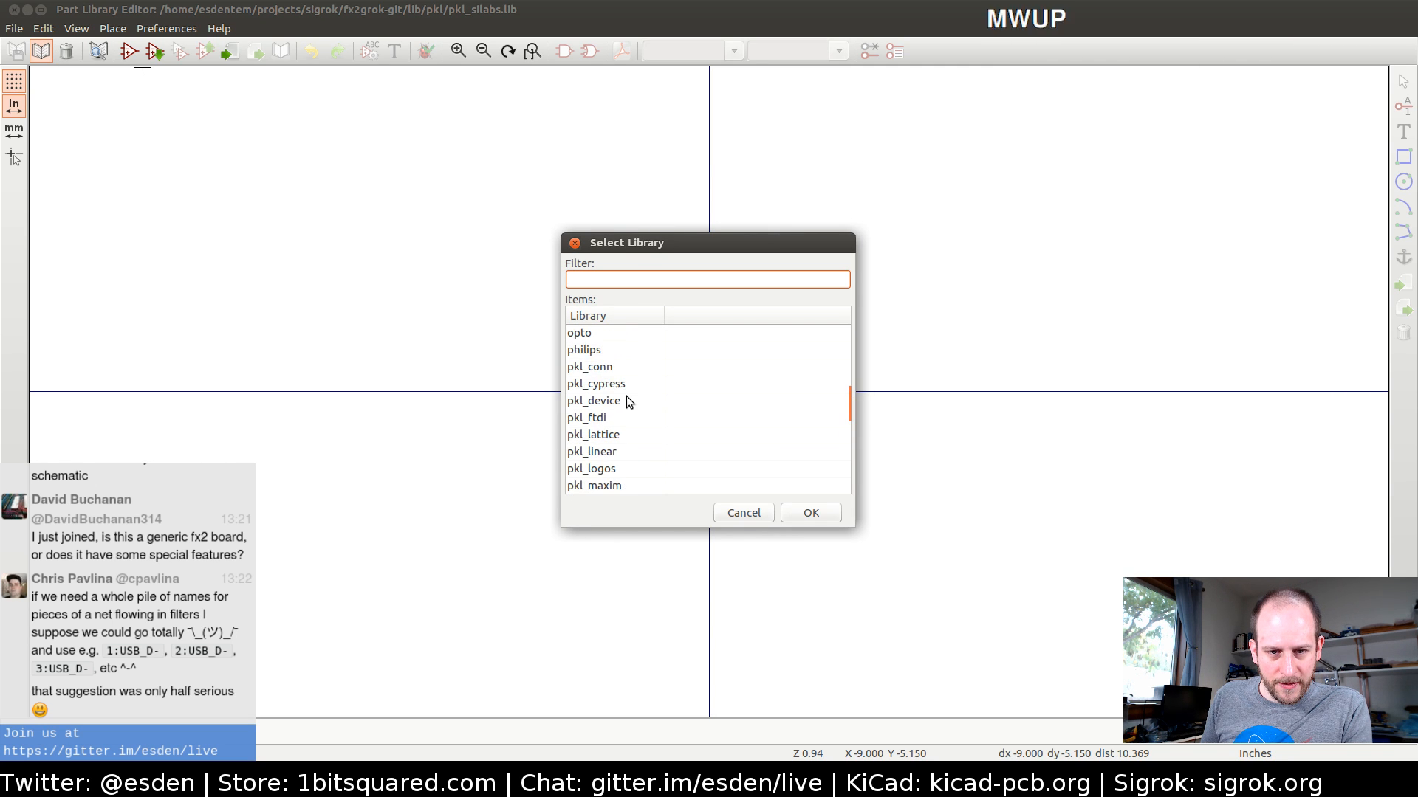
pyautogui.click(613, 384)
pyautogui.doubleClick(613, 385)
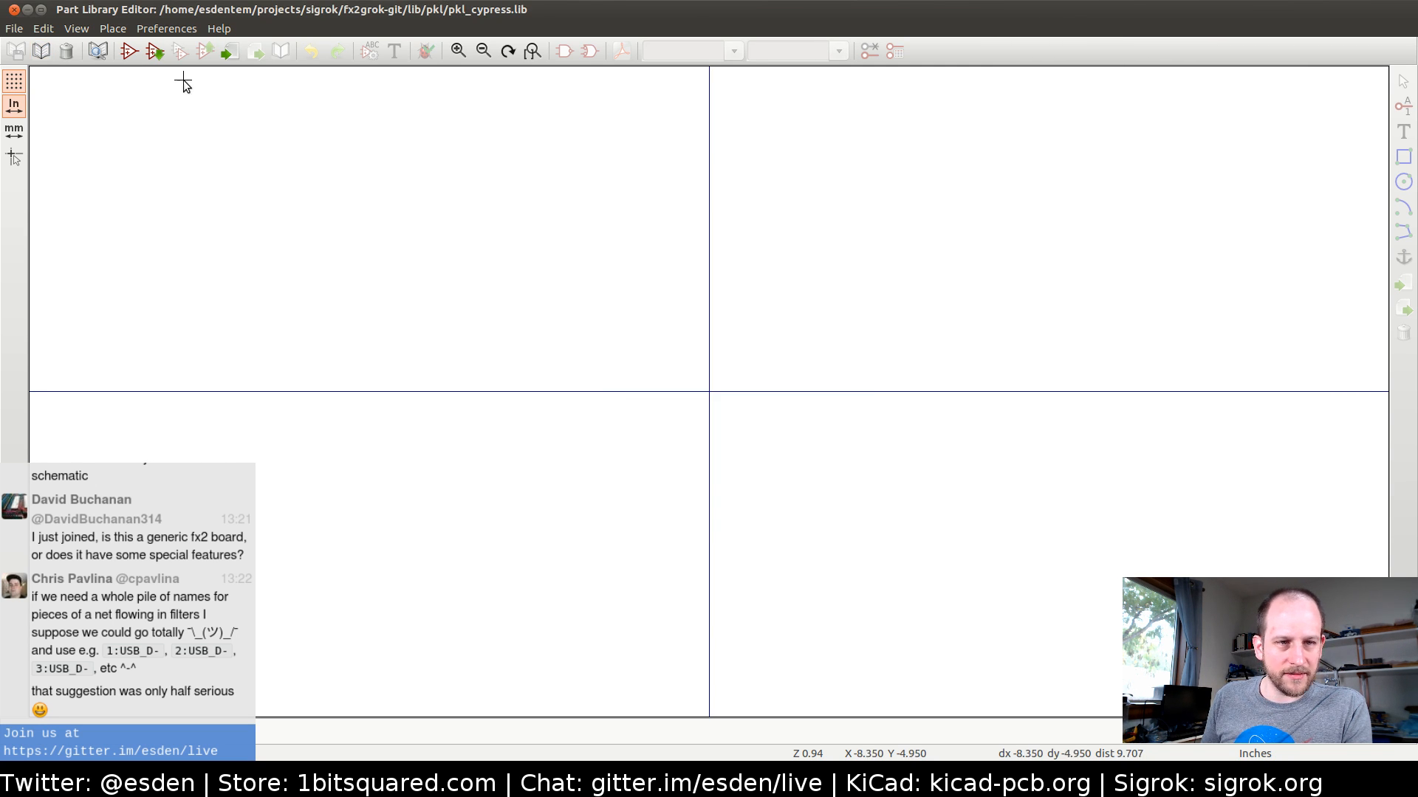
pyautogui.click(154, 51)
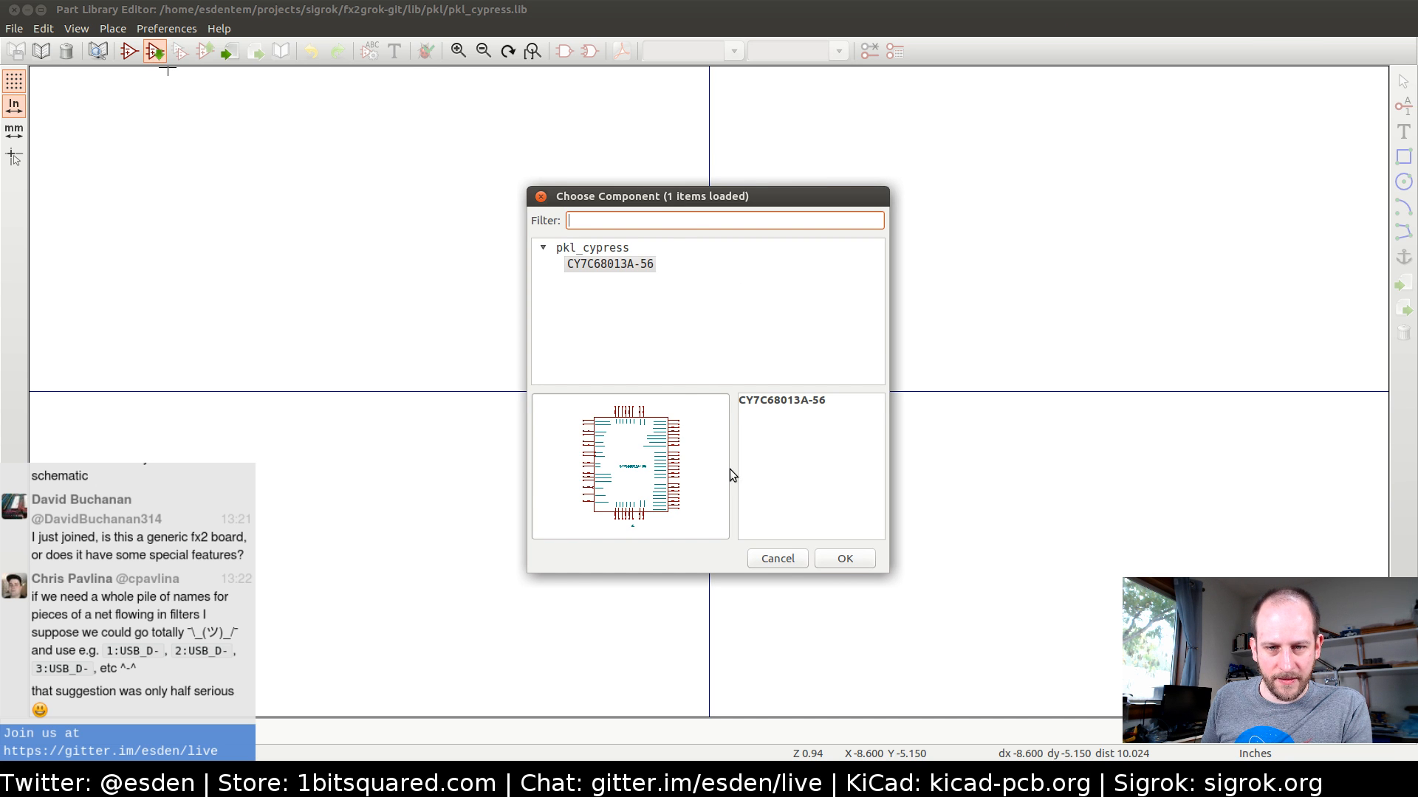
pyautogui.click(849, 561)
# Add a passive pin named PAD with number 57 on the component's lower edge, upright and just right of the AGND pins
pyautogui.moveTo(762, 506); pyautogui.dragTo(527, 436, button='middle')
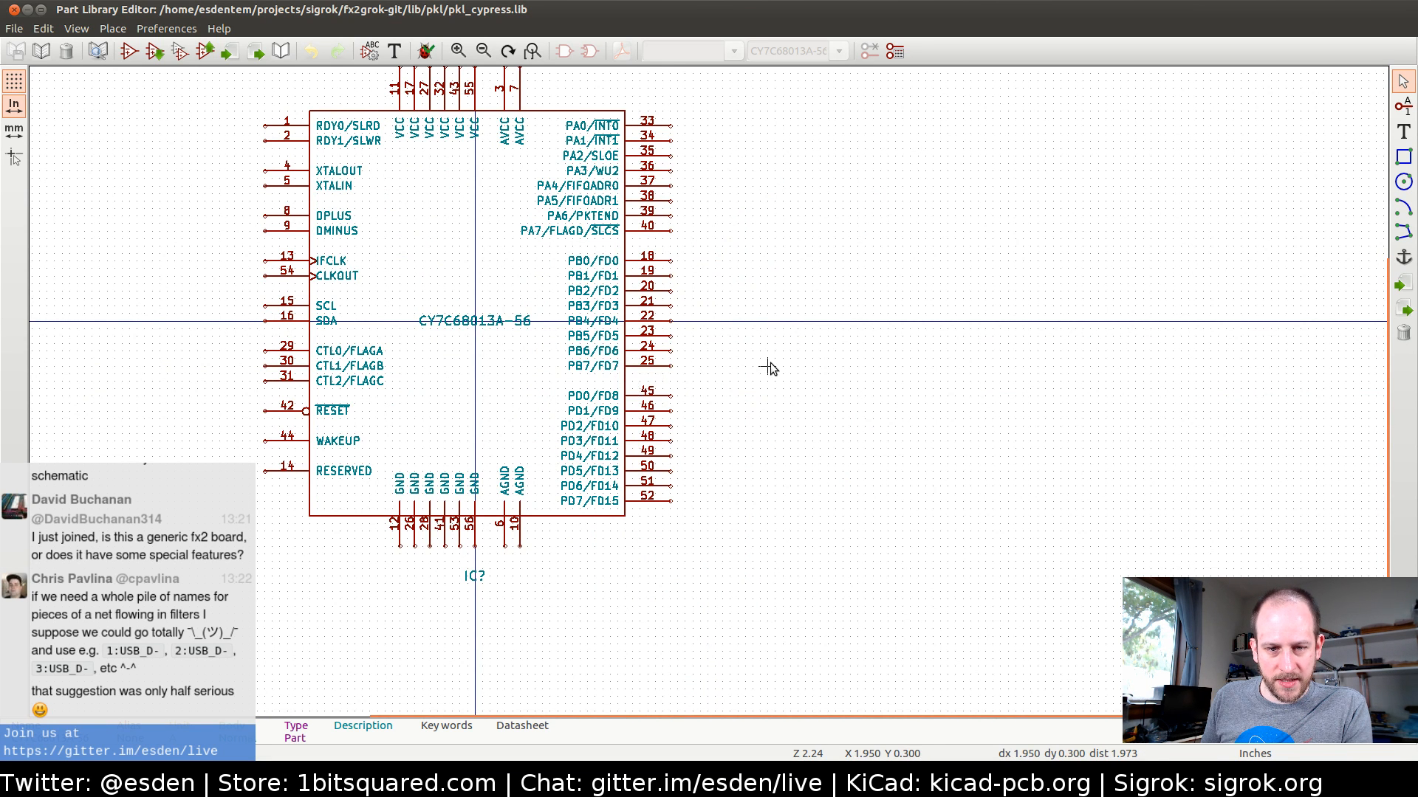
pyautogui.click(1403, 106)
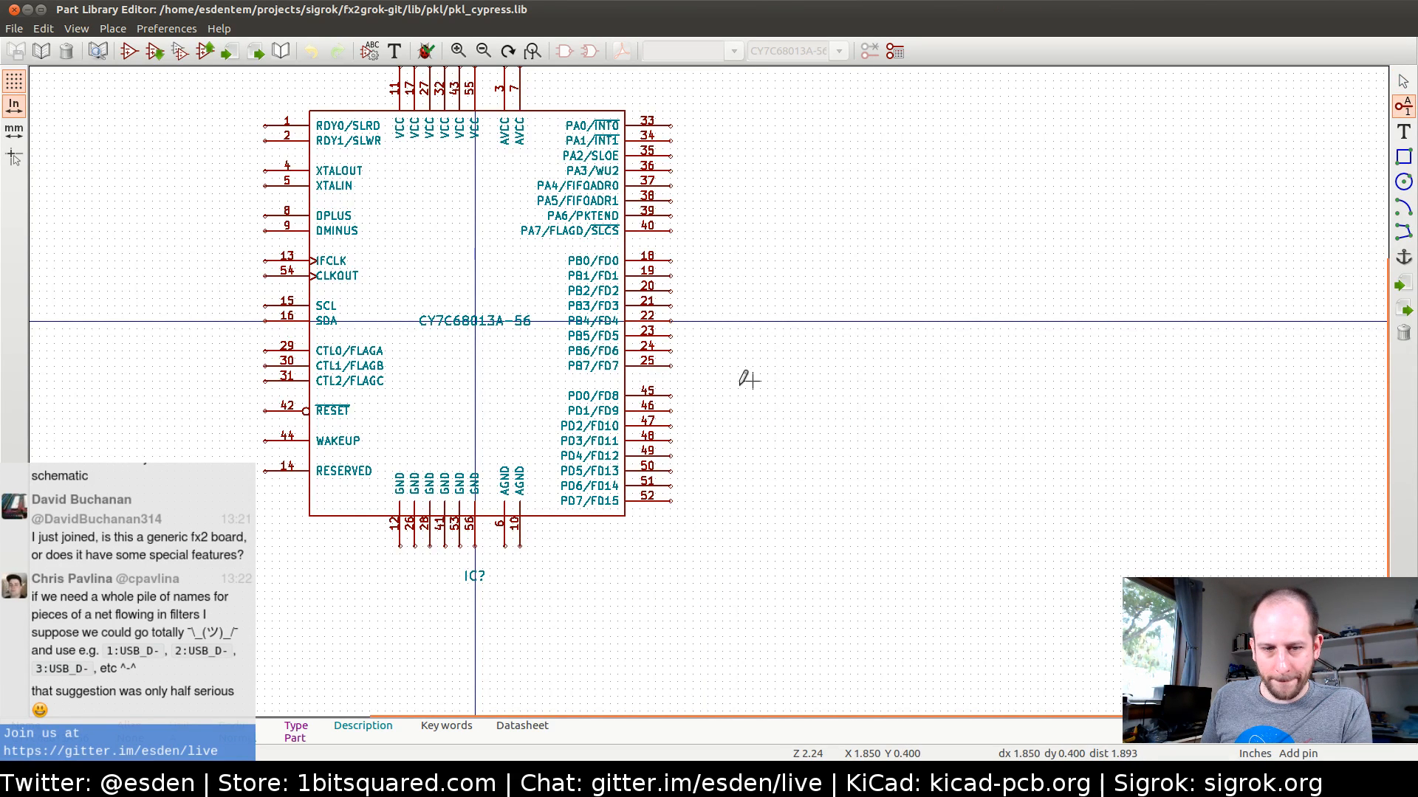
pyautogui.click(535, 545)
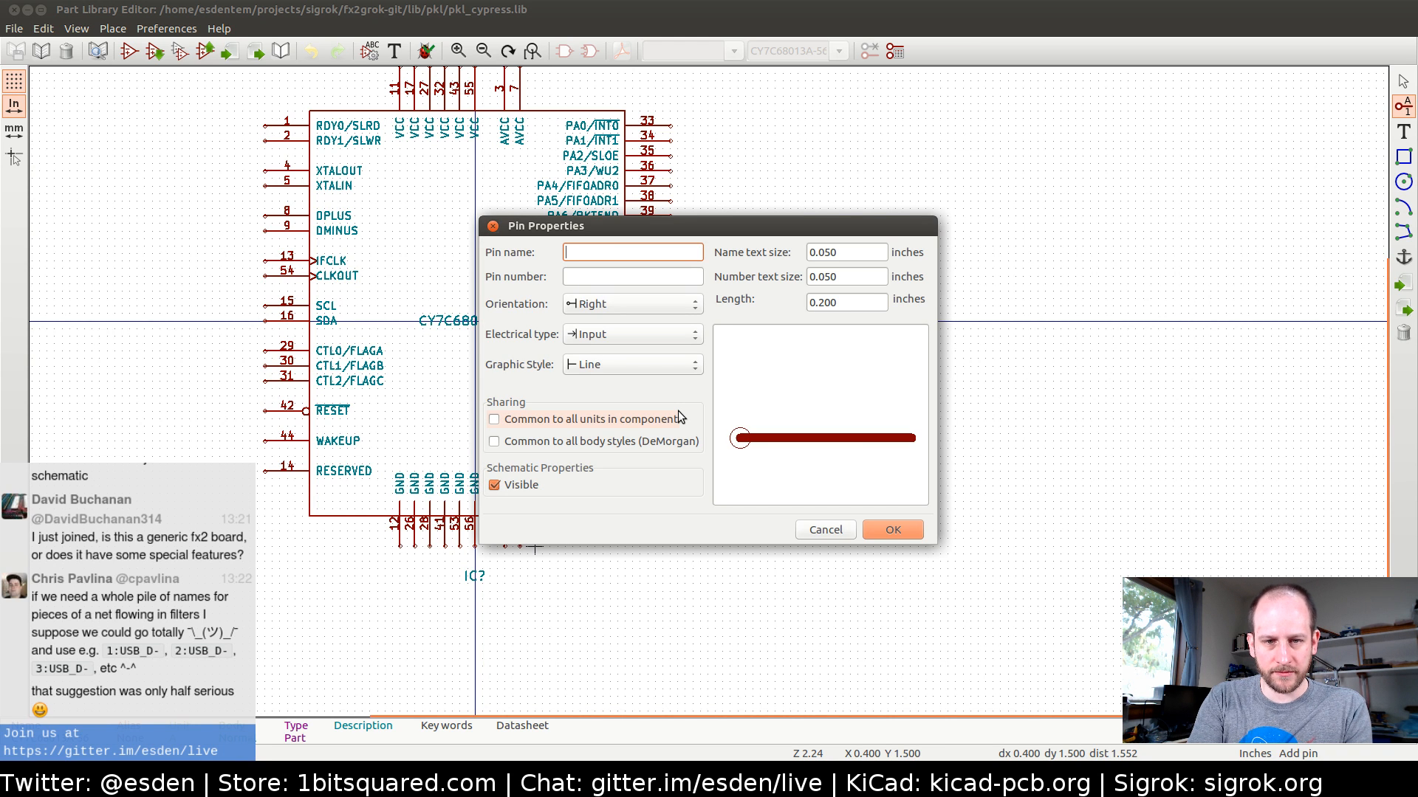
pyautogui.write('PAD')
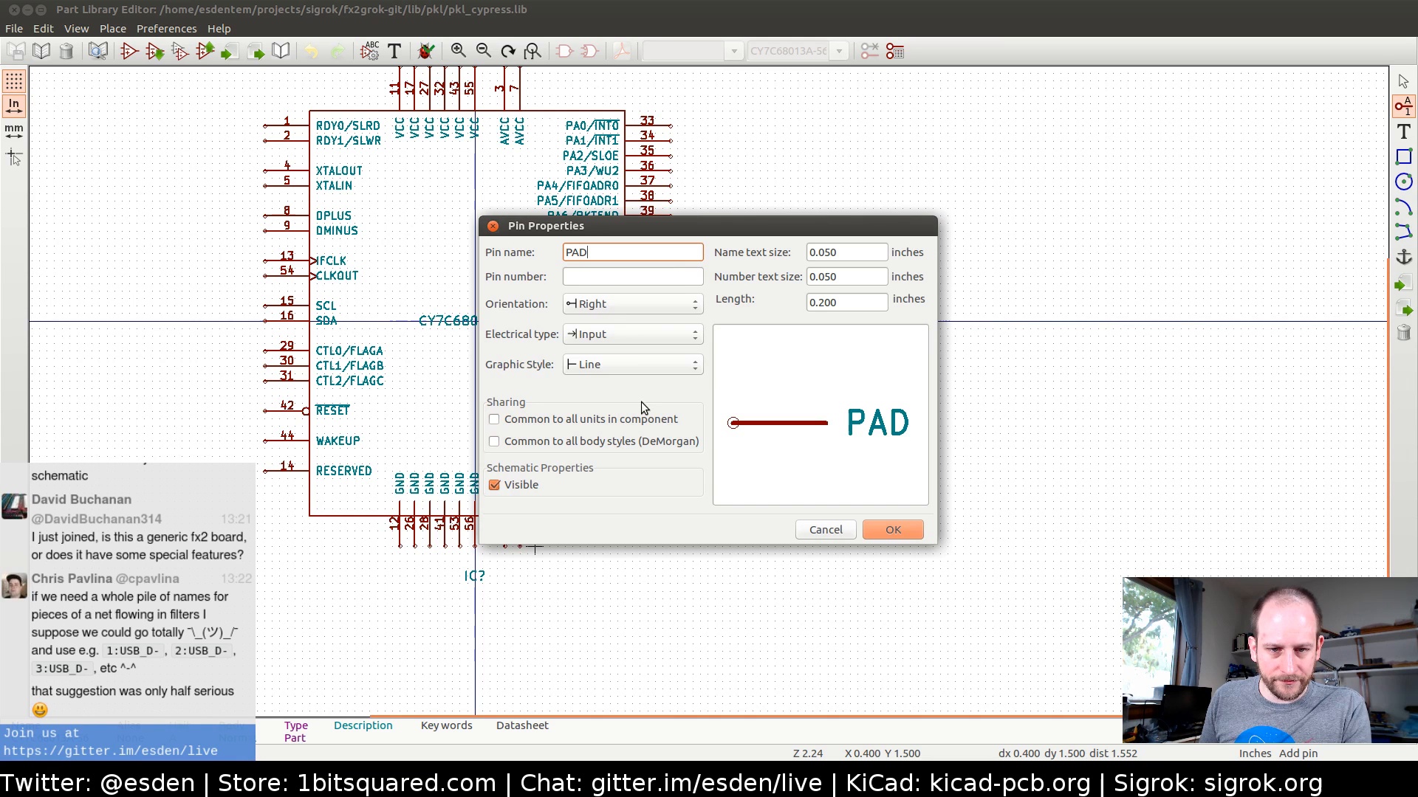
pyautogui.click(586, 278)
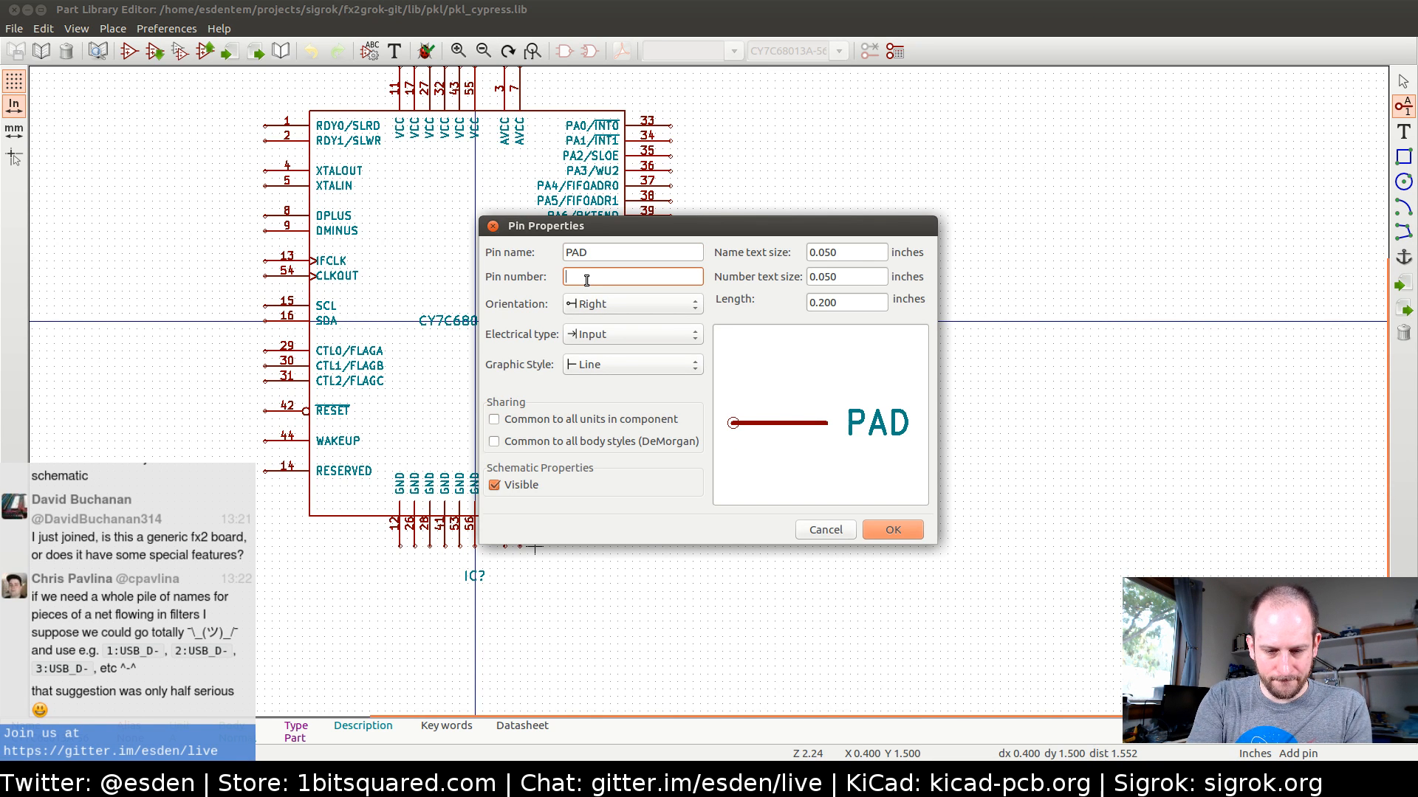
pyautogui.write('57')
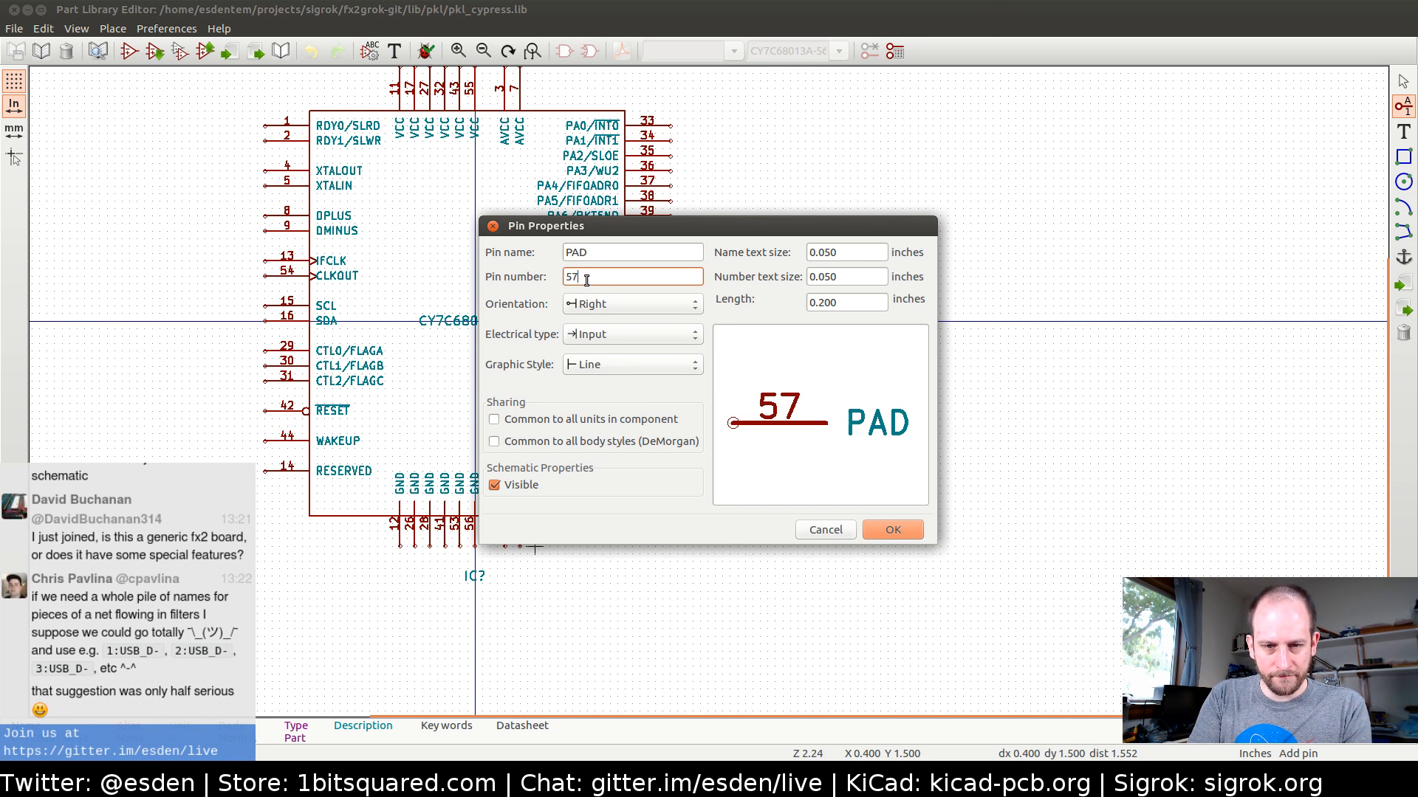
pyautogui.click(603, 341)
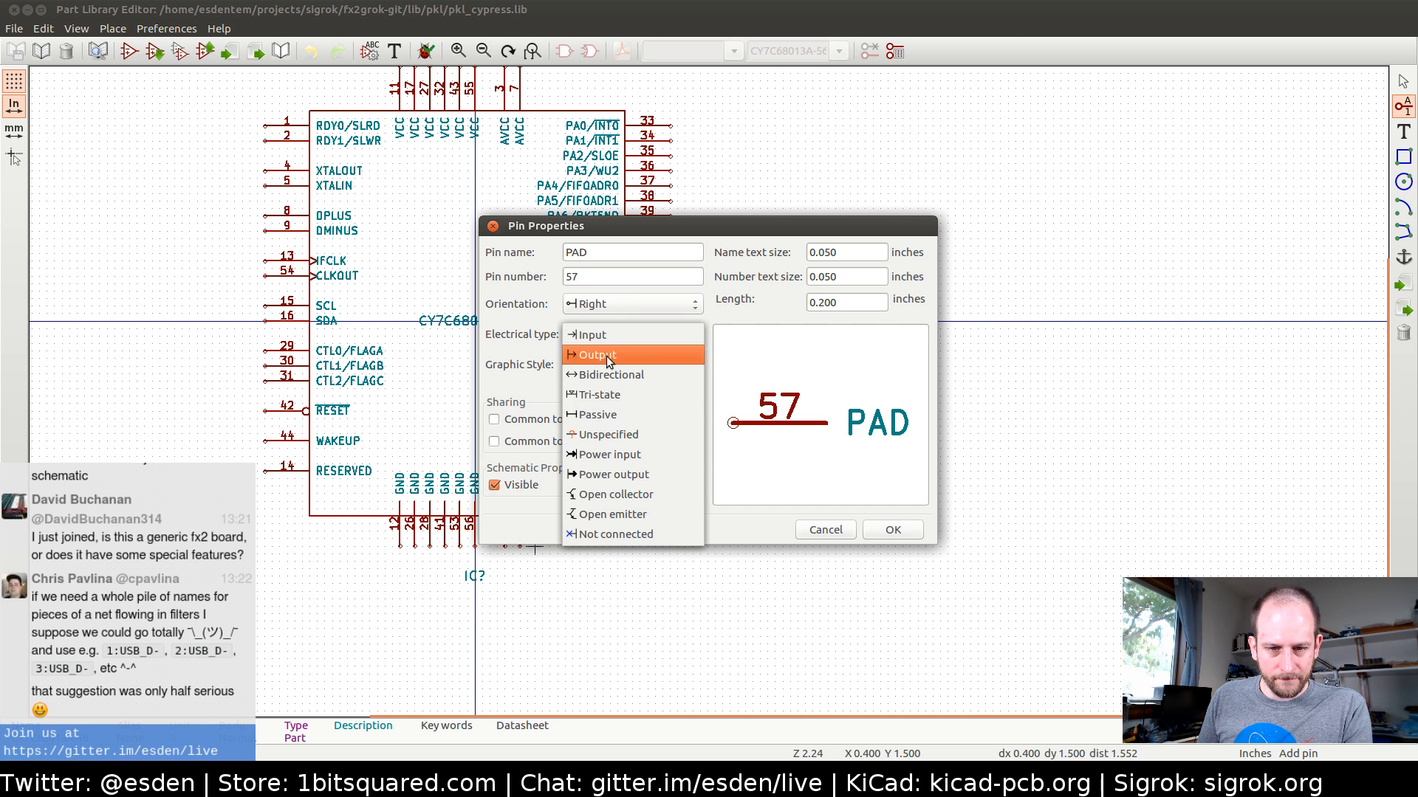
pyautogui.click(604, 415)
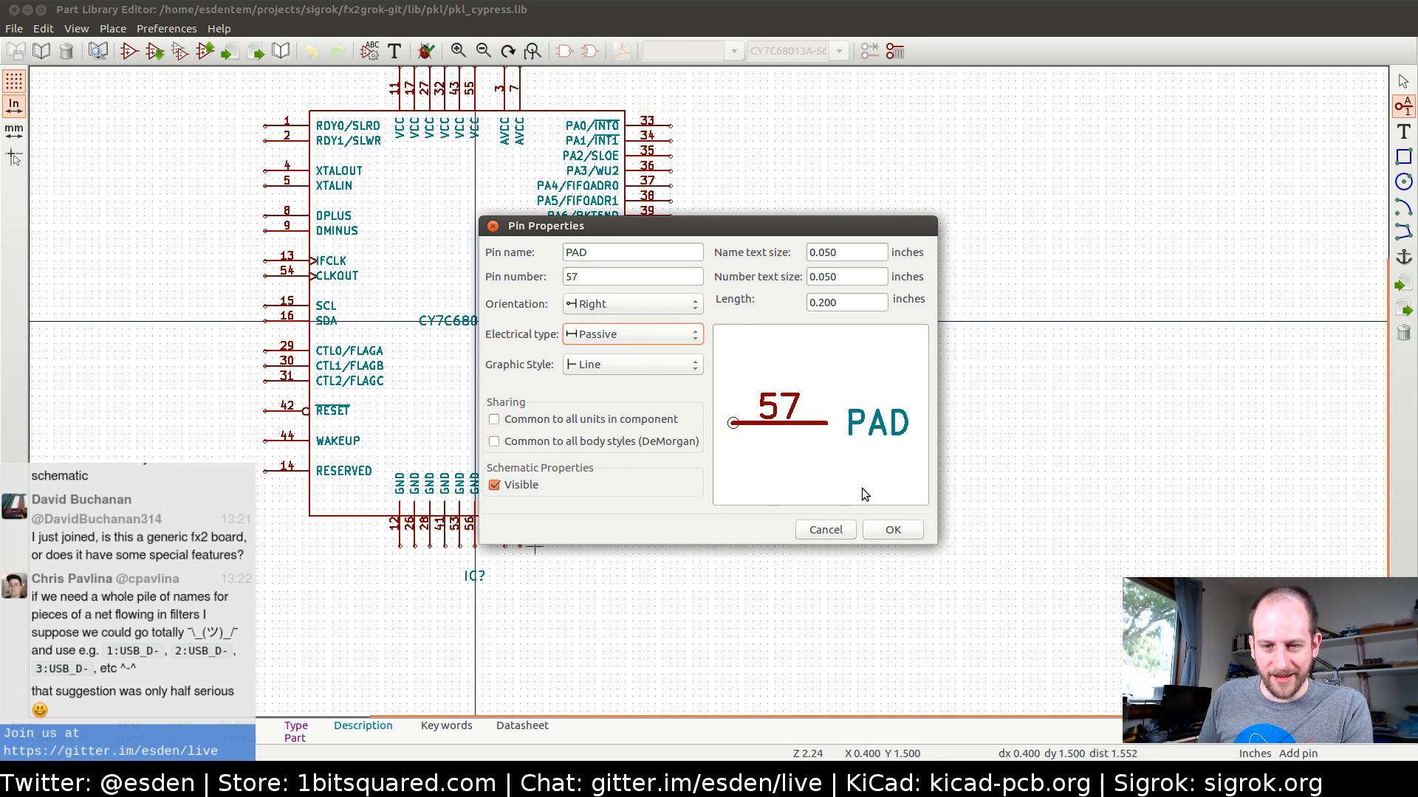
pyautogui.click(892, 531)
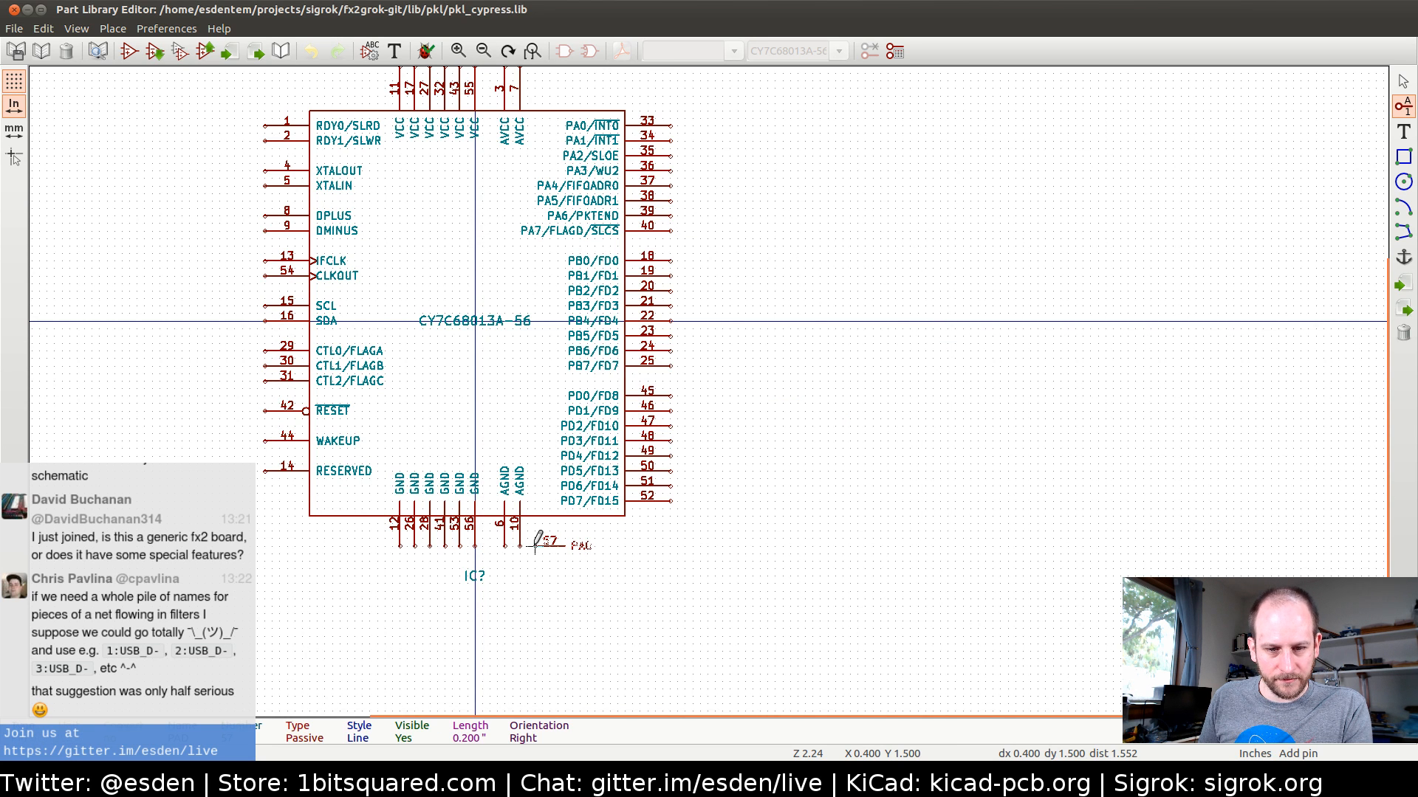
pyautogui.press('r')
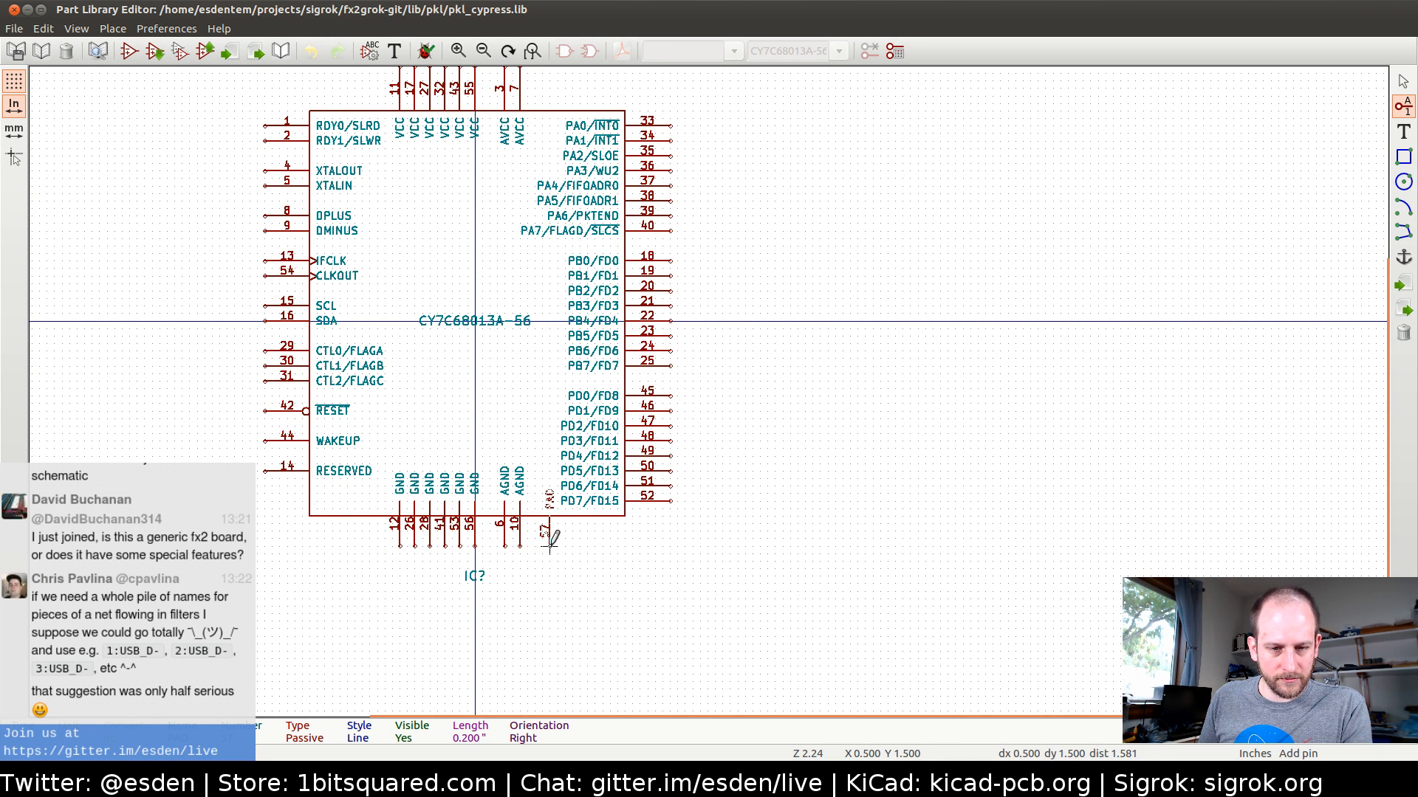
pyautogui.click(550, 547)
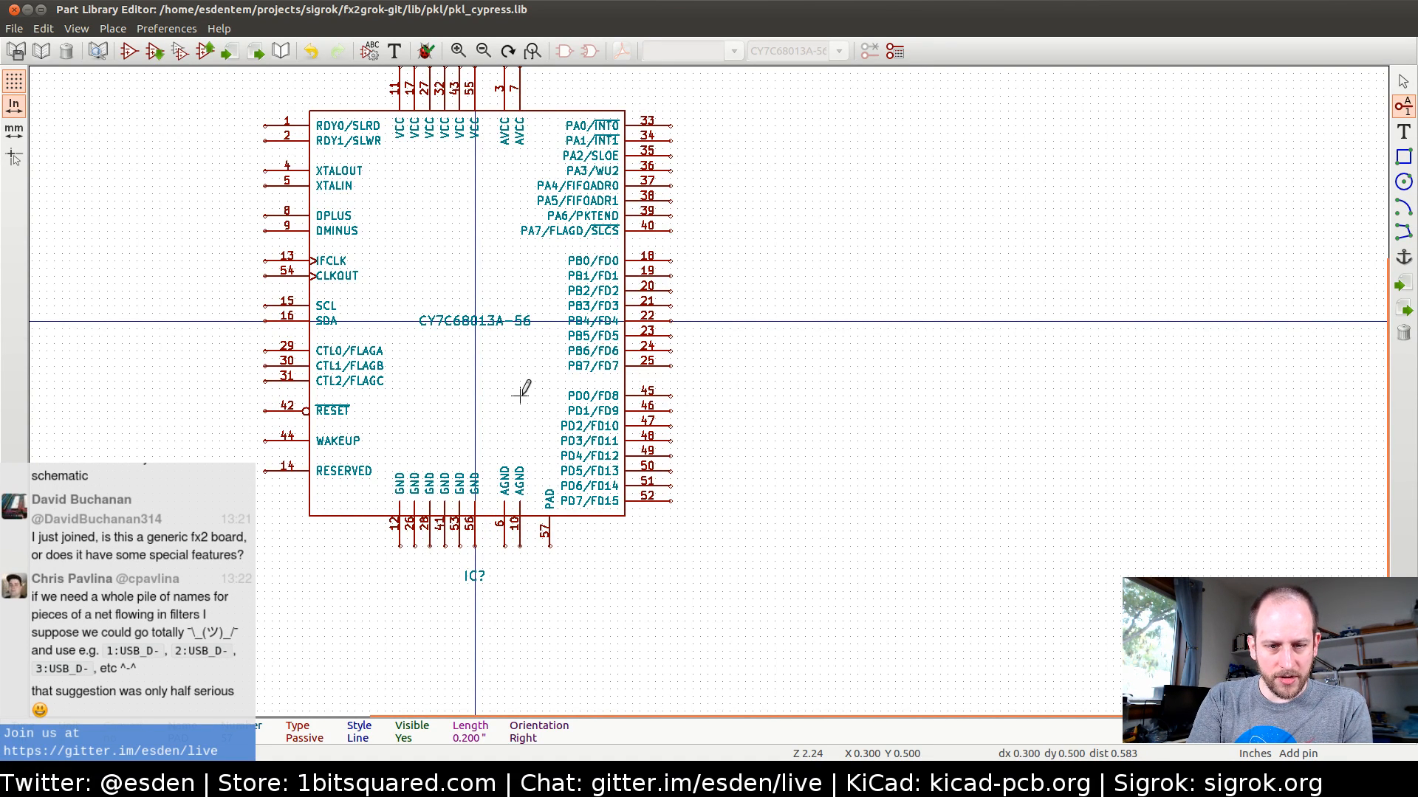
# Save the component changes to the pkl_cypress library file
pyautogui.press('ctrl')
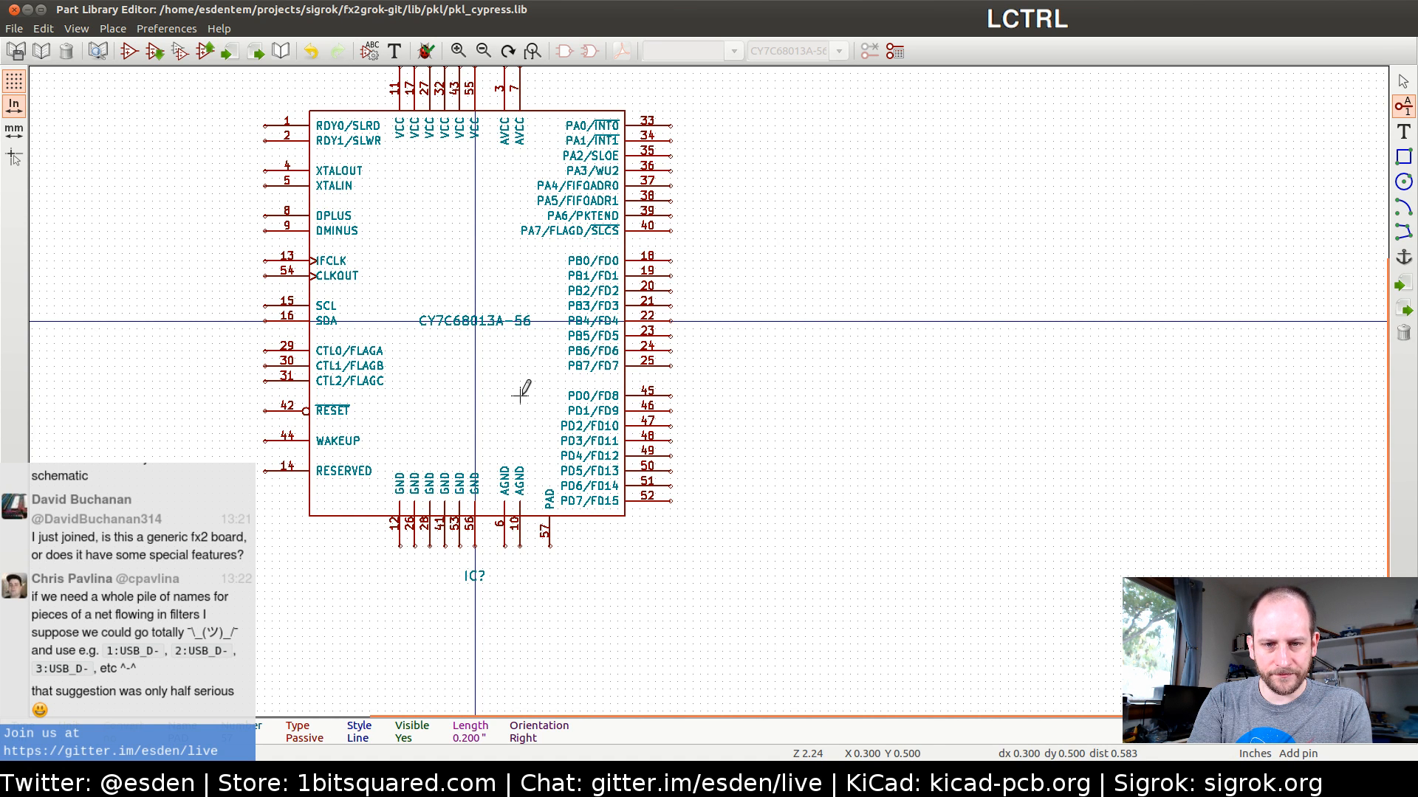
pyautogui.hotkey('ctrl', 's')
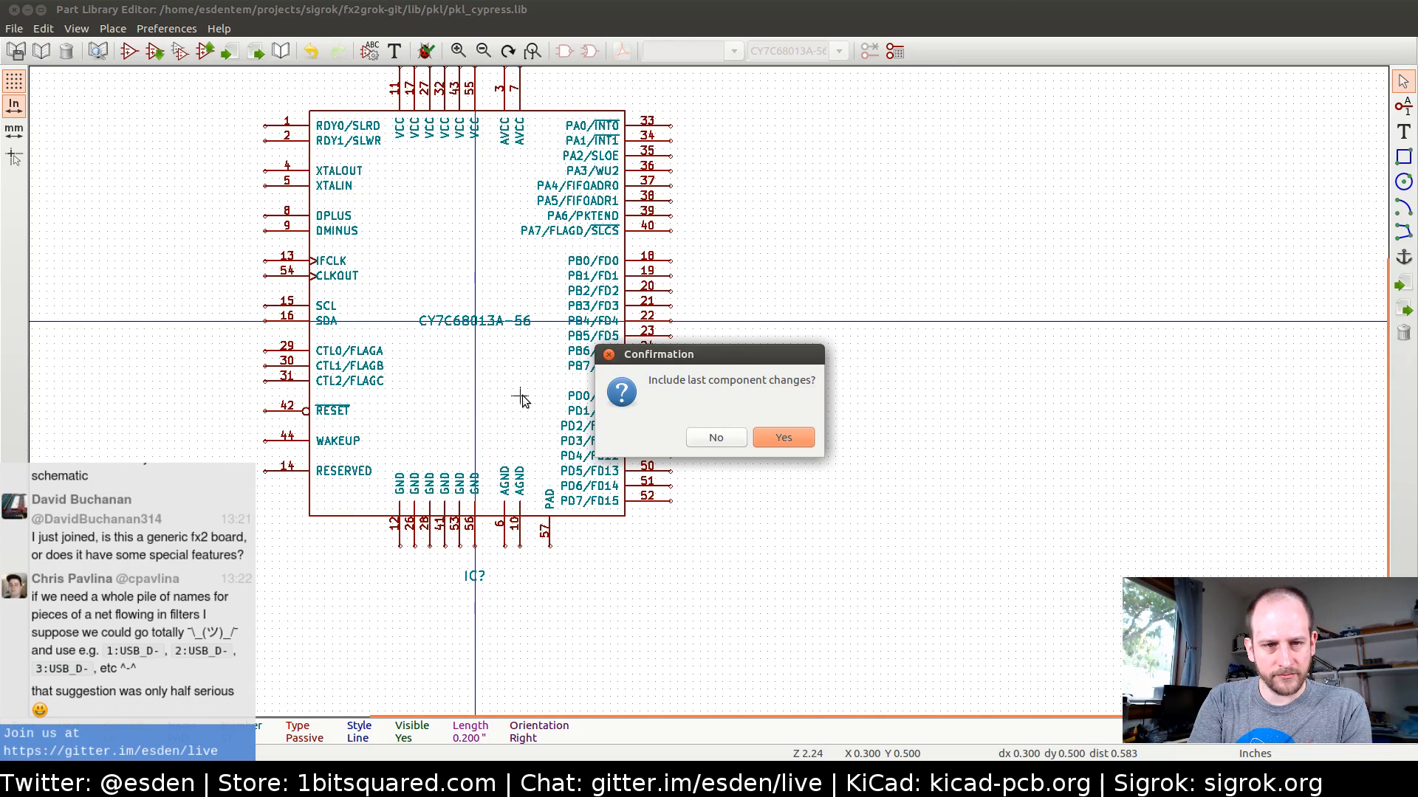
pyautogui.press('Return')
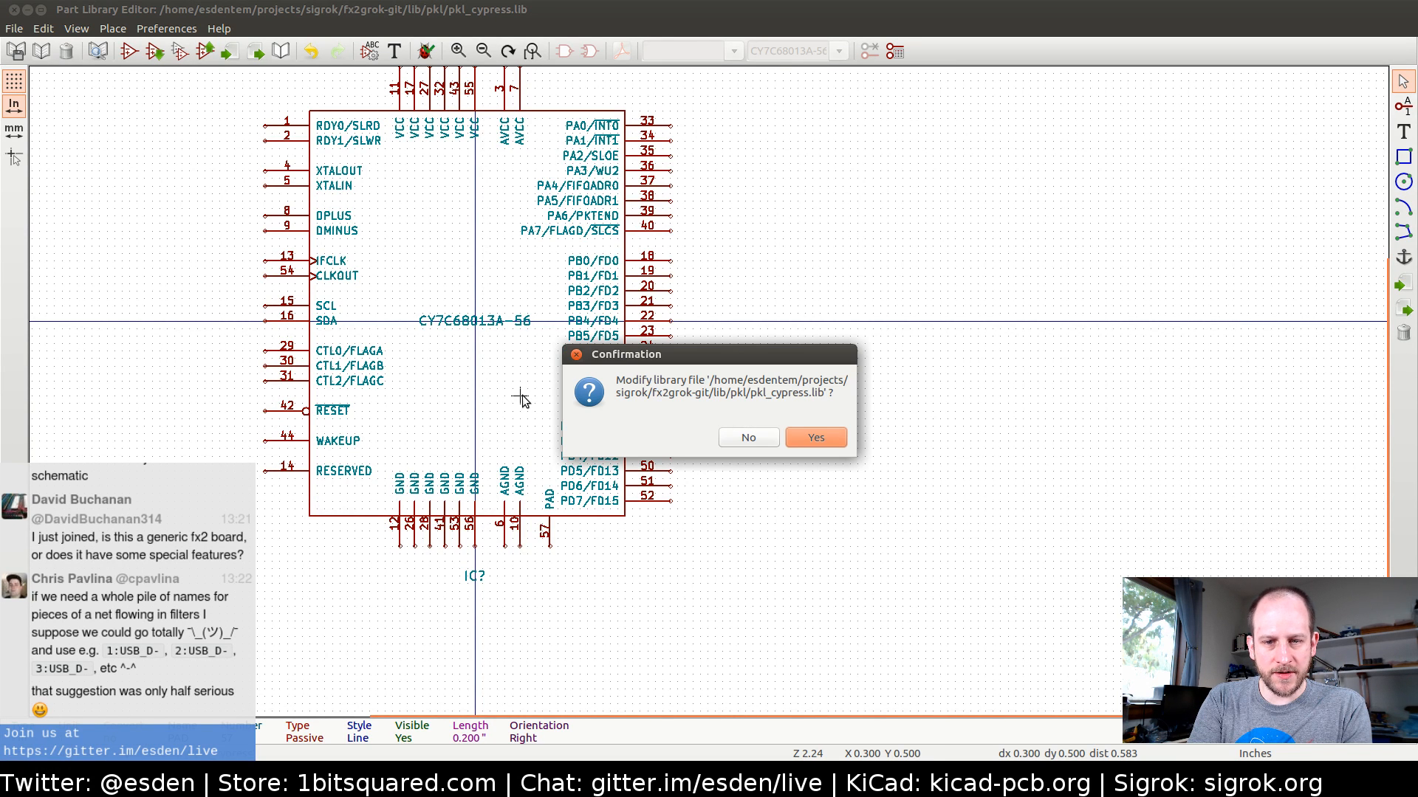
pyautogui.press('Return')
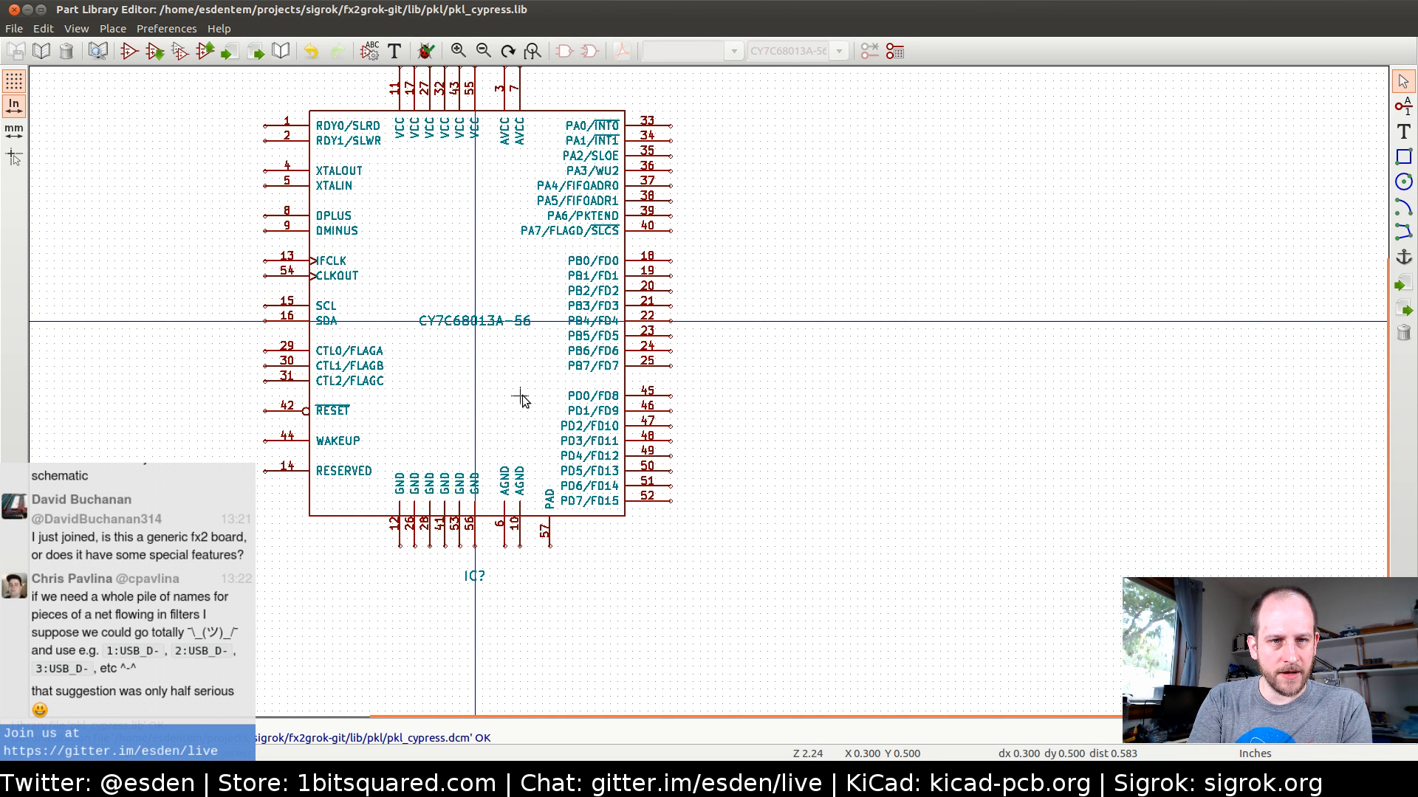
# Switch to the schematic and wire PAD pin 57 of IC1 to the GND line joining the AGND pins
pyautogui.hotkey('alt', 'Tab')
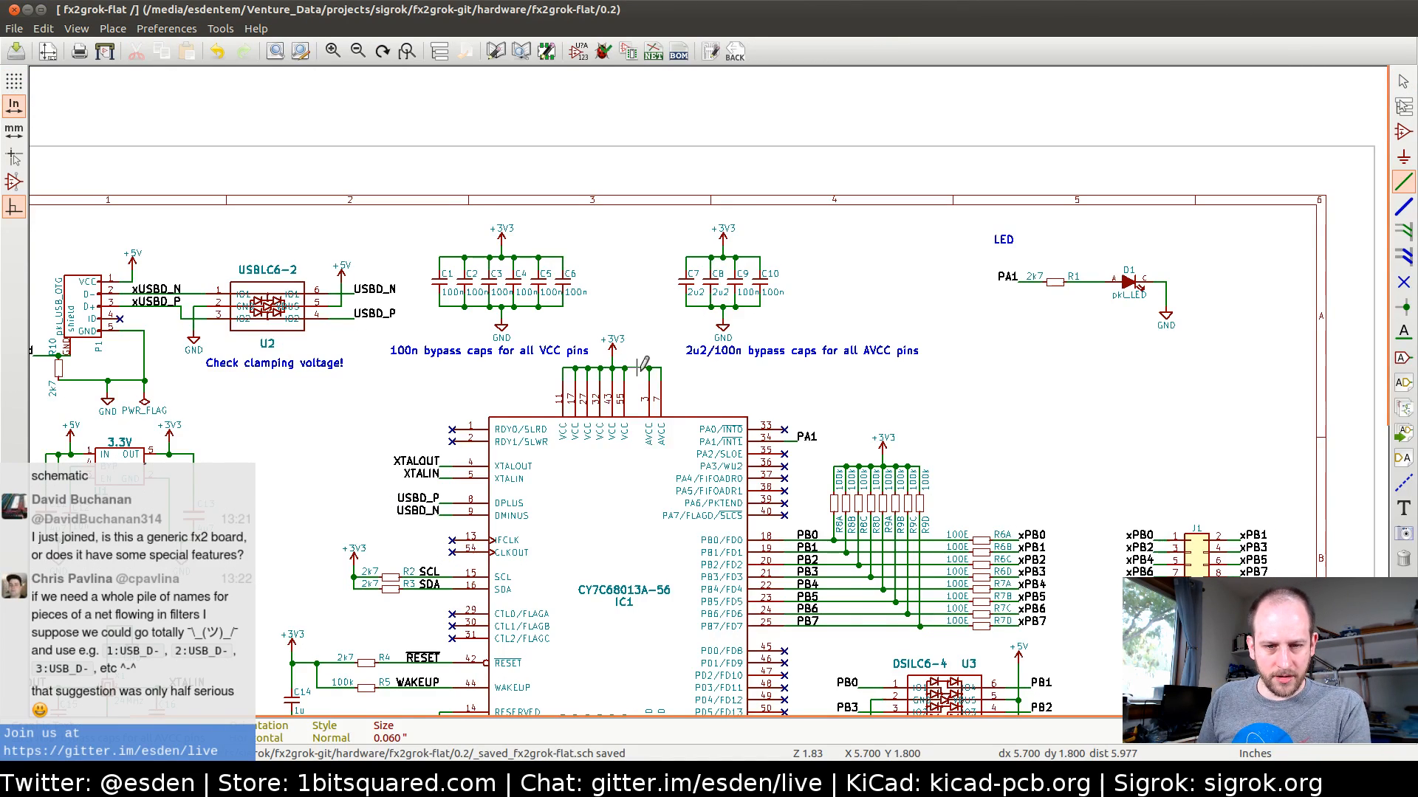
pyautogui.moveTo(664, 573); pyautogui.dragTo(658, 293, button='middle')
pyautogui.scroll(2, 692, 483)
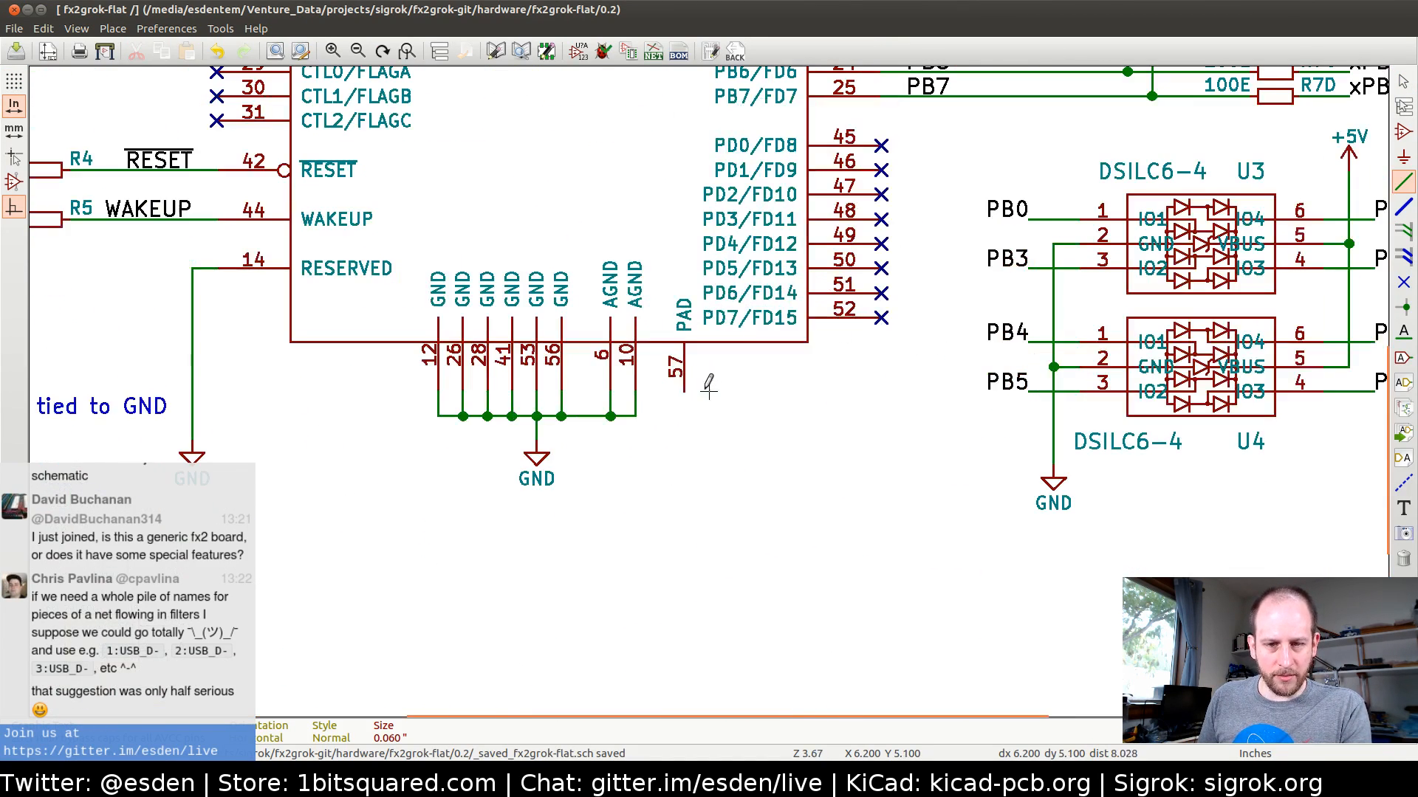
pyautogui.press('w')
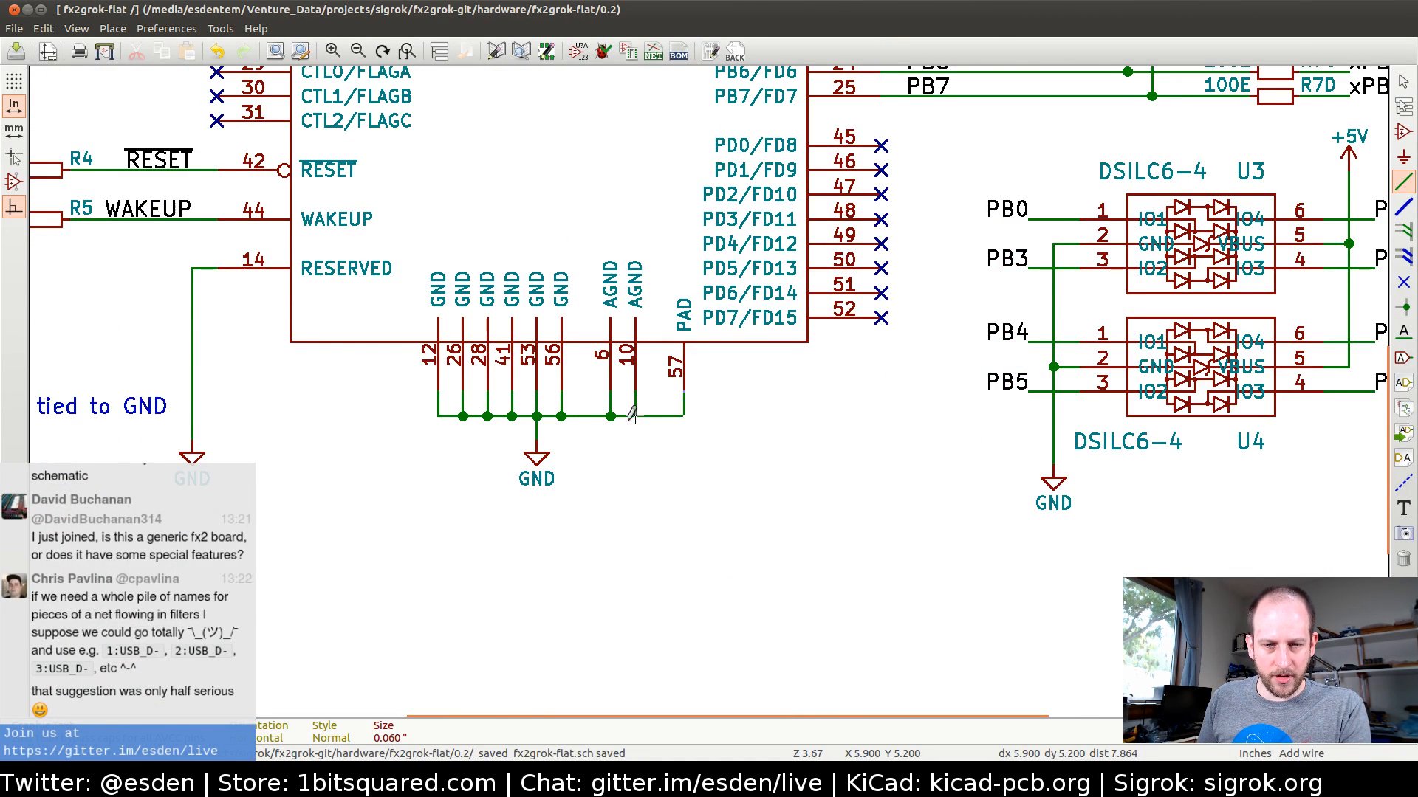
pyautogui.click(635, 415)
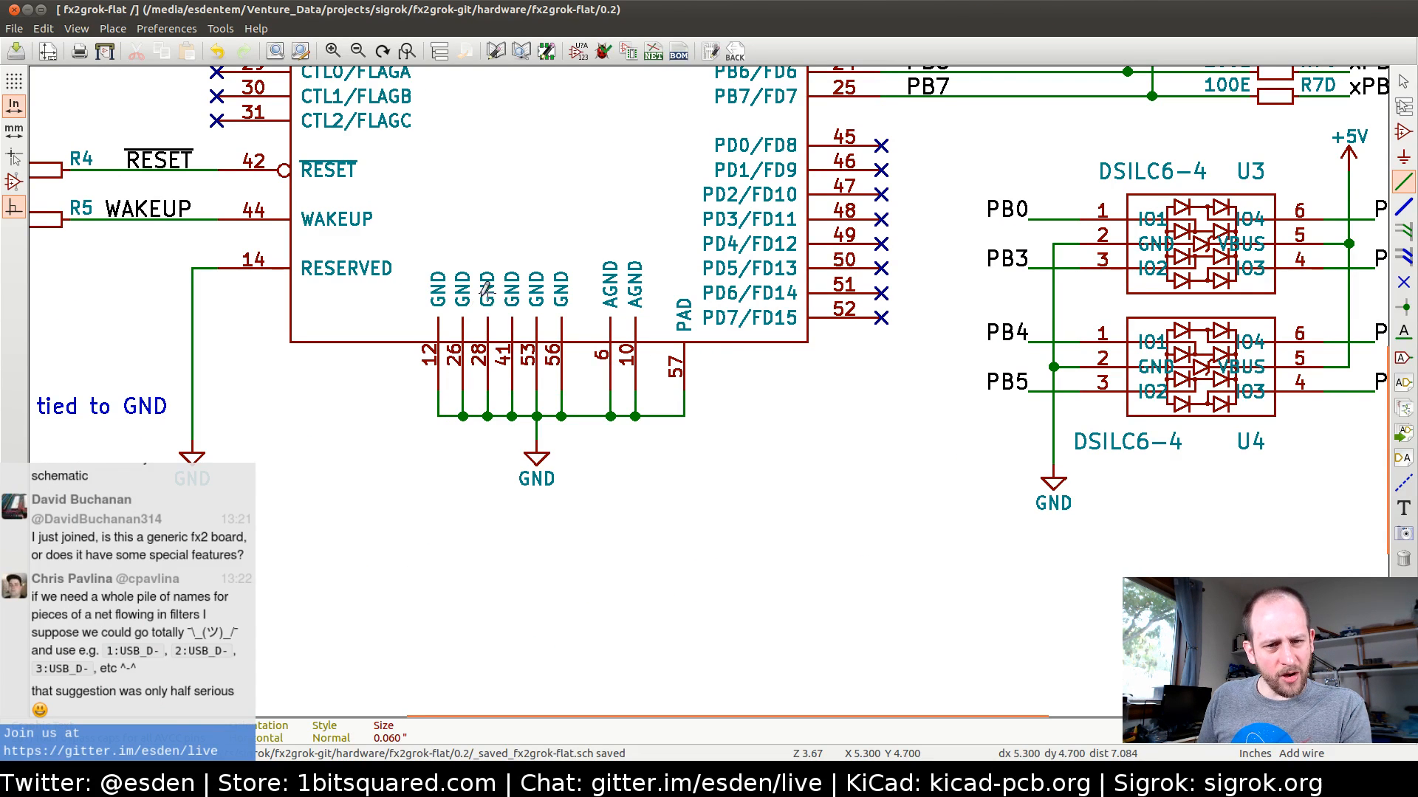
pyautogui.moveTo(489, 244); pyautogui.dragTo(466, 411, button='middle')
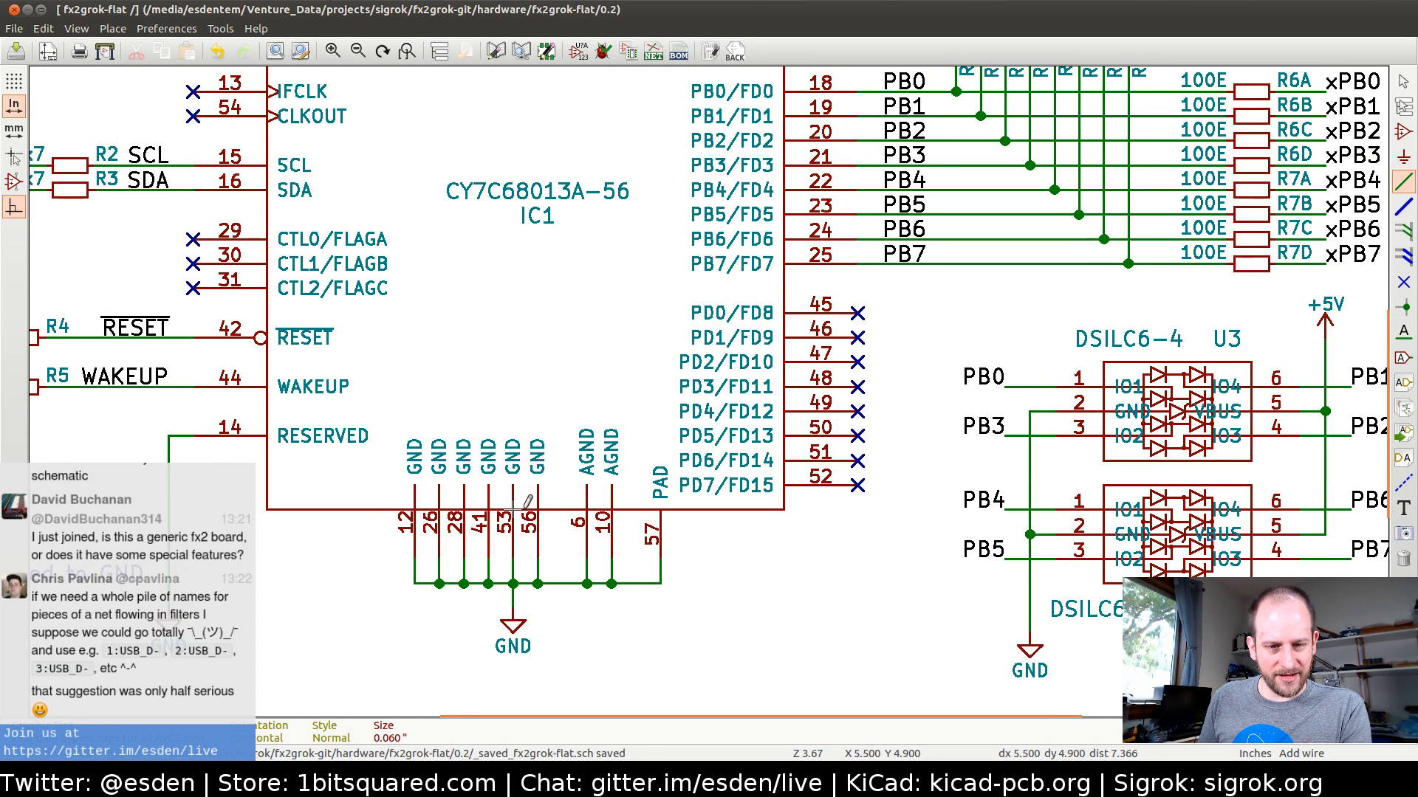
# Inspect the pin properties of GND pin 12, RESERVED pin 14 and PAD pin 57 in the Part Library Editor
pyautogui.hotkey('ctrl', 'e')
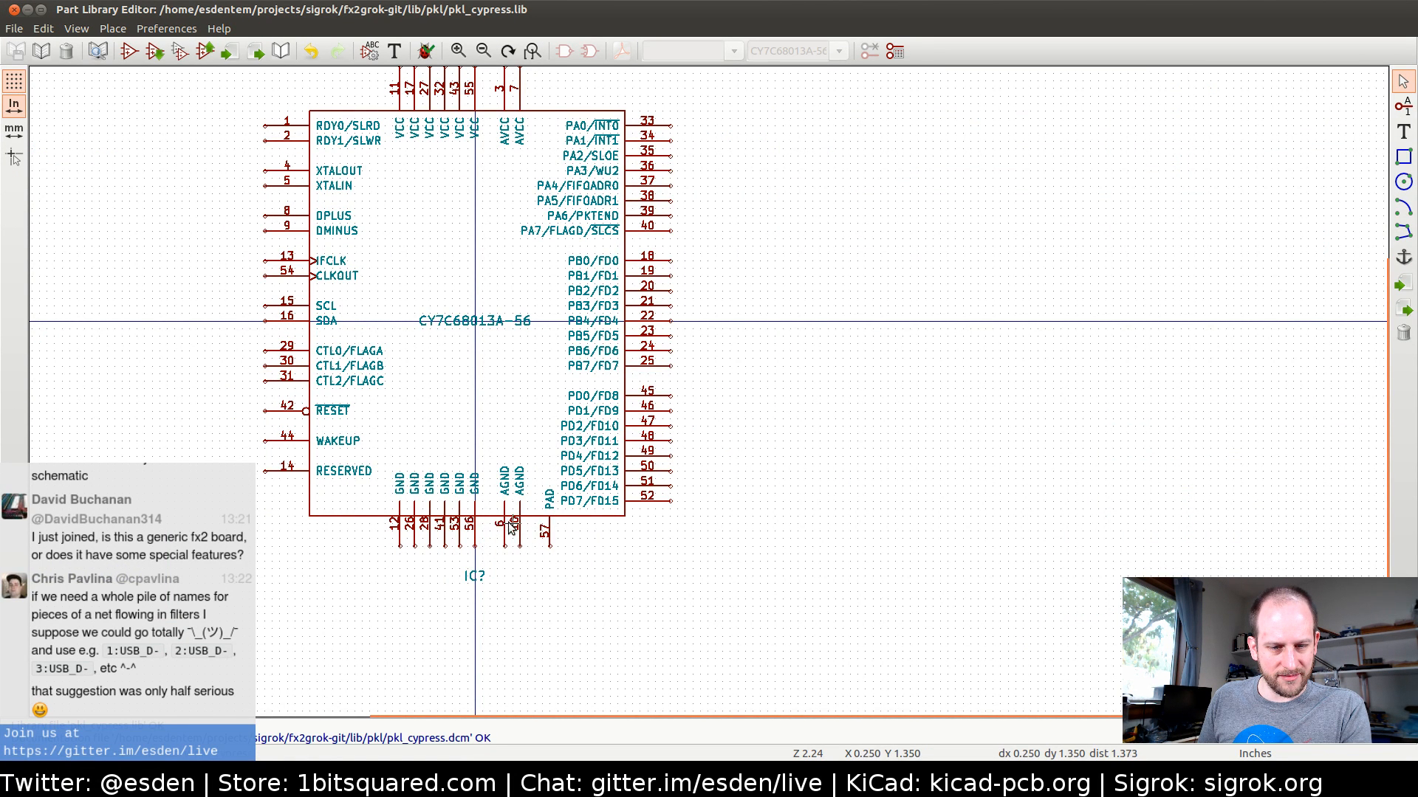
pyautogui.doubleClick(398, 548)
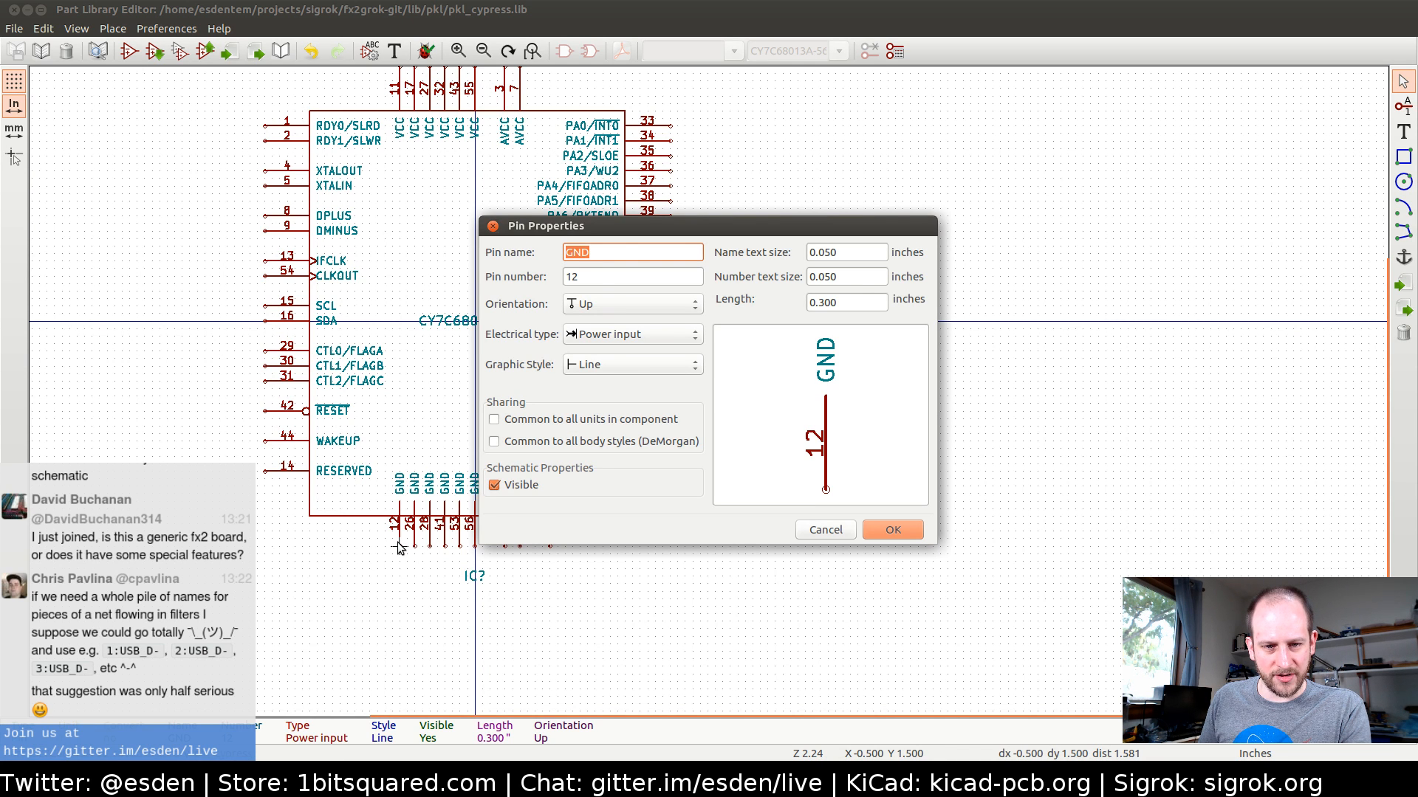
pyautogui.press('Escape')
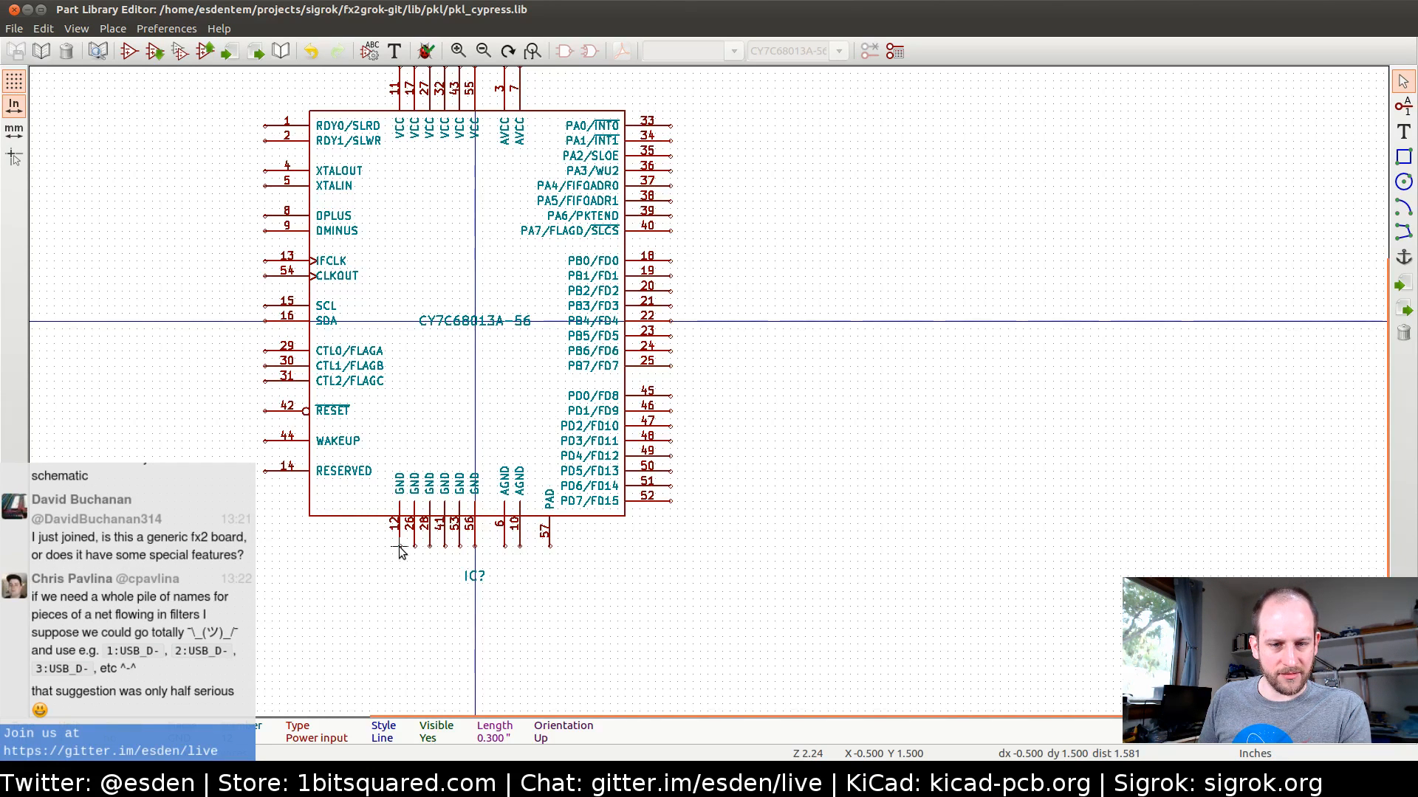
pyautogui.moveTo(422, 300); pyautogui.dragTo(419, 360, button='middle')
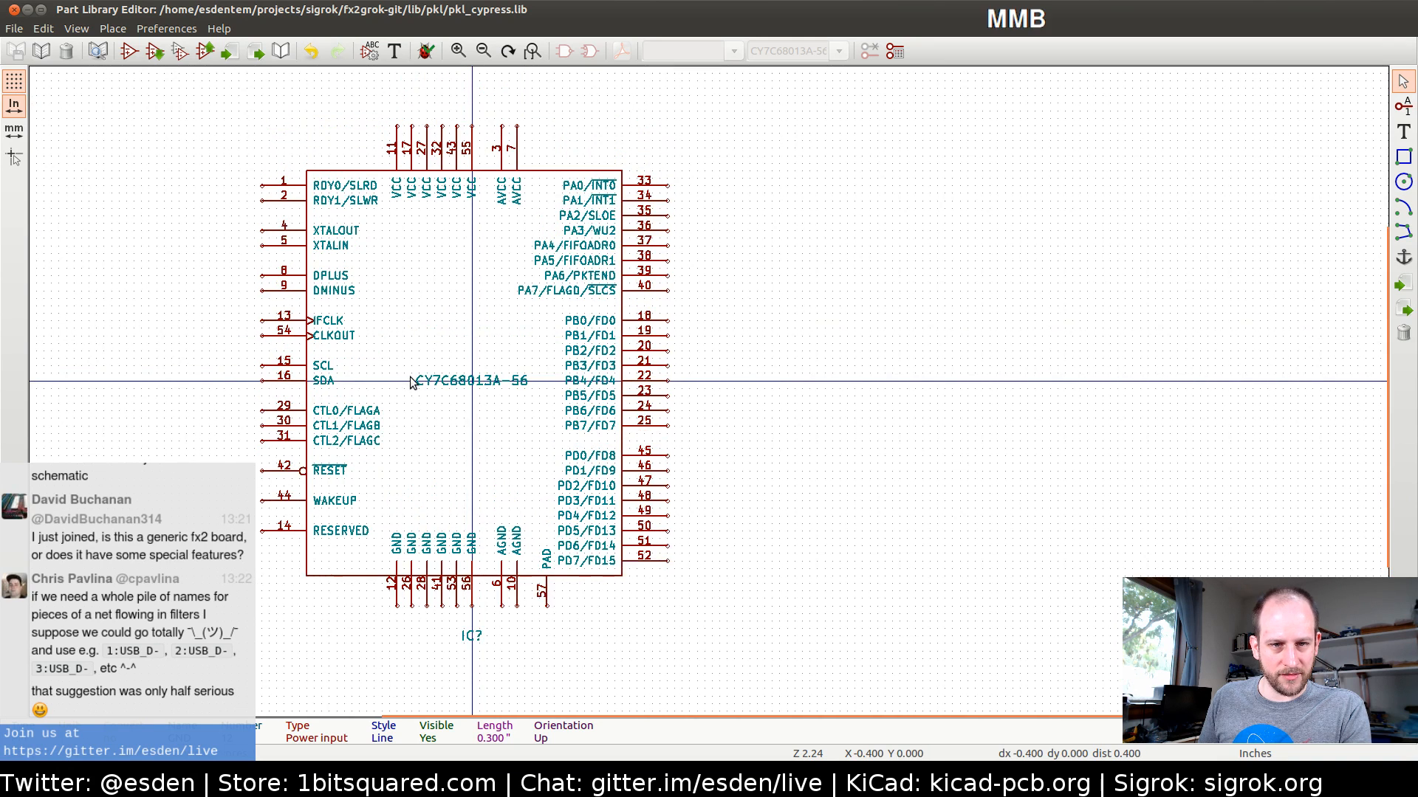
pyautogui.doubleClick(264, 531)
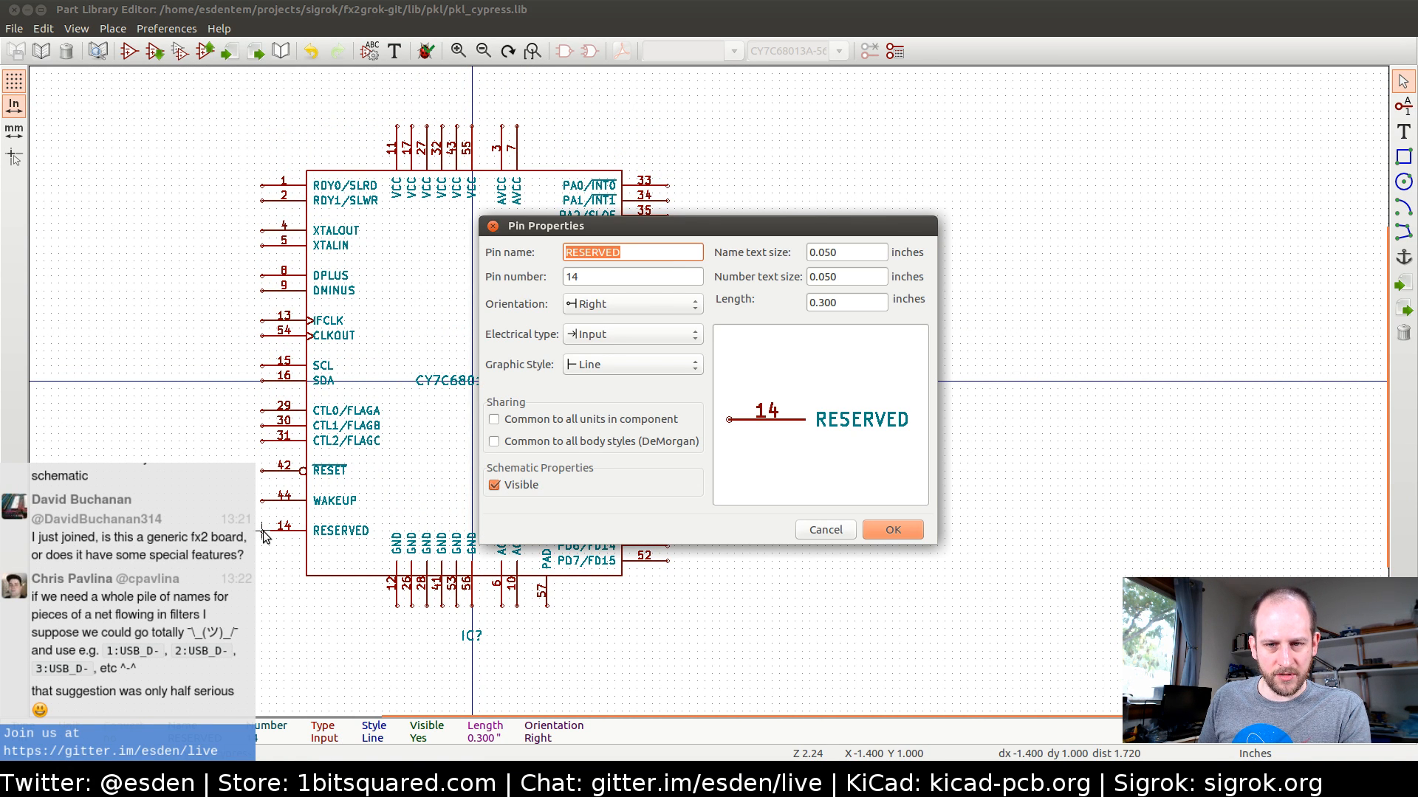
pyautogui.press('Escape')
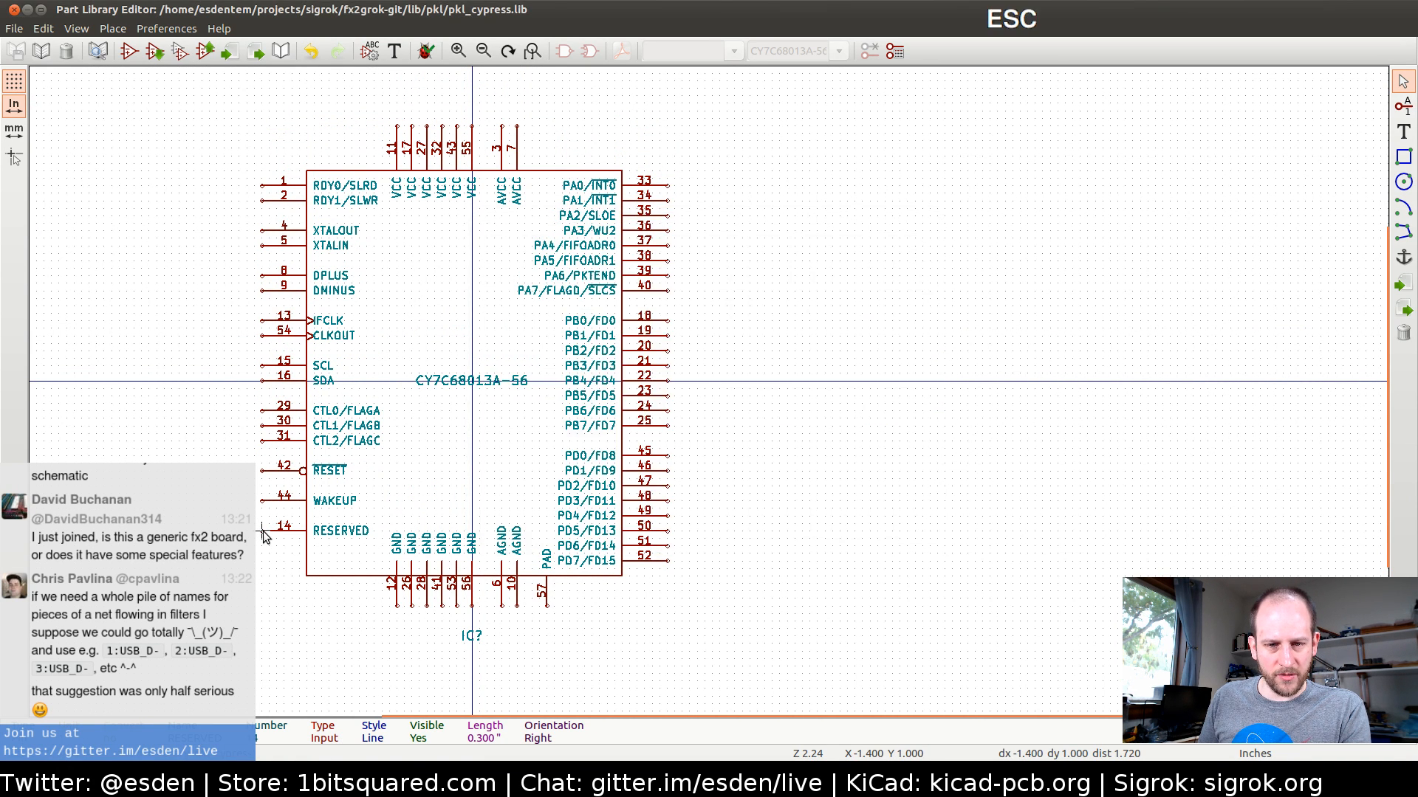
pyautogui.doubleClick(545, 605)
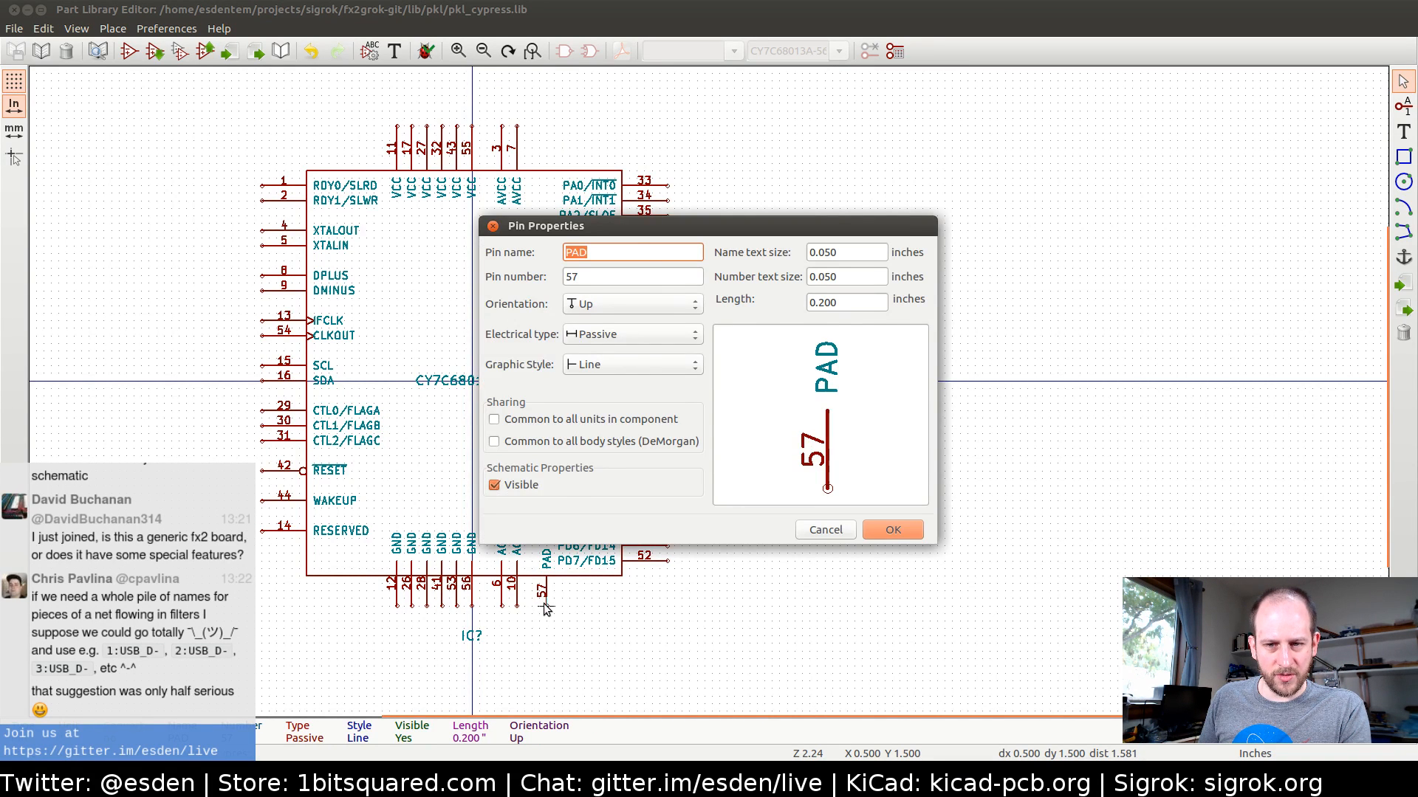
pyautogui.press('Escape')
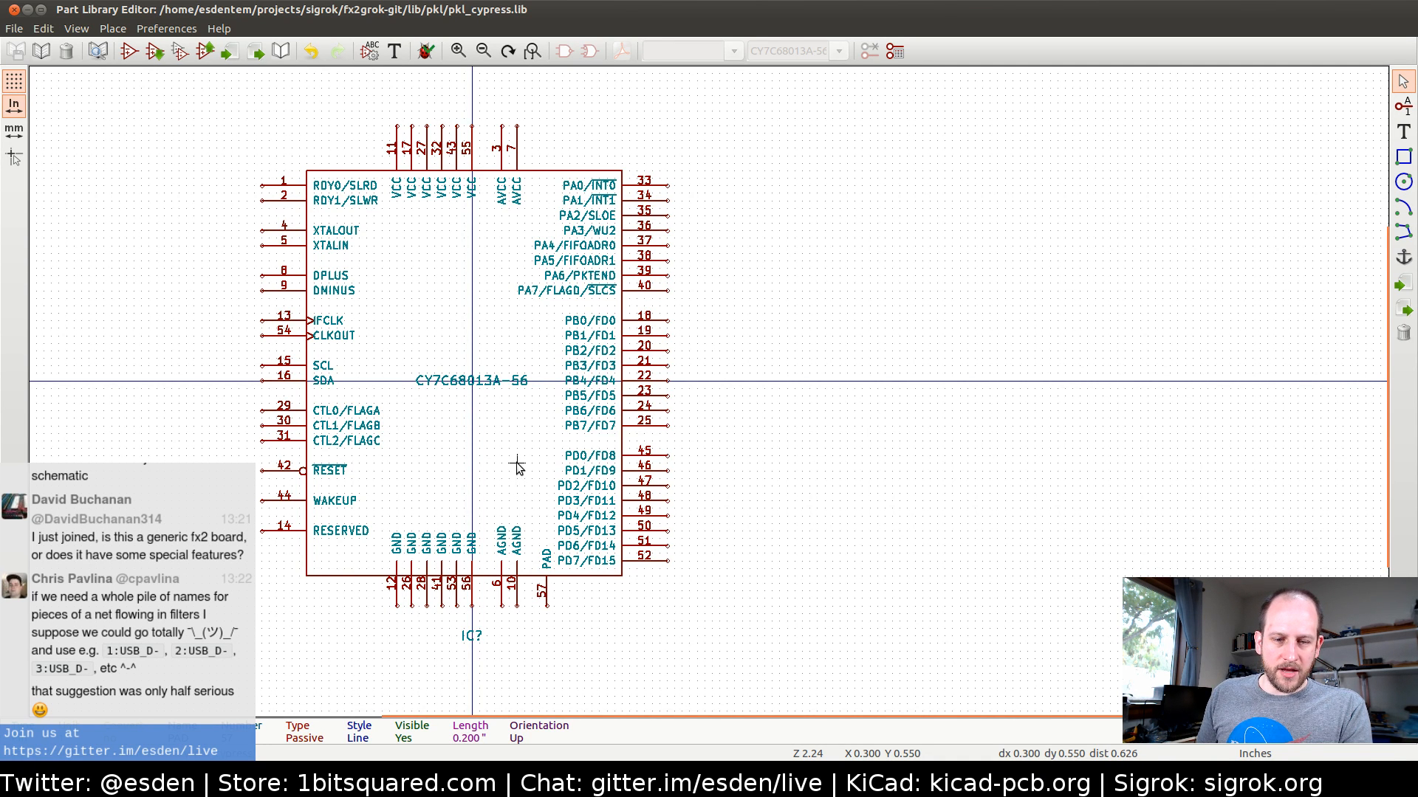
# Return to the schematic, save it and generate the Pcbnew netlist as fx2grok-flat.net, replacing the existing file
pyautogui.hotkey('alt', 'Tab')
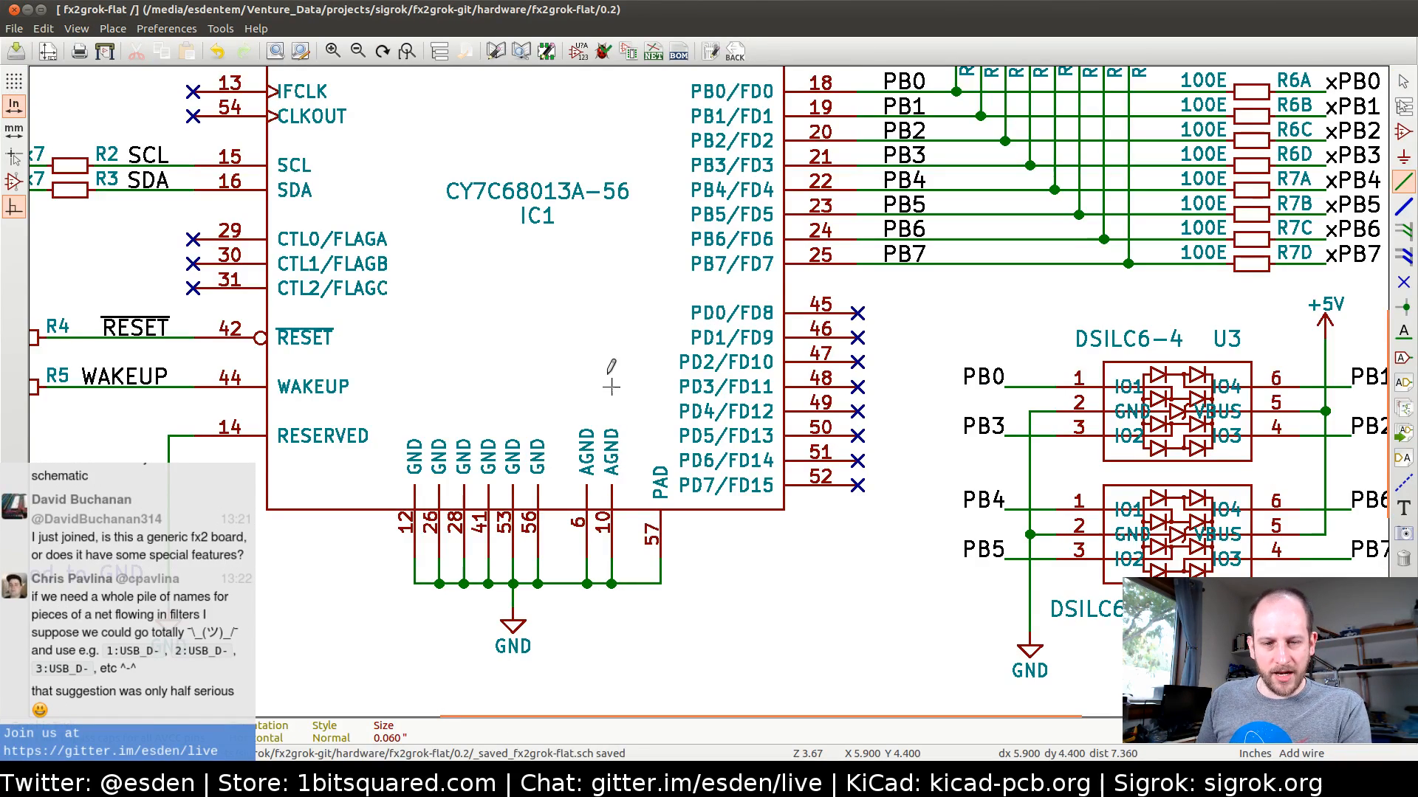
pyautogui.moveTo(536, 386); pyautogui.dragTo(727, 415, button='middle')
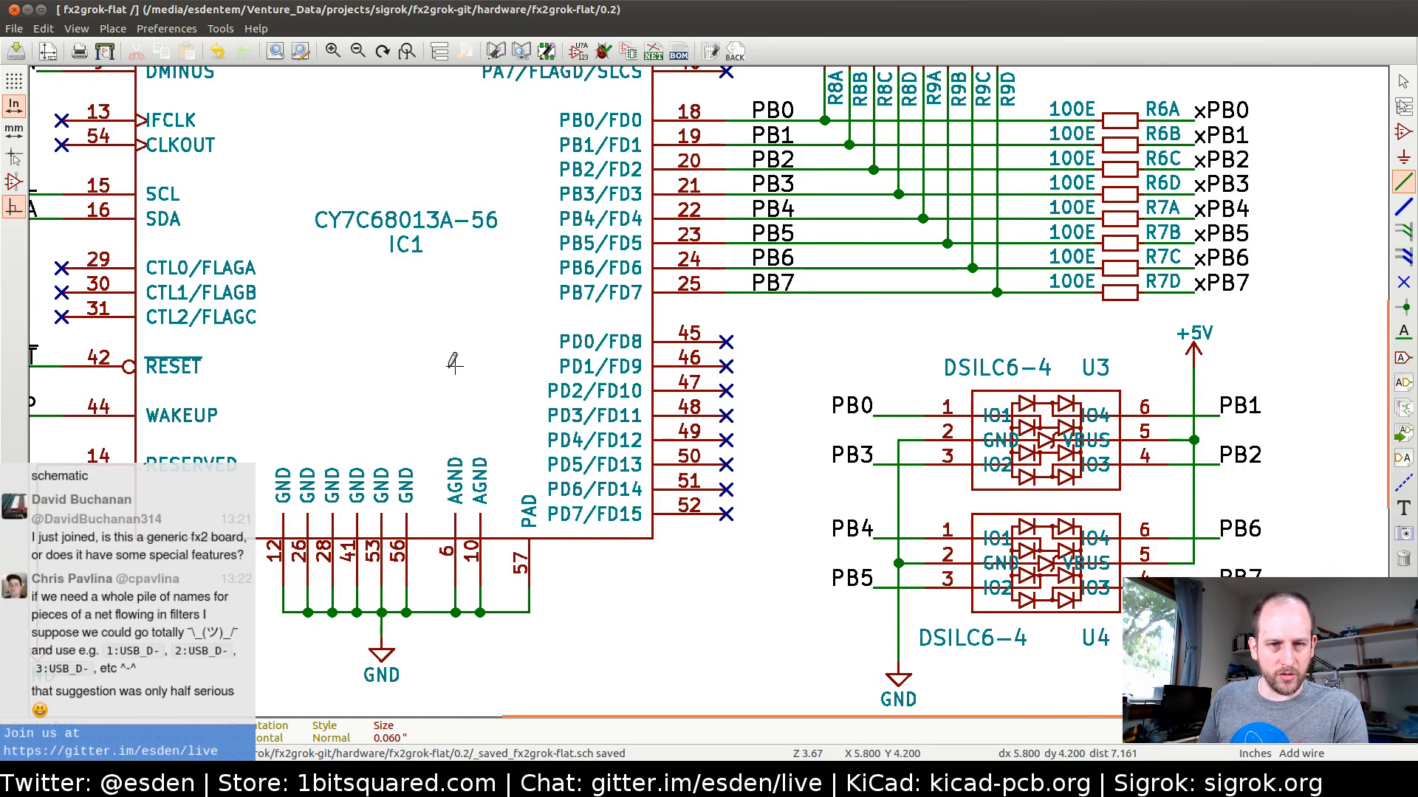
pyautogui.moveTo(454, 361); pyautogui.dragTo(589, 479, button='middle')
pyautogui.scroll(-1, 518, 441)
pyautogui.moveTo(714, 353); pyautogui.dragTo(568, 375, button='middle')
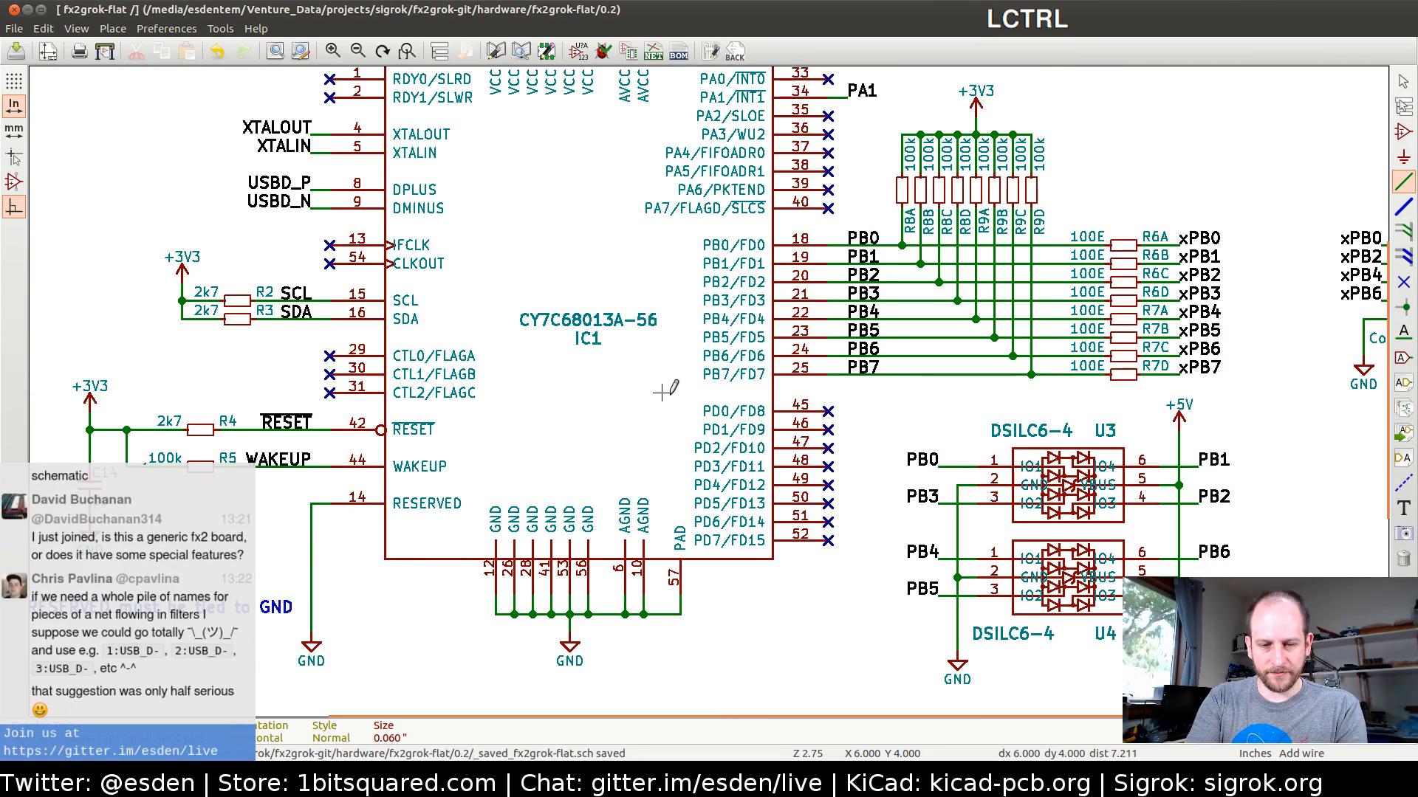
pyautogui.hotkey('ctrl', 's')
pyautogui.click(653, 50)
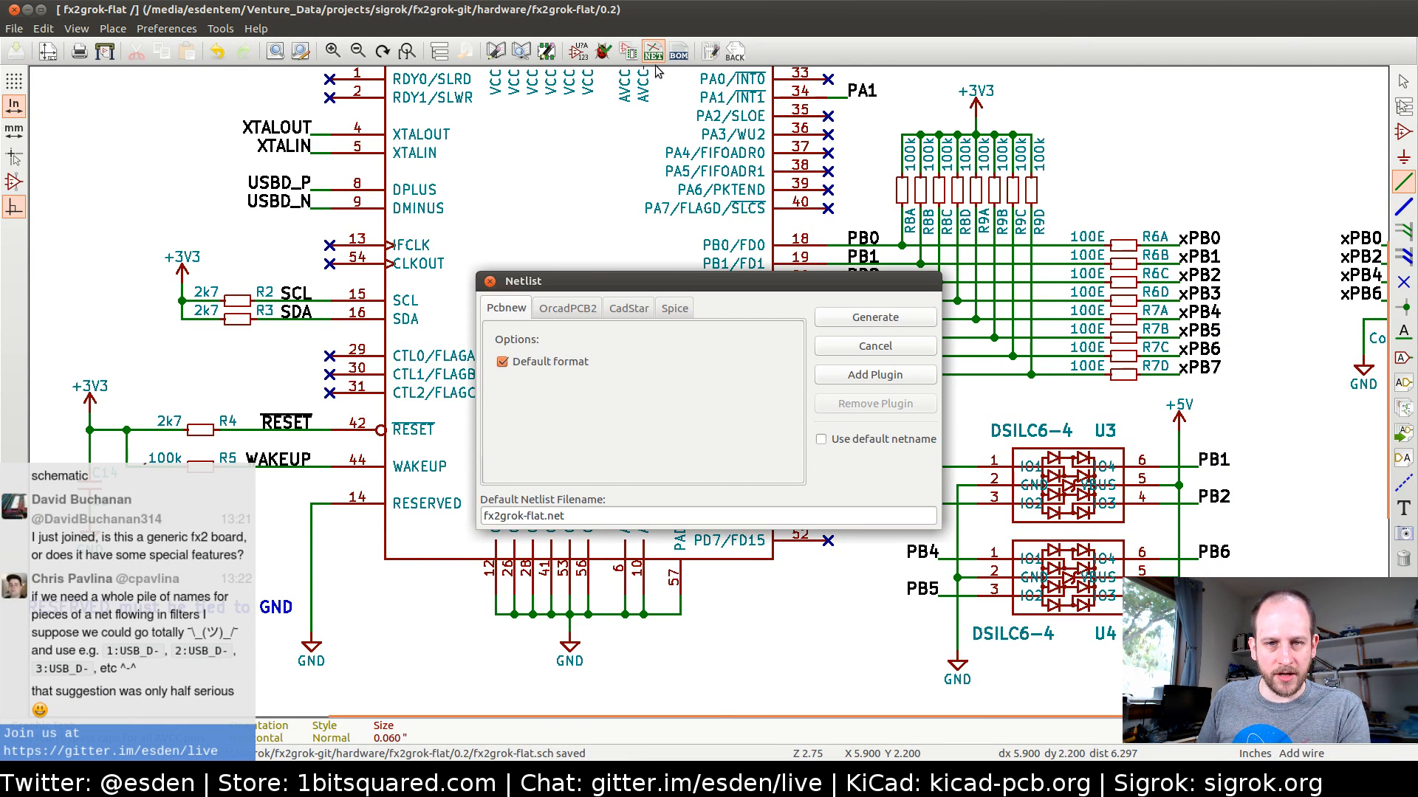
pyautogui.click(875, 317)
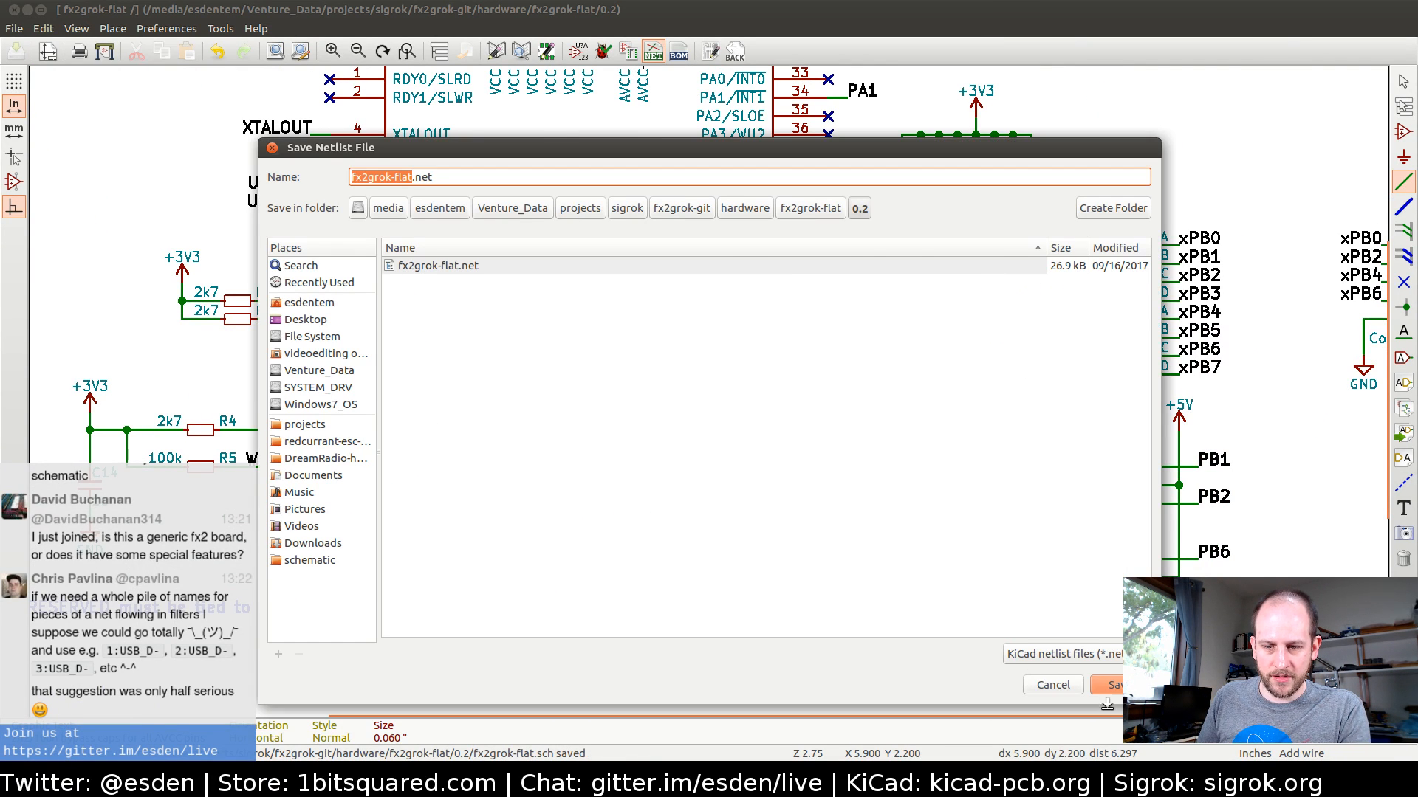
pyautogui.click(1111, 685)
# Switch to the board layout in Pcbnew and read the current netlist into it, keeping the existing footprints
pyautogui.hotkey('alt', 'Tab')
pyautogui.hotkey('alt', 'Tab')
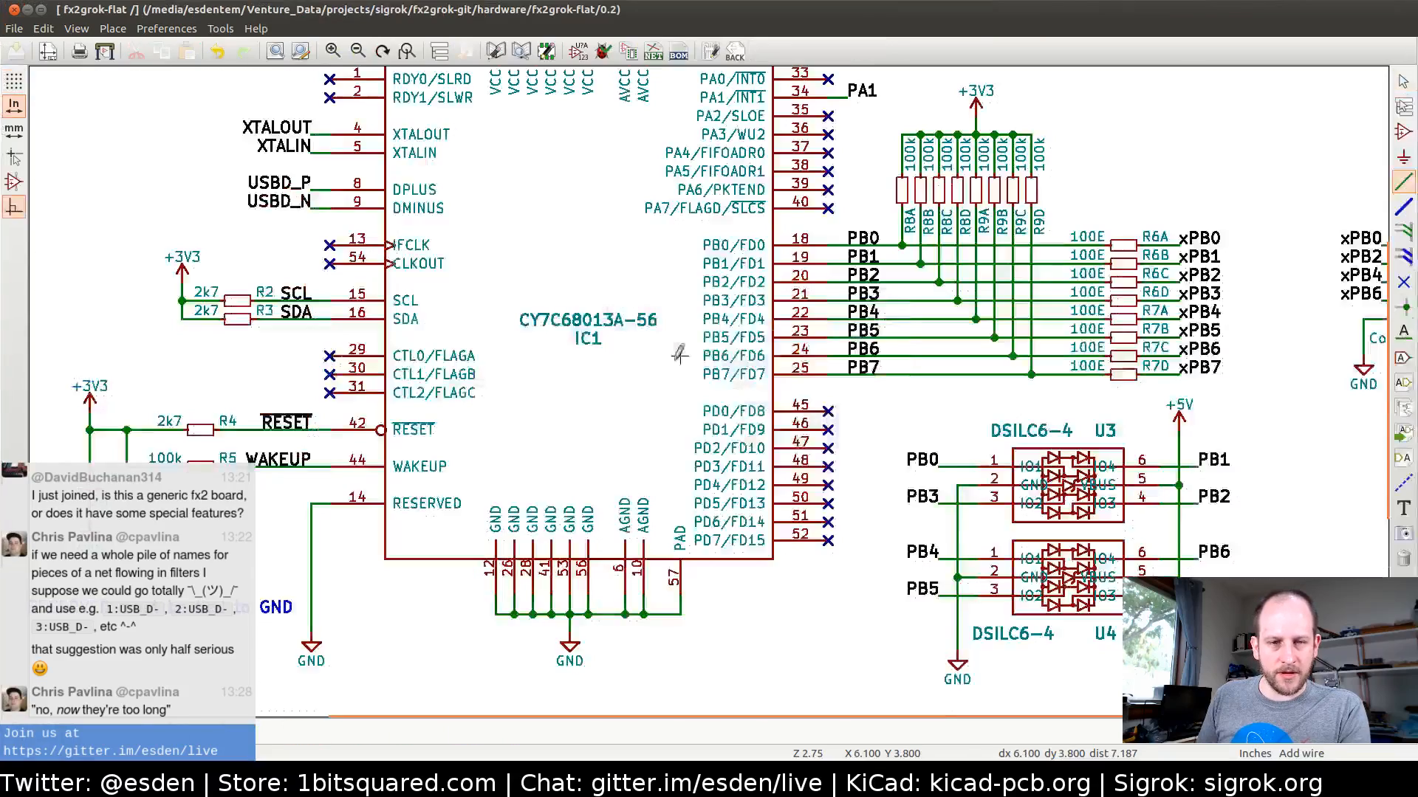
pyautogui.hotkey('alt', 'Tab')
pyautogui.click(390, 52)
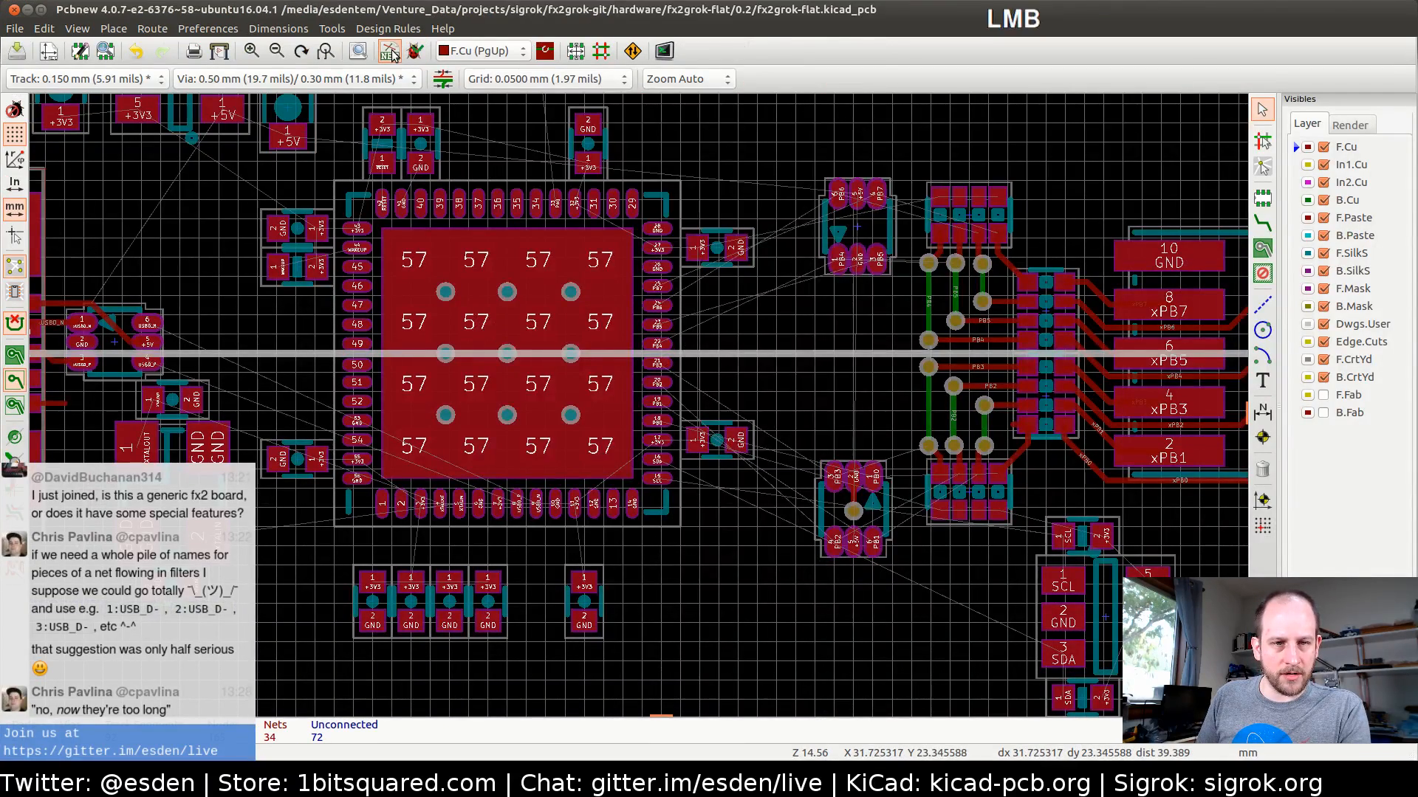
pyautogui.click(864, 200)
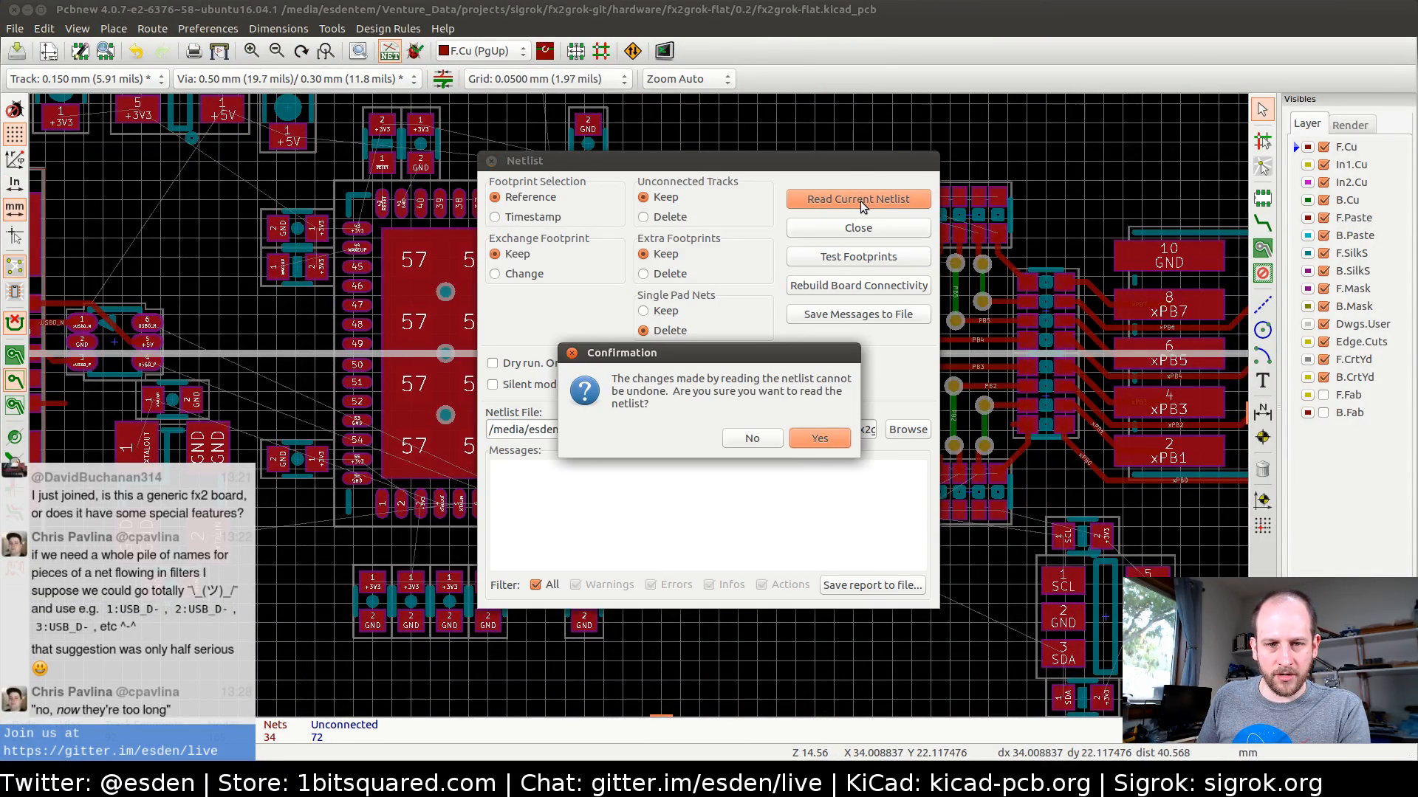
pyautogui.click(819, 442)
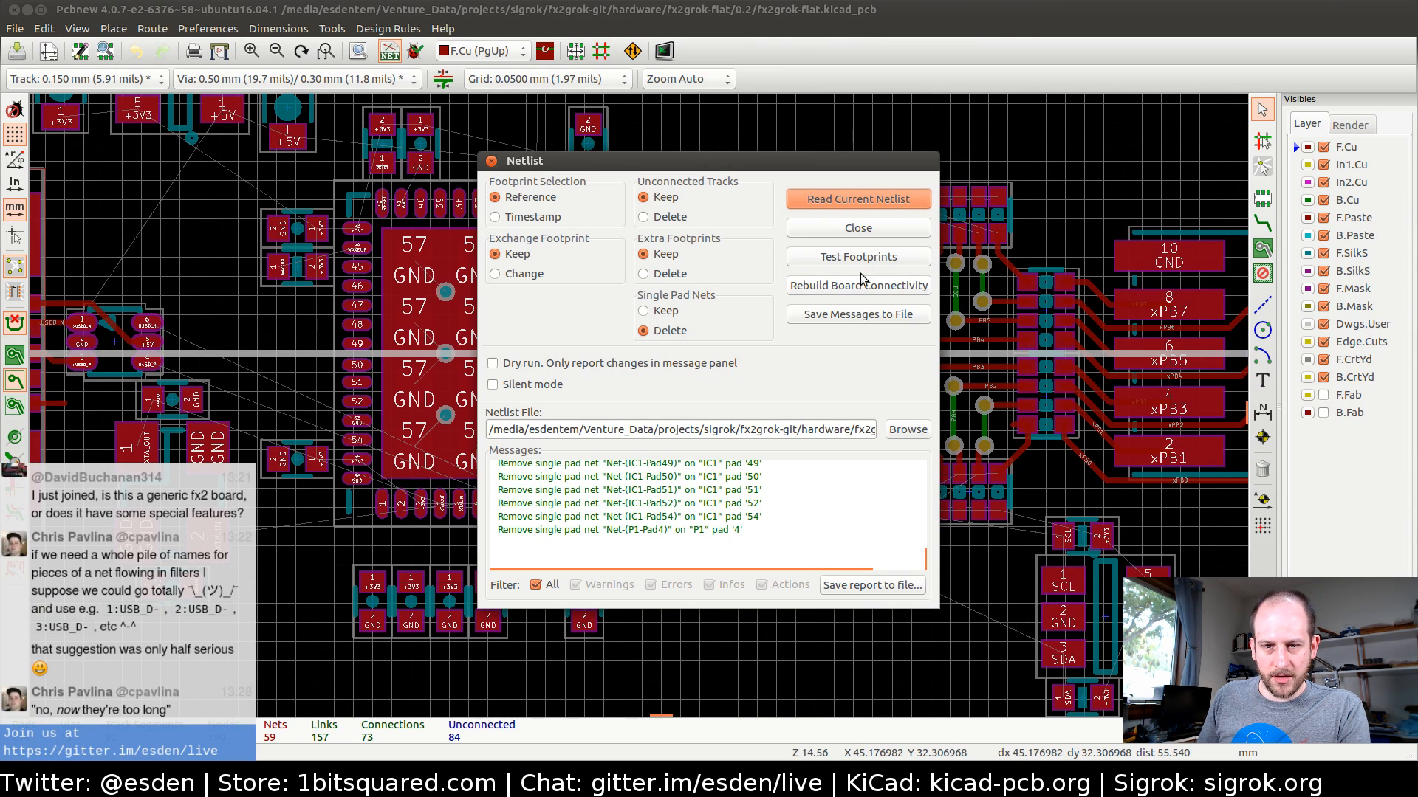
pyautogui.click(858, 228)
# Refill all copper zones on the board and show their filled areas
pyautogui.scroll(3, 767, 385)
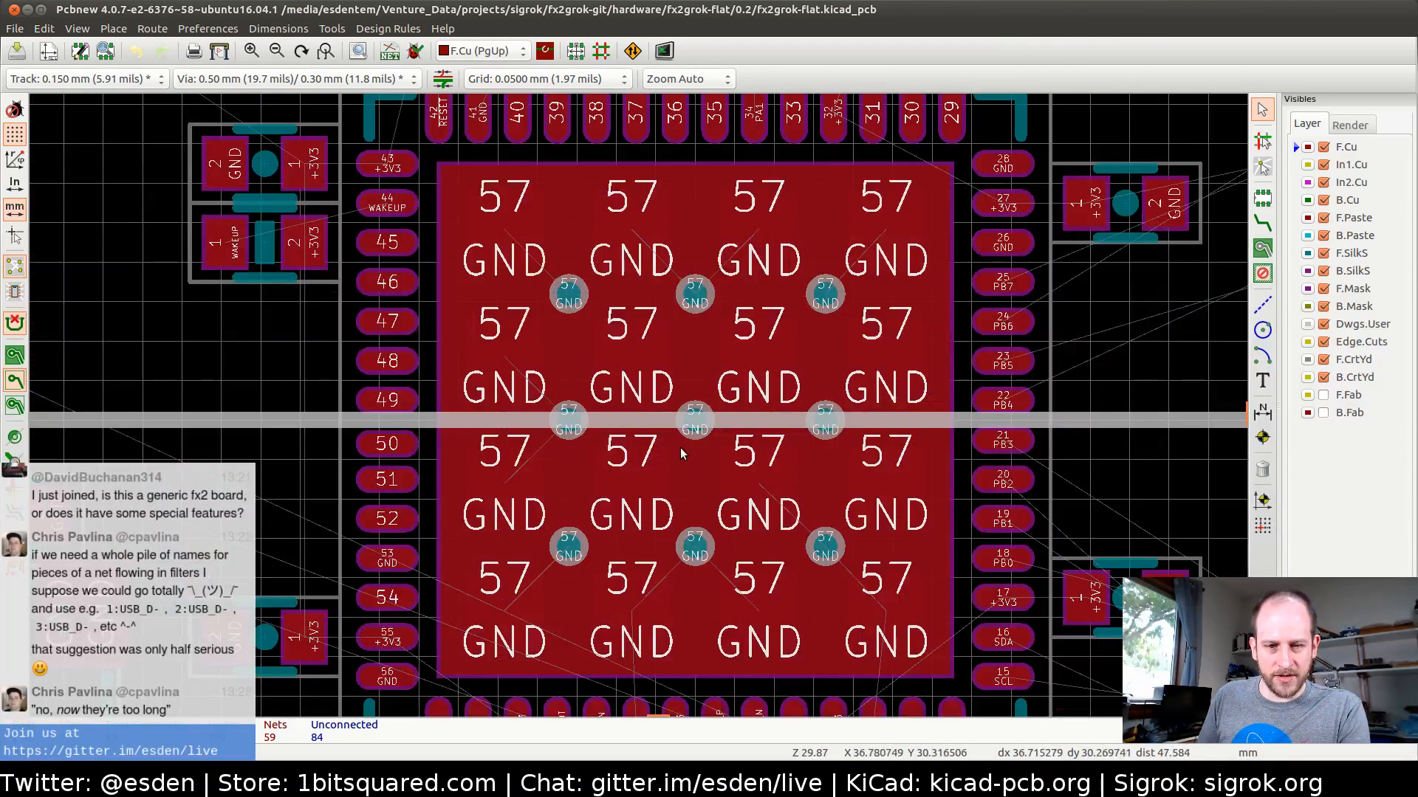
pyautogui.moveTo(756, 587); pyautogui.dragTo(672, 397, button='middle')
pyautogui.press('b')
pyautogui.scroll(-1, 688, 455)
pyautogui.click(14, 355)
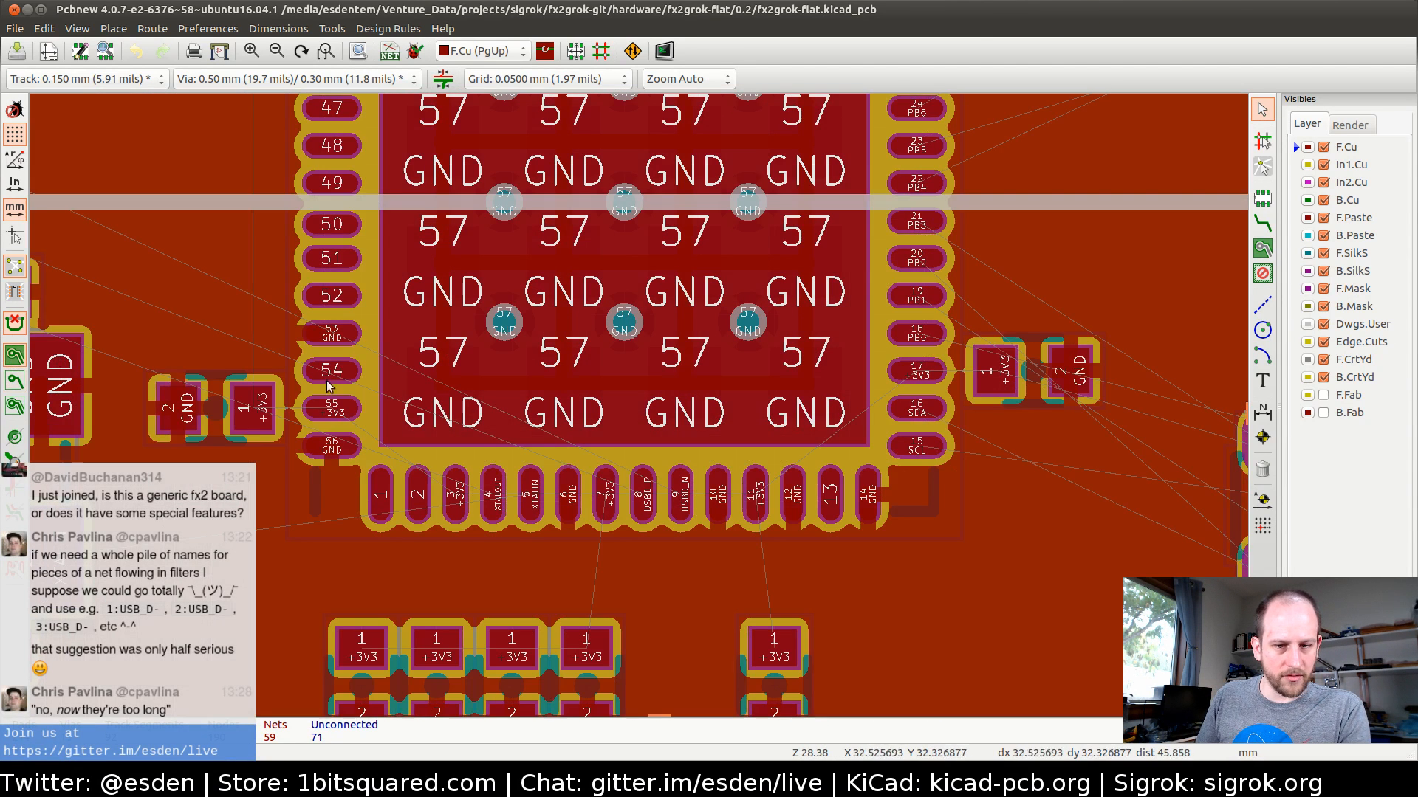
# Examine the ground copper fill and remaining airwires around IC1, the USB connector and the output header
pyautogui.moveTo(630, 297); pyautogui.dragTo(597, 372, button='middle')
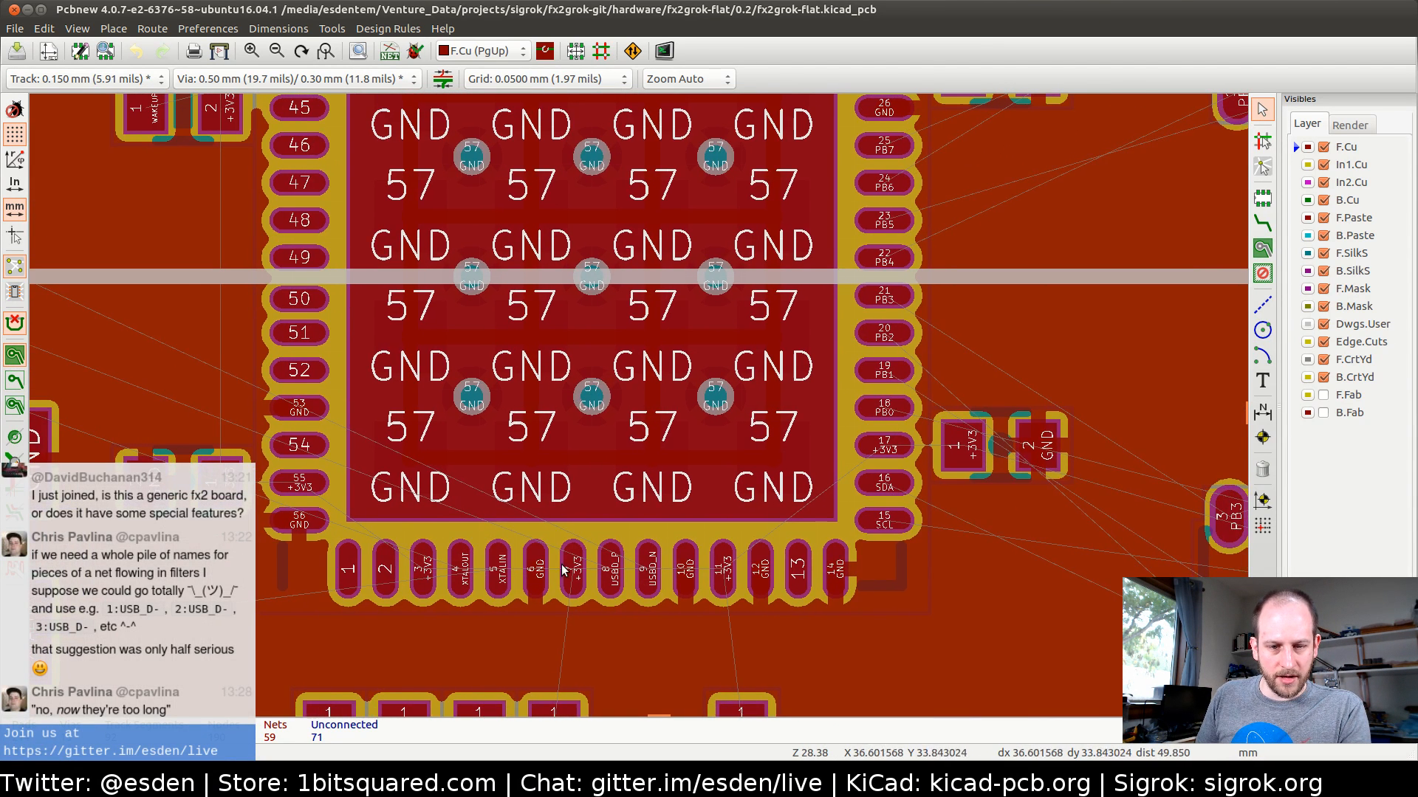
pyautogui.moveTo(475, 417); pyautogui.dragTo(460, 468, button='middle')
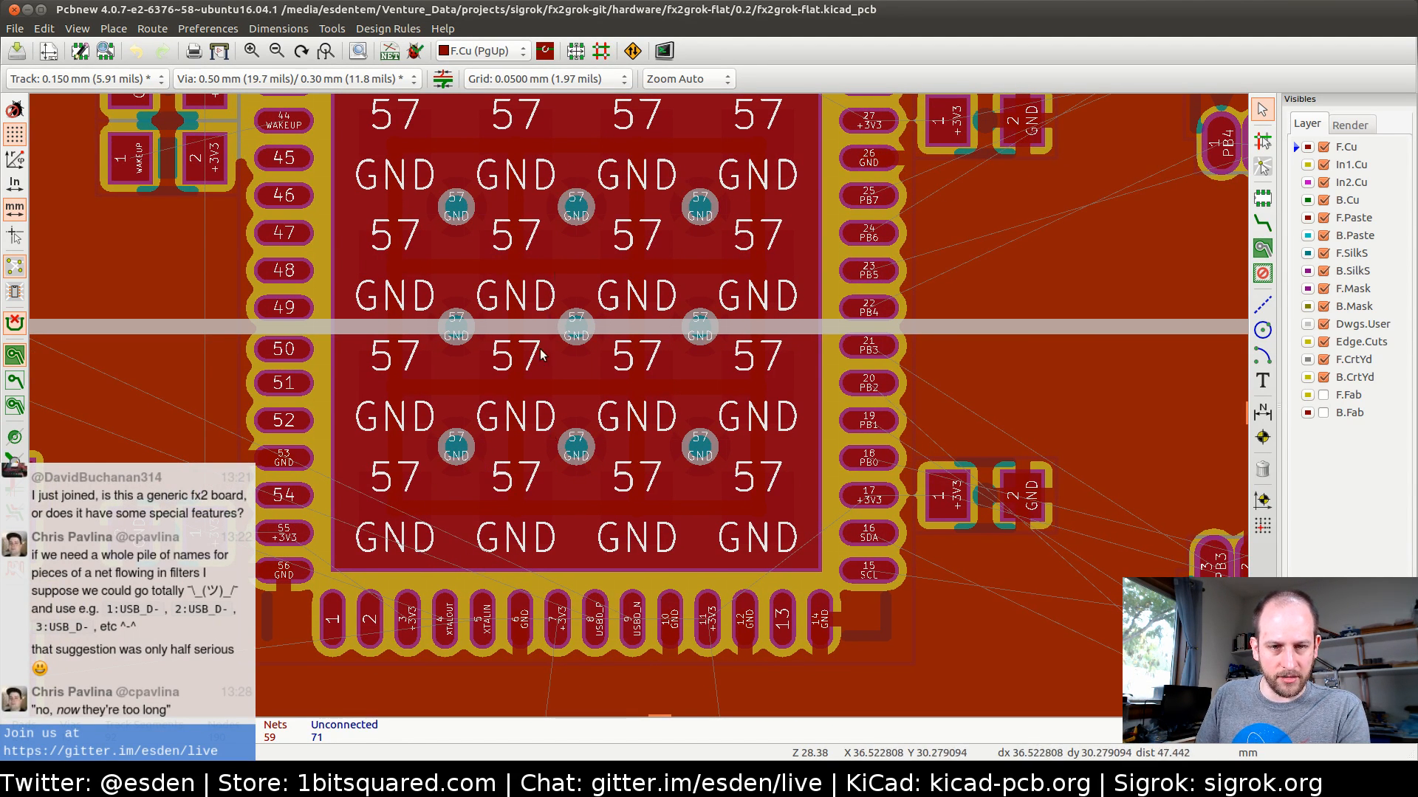
pyautogui.scroll(-1, 544, 358)
pyautogui.moveTo(674, 364); pyautogui.dragTo(501, 392, button='middle')
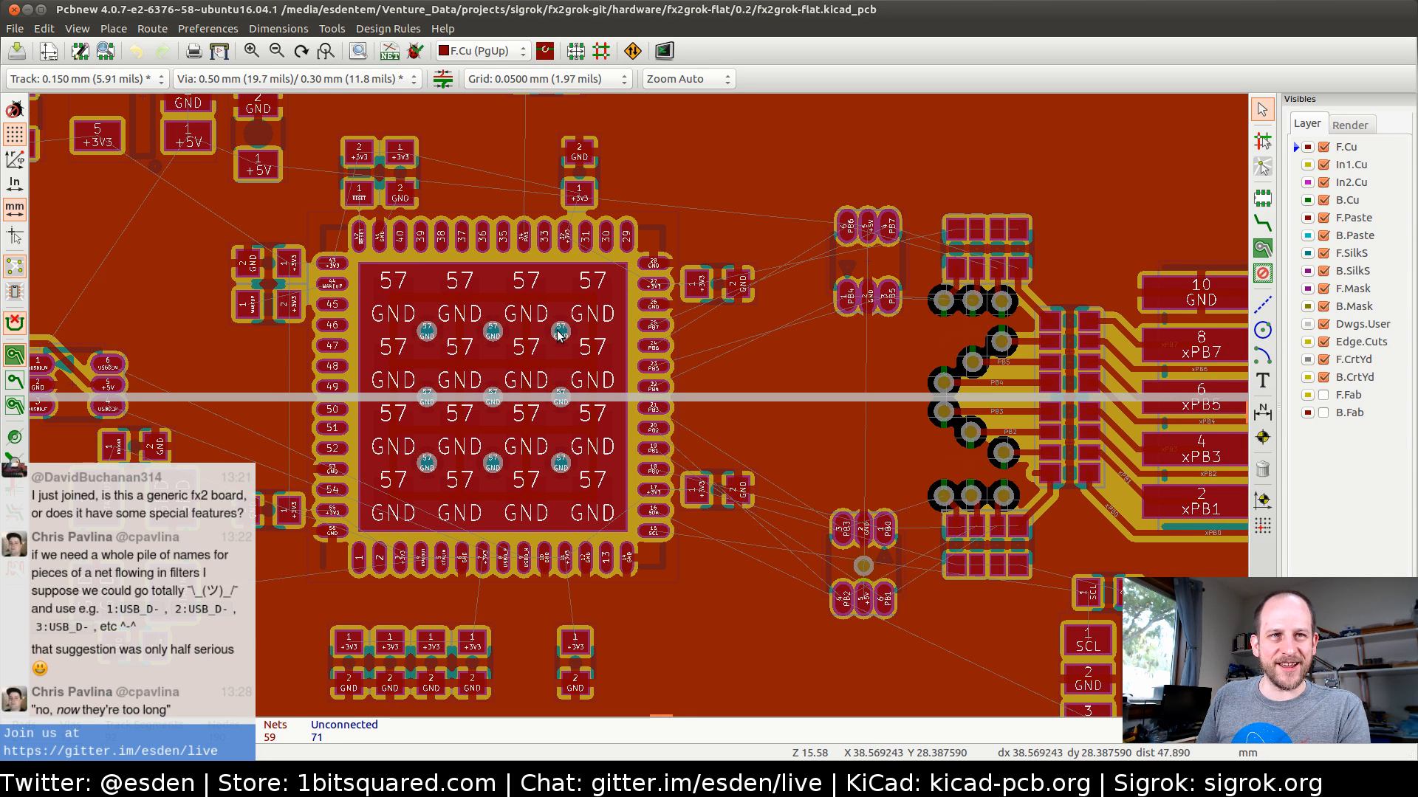
pyautogui.moveTo(492, 333); pyautogui.dragTo(522, 366, button='middle')
pyautogui.moveTo(418, 399); pyautogui.dragTo(751, 353, button='middle')
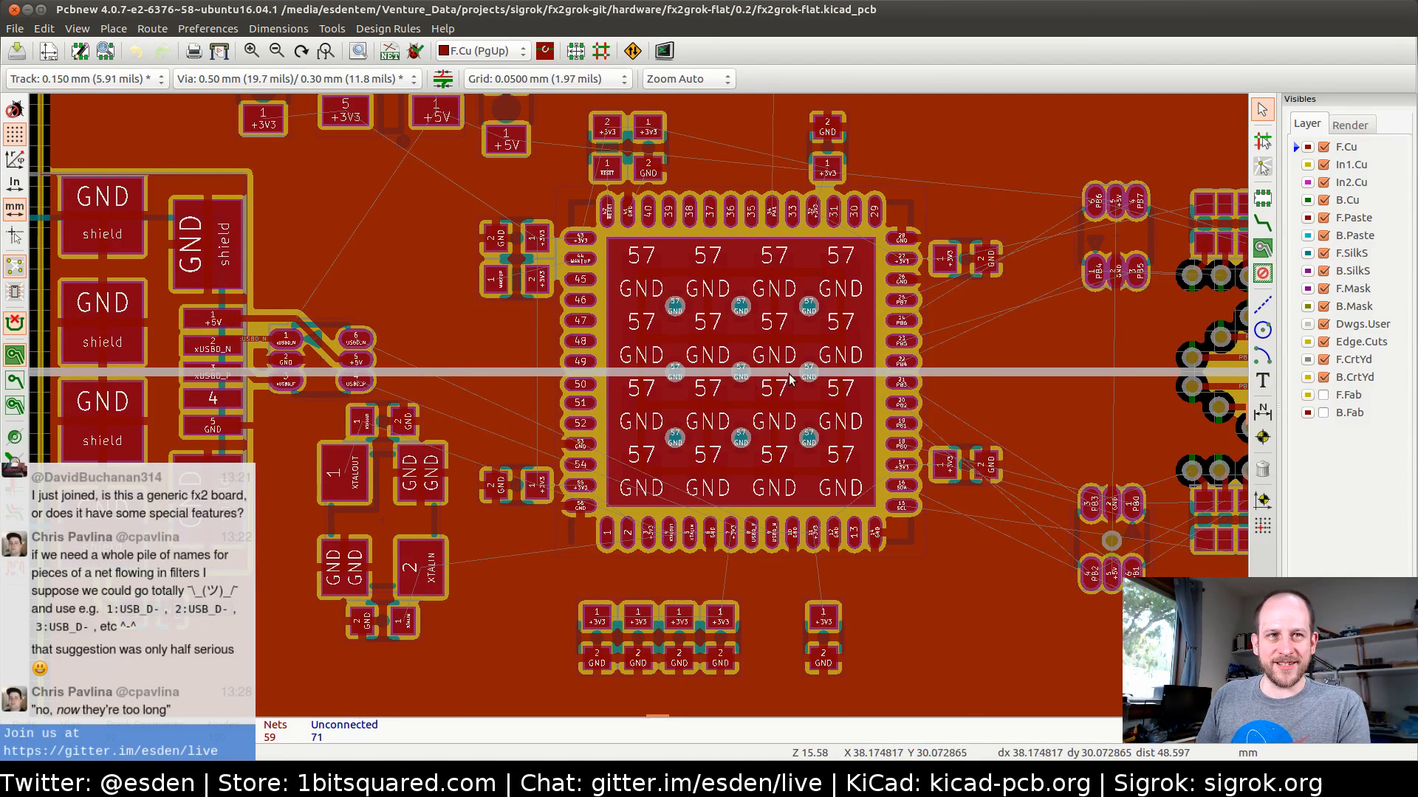
pyautogui.moveTo(783, 373); pyautogui.dragTo(650, 382, button='middle')
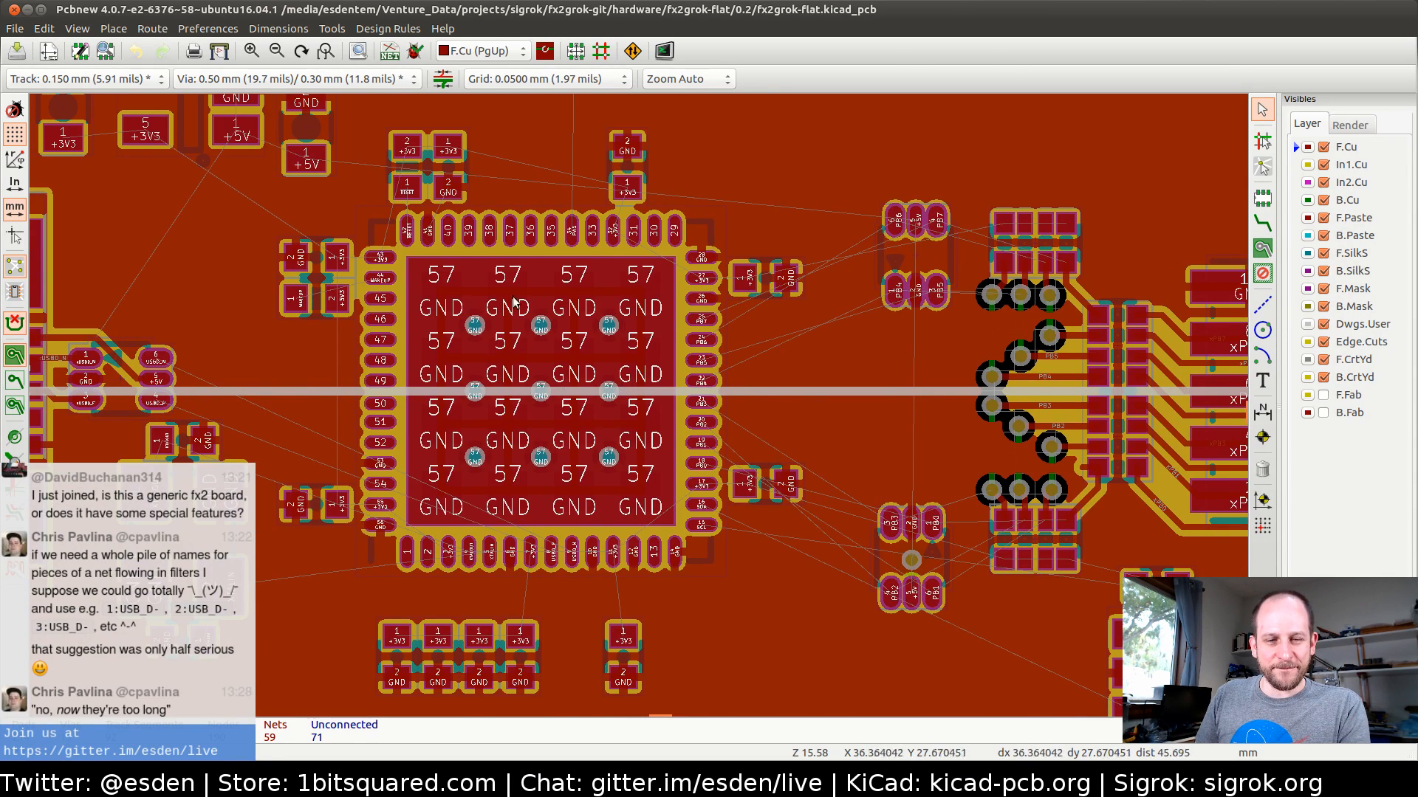
pyautogui.moveTo(515, 302); pyautogui.dragTo(625, 390, button='middle')
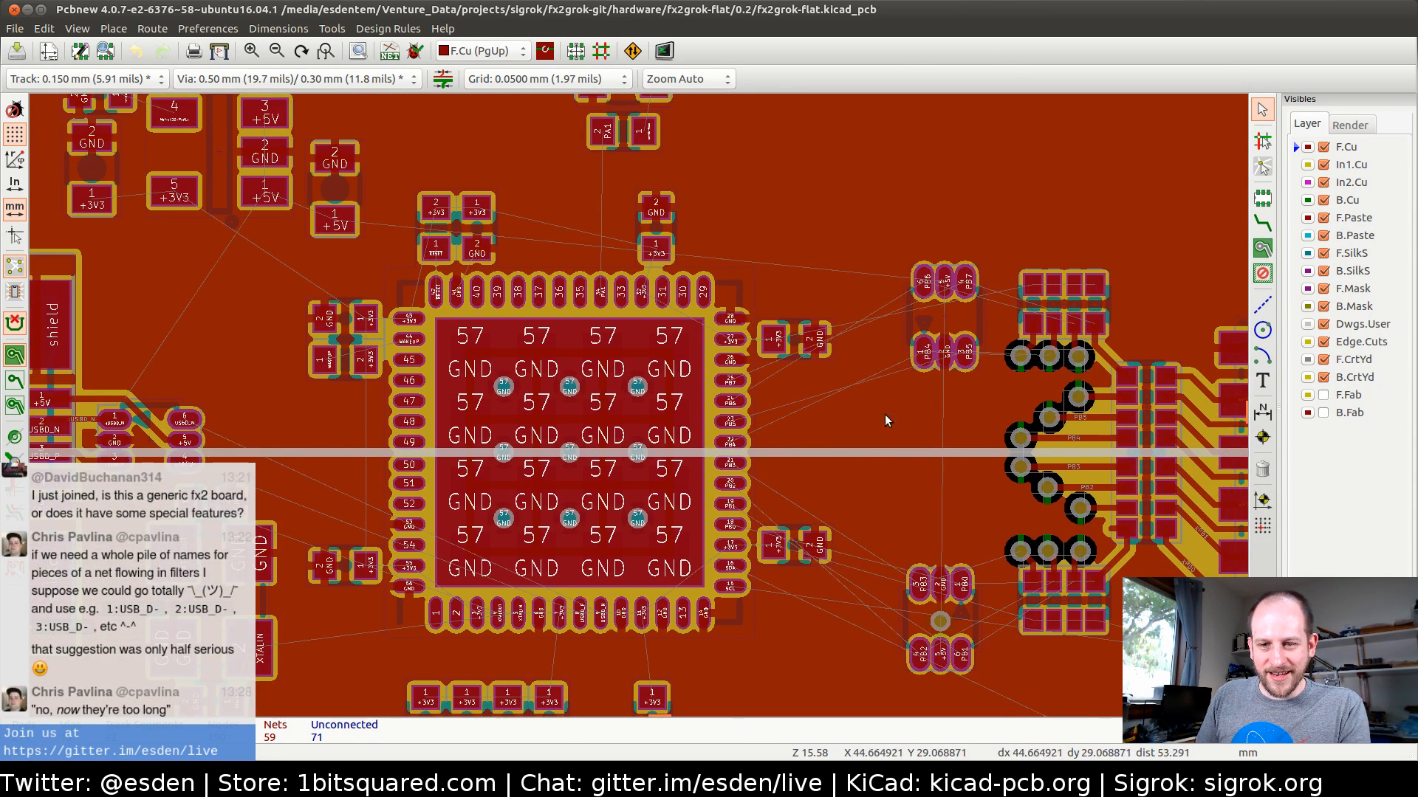
pyautogui.moveTo(885, 414); pyautogui.dragTo(497, 365, button='middle')
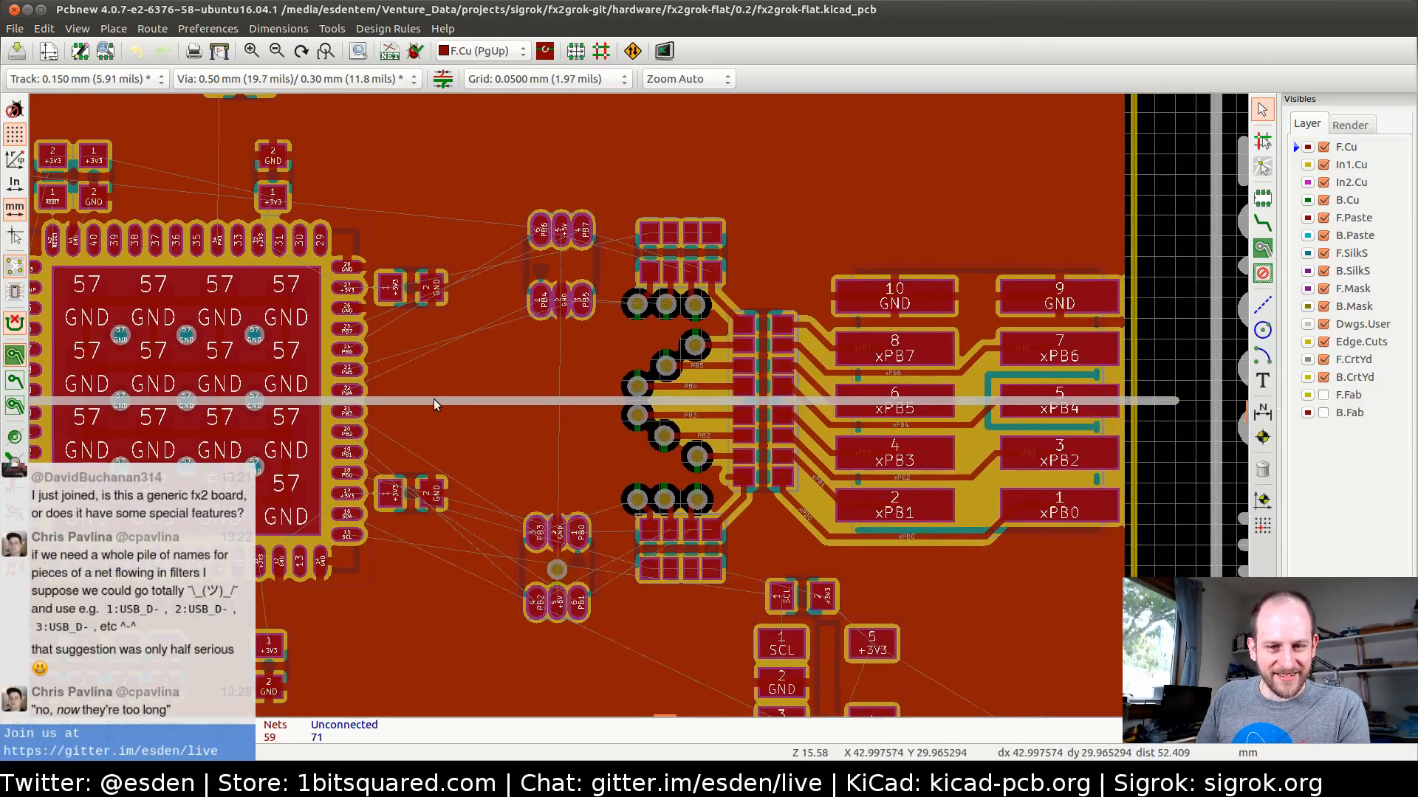
pyautogui.moveTo(434, 404); pyautogui.dragTo(460, 358, button='middle')
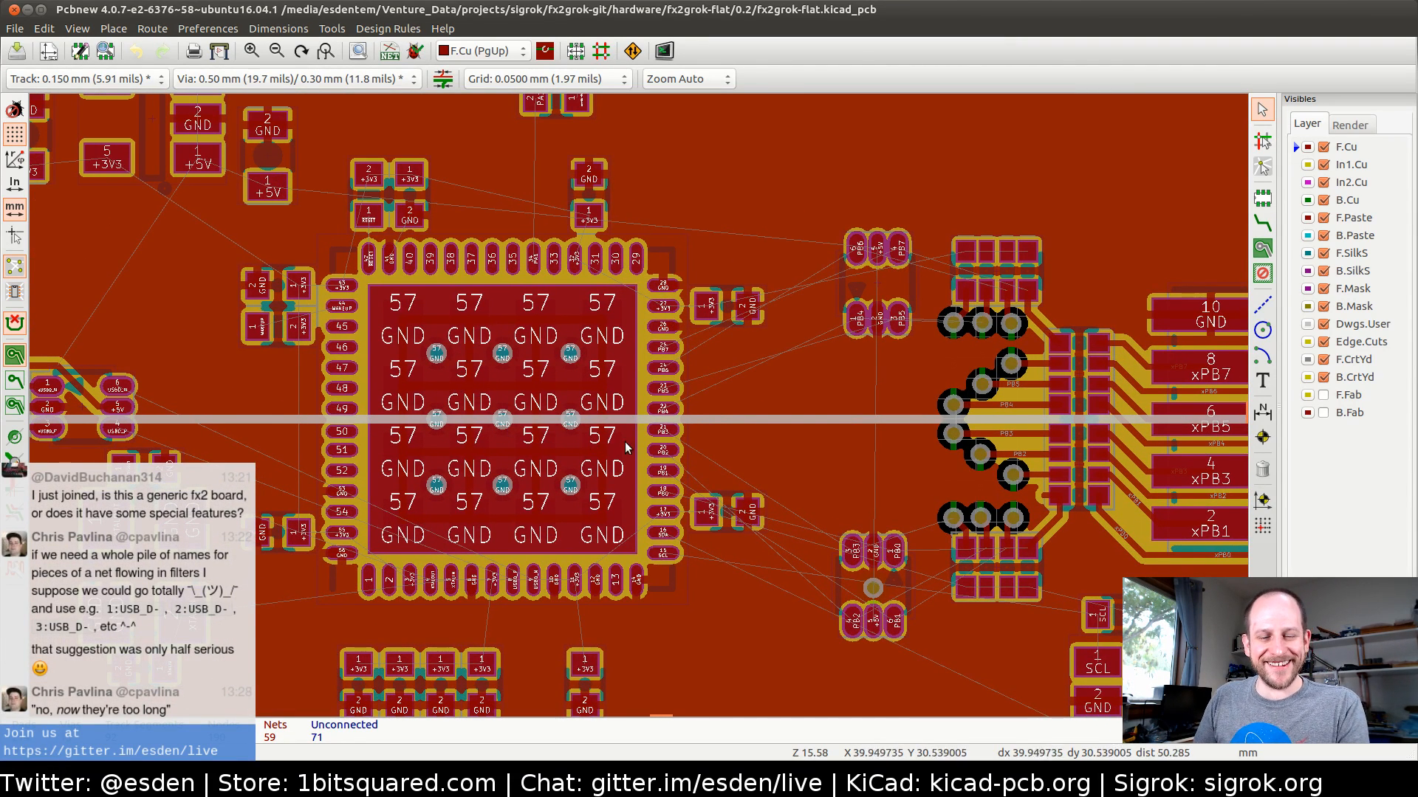
pyautogui.moveTo(660, 413); pyautogui.dragTo(617, 418, button='middle')
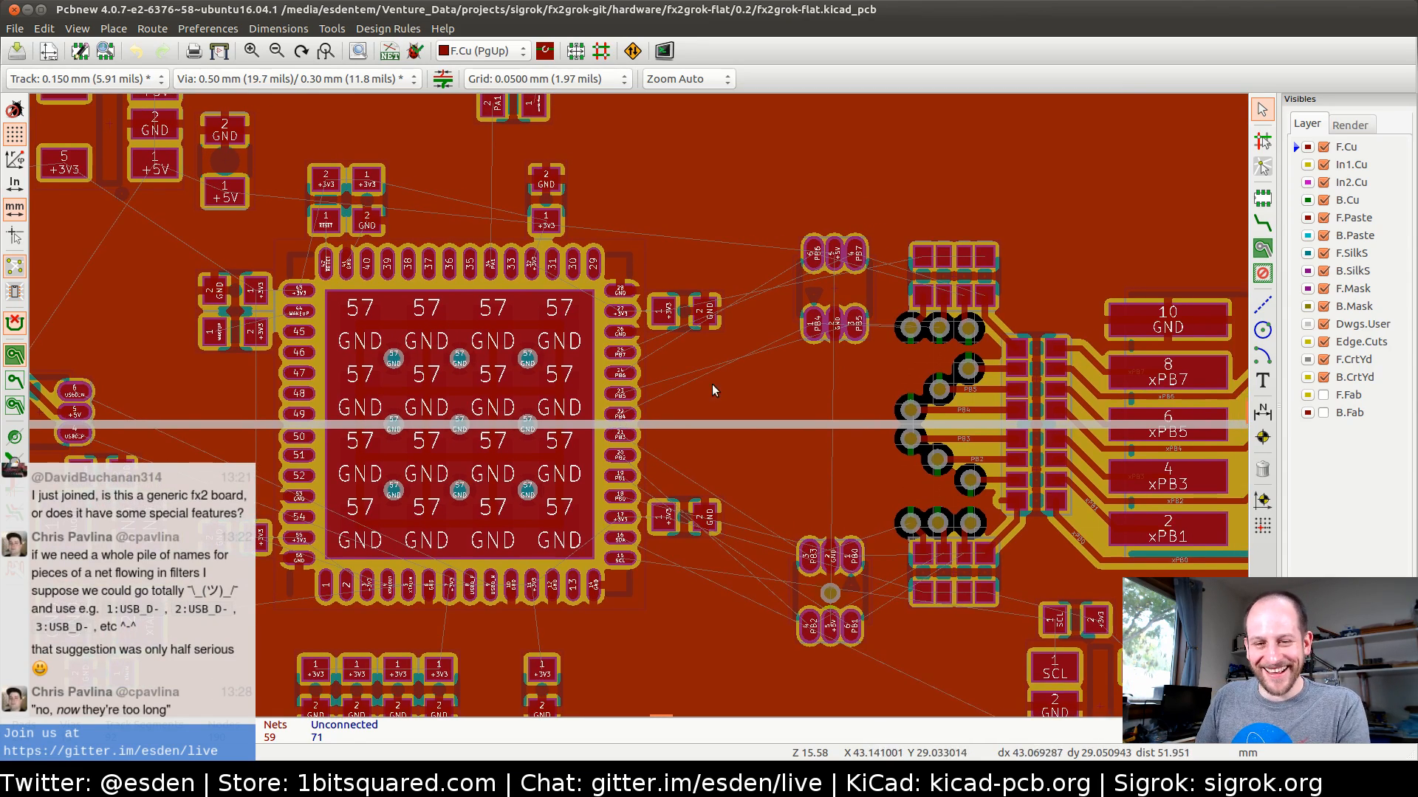
pyautogui.moveTo(712, 386); pyautogui.dragTo(637, 419, button='middle')
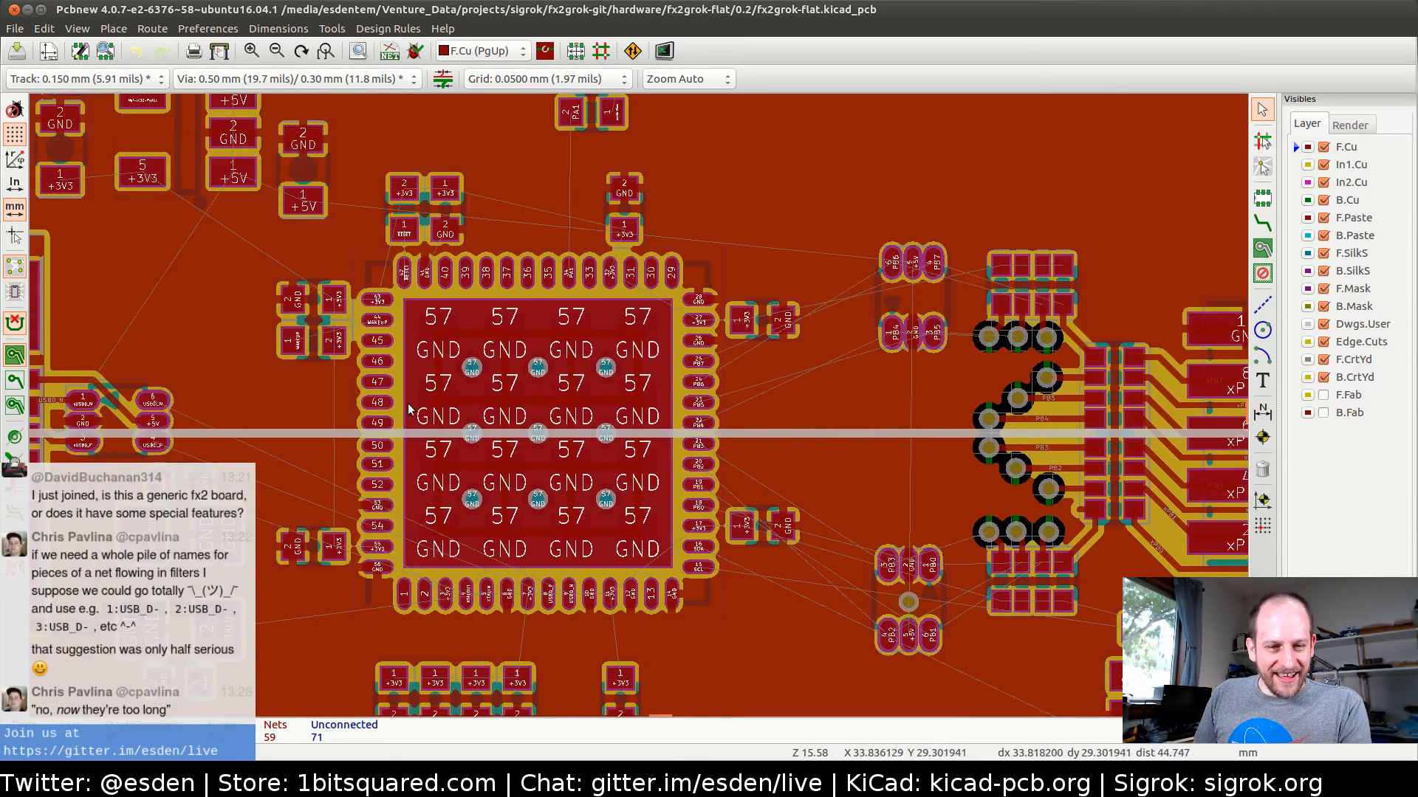
pyautogui.moveTo(408, 408); pyautogui.dragTo(551, 355, button='middle')
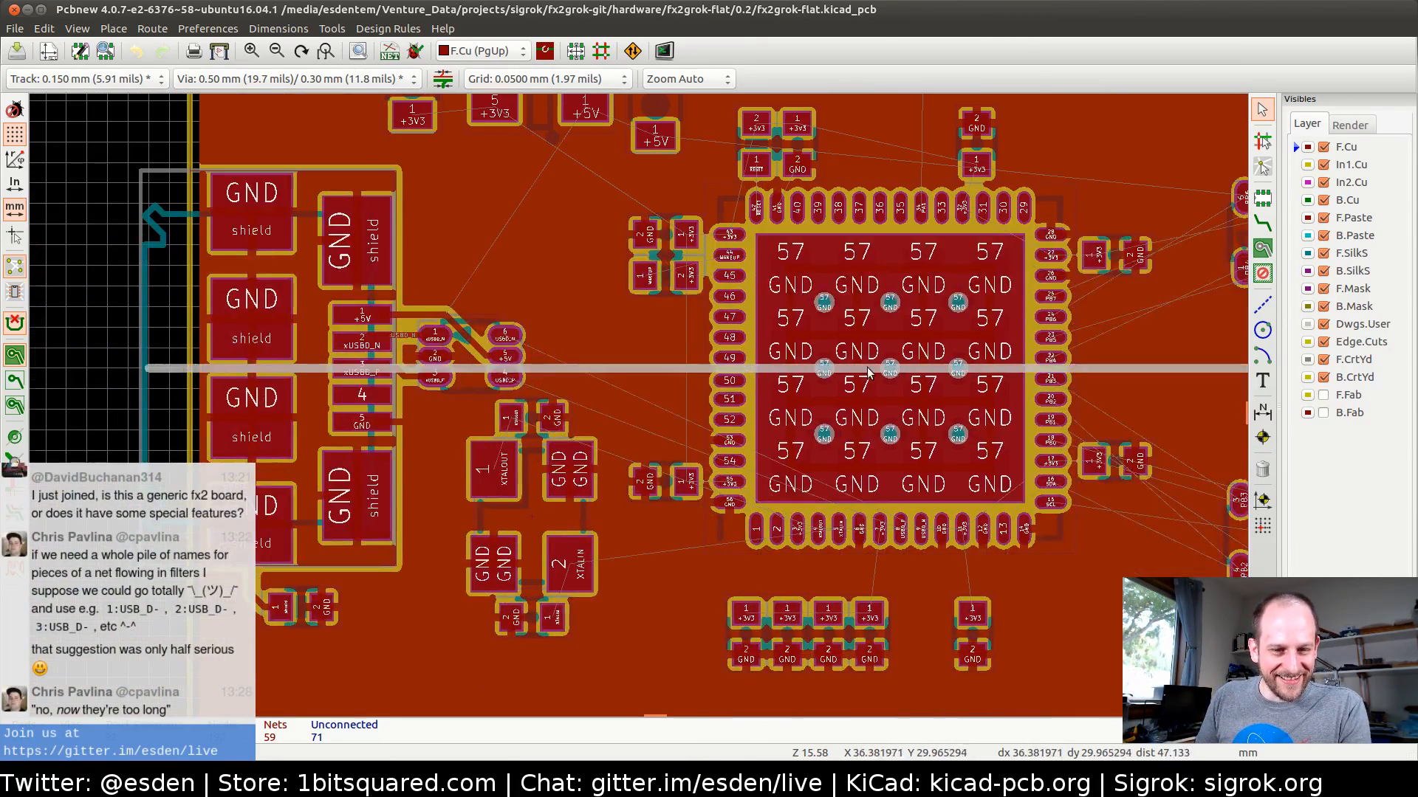
# Hide the filled areas of the copper zones and examine the airwires around IC1's upper pins and the PA1 resistor and diode
pyautogui.moveTo(868, 373); pyautogui.dragTo(499, 451, button='middle')
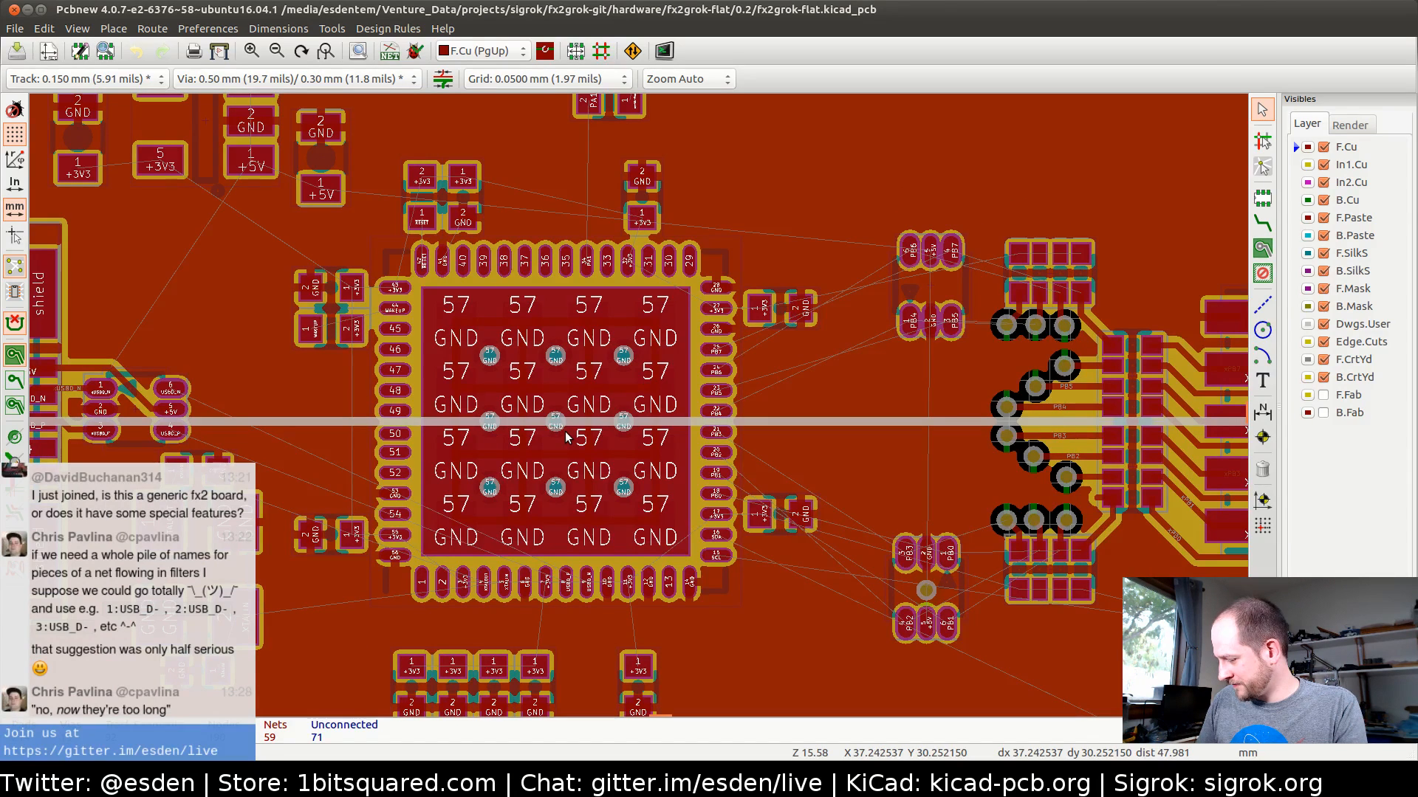
pyautogui.click(14, 380)
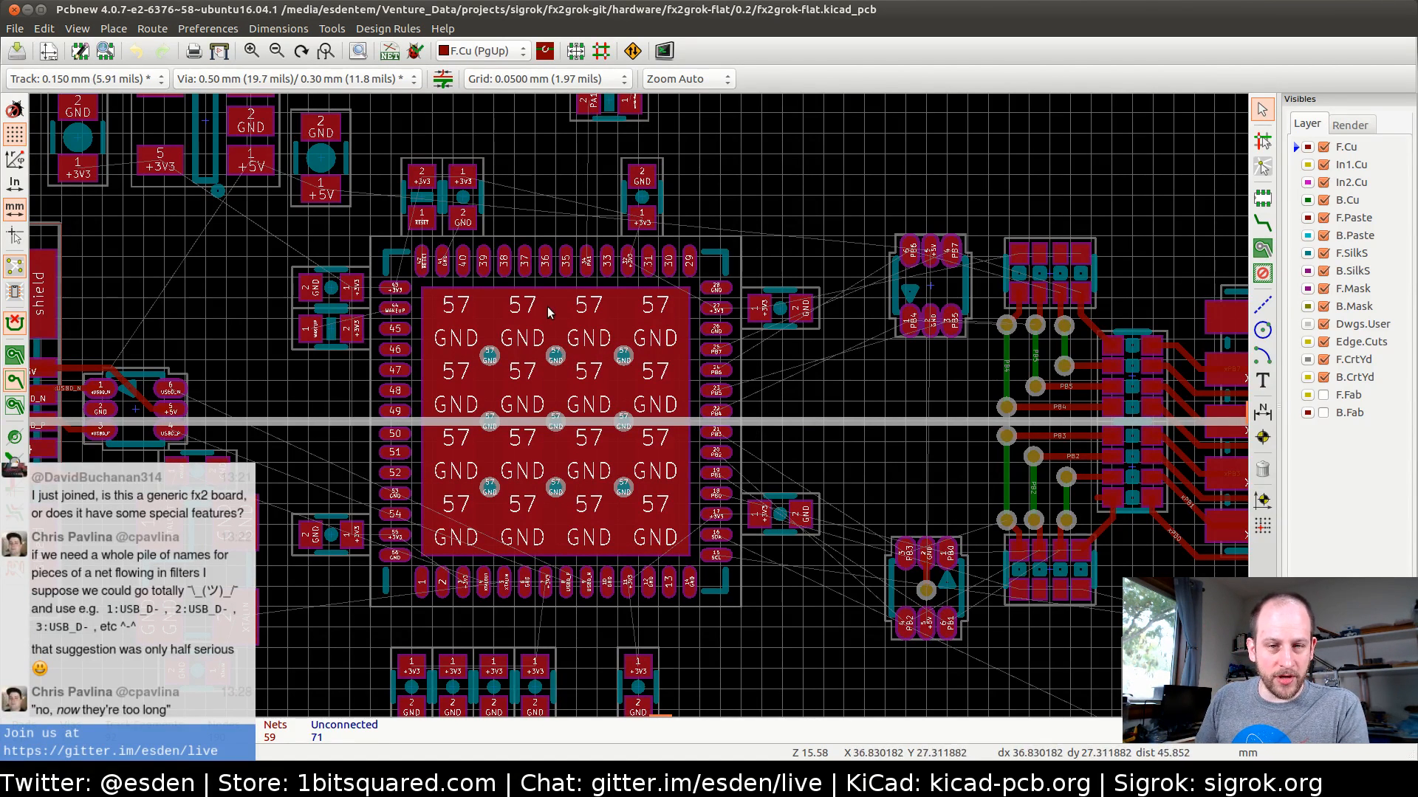
pyautogui.moveTo(547, 308); pyautogui.dragTo(485, 530, button='middle')
pyautogui.scroll(5, 638, 405)
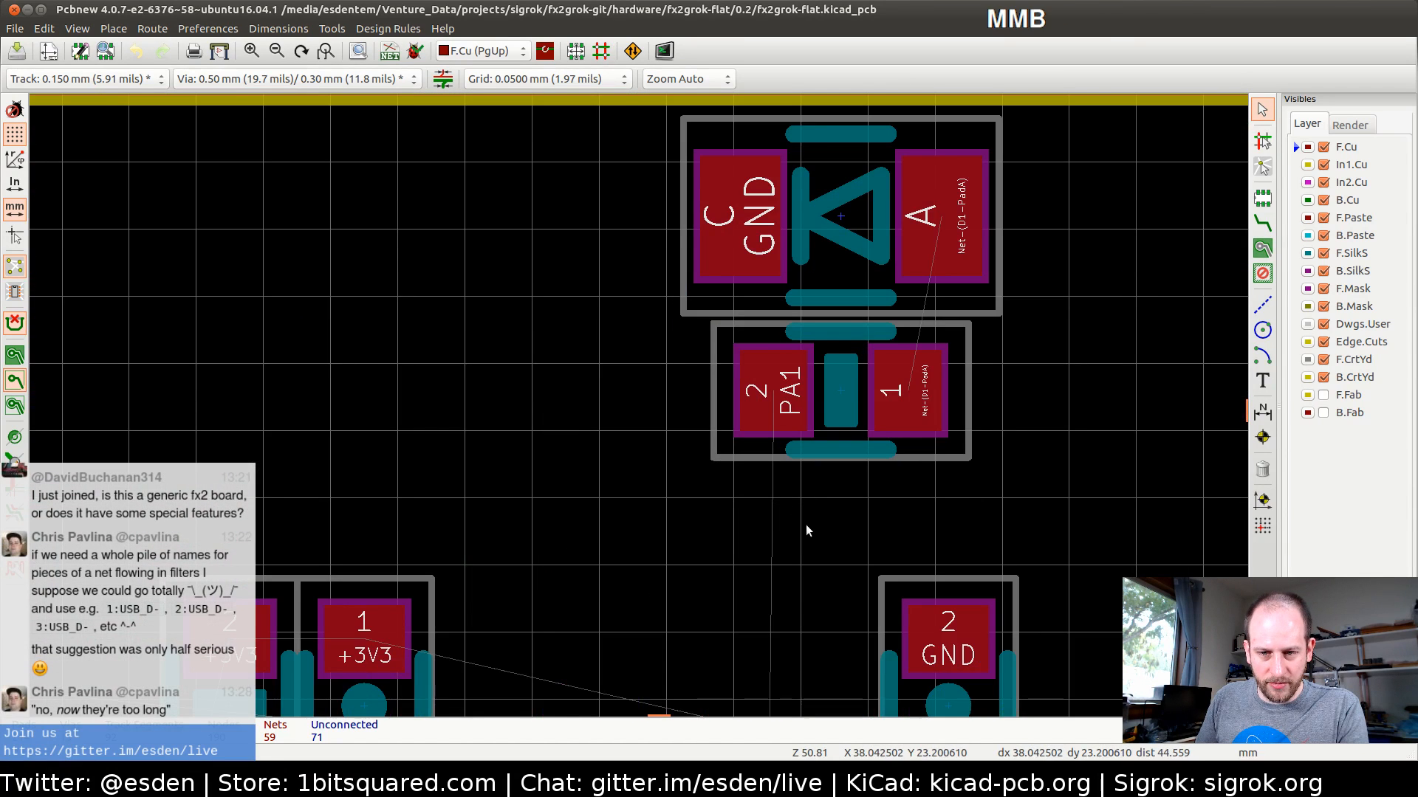
pyautogui.moveTo(805, 525); pyautogui.dragTo(604, 315, button='middle')
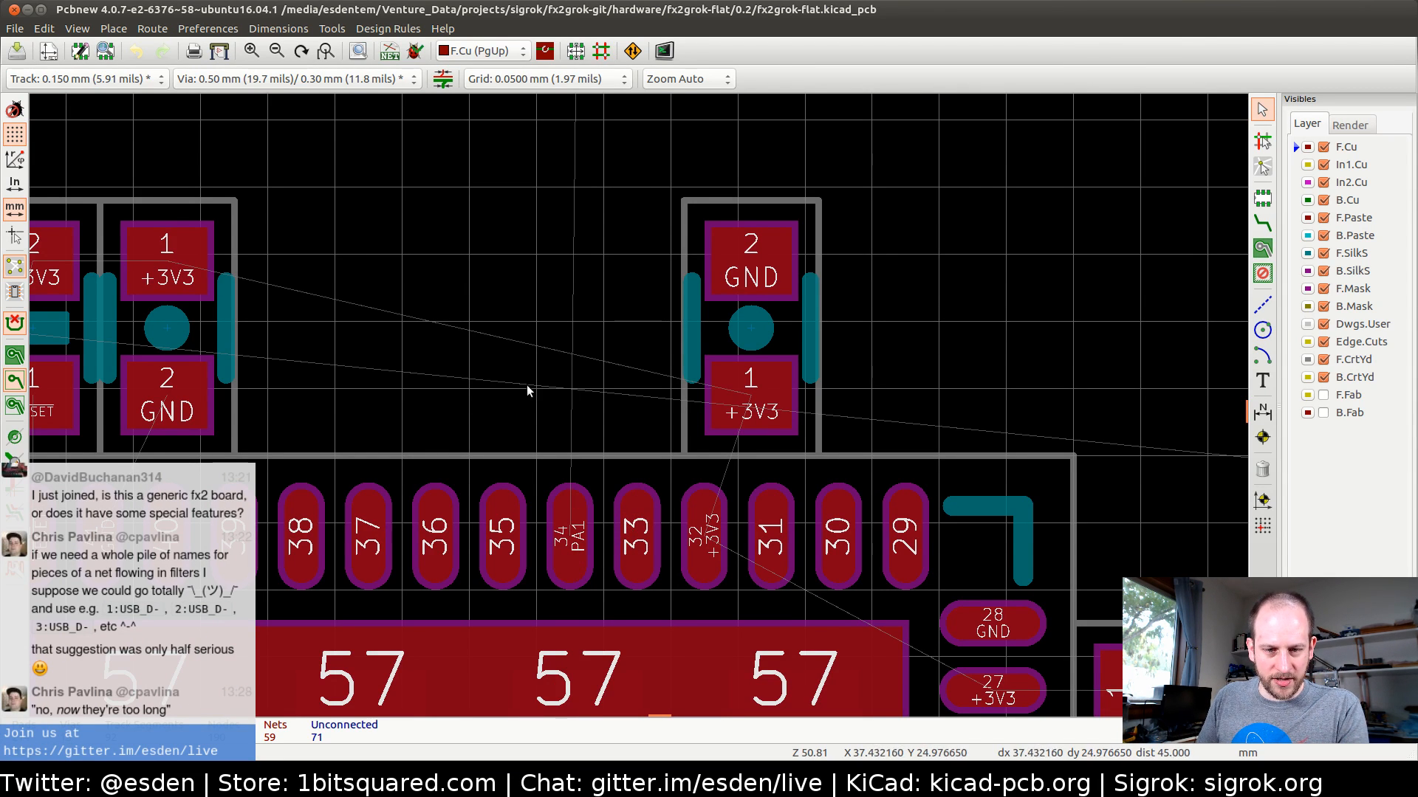
pyautogui.scroll(-3, 638, 405)
pyautogui.moveTo(626, 377); pyautogui.dragTo(550, 428, button='middle')
# Switch to the schematic and examine IC1's pin connections, the PB0 to PB7 resistor networks and connector J1
pyautogui.hotkey('alt', 'Tab')
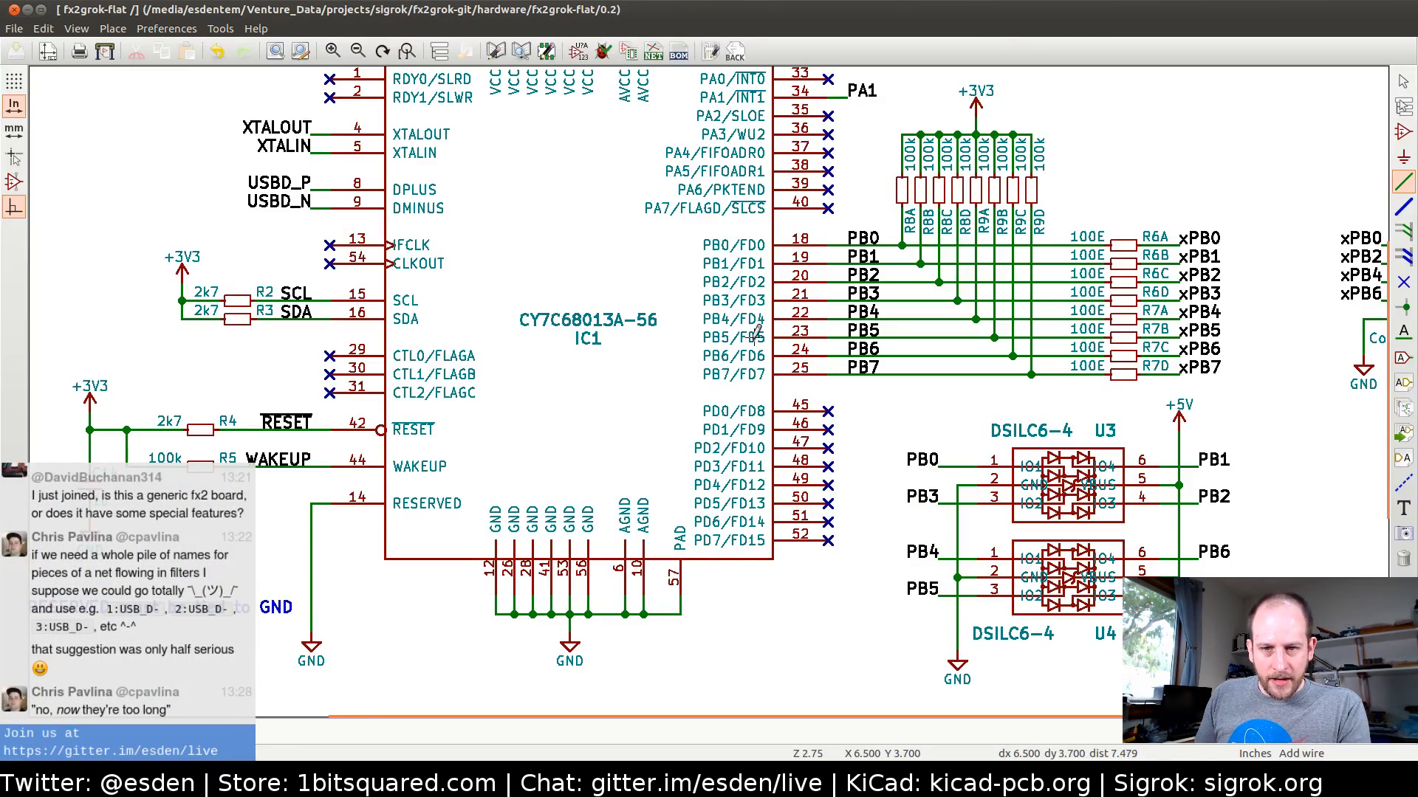
pyautogui.moveTo(733, 336); pyautogui.dragTo(465, 439, button='middle')
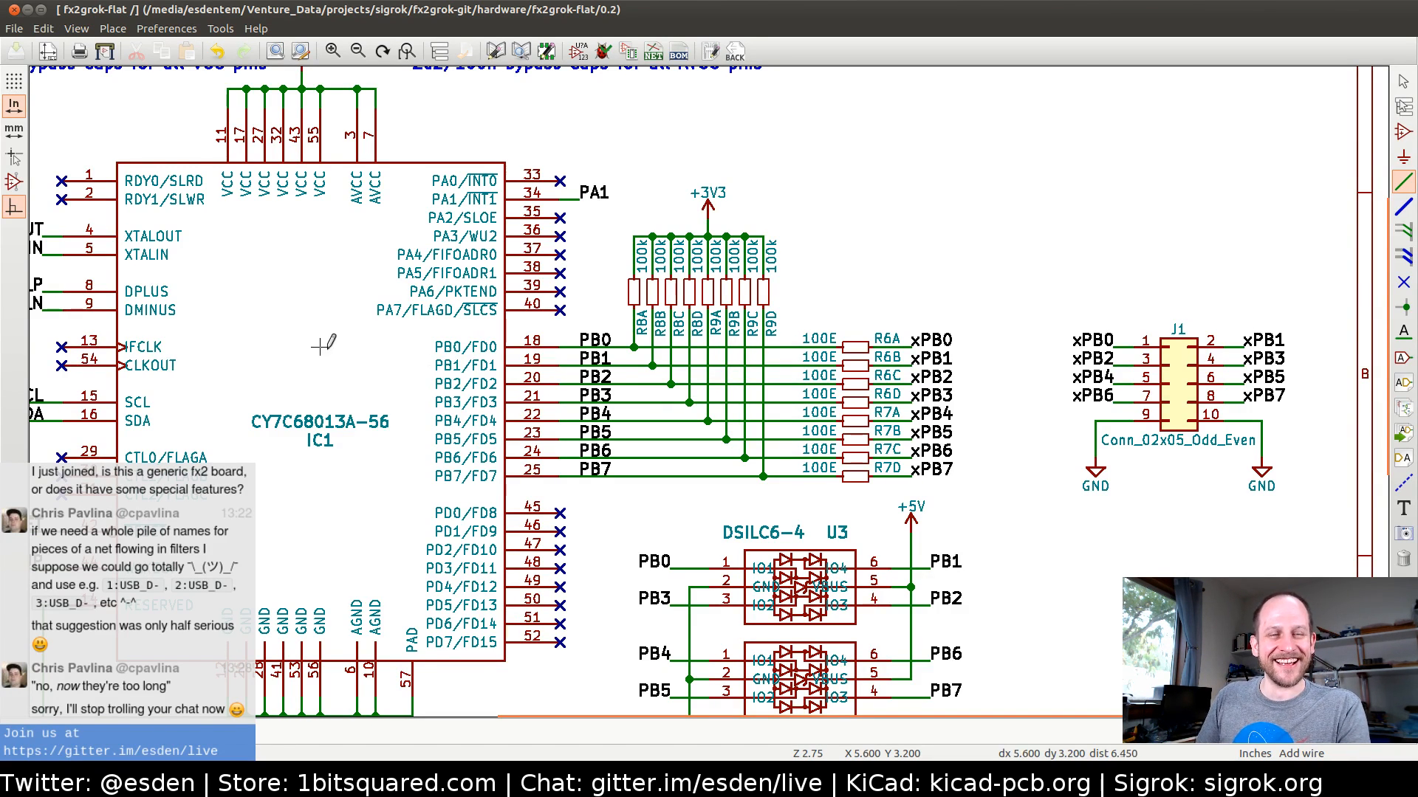
pyautogui.moveTo(372, 364); pyautogui.dragTo(553, 357, button='middle')
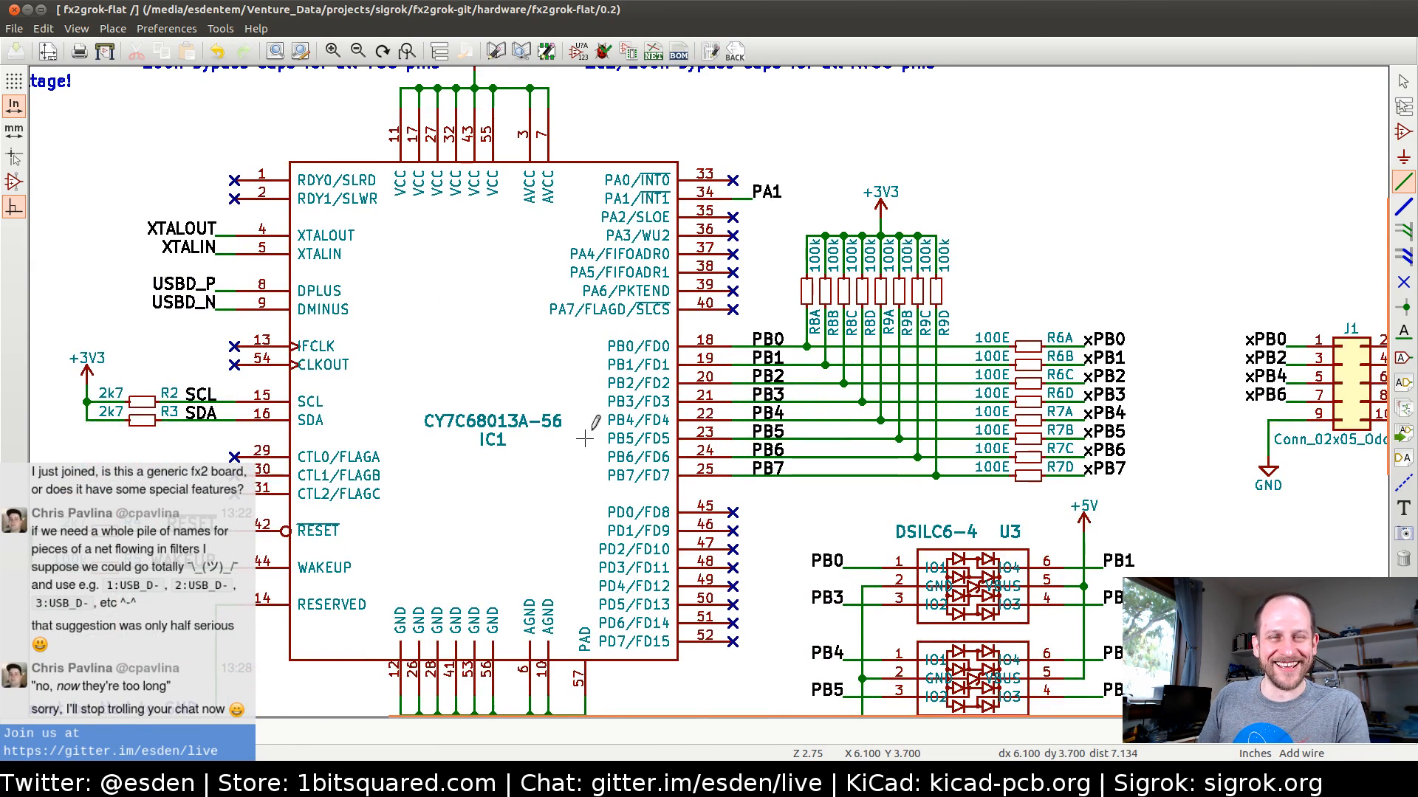
pyautogui.moveTo(585, 438); pyautogui.dragTo(455, 448, button='middle')
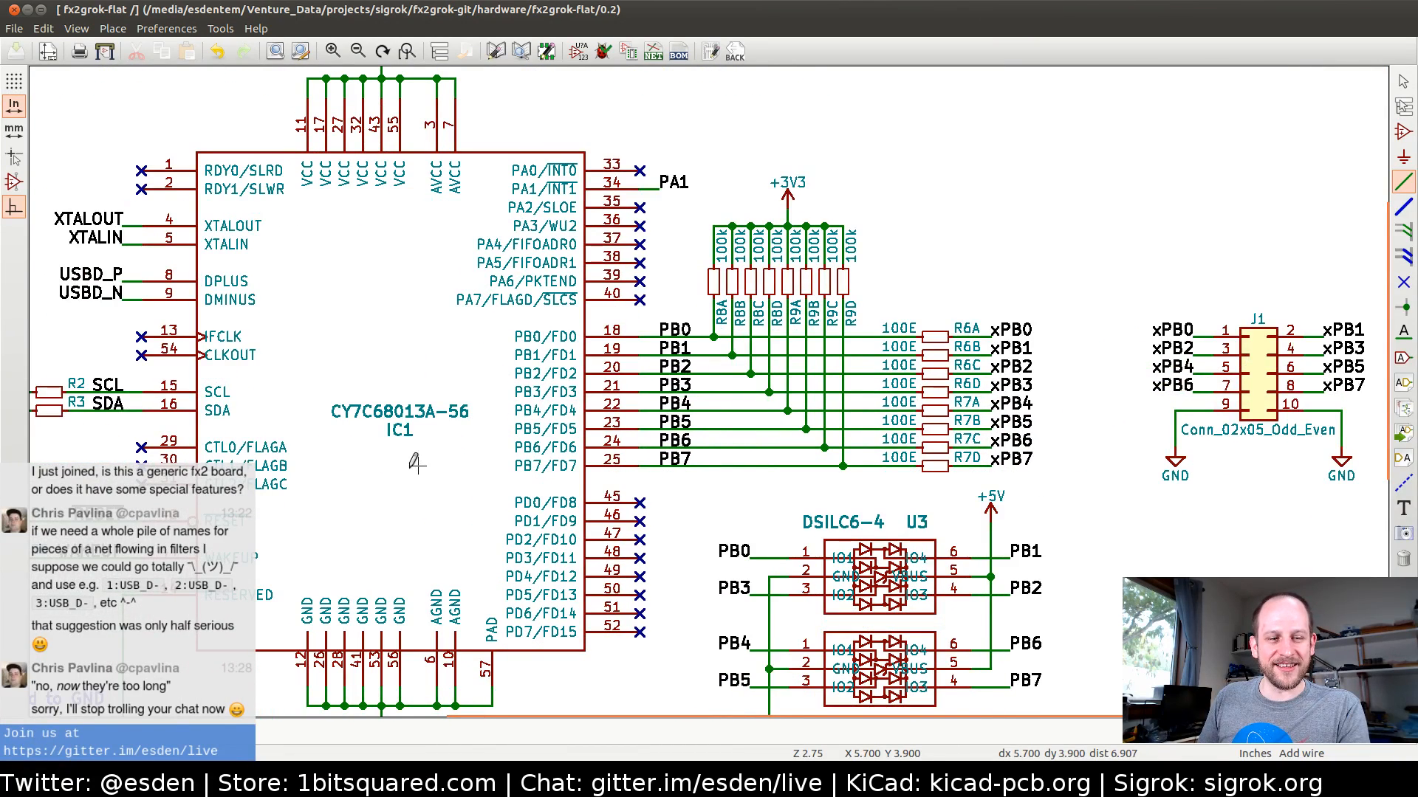
pyautogui.moveTo(399, 369); pyautogui.dragTo(486, 463, button='middle')
pyautogui.moveTo(543, 384); pyautogui.dragTo(531, 487, button='middle')
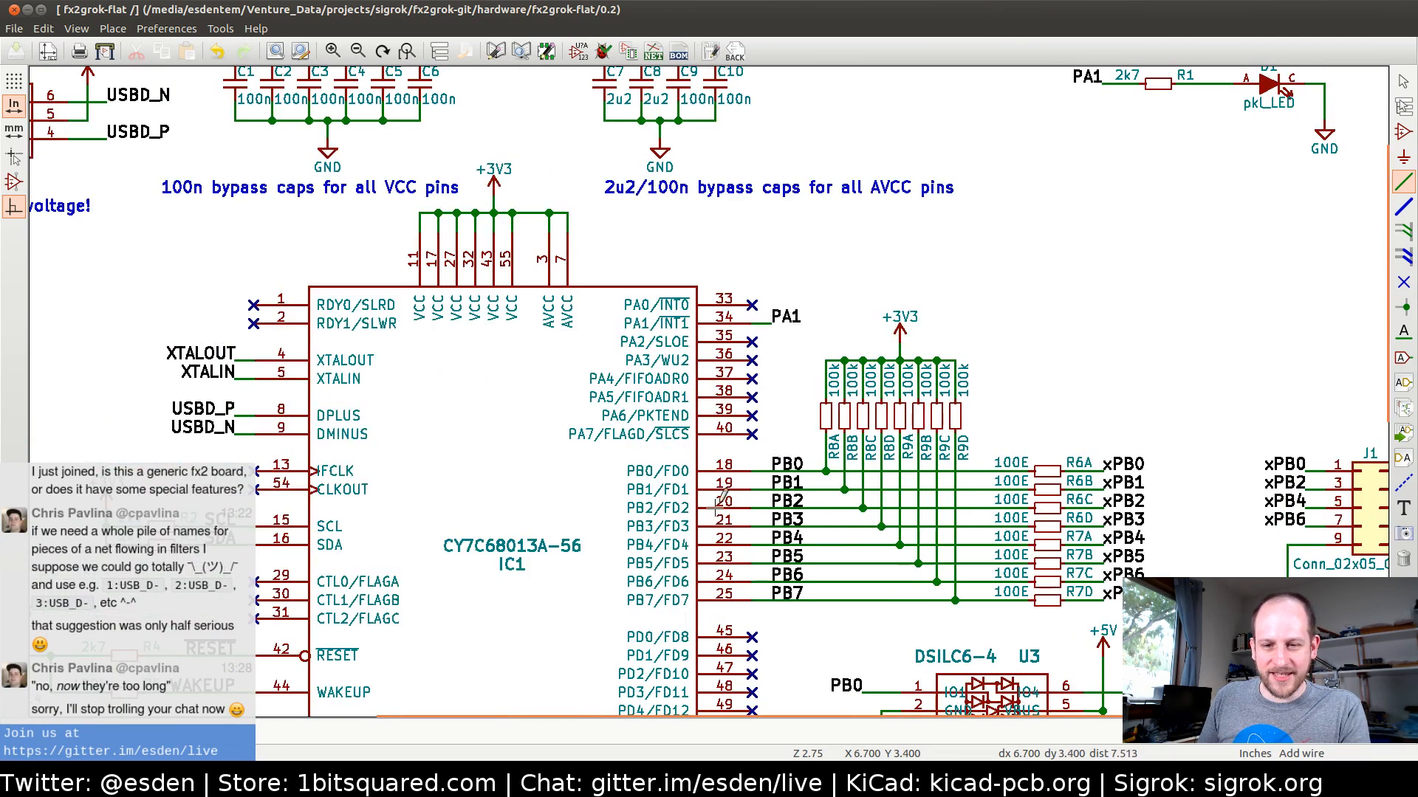
pyautogui.moveTo(615, 534); pyautogui.dragTo(576, 414, button='middle')
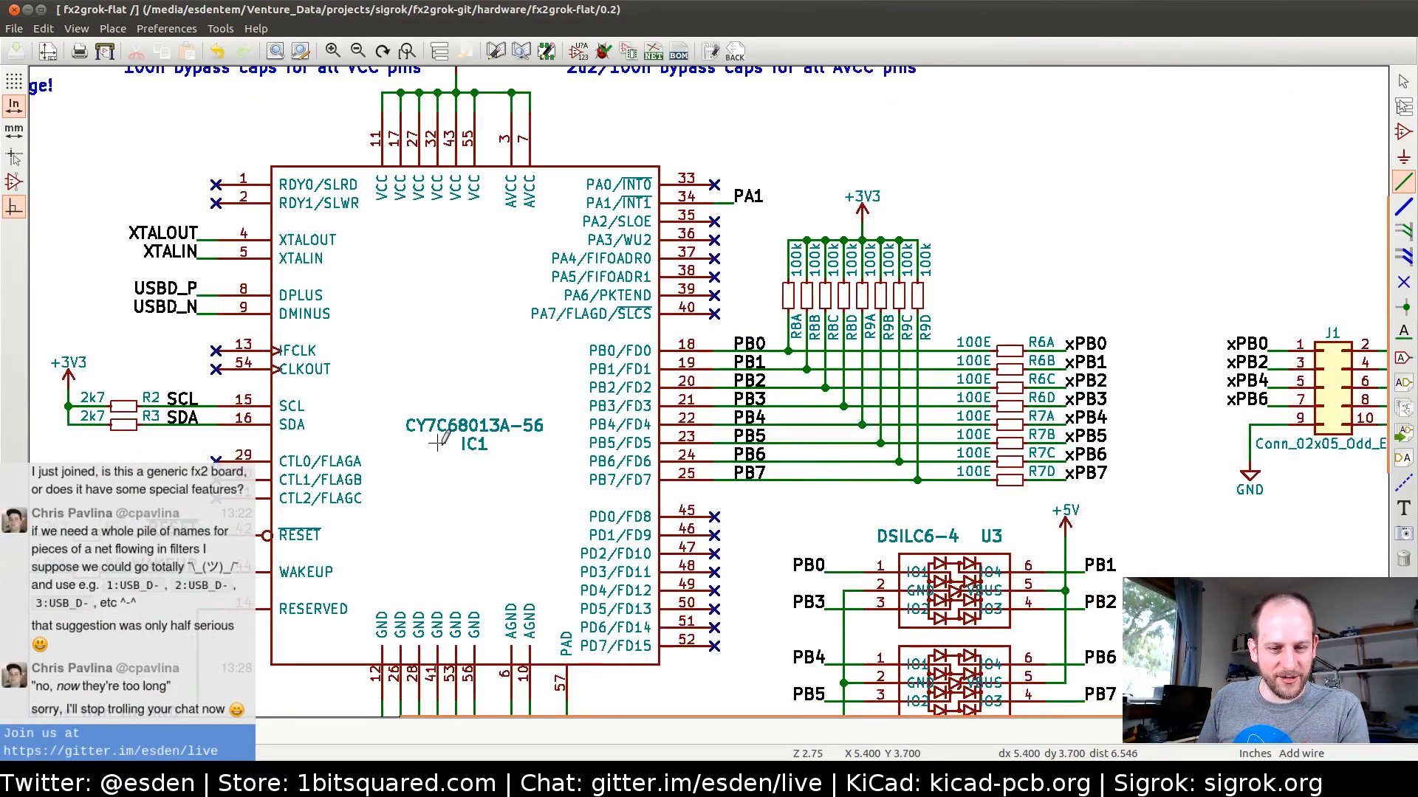
pyautogui.moveTo(440, 445); pyautogui.dragTo(467, 456, button='middle')
pyautogui.moveTo(842, 370); pyautogui.dragTo(620, 416, button='middle')
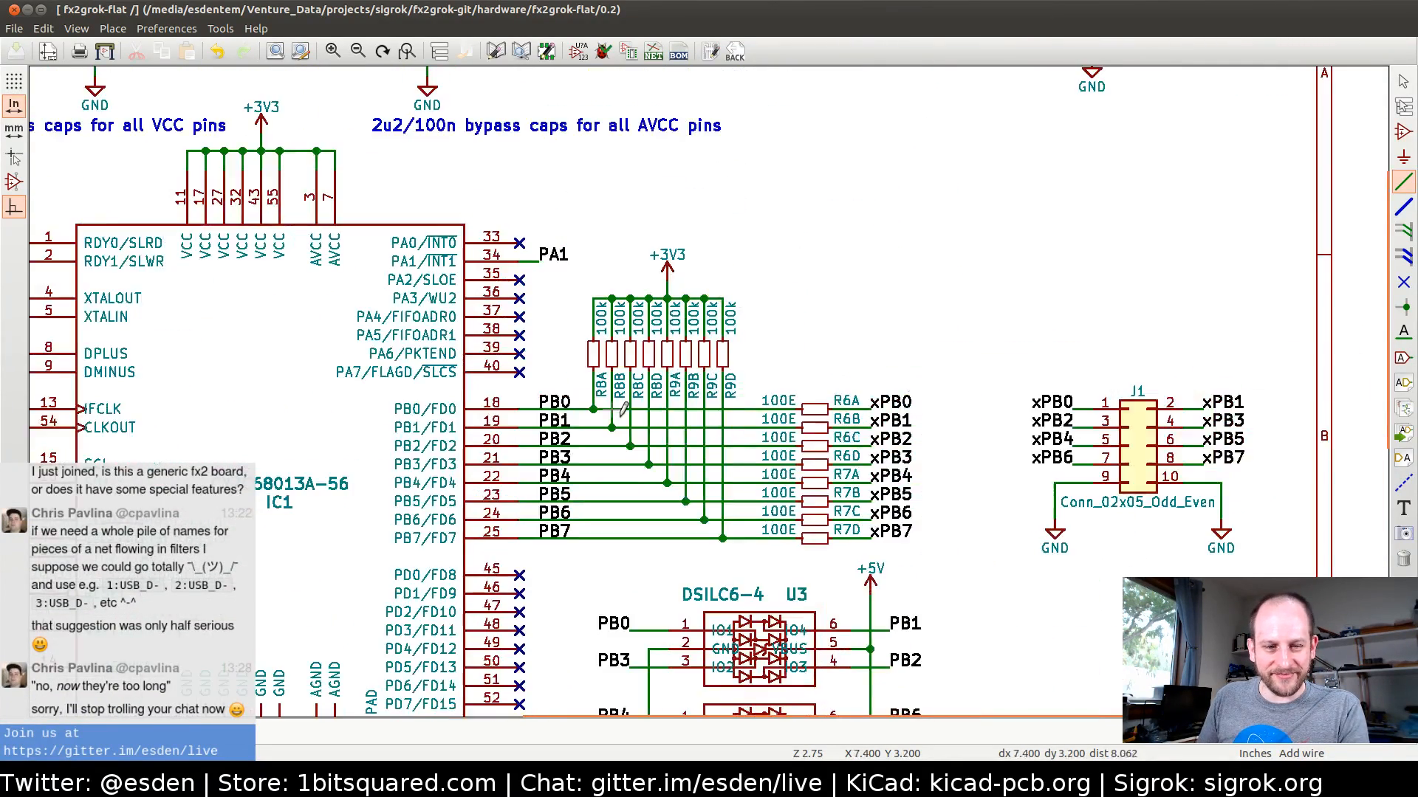
pyautogui.moveTo(854, 328); pyautogui.dragTo(870, 247, button='middle')
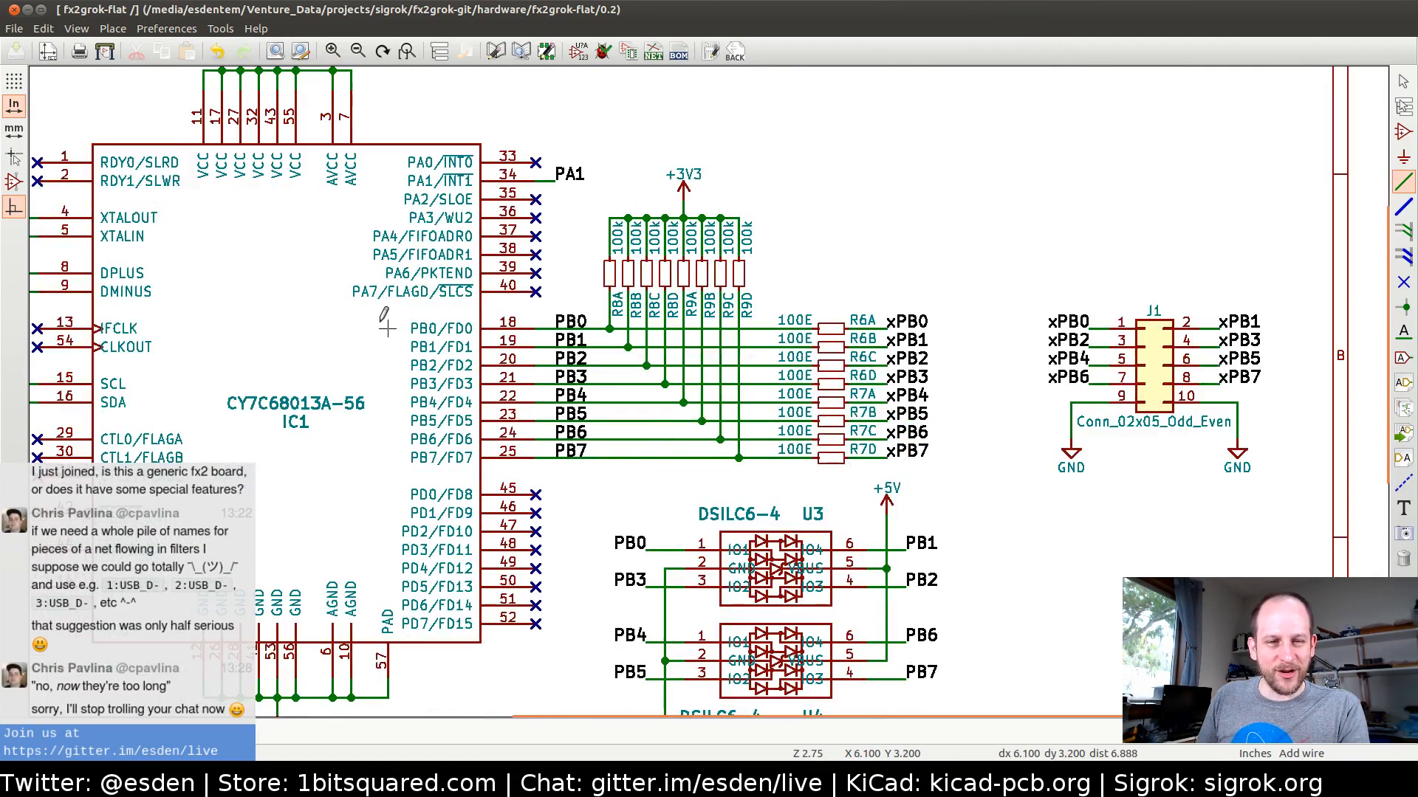
pyautogui.moveTo(334, 323); pyautogui.dragTo(473, 340, button='middle')
pyautogui.moveTo(379, 364); pyautogui.dragTo(607, 407, button='middle')
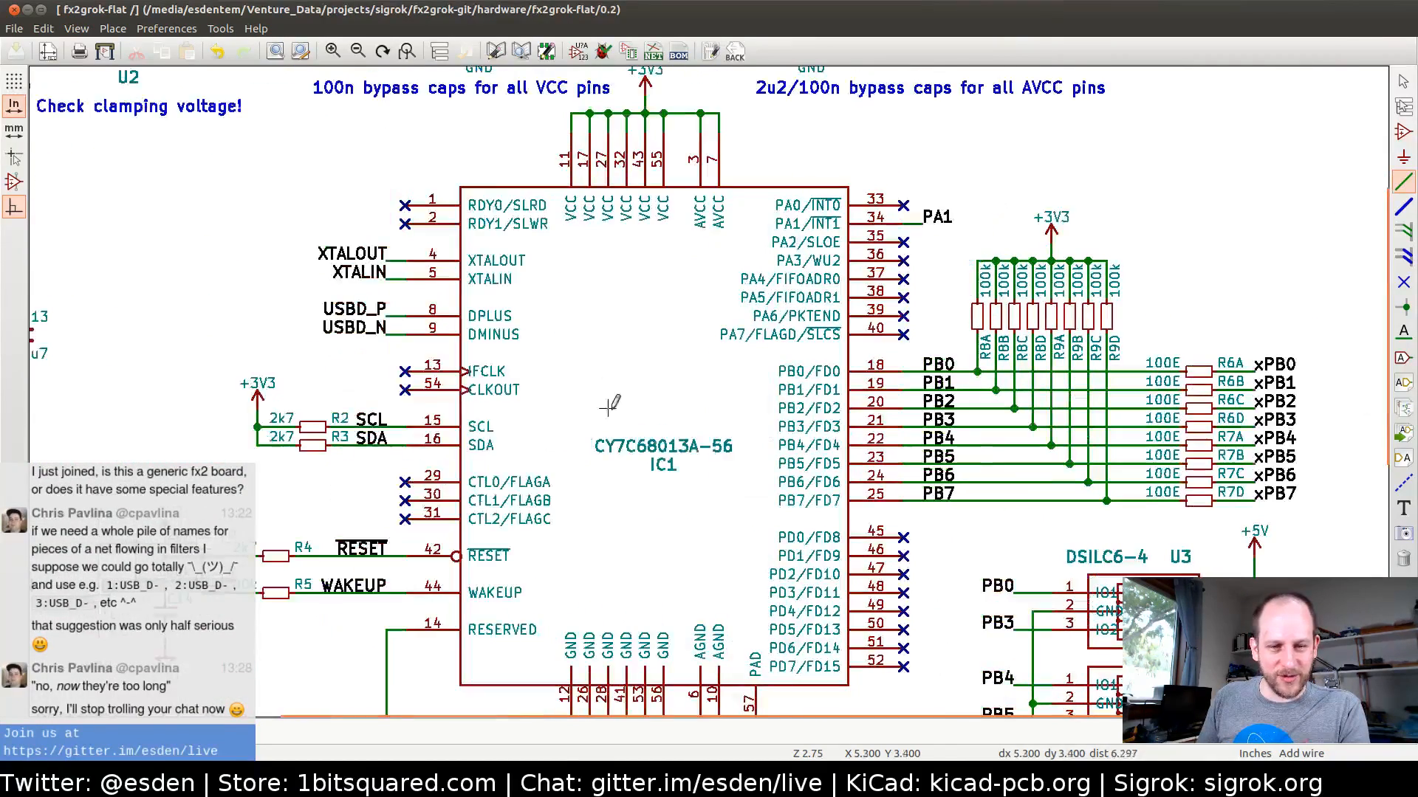
pyautogui.moveTo(703, 485); pyautogui.dragTo(645, 405, button='middle')
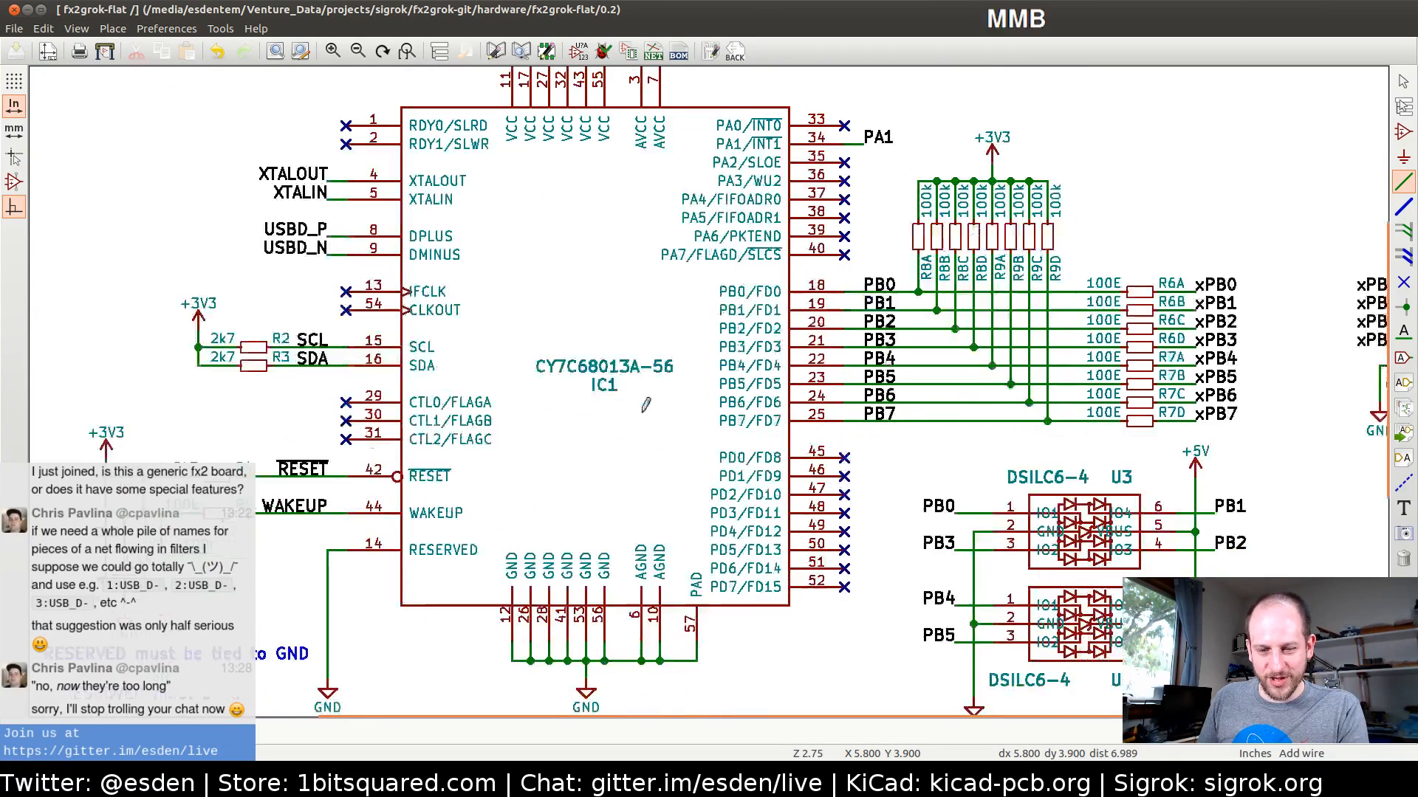
pyautogui.moveTo(1078, 234); pyautogui.dragTo(940, 316, button='middle')
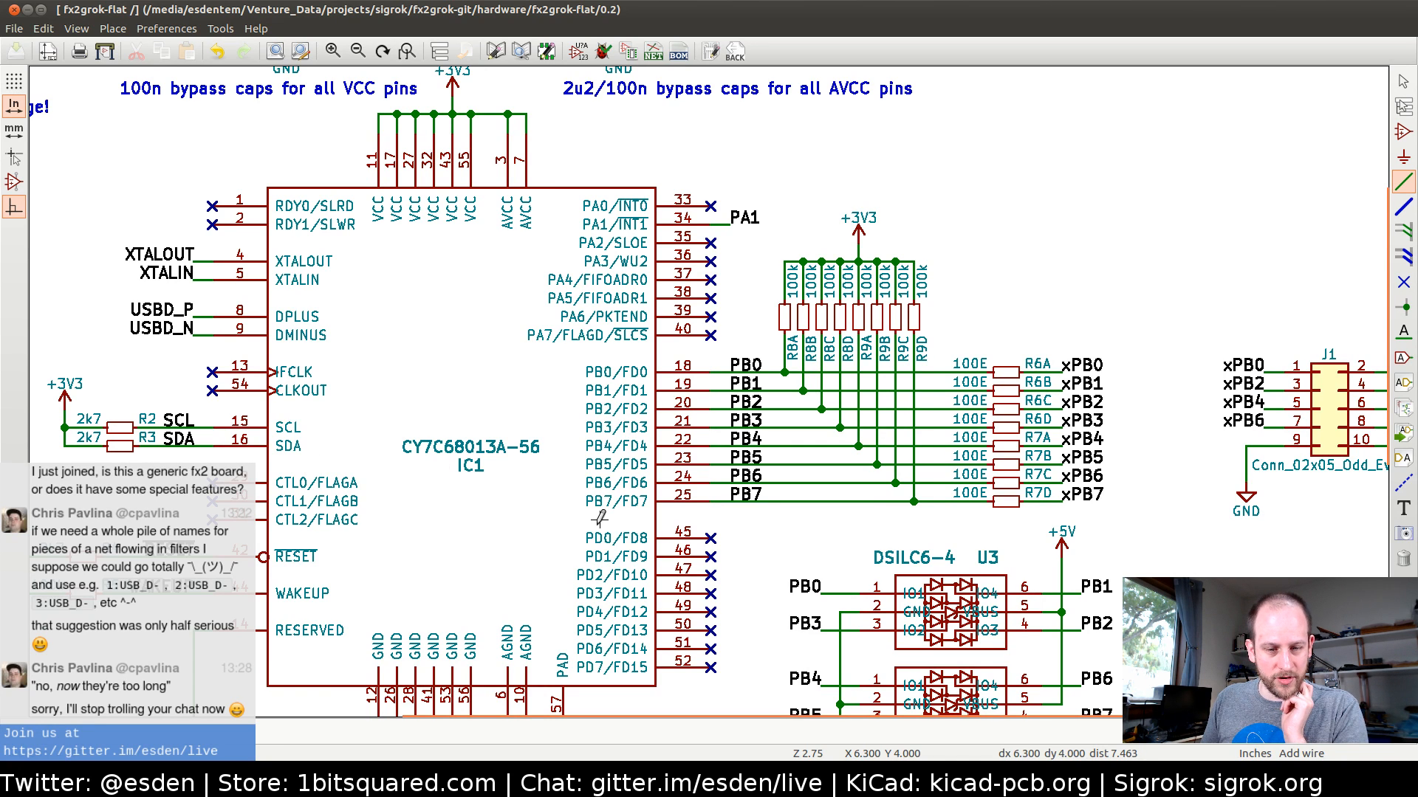
pyautogui.moveTo(579, 539); pyautogui.dragTo(443, 462, button='middle')
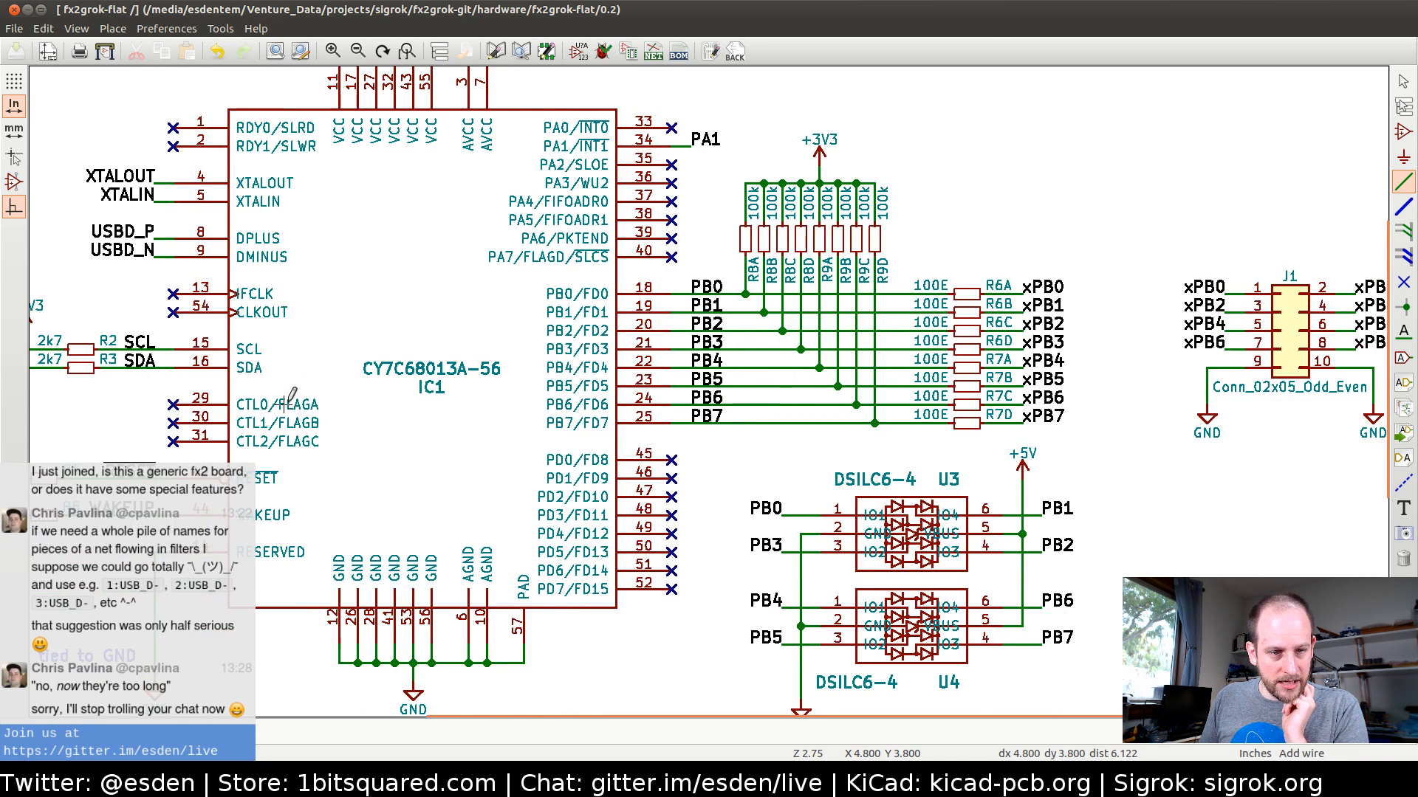
# Remove the no-connect flag from pin 1 (RDY0/SLRD) of IC1
pyautogui.moveTo(285, 341); pyautogui.dragTo(384, 486, button='middle')
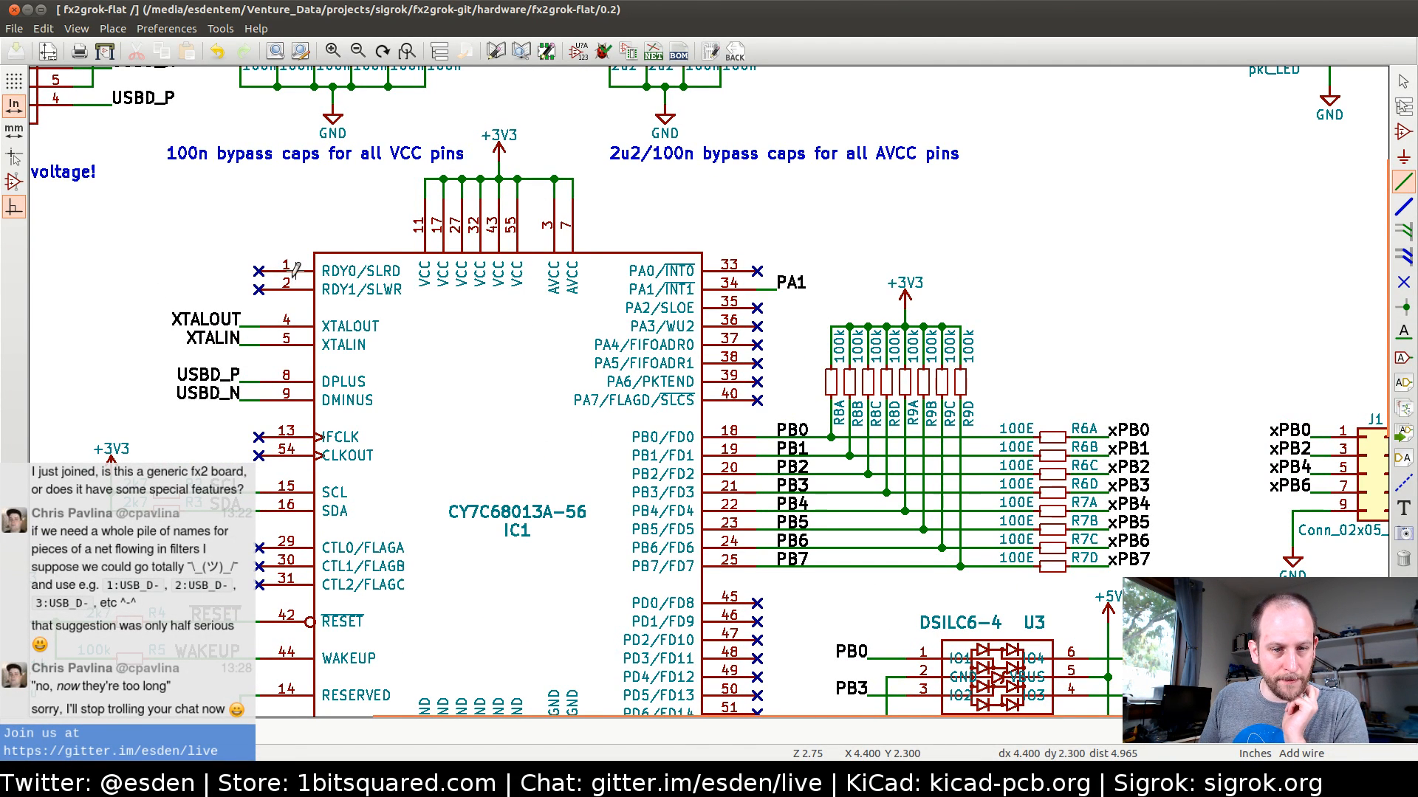
pyautogui.scroll(2, 295, 270)
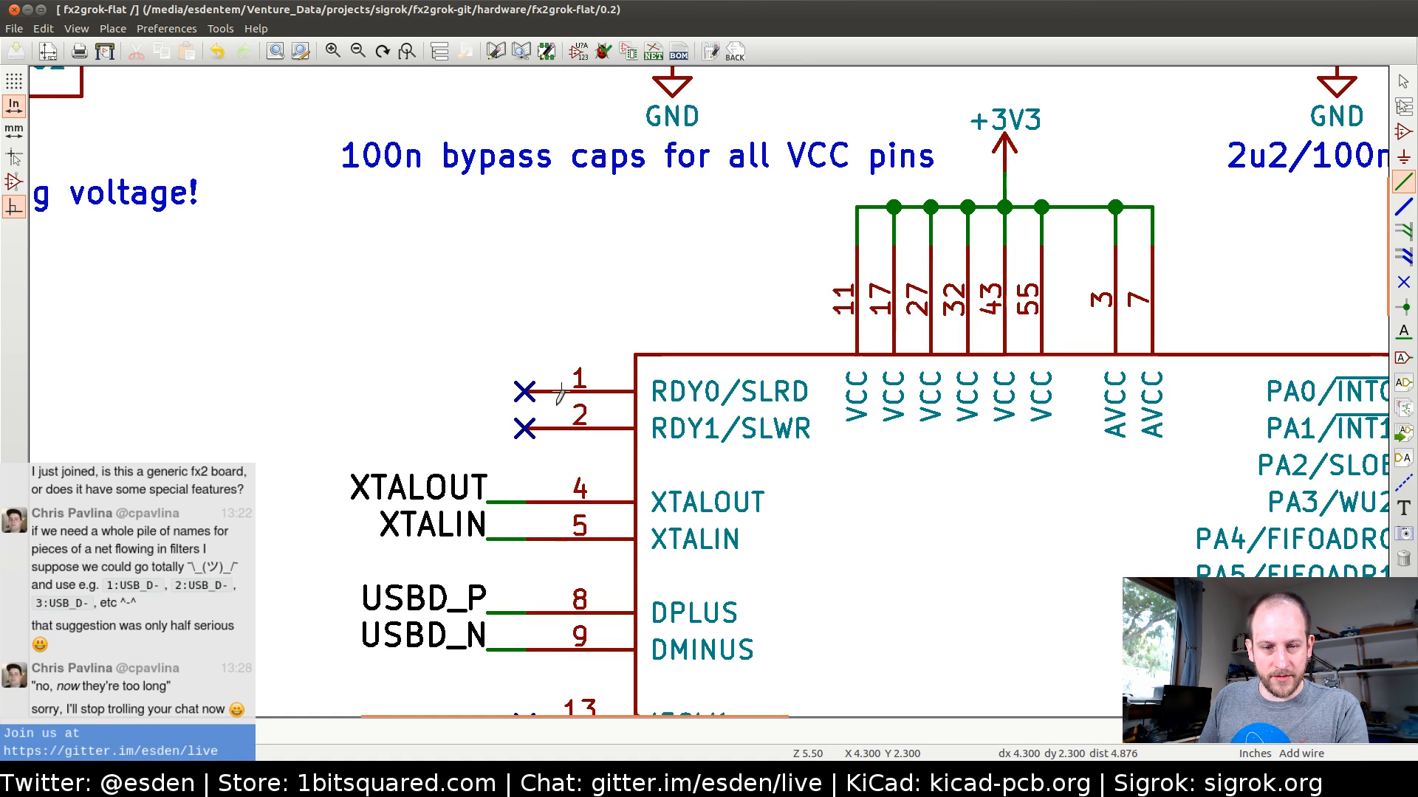
pyautogui.click(524, 392)
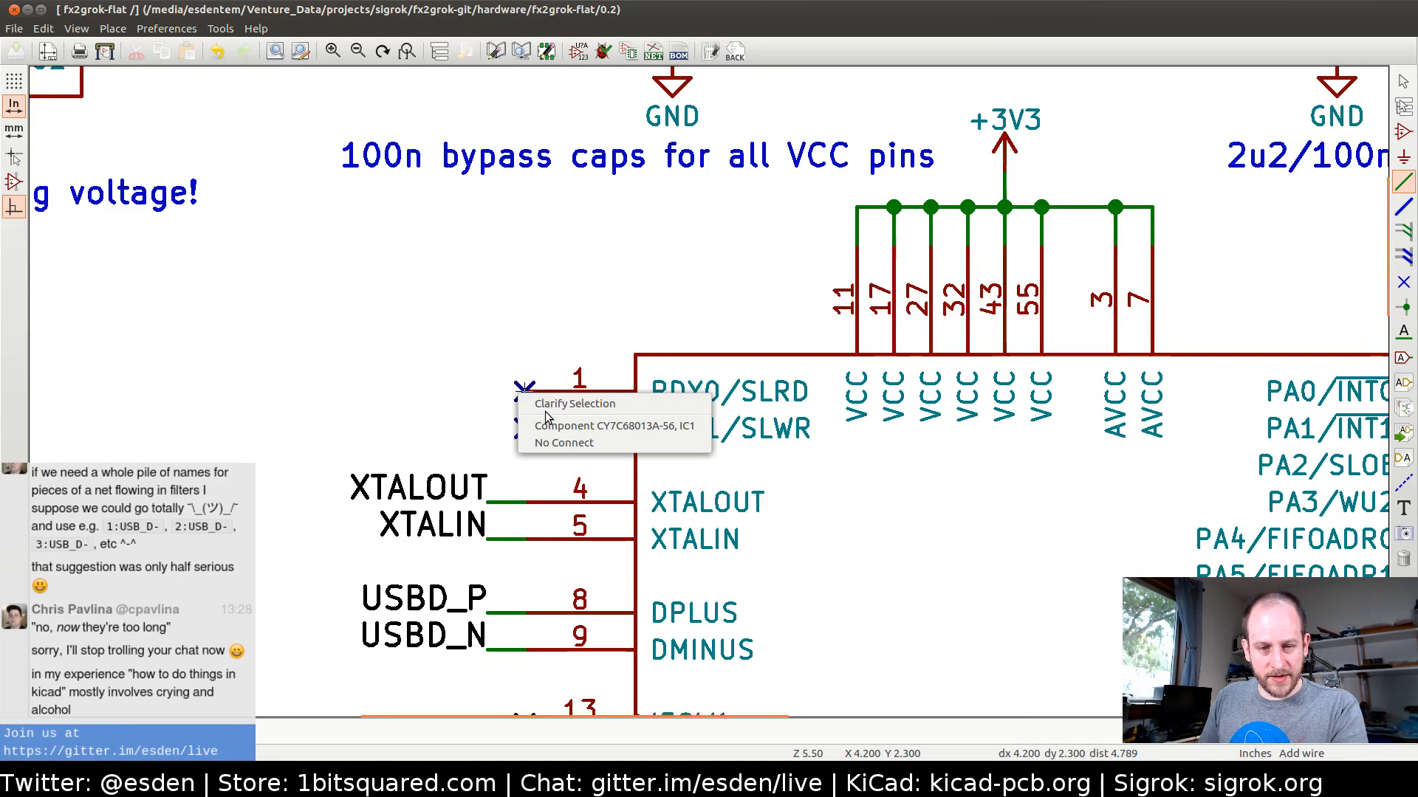
pyautogui.click(565, 444)
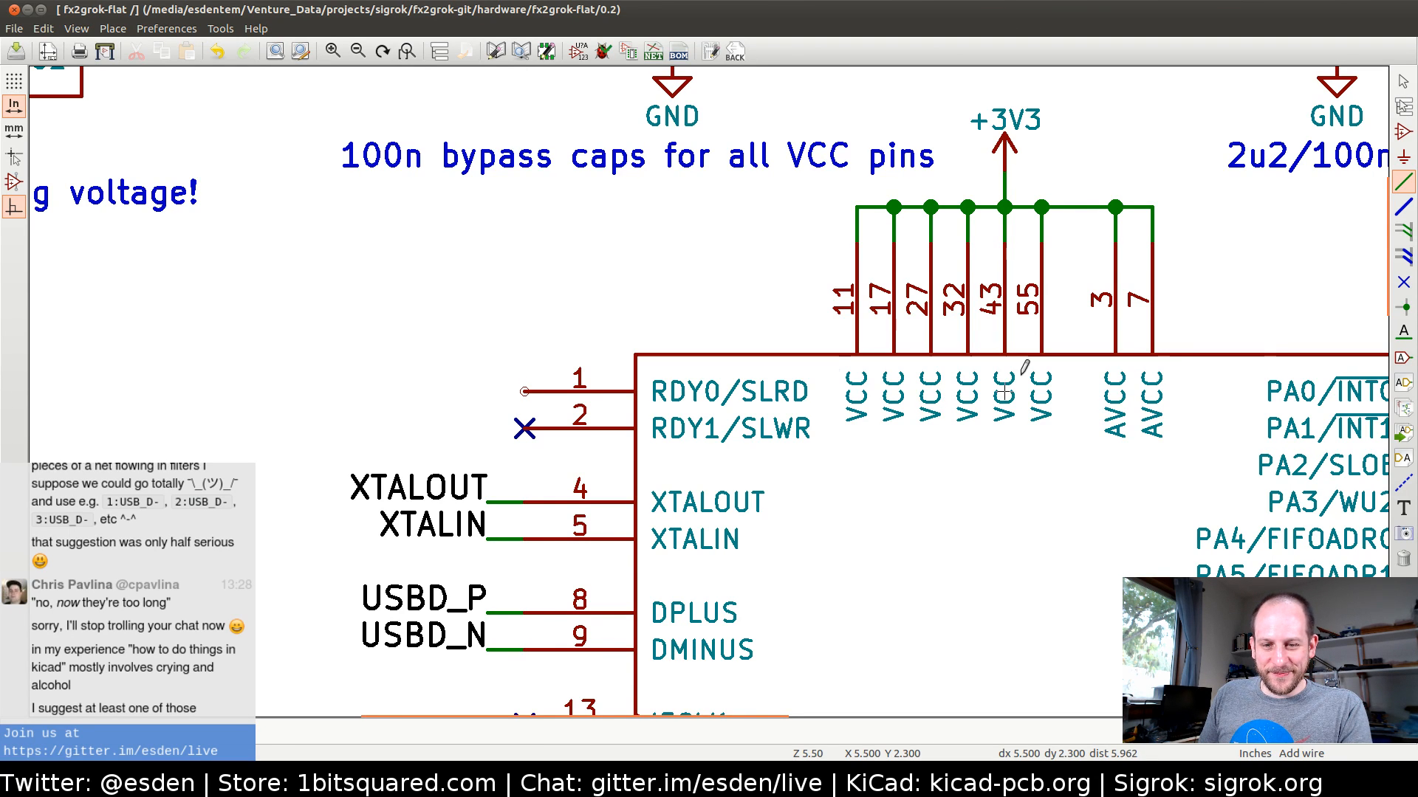
pyautogui.click(1404, 332)
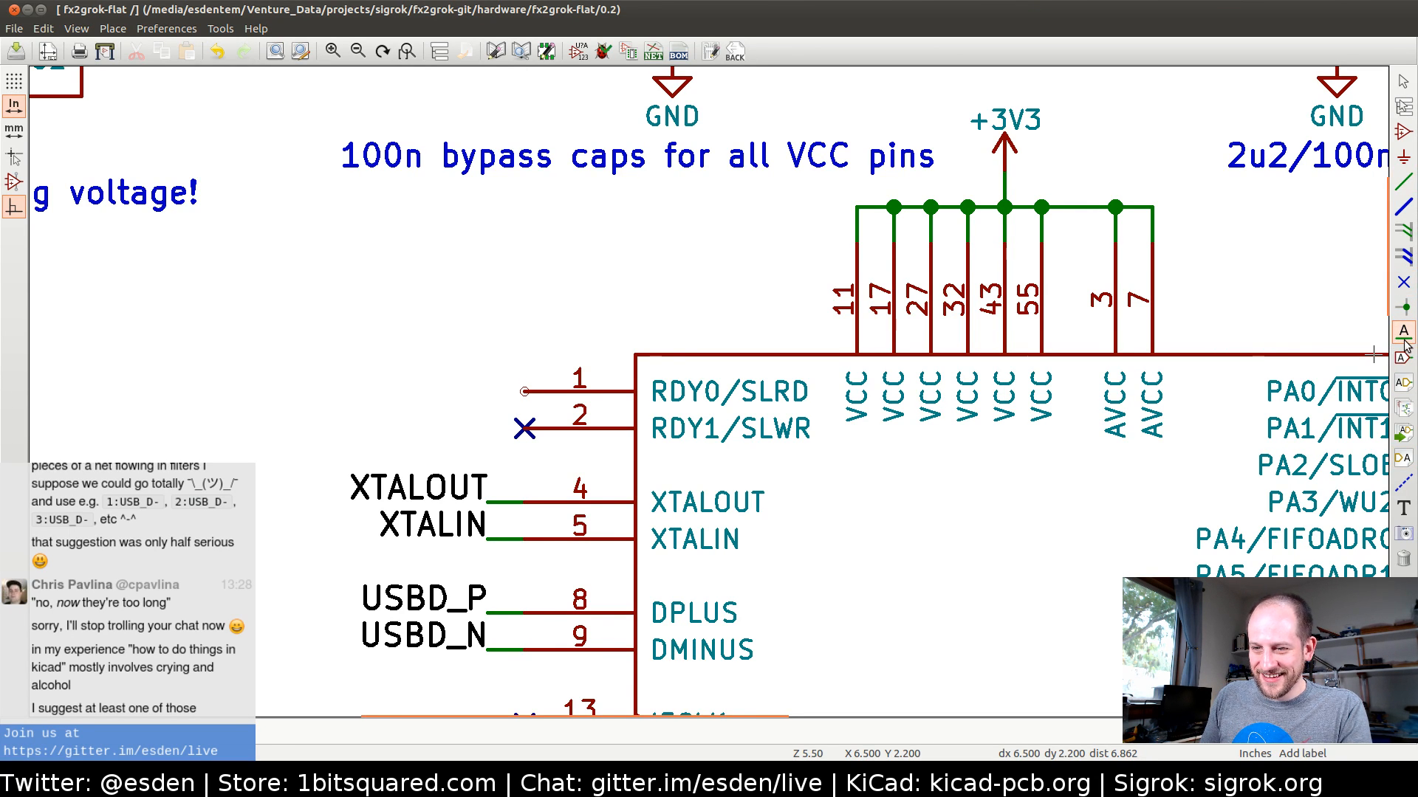
pyautogui.click(525, 390)
pyautogui.press('Escape')
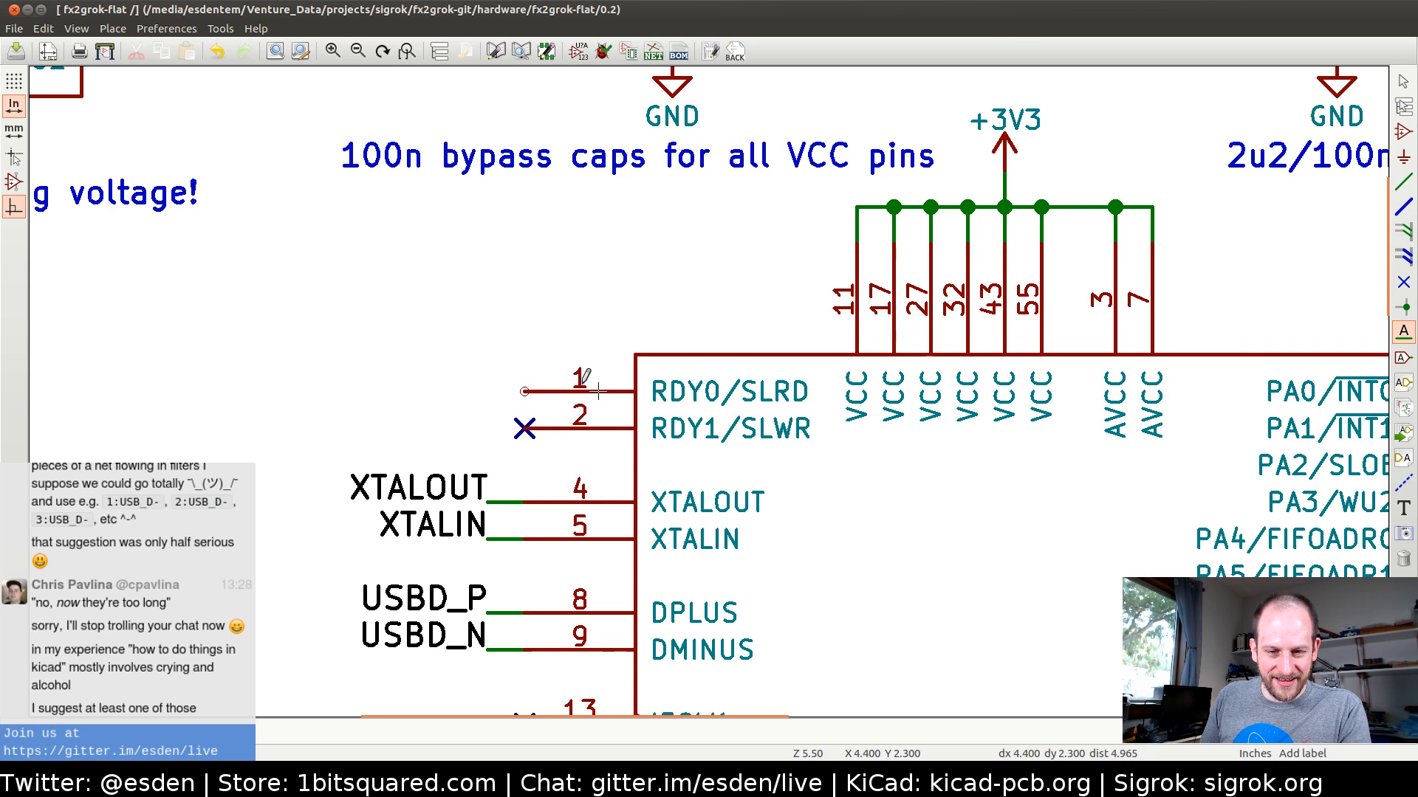
# Draw a wire stub about 0.1 in long outward from IC1 pin 1 and label its end TRIGGER, with the text extending away from the chip
pyautogui.press('w')
pyautogui.doubleClick(487, 391)
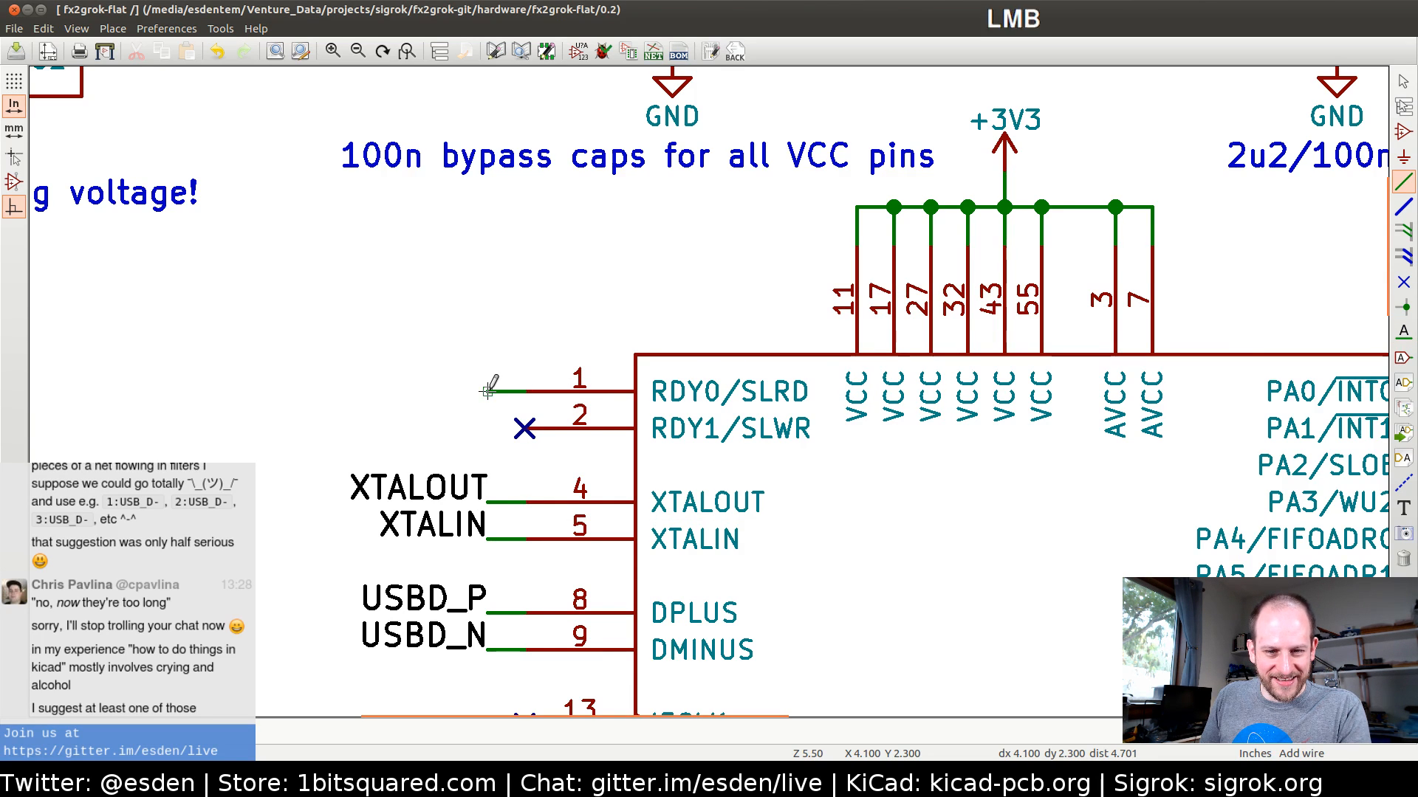
pyautogui.click(1404, 332)
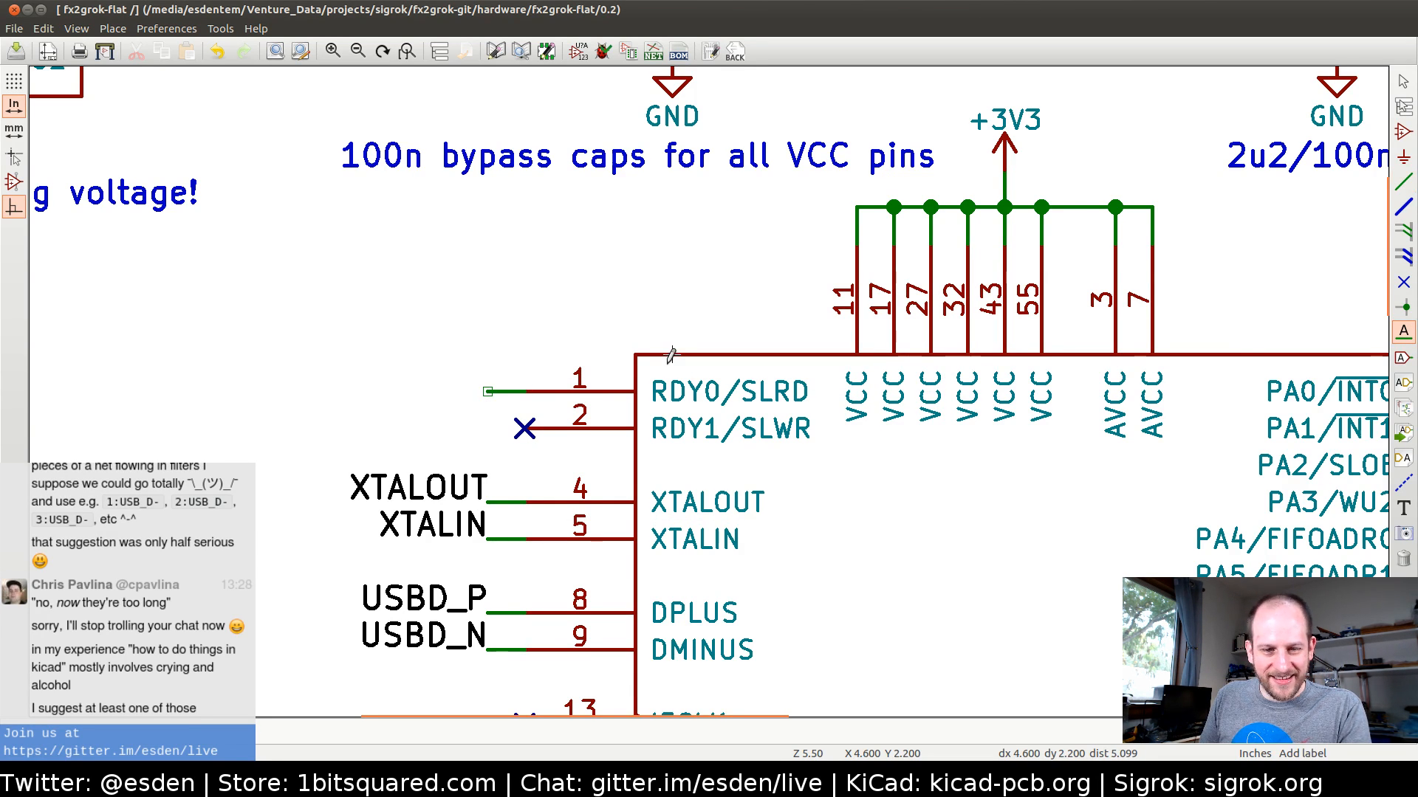
pyautogui.click(488, 391)
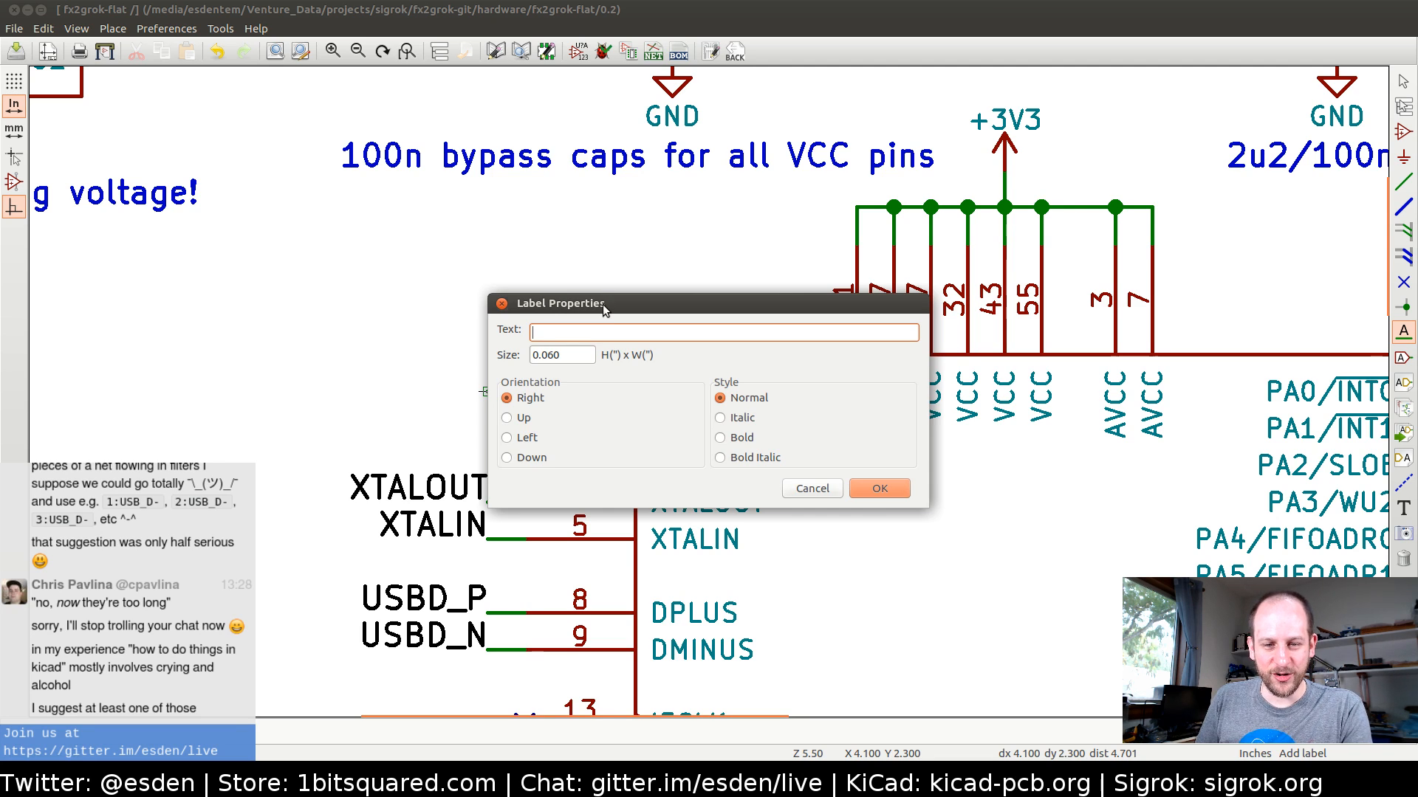
pyautogui.moveTo(602, 304); pyautogui.dragTo(533, 302)
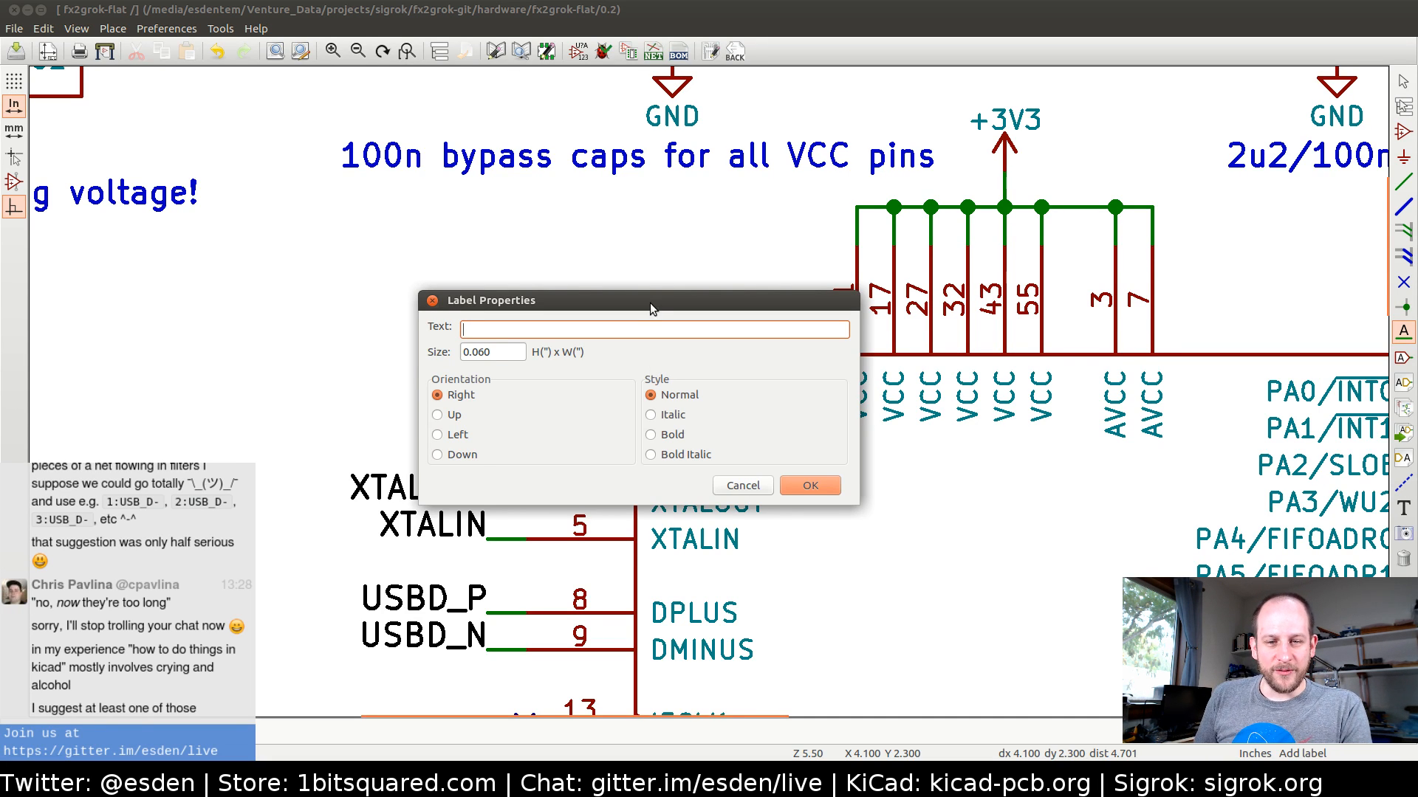
pyautogui.moveTo(650, 303); pyautogui.dragTo(530, 313)
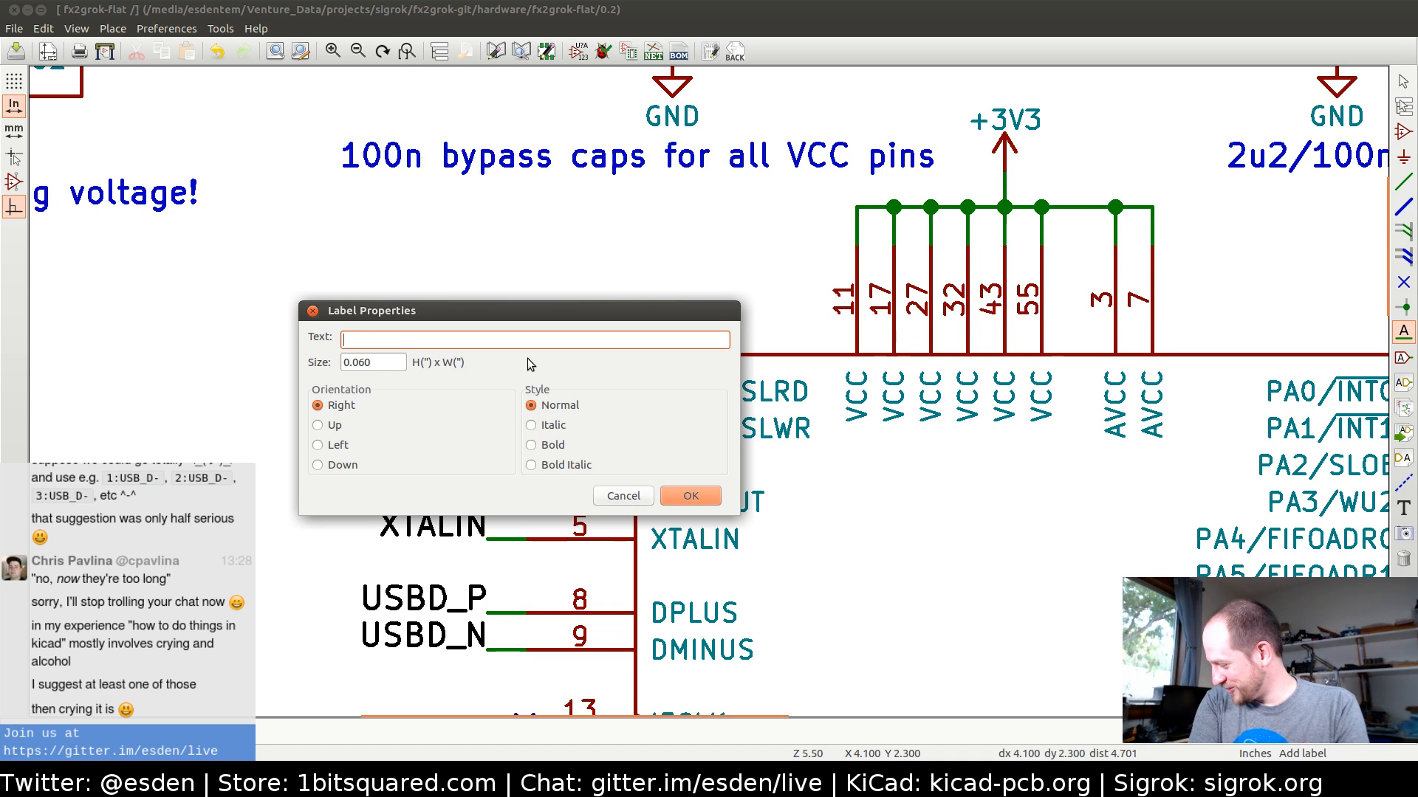
pyautogui.write('TRIGGER')
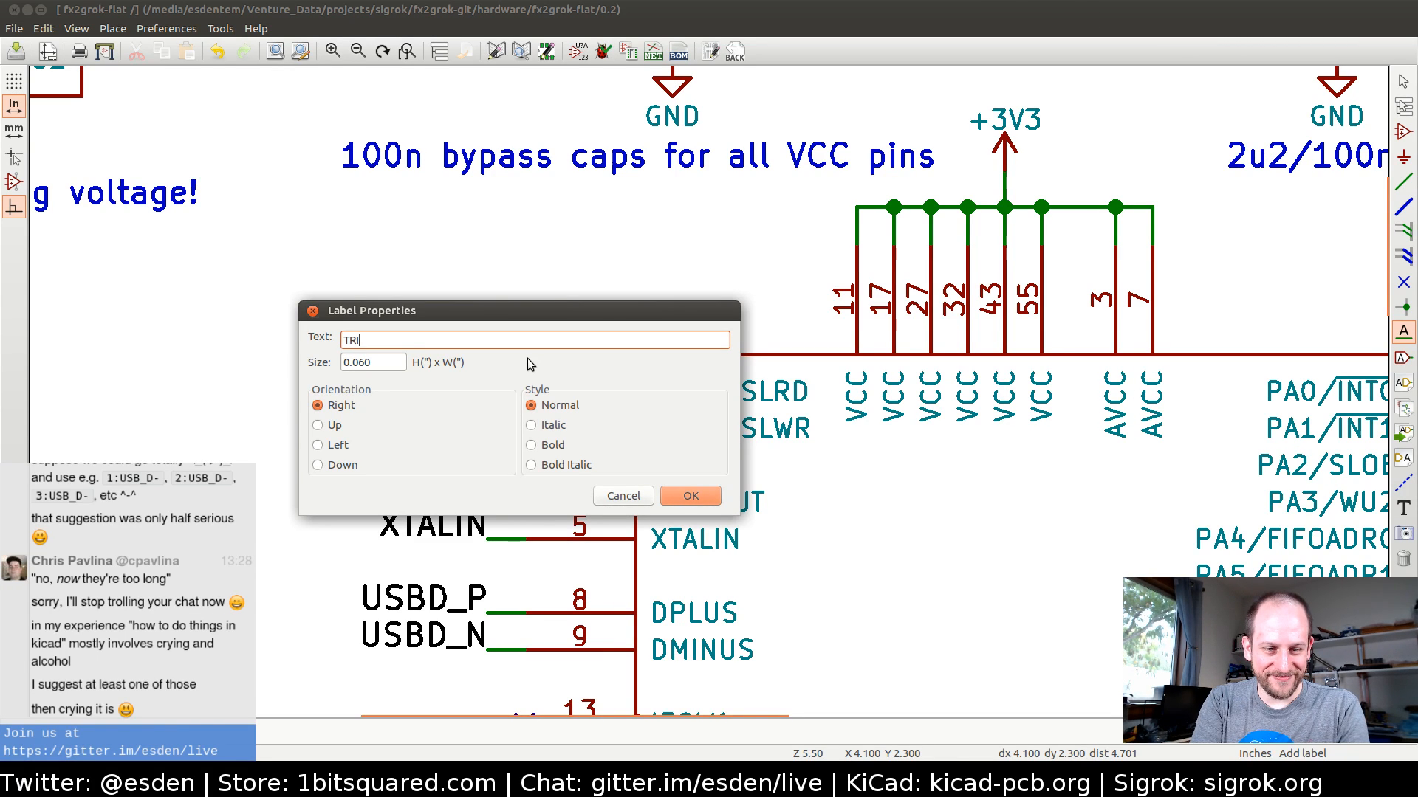
pyautogui.click(712, 499)
pyautogui.press('r')
pyautogui.press('r')
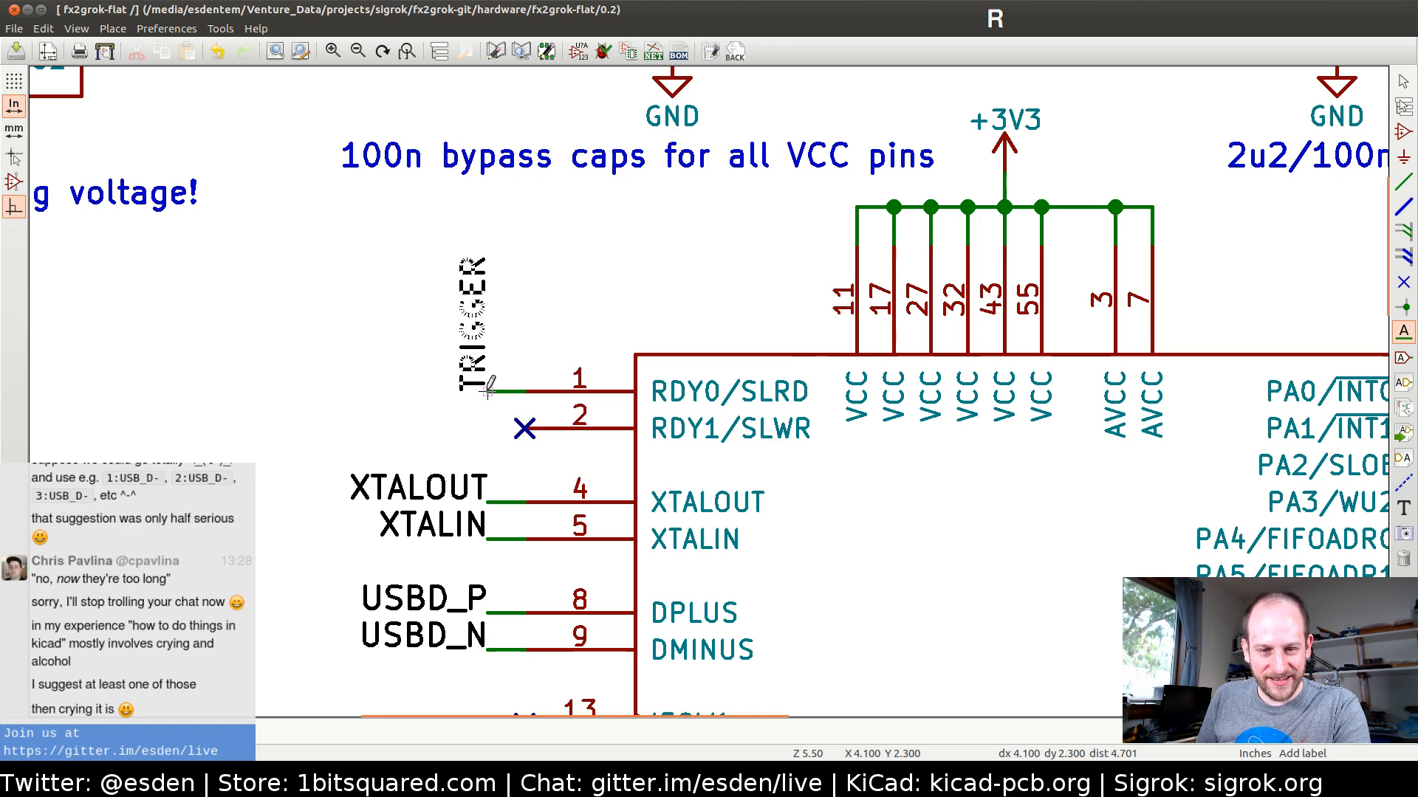
pyautogui.click(487, 391)
# Examine the PA and PB pin connections of IC1, the series resistors and the wiring of connector J1
pyautogui.moveTo(1121, 496); pyautogui.dragTo(1082, 474, button='middle')
pyautogui.scroll(-2, 1093, 469)
pyautogui.moveTo(913, 392); pyautogui.dragTo(454, 381, button='middle')
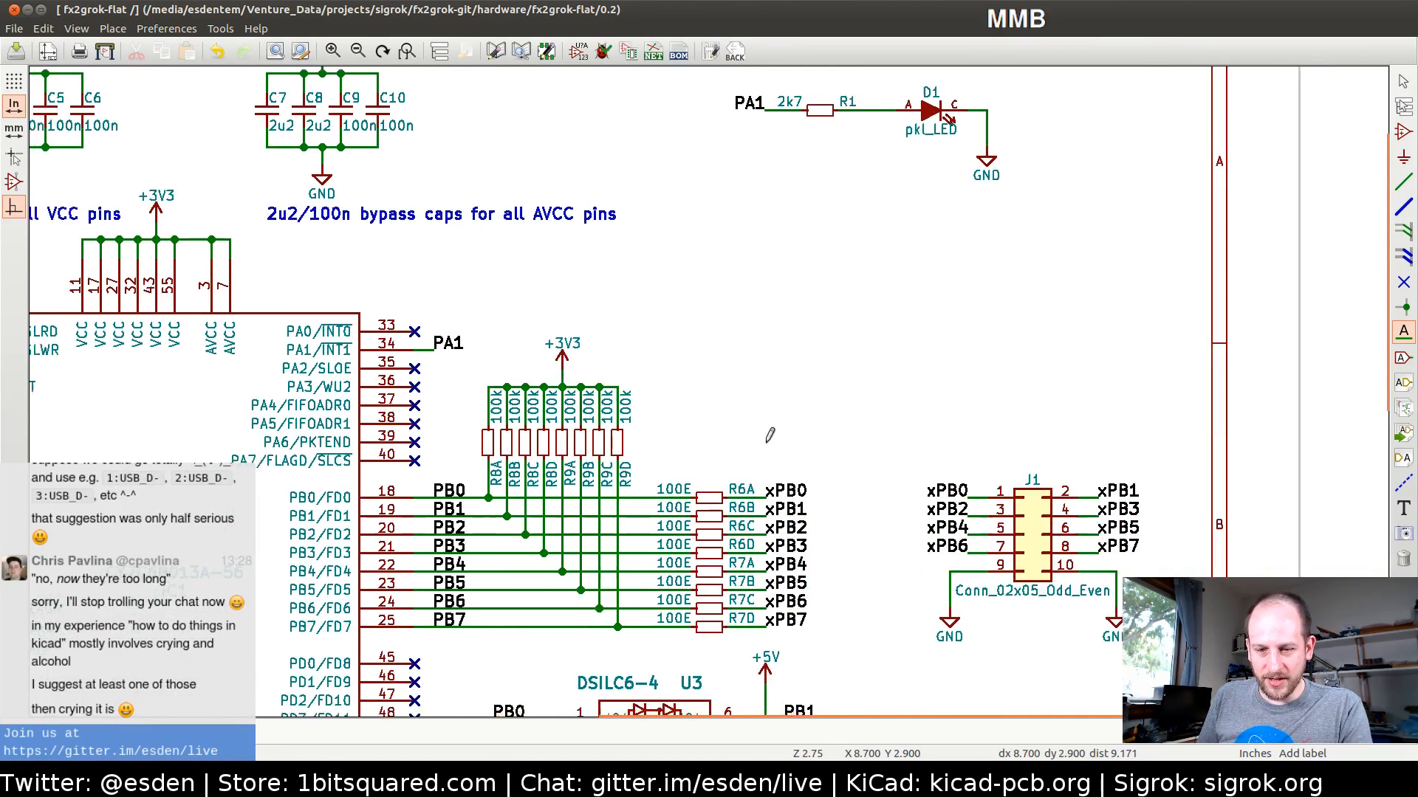
pyautogui.moveTo(760, 446); pyautogui.dragTo(970, 356, button='middle')
pyautogui.moveTo(509, 378); pyautogui.dragTo(729, 399, button='middle')
pyautogui.moveTo(1009, 428); pyautogui.dragTo(610, 400, button='middle')
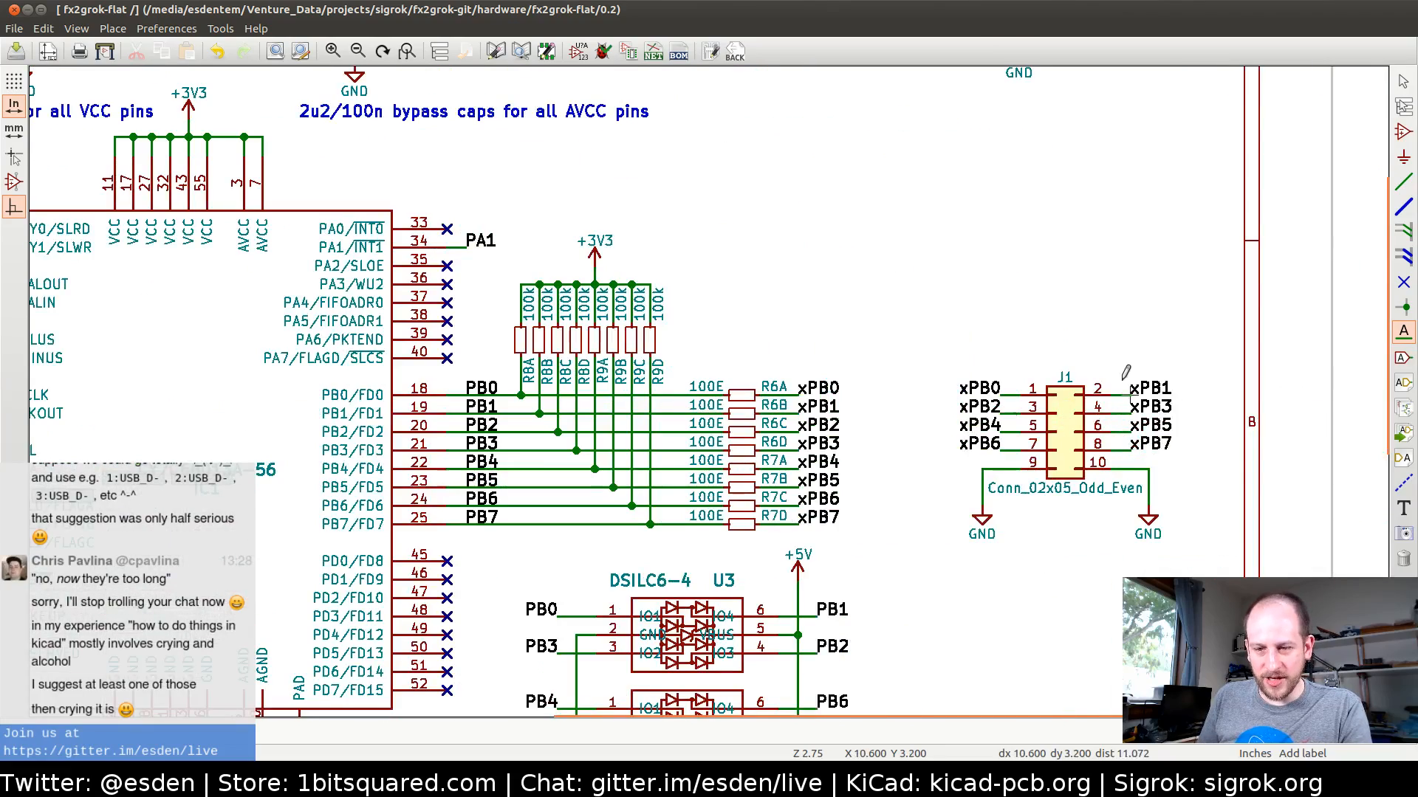
pyautogui.moveTo(292, 403); pyautogui.dragTo(787, 437, button='middle')
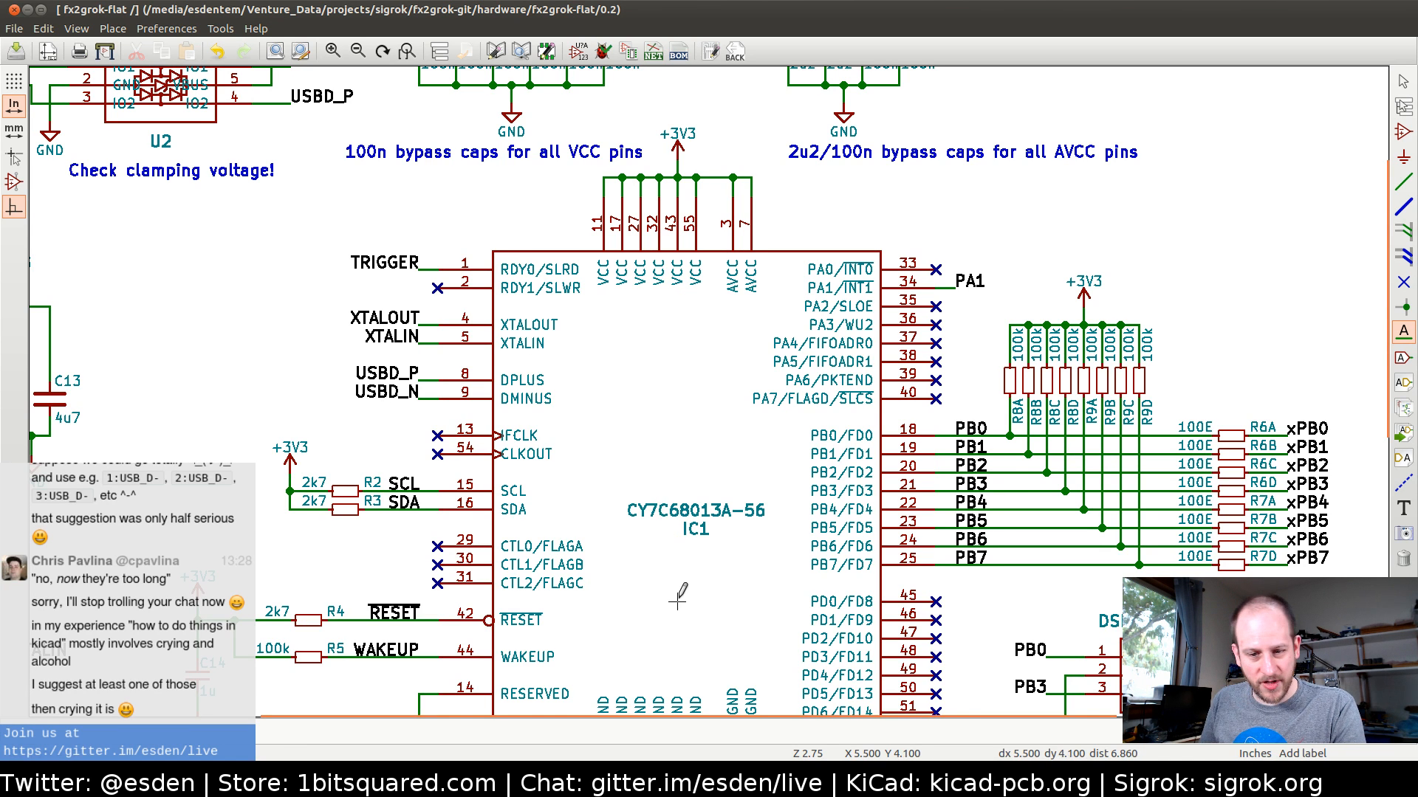
# Remove the no-connect flag from pin 30 (CTL1/FLAGB) of IC1
pyautogui.moveTo(678, 572); pyautogui.dragTo(576, 433, button='middle')
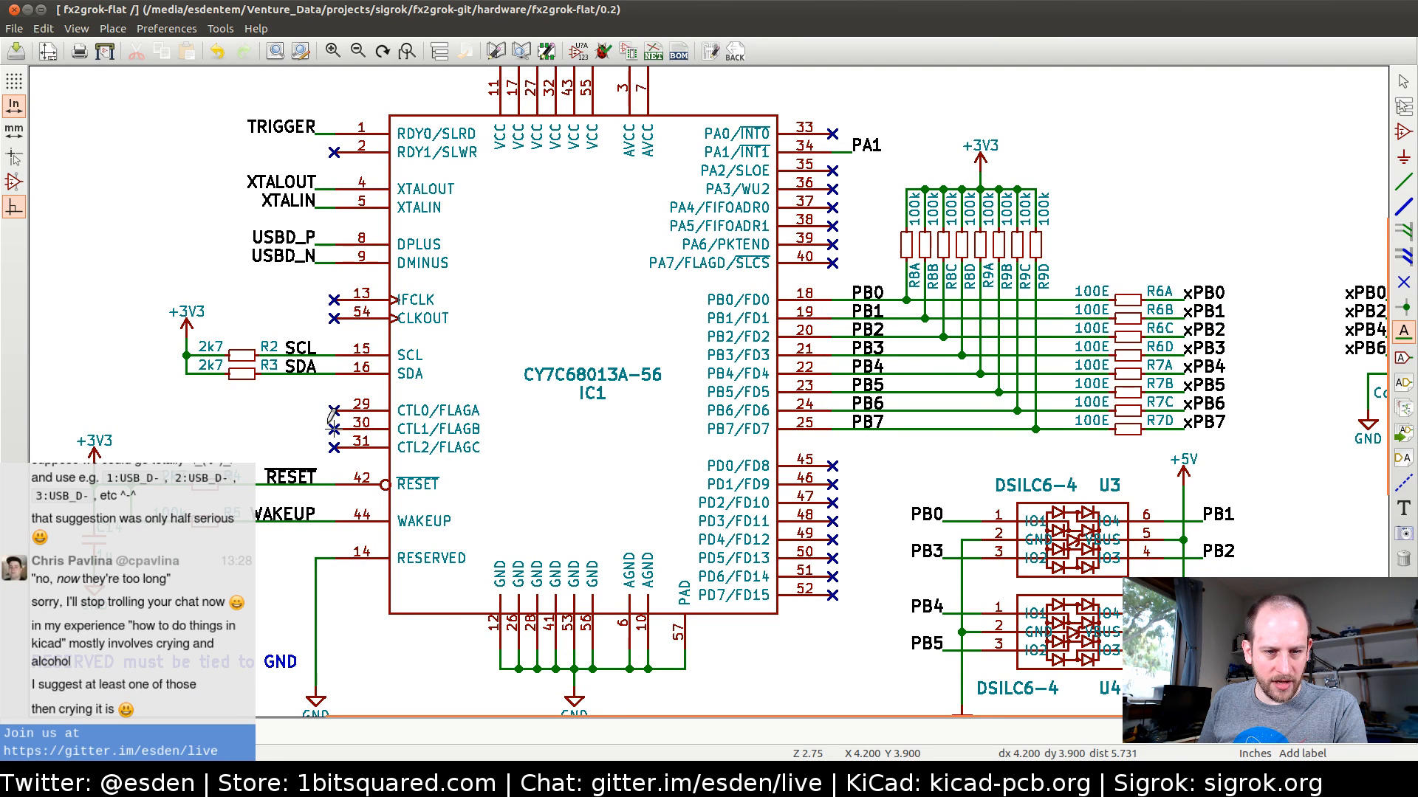
pyautogui.click(334, 429)
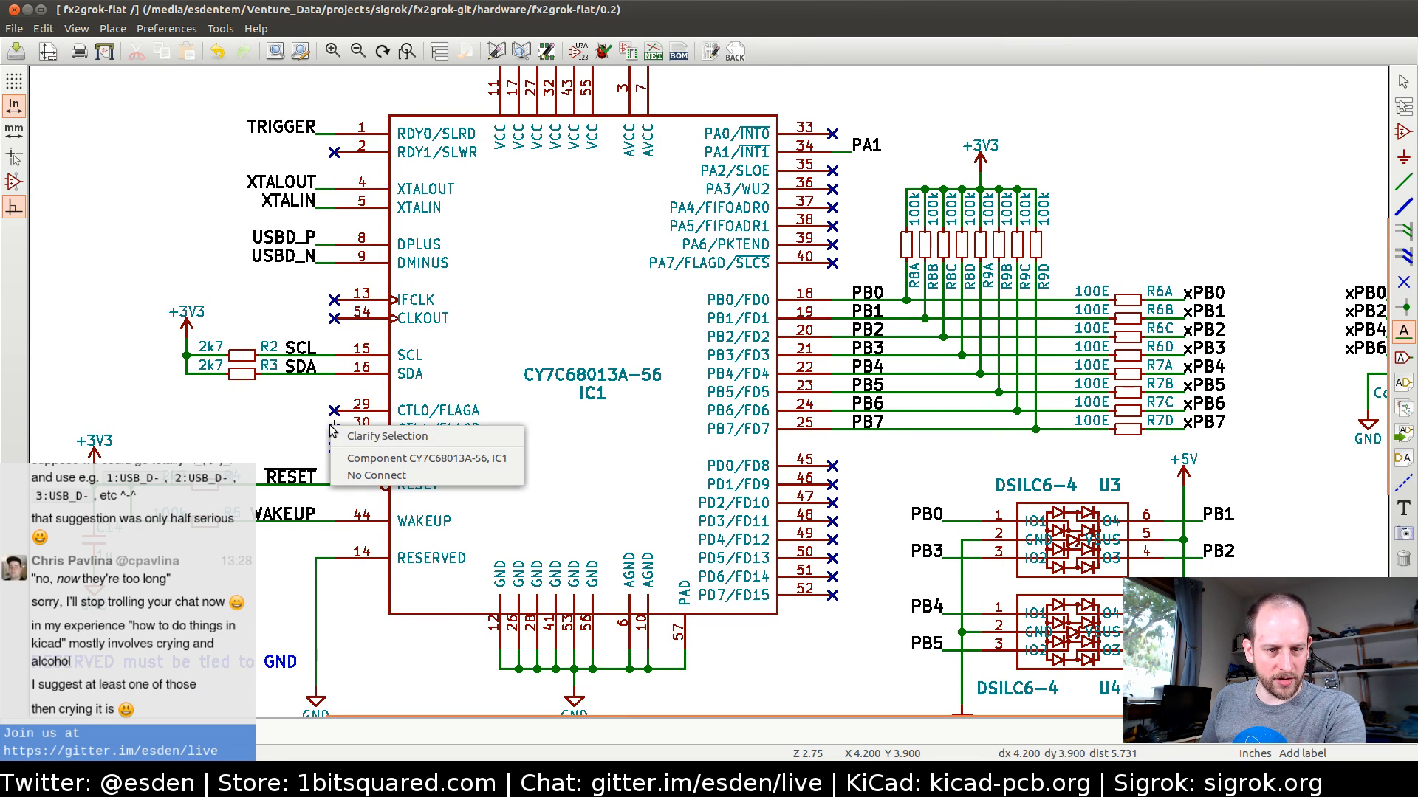
pyautogui.click(365, 477)
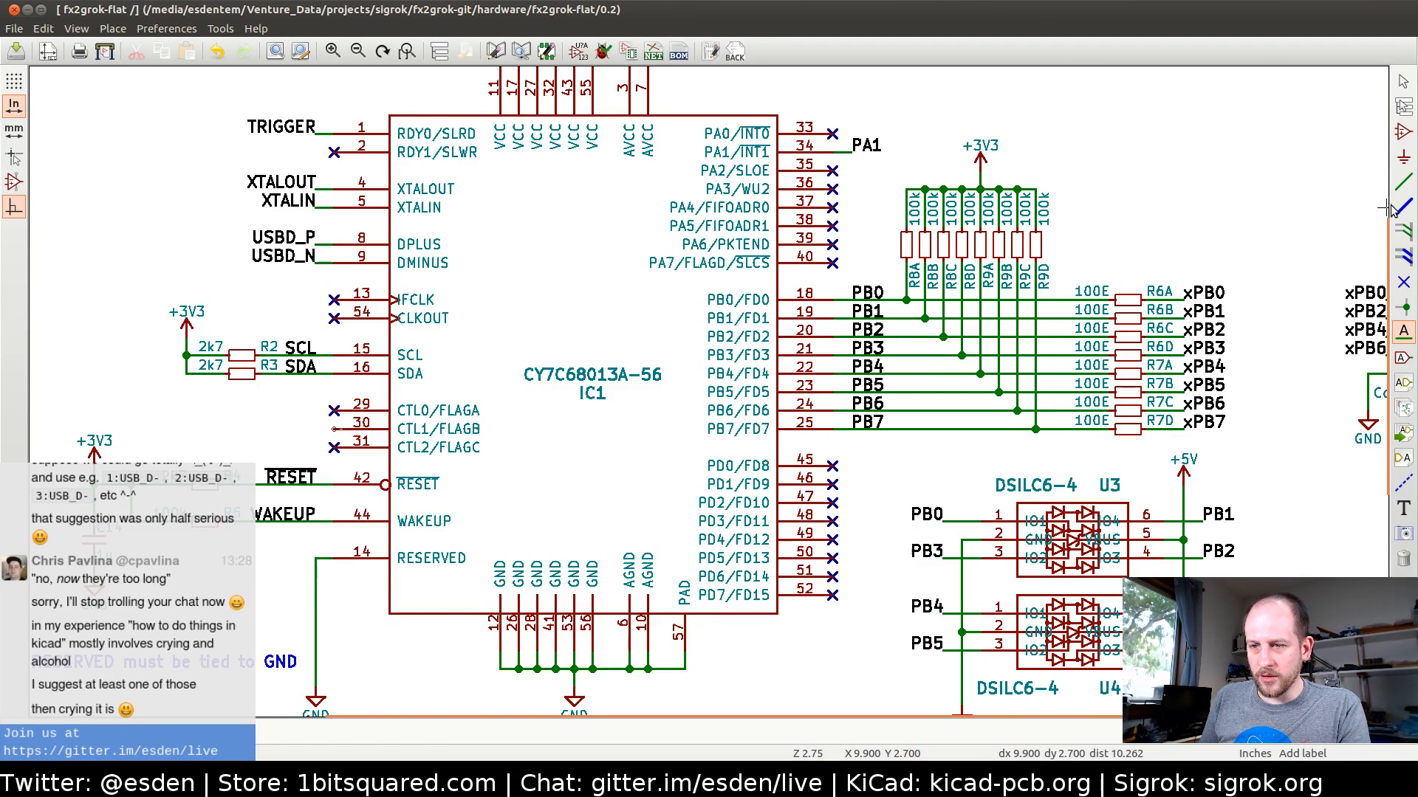
# Draw a wire stub about 0.1 in long outward from pin 30 (CTL1/FLAGB) of IC1
pyautogui.click(1403, 181)
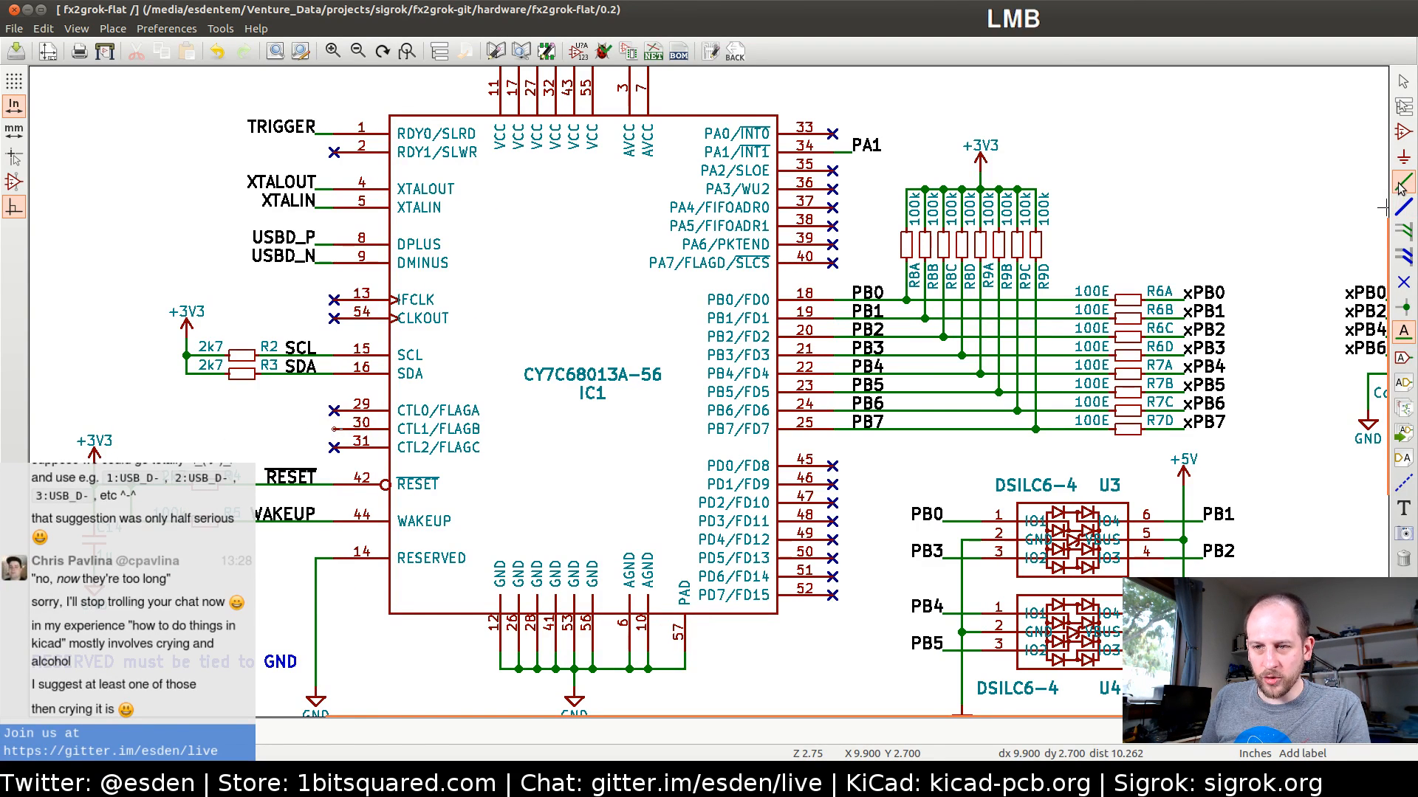
pyautogui.click(333, 428)
pyautogui.doubleClick(316, 428)
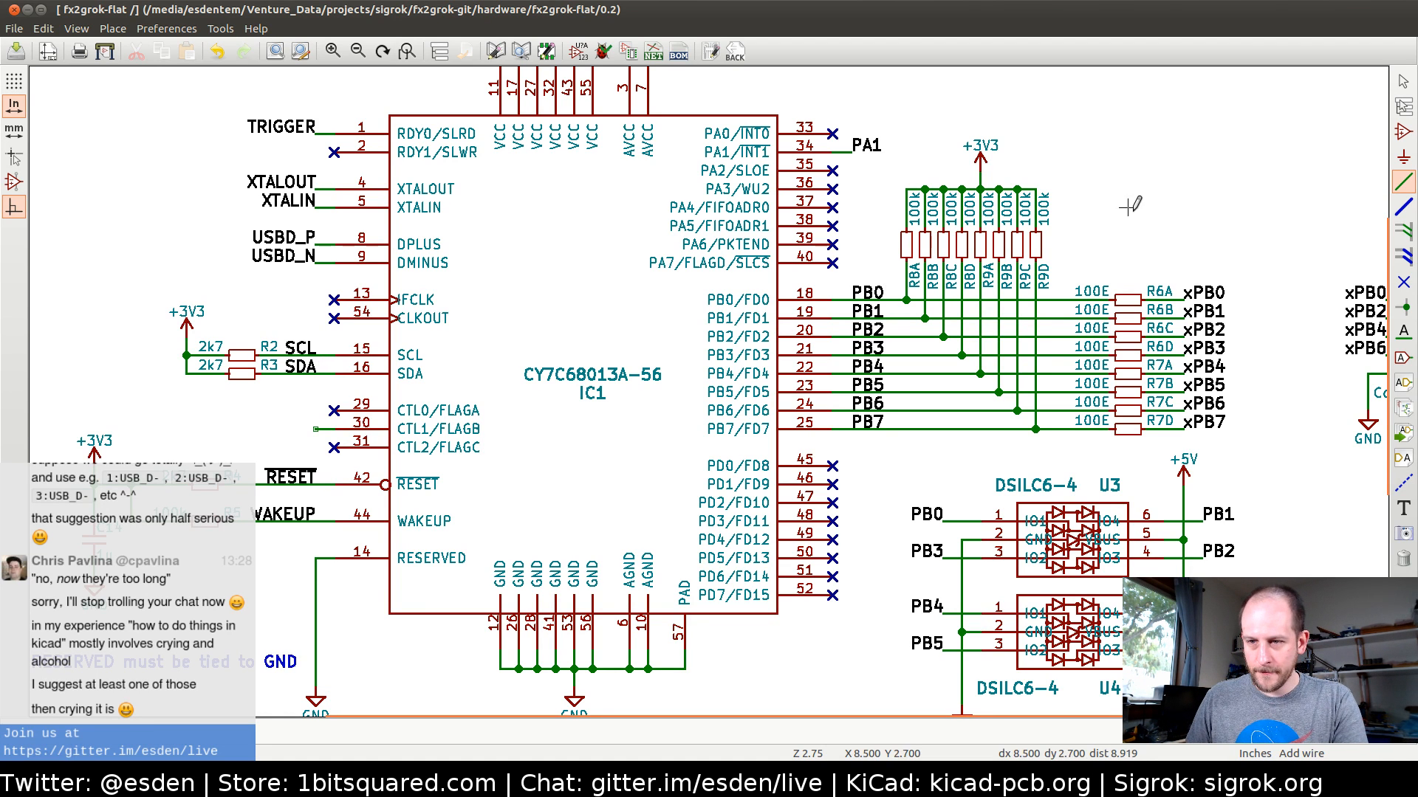
pyautogui.press('Escape')
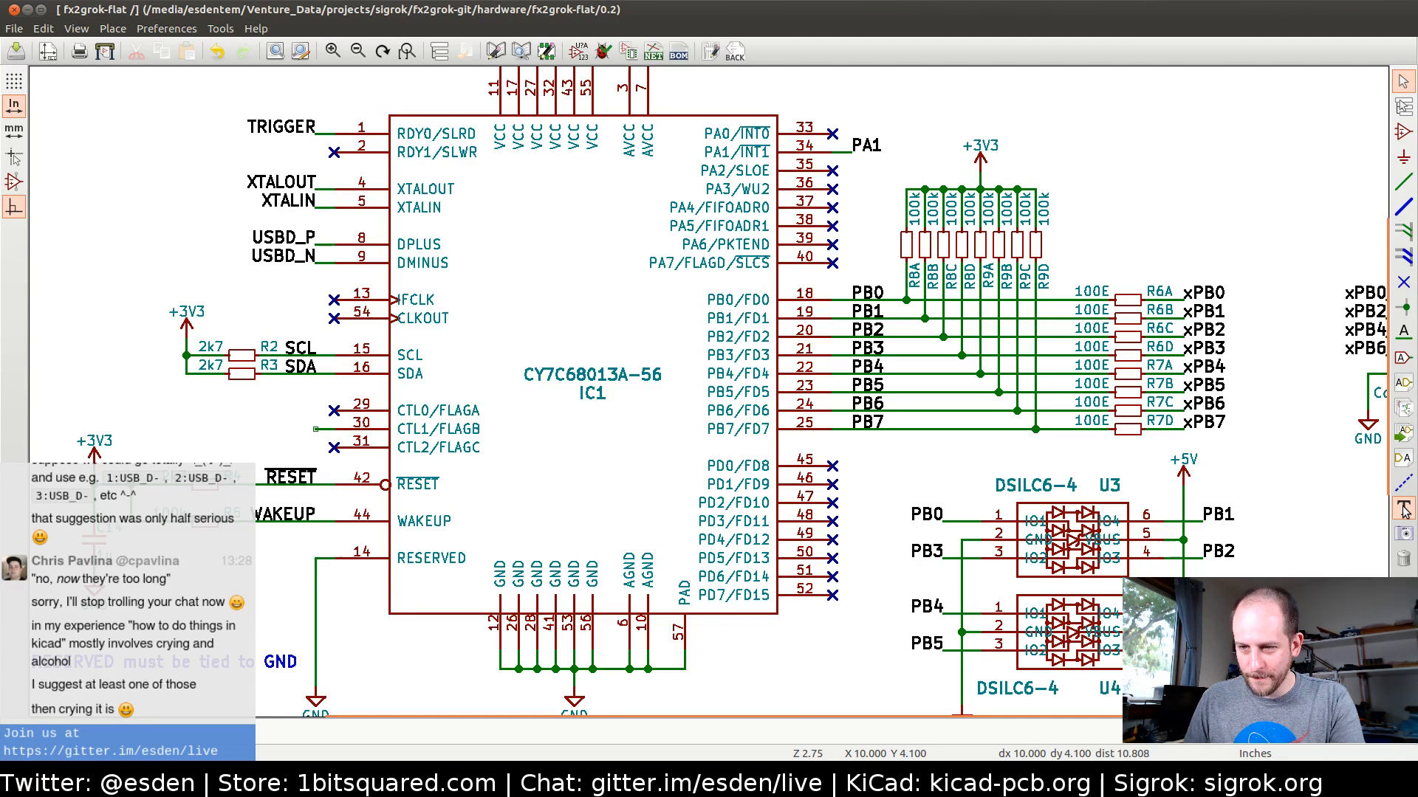
# Label the end of the IC1 pin 30 wire stub CLK, with the text extending away from the chip
pyautogui.click(1403, 332)
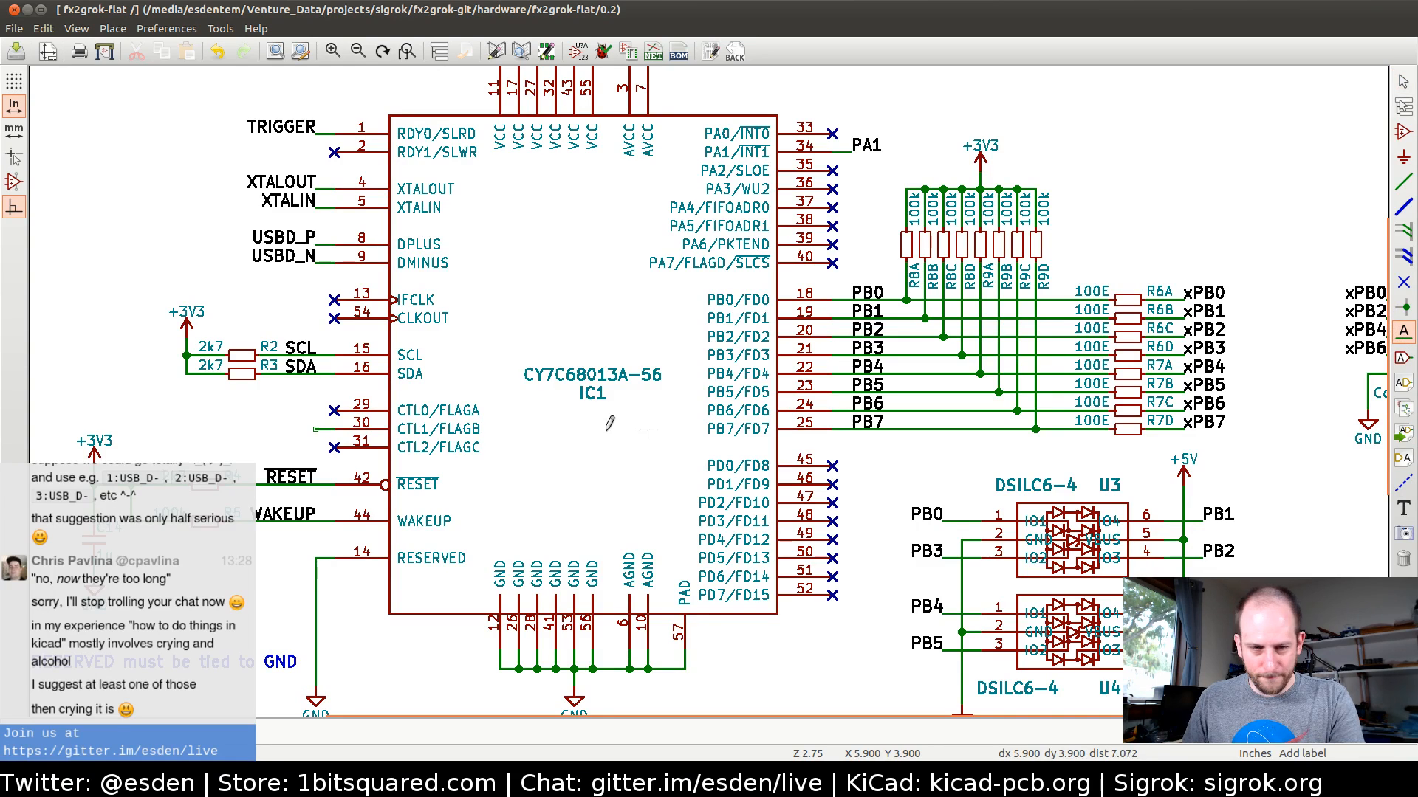
pyautogui.click(316, 428)
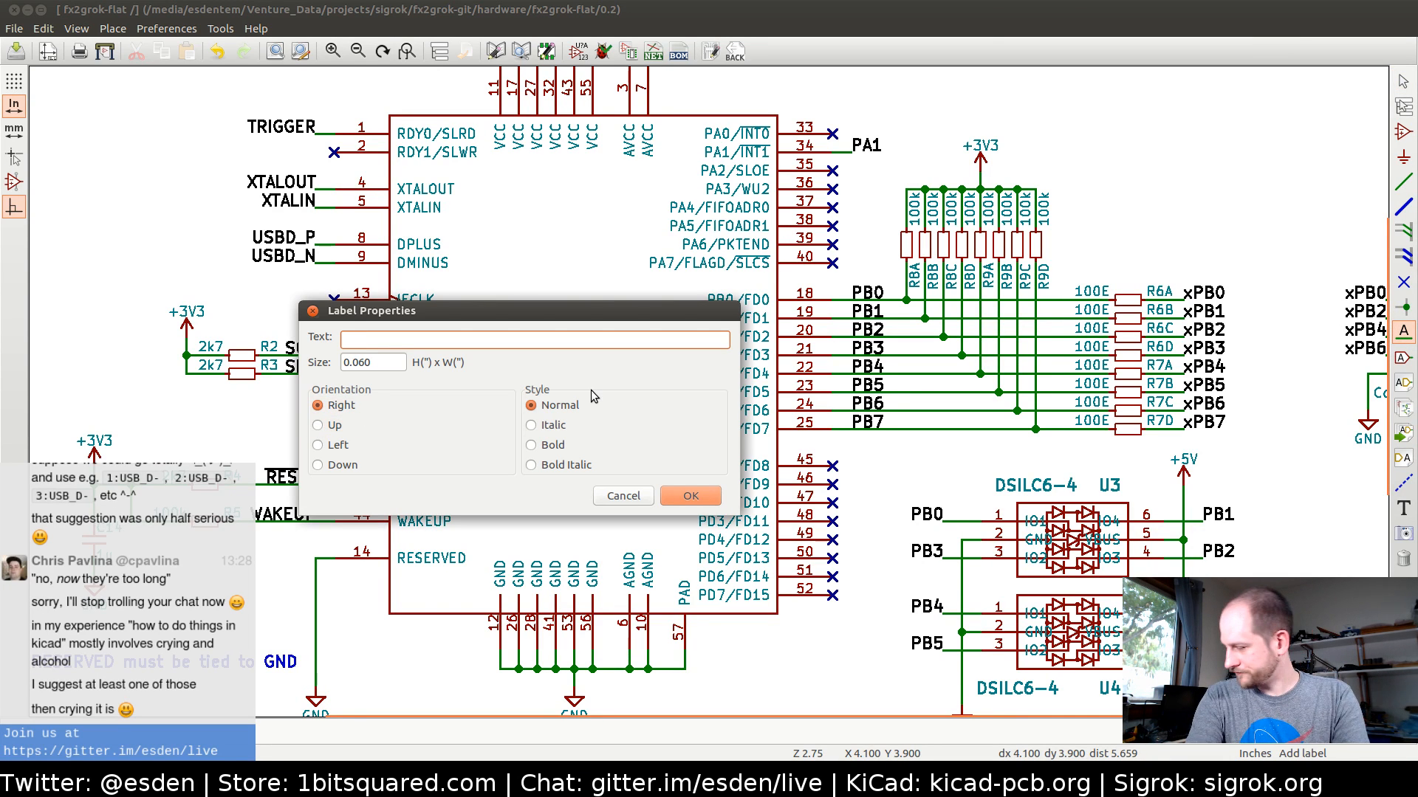
pyautogui.write('CLK(')
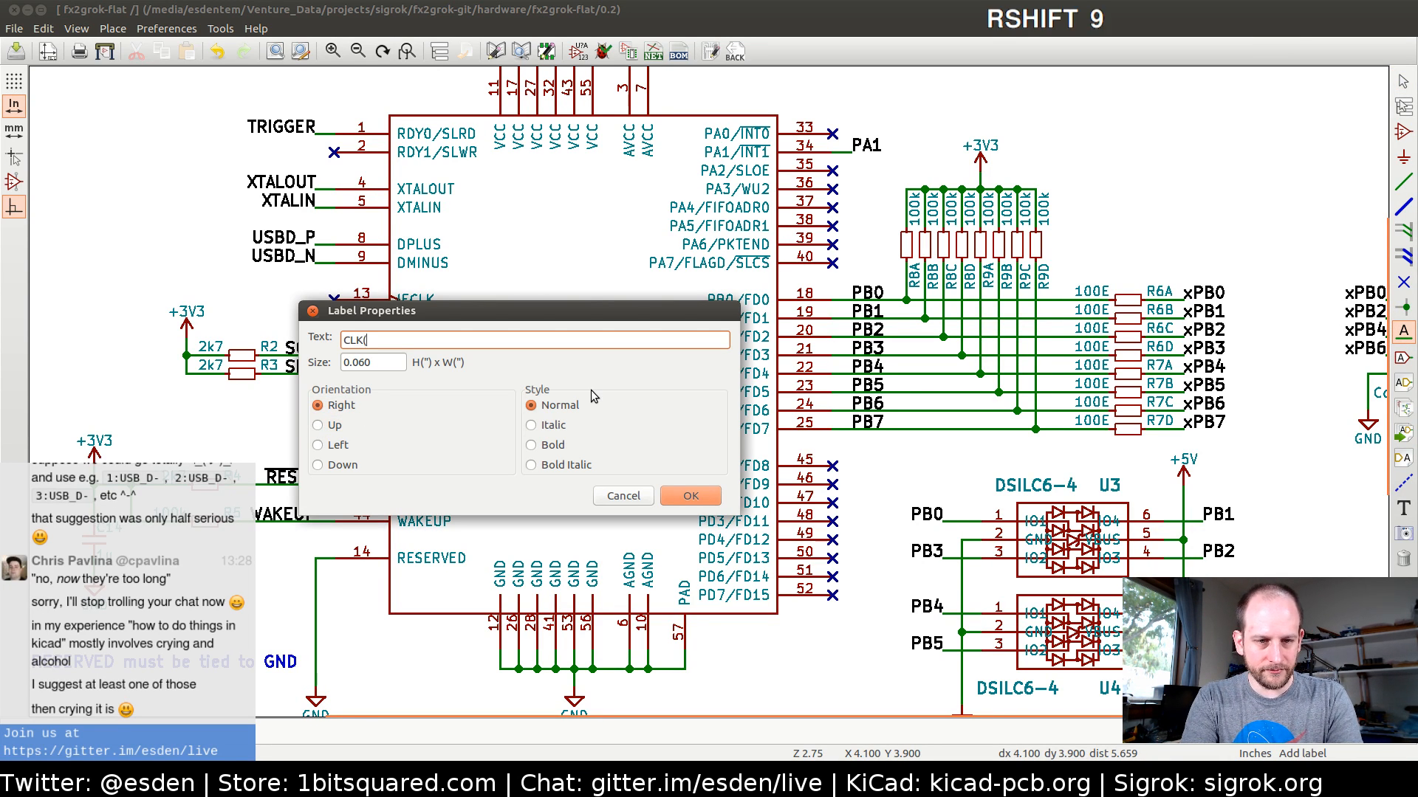
pyautogui.write('OUT)')
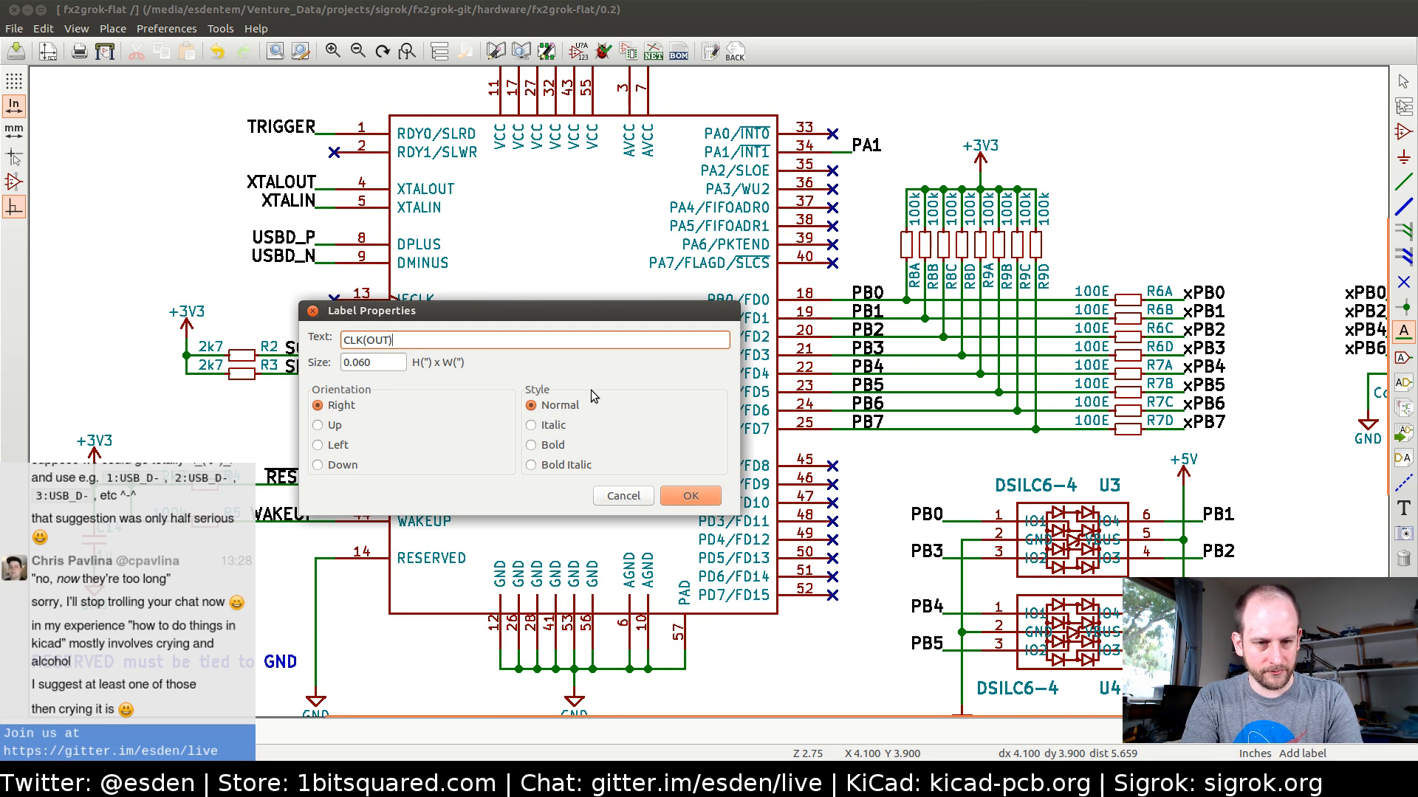
pyautogui.press('BackSpace')
pyautogui.press('BackSpace')
pyautogui.press('BackSpace')
pyautogui.press('BackSpace')
pyautogui.press('BackSpace')
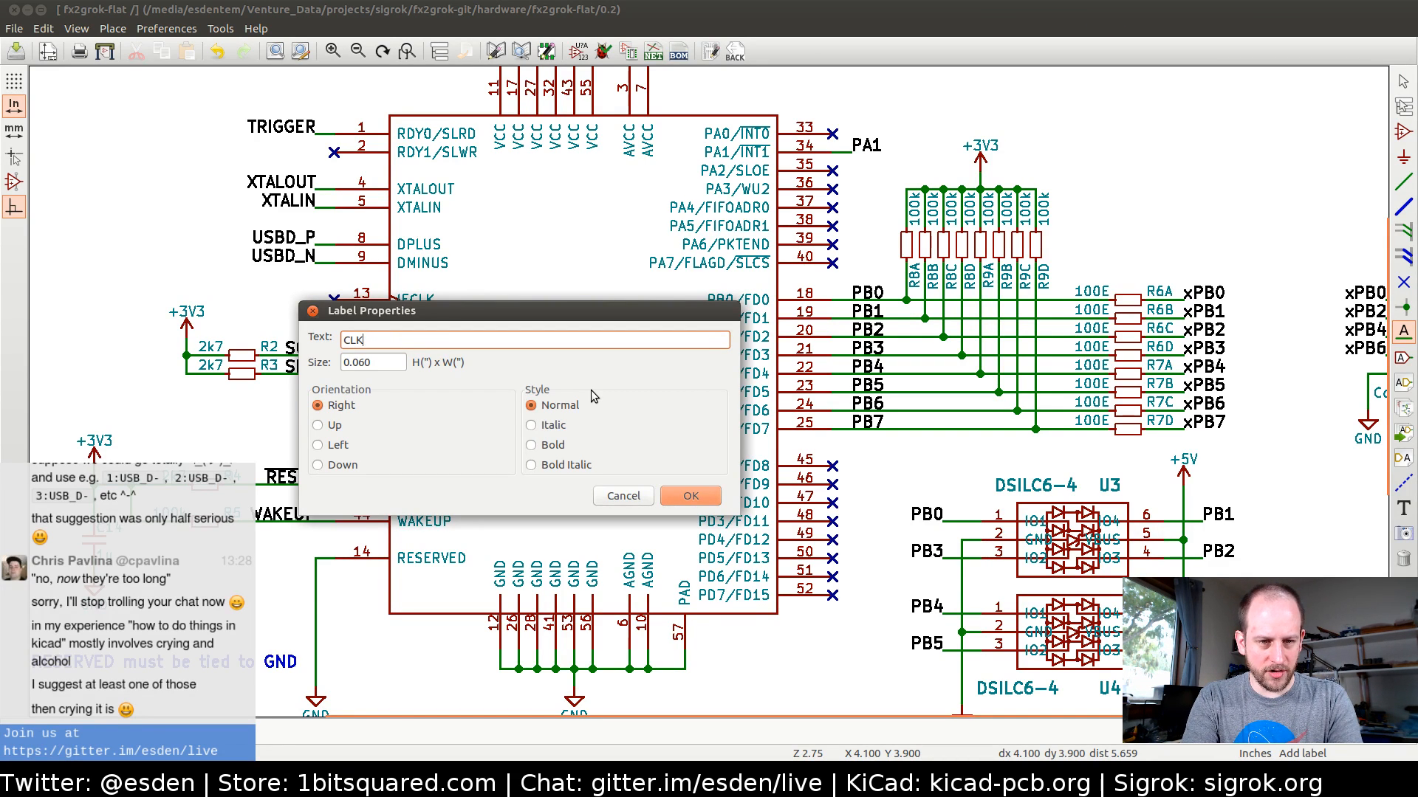
pyautogui.press('Return')
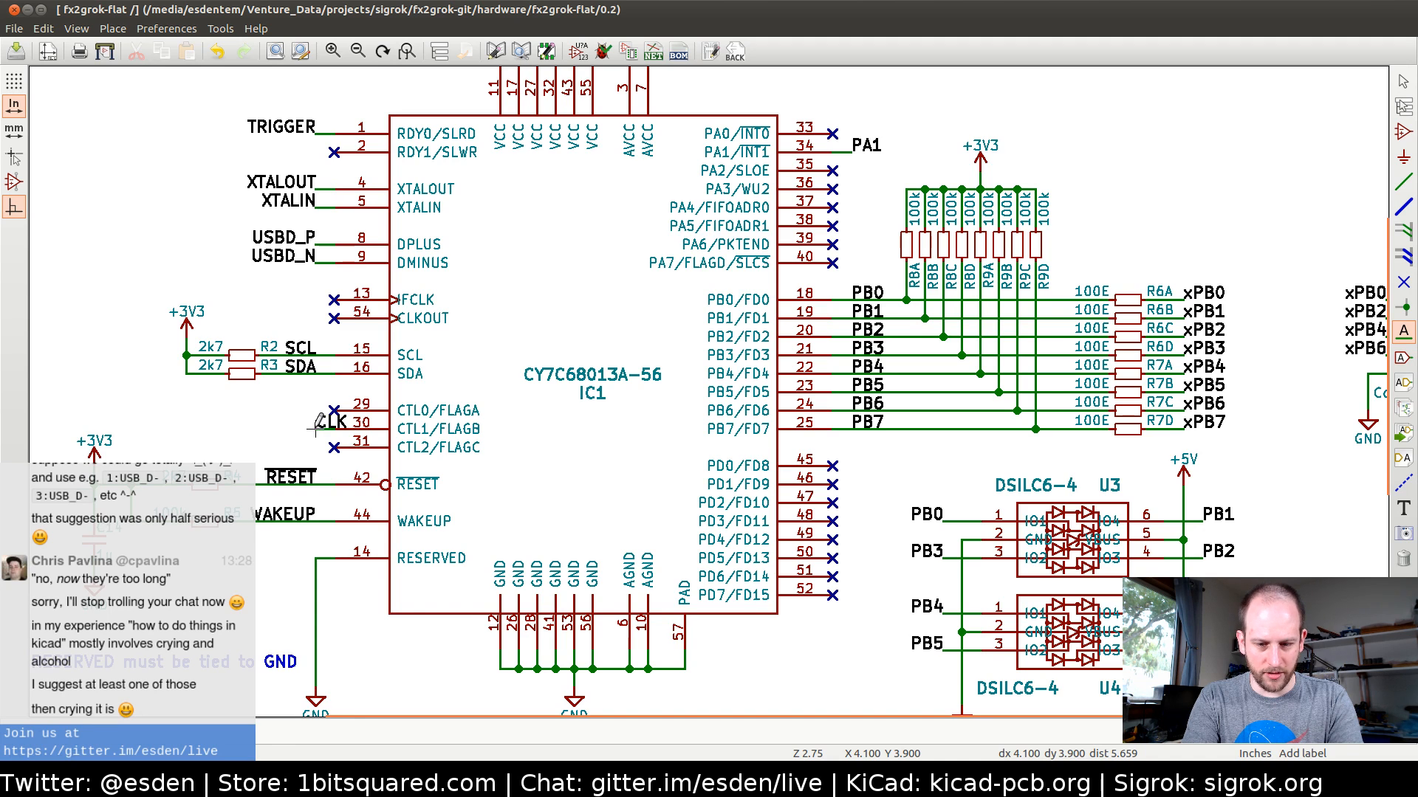
pyautogui.press('r')
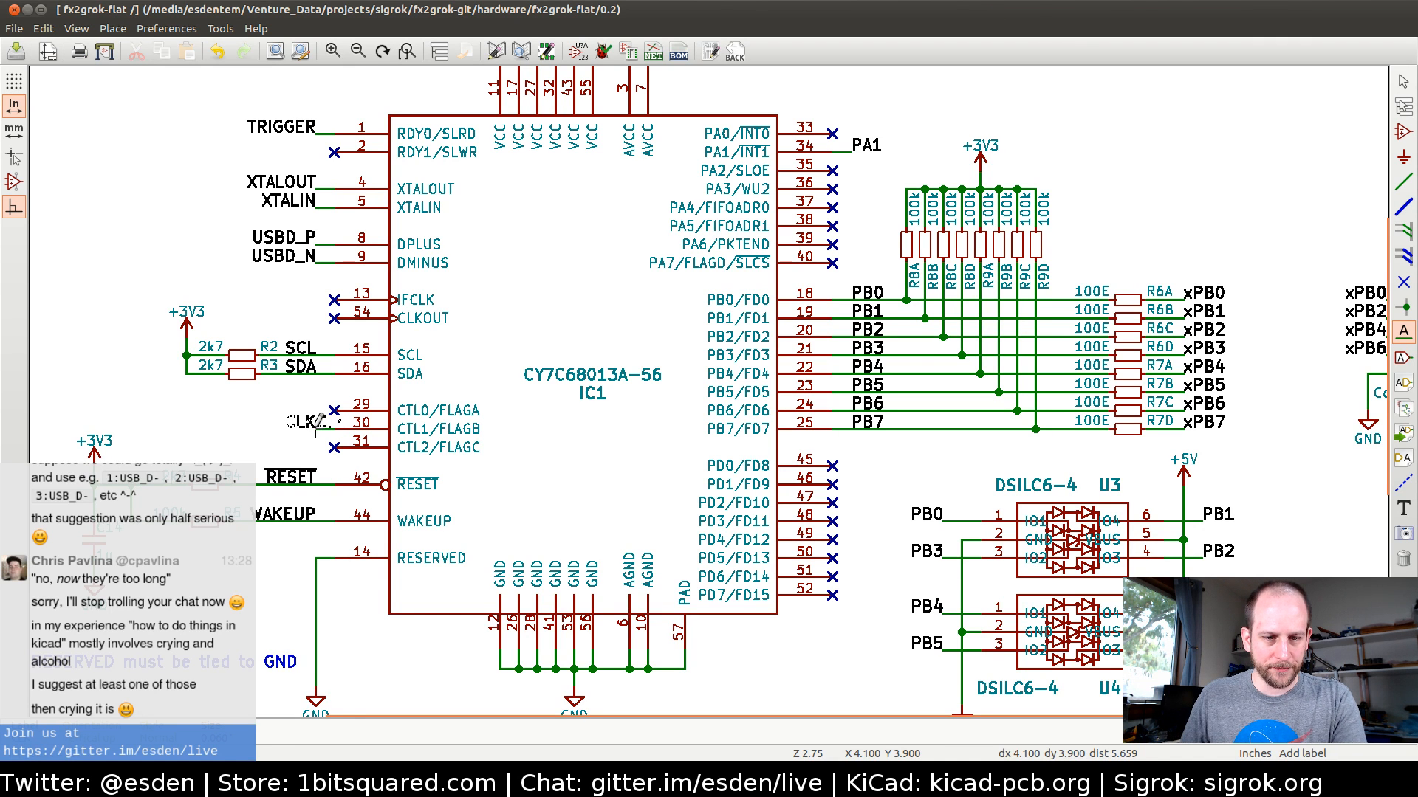
pyautogui.click(317, 424)
pyautogui.press('Escape')
# Change the chip name of connector J1 to Conn_02x06_Odd_Even and check that this symbol exists in the library
pyautogui.scroll(-1, 382, 422)
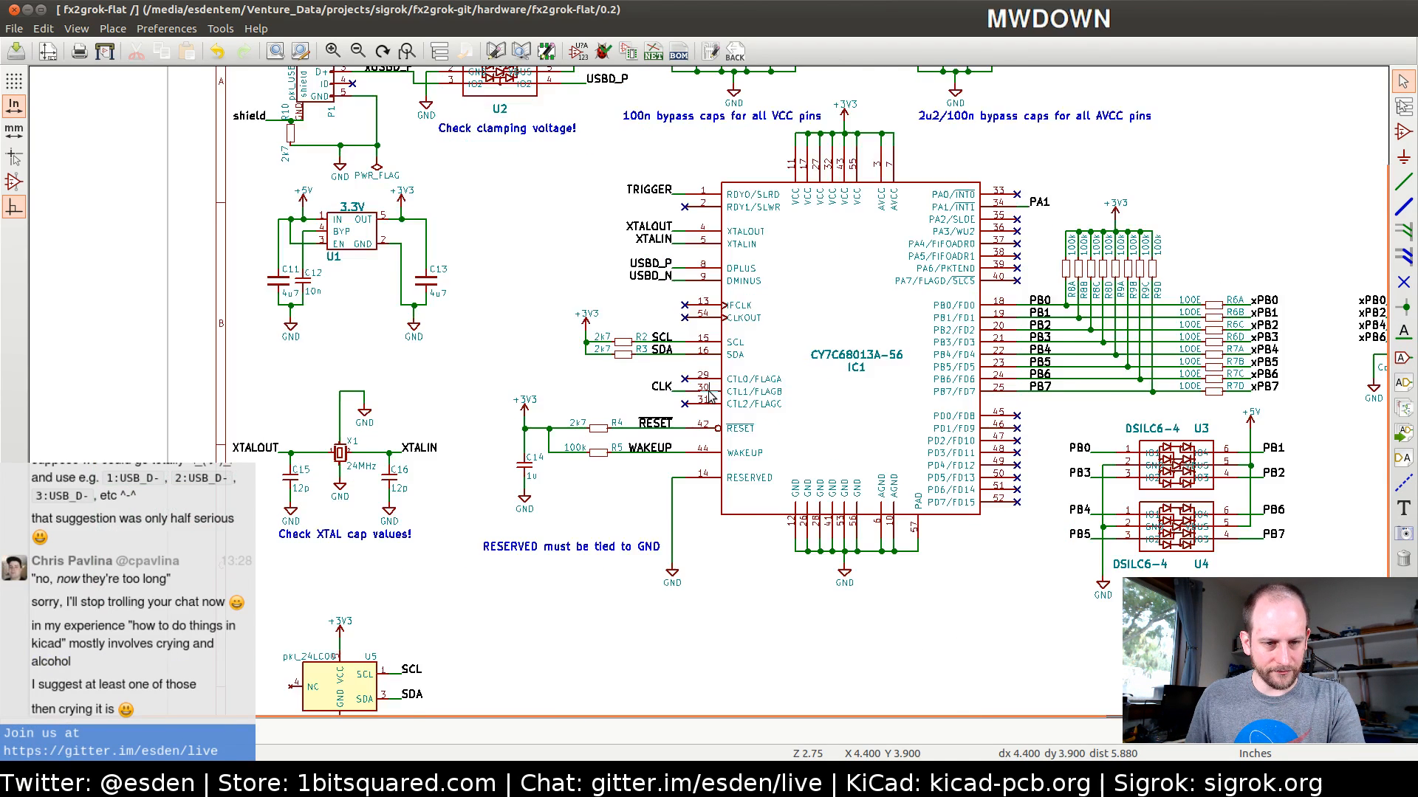
pyautogui.scroll(1, 709, 395)
pyautogui.scroll(1, 709, 391)
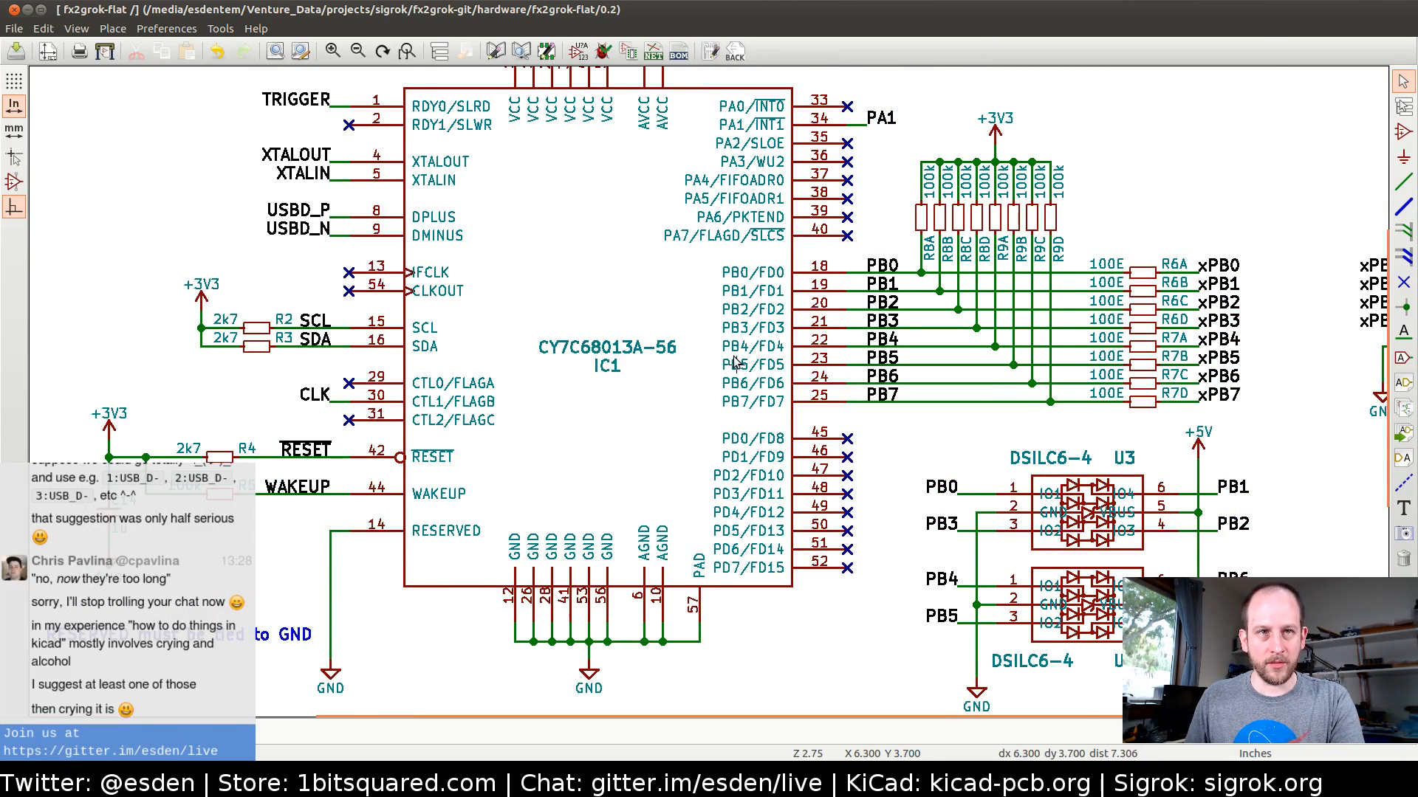
pyautogui.moveTo(734, 357); pyautogui.dragTo(674, 353, button='middle')
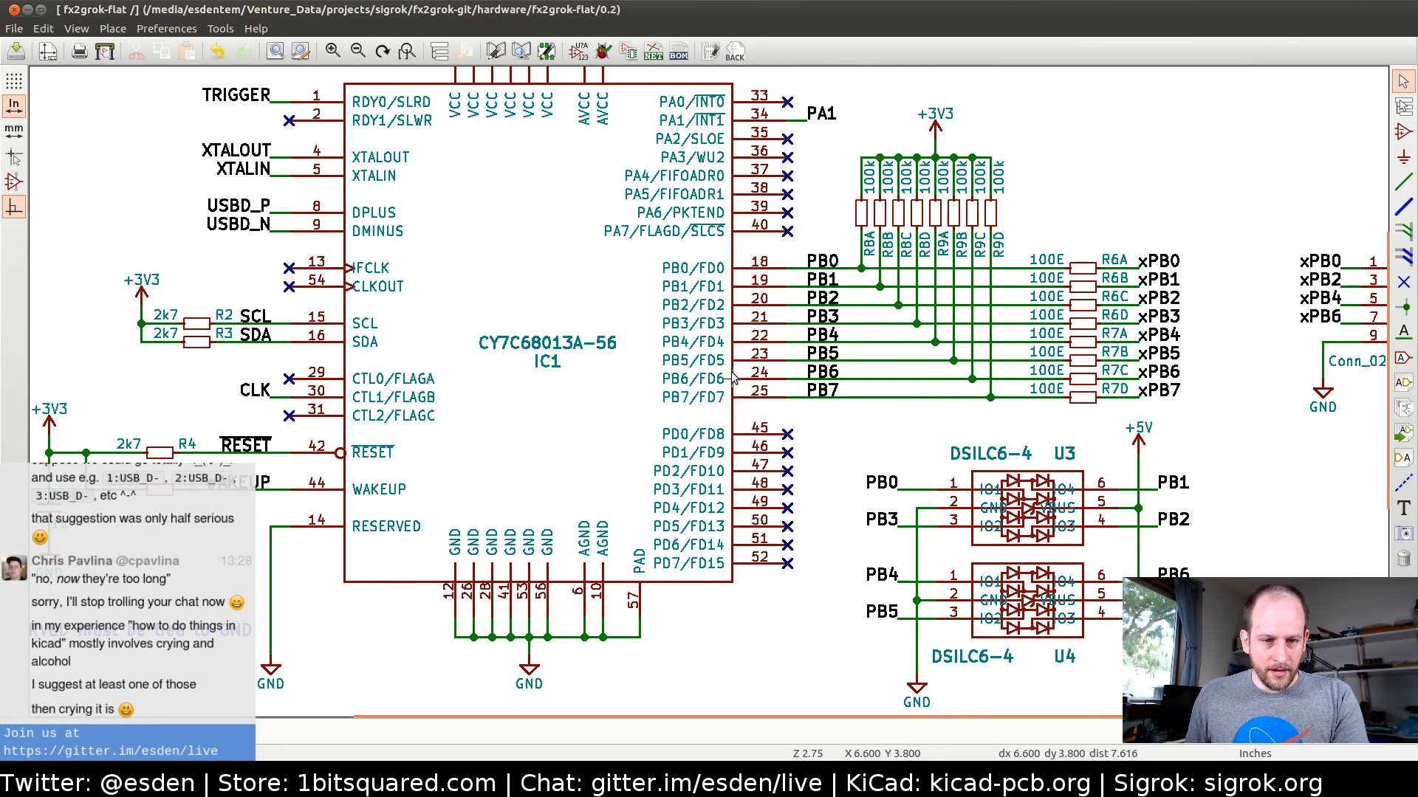
pyautogui.moveTo(930, 384); pyautogui.dragTo(591, 369, button='middle')
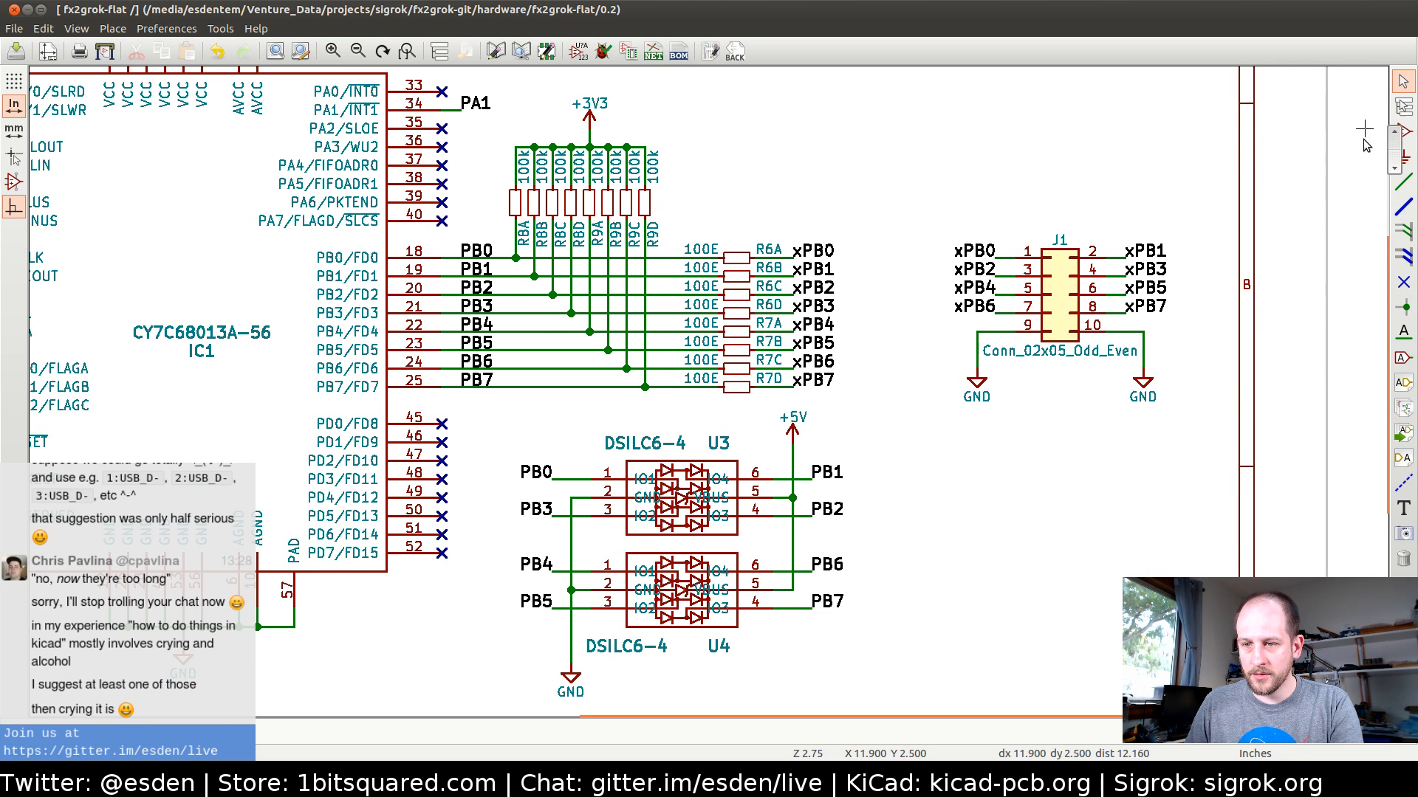
pyautogui.doubleClick(1057, 303)
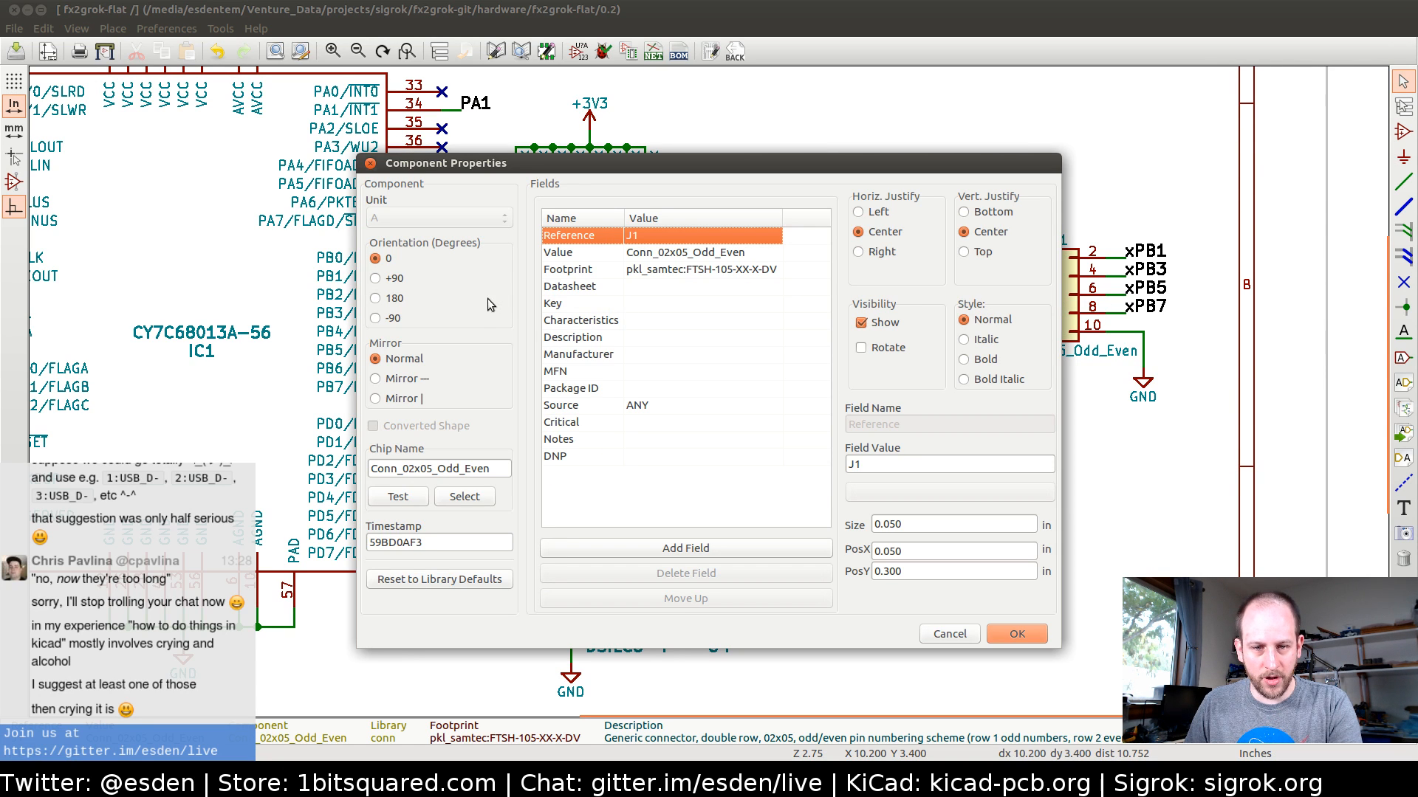
pyautogui.click(428, 469)
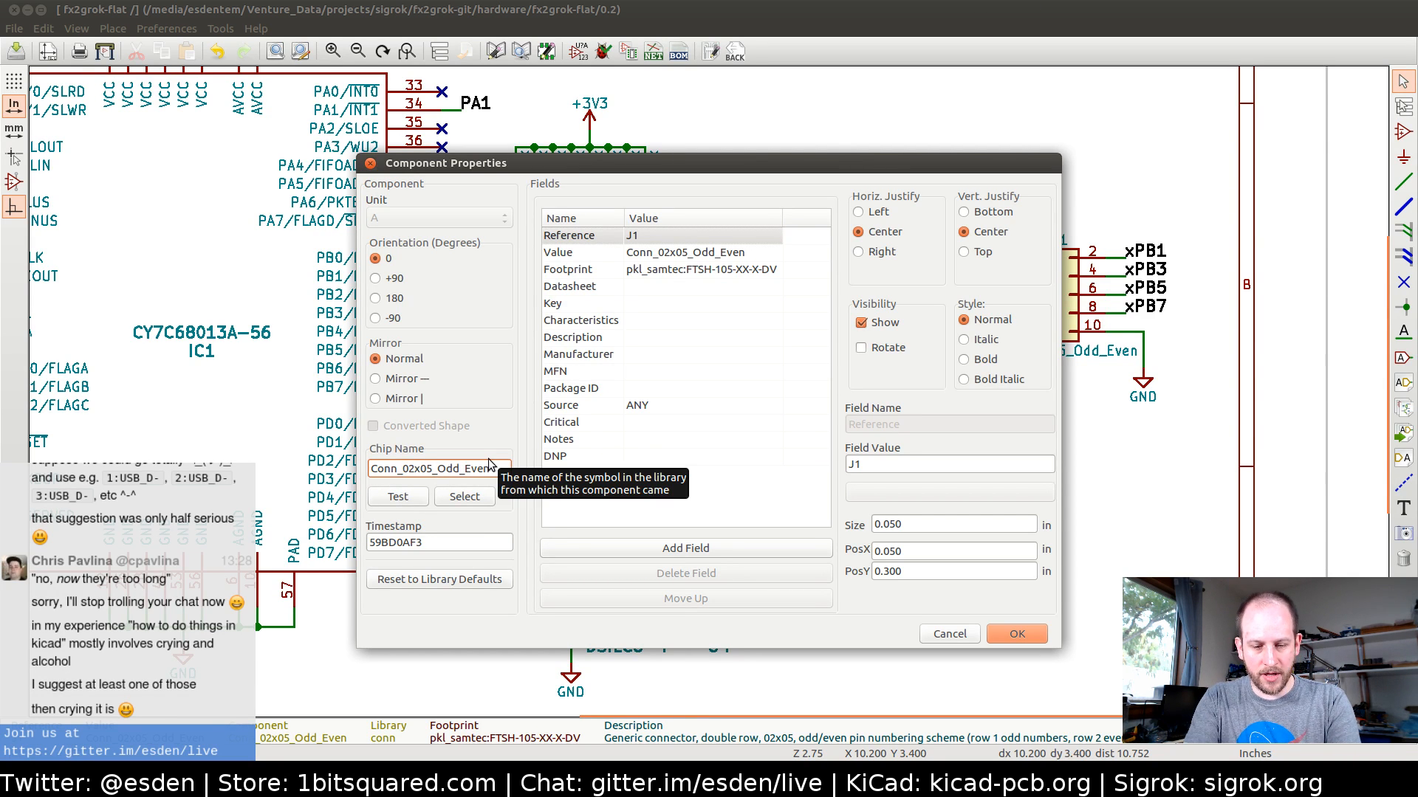
pyautogui.press('BackSpace')
pyautogui.write('6')
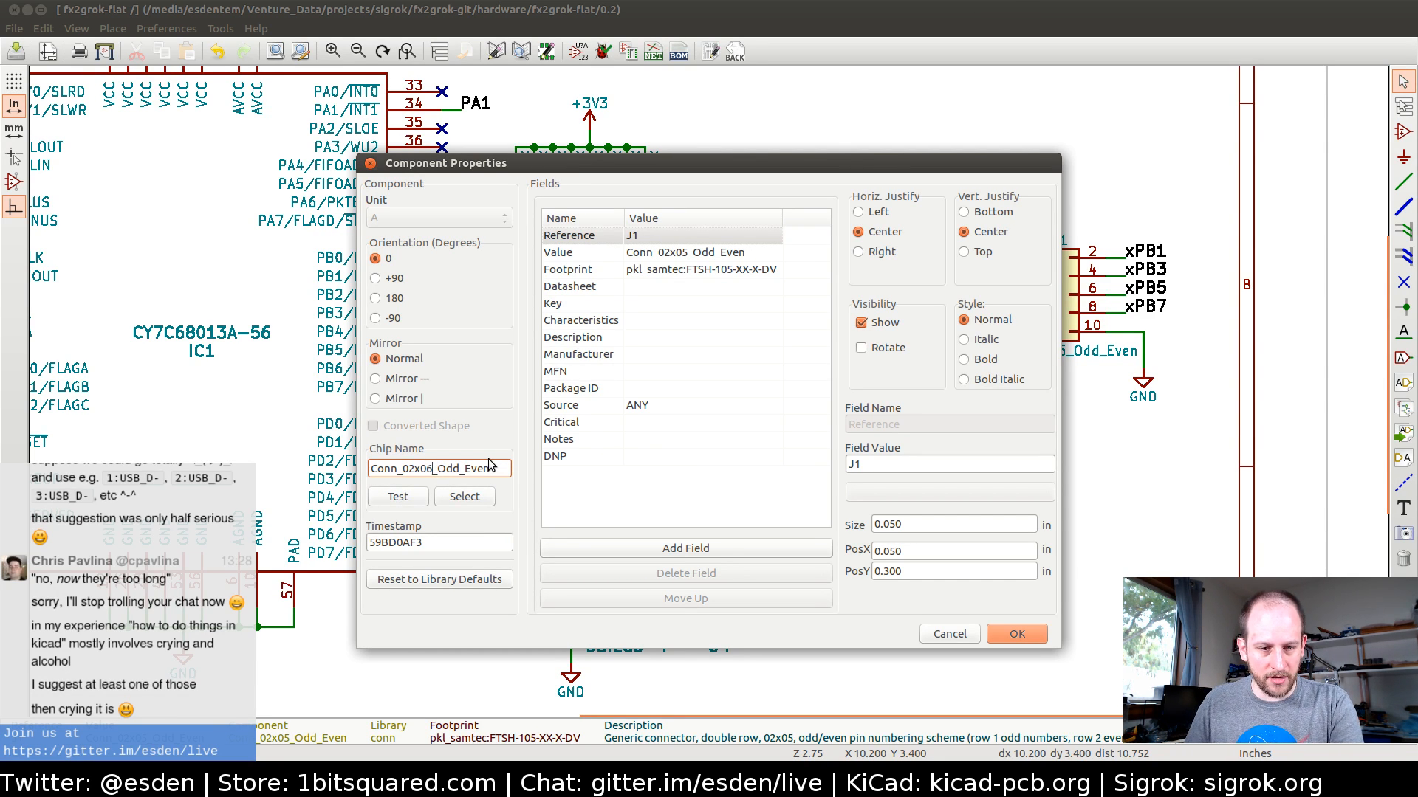
pyautogui.click(402, 497)
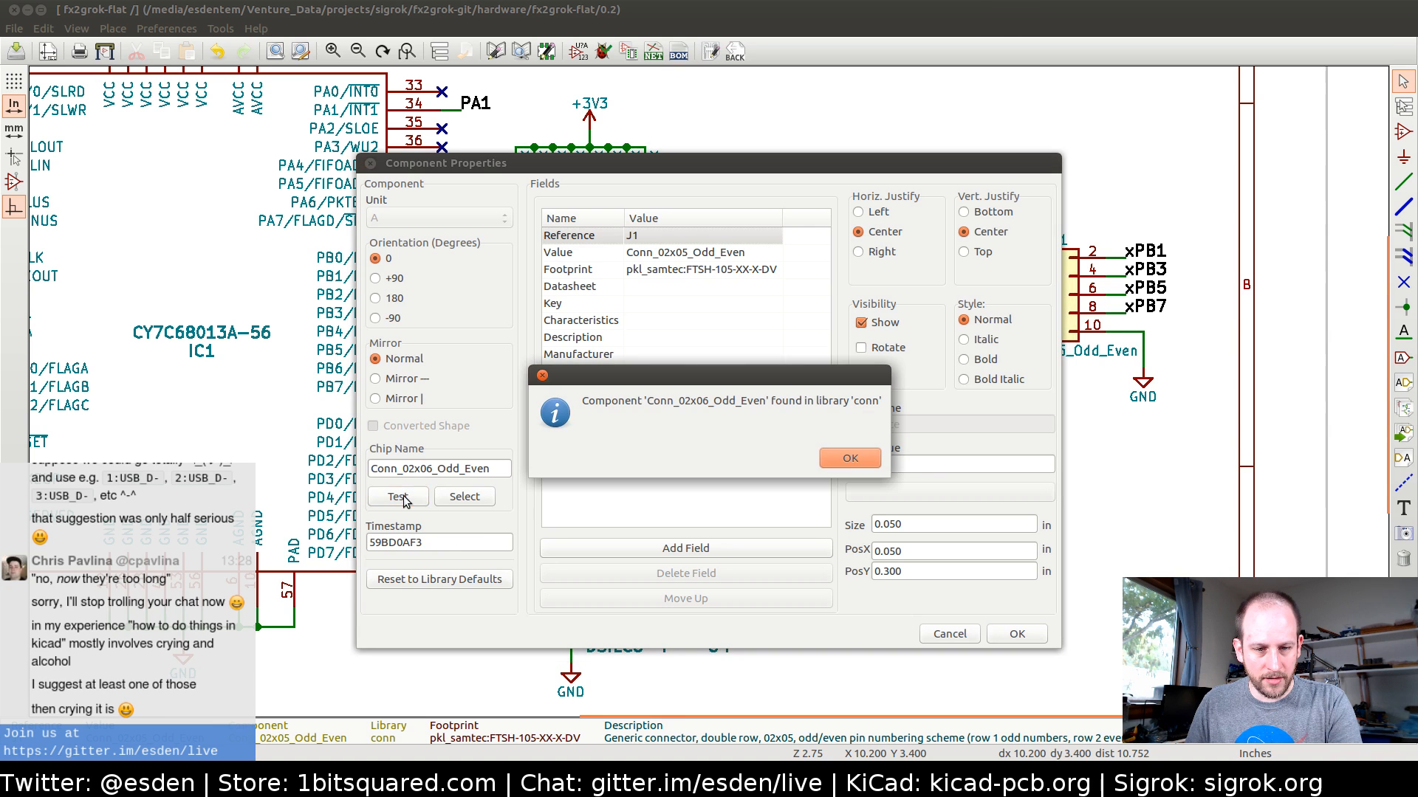
pyautogui.click(850, 458)
pyautogui.click(1017, 635)
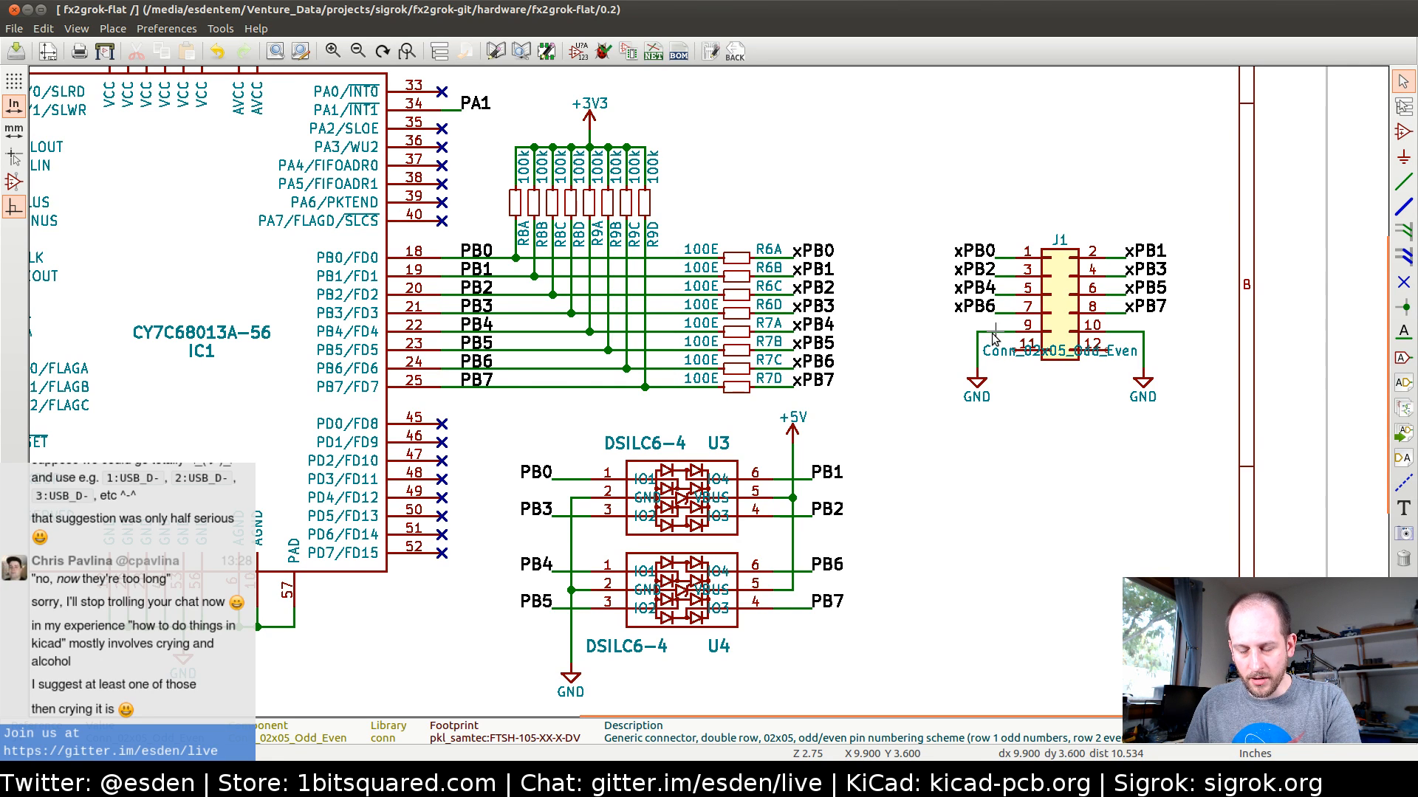
pyautogui.press('Escape')
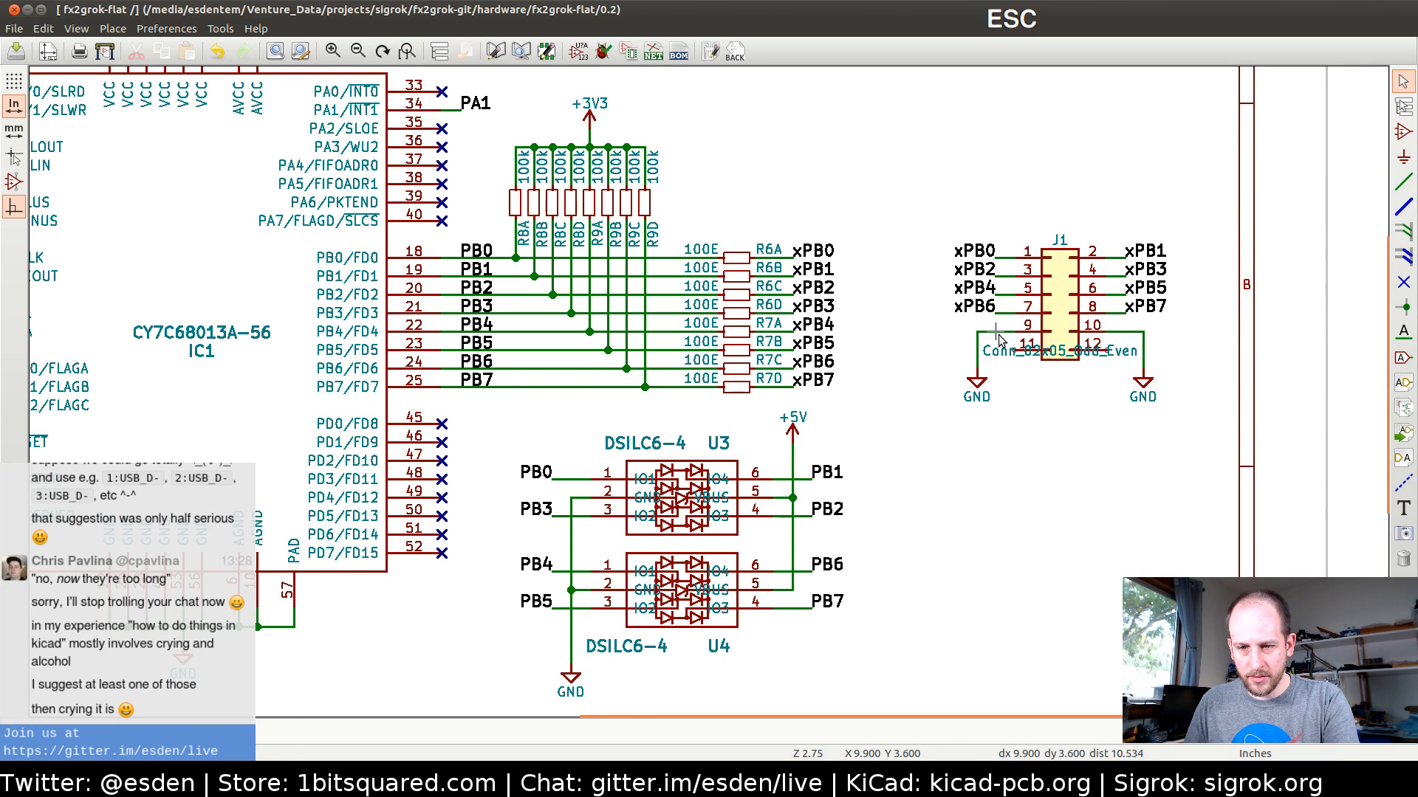
# Move connector J1 up clear of its wires and place its value text just below the symbol body
pyautogui.press('m')
pyautogui.click(1084, 164)
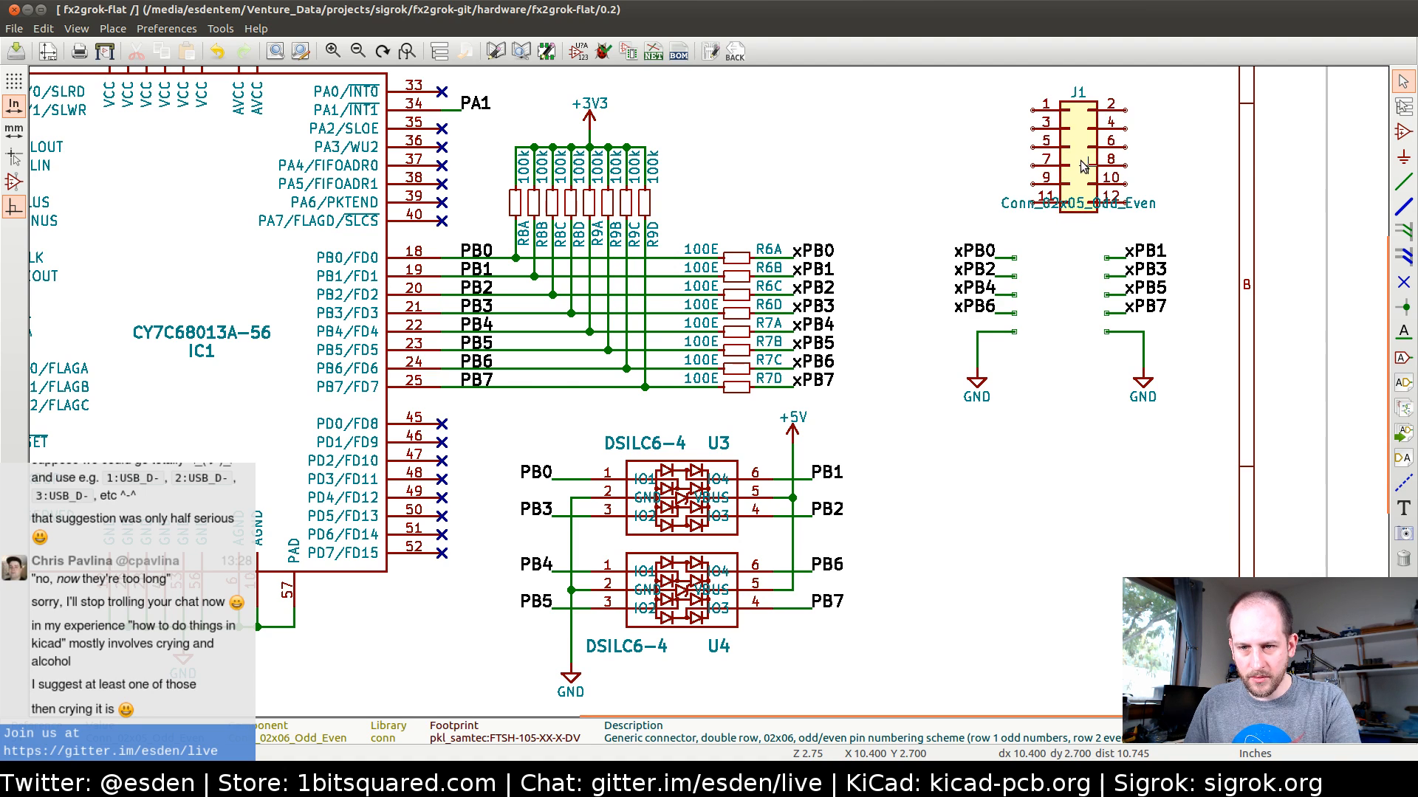
pyautogui.press('m')
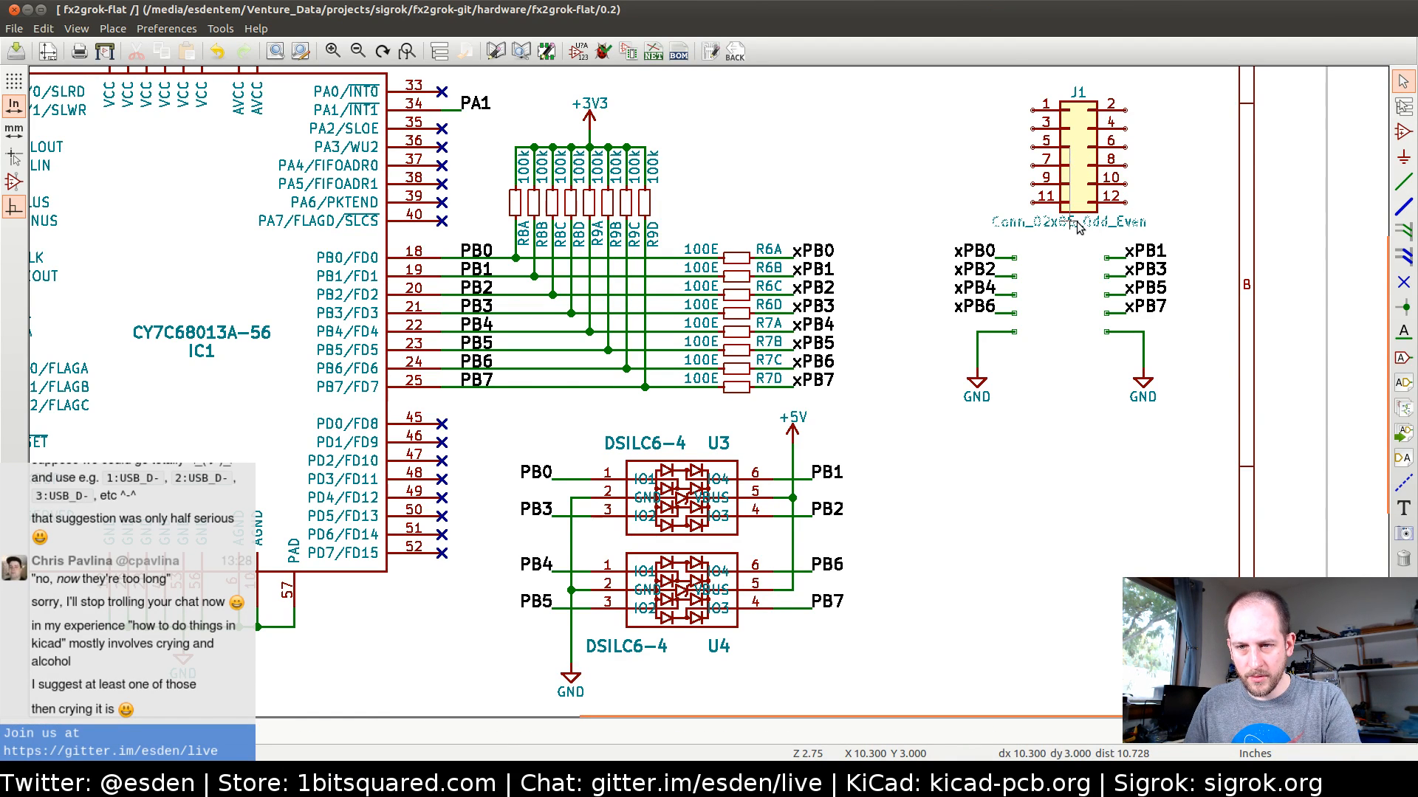
pyautogui.click(1078, 227)
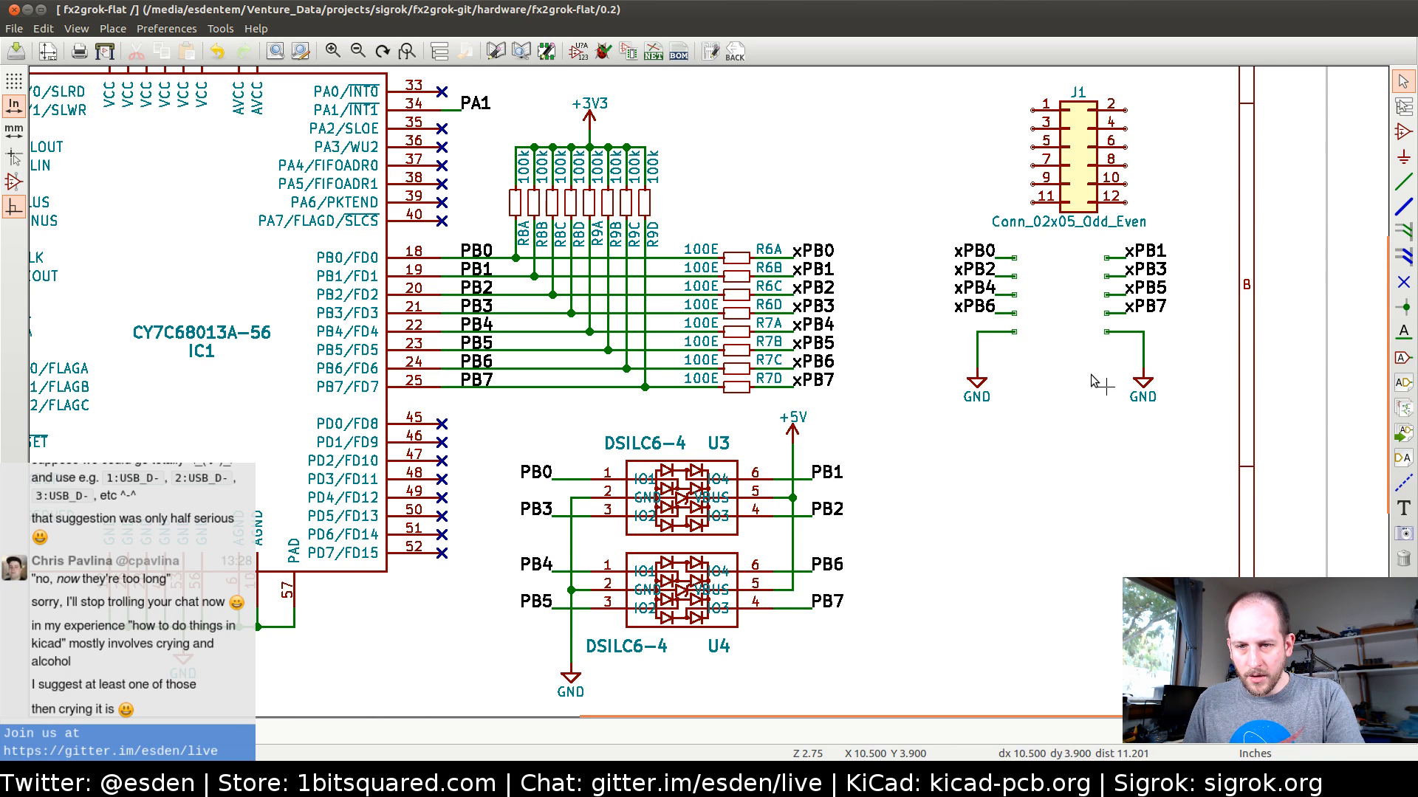
# Shift both GND symbols with their wires down 0.1 in, and move J1 back so pins 11 and 12 connect to them
pyautogui.moveTo(959, 331); pyautogui.dragTo(1030, 422)
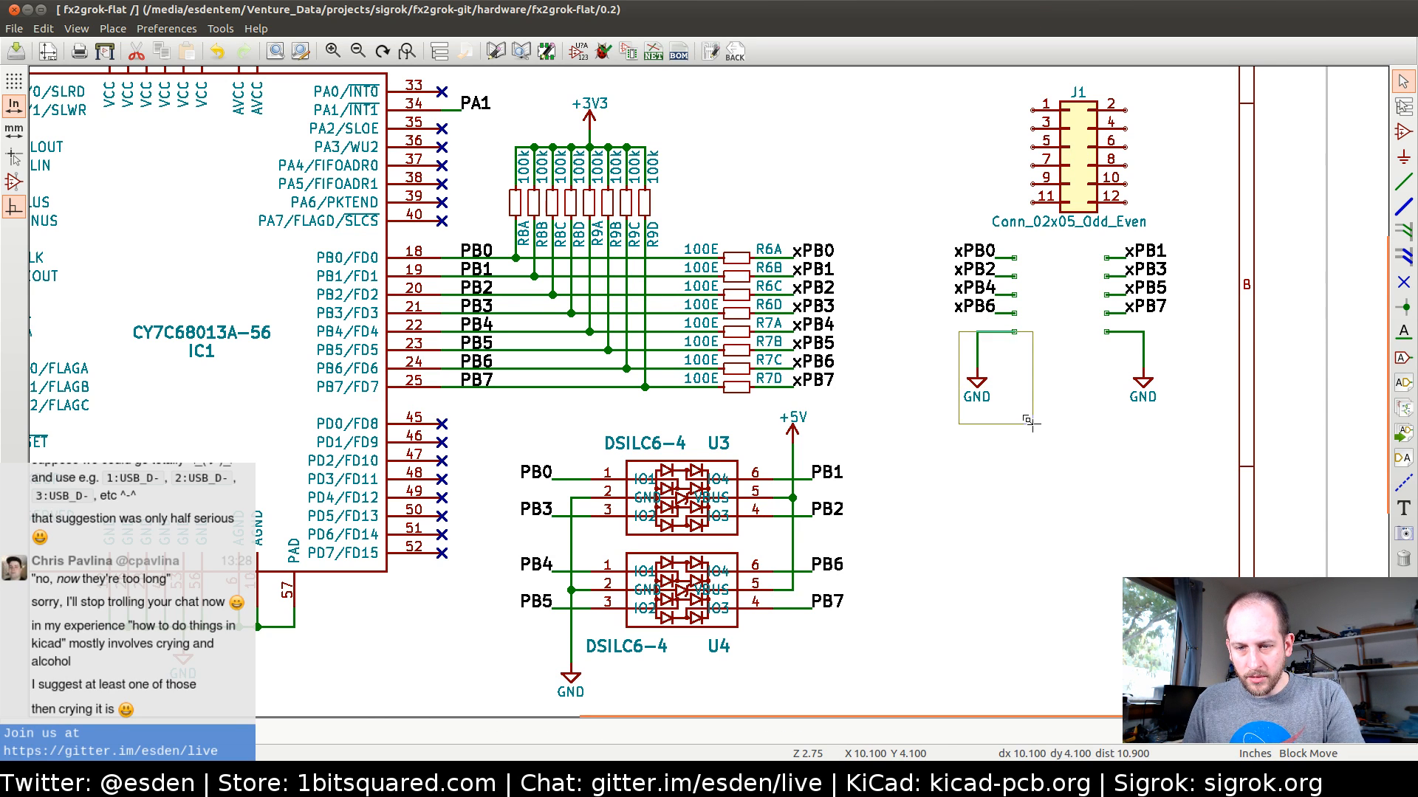
pyautogui.click(1031, 441)
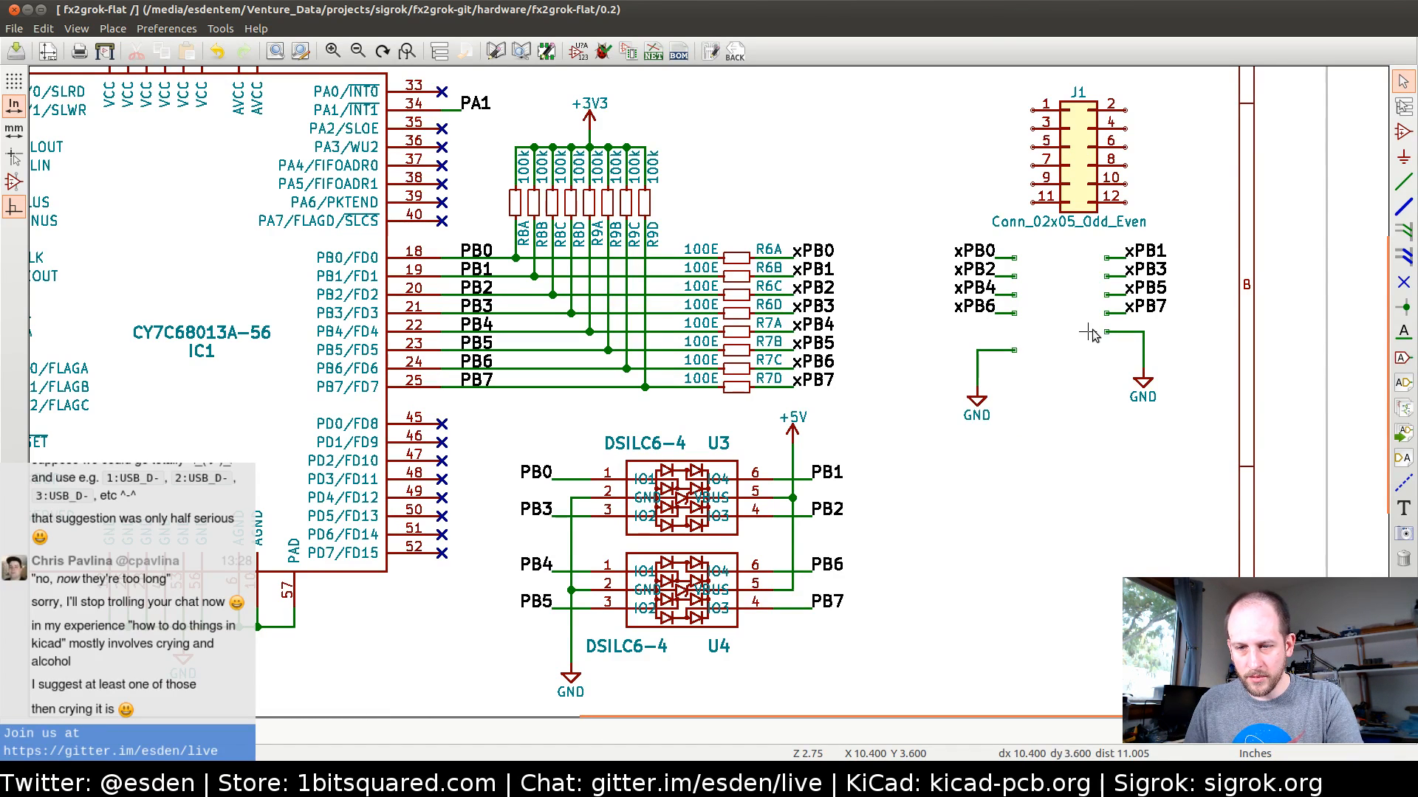
pyautogui.moveTo(1091, 332); pyautogui.dragTo(1158, 443)
pyautogui.click(1158, 461)
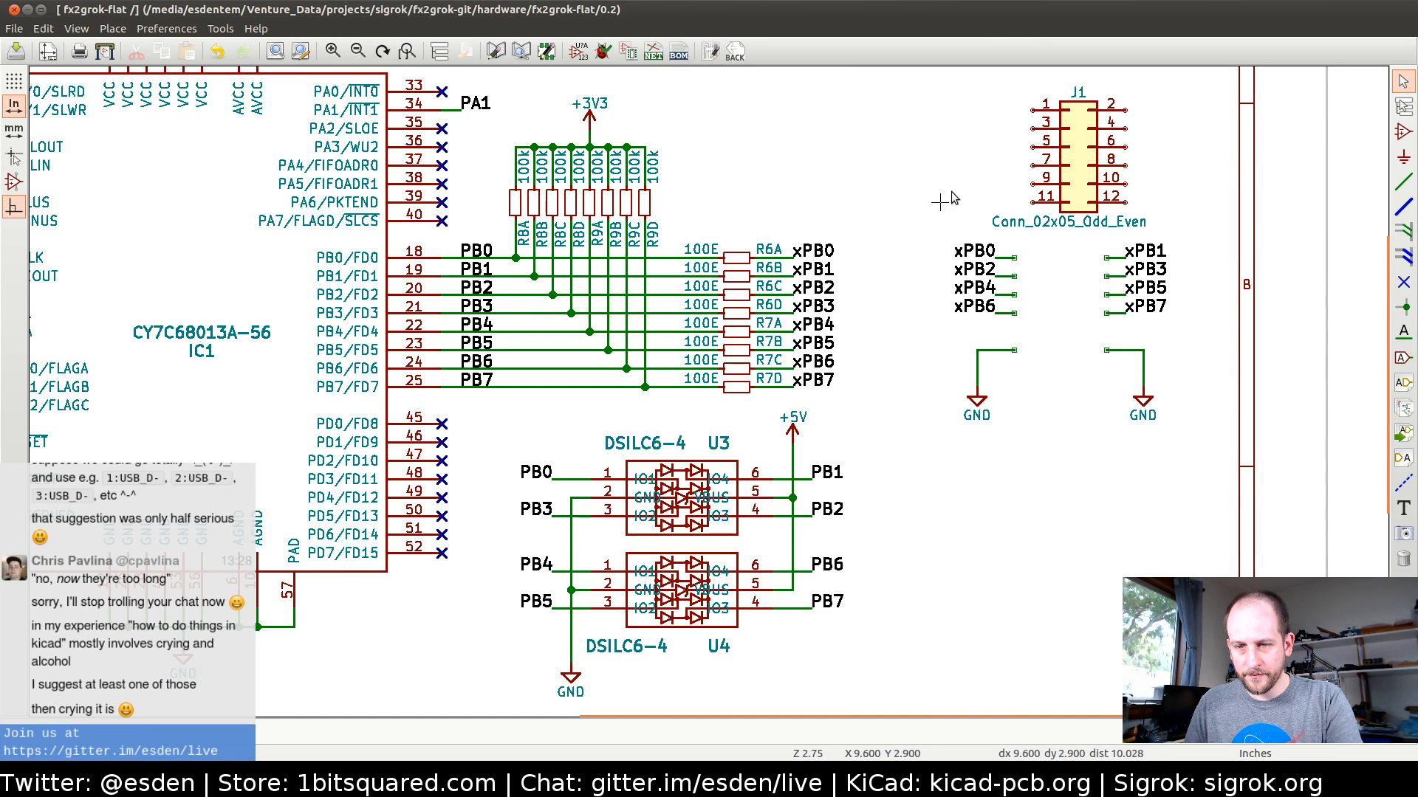
pyautogui.press('m')
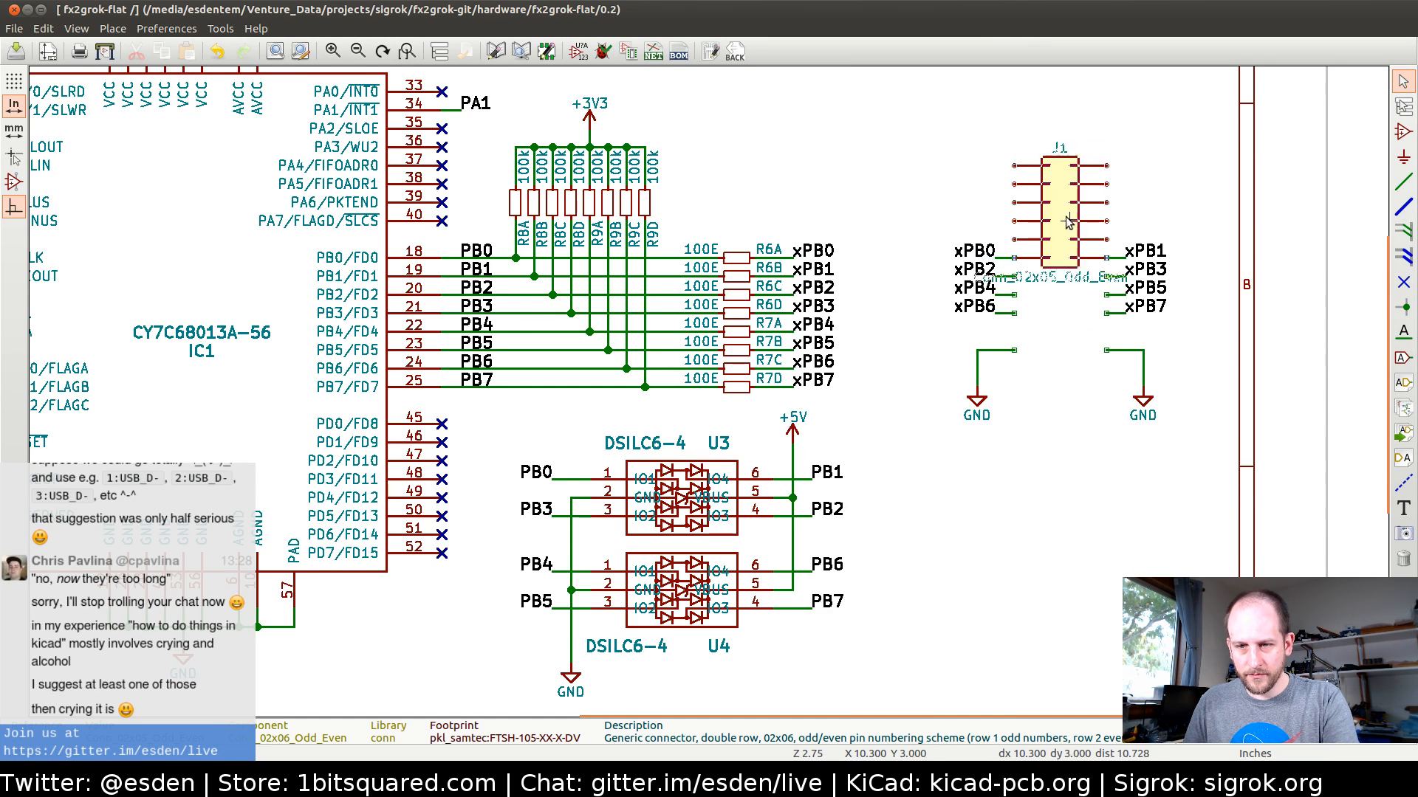
pyautogui.click(1065, 313)
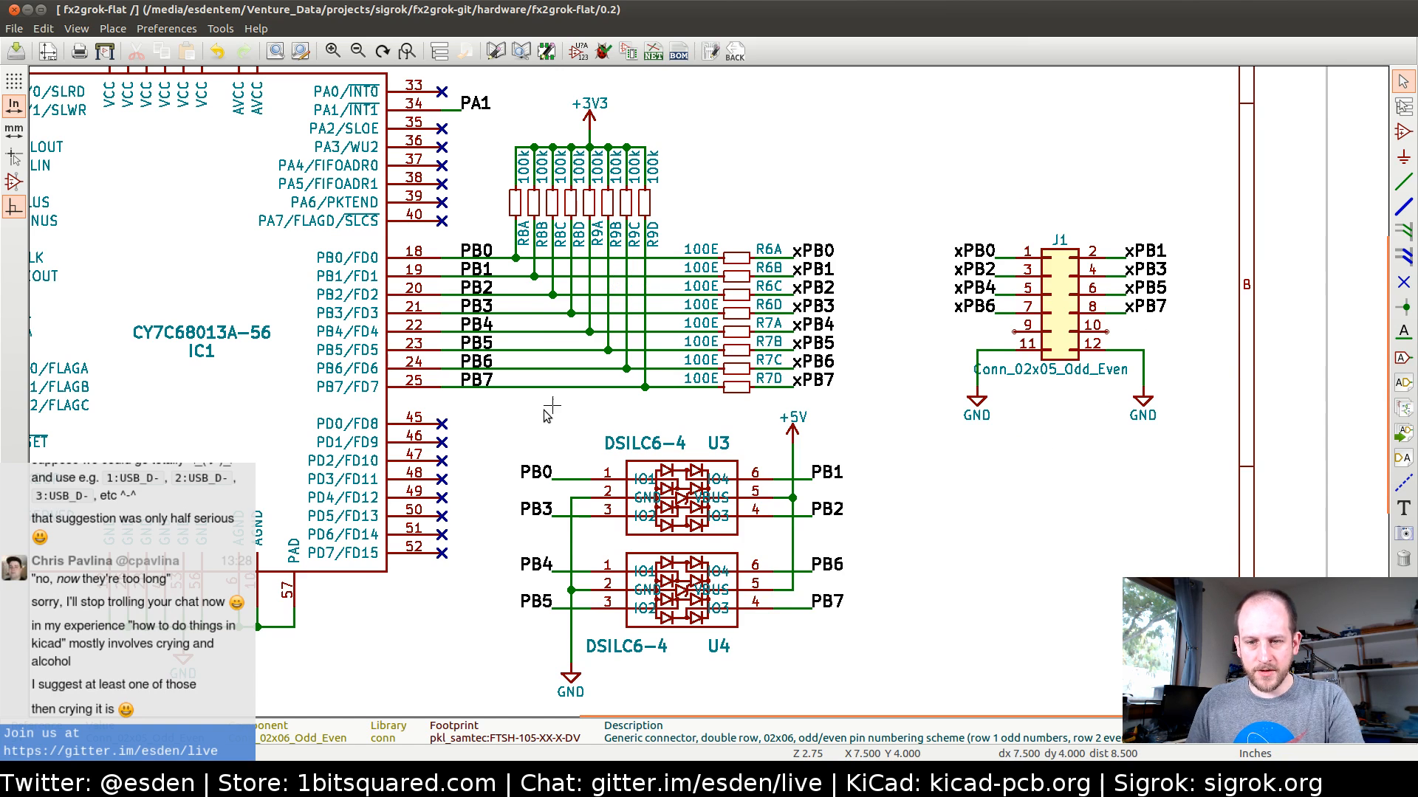
# Switch to Firefox, search the web for samtec in a new tab and open the Samtec connectors site
pyautogui.hotkey('alt', 'Tab')
pyautogui.press('Tab')
pyautogui.press('Tab')
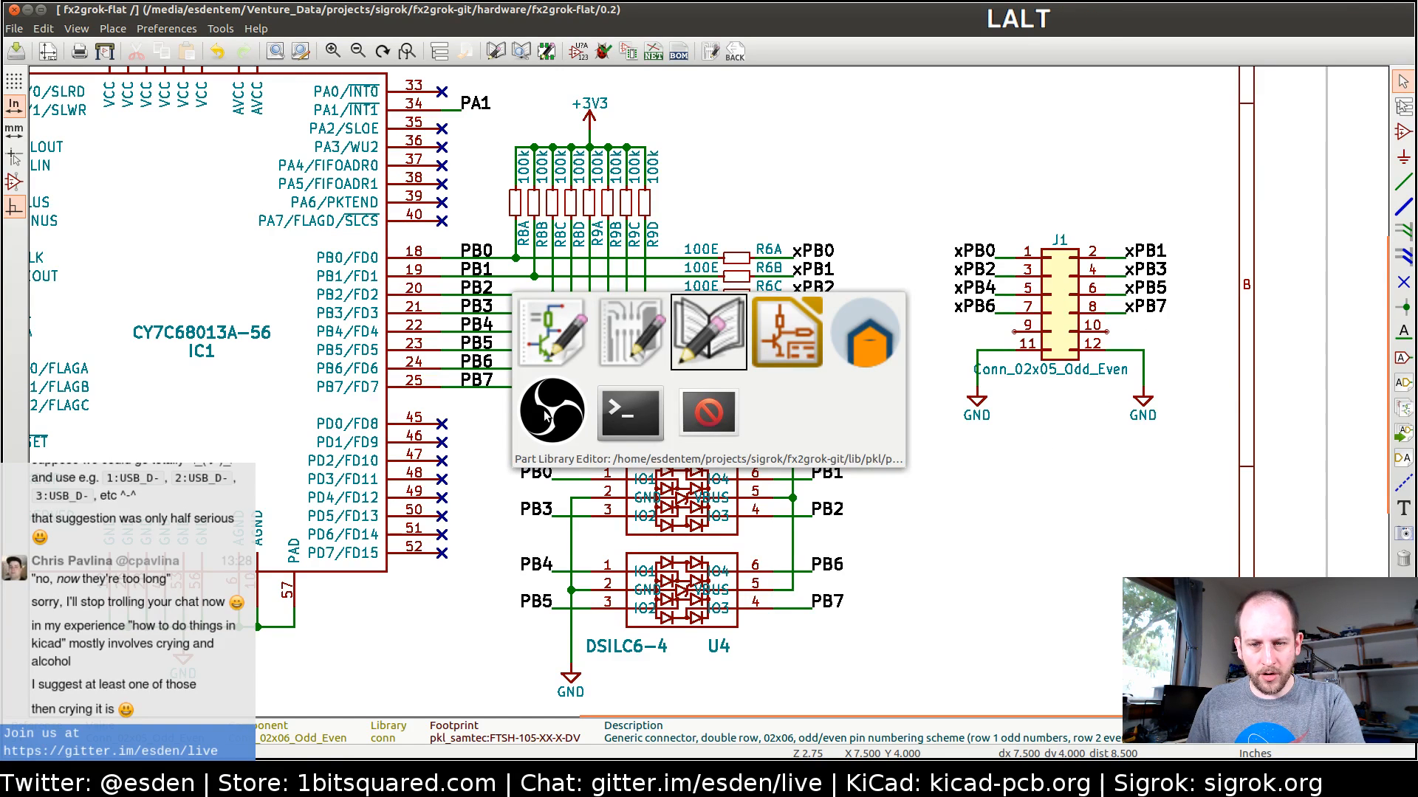
pyautogui.hotkey('ctrl', 't')
pyautogui.write('sa')
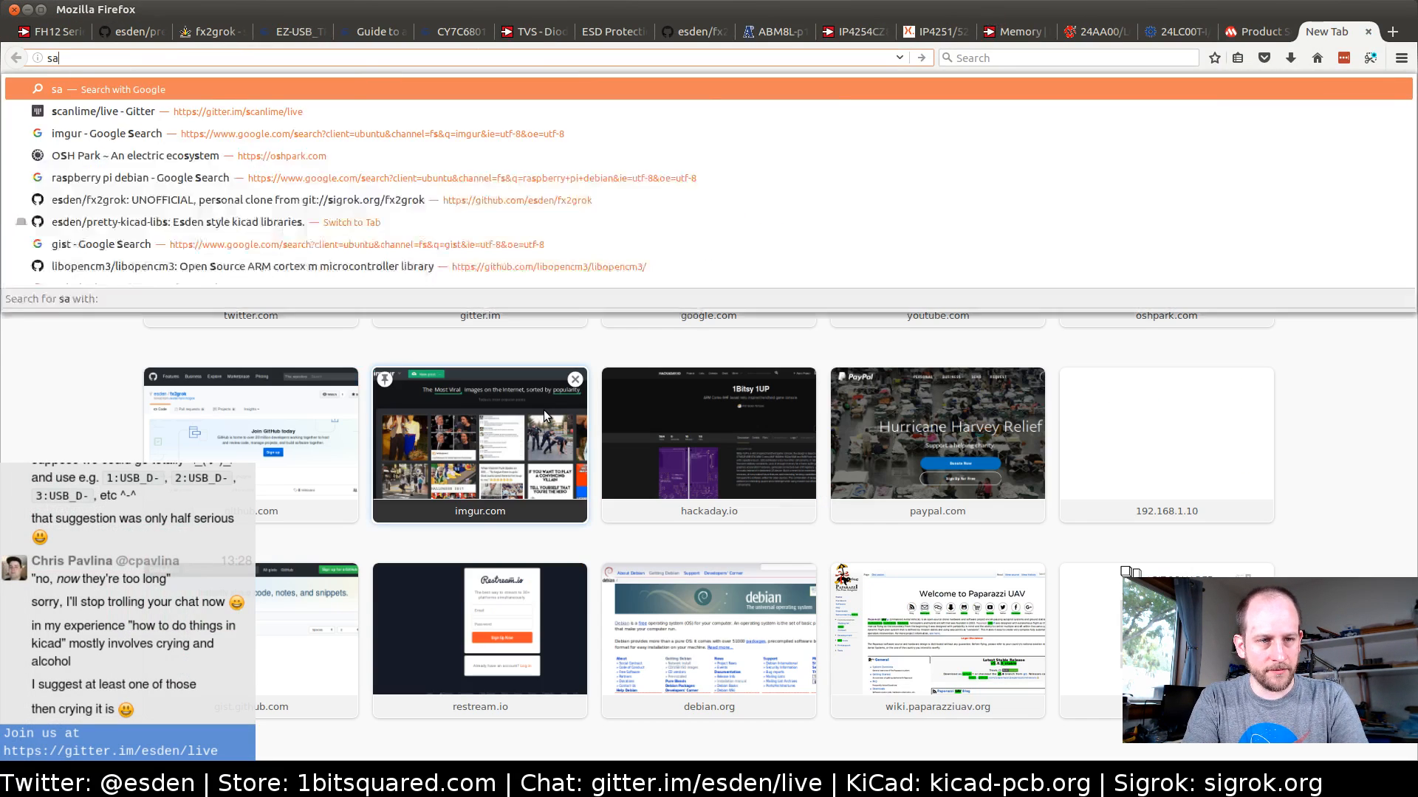
pyautogui.write('mtec tig')
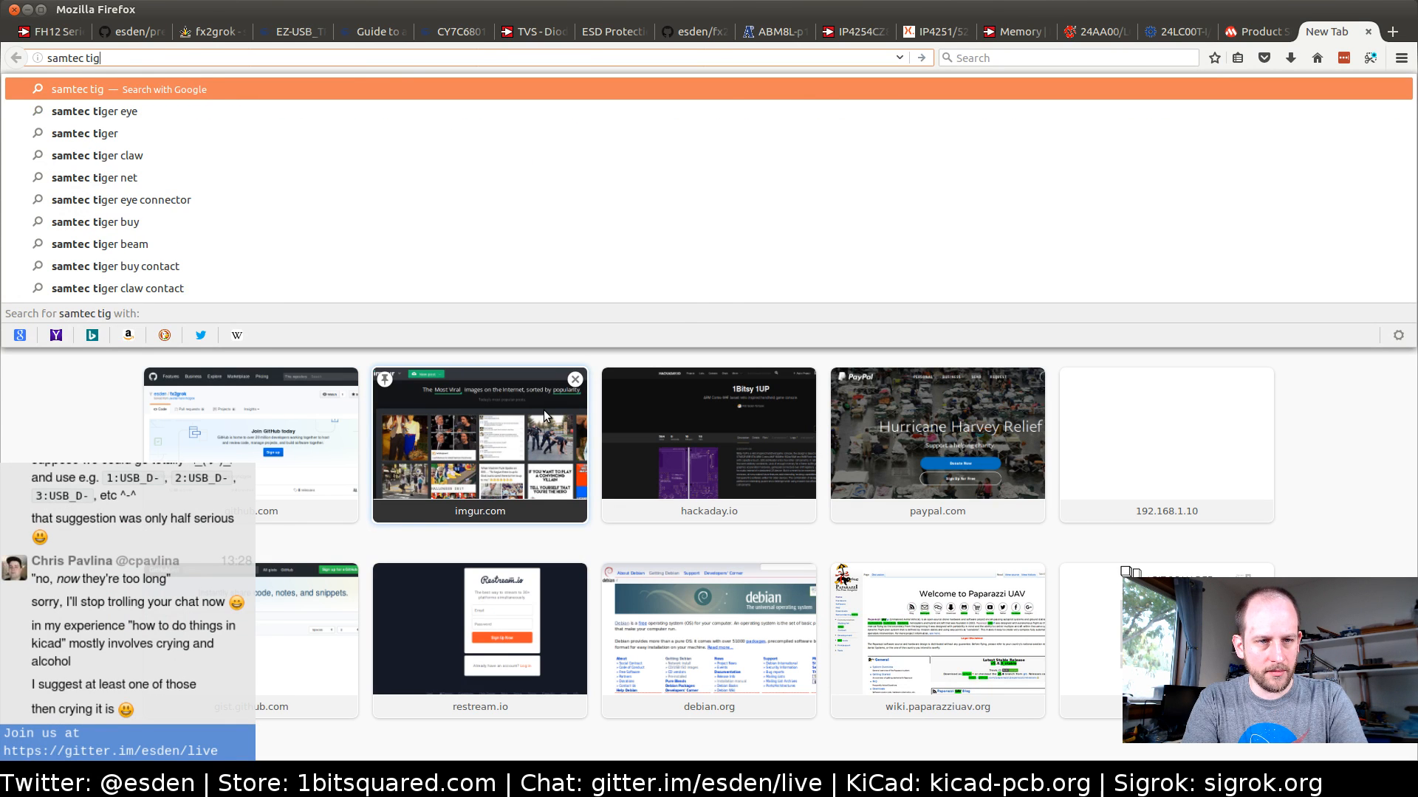
pyautogui.press('BackSpace')
pyautogui.press('BackSpace')
pyautogui.press('BackSpace')
pyautogui.press('BackSpace')
pyautogui.press('Return')
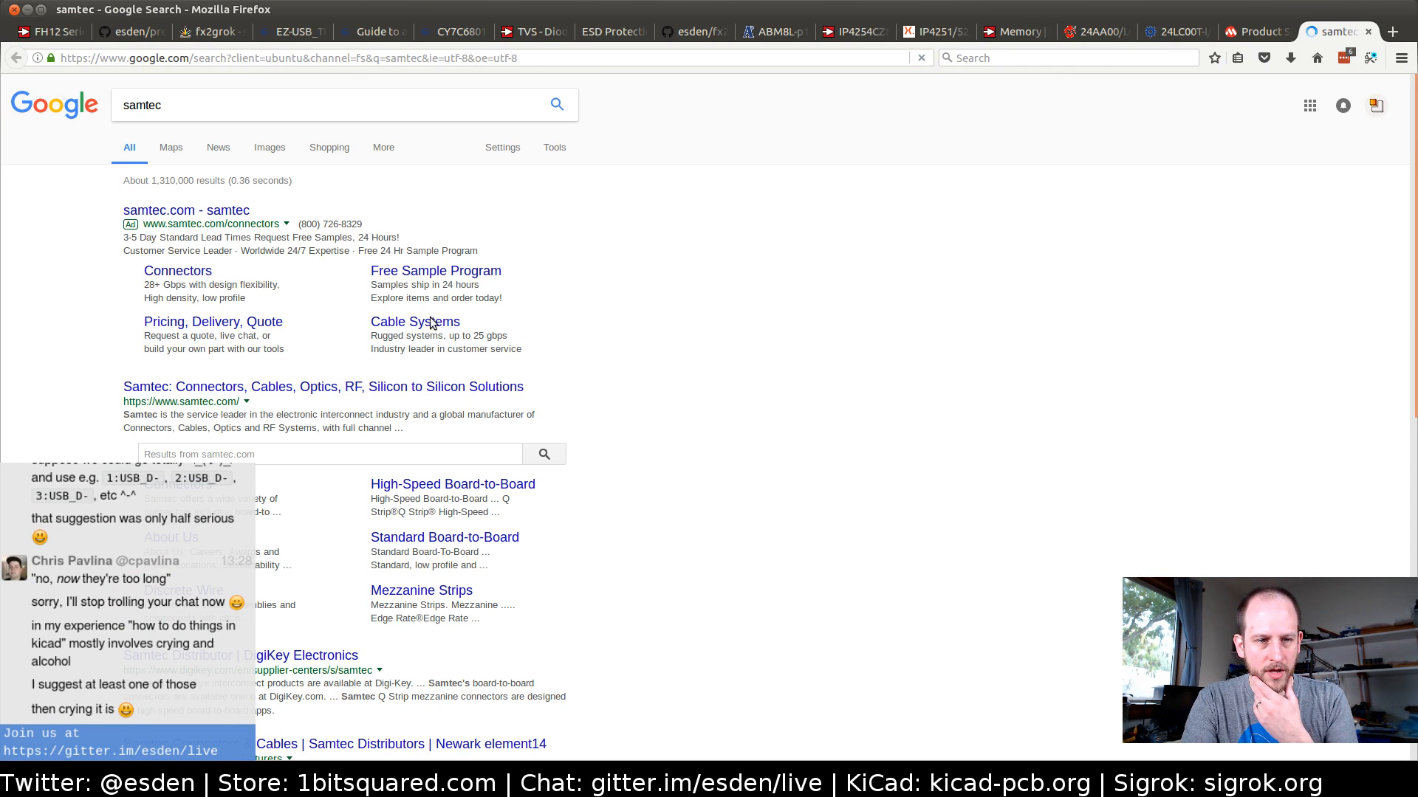
pyautogui.click(210, 212)
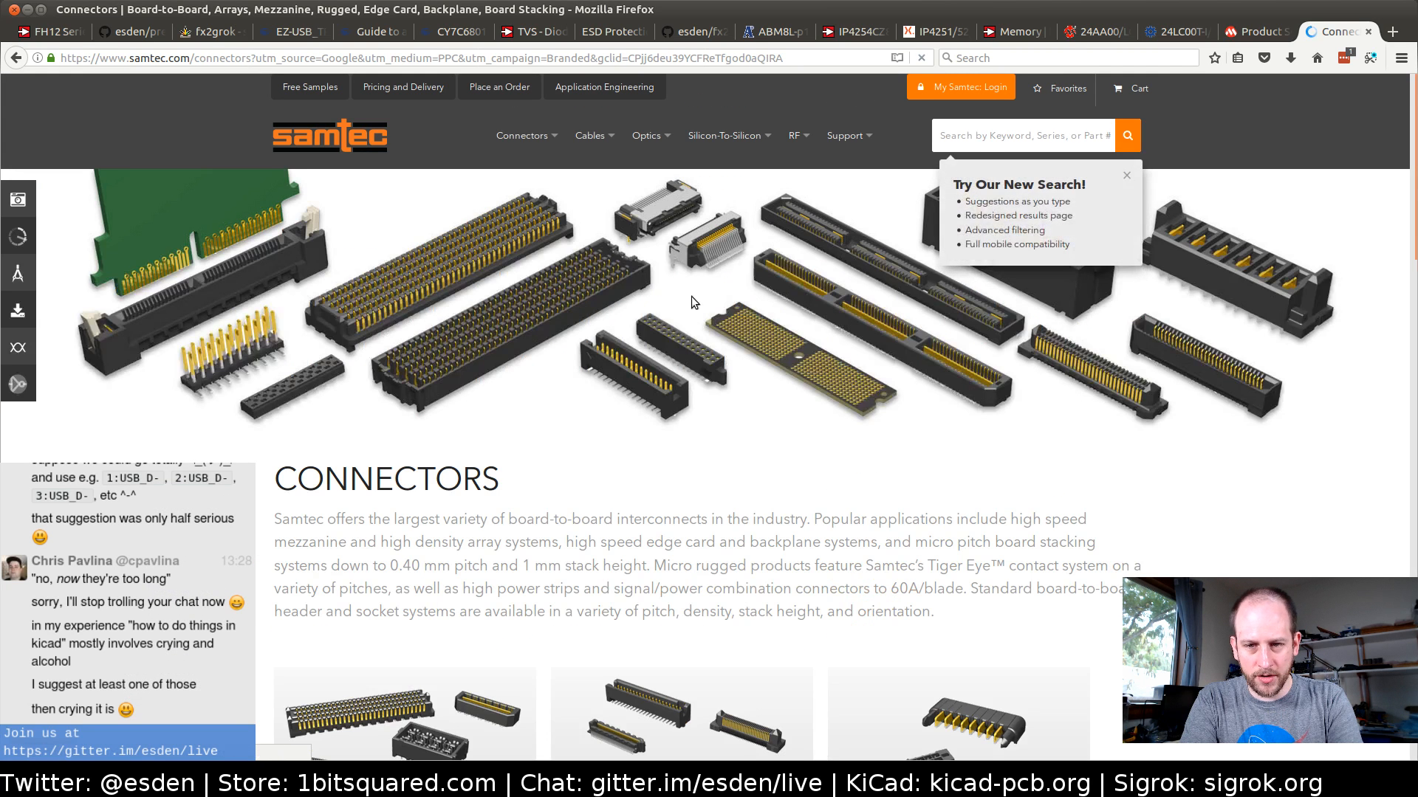
# Search the Samtec site for tiger eye and open the TSDF .050" Tiger Eye Discrete Wire, Terminal Housing series
pyautogui.click(974, 135)
pyautogui.write('tiger eye')
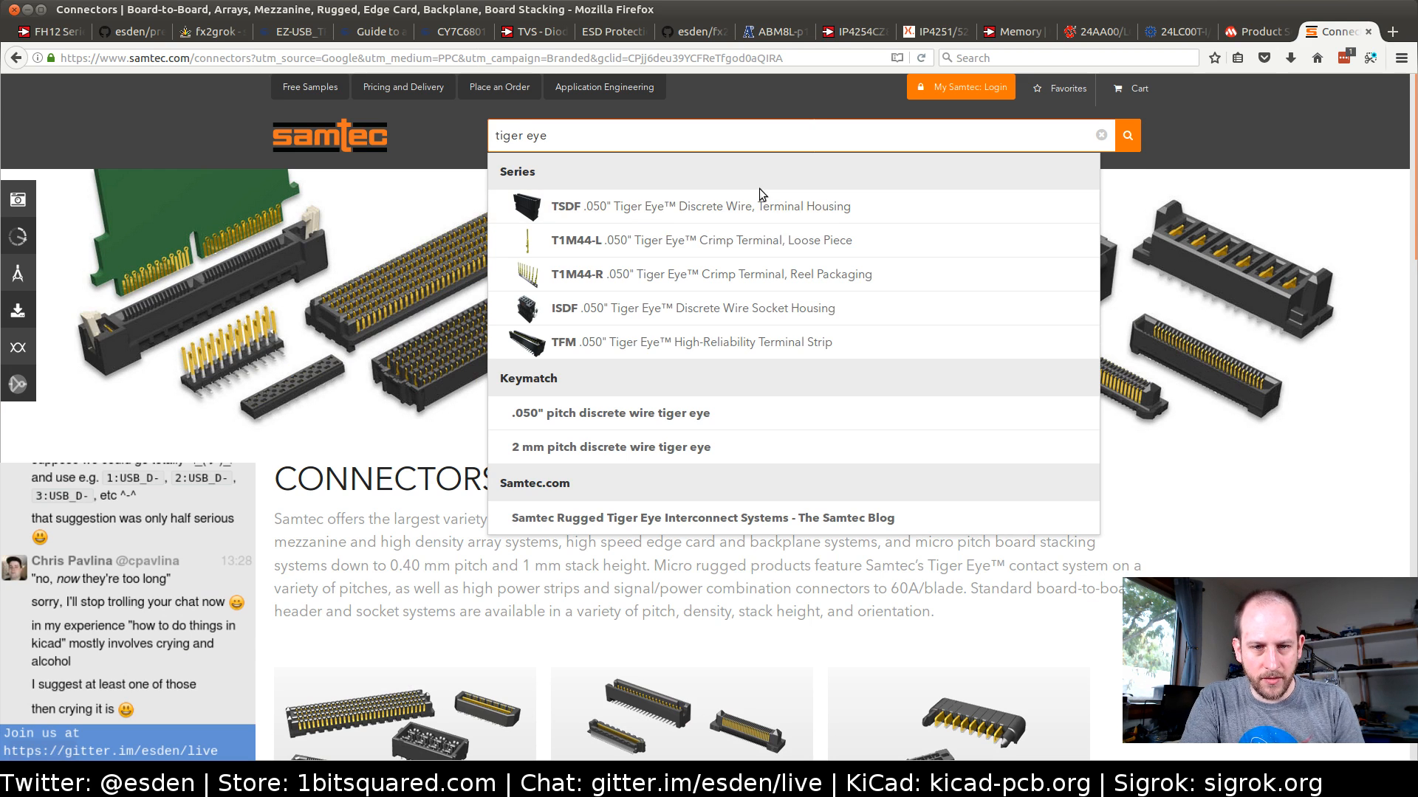
pyautogui.click(672, 211)
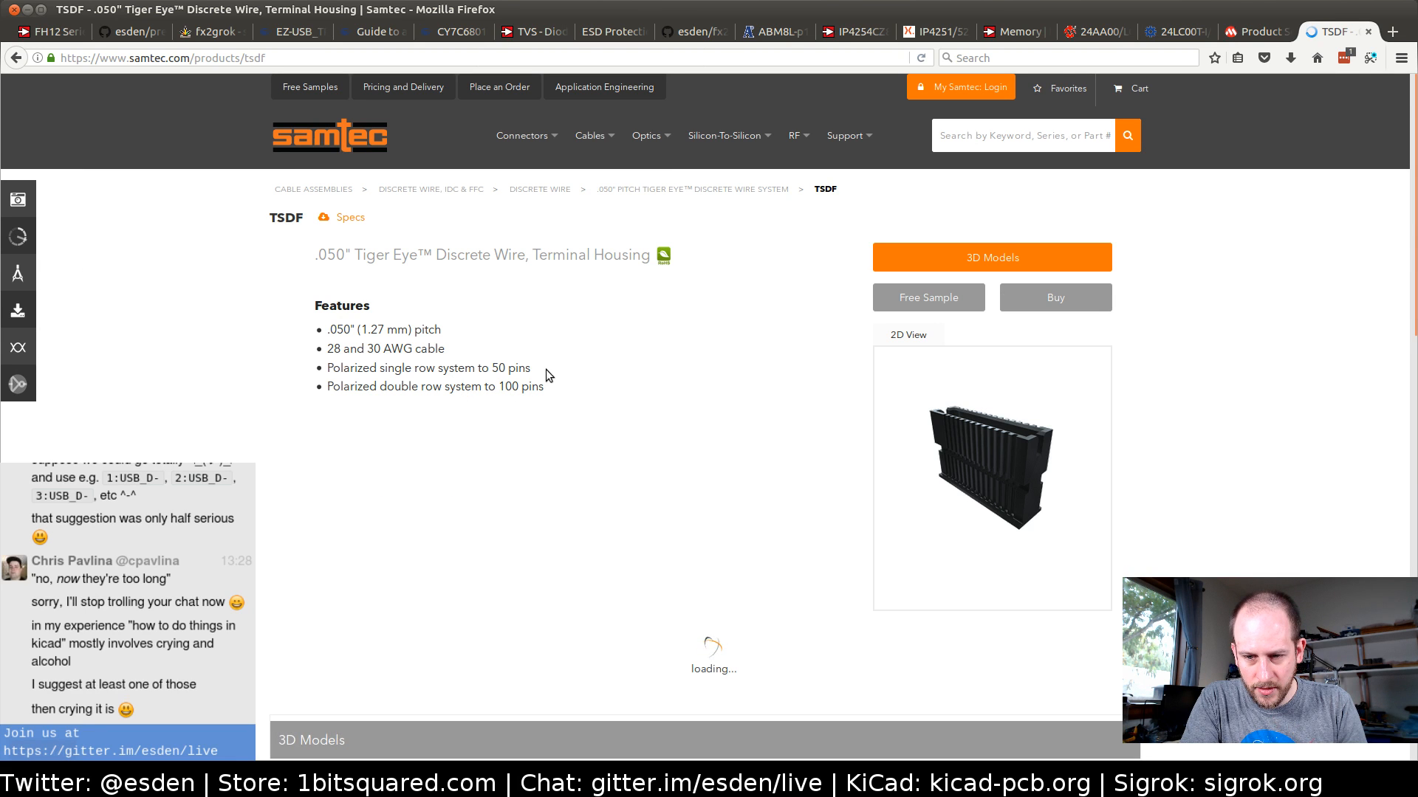
# Accept the Samtec disclaimer notice in the 3D Models section of the TSDF product page
pyautogui.scroll(-4, 453, 383)
pyautogui.scroll(4, 453, 383)
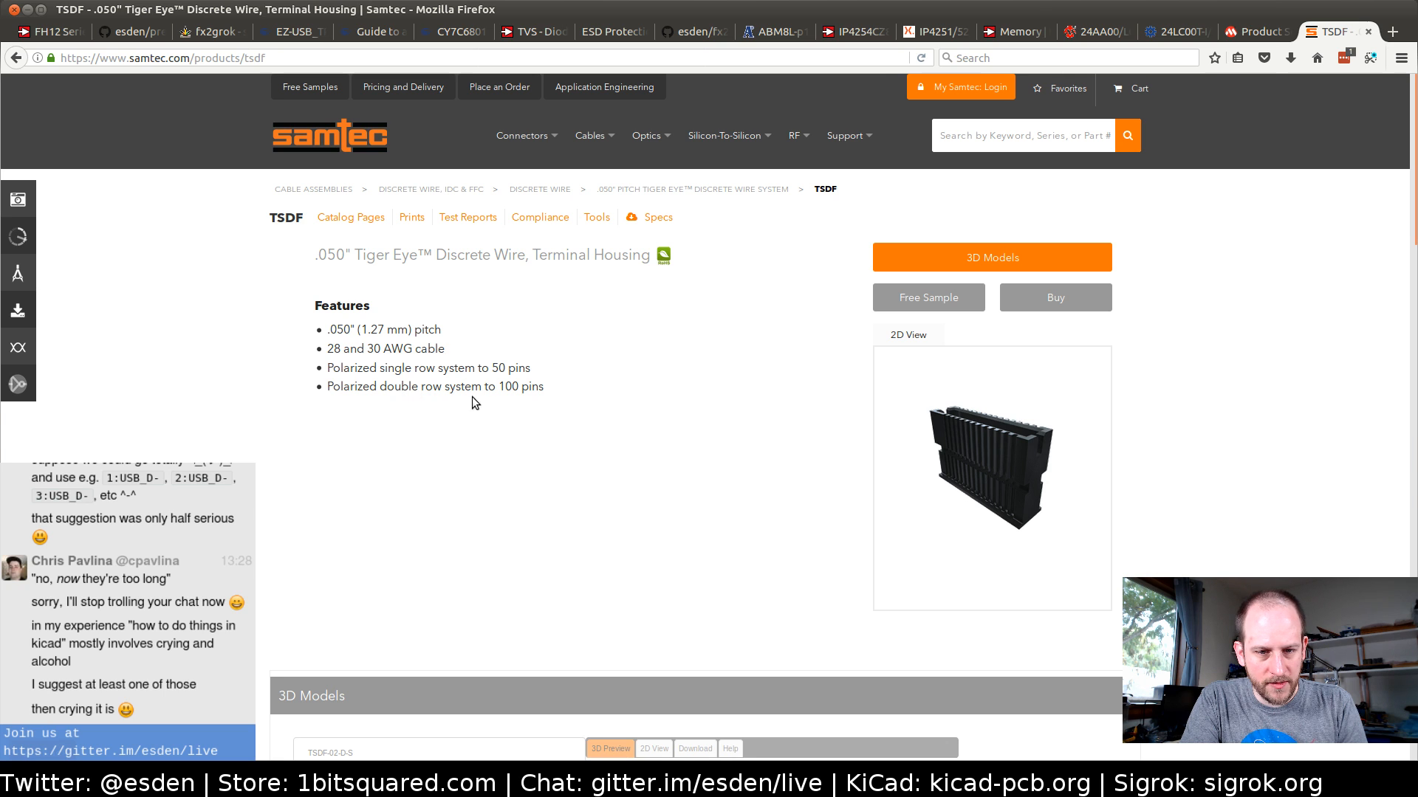
pyautogui.scroll(-5, 184, 387)
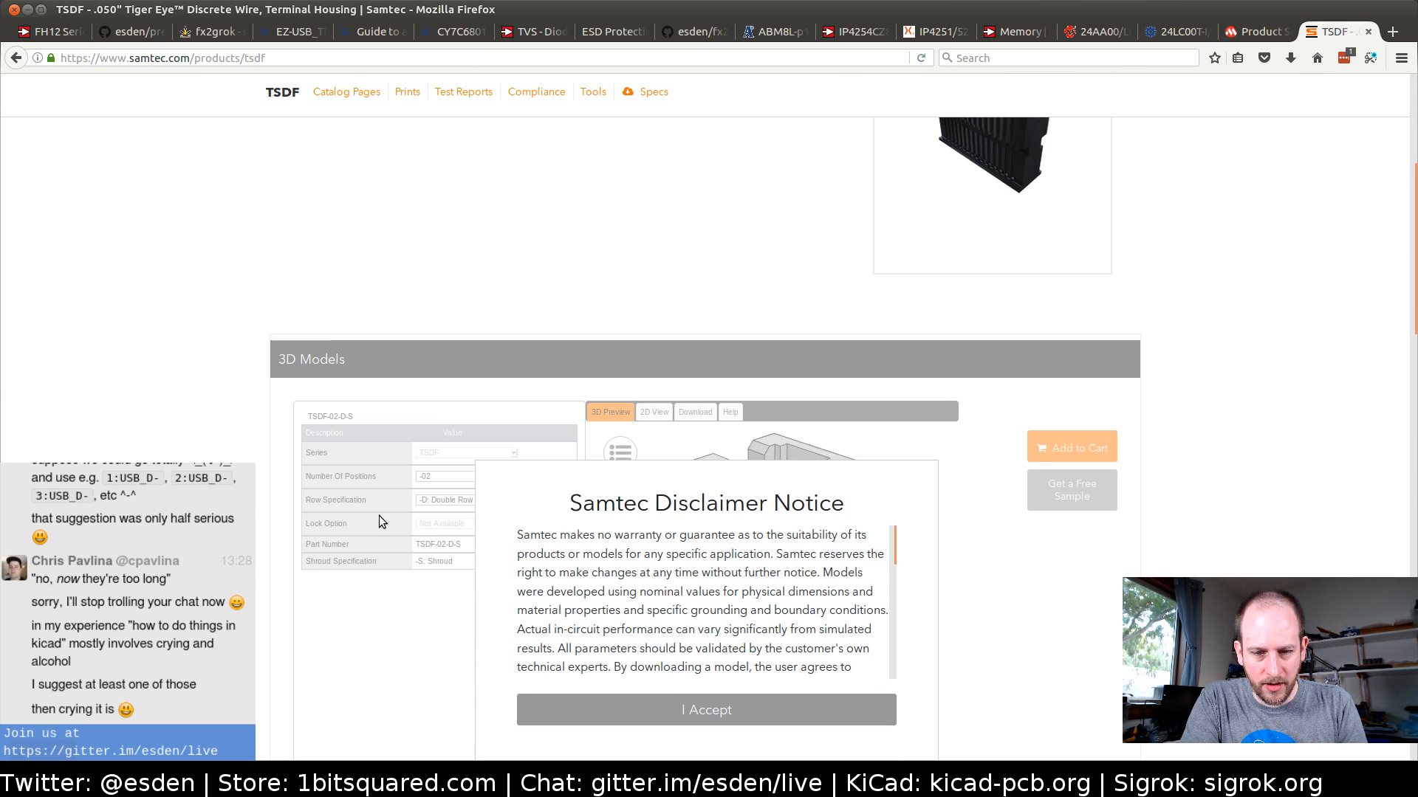
pyautogui.click(652, 695)
pyautogui.scroll(-4, 107, 454)
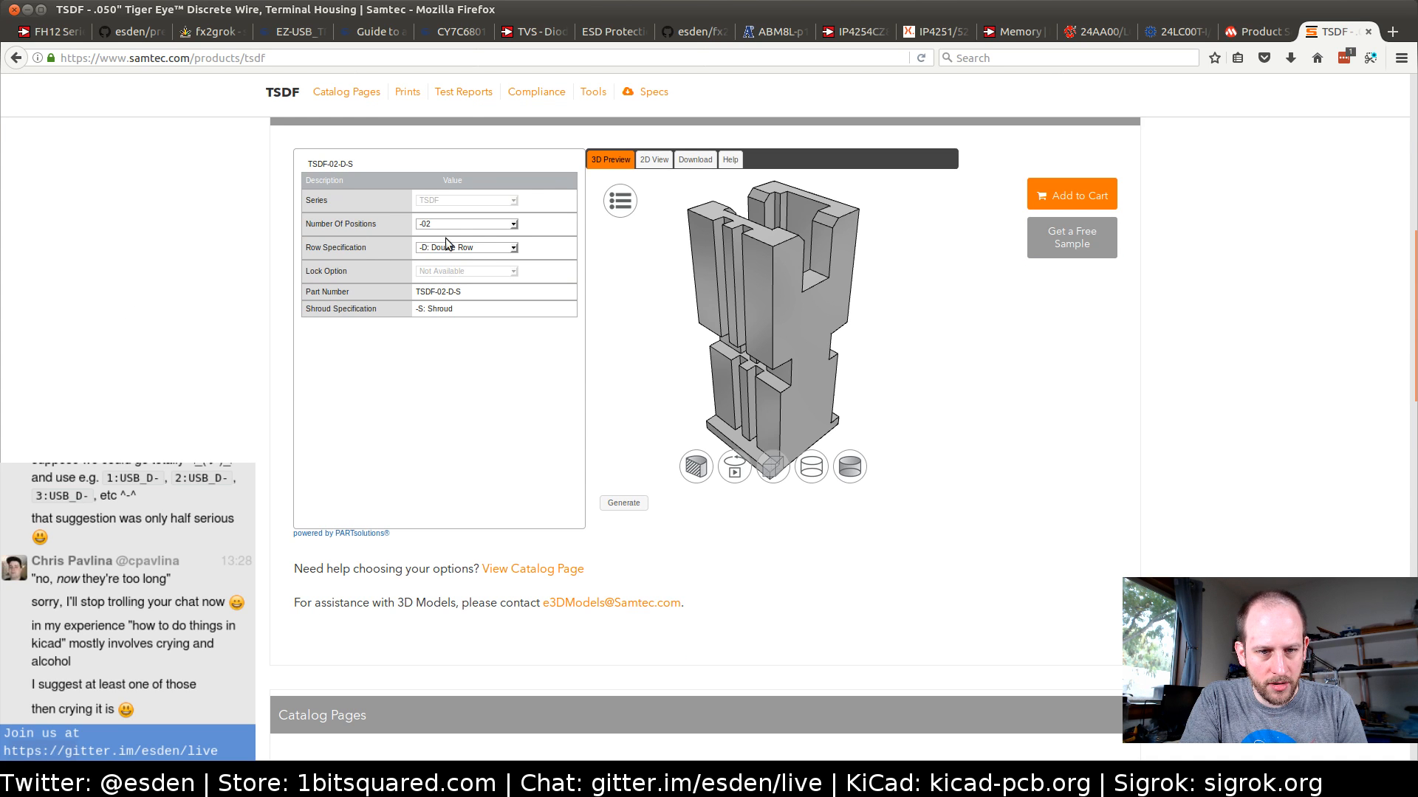
# Set the TSDF number of positions to -06, keep Double Row, generate the 3D preview and inspect the housing from other angles
pyautogui.click(473, 250)
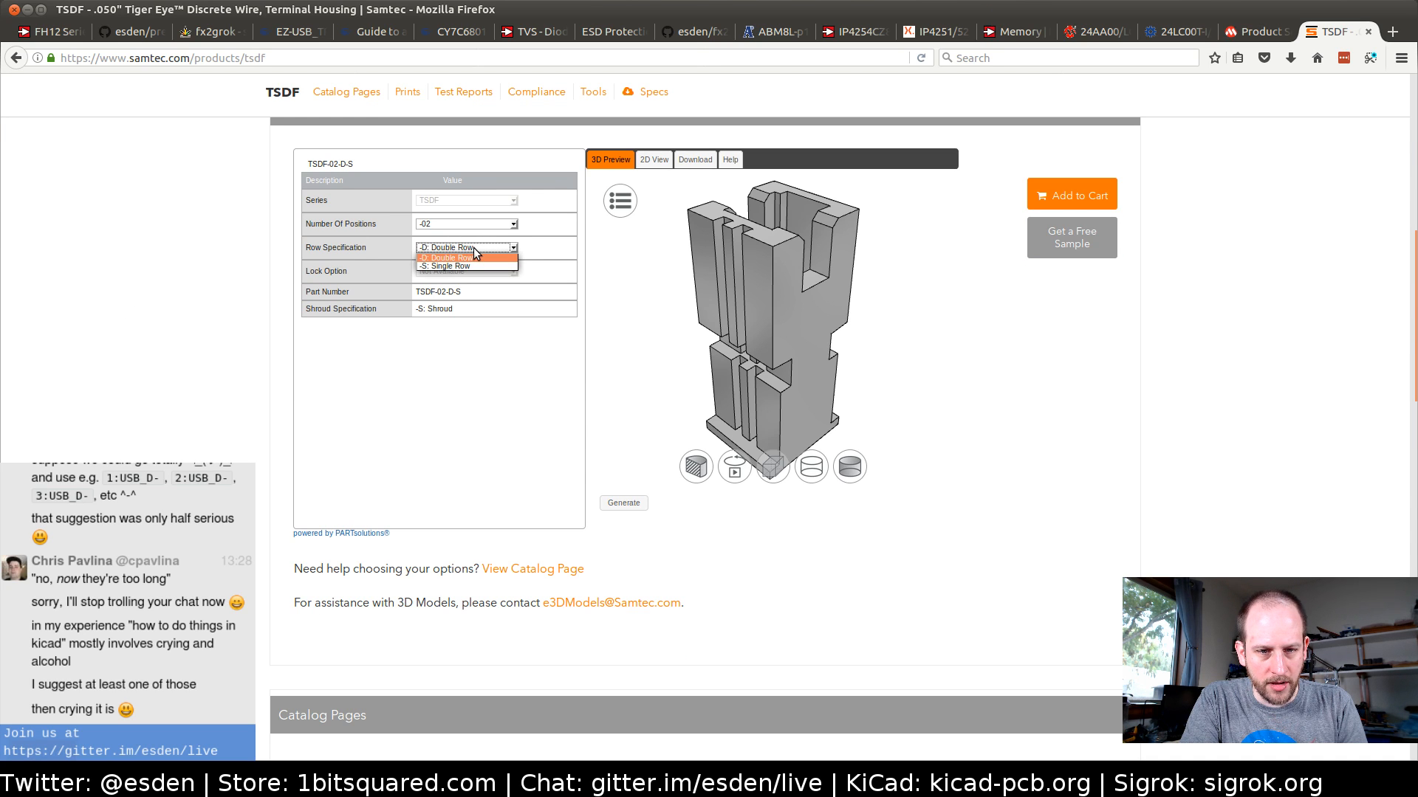
pyautogui.click(234, 261)
pyautogui.click(433, 222)
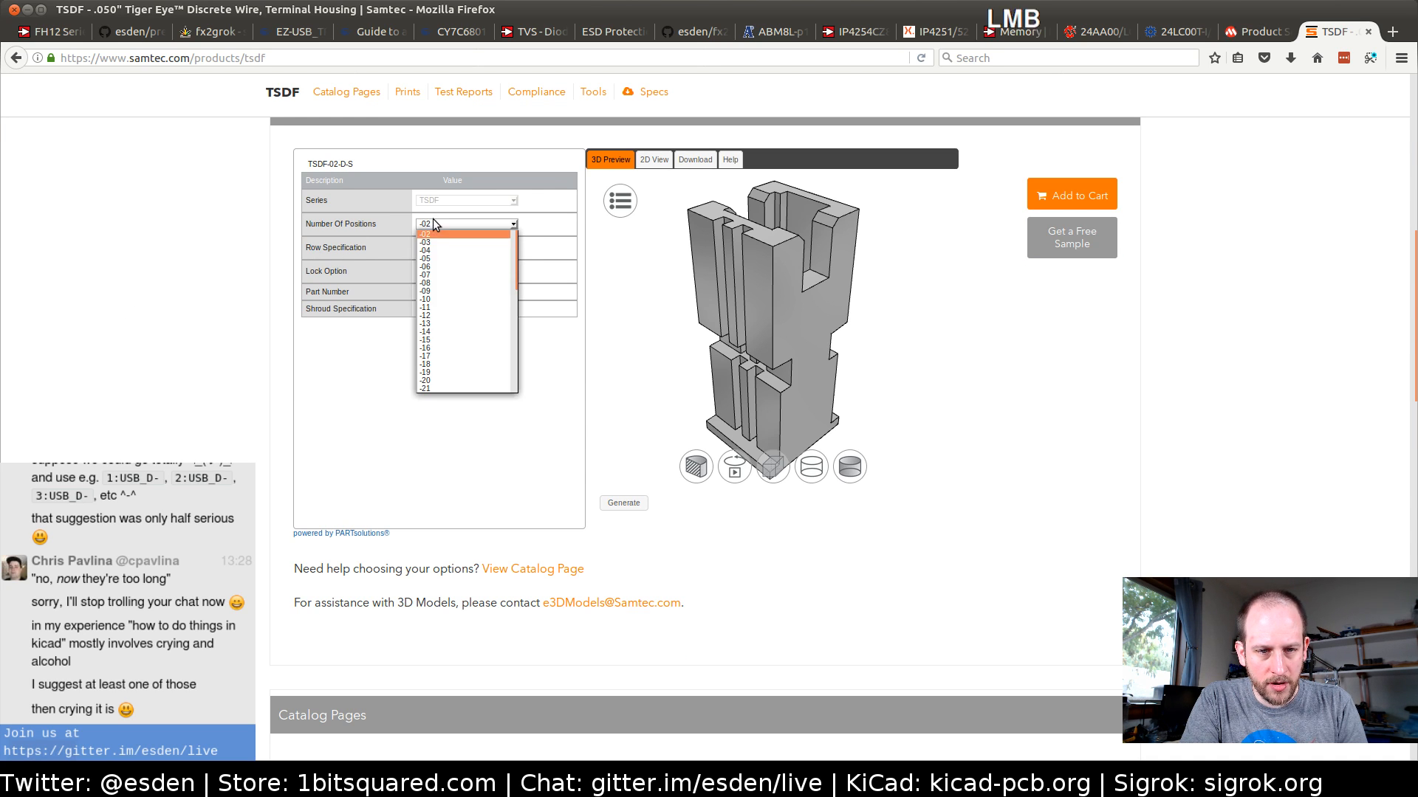
pyautogui.click(435, 267)
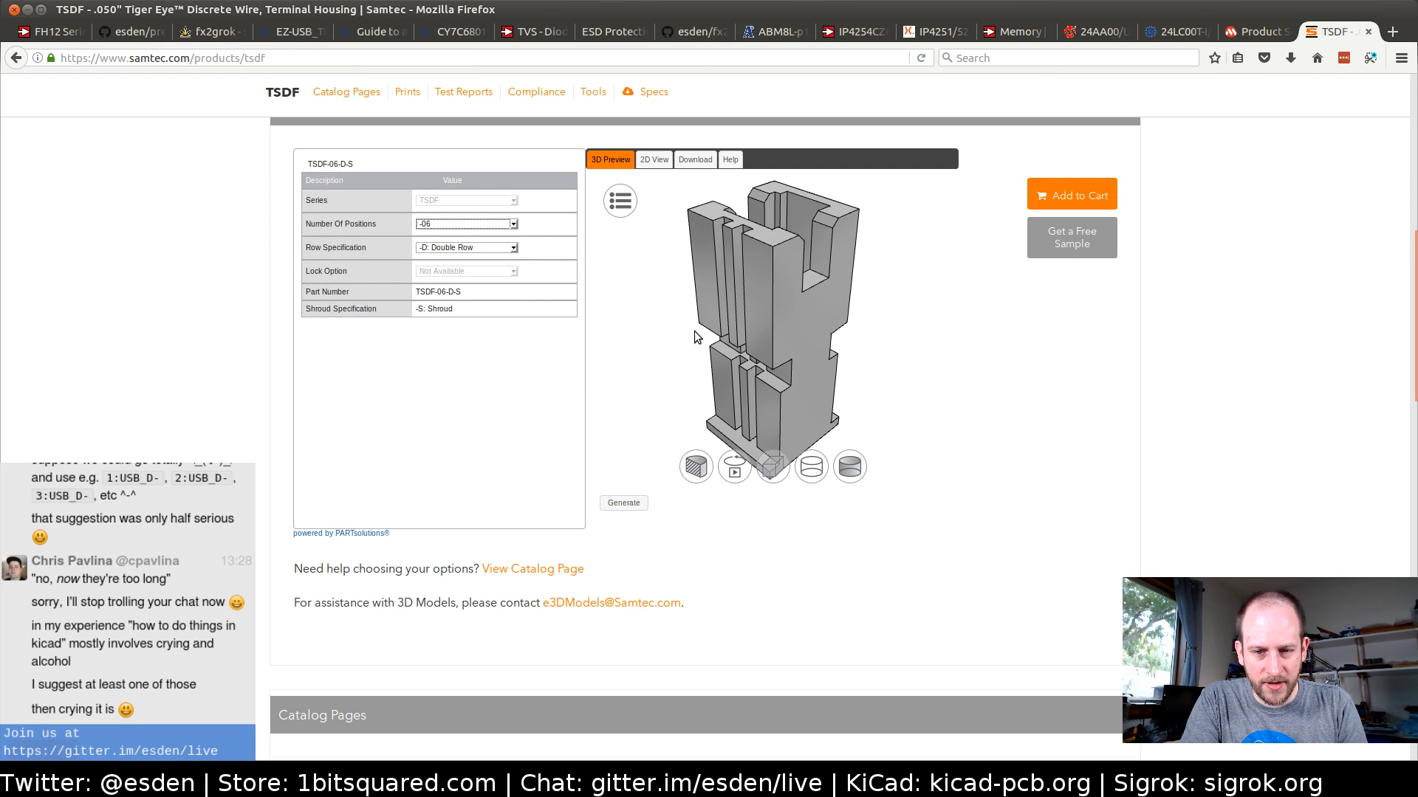
pyautogui.click(622, 502)
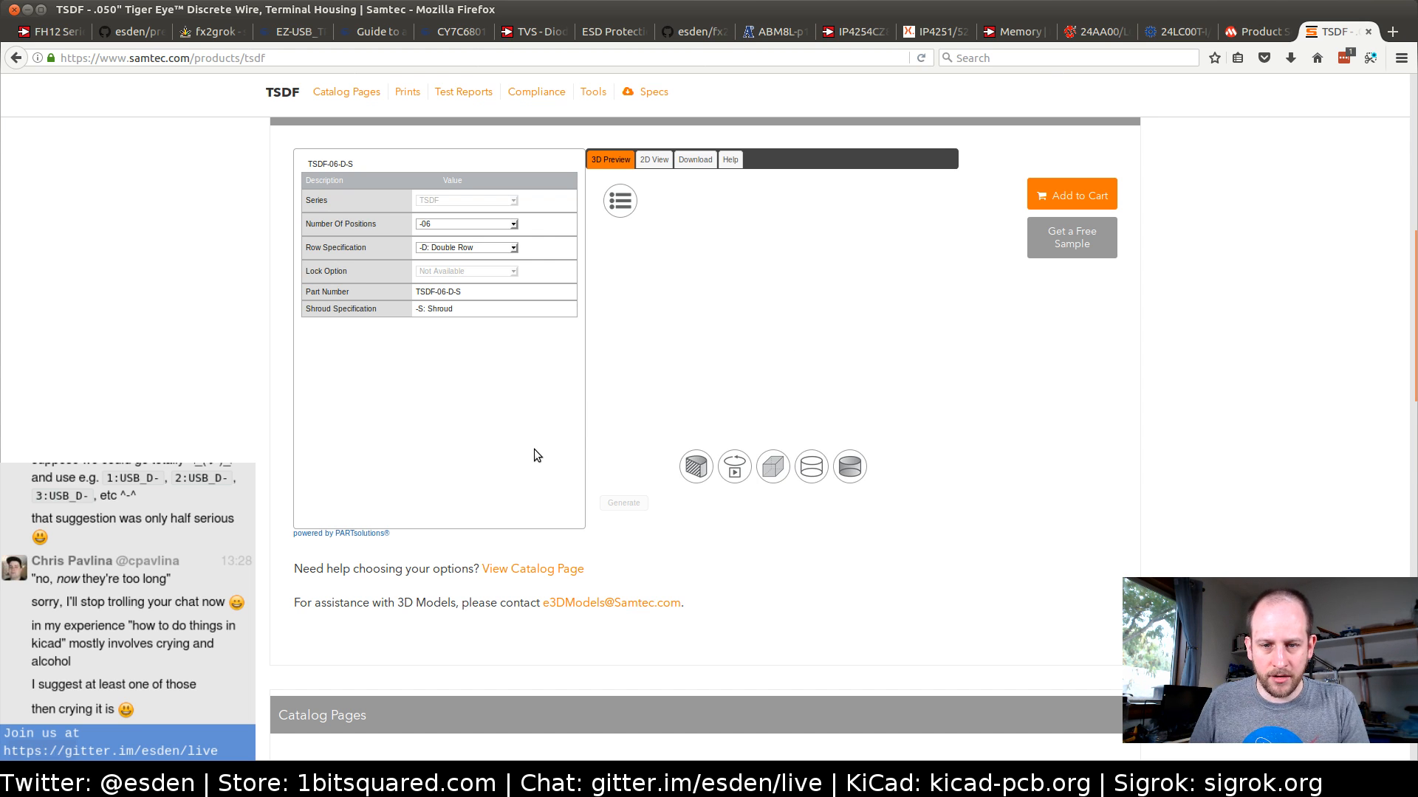
pyautogui.moveTo(787, 341); pyautogui.dragTo(854, 310)
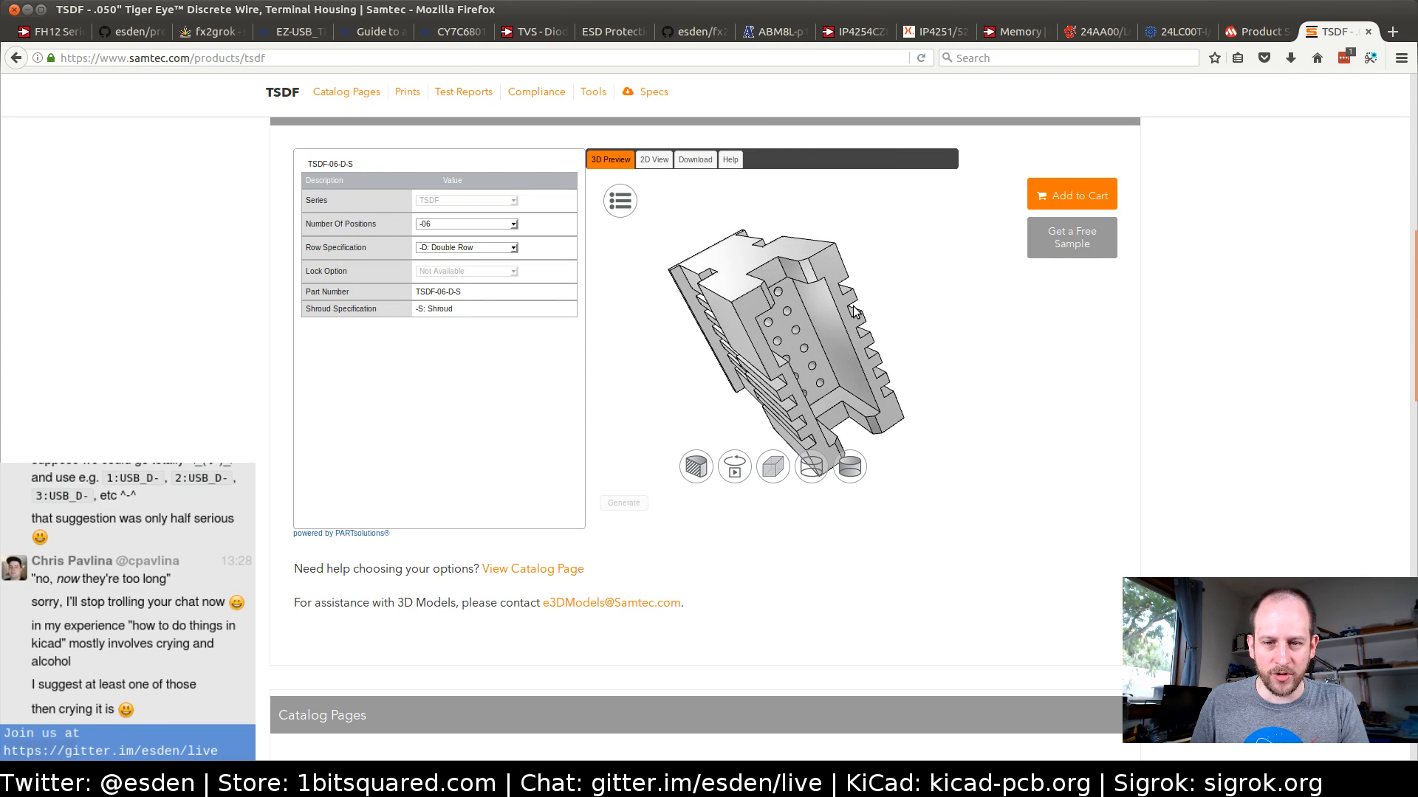
pyautogui.moveTo(787, 366); pyautogui.dragTo(792, 292)
# Go to the .050" Pitch Tiger Eye Discrete Wire System page and open the SFC socket strip series from its list
pyautogui.scroll(10, 171, 299)
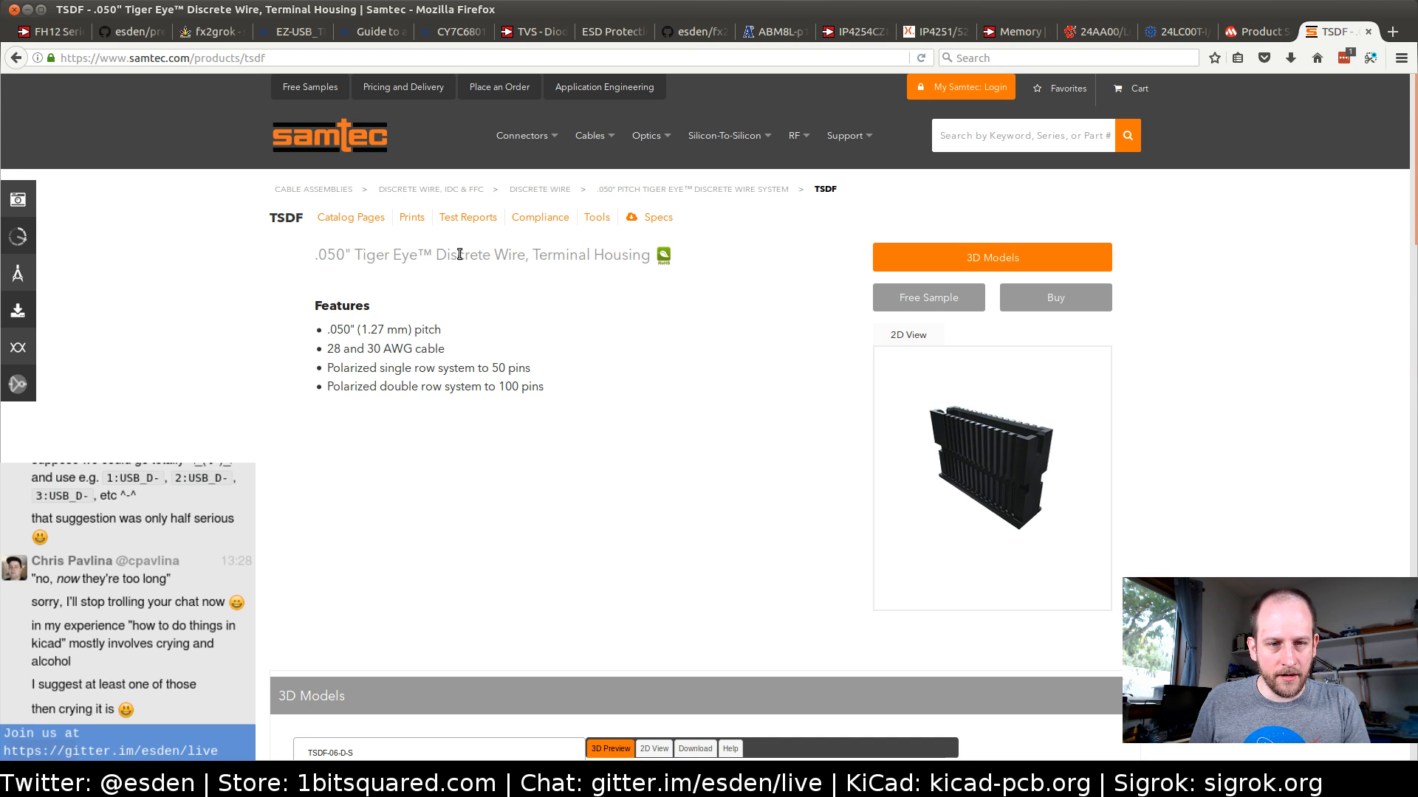
pyautogui.click(723, 191)
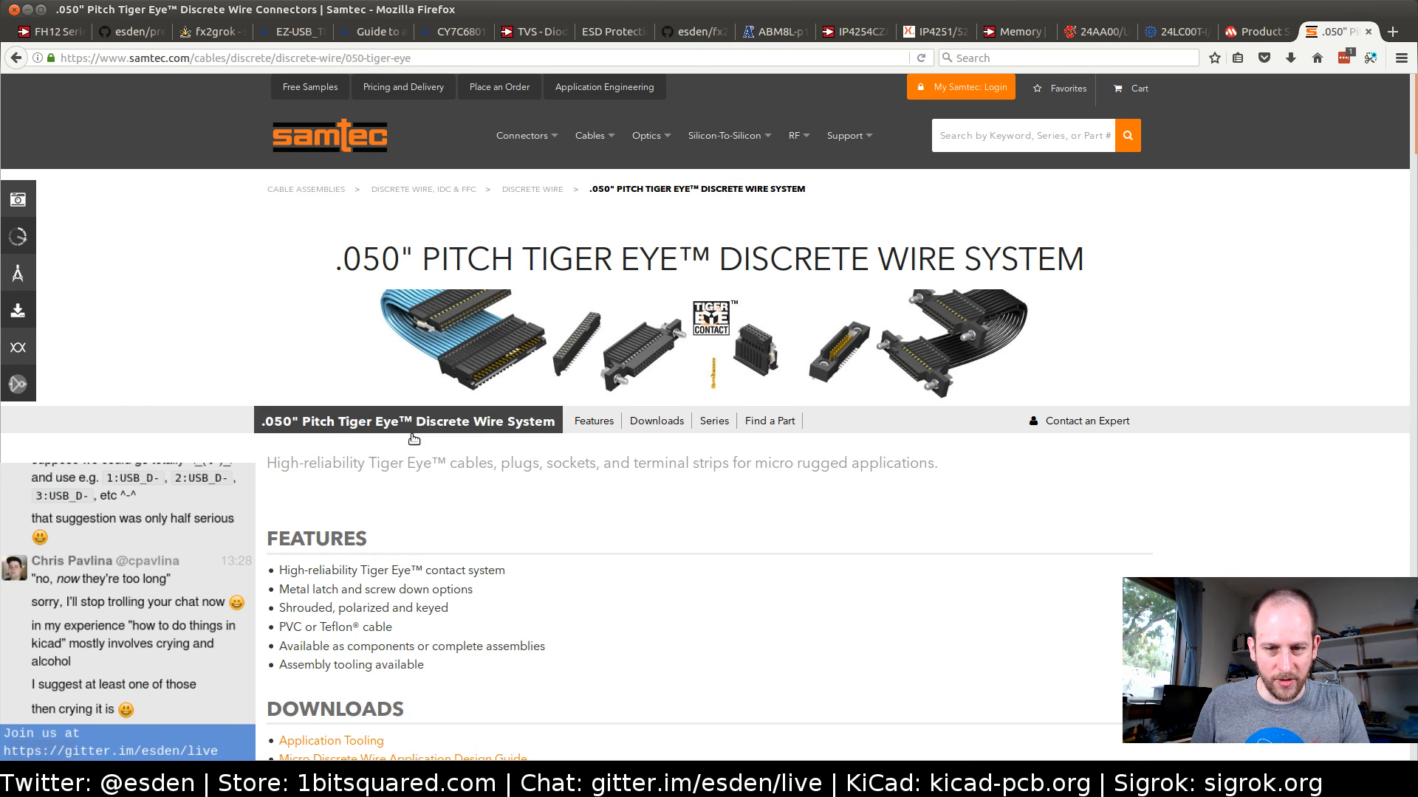
pyautogui.scroll(-2, 87, 439)
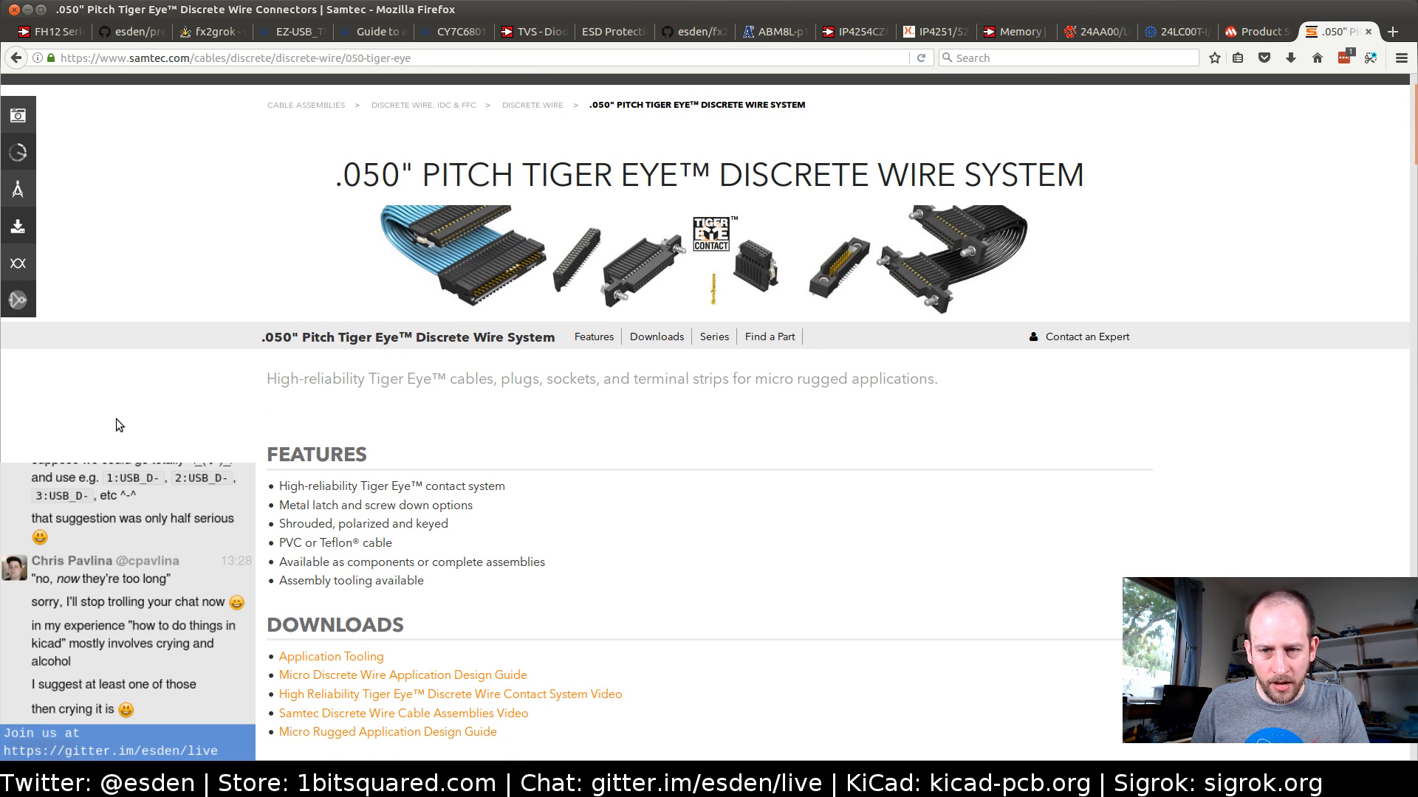
pyautogui.scroll(-5, 117, 419)
pyautogui.scroll(-6, 116, 423)
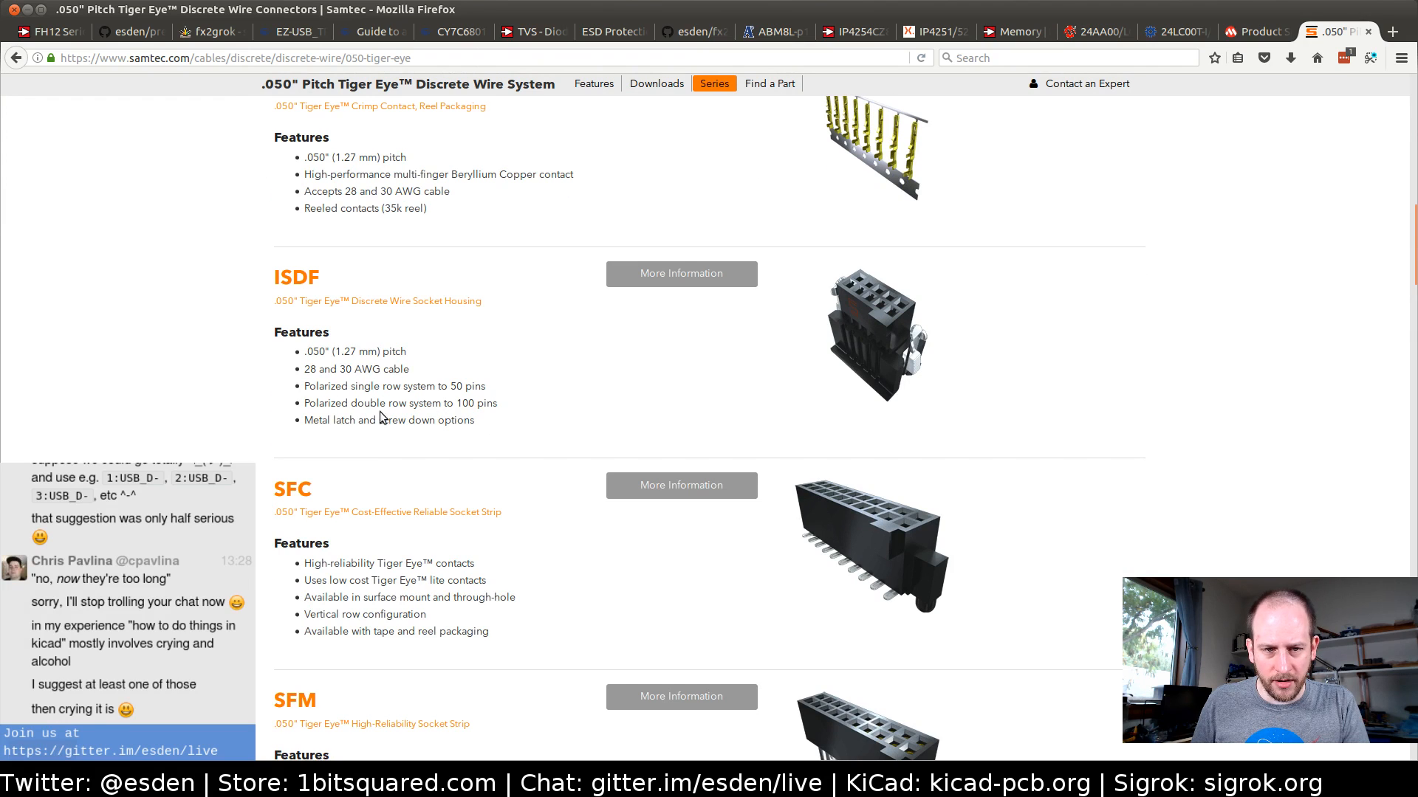
pyautogui.scroll(-5, 867, 346)
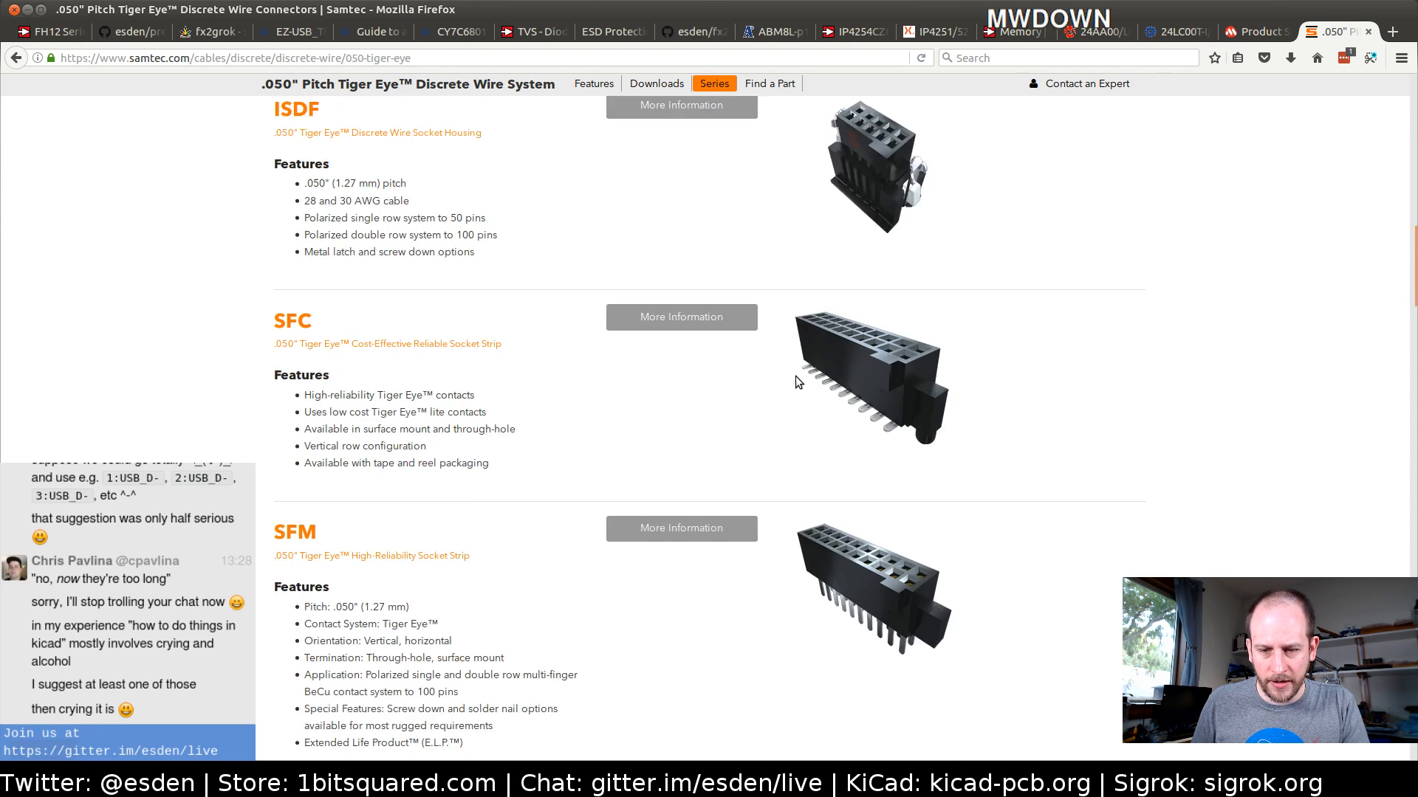
pyautogui.scroll(2, 795, 375)
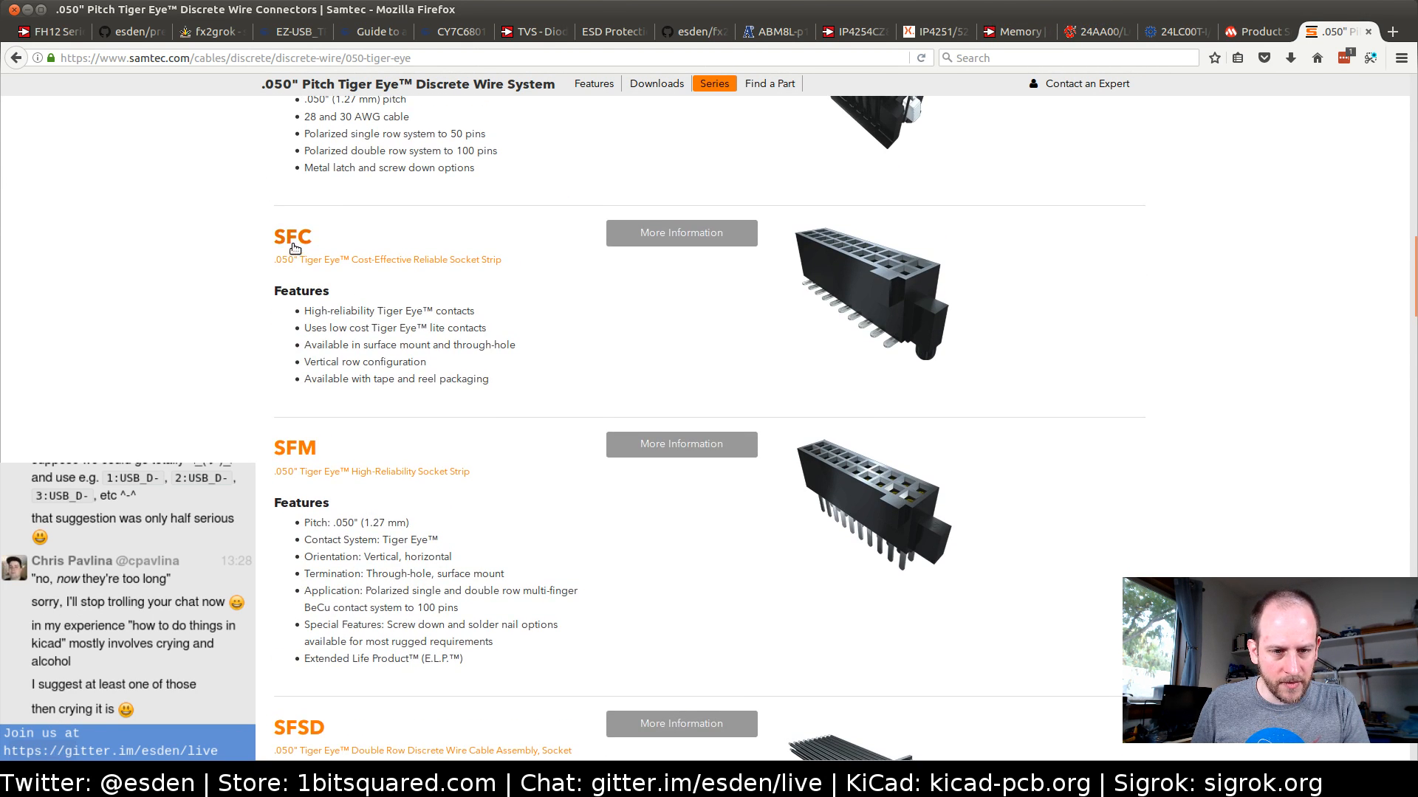
pyautogui.scroll(-3, 220, 359)
pyautogui.scroll(2, 220, 359)
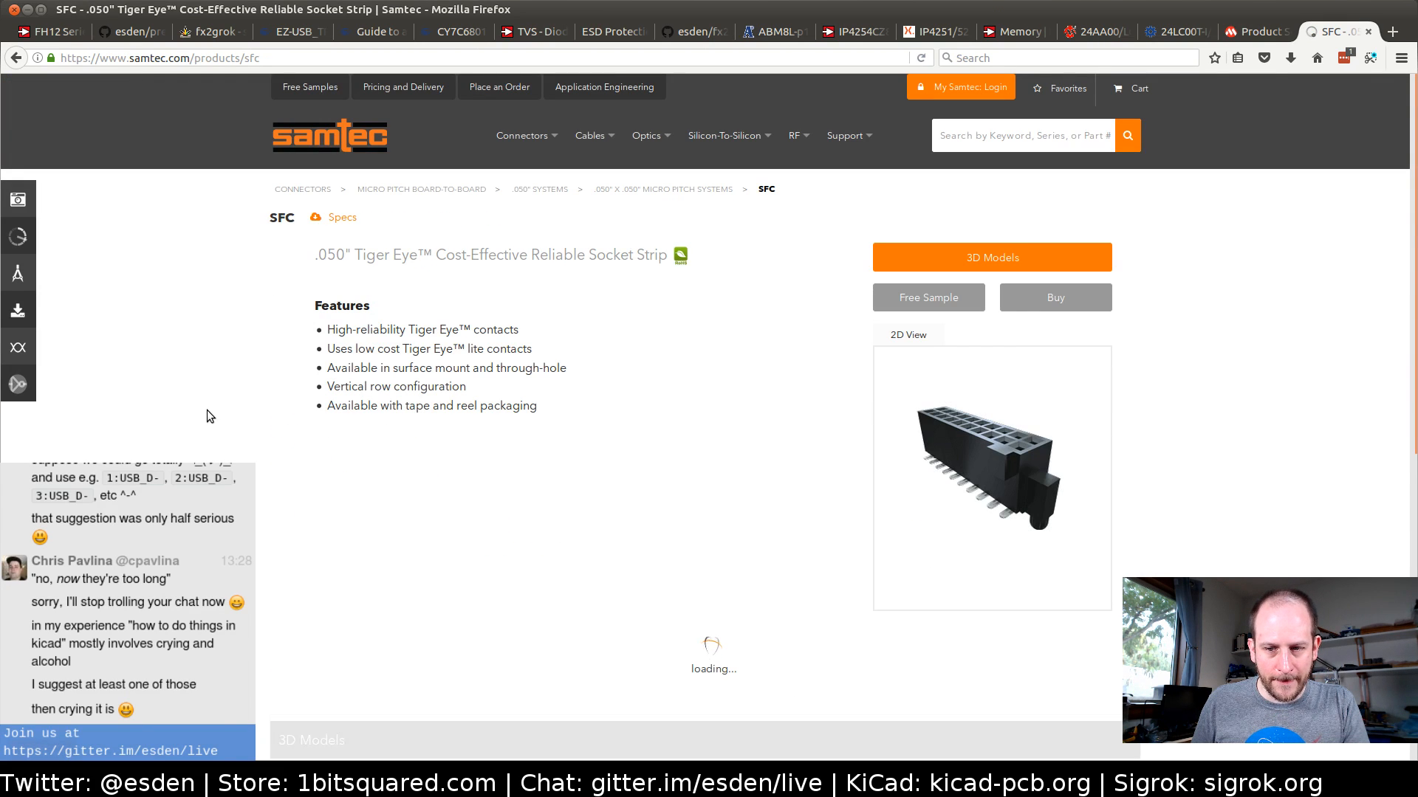
# Set the SFC number of positions to -06 and check the available lead style and pick and place pad options
pyautogui.scroll(-2, 207, 410)
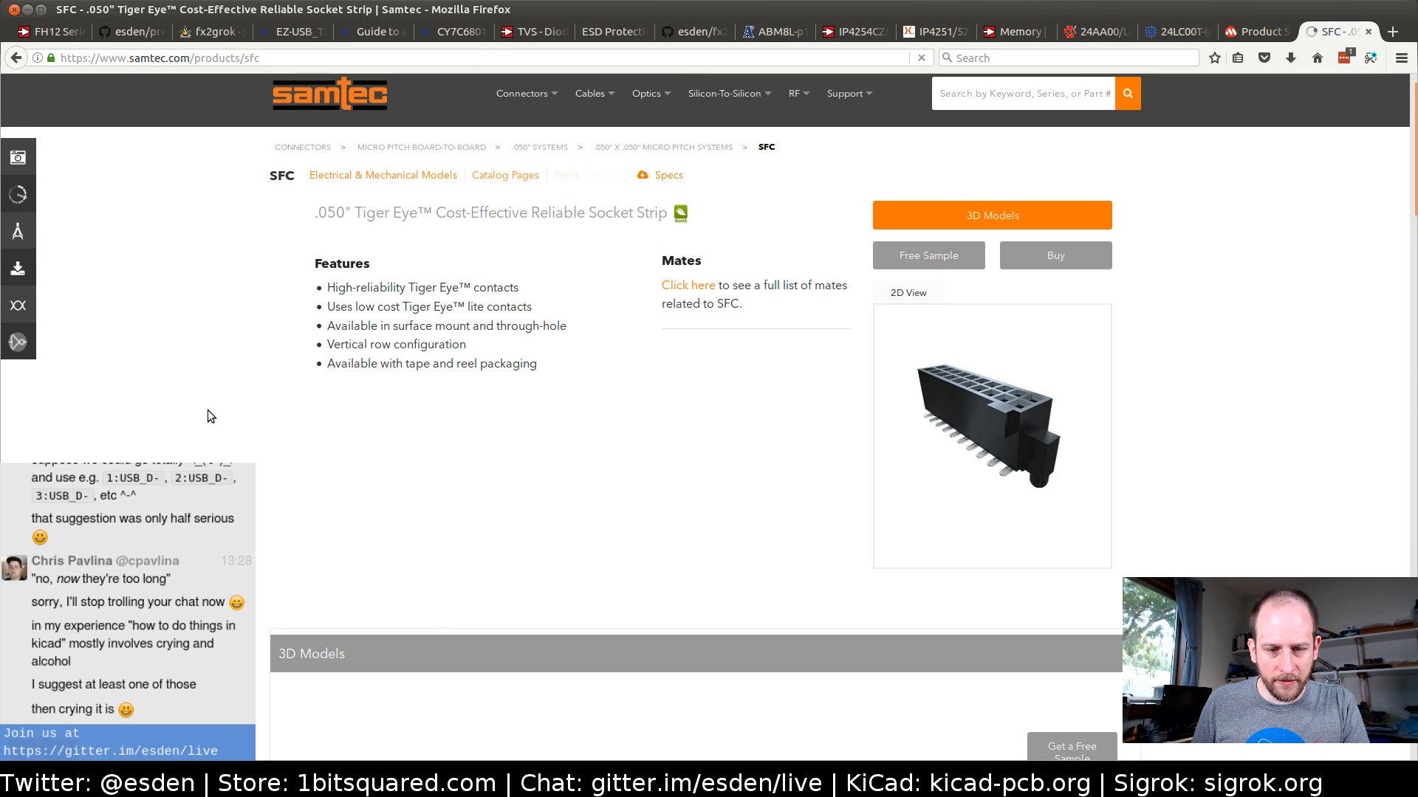
pyautogui.scroll(-4, 207, 410)
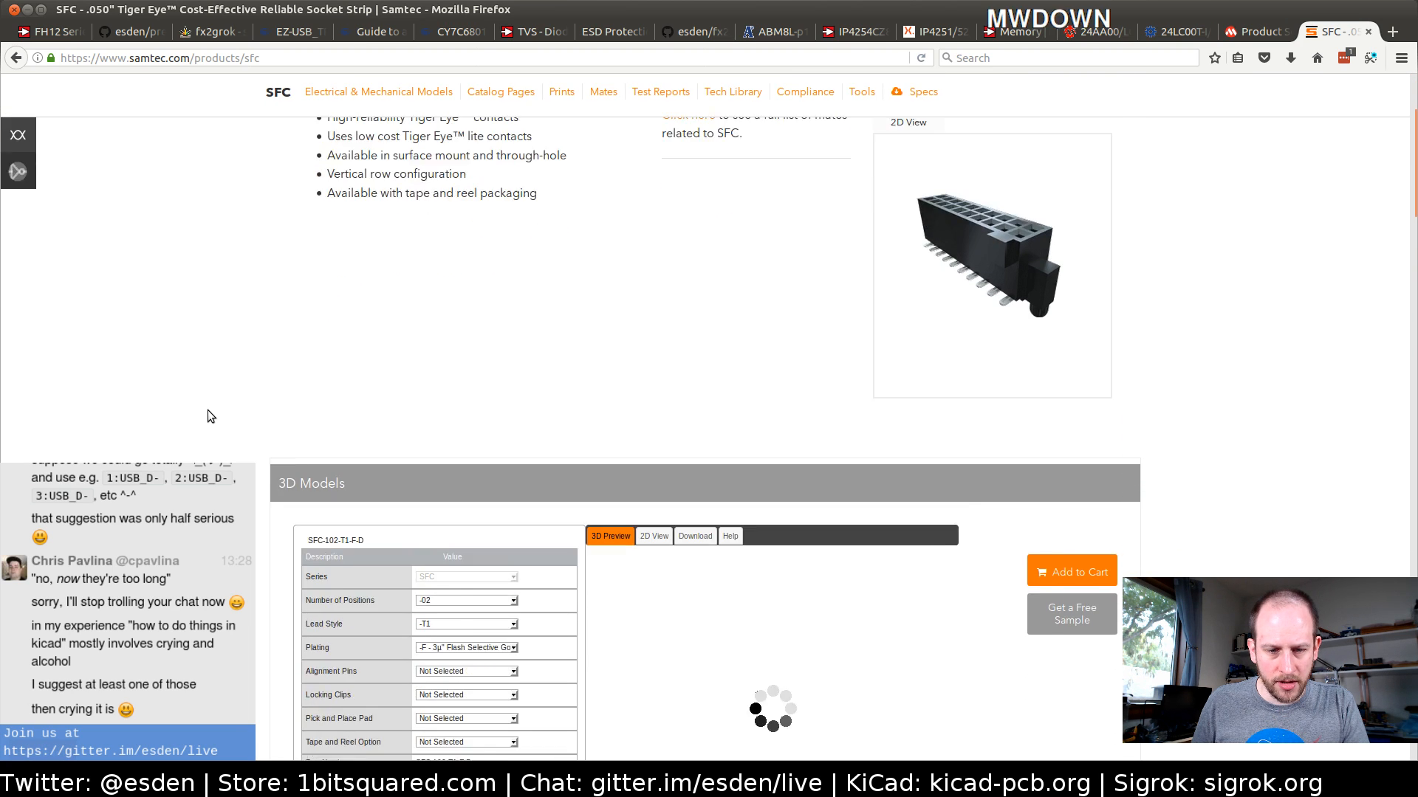
pyautogui.scroll(-1, 454, 397)
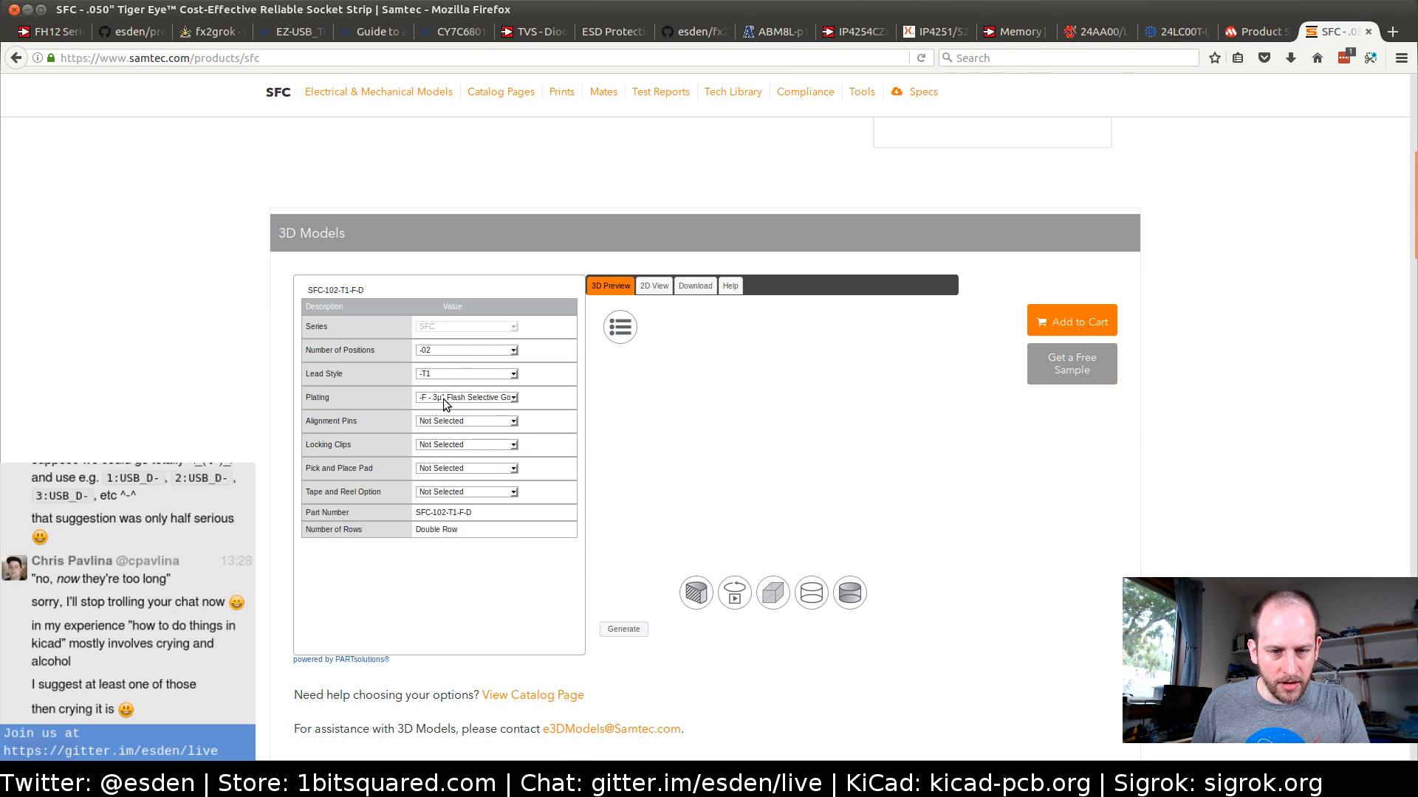
pyautogui.click(441, 349)
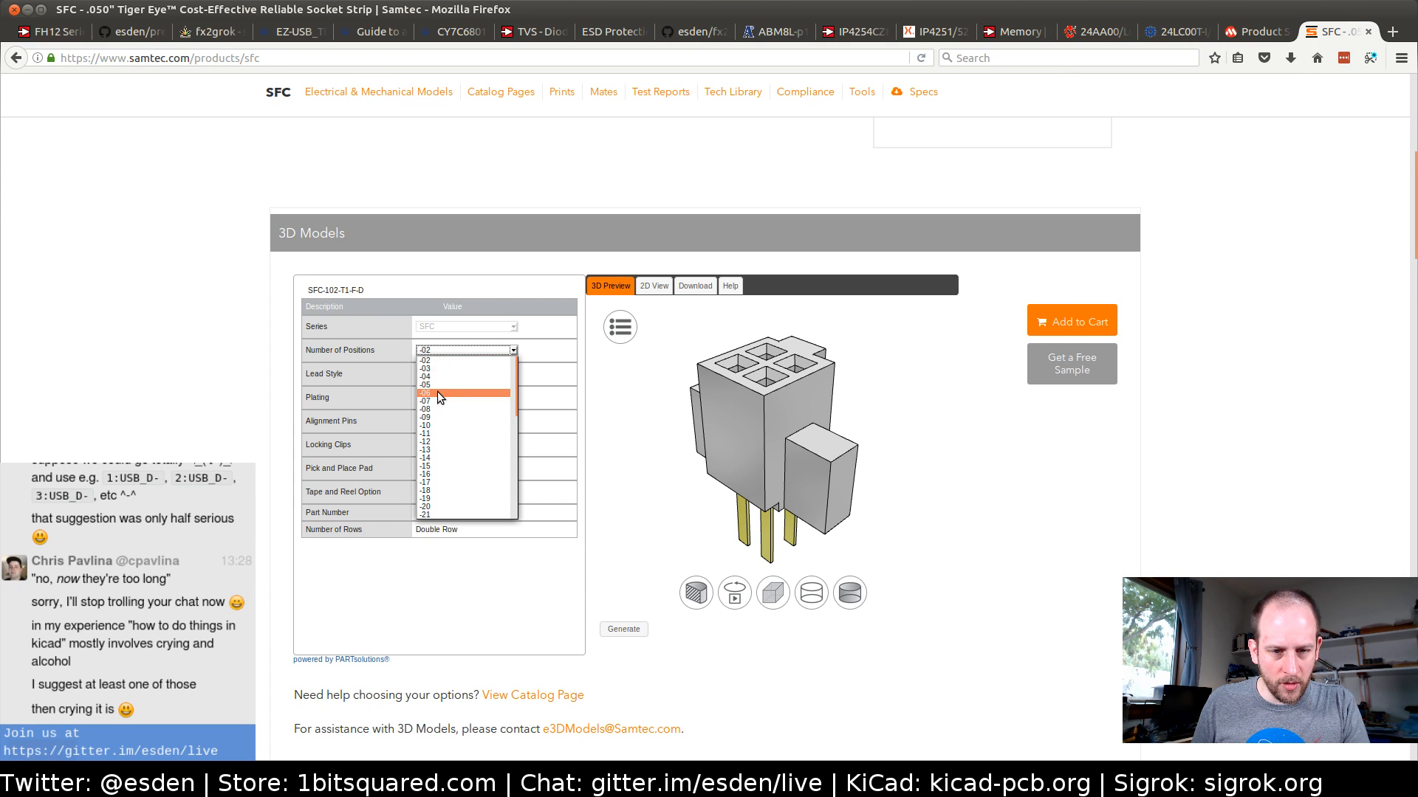
pyautogui.click(437, 393)
pyautogui.click(431, 376)
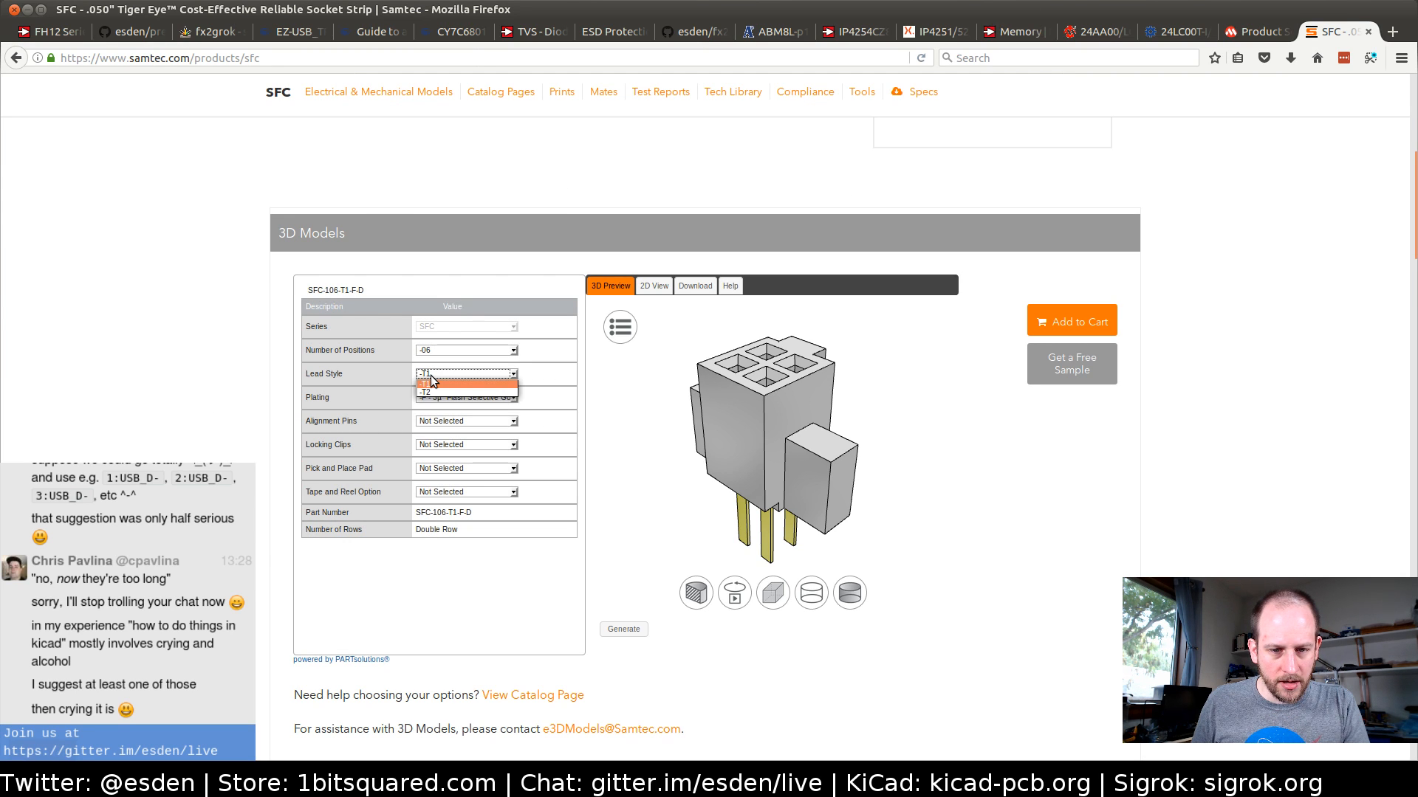
pyautogui.click(431, 376)
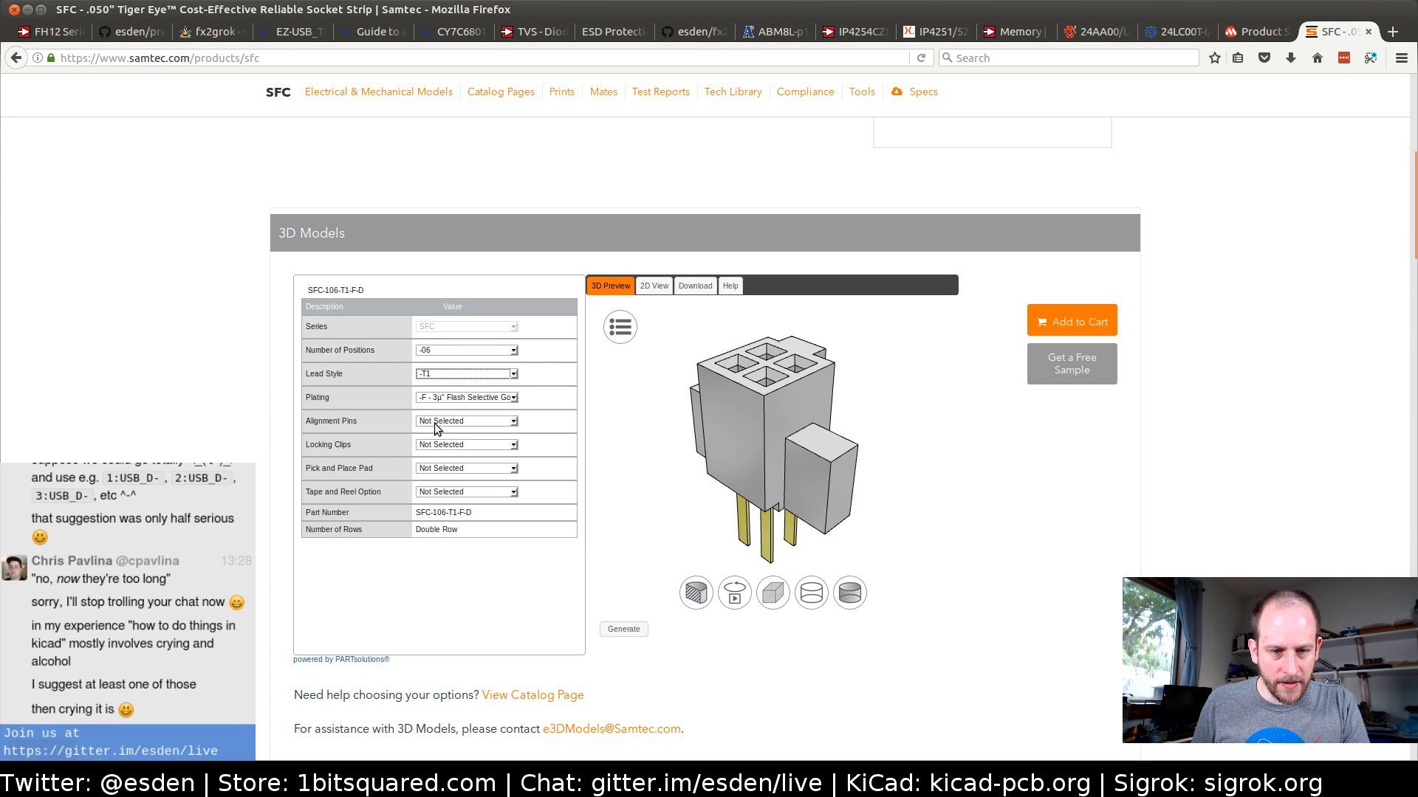
pyautogui.click(439, 470)
pyautogui.click(387, 490)
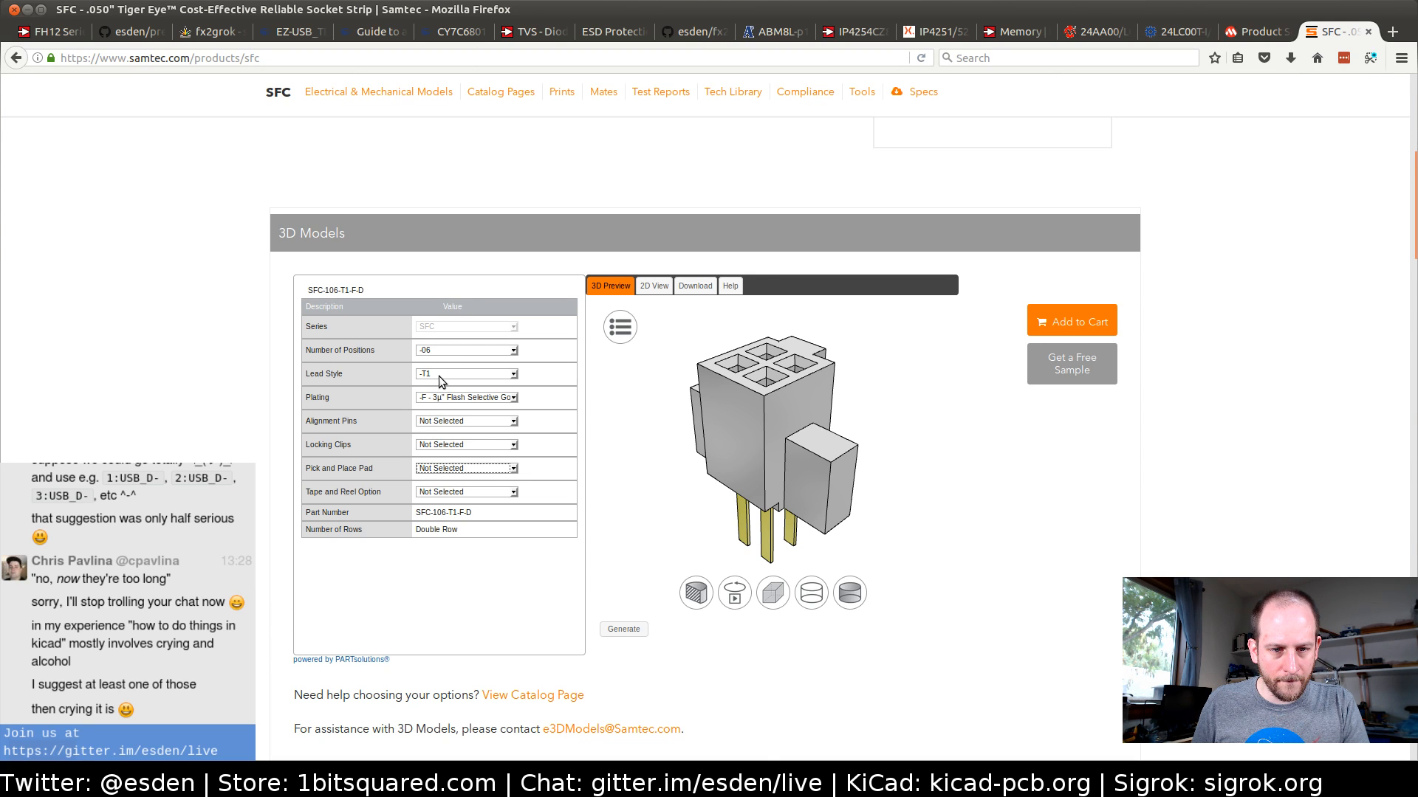
# Set the SFC lead style to -T2 and generate the connector's 3D preview
pyautogui.scroll(6, 185, 384)
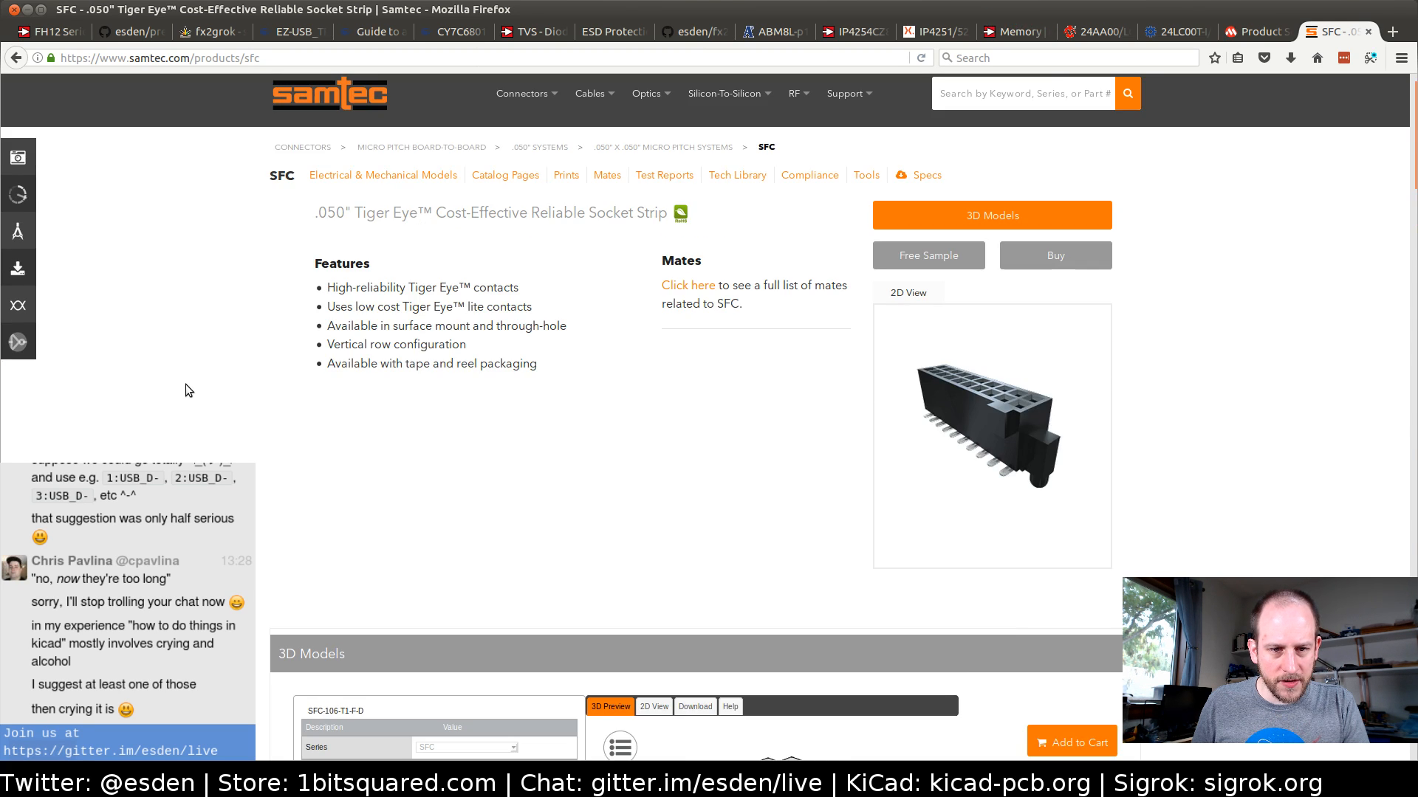
pyautogui.scroll(-5, 185, 384)
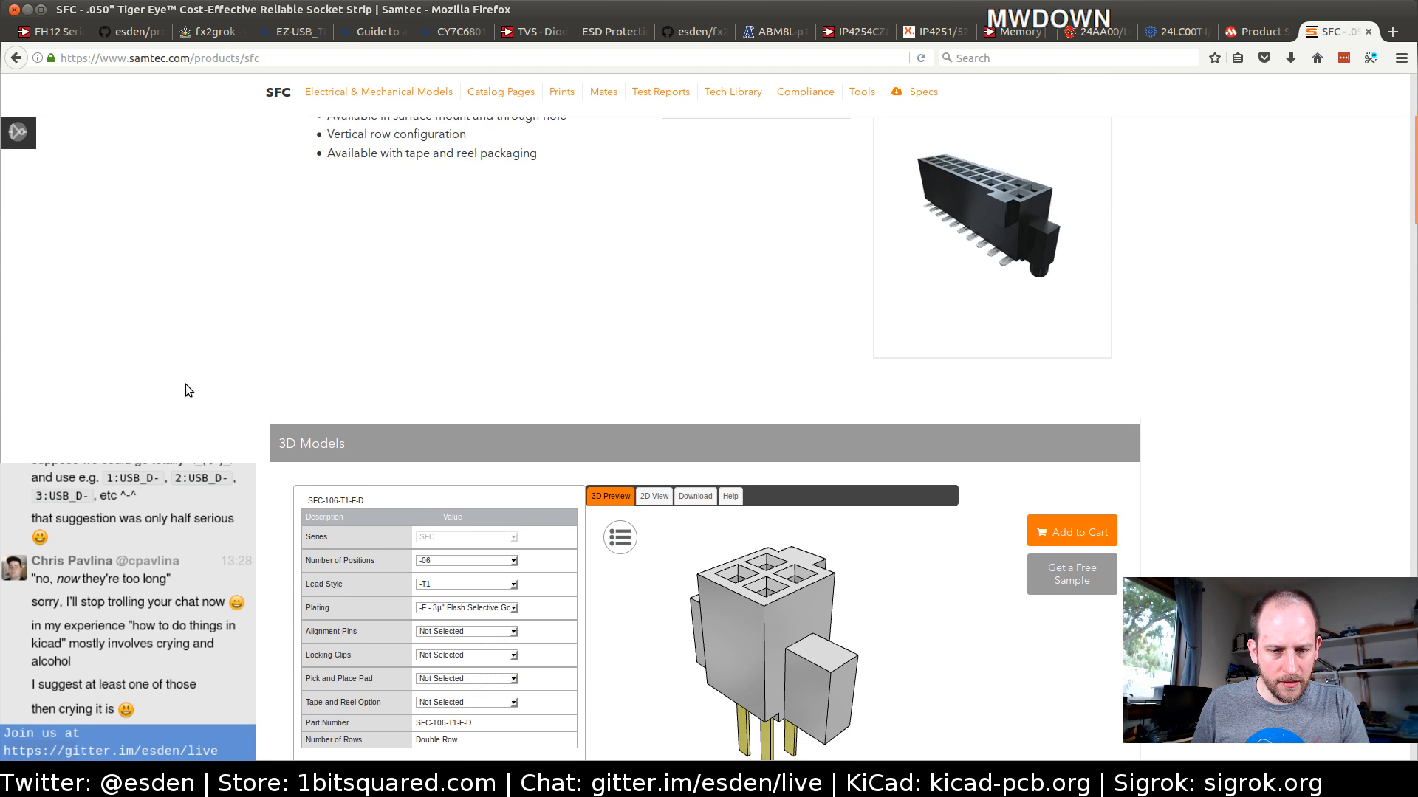
pyautogui.click(473, 416)
pyautogui.click(463, 433)
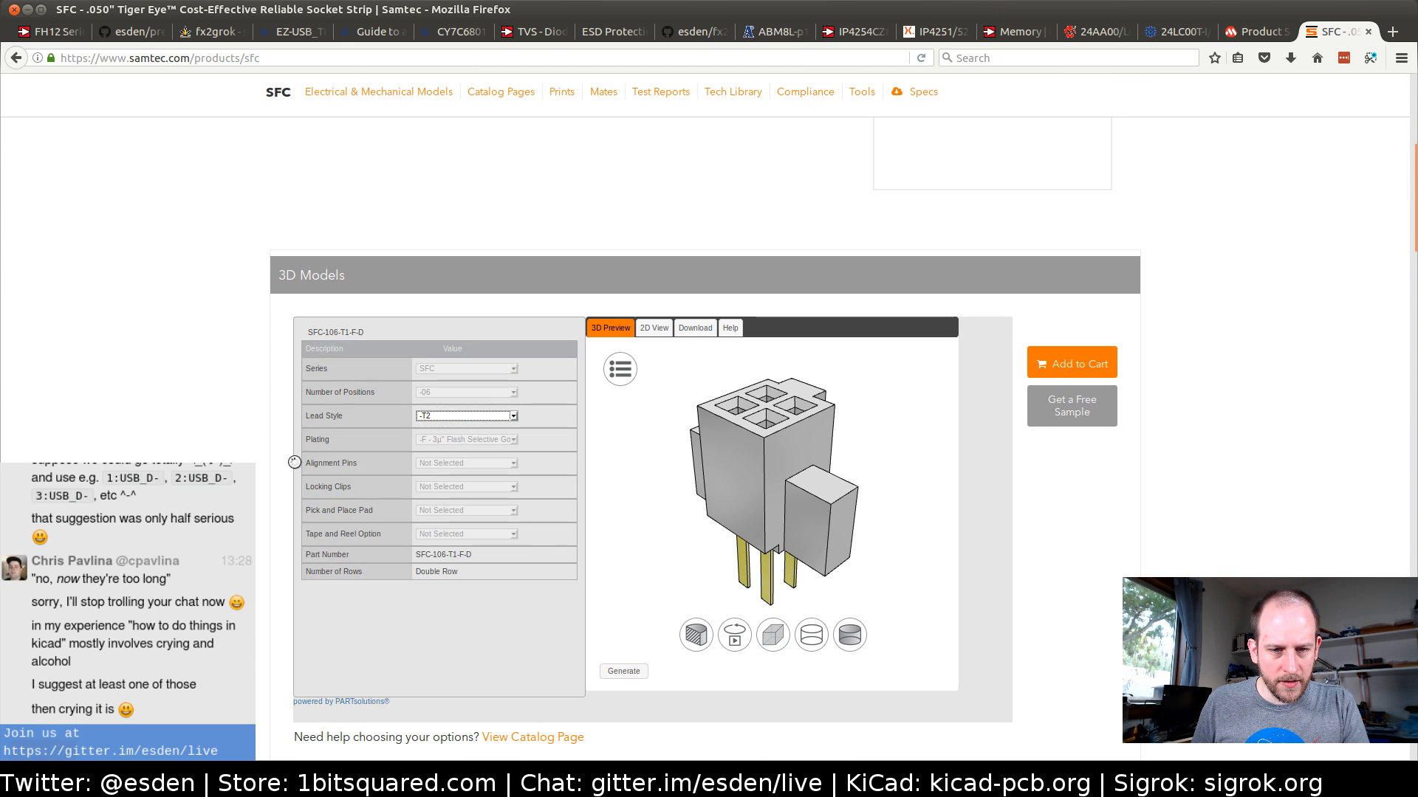
pyautogui.click(623, 672)
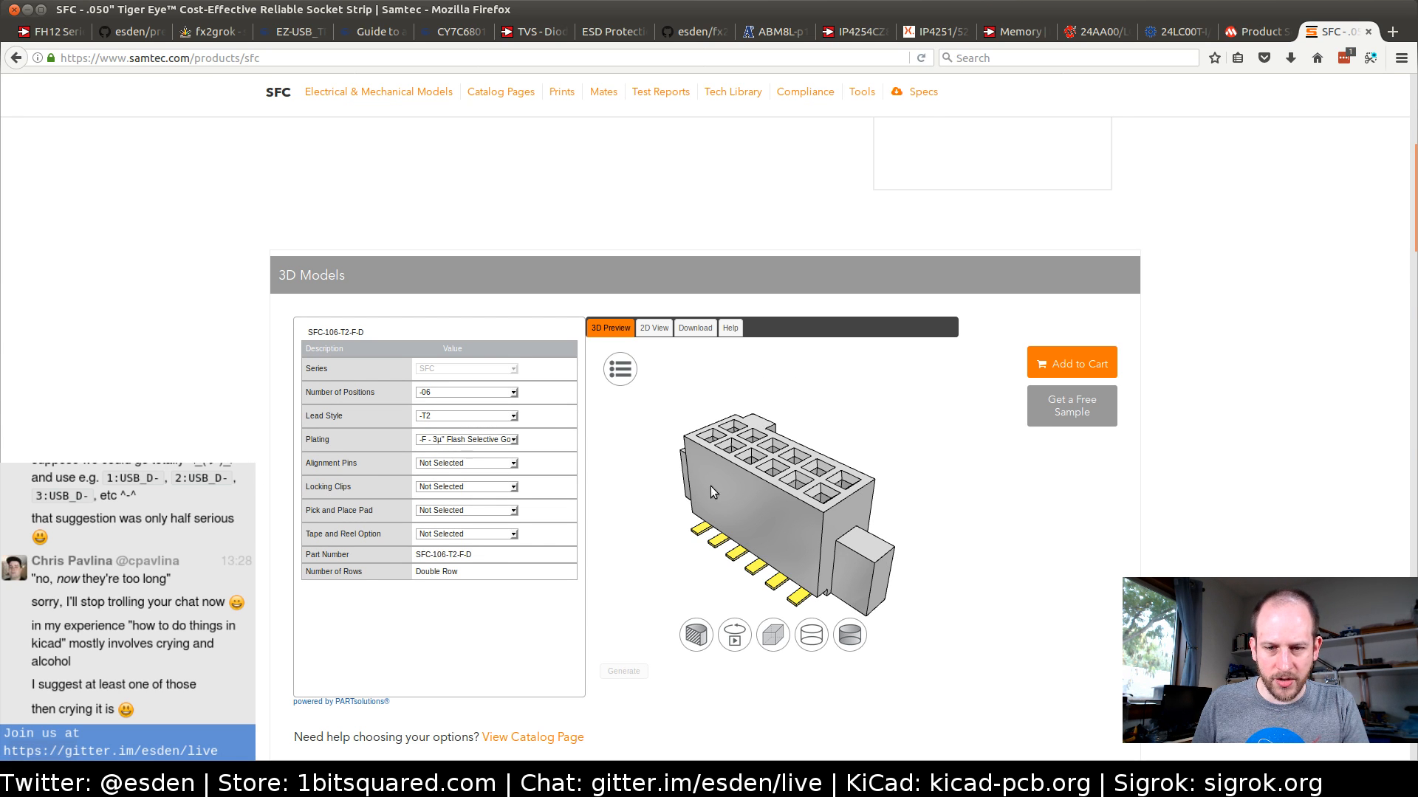
# Examine the alignment pin, locking clip and pick and place pad options of the SFC-106-T2-F-D, plus its 3D preview
pyautogui.click(442, 464)
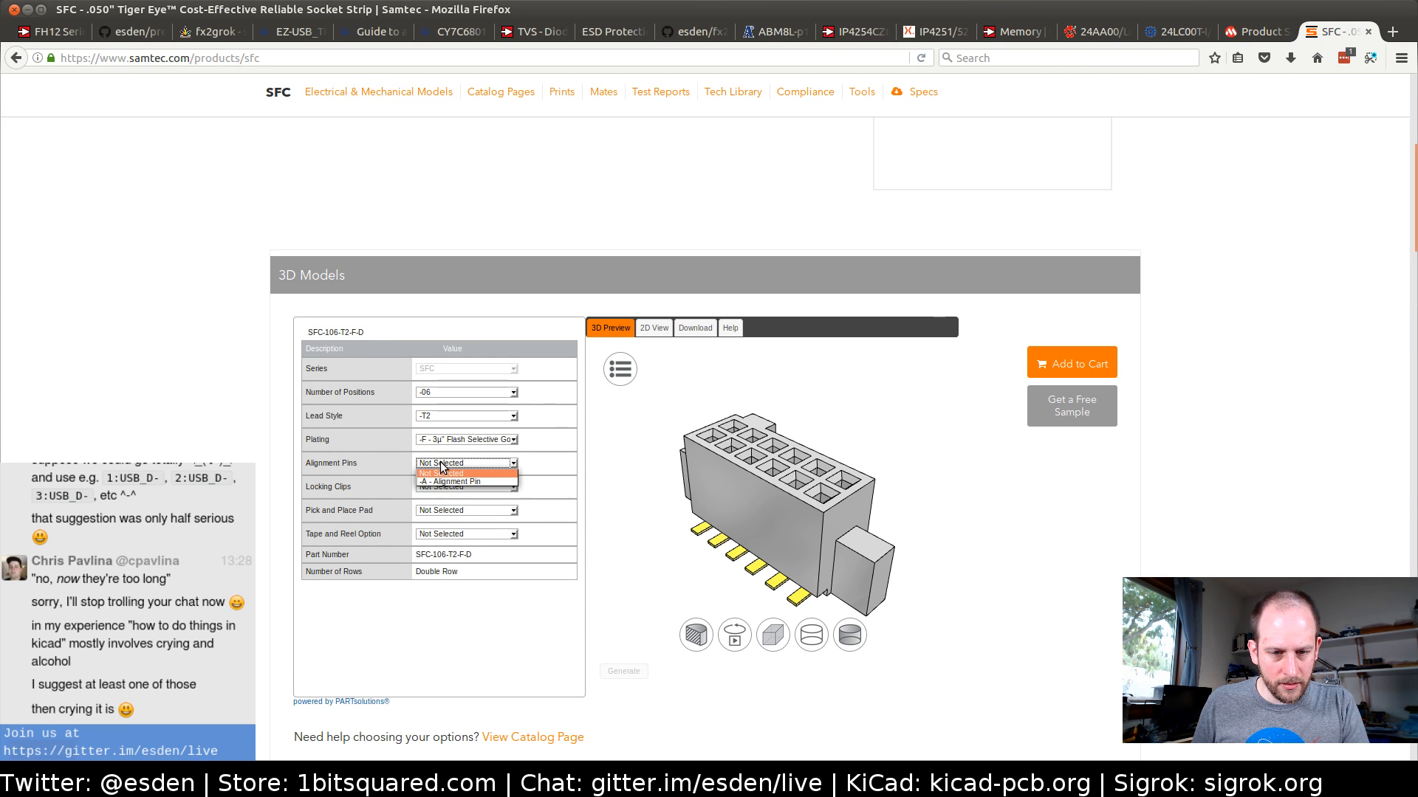
pyautogui.click(443, 466)
pyautogui.click(438, 490)
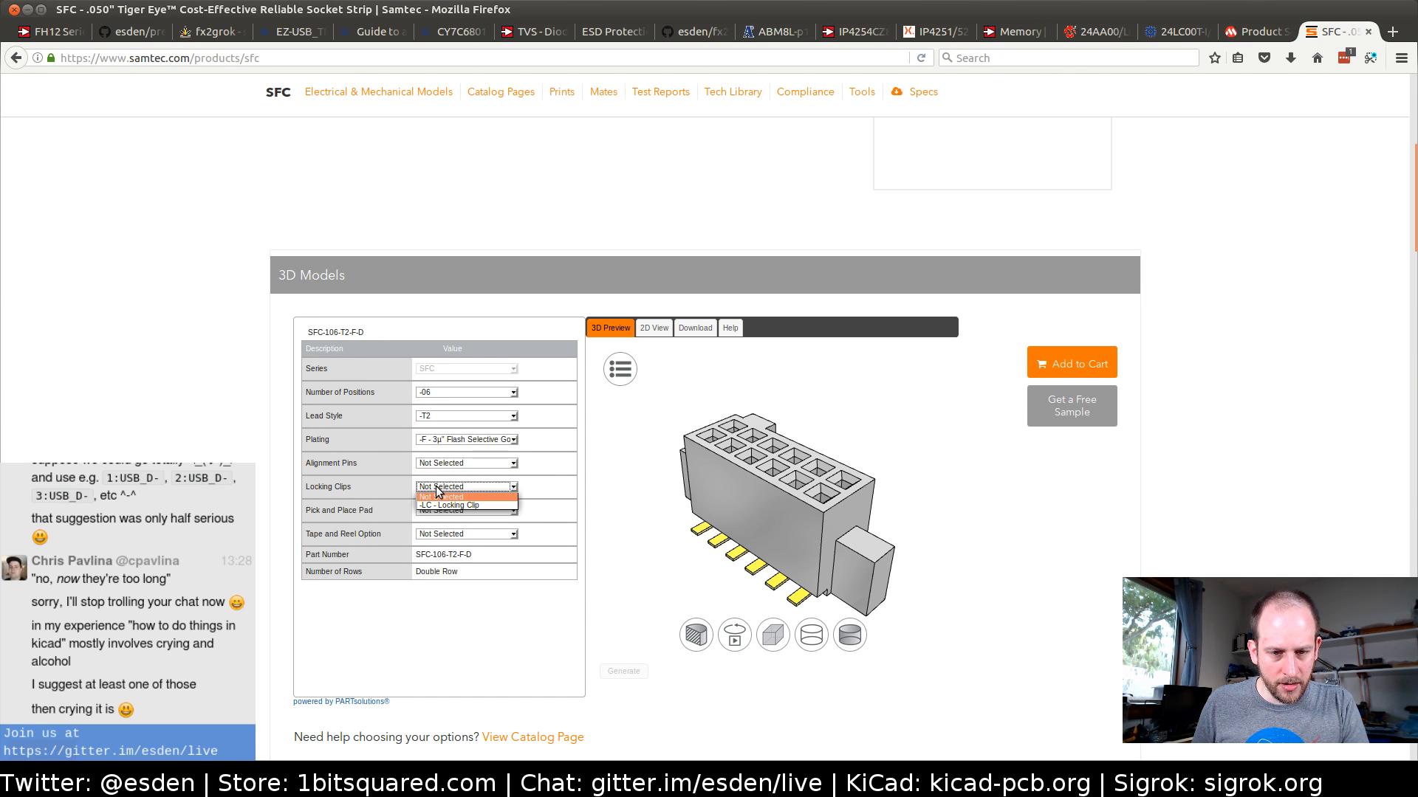
pyautogui.click(439, 490)
pyautogui.click(435, 511)
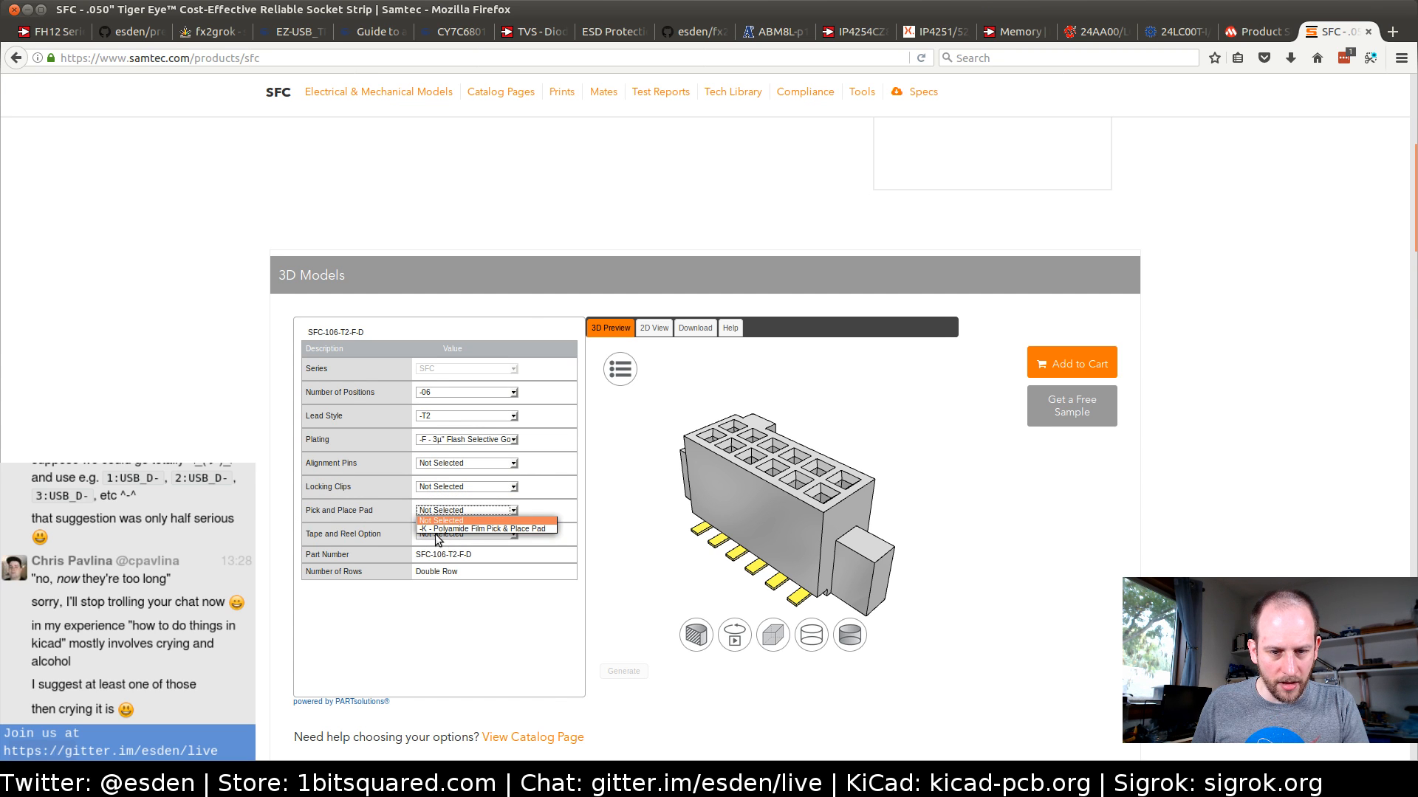
pyautogui.click(393, 559)
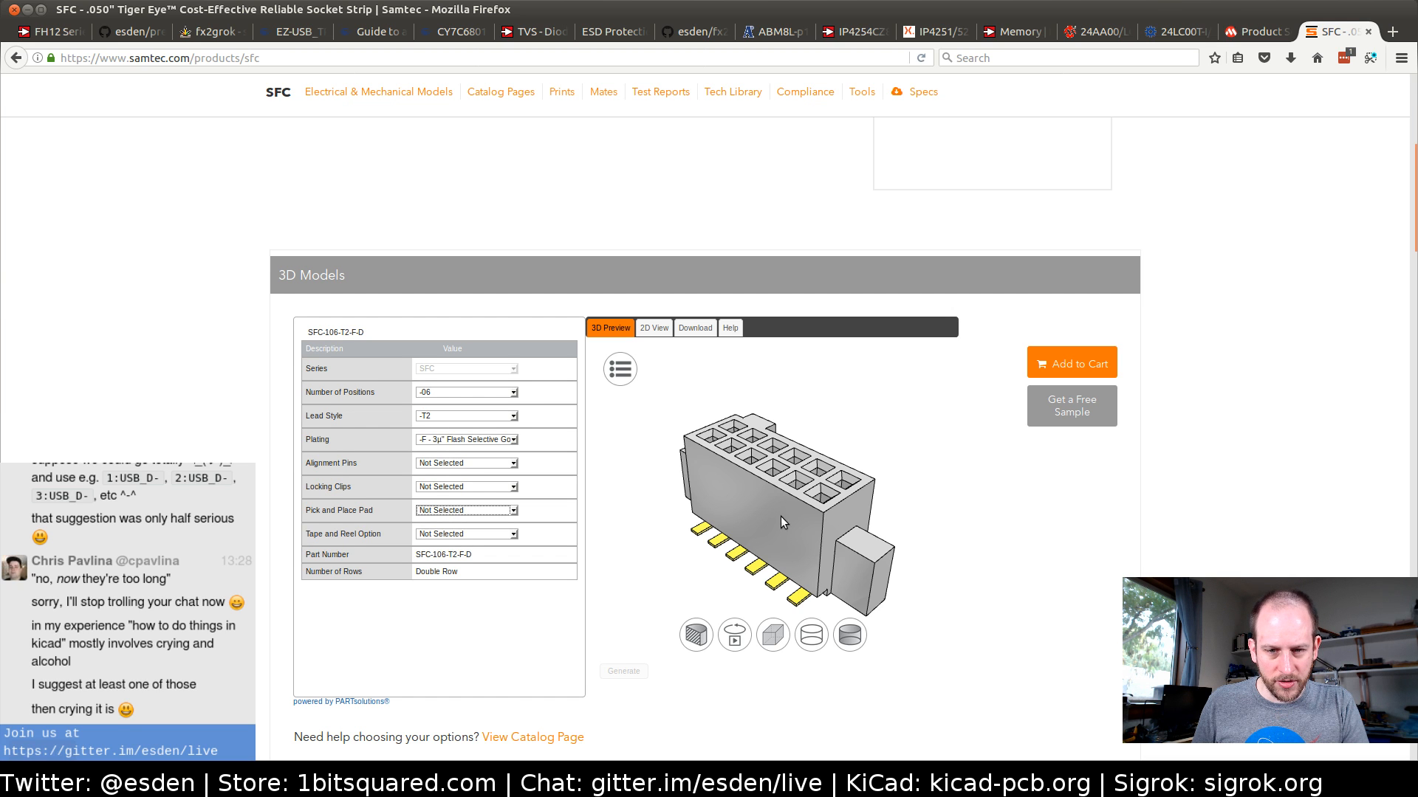
pyautogui.scroll(1, 621, 446)
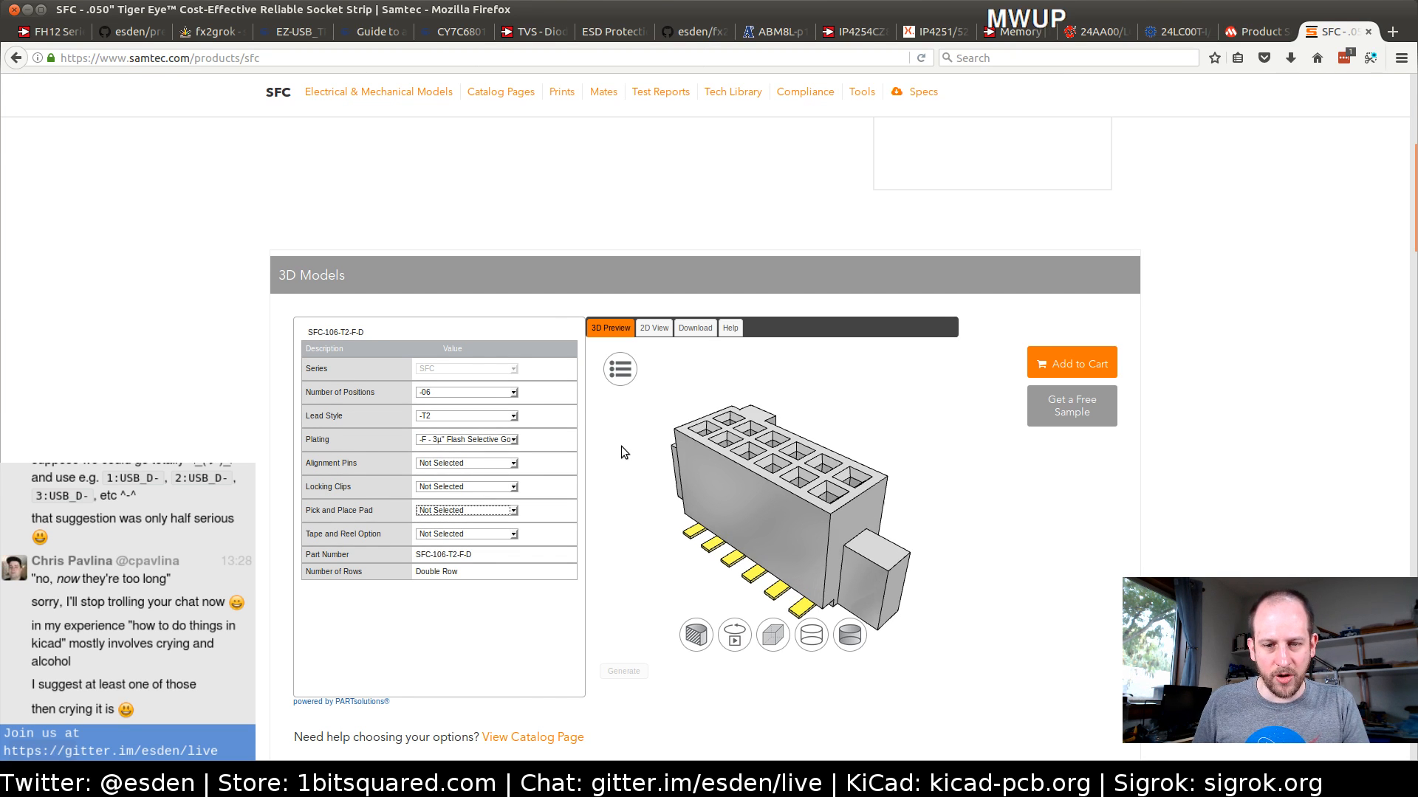
pyautogui.scroll(-1, 622, 446)
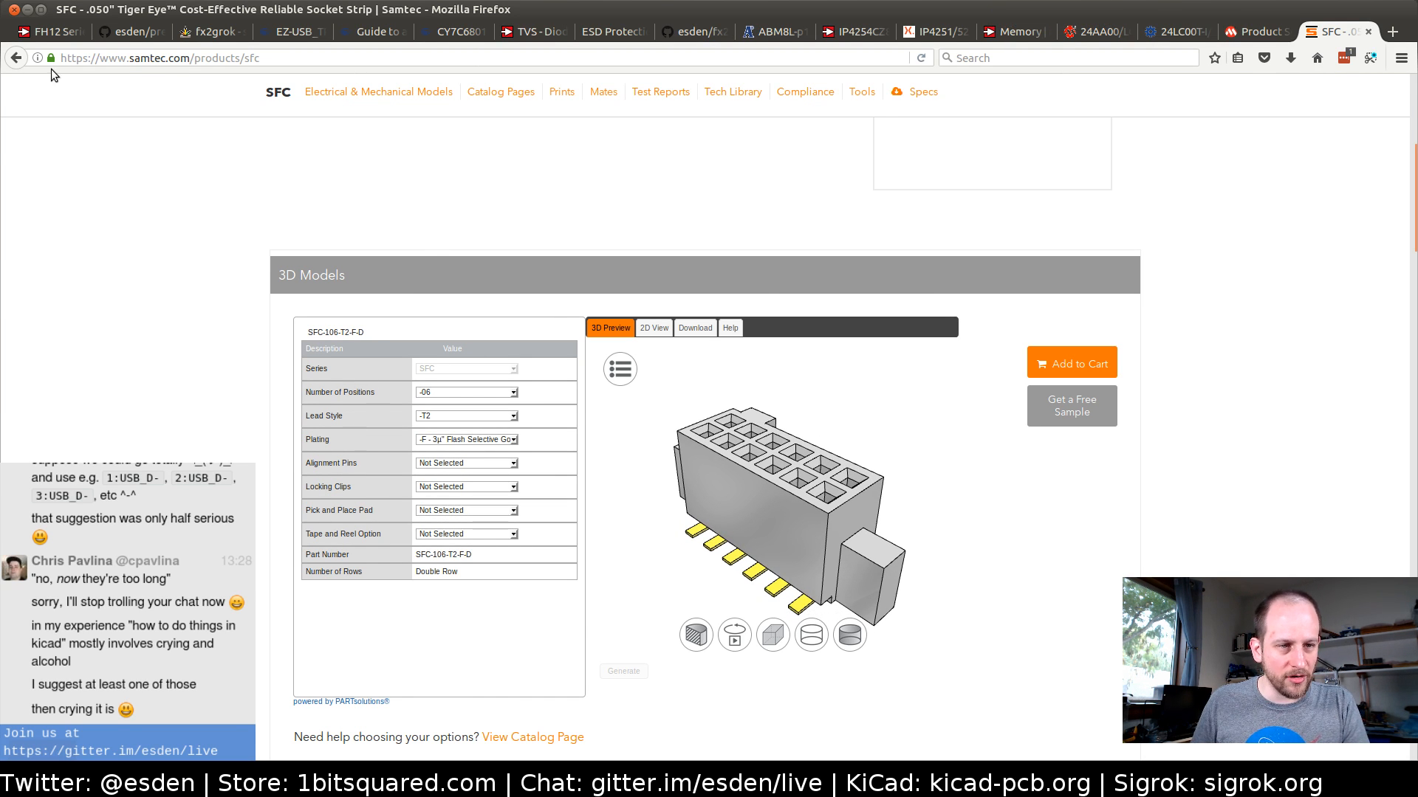
# Return from the SFC product page to the .050" Pitch Tiger Eye Discrete Wire System page
pyautogui.click(18, 57)
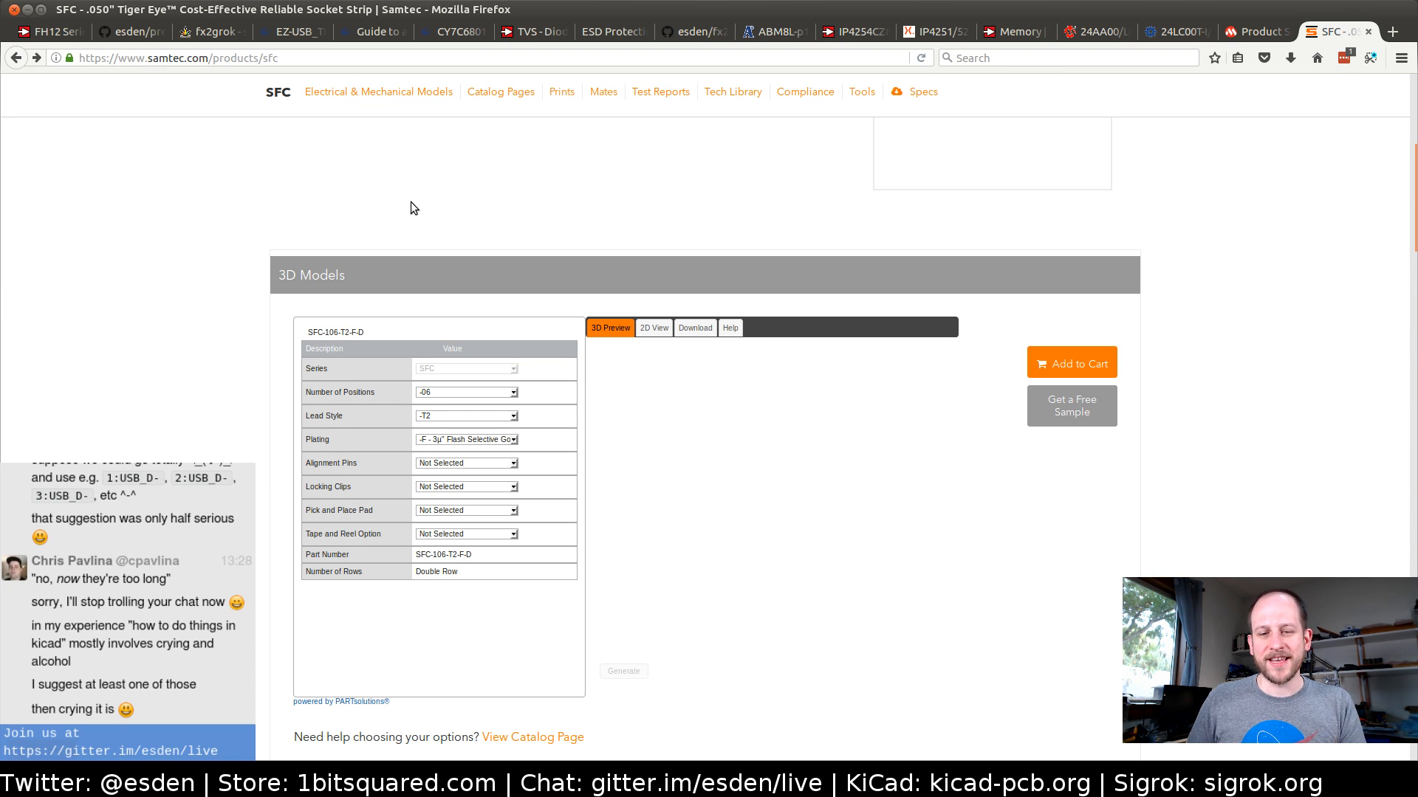
pyautogui.click(19, 62)
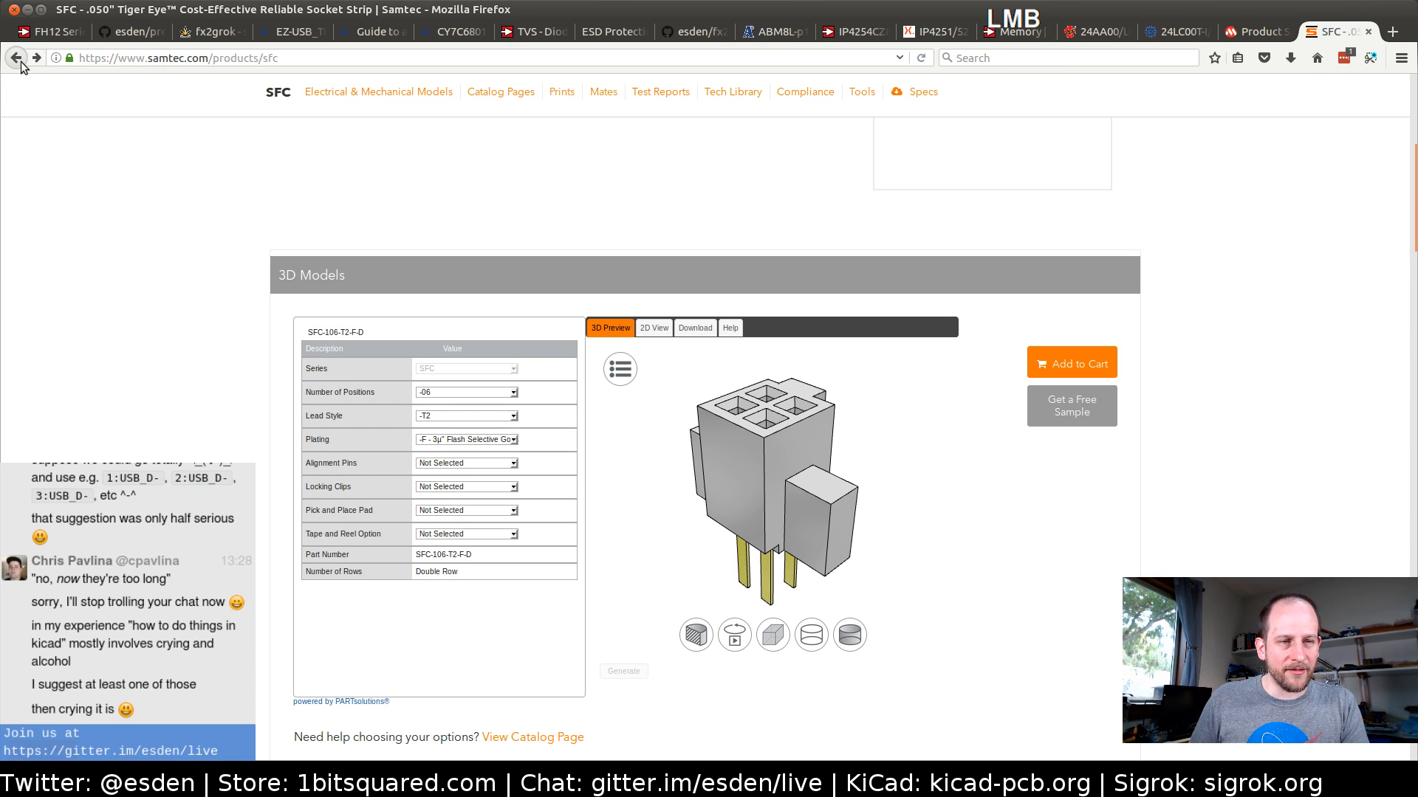
pyautogui.click(19, 62)
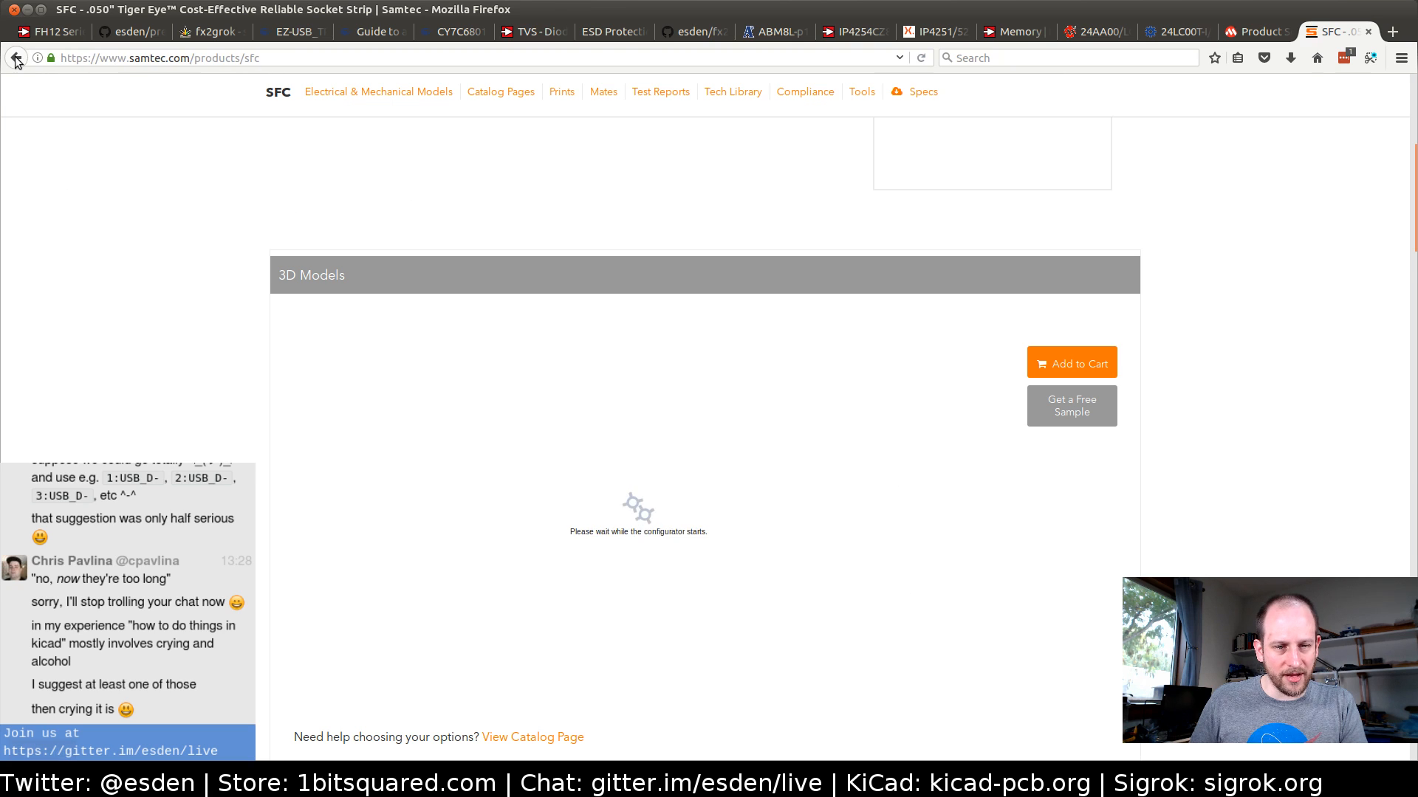
pyautogui.click(16, 59)
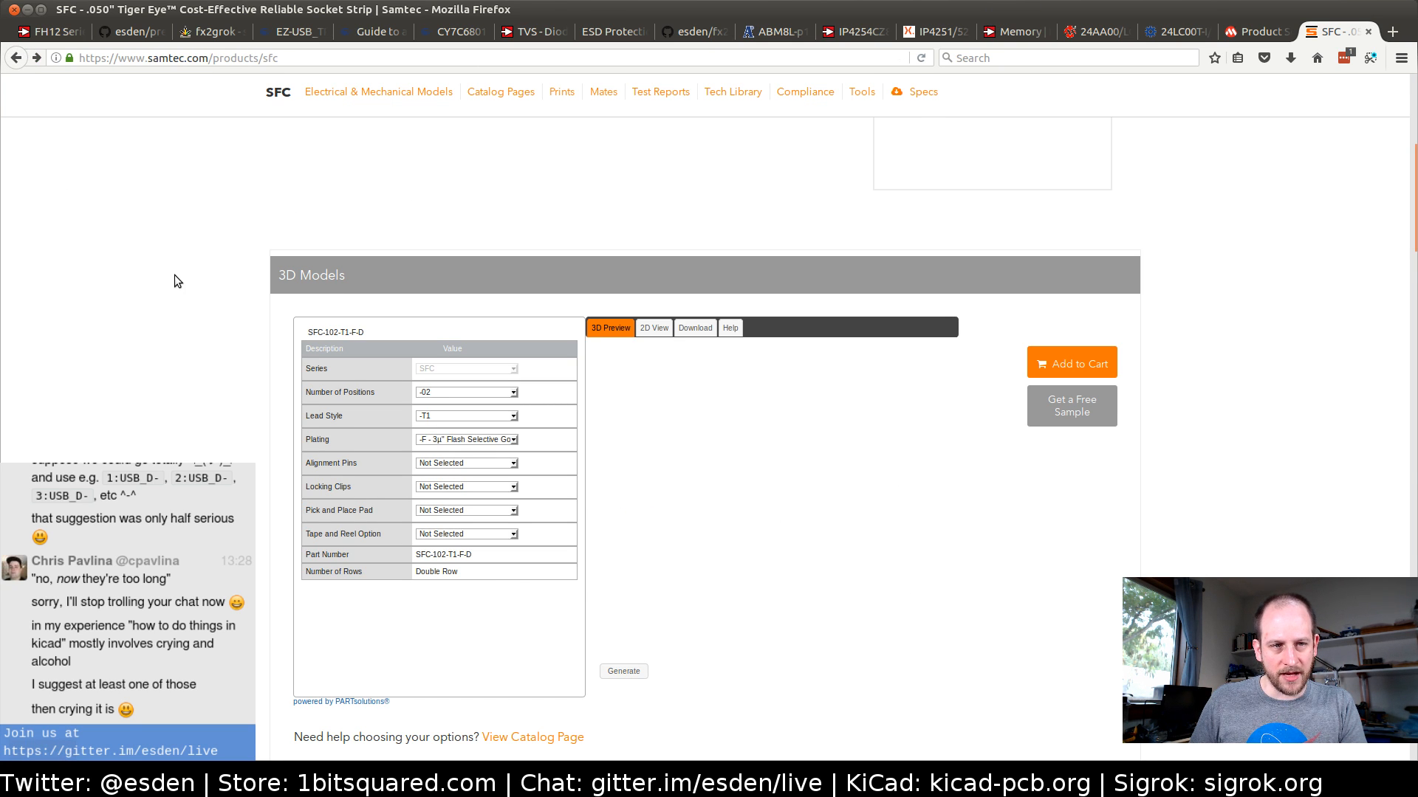
pyautogui.scroll(5, 232, 426)
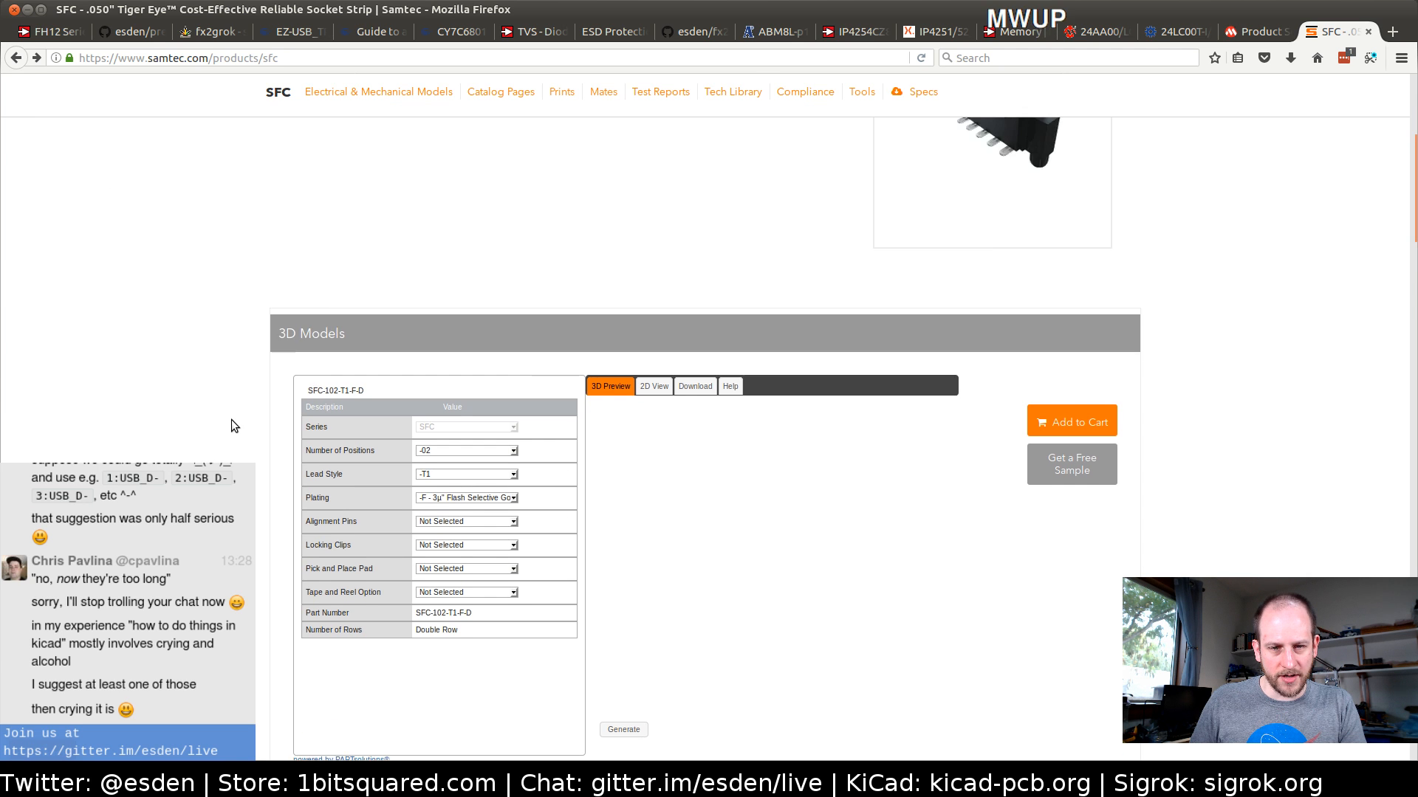
pyautogui.scroll(1, 232, 420)
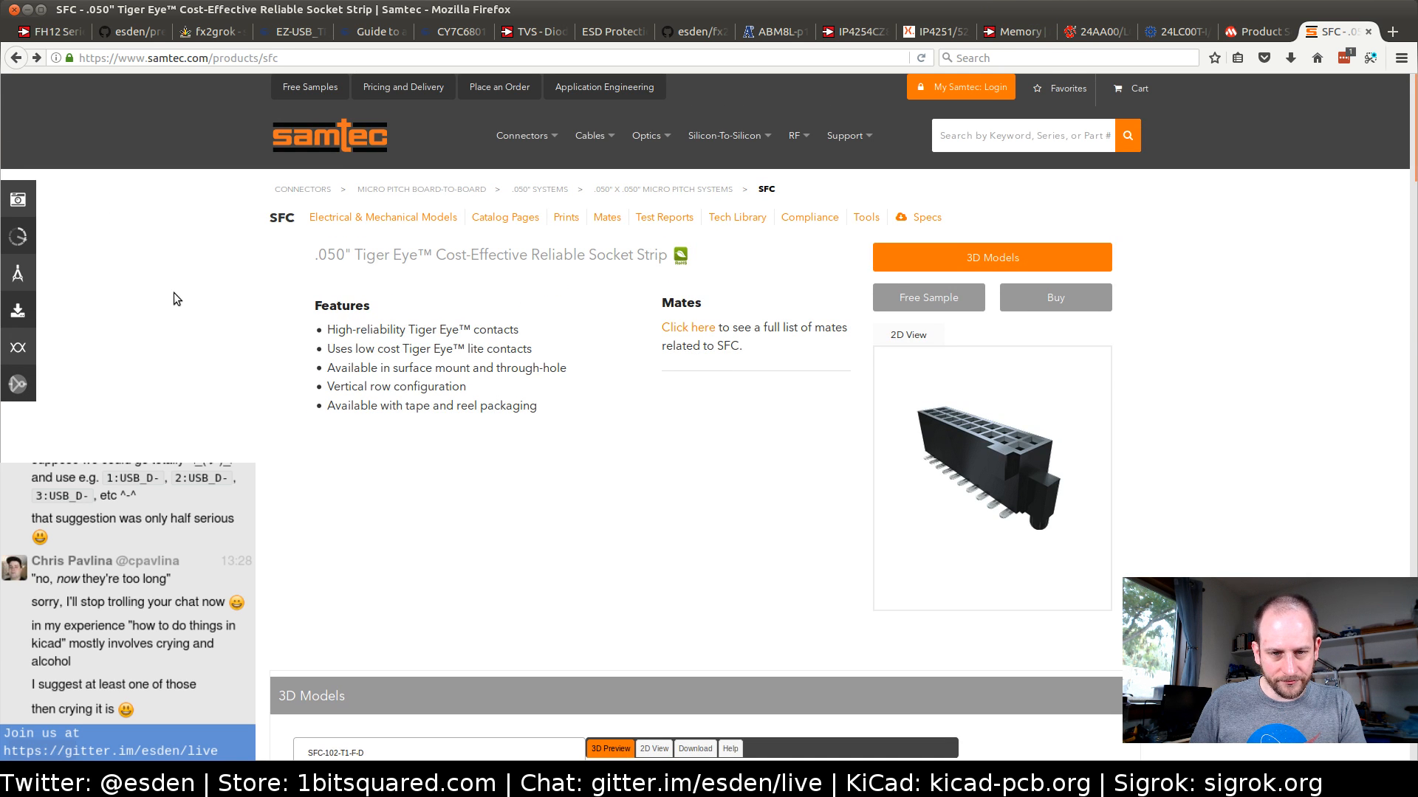
pyautogui.click(16, 59)
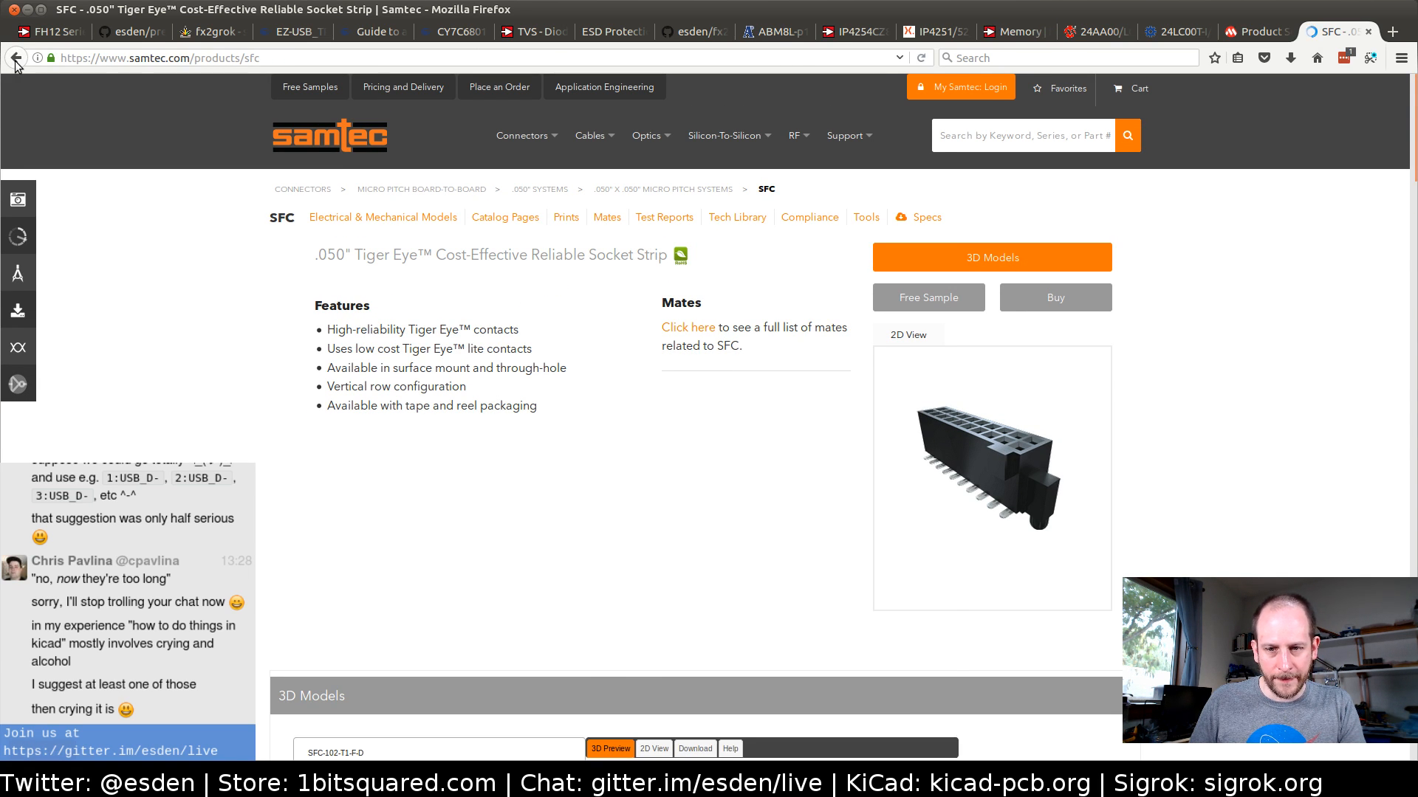
pyautogui.click(15, 59)
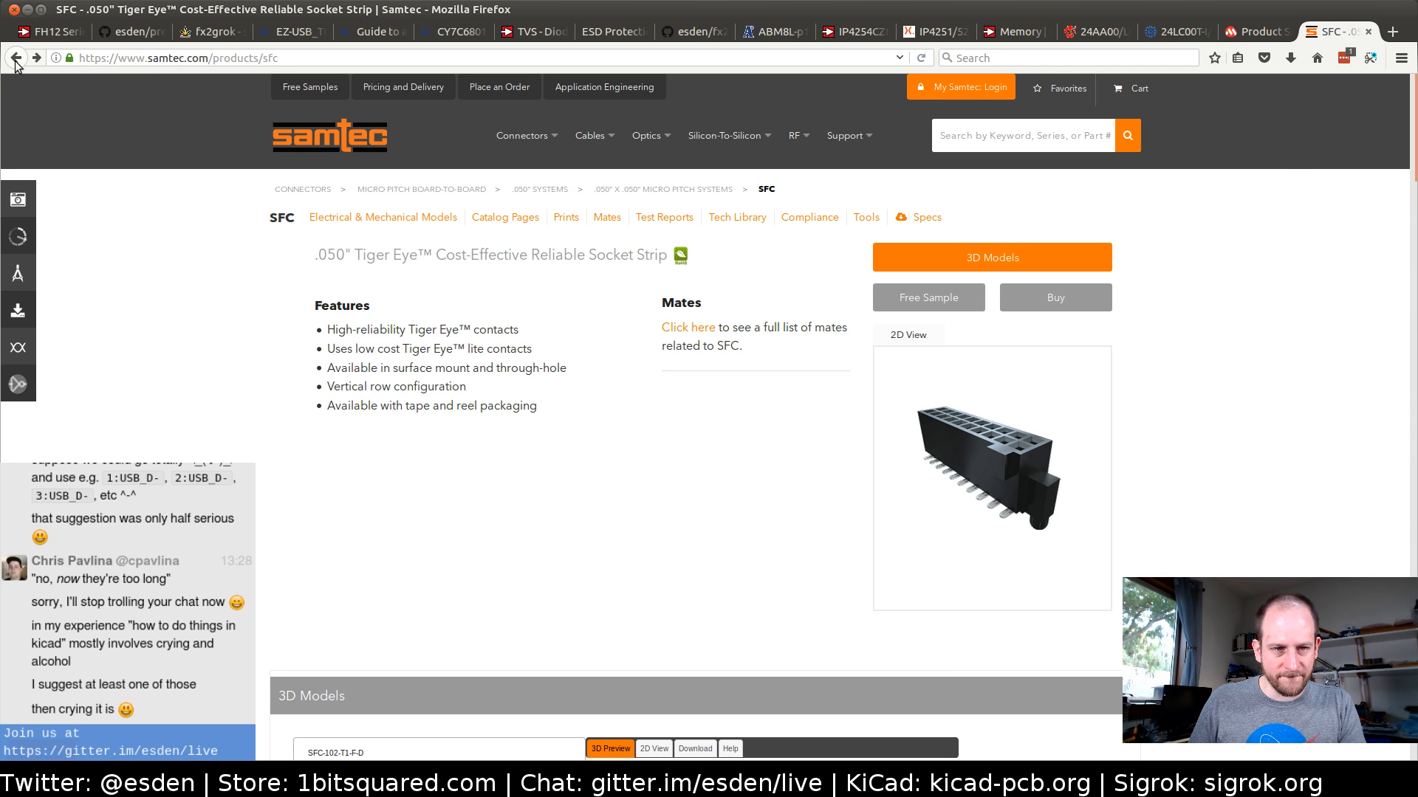
pyautogui.click(16, 59)
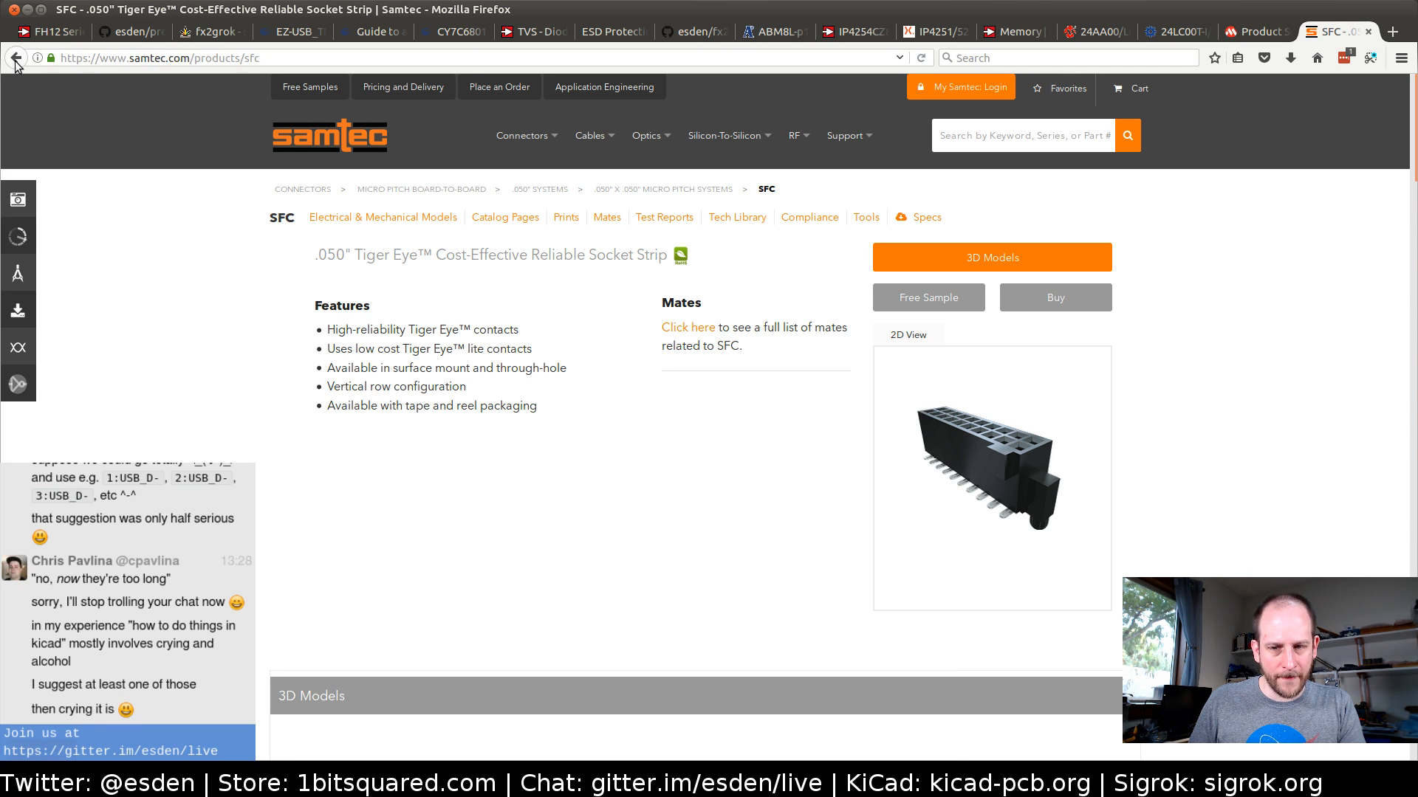
pyautogui.click(15, 59)
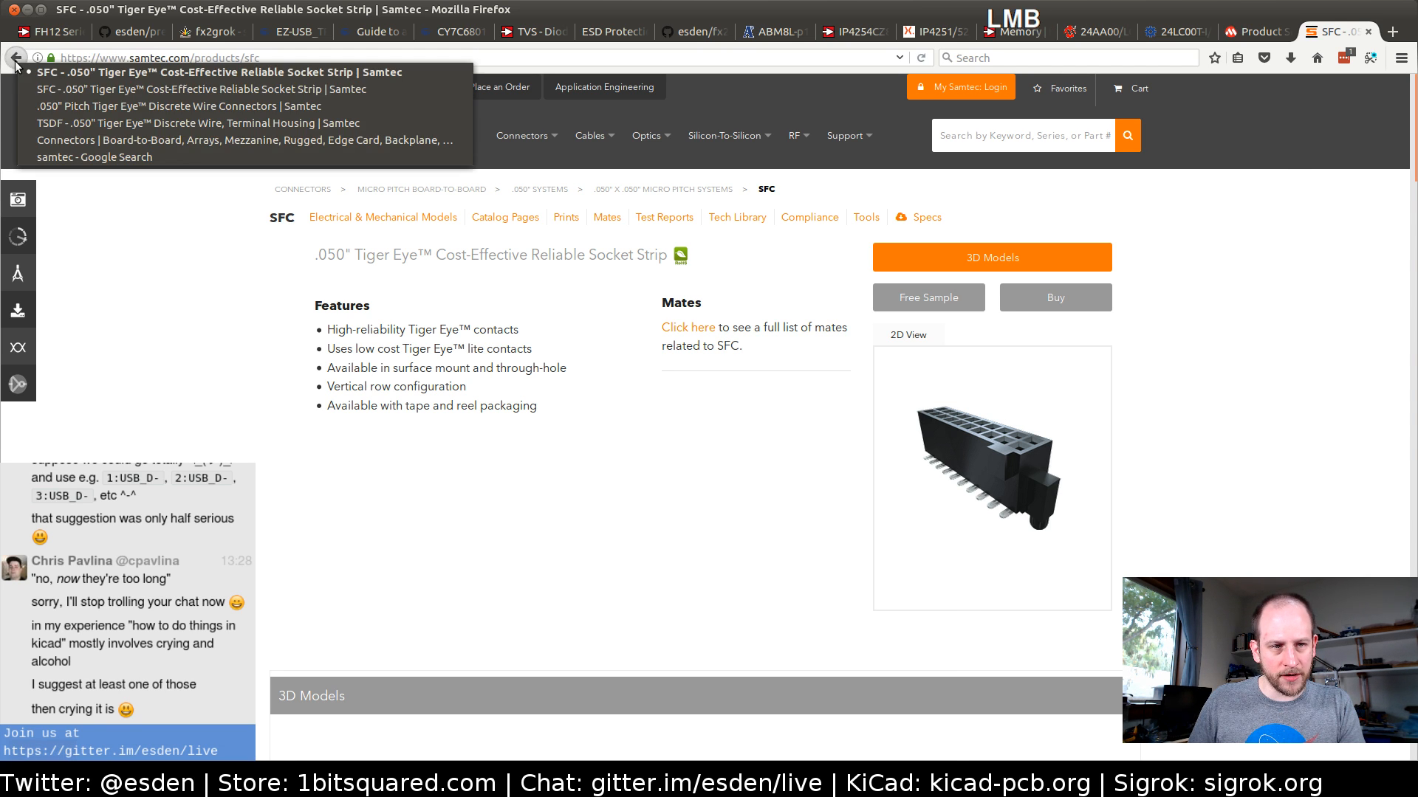
pyautogui.click(67, 90)
pyautogui.moveTo(16, 59); pyautogui.dragTo(42, 115)
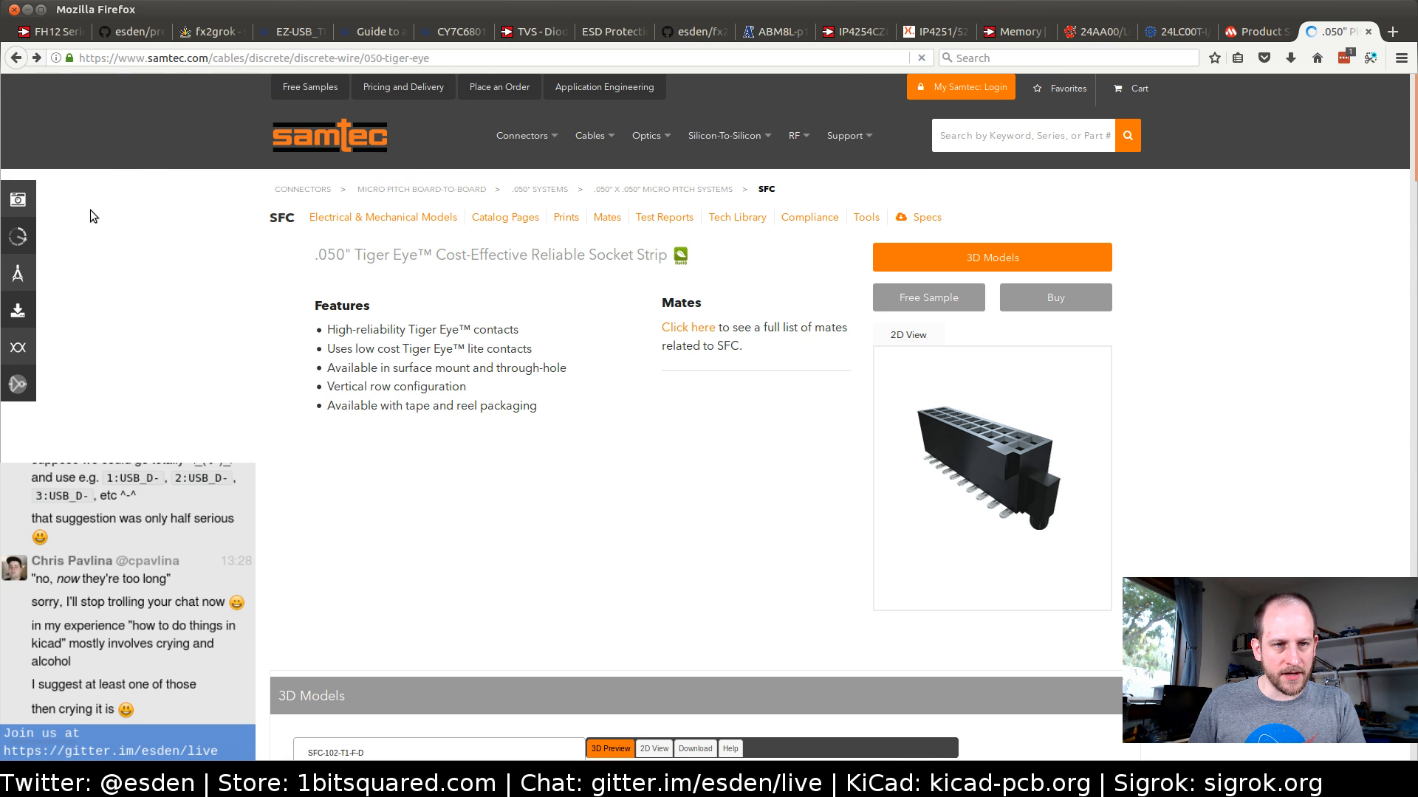
# Browse the Tiger Eye series list past the socket strips and cable assemblies and open the TFC terminal strip series
pyautogui.scroll(-5, 175, 352)
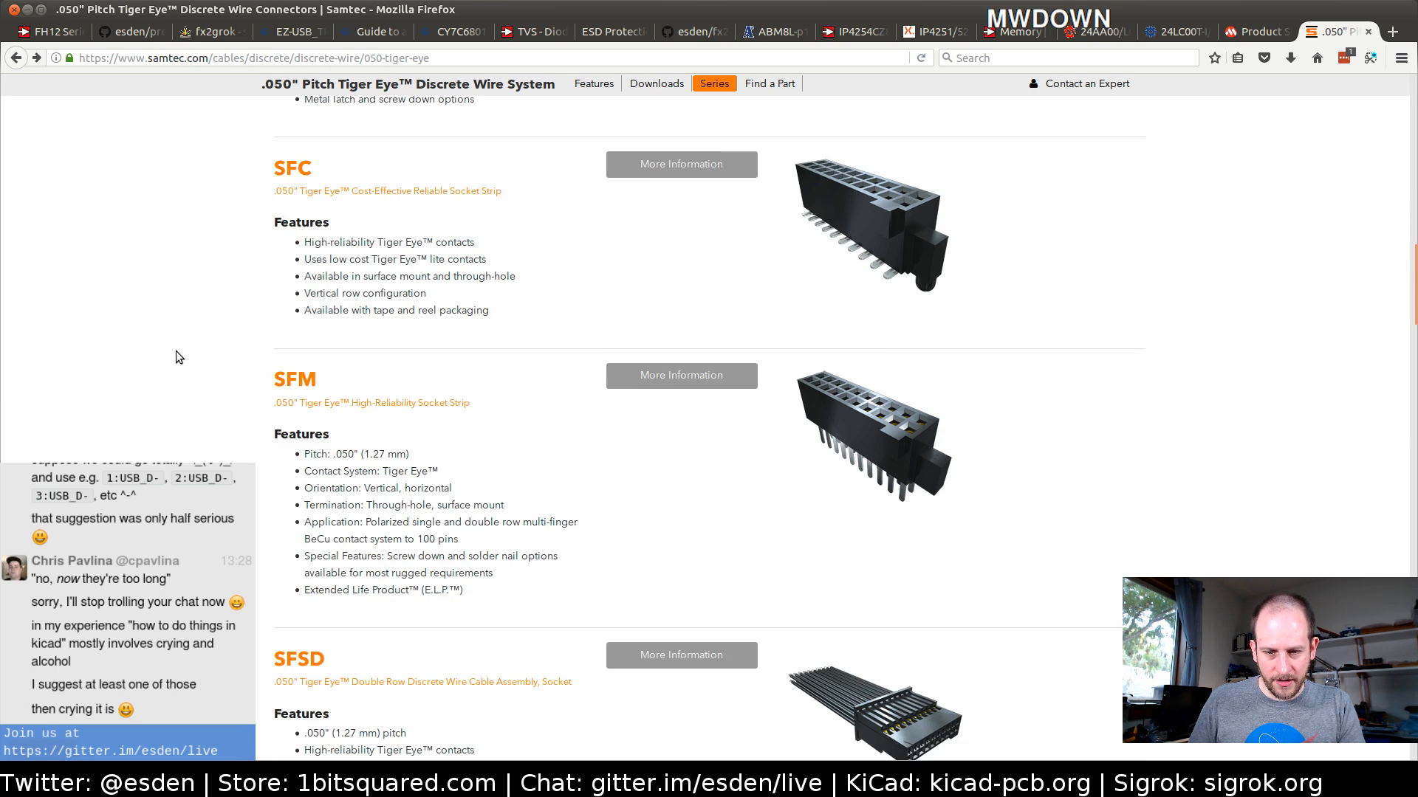
pyautogui.scroll(10, 173, 347)
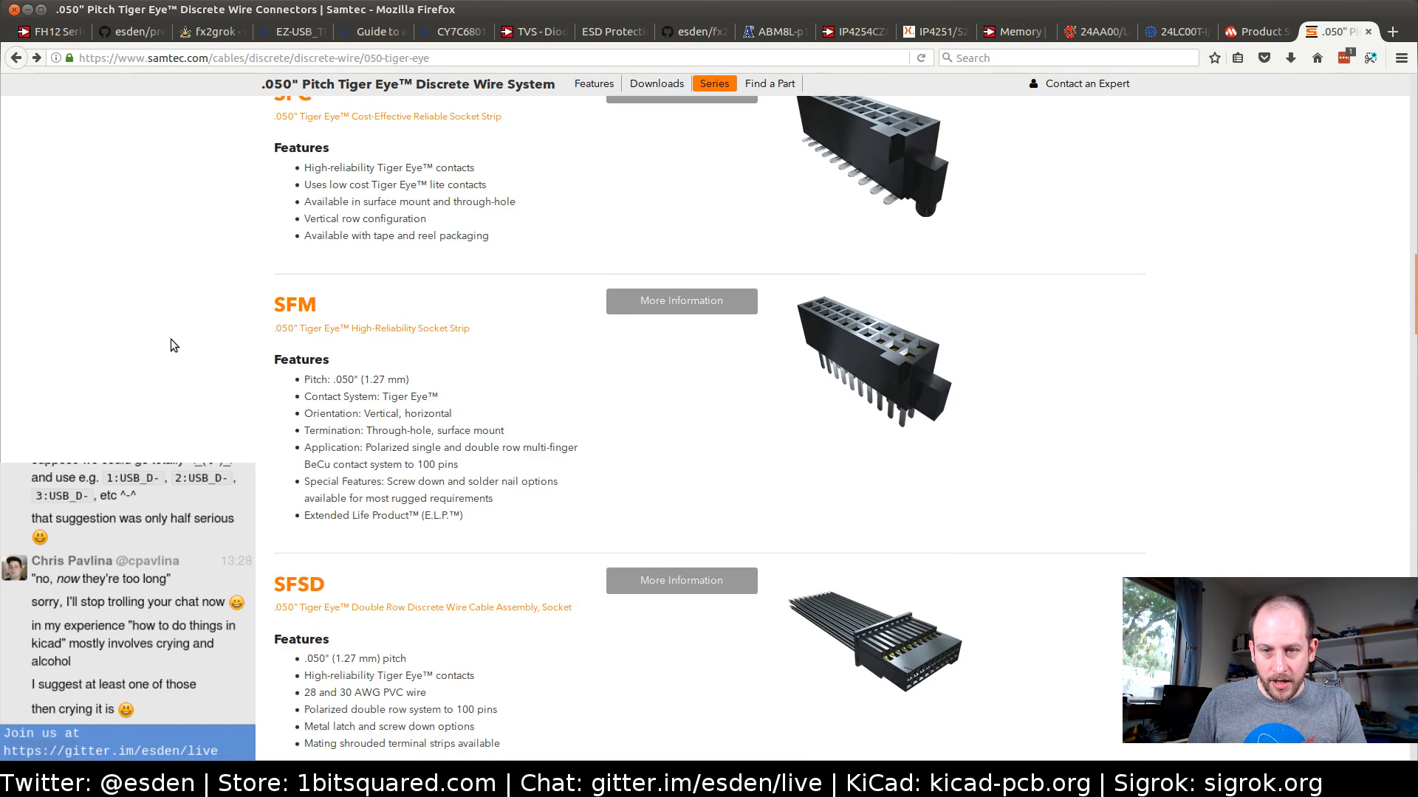
pyautogui.scroll(-20, 171, 340)
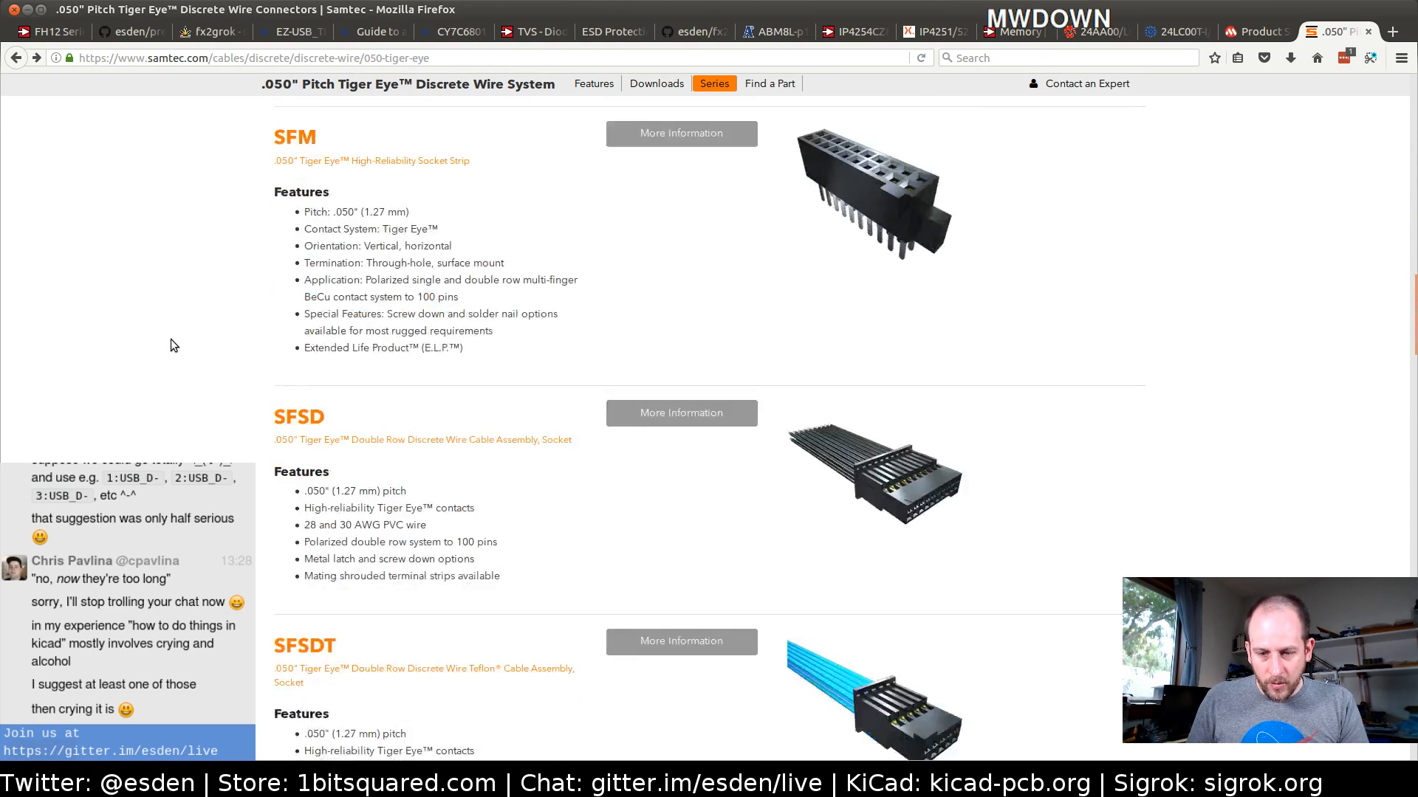
pyautogui.scroll(-18, 171, 341)
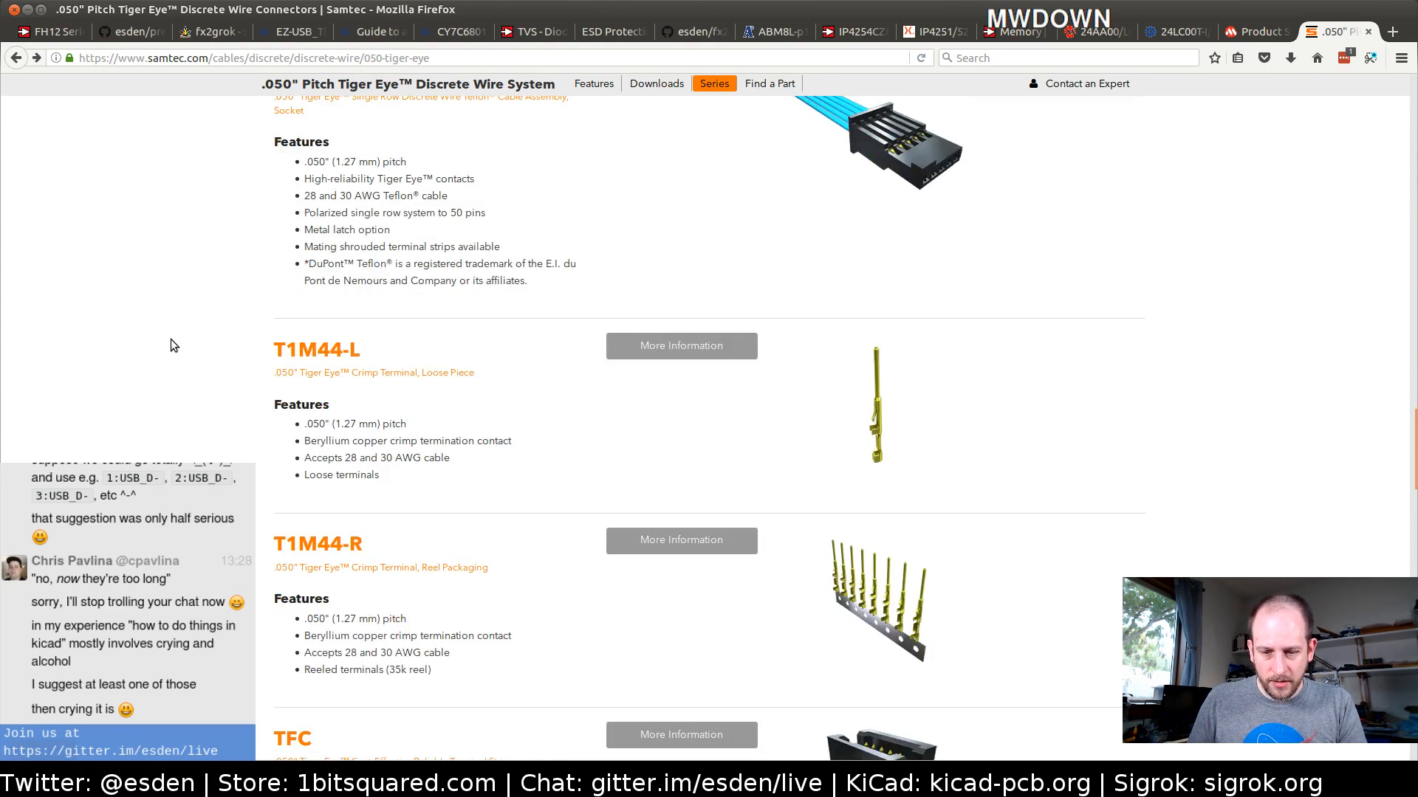
pyautogui.scroll(-1, 170, 340)
pyautogui.scroll(1, 171, 340)
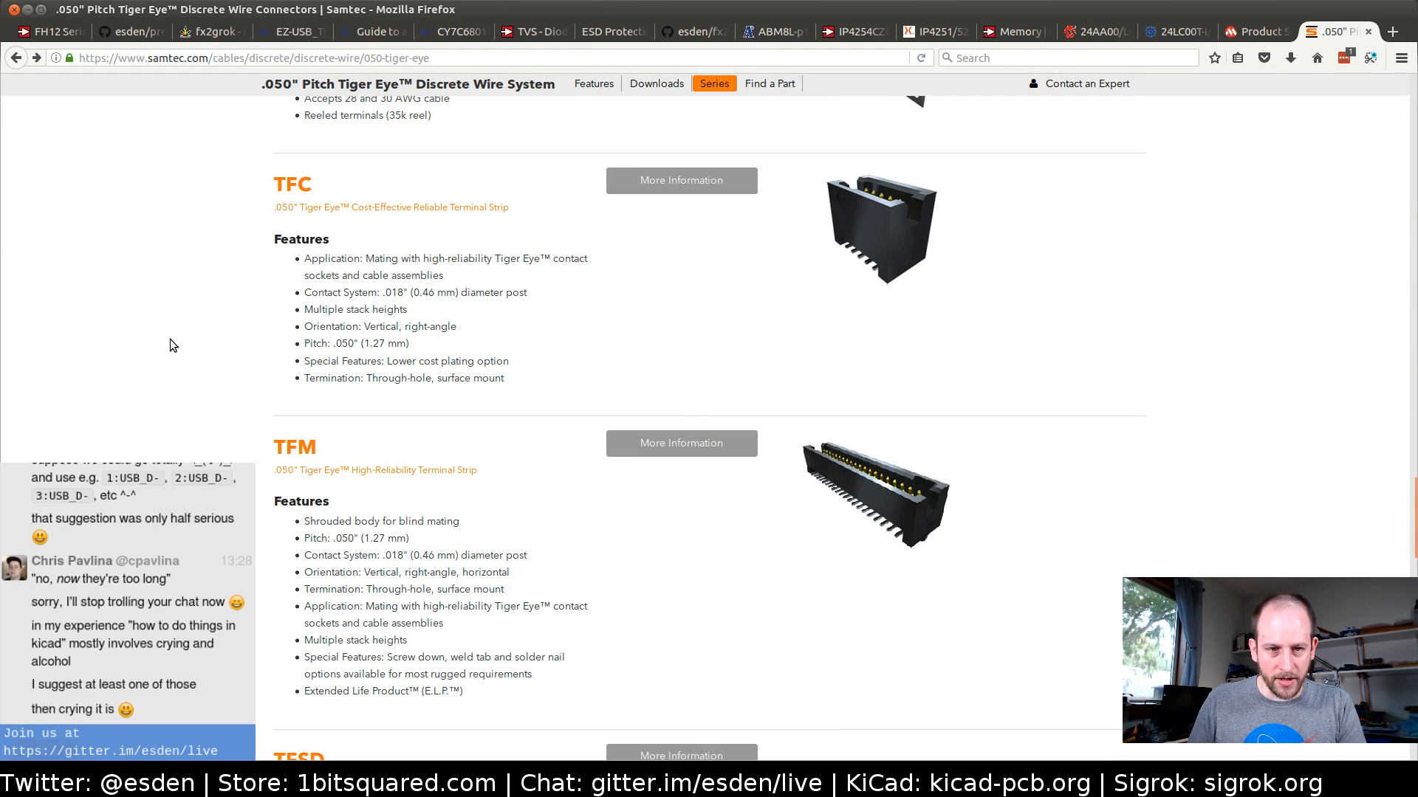
pyautogui.click(292, 194)
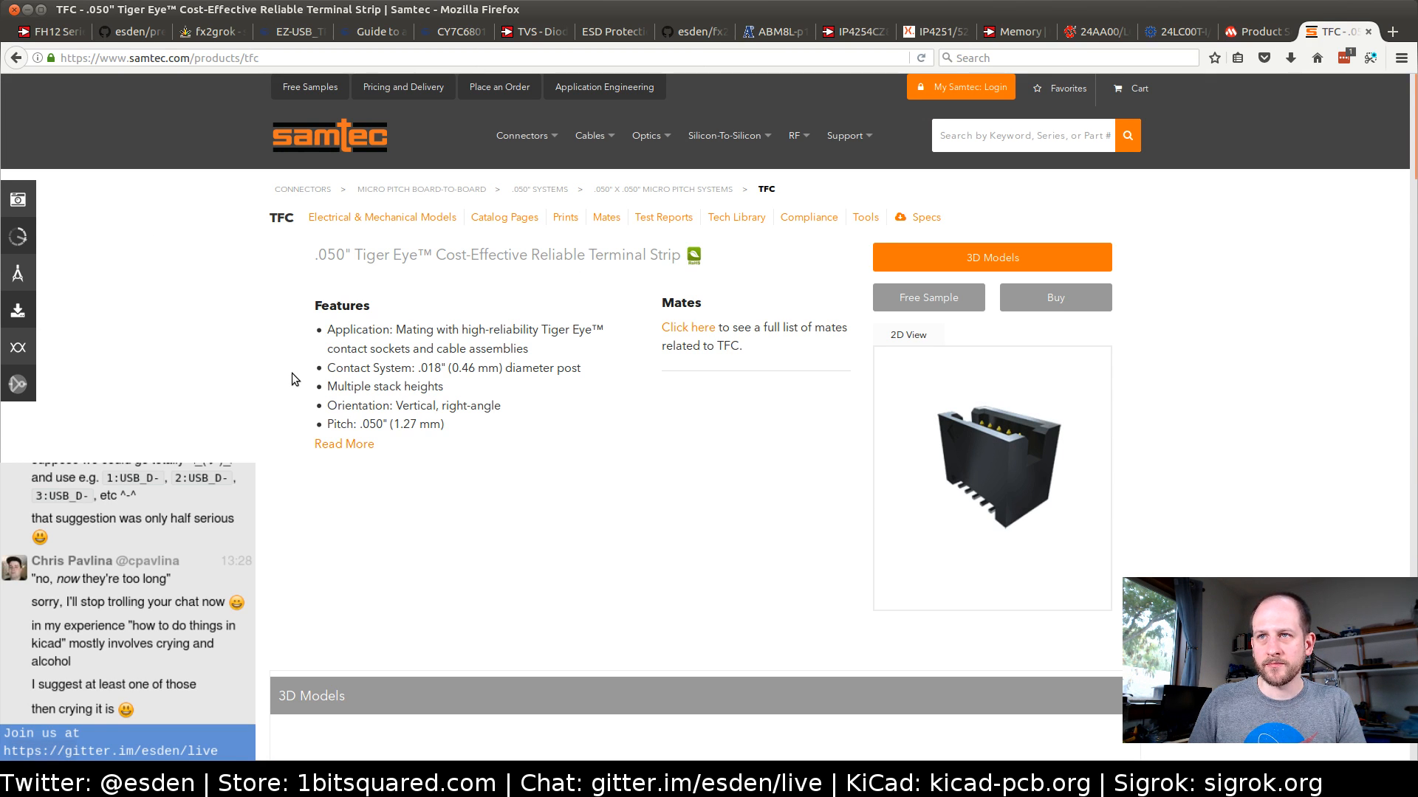
# Configure the TFC terminal strip with -06 pins per row and lead style -02, and generate its 3D preview
pyautogui.scroll(-5, 290, 378)
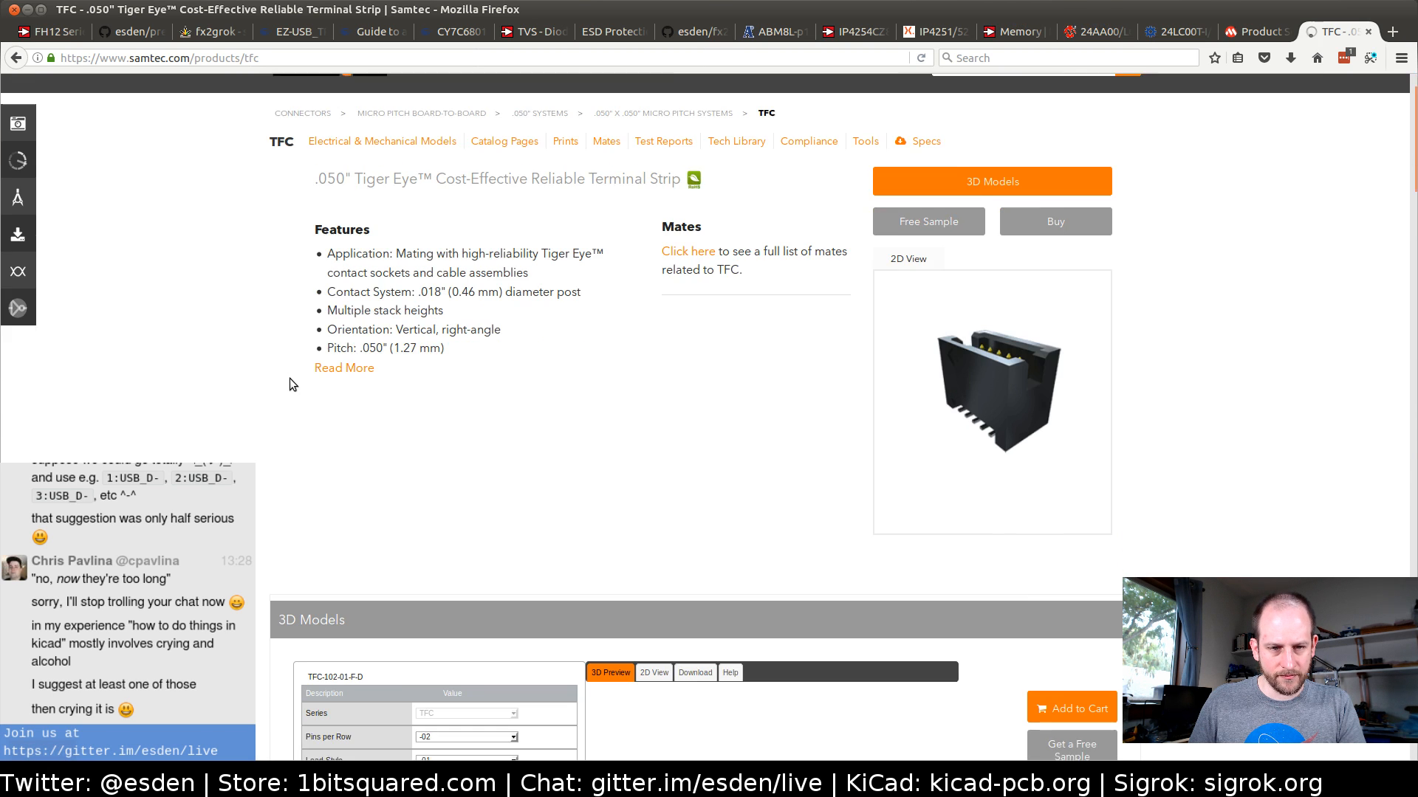
pyautogui.scroll(-5, 252, 396)
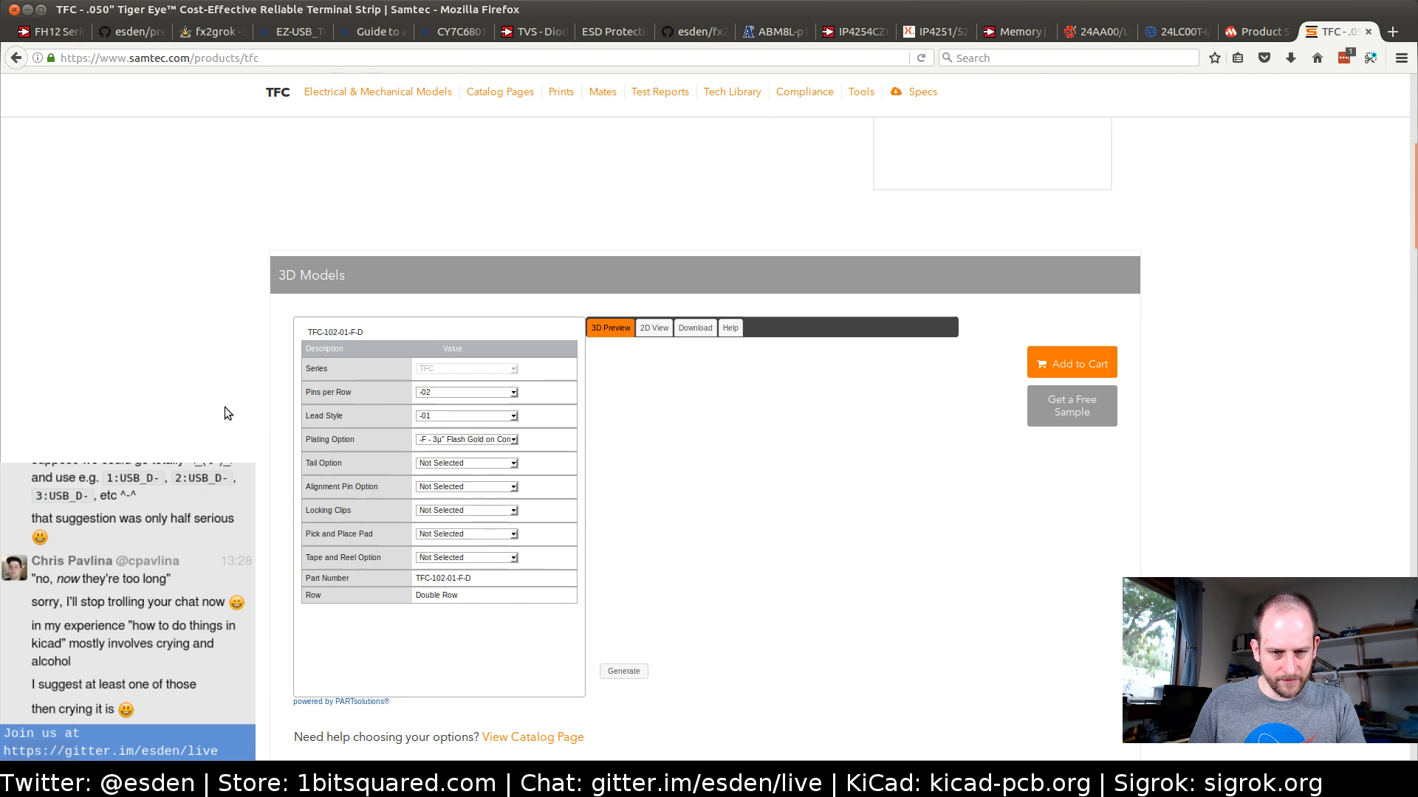
pyautogui.click(433, 393)
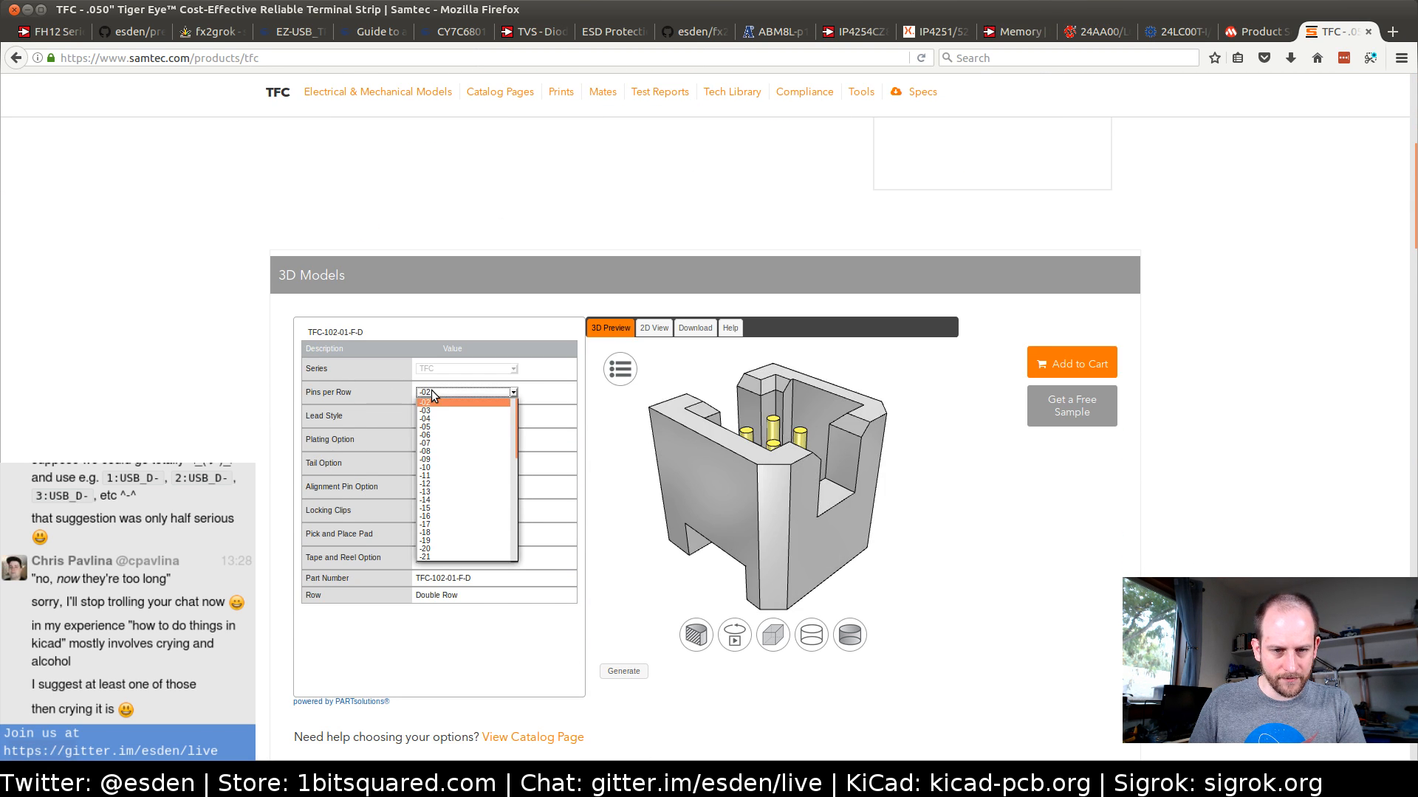
pyautogui.click(440, 433)
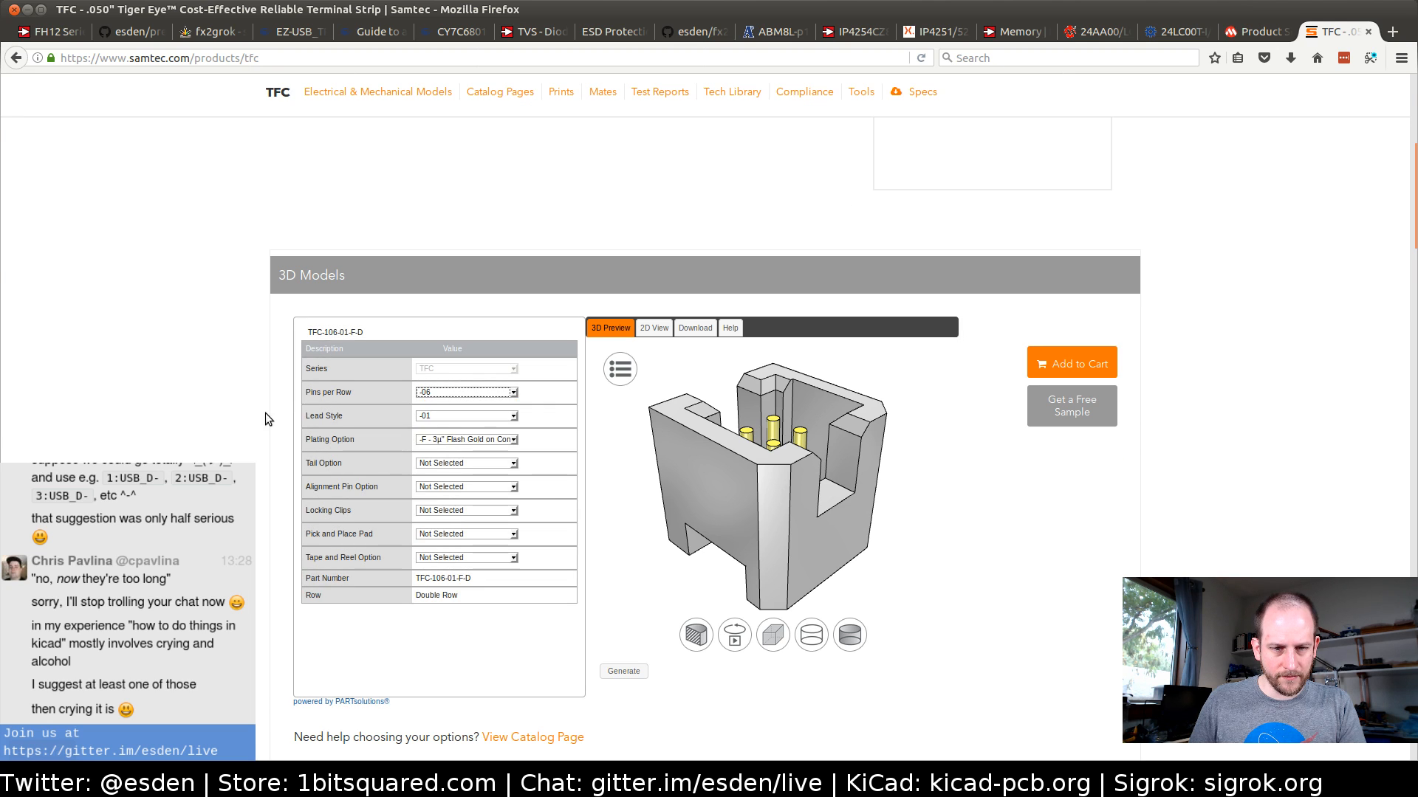
pyautogui.click(443, 420)
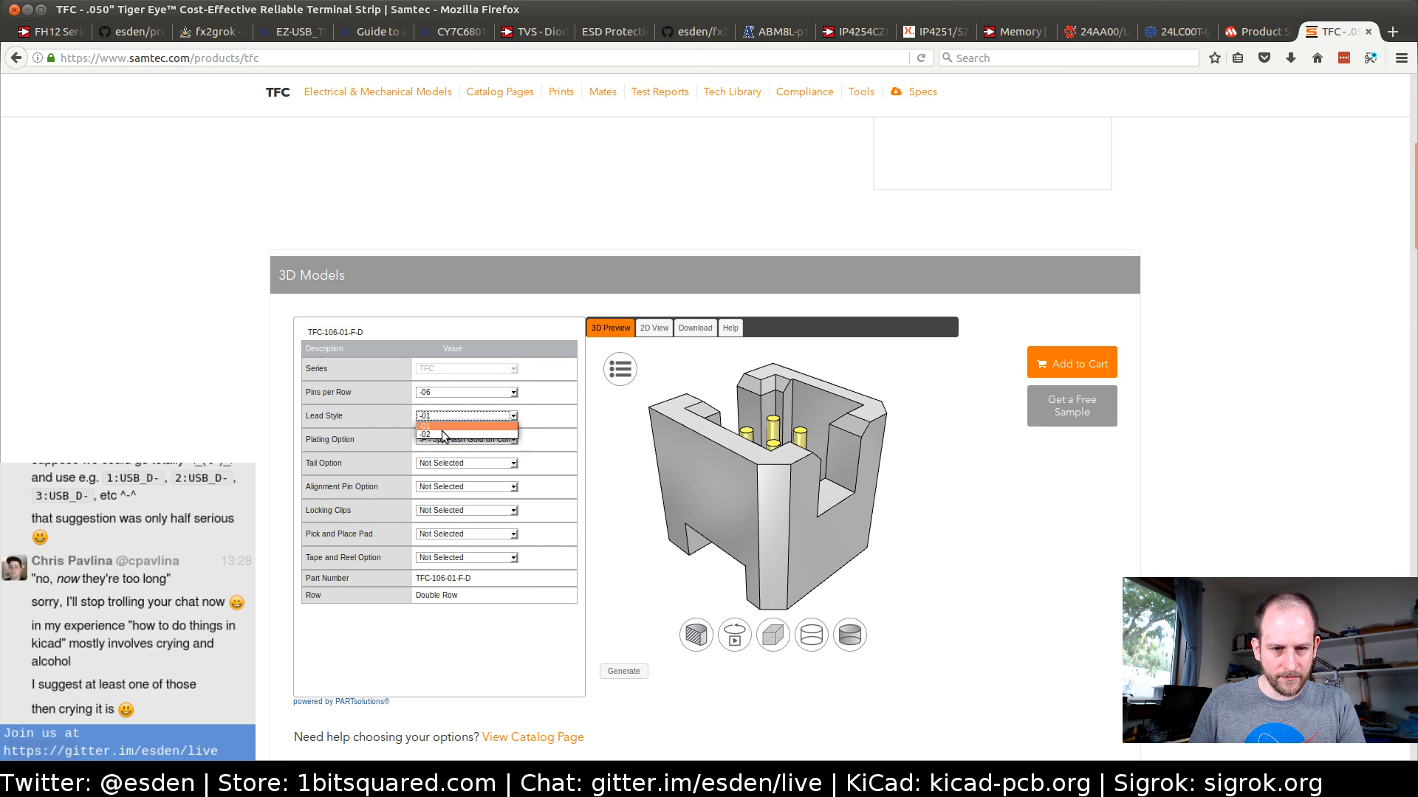
pyautogui.click(443, 434)
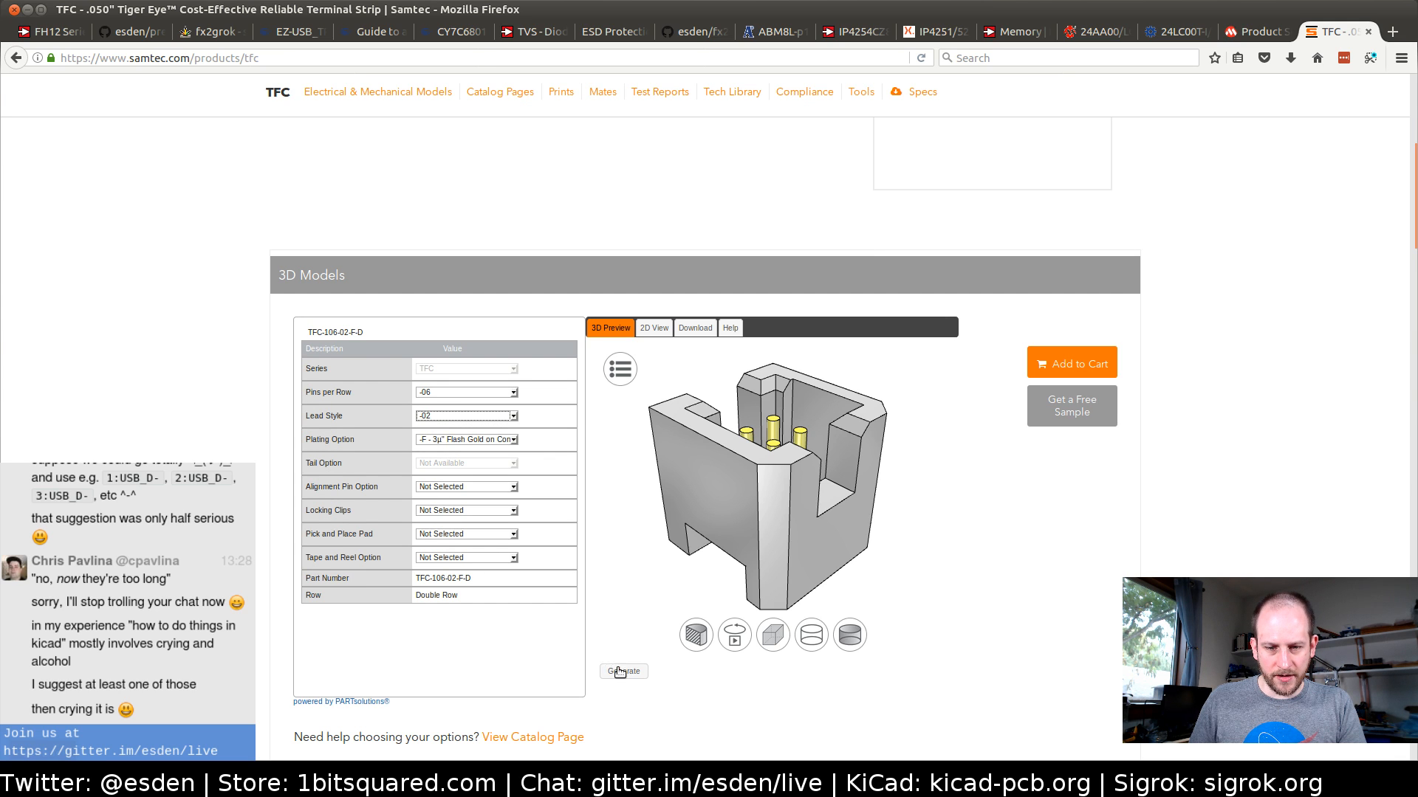
pyautogui.click(621, 671)
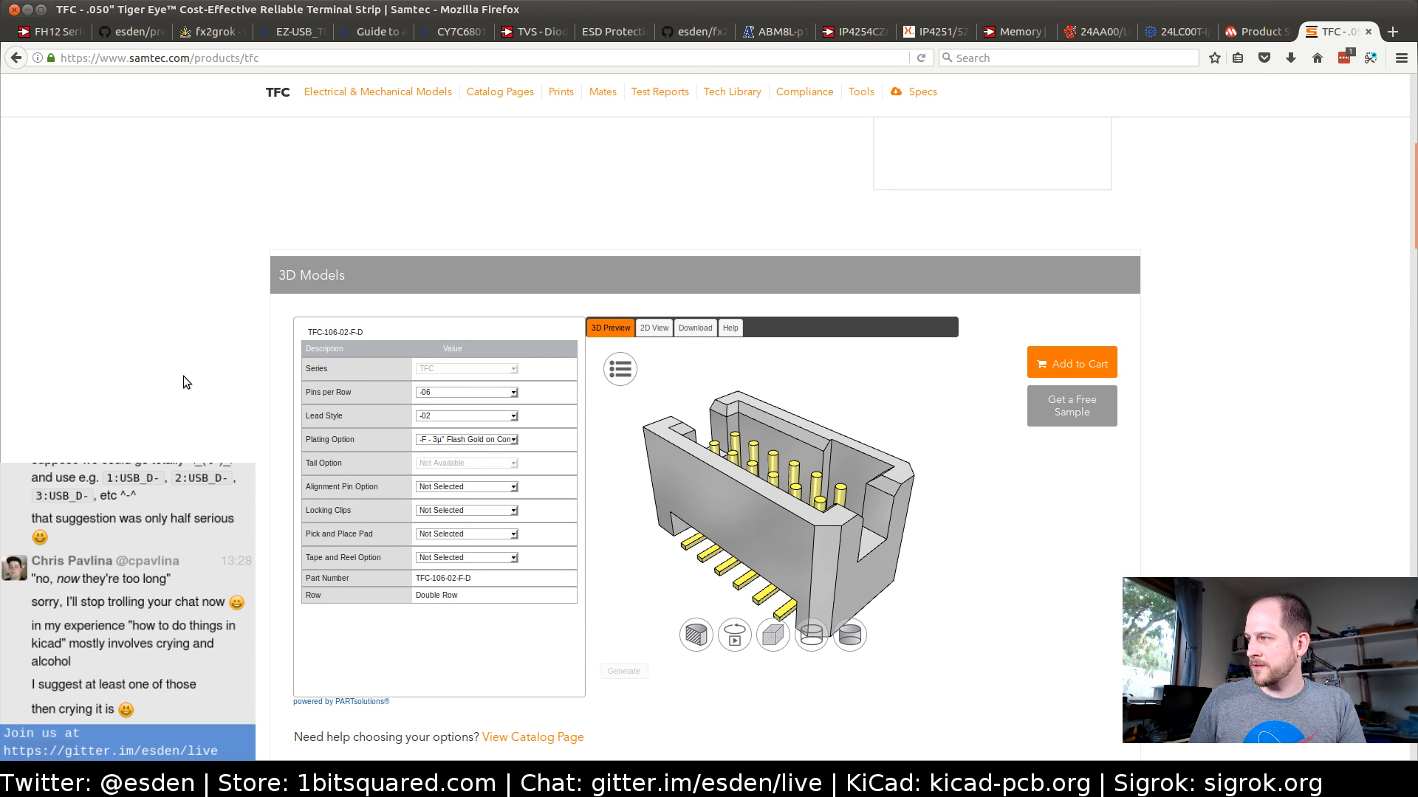
# Set the TFC connector's pick and place pad to -P - Plastic Pick & Place Pad and update the 3D preview
pyautogui.scroll(-1, 196, 406)
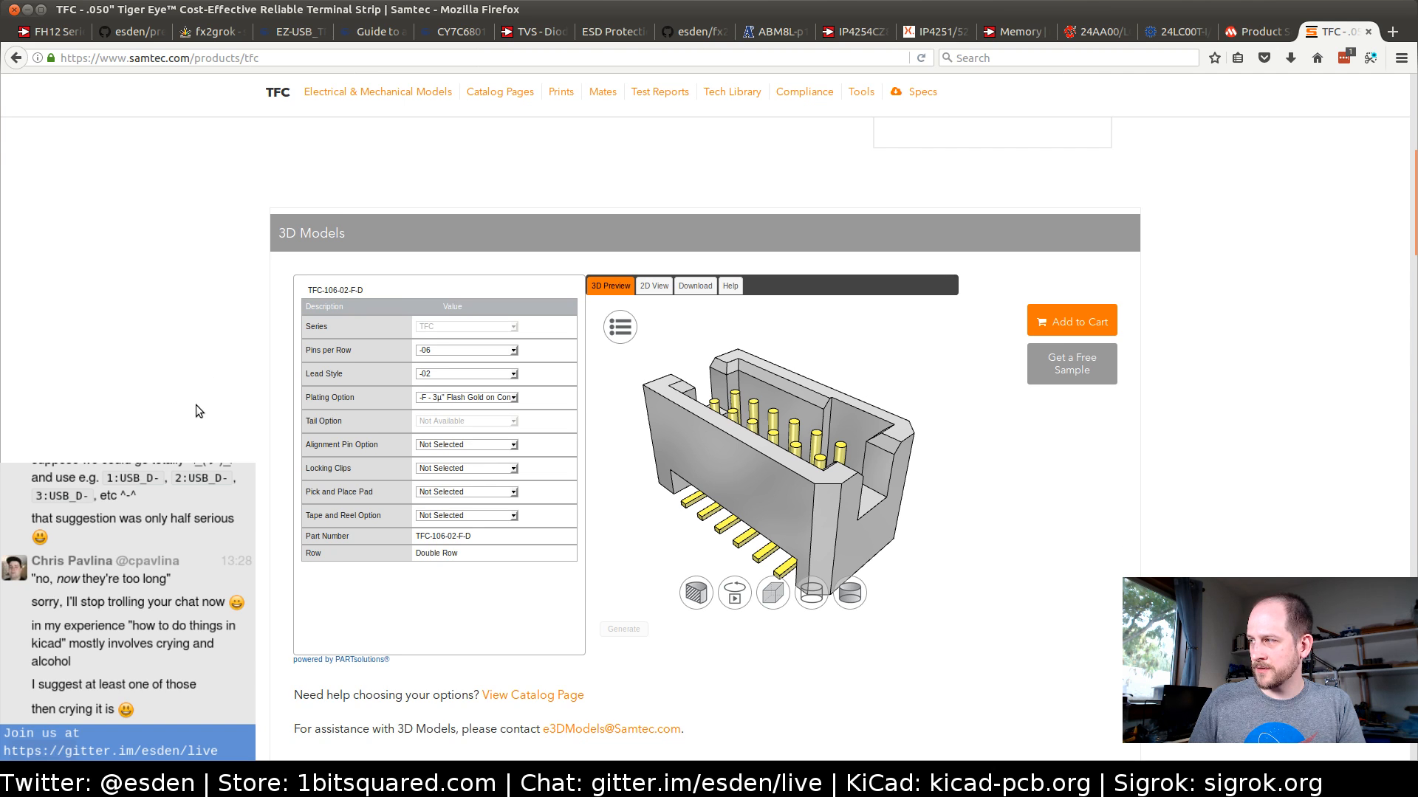
pyautogui.scroll(-1, 197, 406)
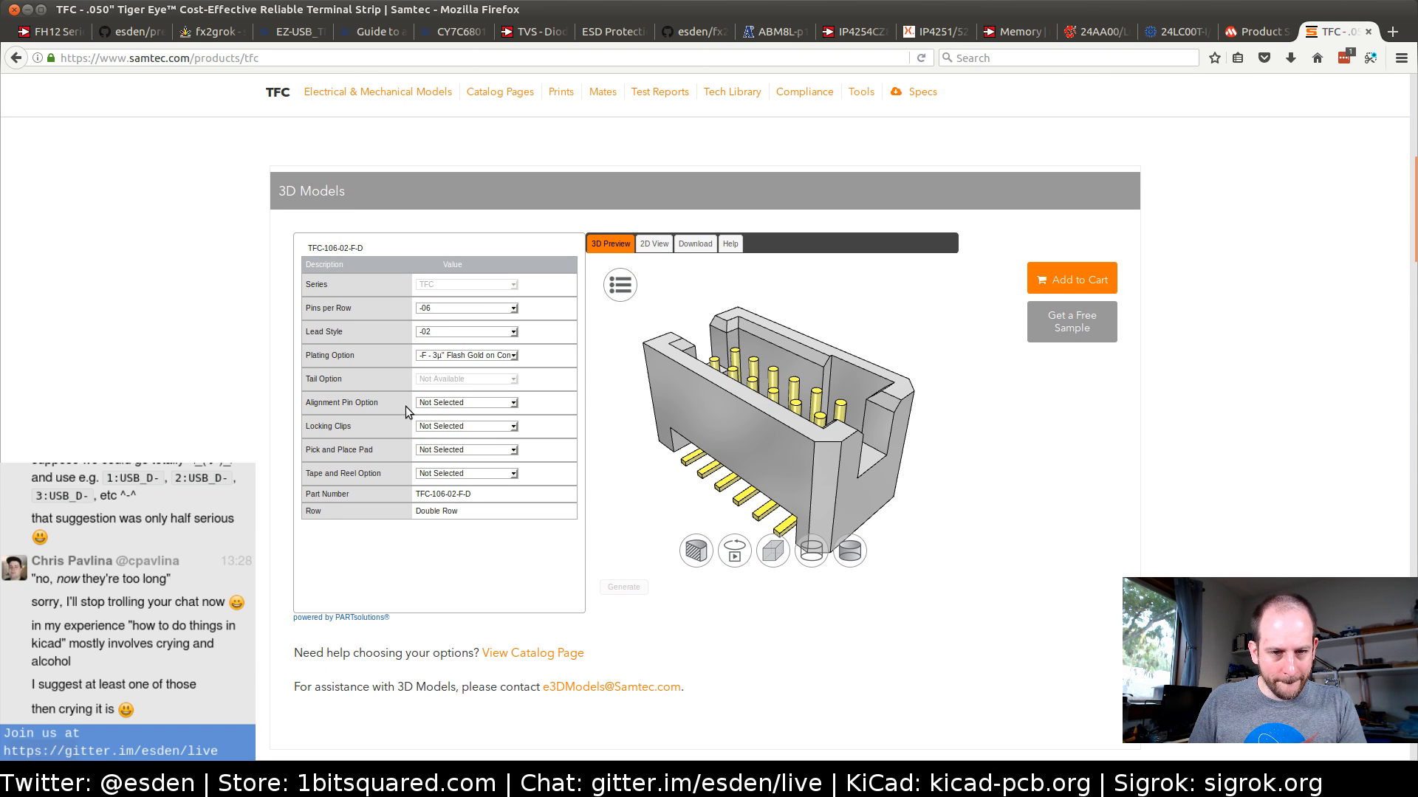
pyautogui.click(435, 452)
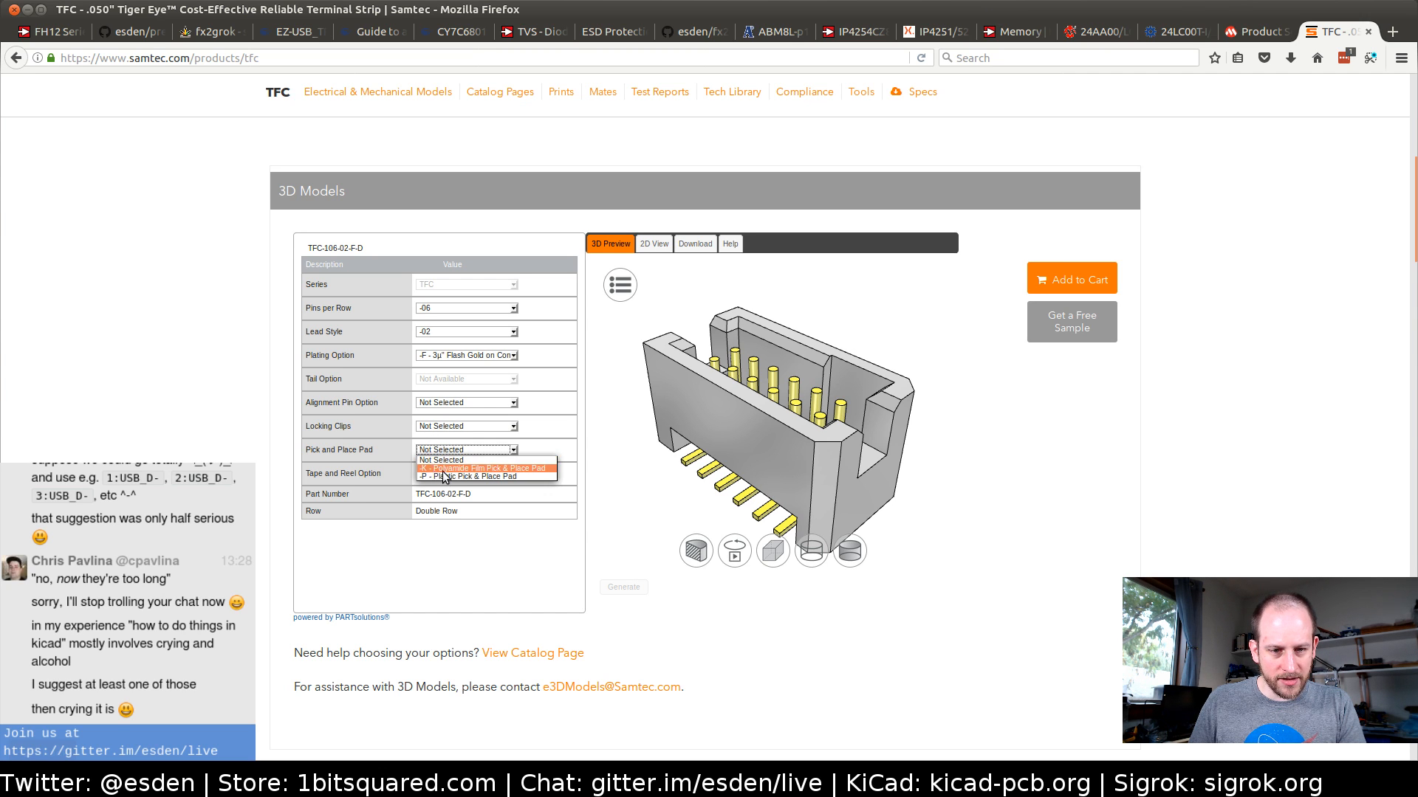
pyautogui.click(443, 477)
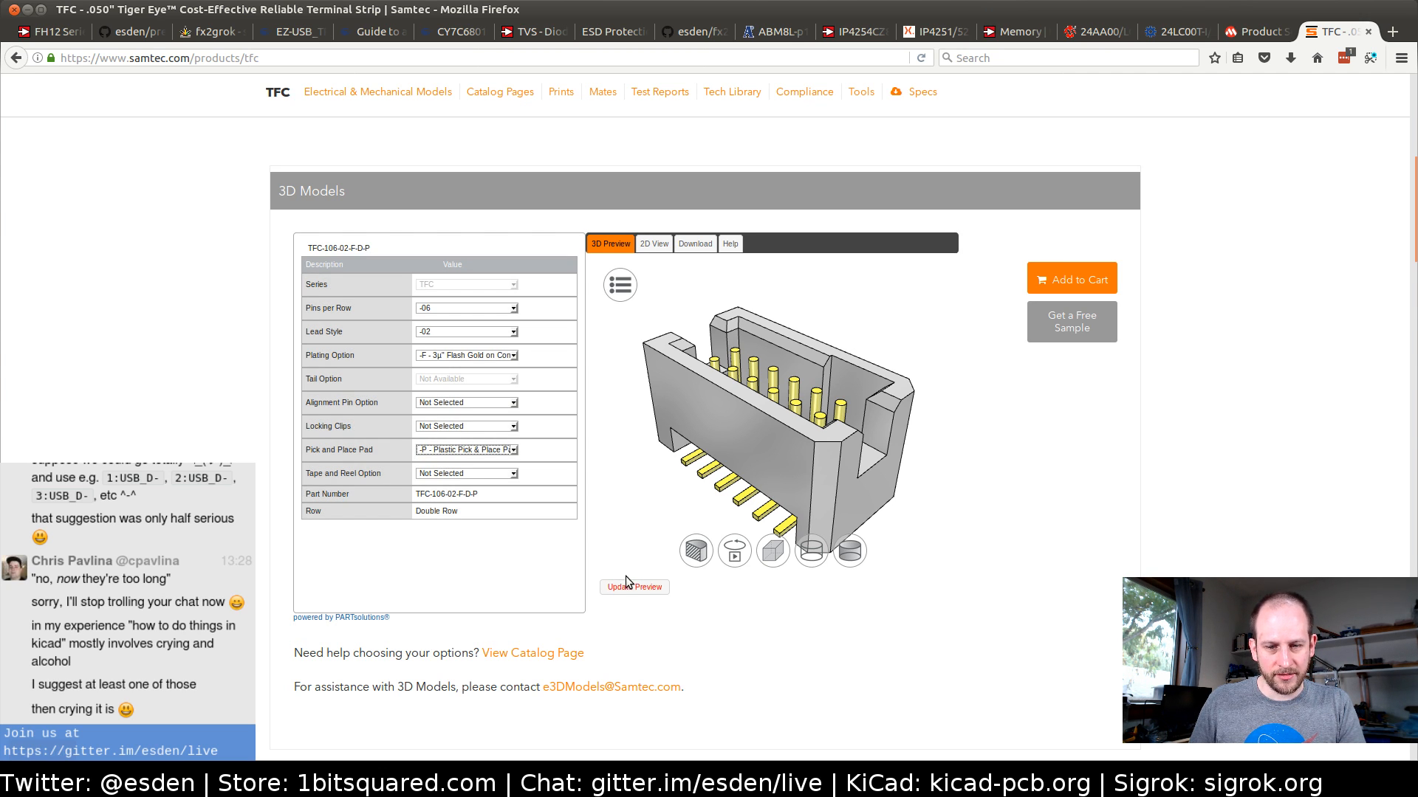
pyautogui.click(632, 587)
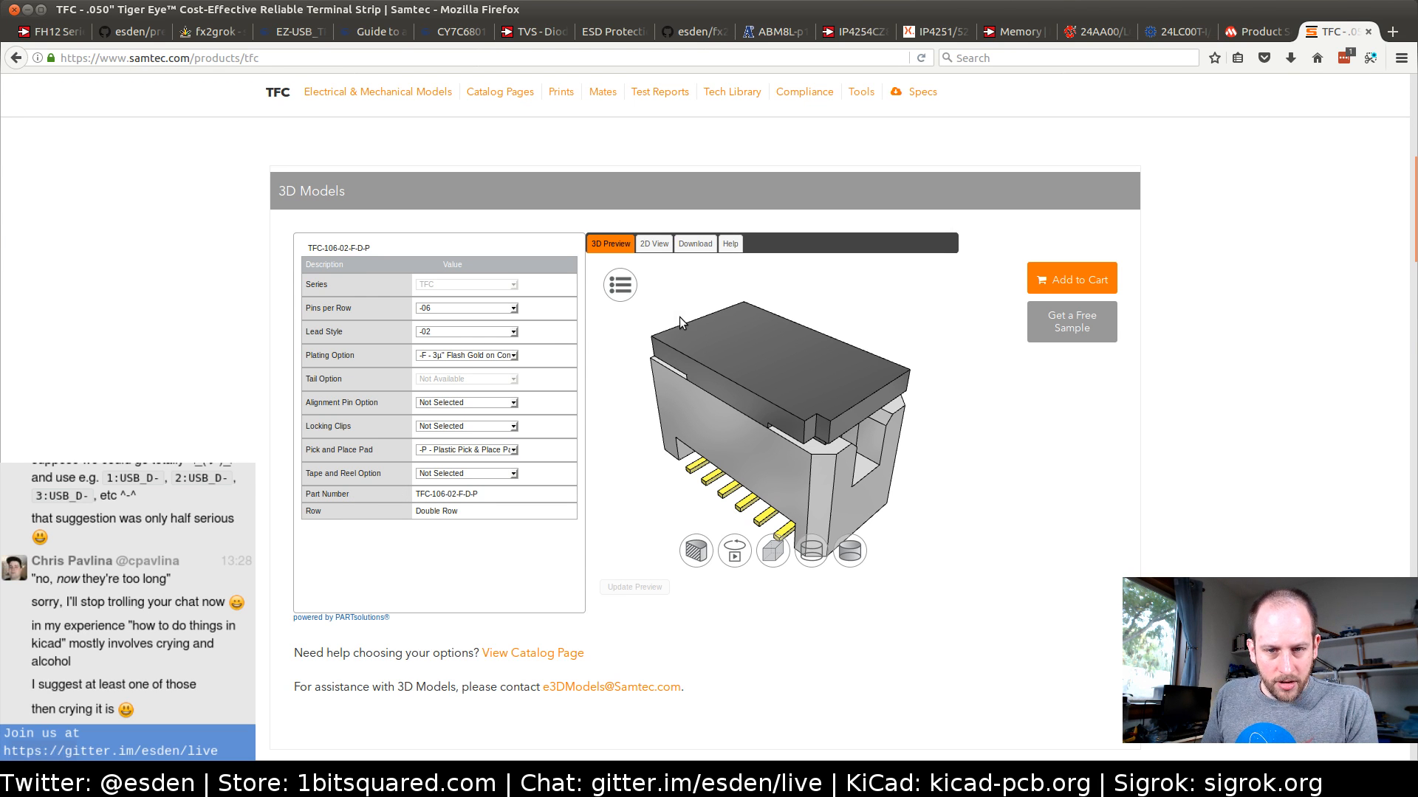
# Open the TFC - Surface Mount Footprint, Double Row drawing from the footprint prints on the TFC product page
pyautogui.scroll(-10, 158, 428)
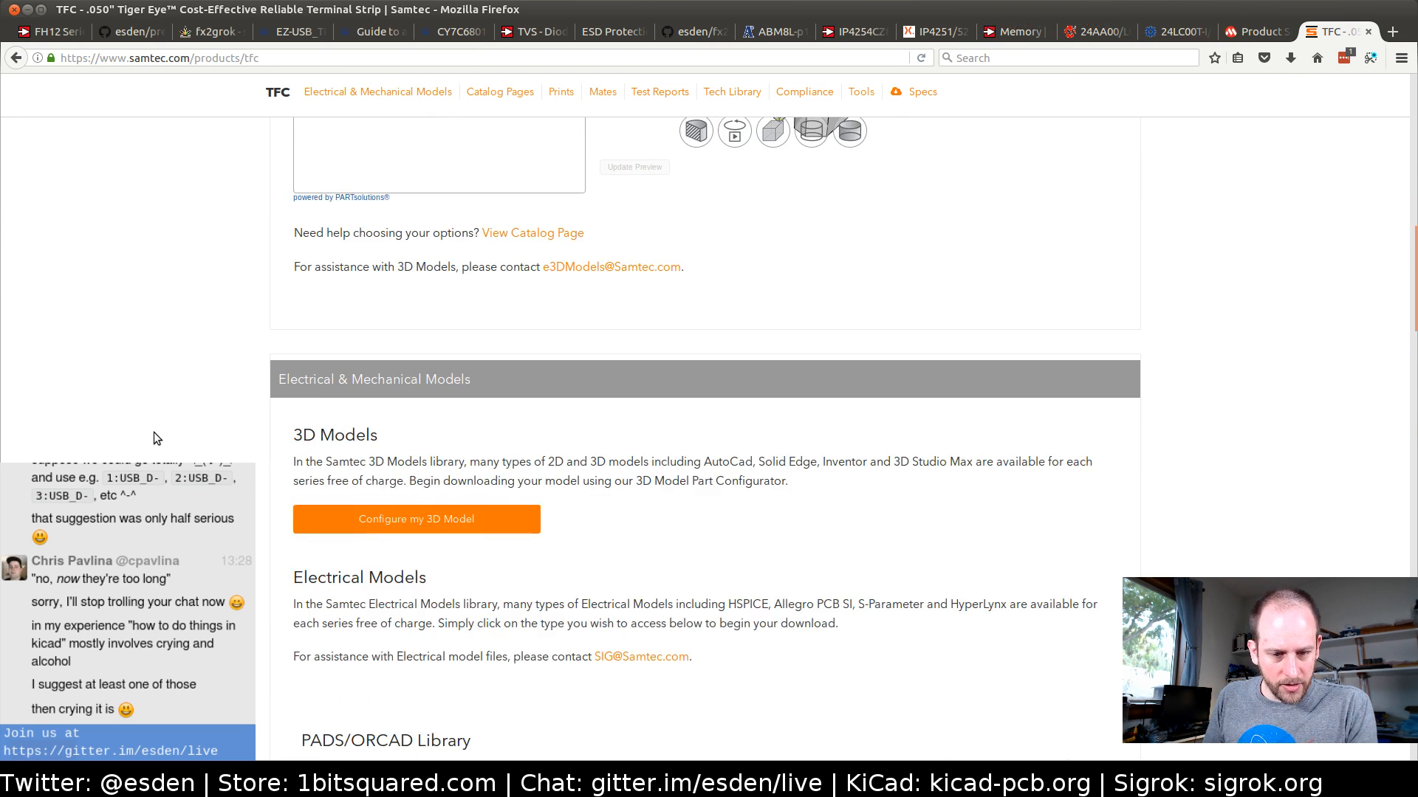
pyautogui.scroll(-14, 154, 432)
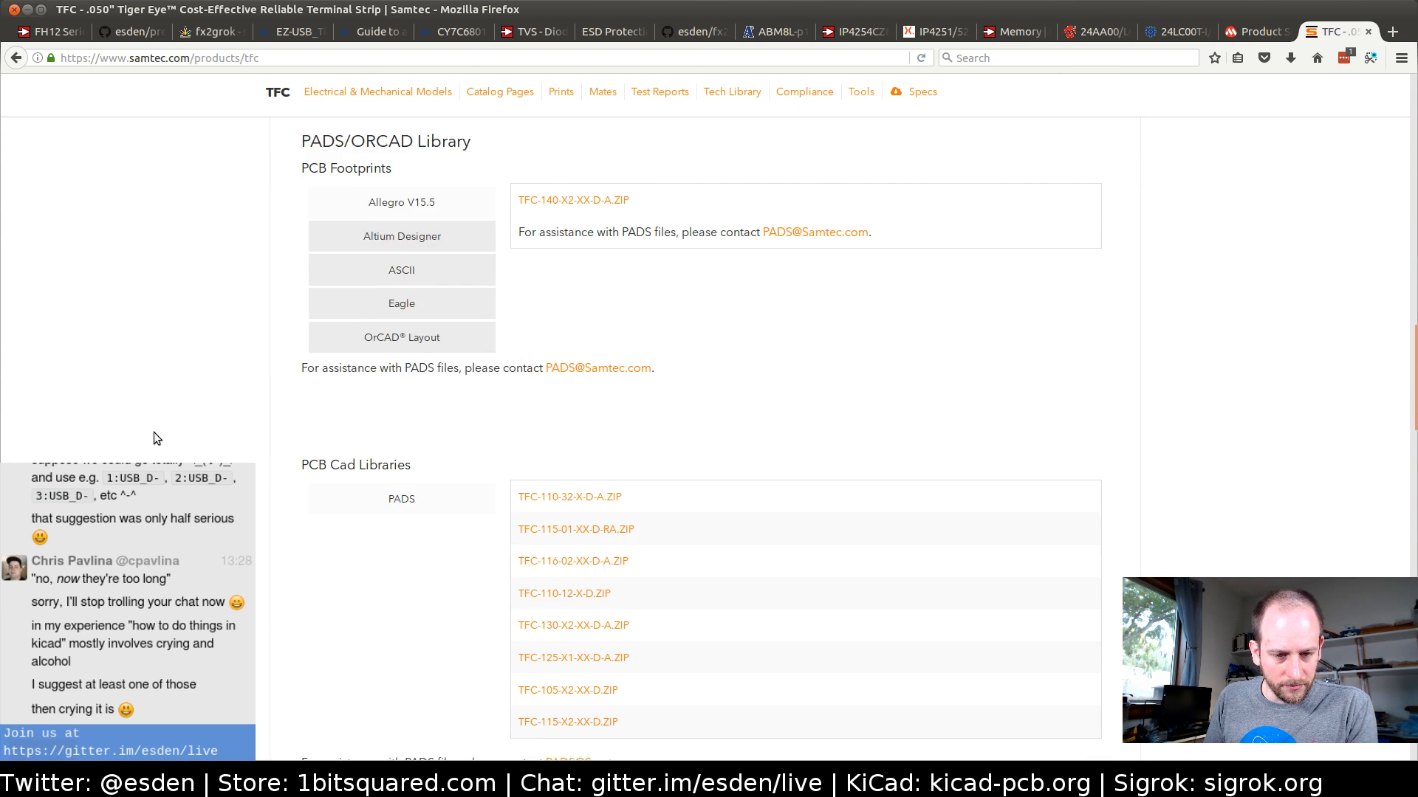
pyautogui.scroll(-10, 153, 432)
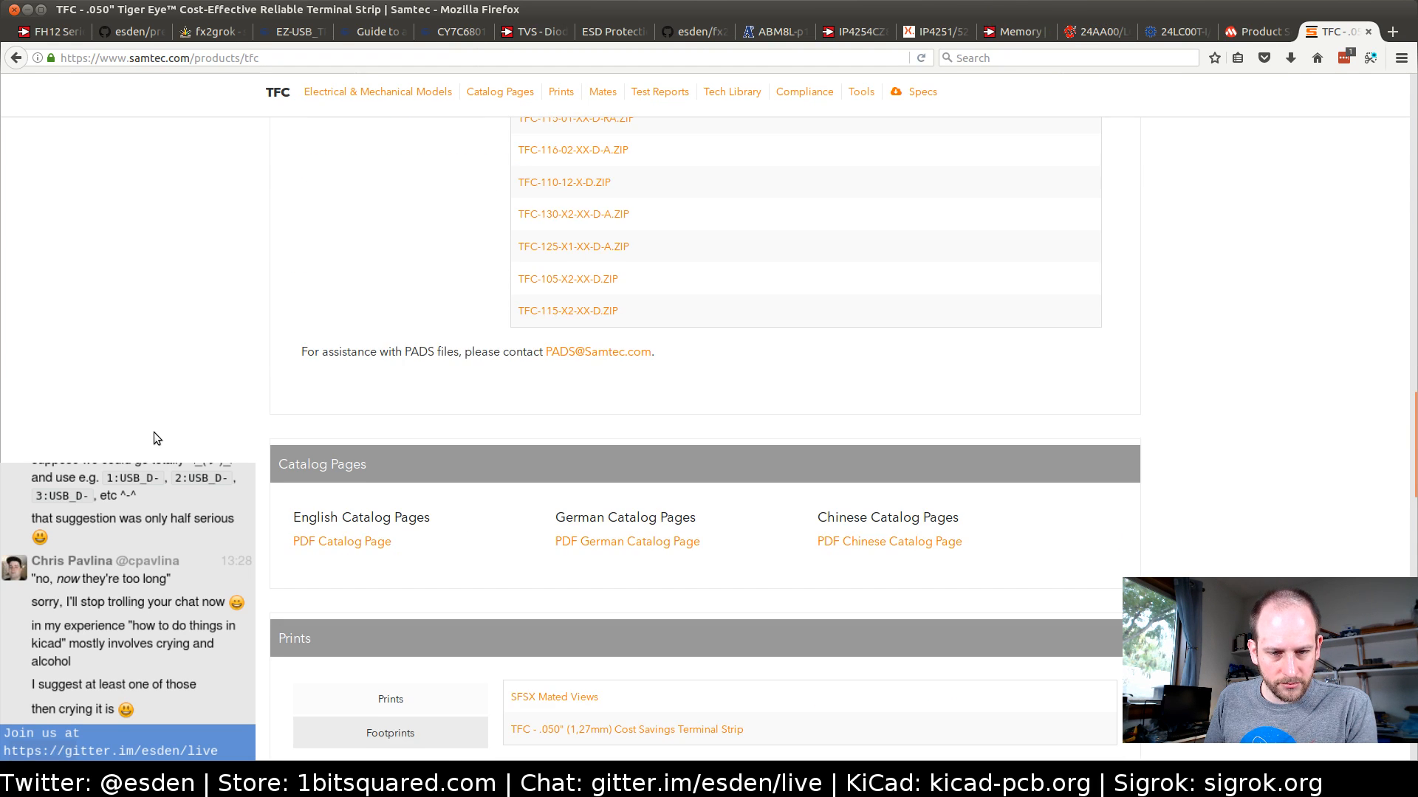
pyautogui.scroll(-1, 157, 439)
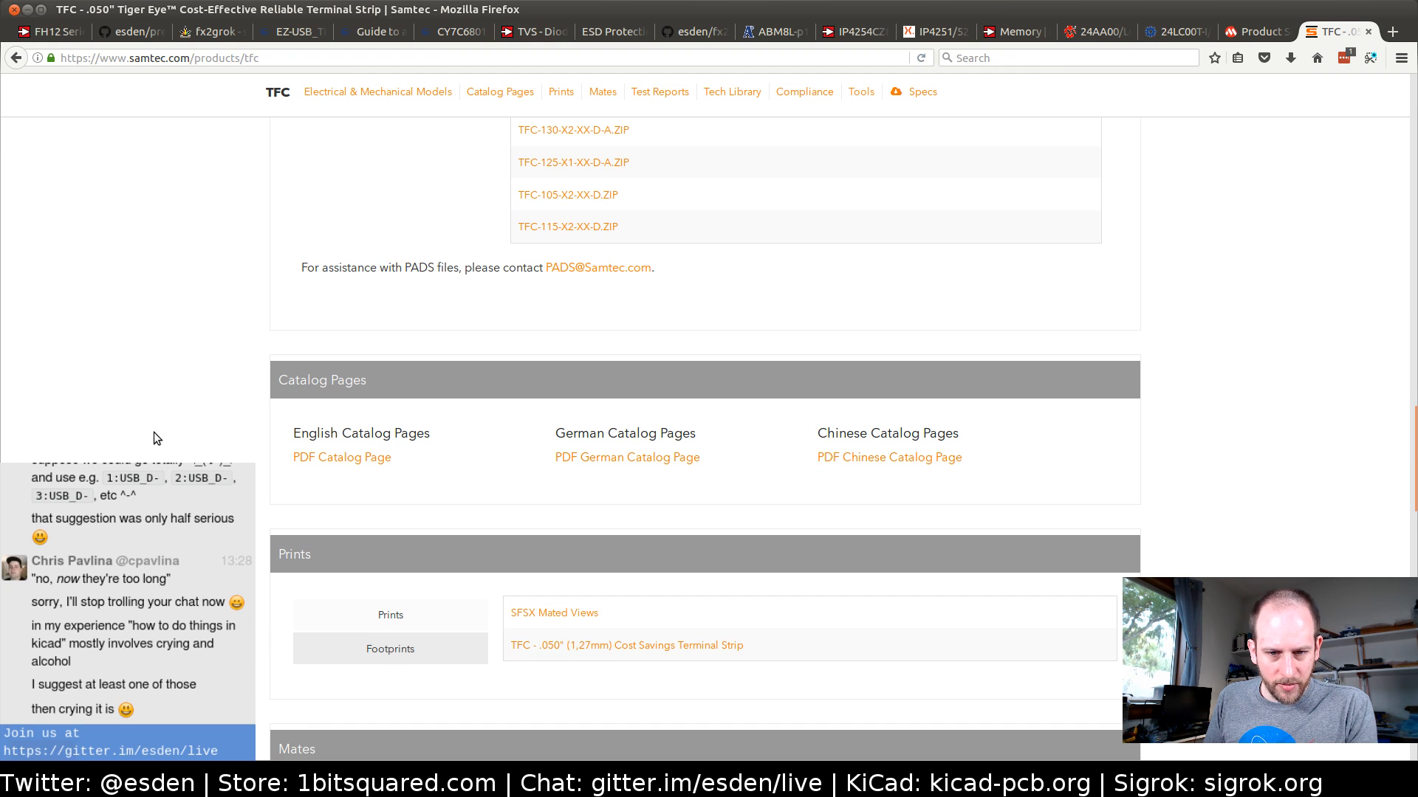
pyautogui.scroll(-4, 154, 433)
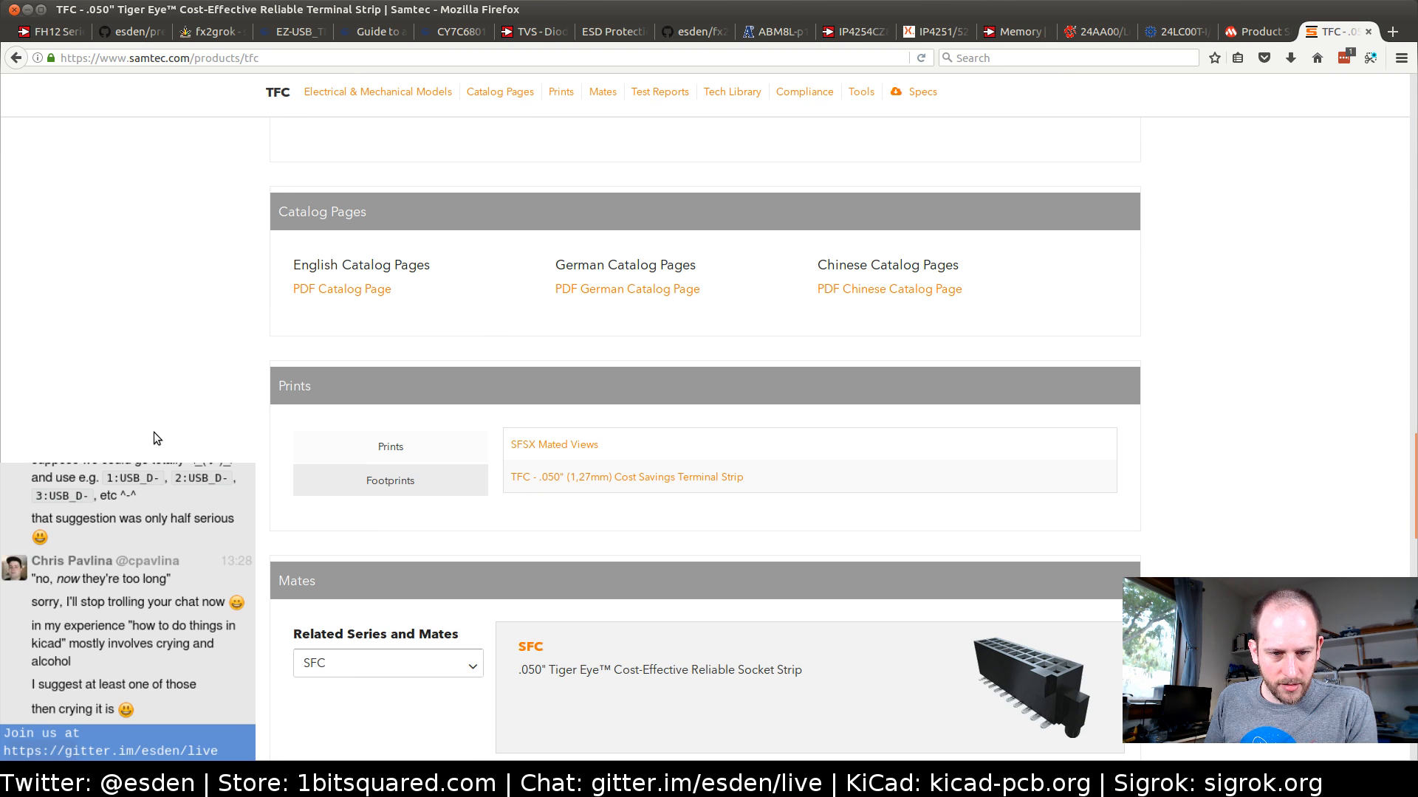
pyautogui.click(411, 482)
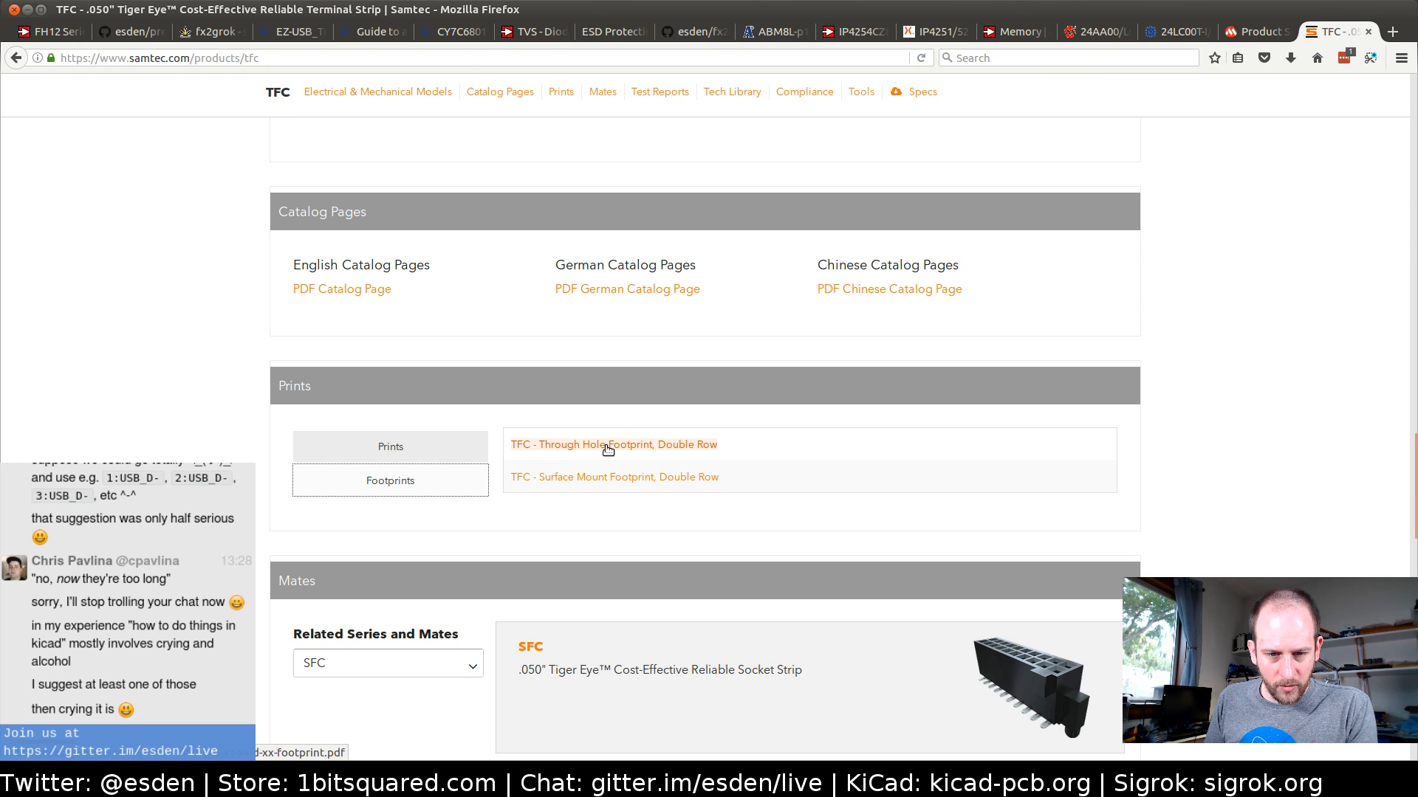
pyautogui.click(609, 479)
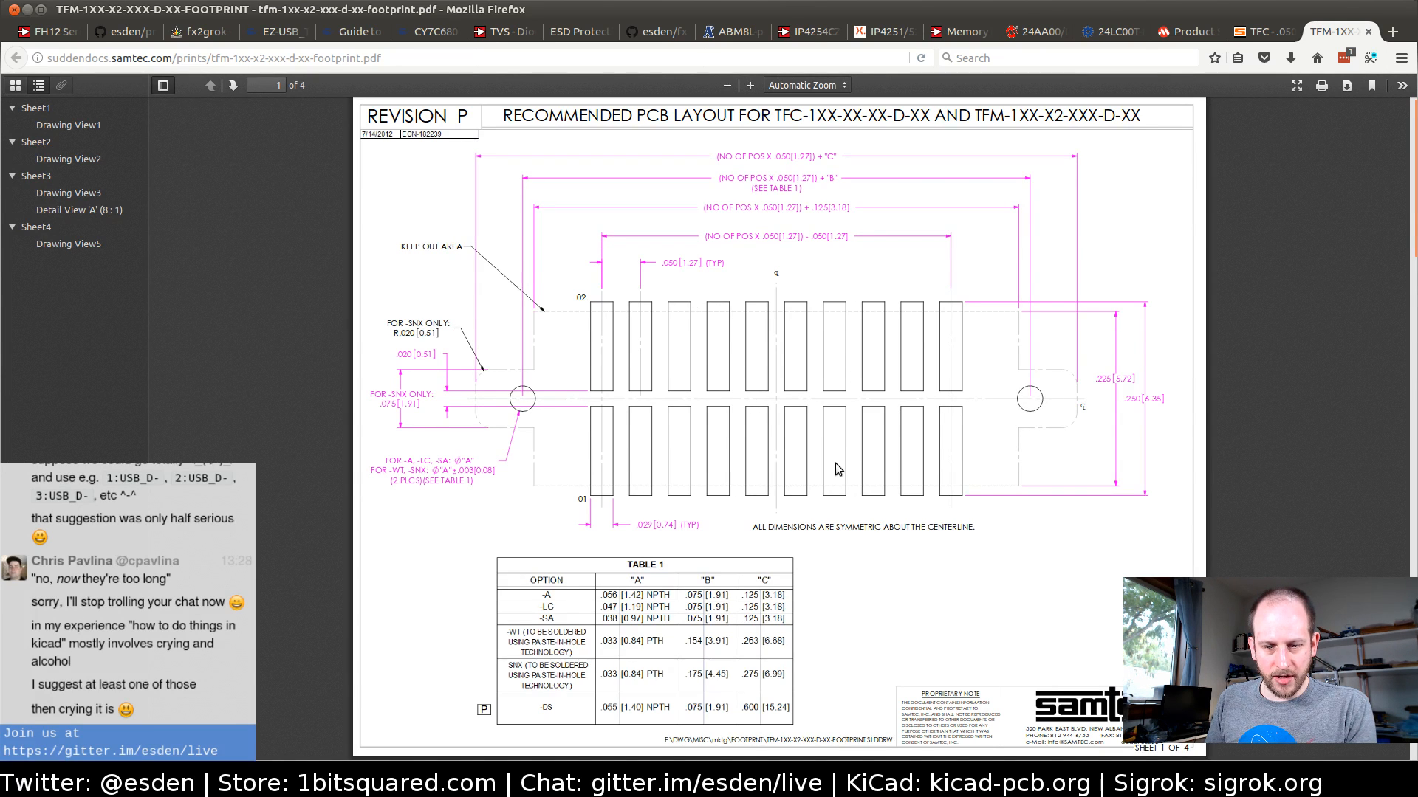
# Examine the recommended PCB layout, Table 1 and the stencil layout in the TFC footprint drawing
pyautogui.scroll(-2, 768, 436)
pyautogui.scroll(-10, 768, 434)
pyautogui.scroll(6, 768, 428)
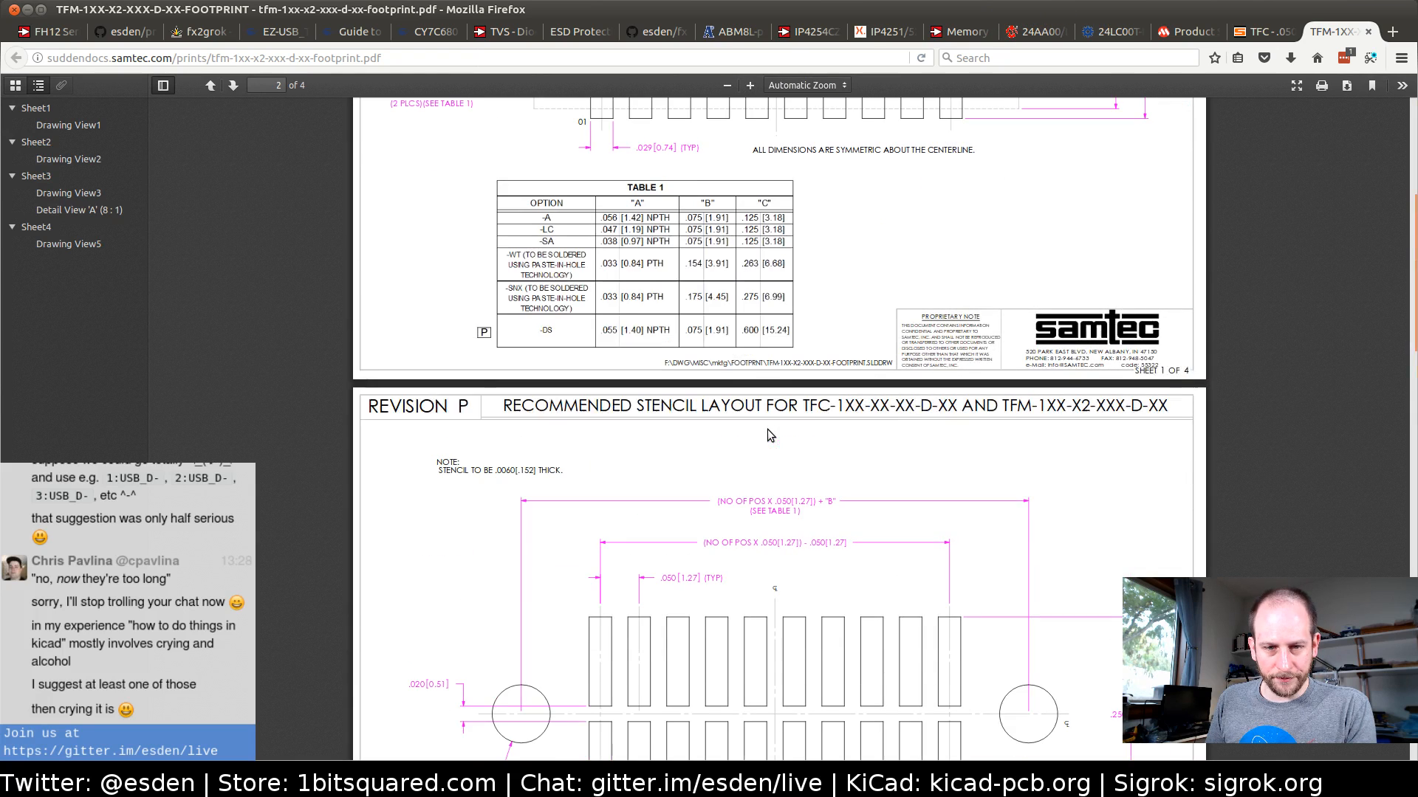
pyautogui.scroll(-1, 767, 428)
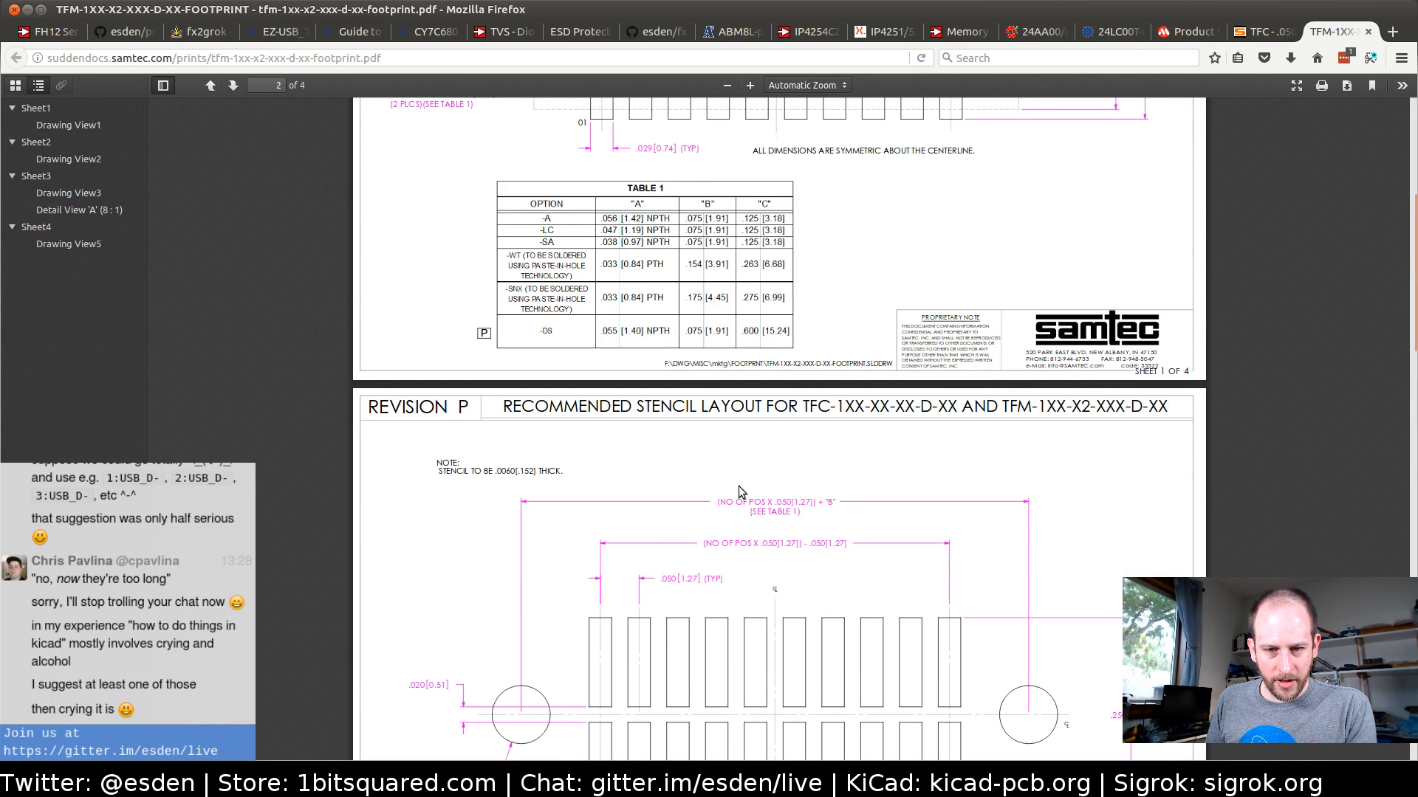
pyautogui.scroll(-1, 738, 485)
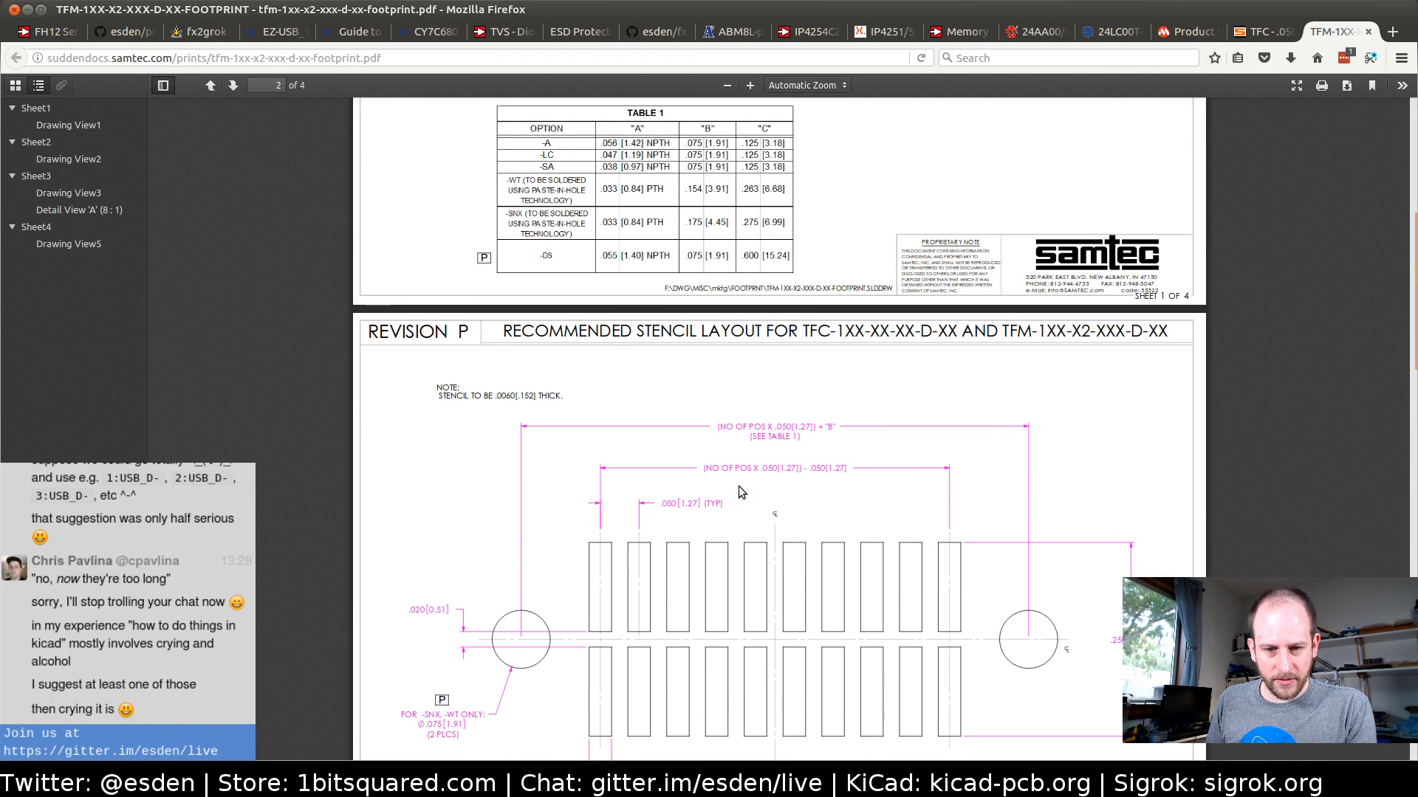
pyautogui.scroll(6, 738, 486)
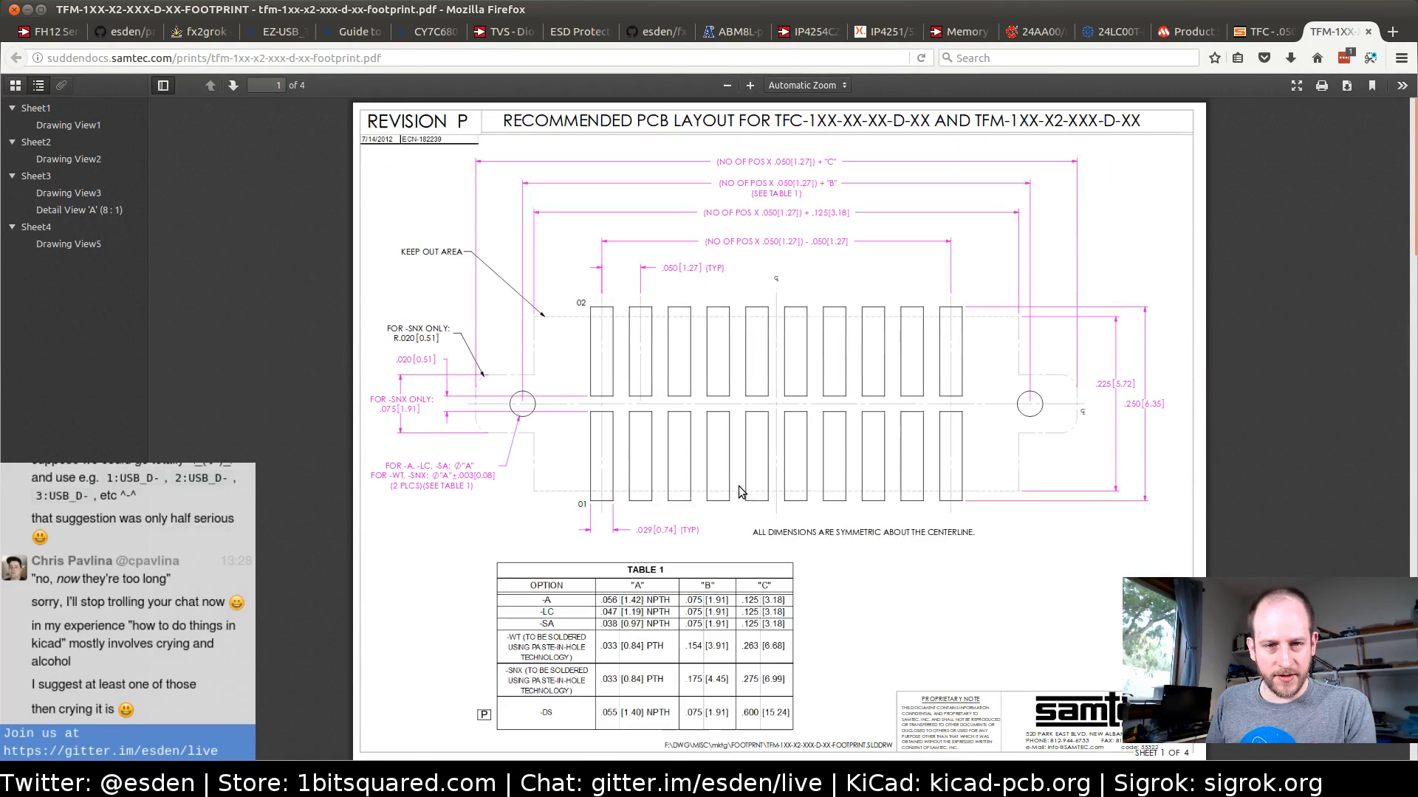
# Switch to the KiCad schematic and draw short wire stubs outward from pins 9 and 10 of J1
pyautogui.hotkey('alt', 'Tab')
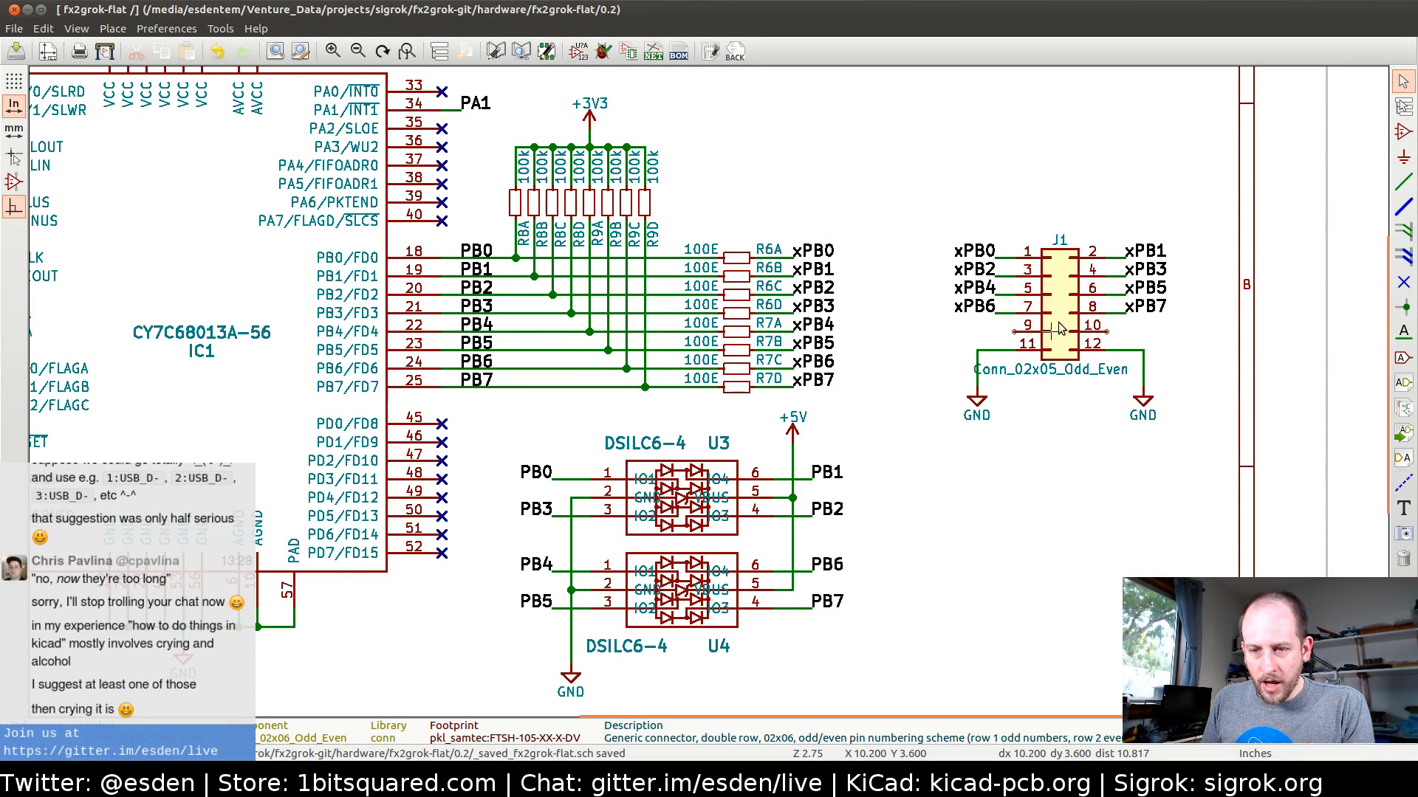
pyautogui.click(1403, 181)
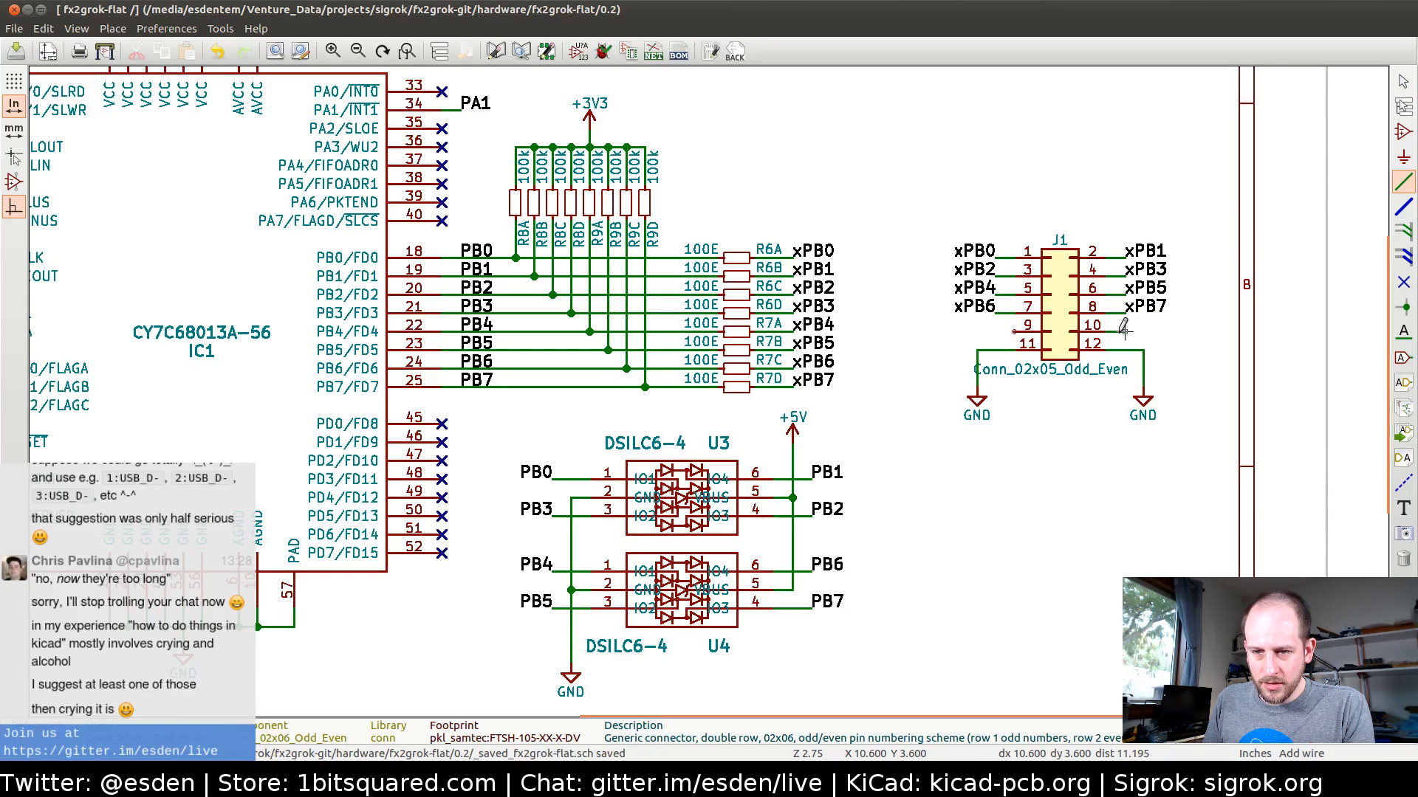
pyautogui.click(1014, 331)
pyautogui.doubleClick(996, 331)
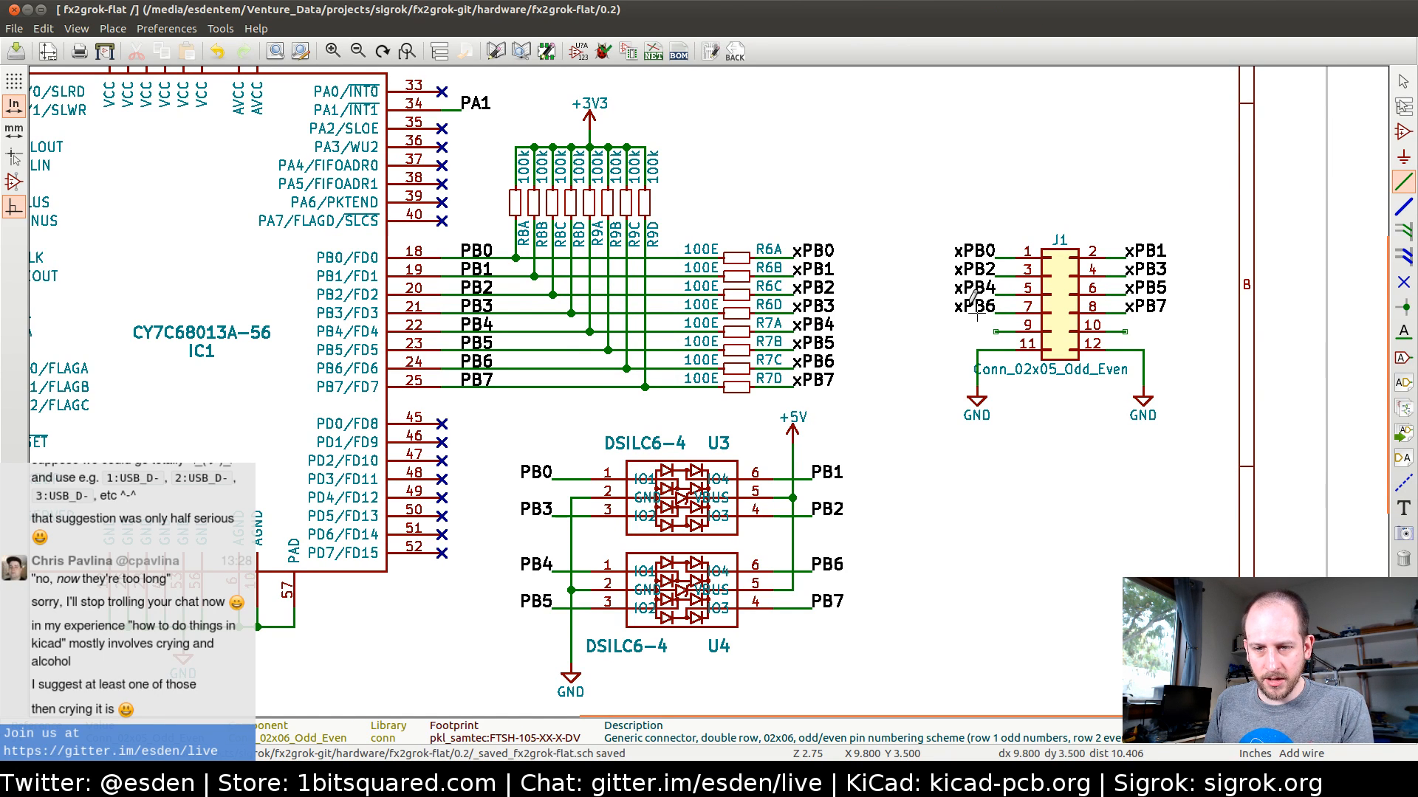
# Copy the xPB6 label onto the wire at J1 pin 9 and rename the copy xTRIG
pyautogui.press('c')
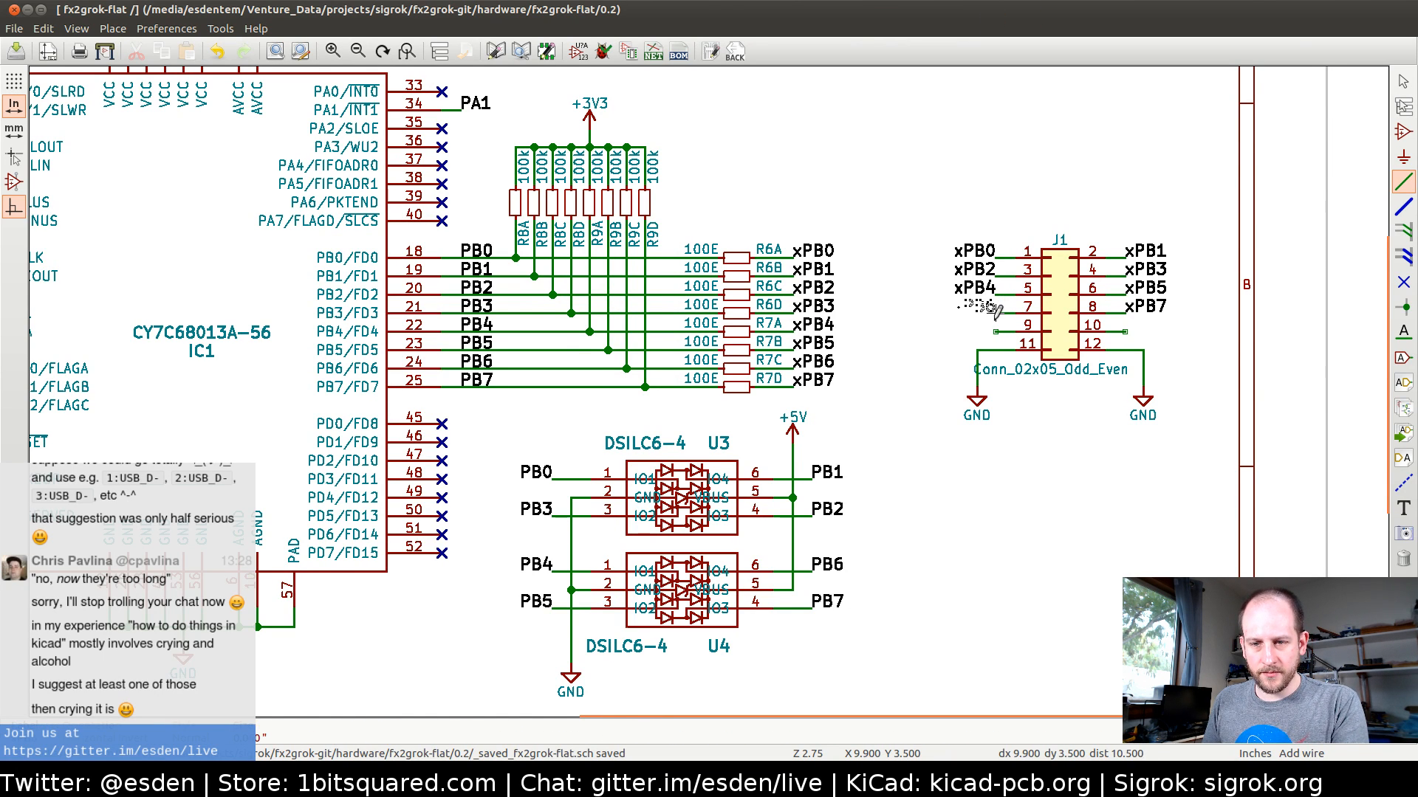
pyautogui.click(995, 332)
pyautogui.doubleClick(989, 327)
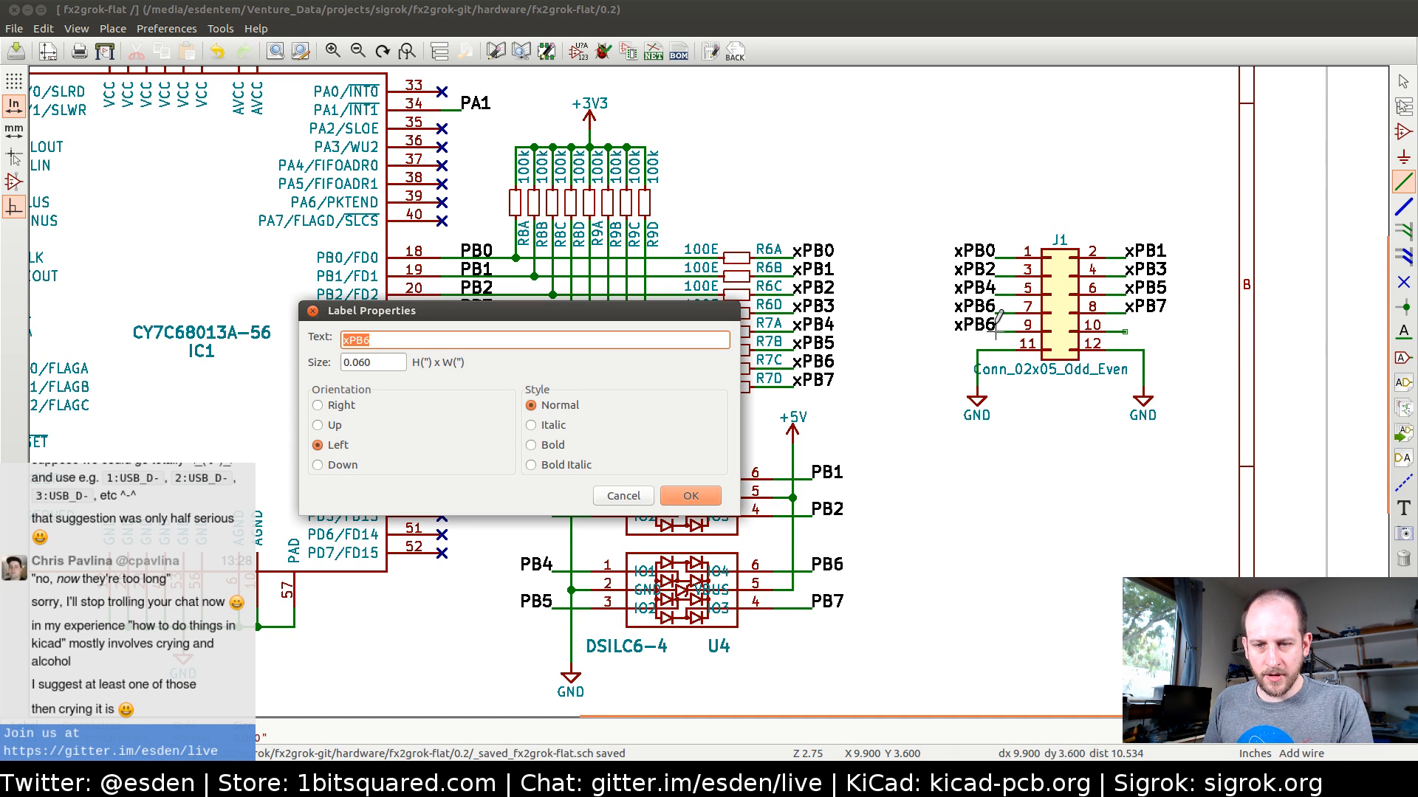
pyautogui.click(431, 330)
pyautogui.press('BackSpace')
pyautogui.press('BackSpace')
pyautogui.press('BackSpace')
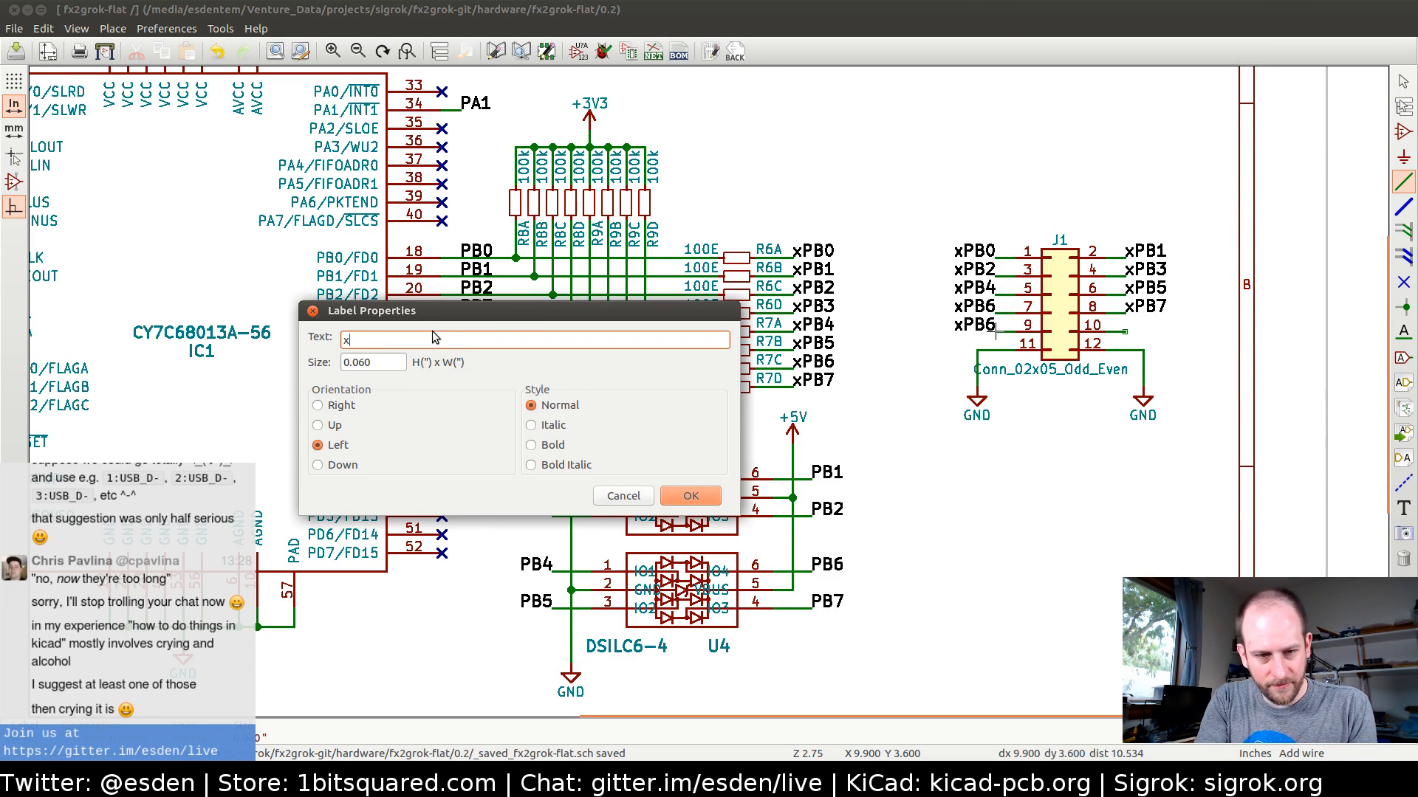
pyautogui.write('TRIG')
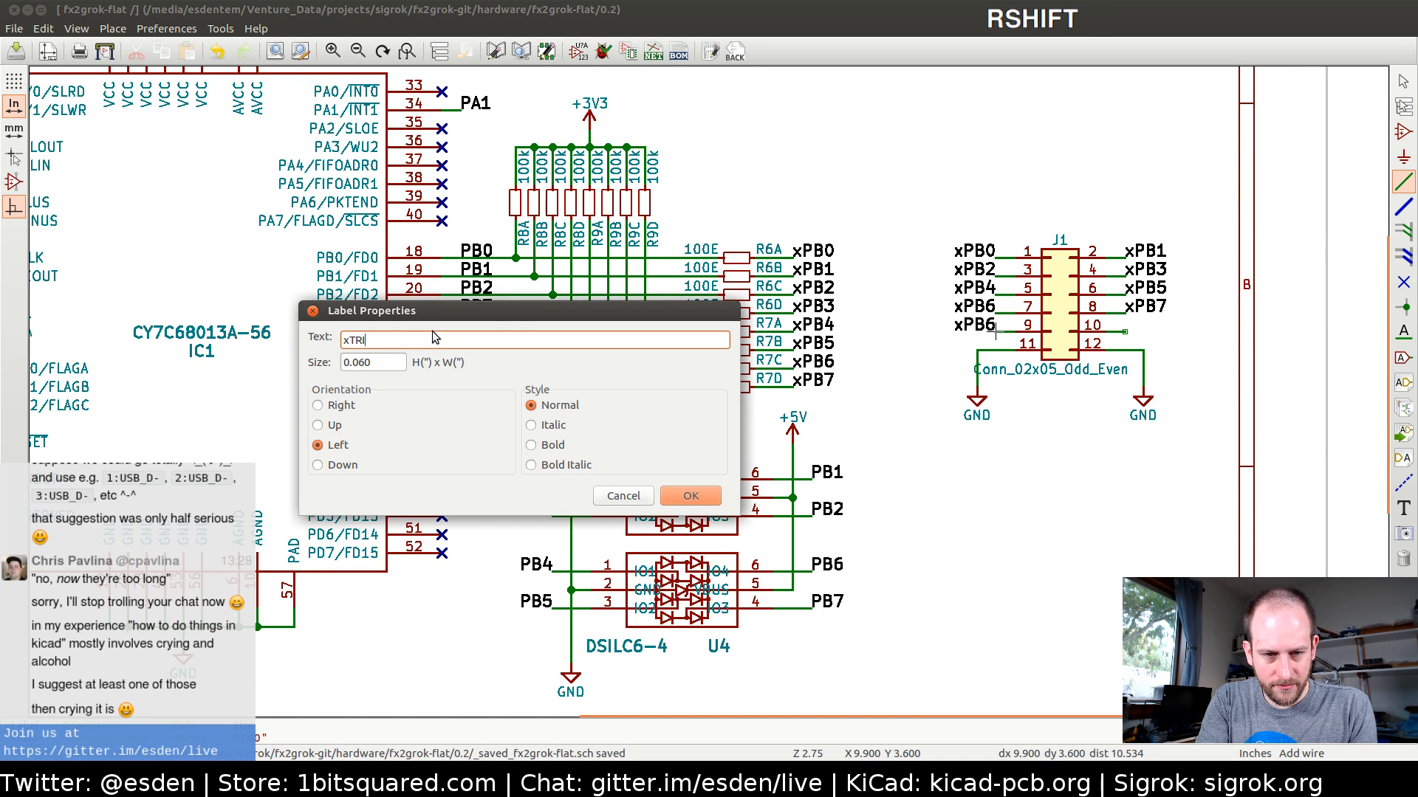
pyautogui.click(690, 496)
# Rename the TRIGGER label at IC1 pin 1 to TRIG
pyautogui.moveTo(495, 369); pyautogui.dragTo(922, 418, button='middle')
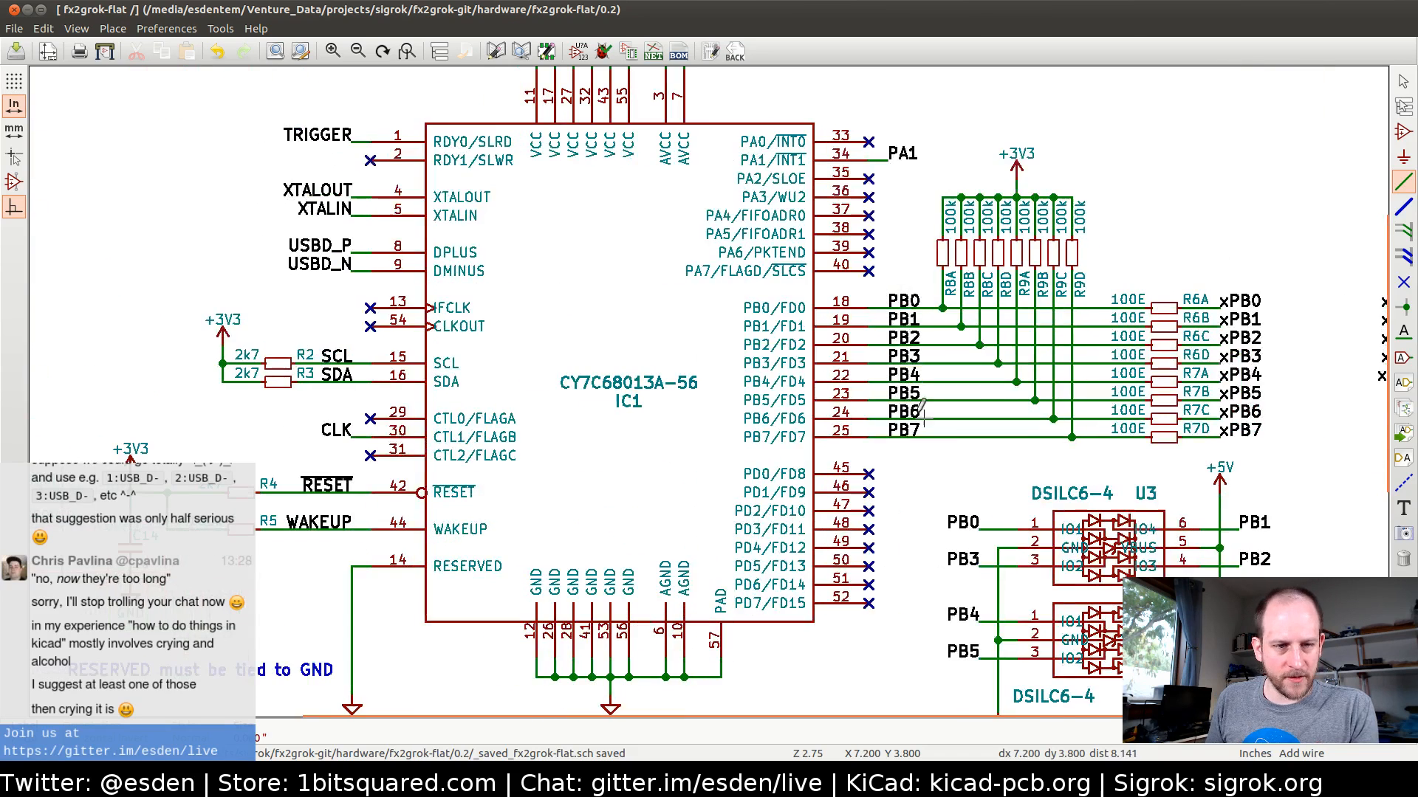
pyautogui.doubleClick(315, 139)
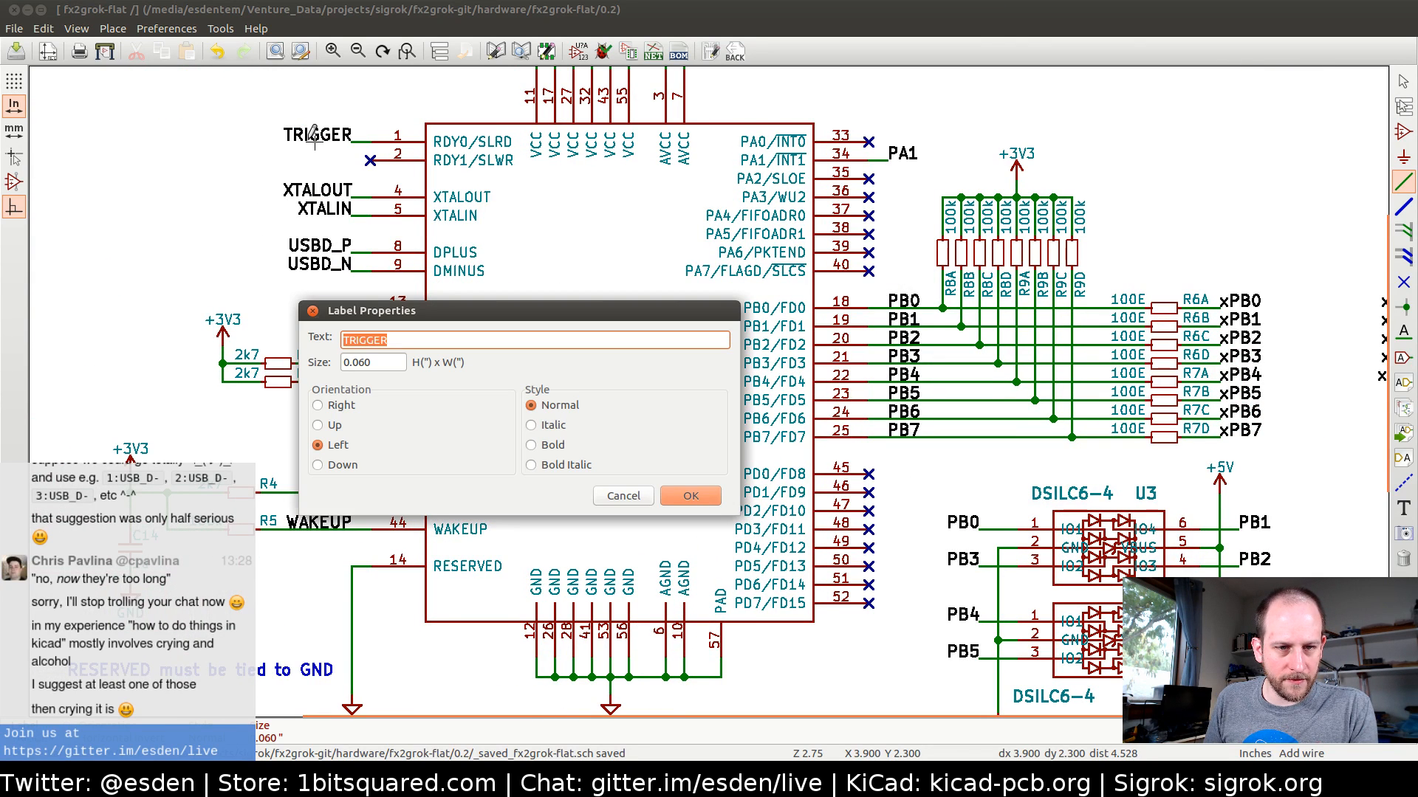
pyautogui.press('BackSpace')
pyautogui.press('BackSpace')
pyautogui.press('BackSpace')
pyautogui.press('Return')
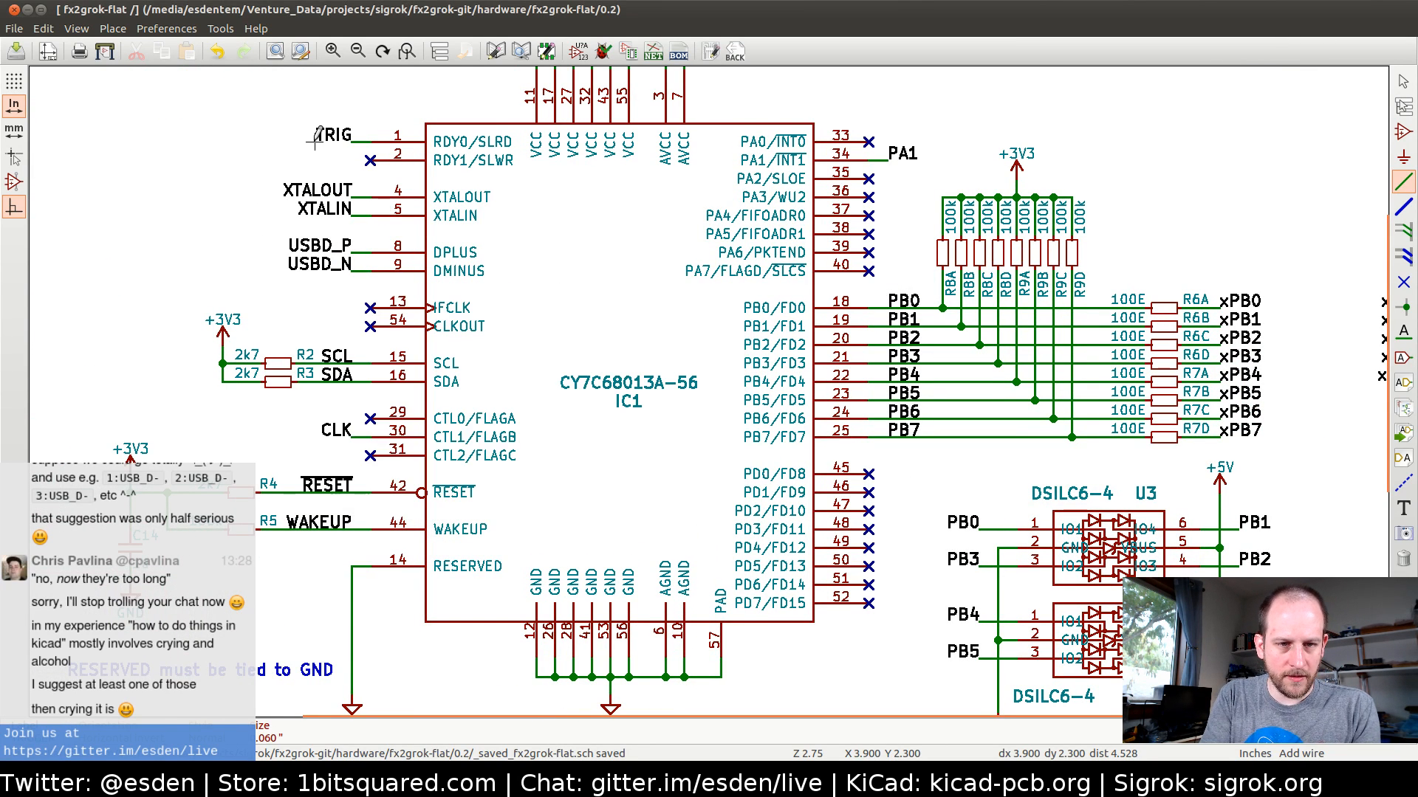
# Copy the xPB7 label onto the wire at J1 pin 10 and rename the copy xCLK
pyautogui.moveTo(849, 434); pyautogui.dragTo(264, 426, button='middle')
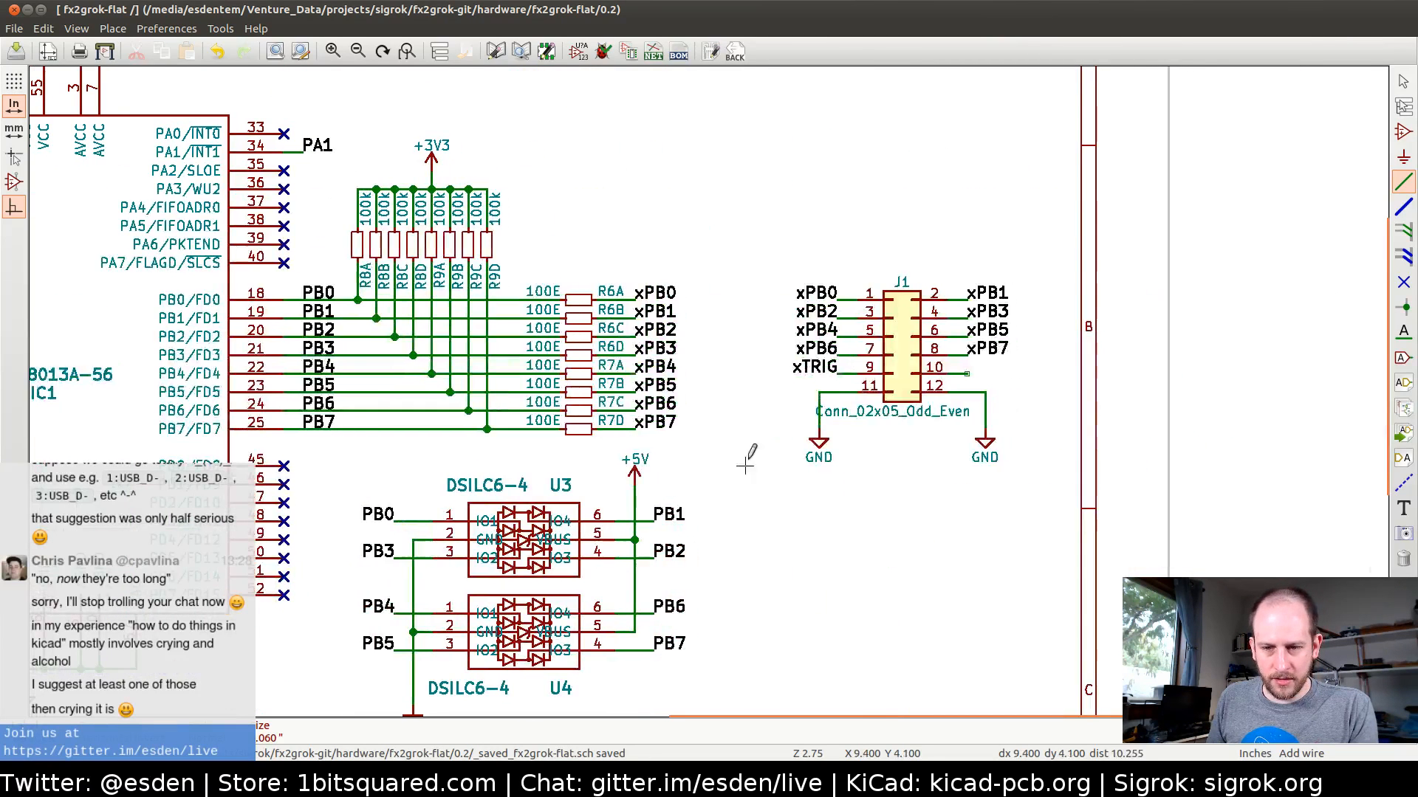
pyautogui.press('c')
pyautogui.click(967, 373)
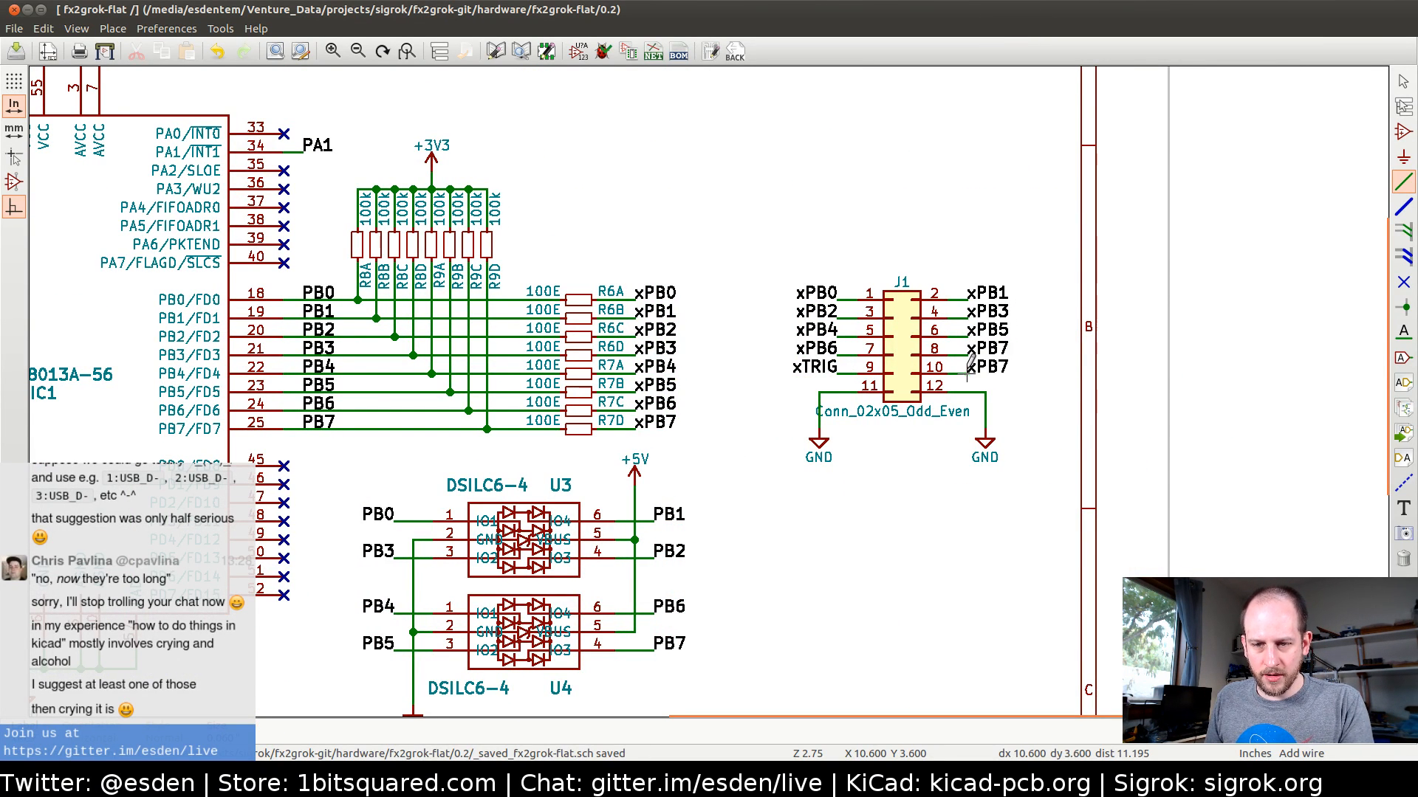
pyautogui.press('e')
pyautogui.press('End')
pyautogui.press('BackSpace')
pyautogui.press('BackSpace')
pyautogui.press('BackSpace')
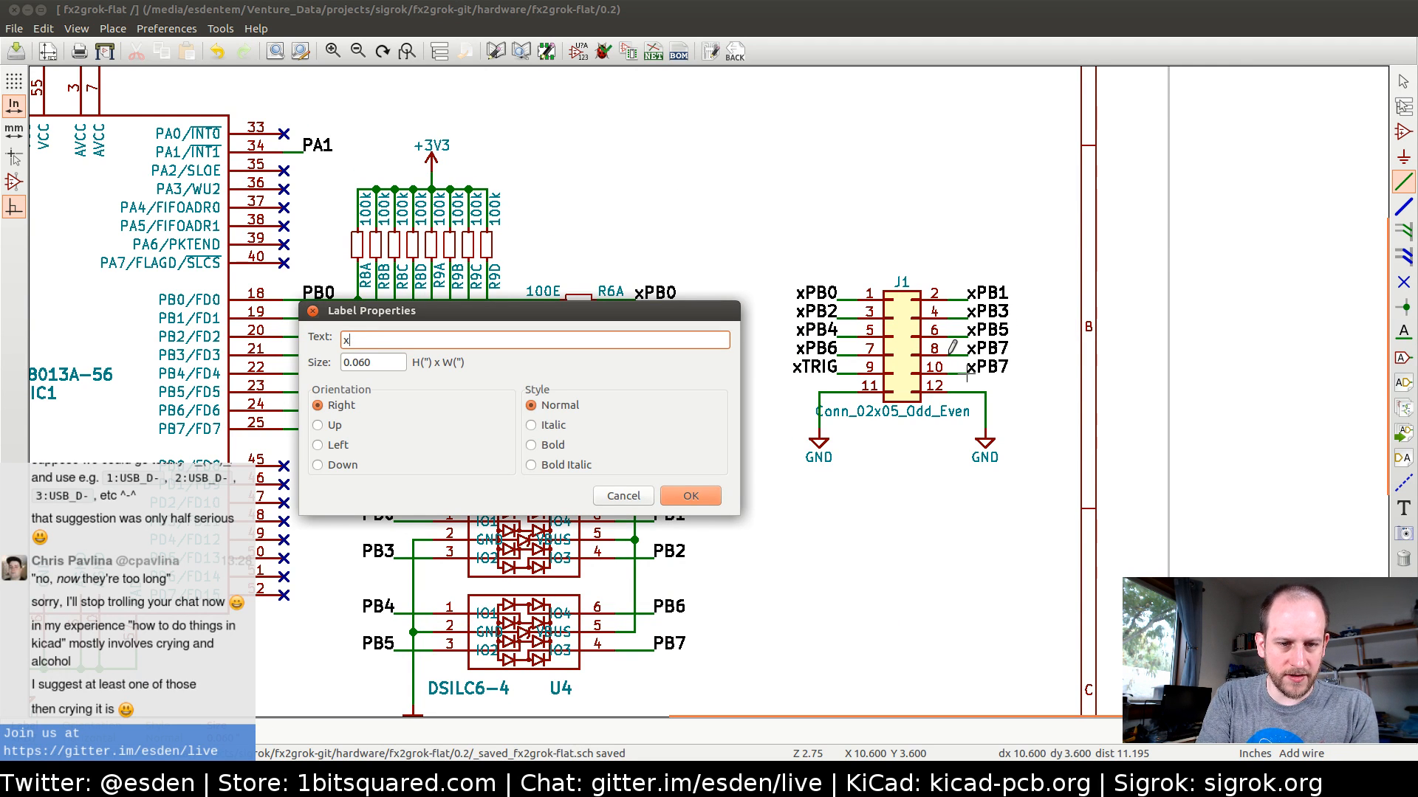
pyautogui.write('CLK')
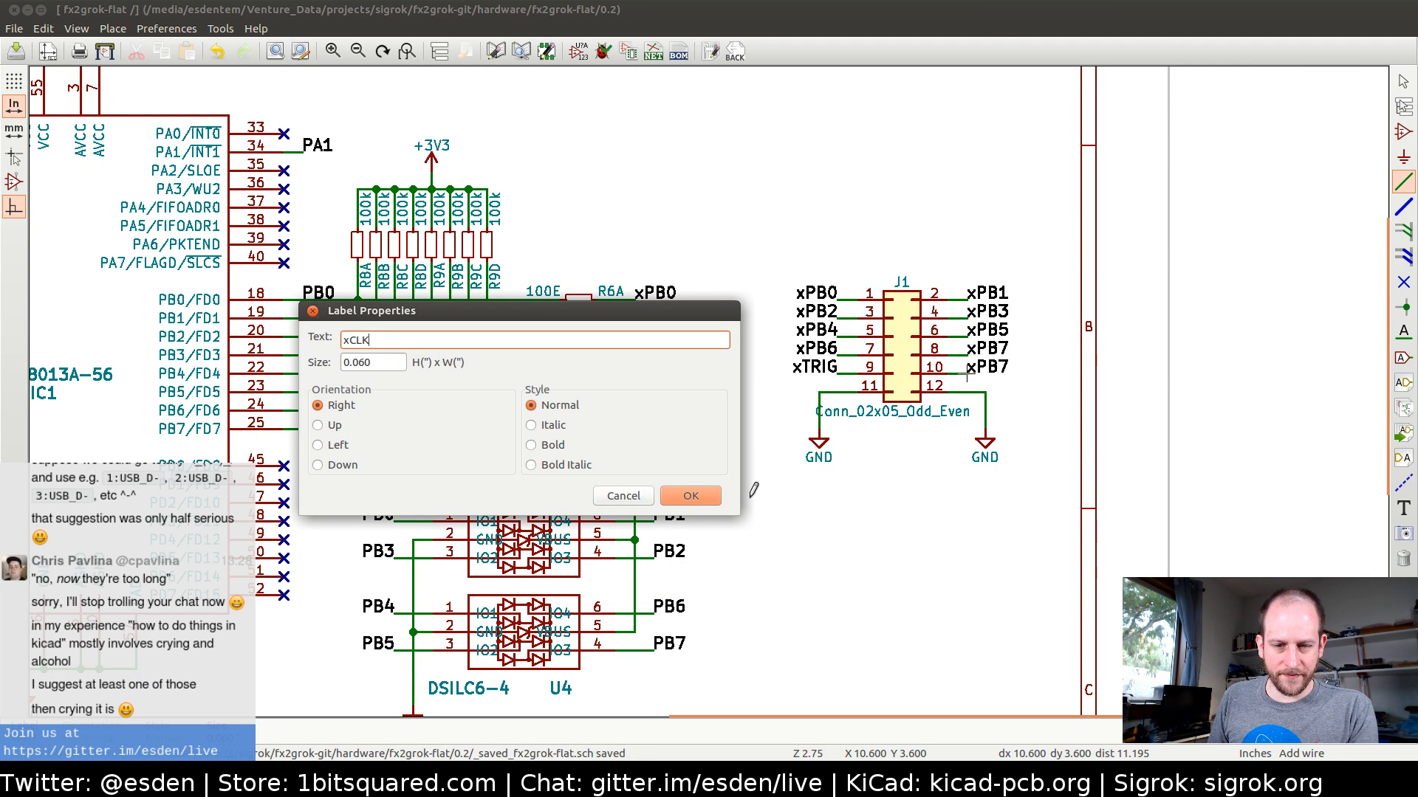
pyautogui.click(679, 500)
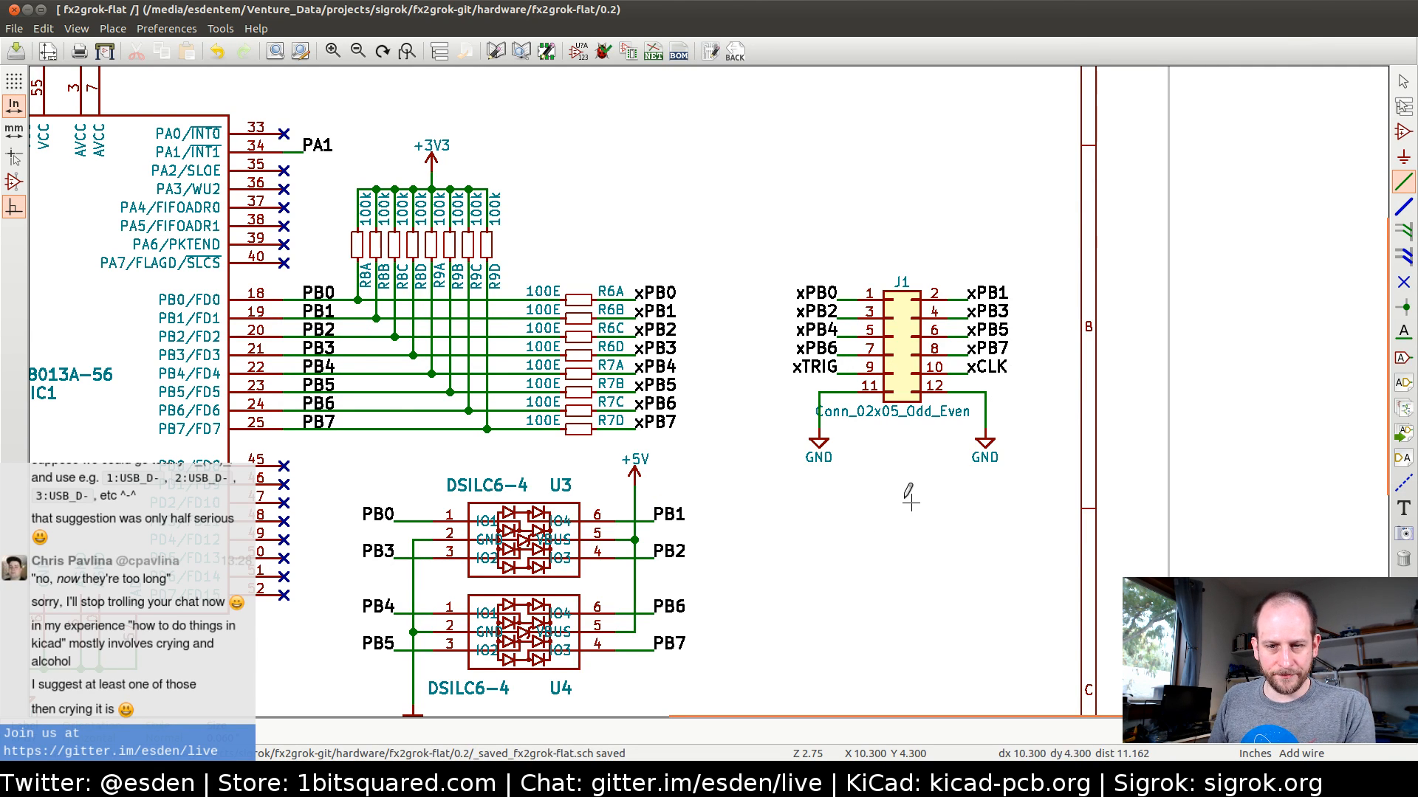
# Save the fx2grok-flat schematic
pyautogui.moveTo(591, 470); pyautogui.dragTo(542, 433, button='middle')
pyautogui.moveTo(735, 426); pyautogui.dragTo(607, 425, button='middle')
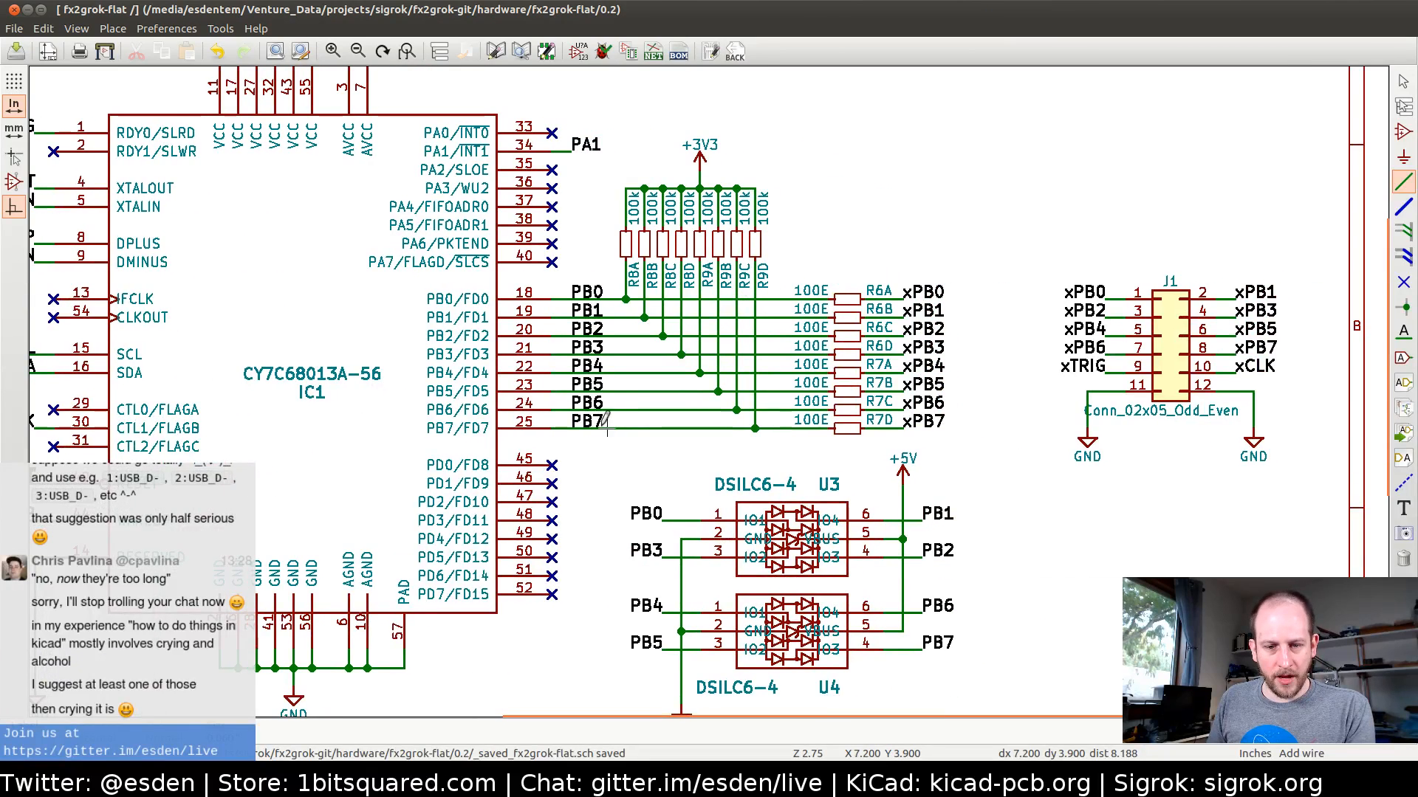
pyautogui.hotkey('ctrl', 's')
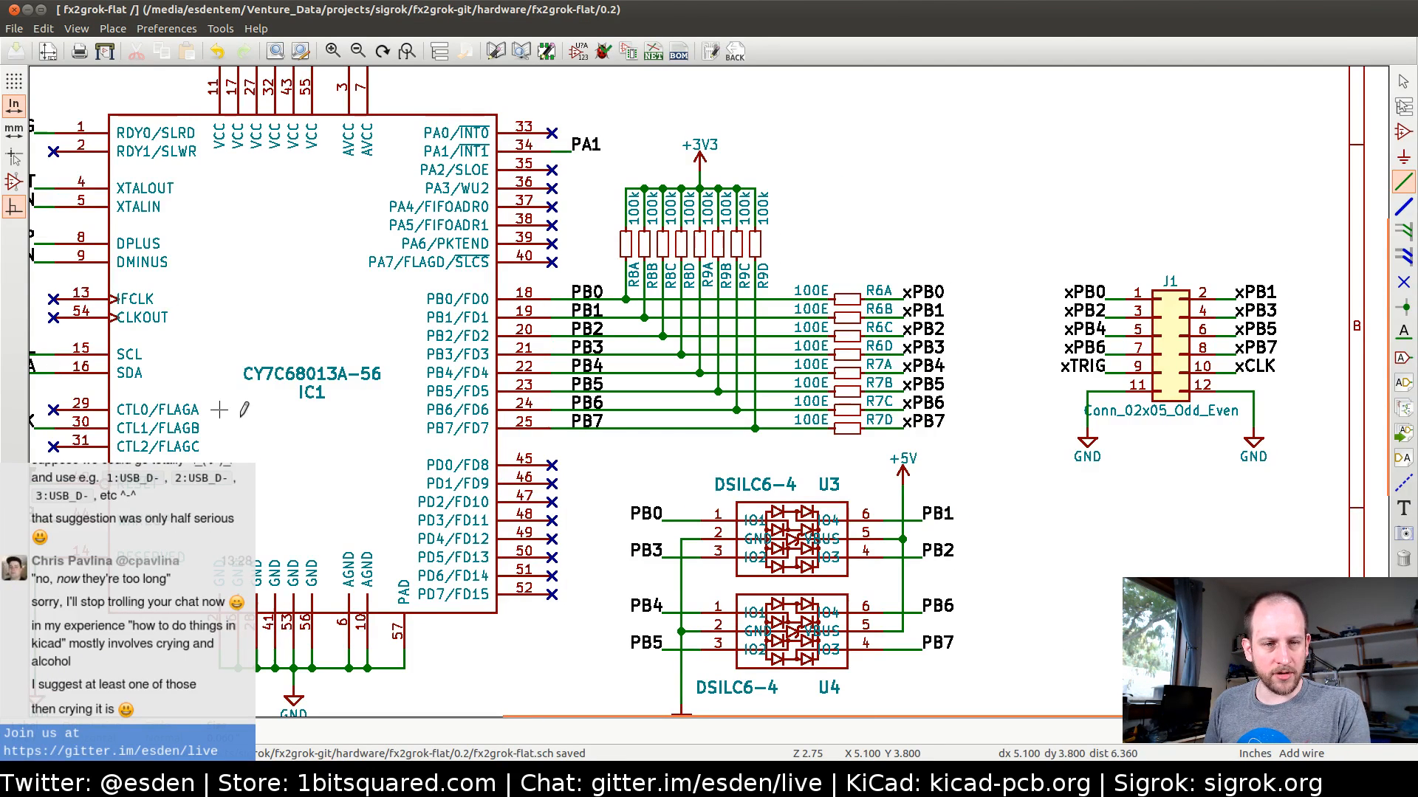
# Look over the whole schematic, checking IC1's TRIG and CLK nets, the PB0–PB7 resistor networks and J1
pyautogui.middleClick(234, 382)
pyautogui.moveTo(232, 384); pyautogui.dragTo(455, 467, button='middle')
pyautogui.scroll(2, 456, 465)
pyautogui.scroll(-2, 708, 362)
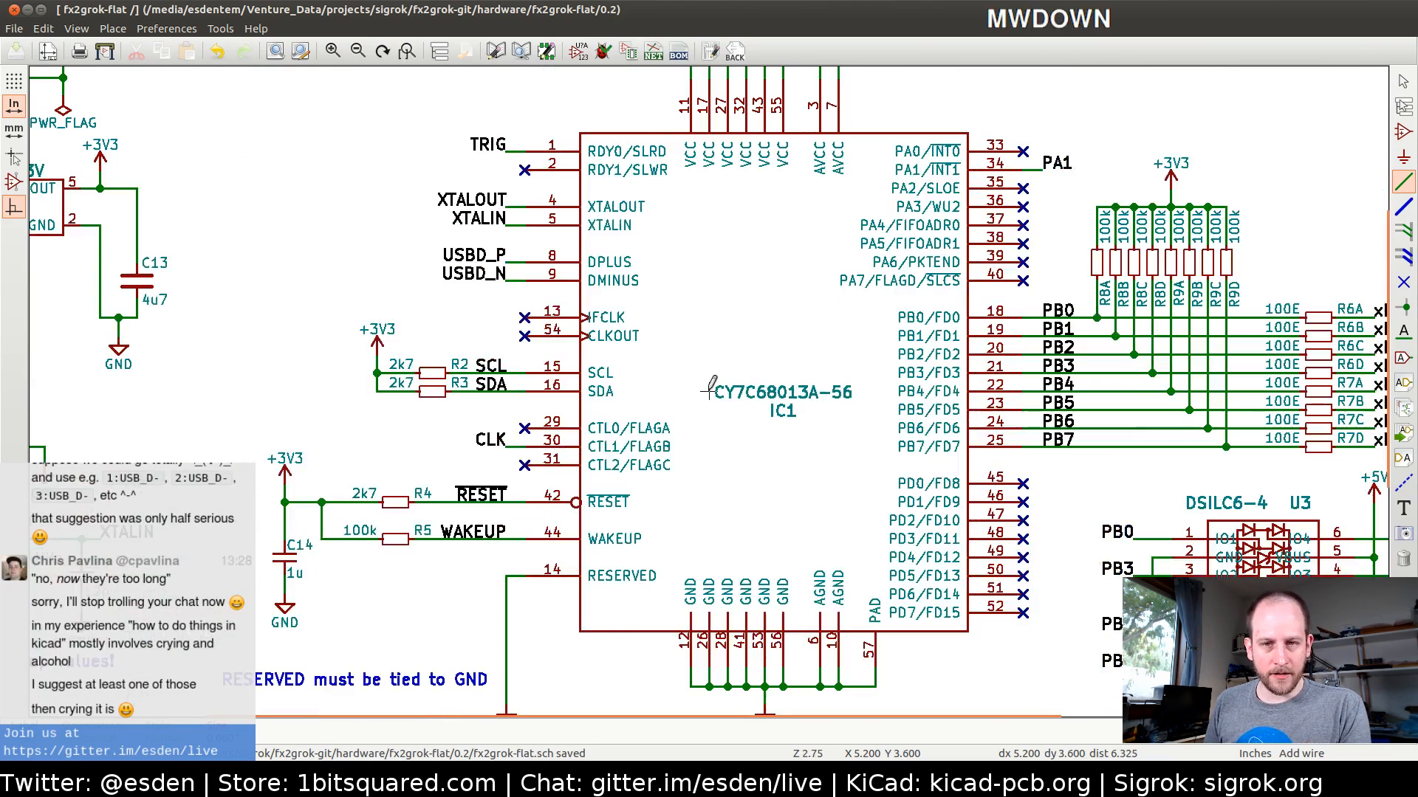
pyautogui.scroll(-4, 819, 371)
pyautogui.middleClick(708, 388)
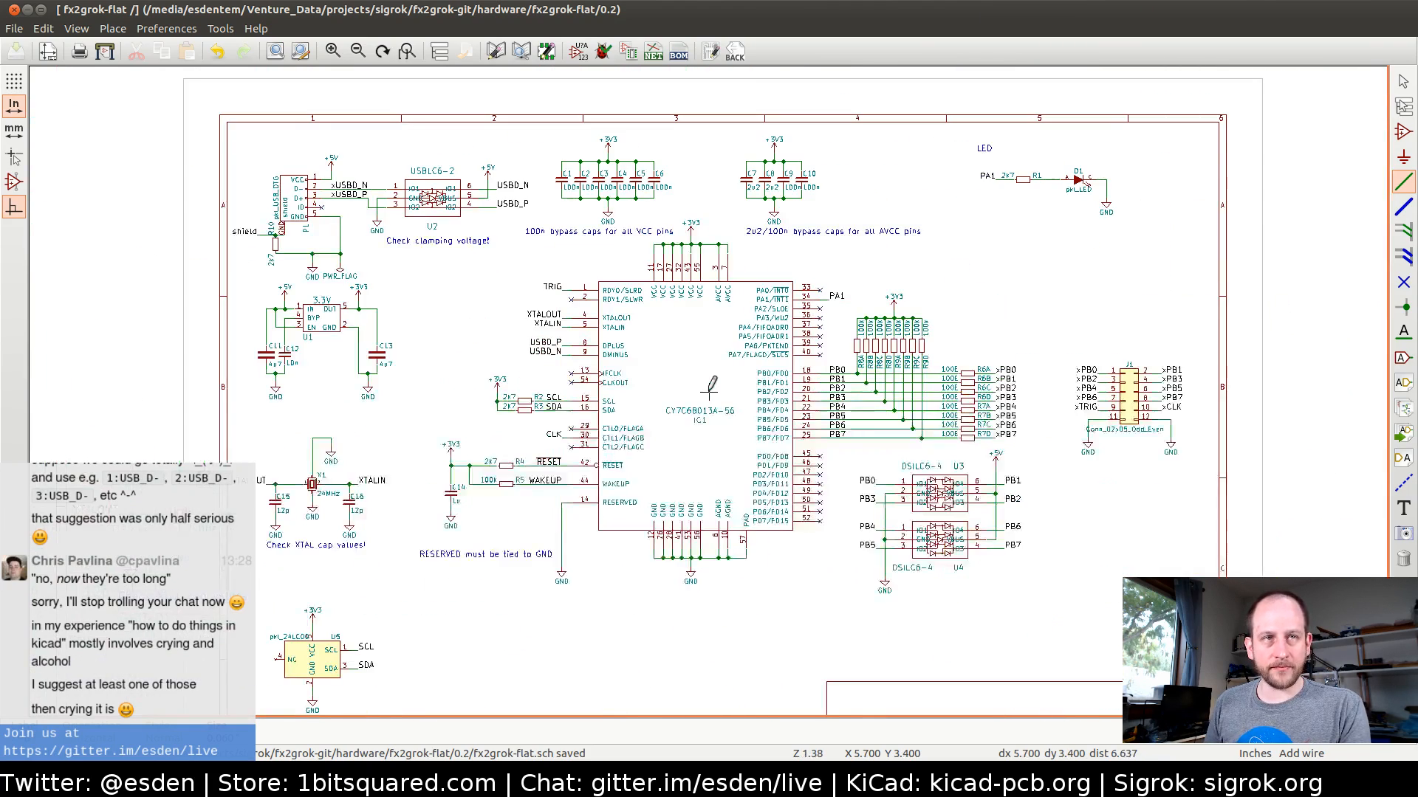
pyautogui.moveTo(746, 389); pyautogui.dragTo(568, 380, button='middle')
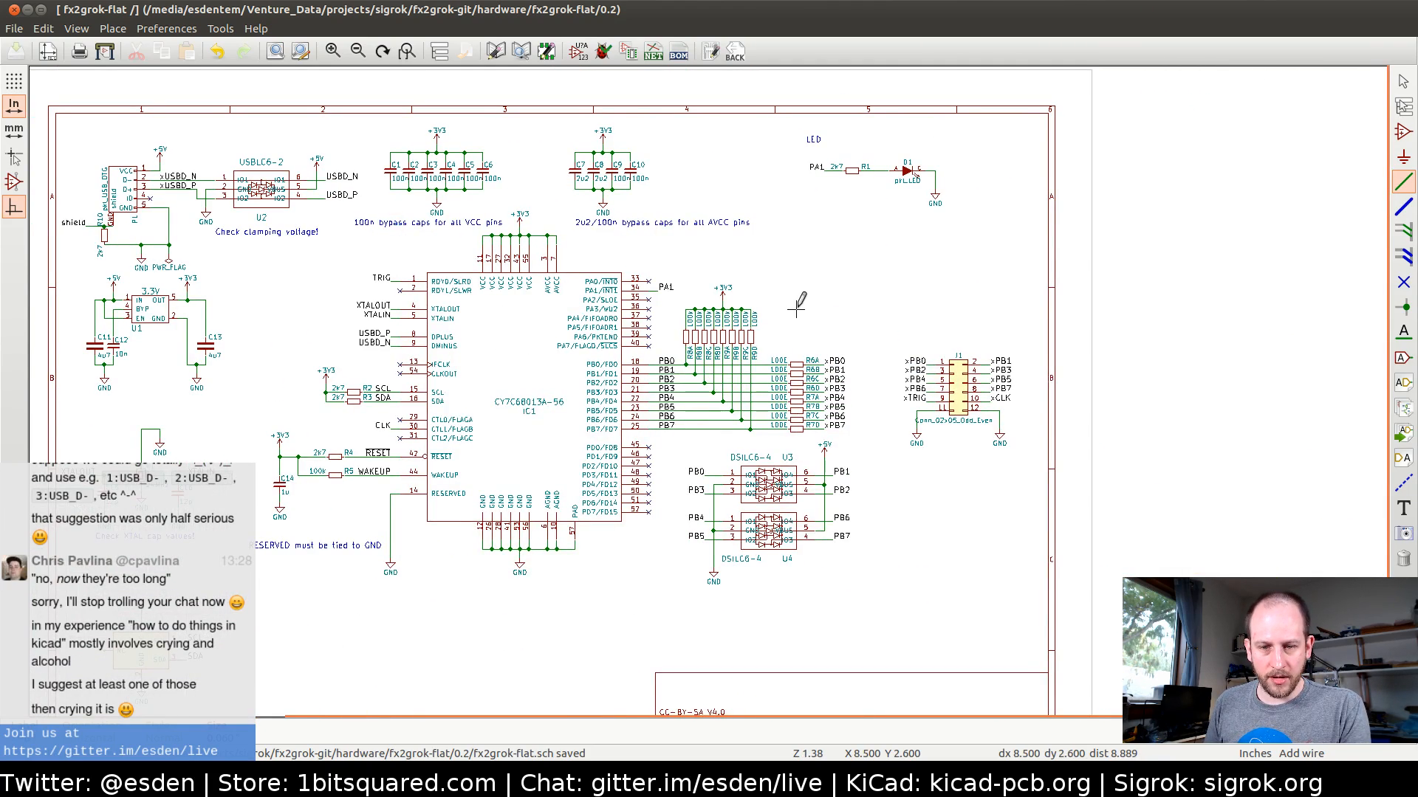
pyautogui.scroll(2, 713, 340)
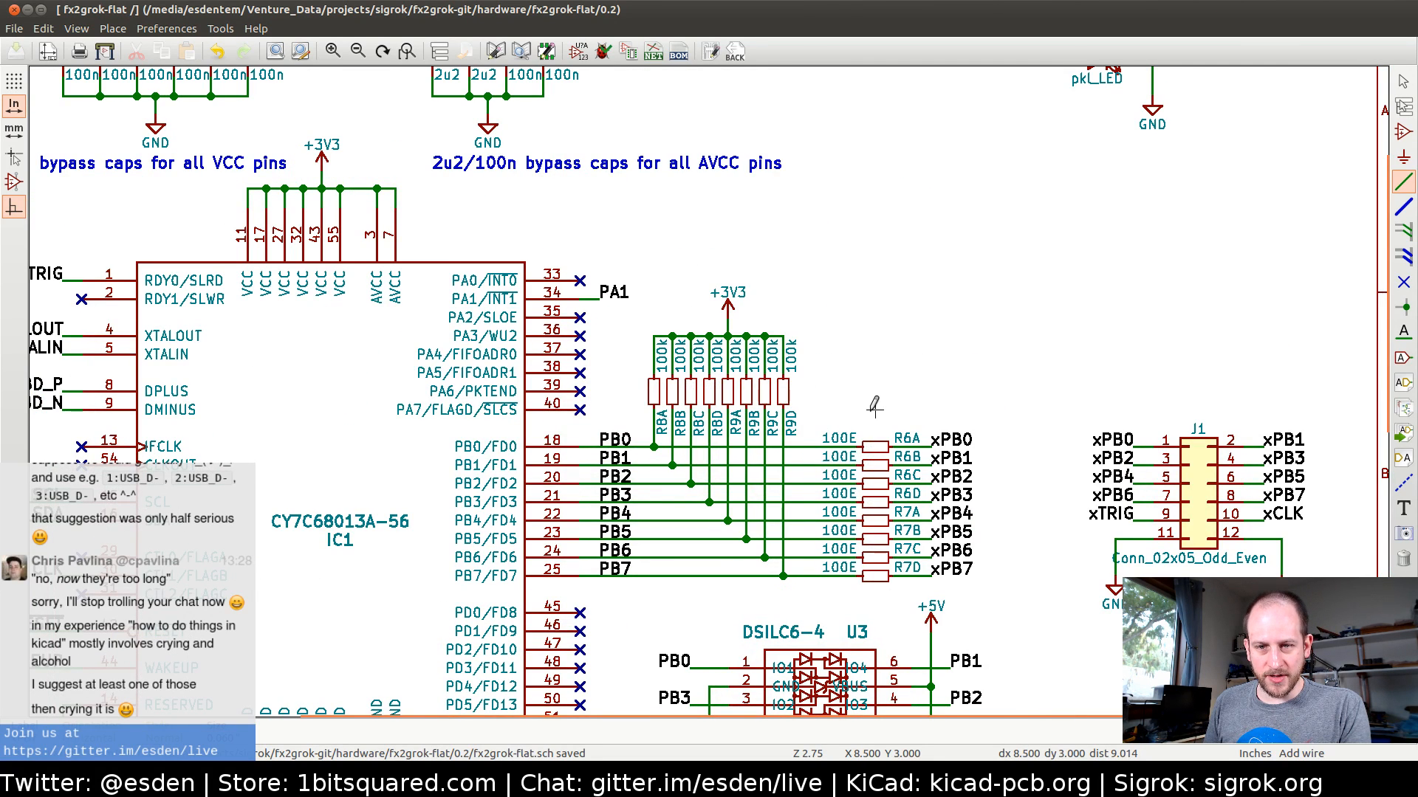
# Switch to Firefox and consult the pinning information in the Nexperia IP4251/52/53/54-TTL filter datasheet
pyautogui.hotkey('alt', 'Tab')
pyautogui.press('Tab')
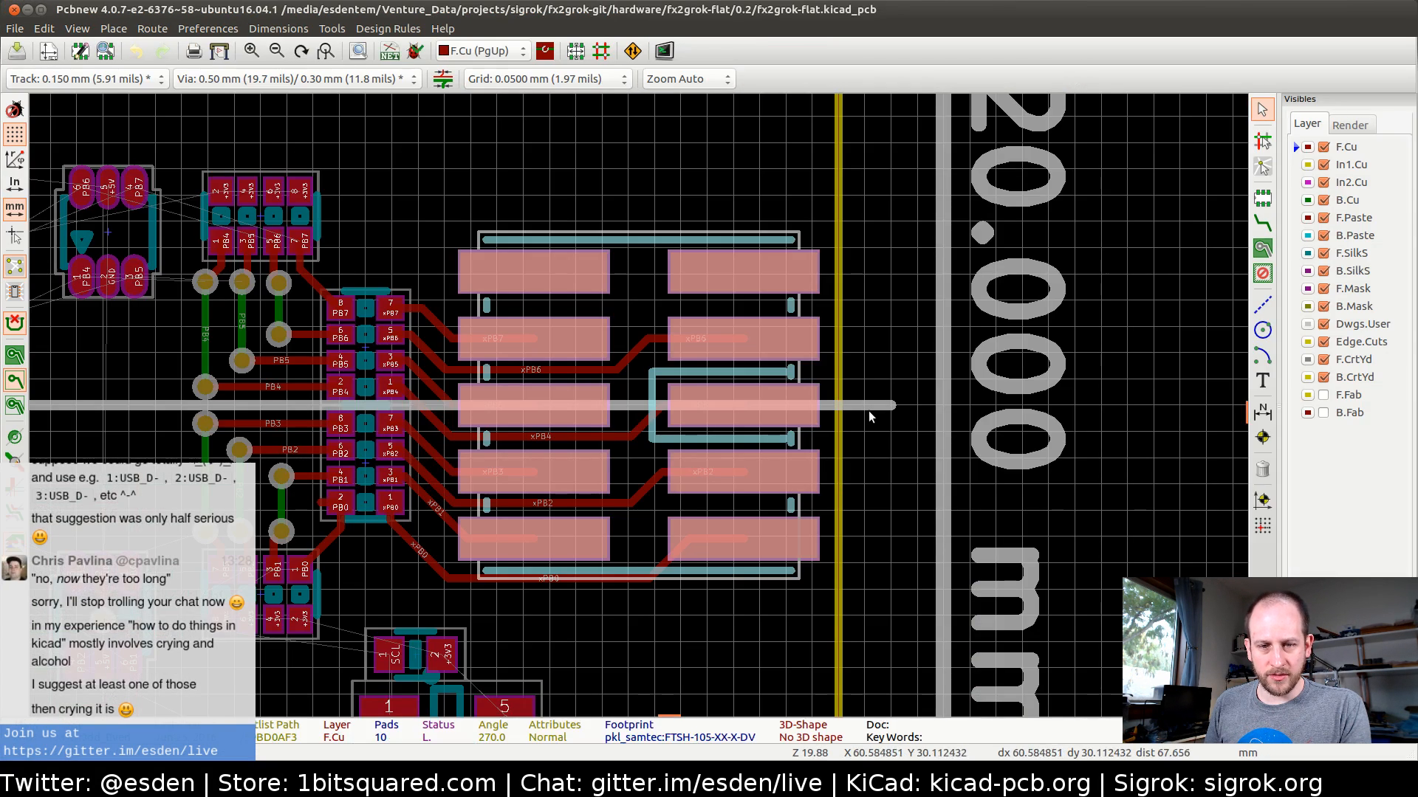
pyautogui.hotkey('alt', 'Tab')
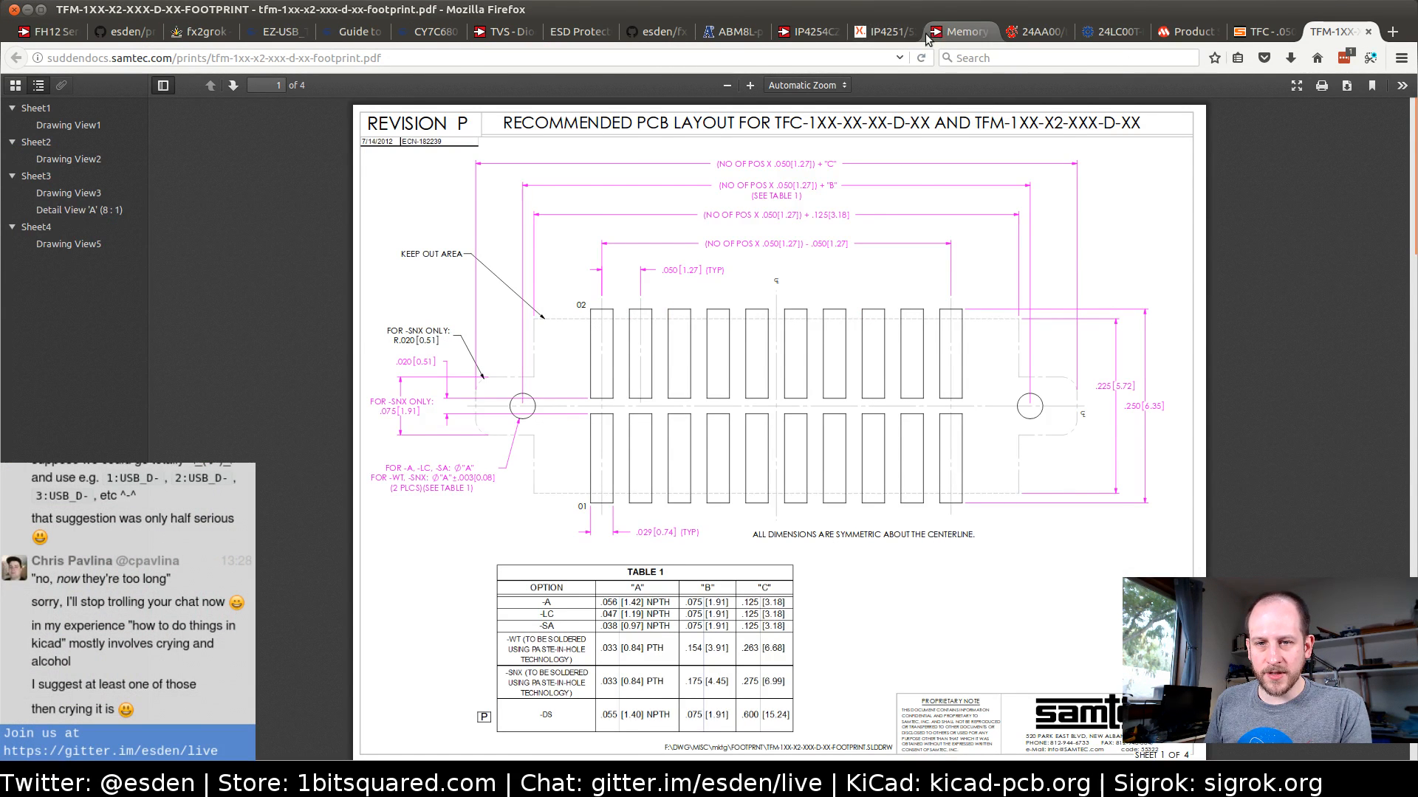
pyautogui.click(893, 37)
pyautogui.scroll(-10, 796, 396)
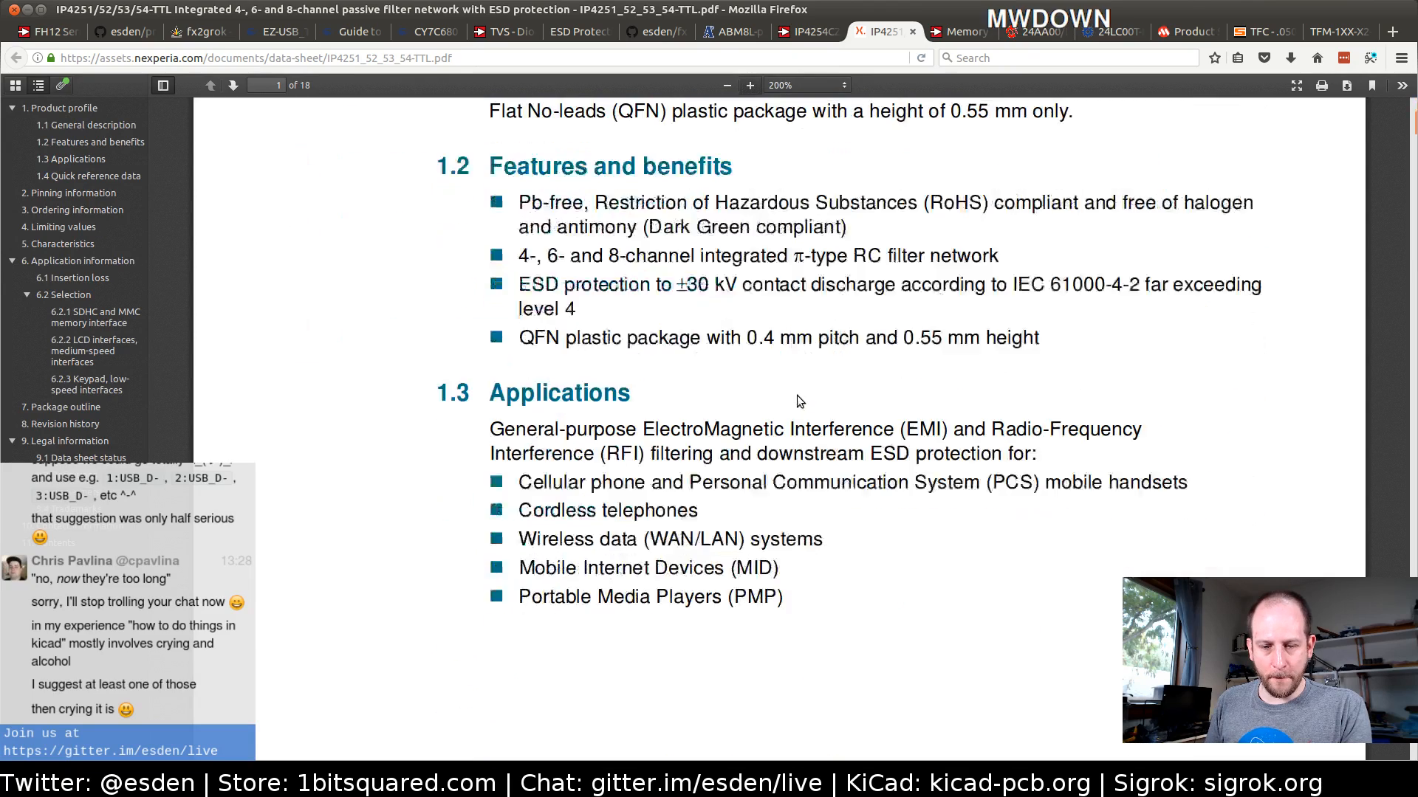
pyautogui.scroll(-10, 798, 399)
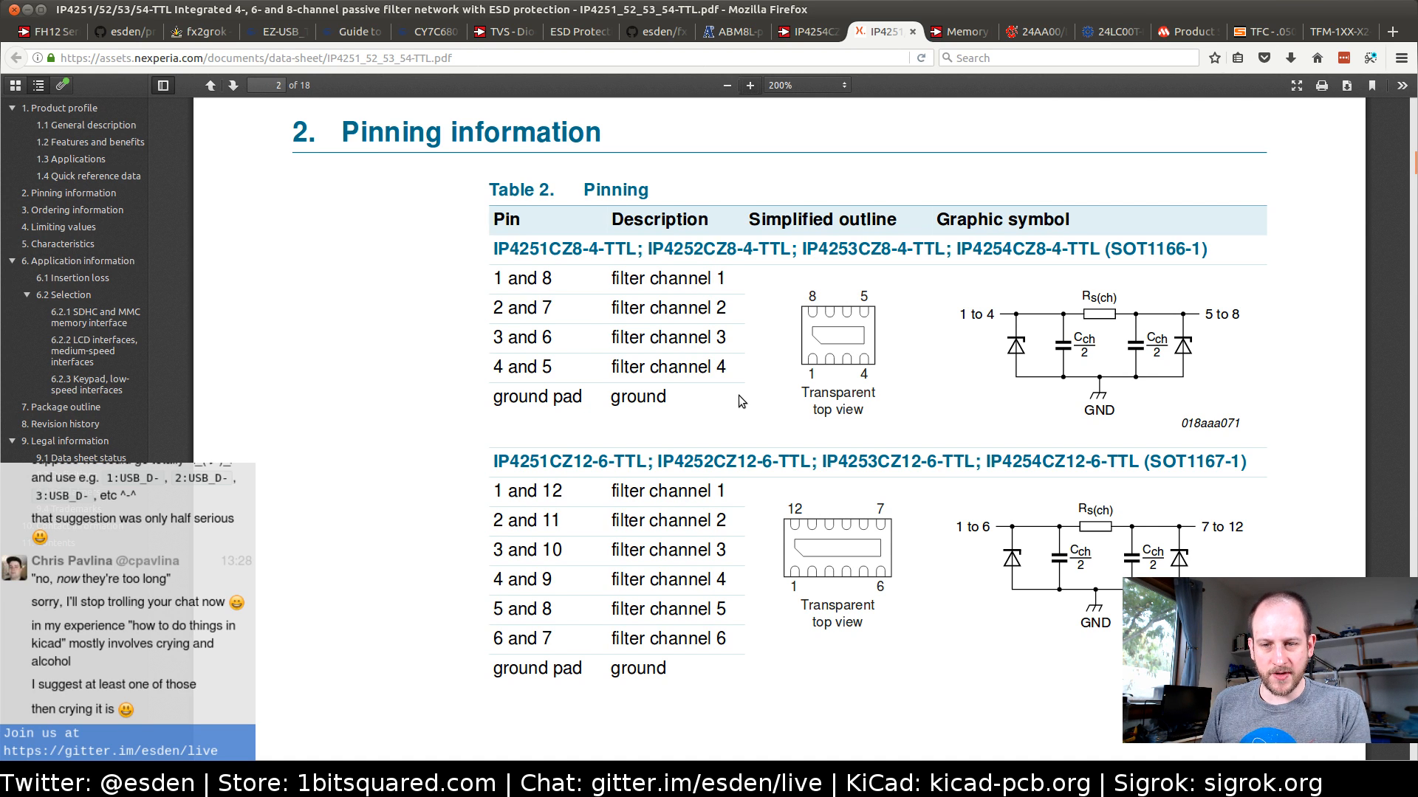
# Return to the fx2grok-flat schematic, open the Part Library Editor and start creating a new component
pyautogui.hotkey('alt', 'Tab')
pyautogui.hotkey('alt', 'Tab')
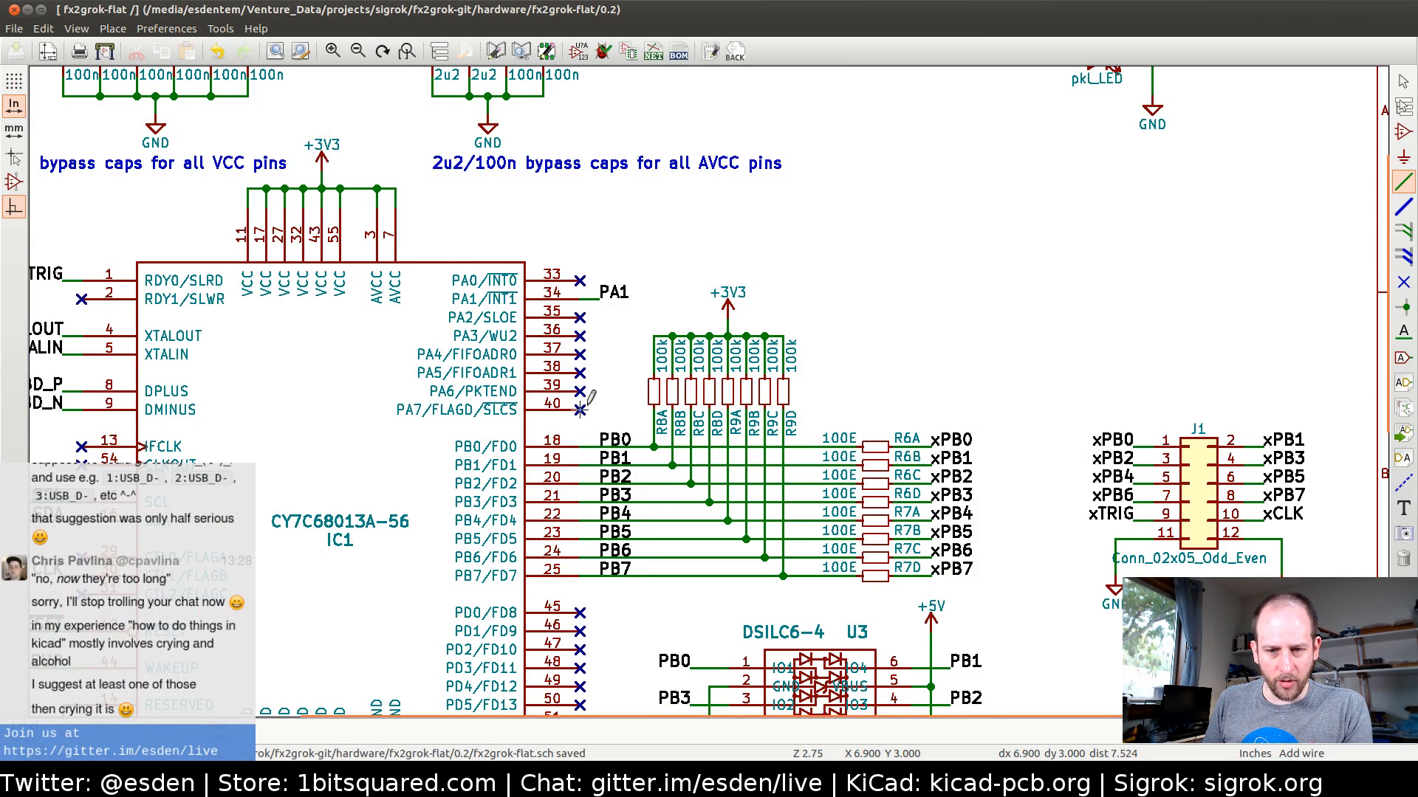
pyautogui.scroll(-3, 651, 381)
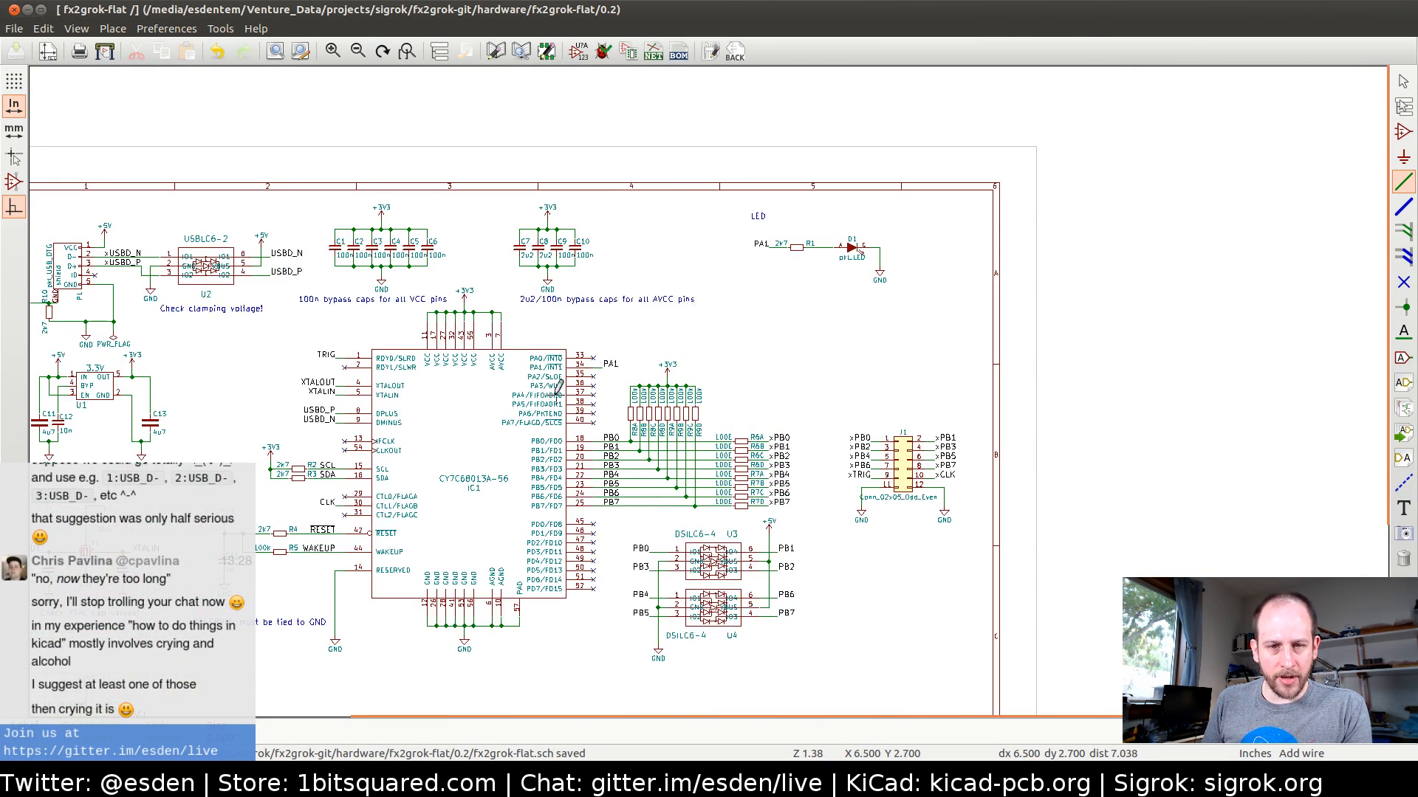
pyautogui.click(495, 51)
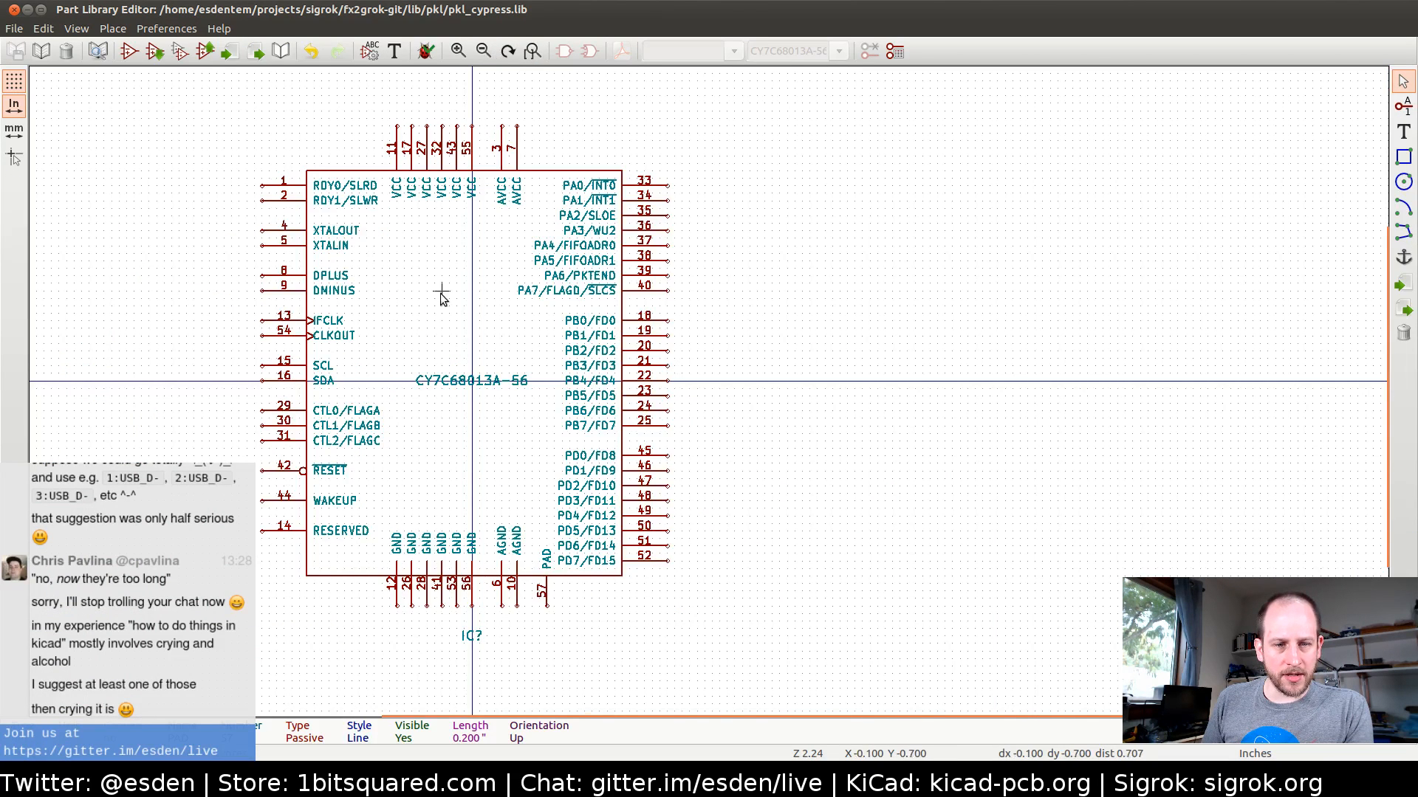
pyautogui.click(128, 51)
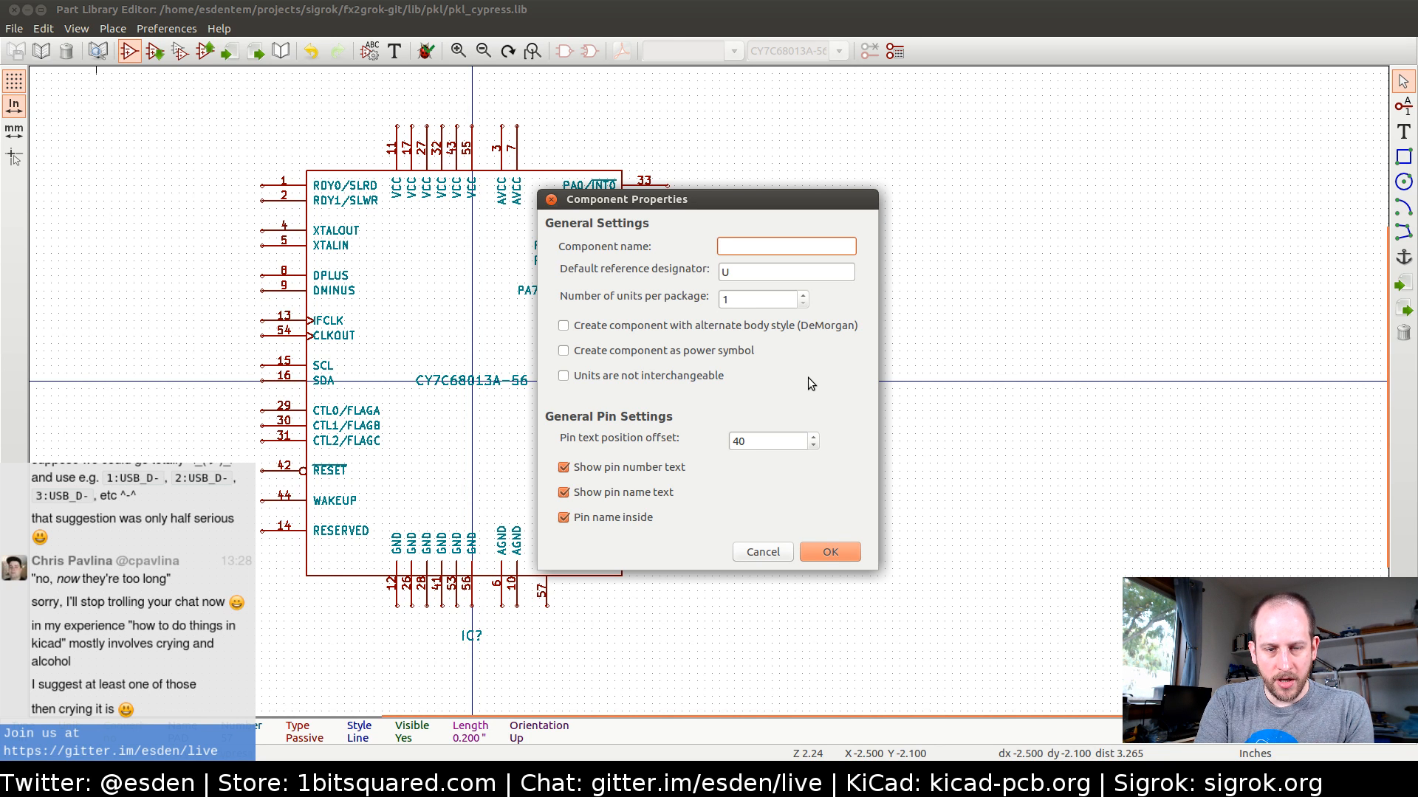
# Switch to Firefox and examine the manufacturer part number and product attributes on Digi-Key's IP4254CZ8-4-TTL page
pyautogui.hotkey('alt', 'Tab')
pyautogui.hotkey('alt', 'Tab')
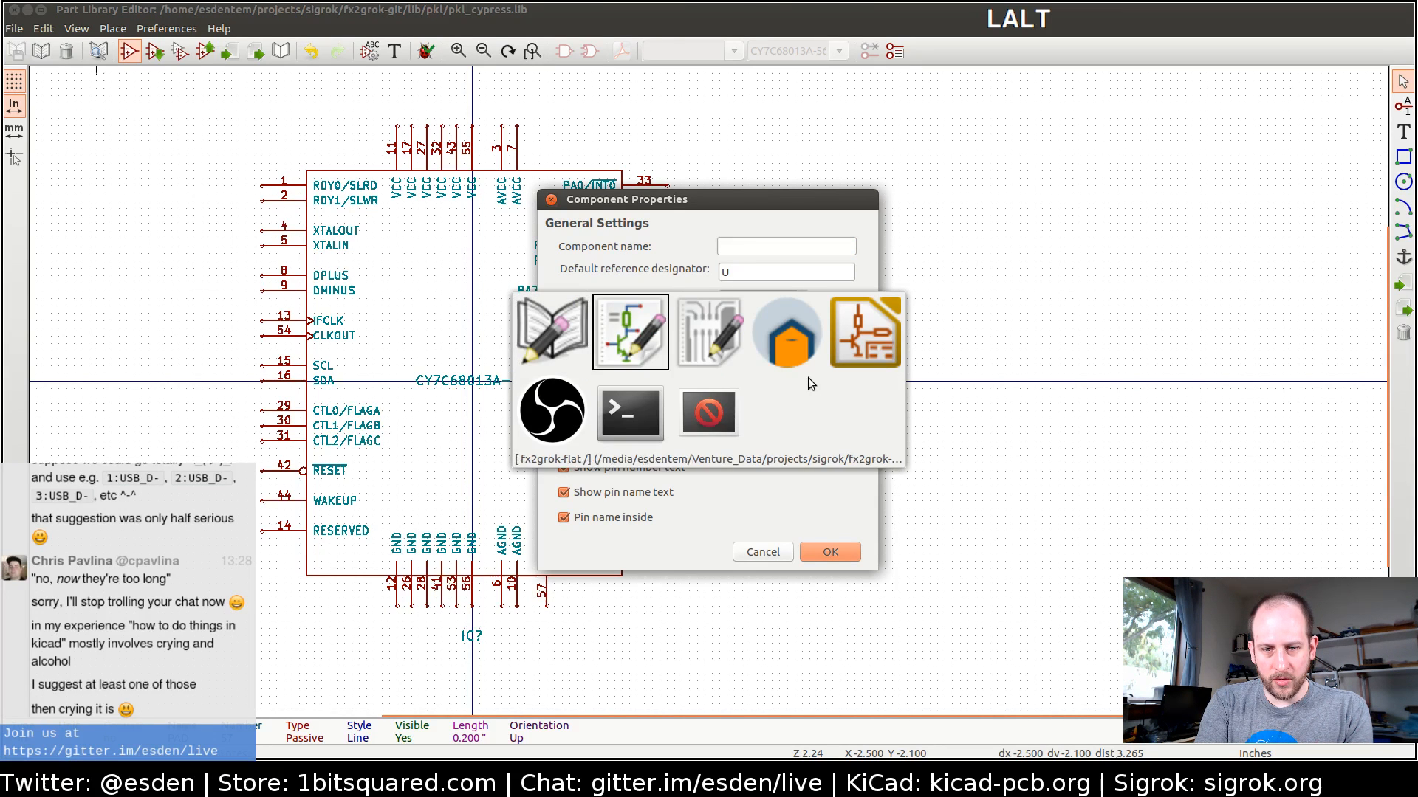
pyautogui.hotkey('alt', 'Tab')
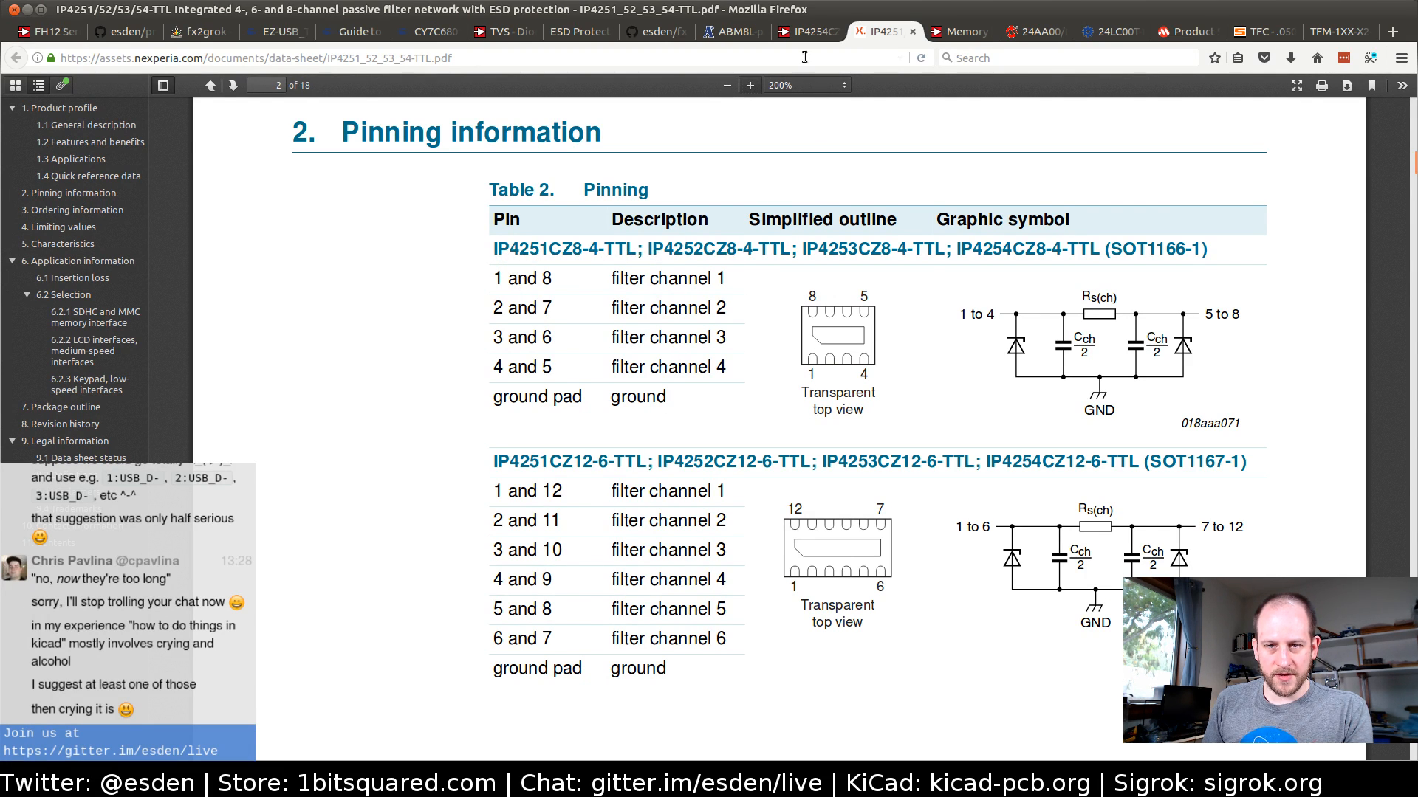
pyautogui.click(806, 31)
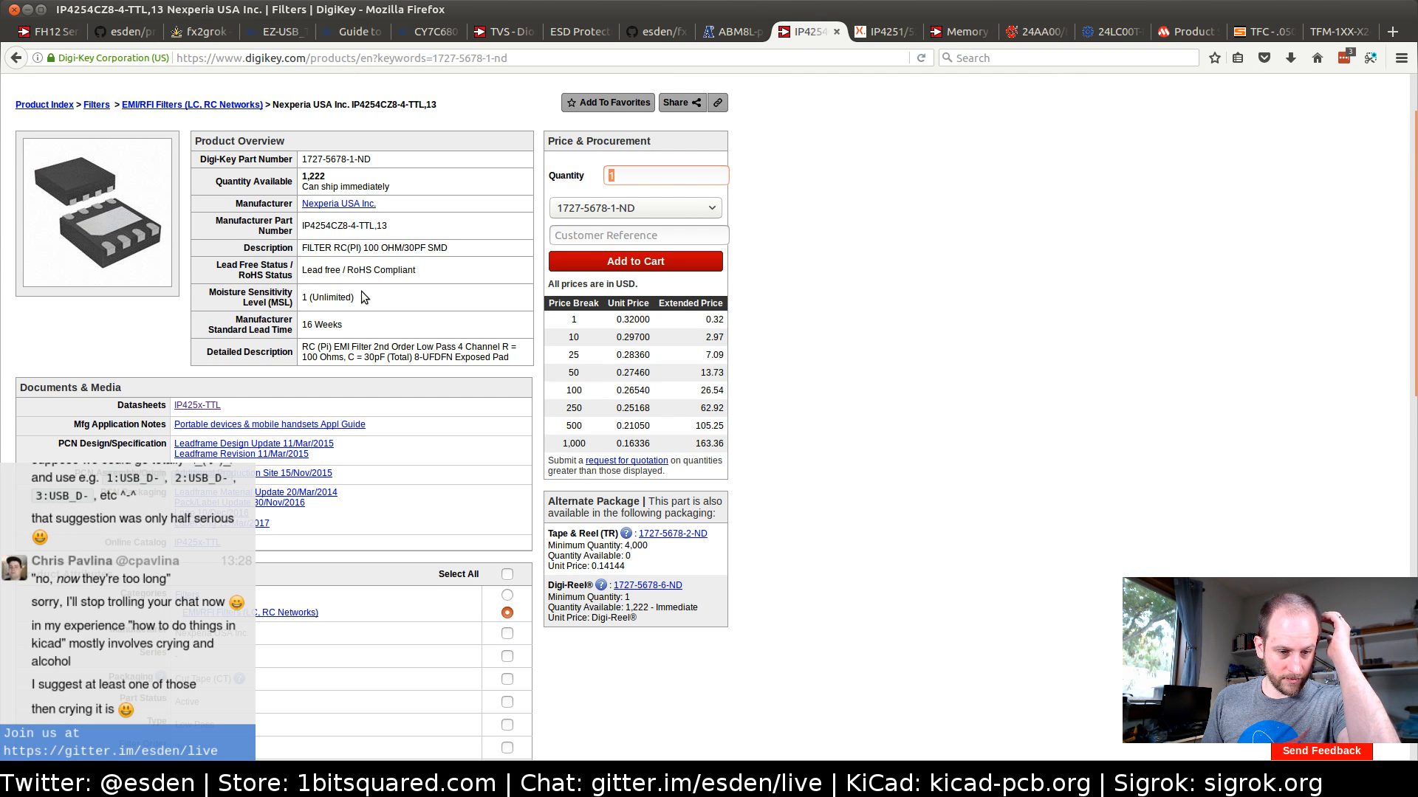
pyautogui.scroll(-3, 364, 297)
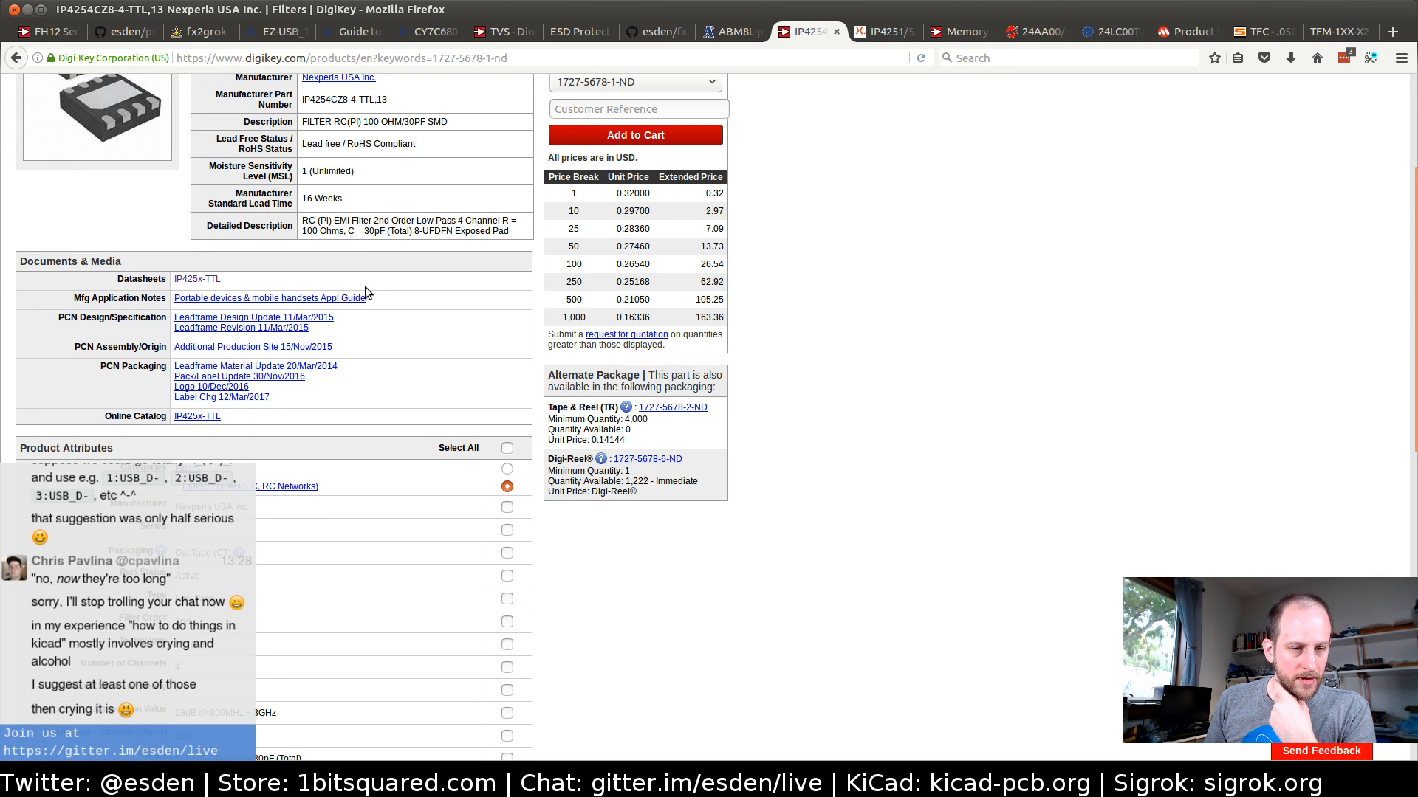
pyautogui.scroll(-4, 364, 286)
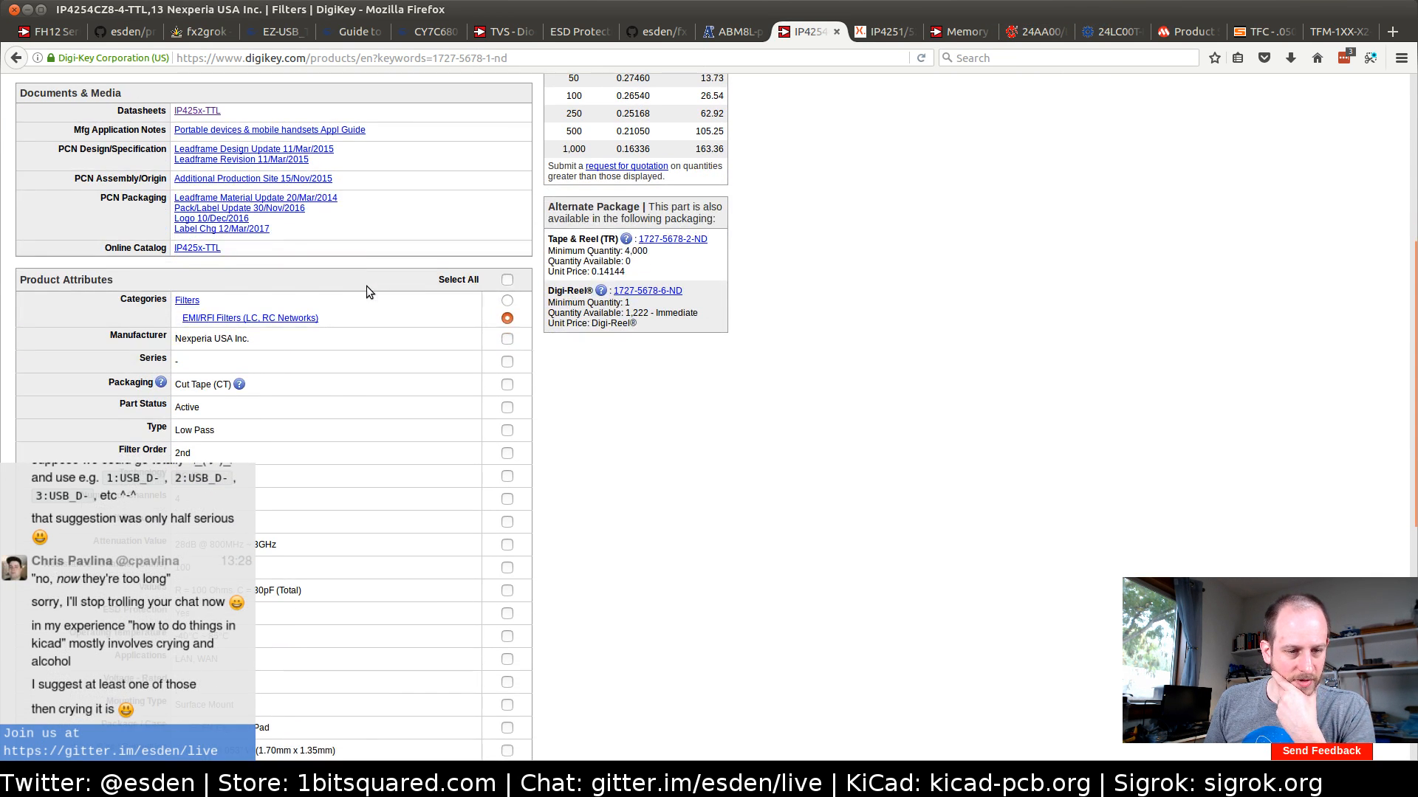
pyautogui.scroll(-3, 367, 286)
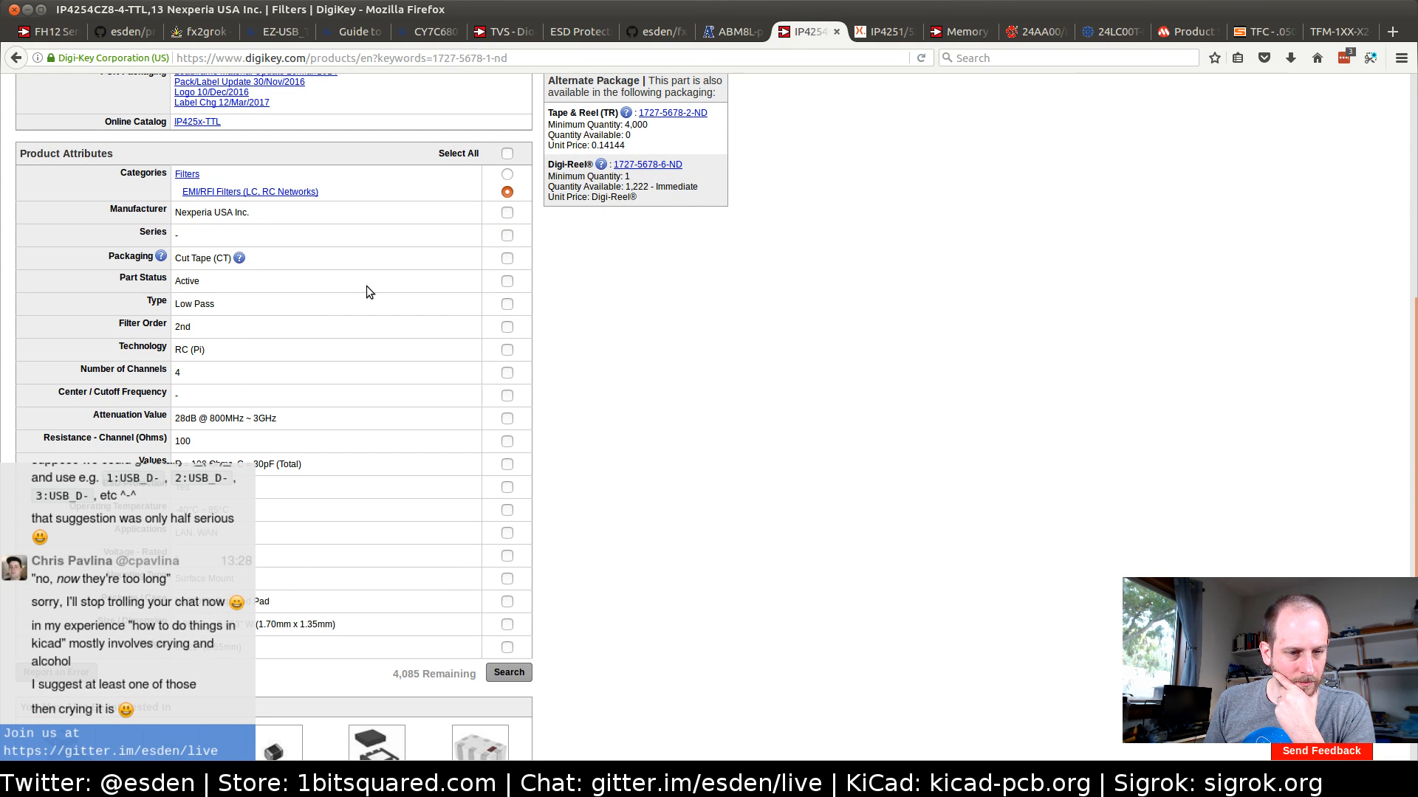
pyautogui.scroll(8, 366, 286)
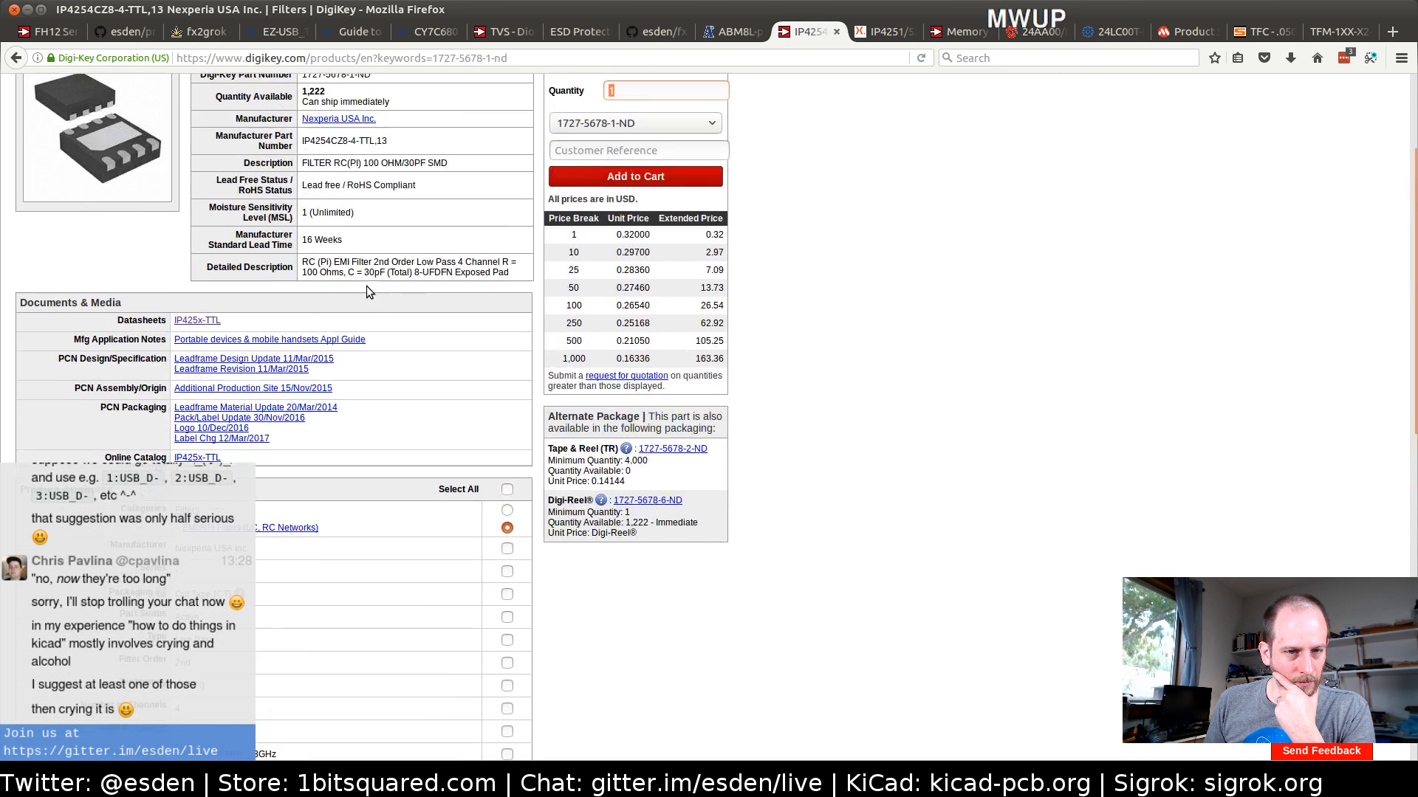
pyautogui.scroll(1, 366, 291)
pyautogui.scroll(3, 366, 285)
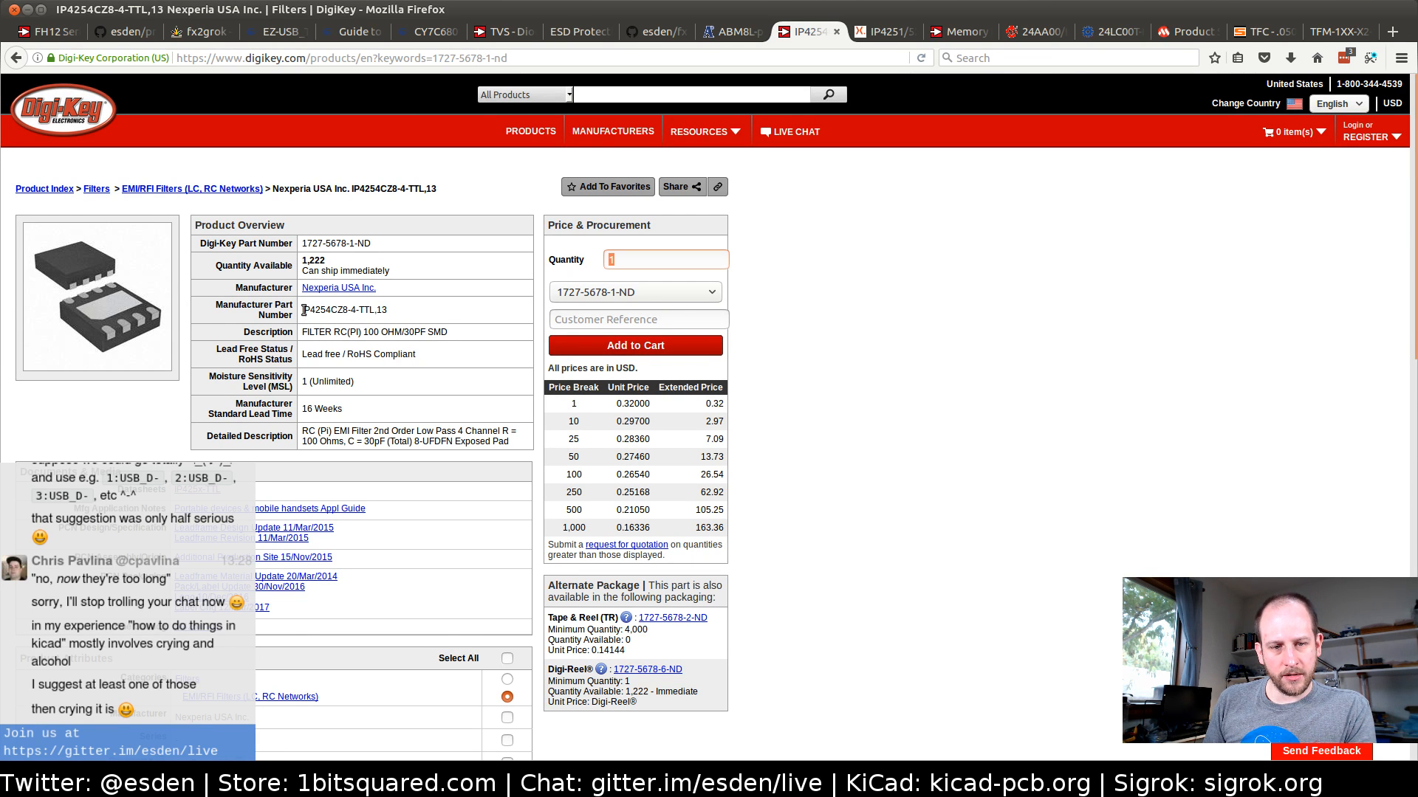
pyautogui.click(351, 310)
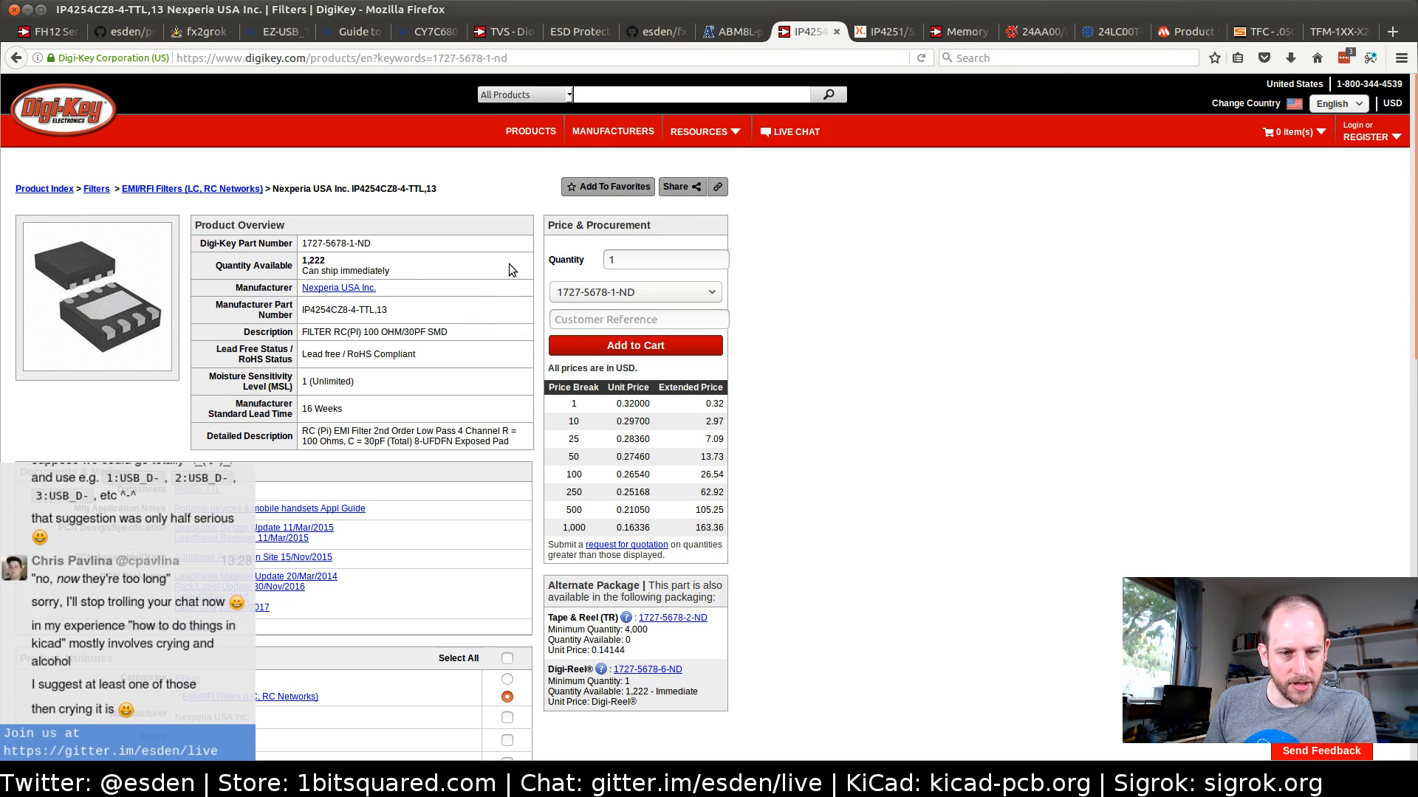
# Compare the channel capacitance and series resistance in the datasheet's quick reference table with the filter values listed on Digi-Key
pyautogui.click(883, 31)
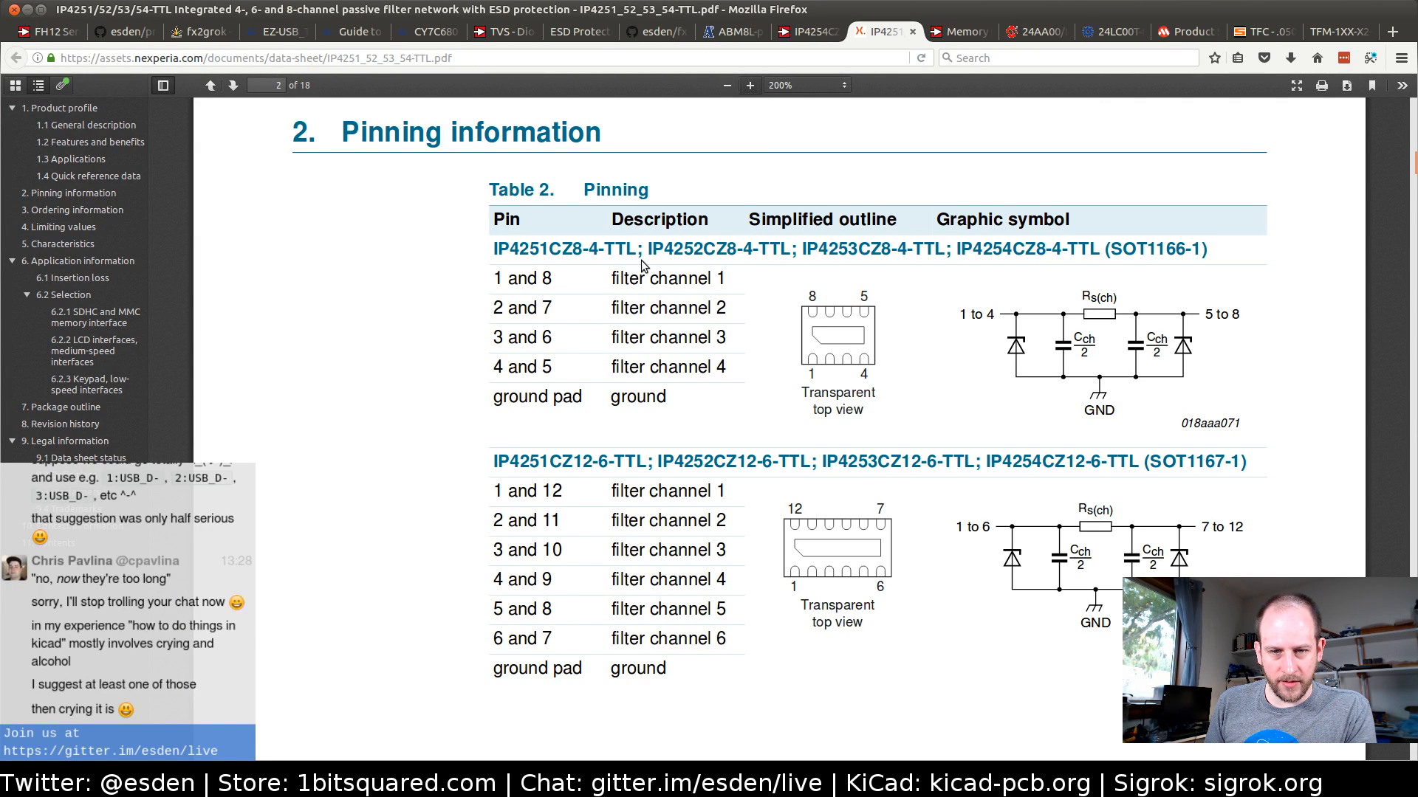
pyautogui.scroll(6, 653, 378)
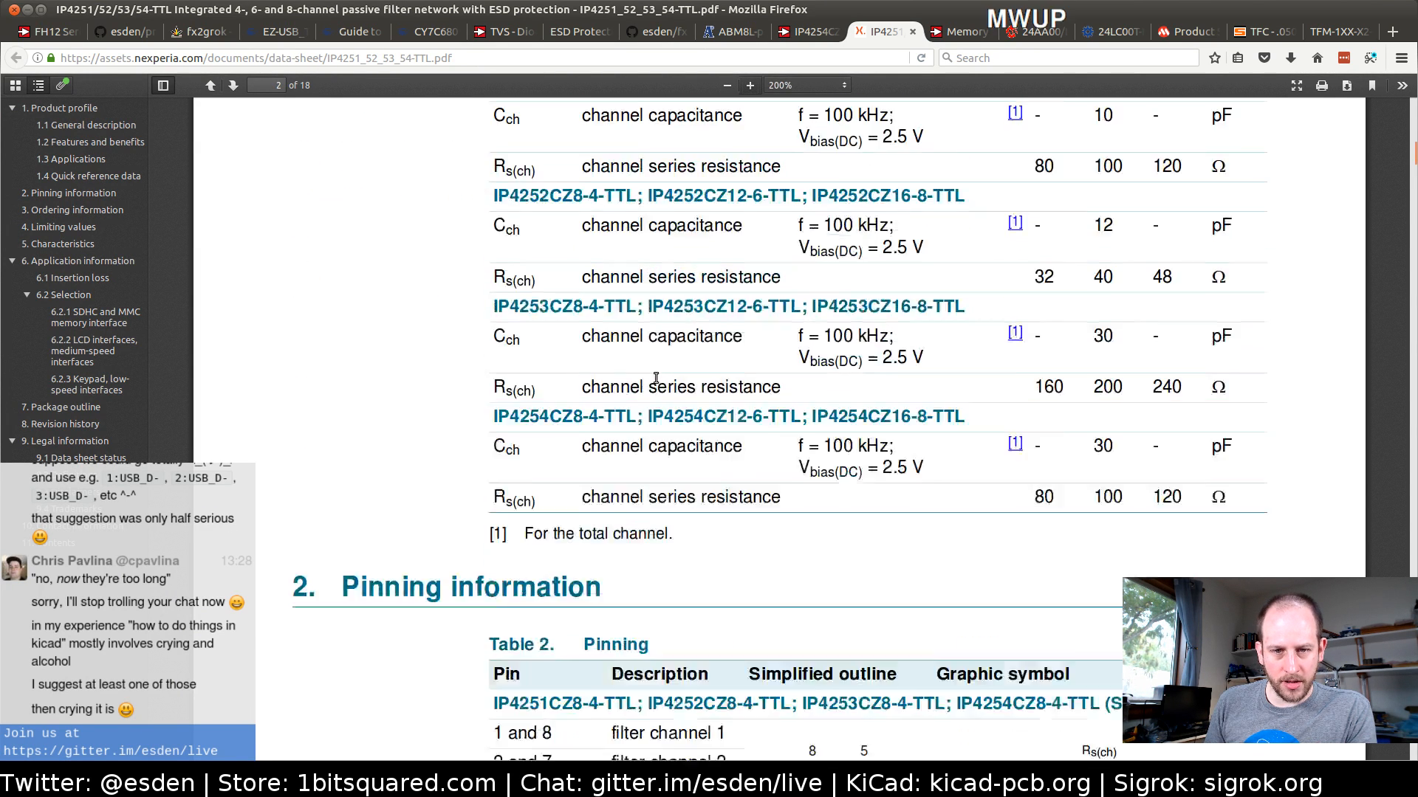
pyautogui.scroll(2, 655, 378)
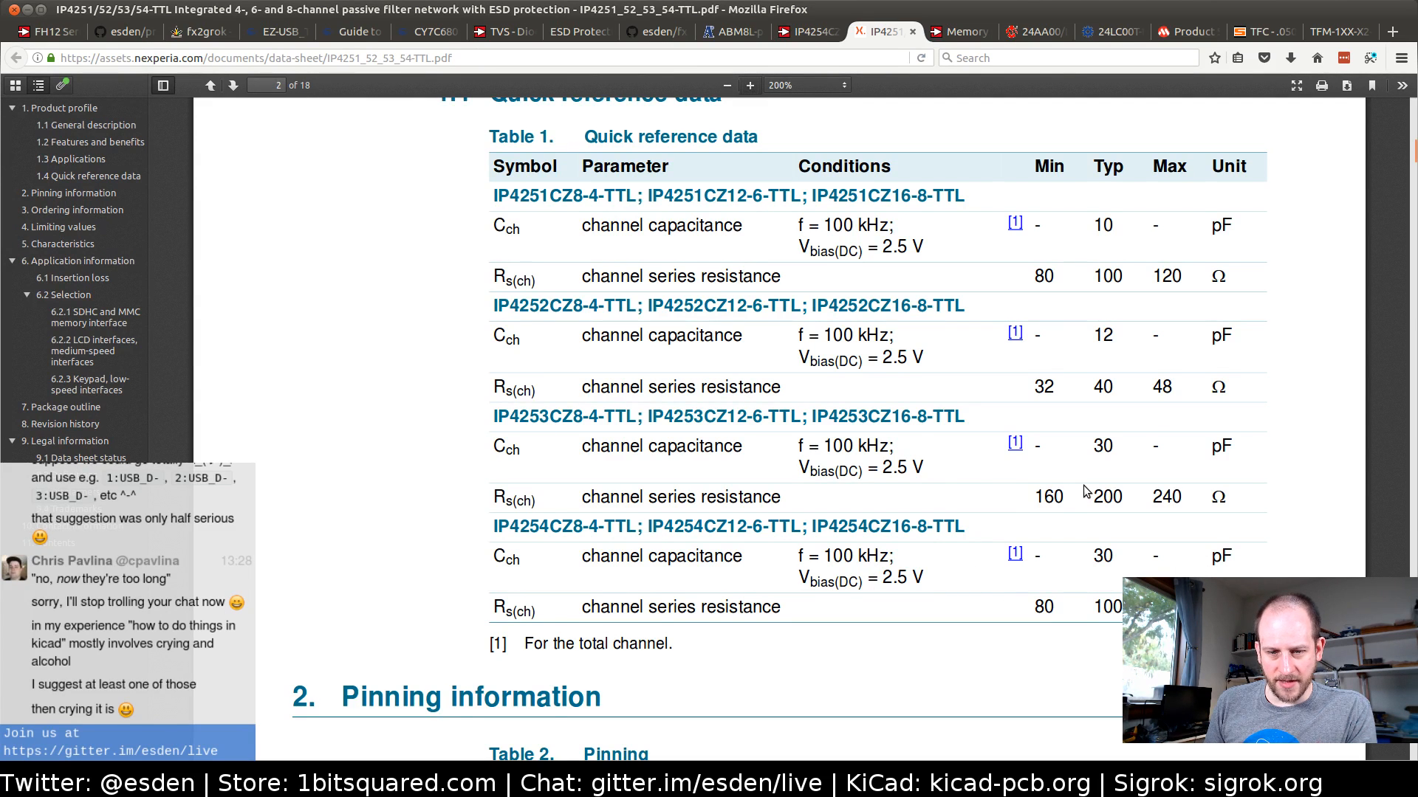
pyautogui.scroll(-5, 1083, 490)
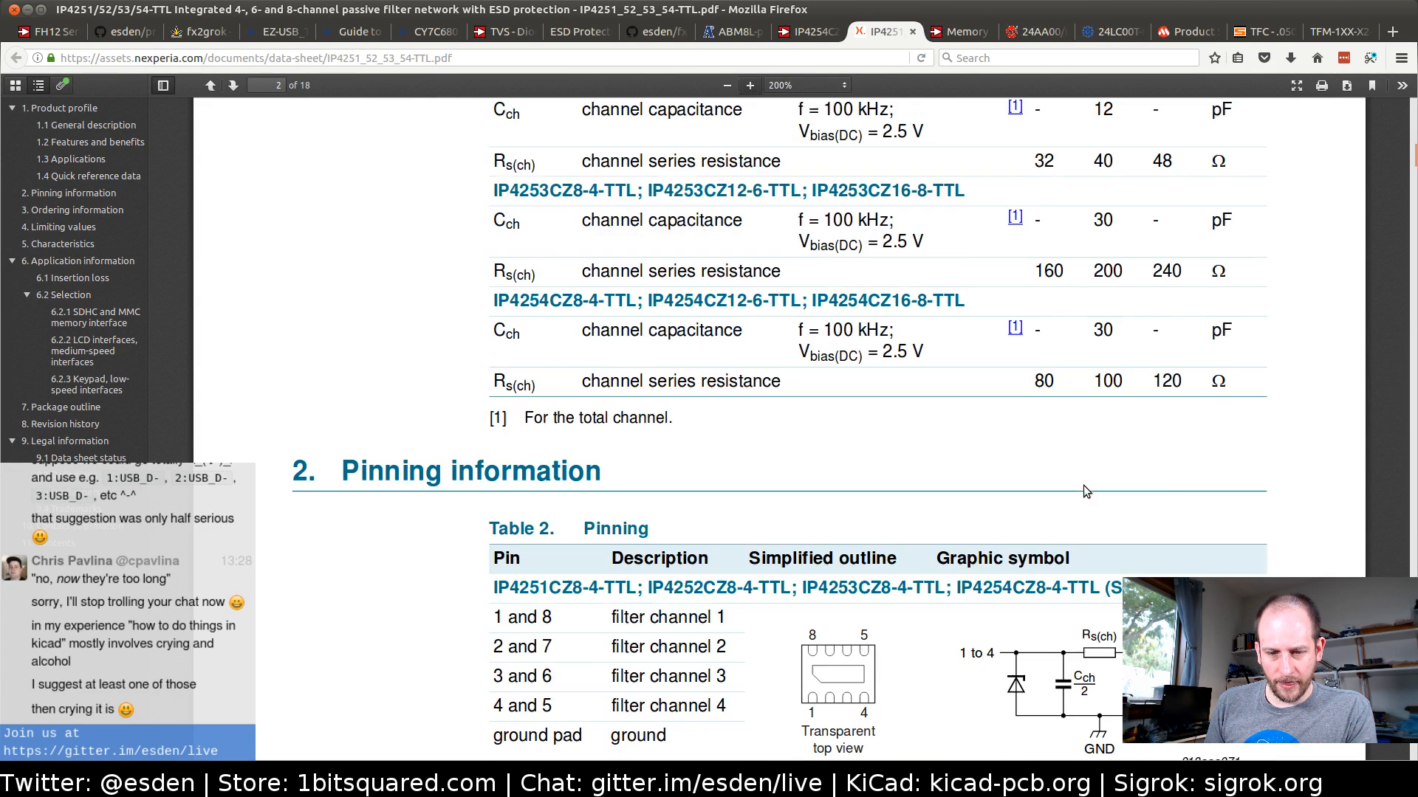
pyautogui.click(816, 32)
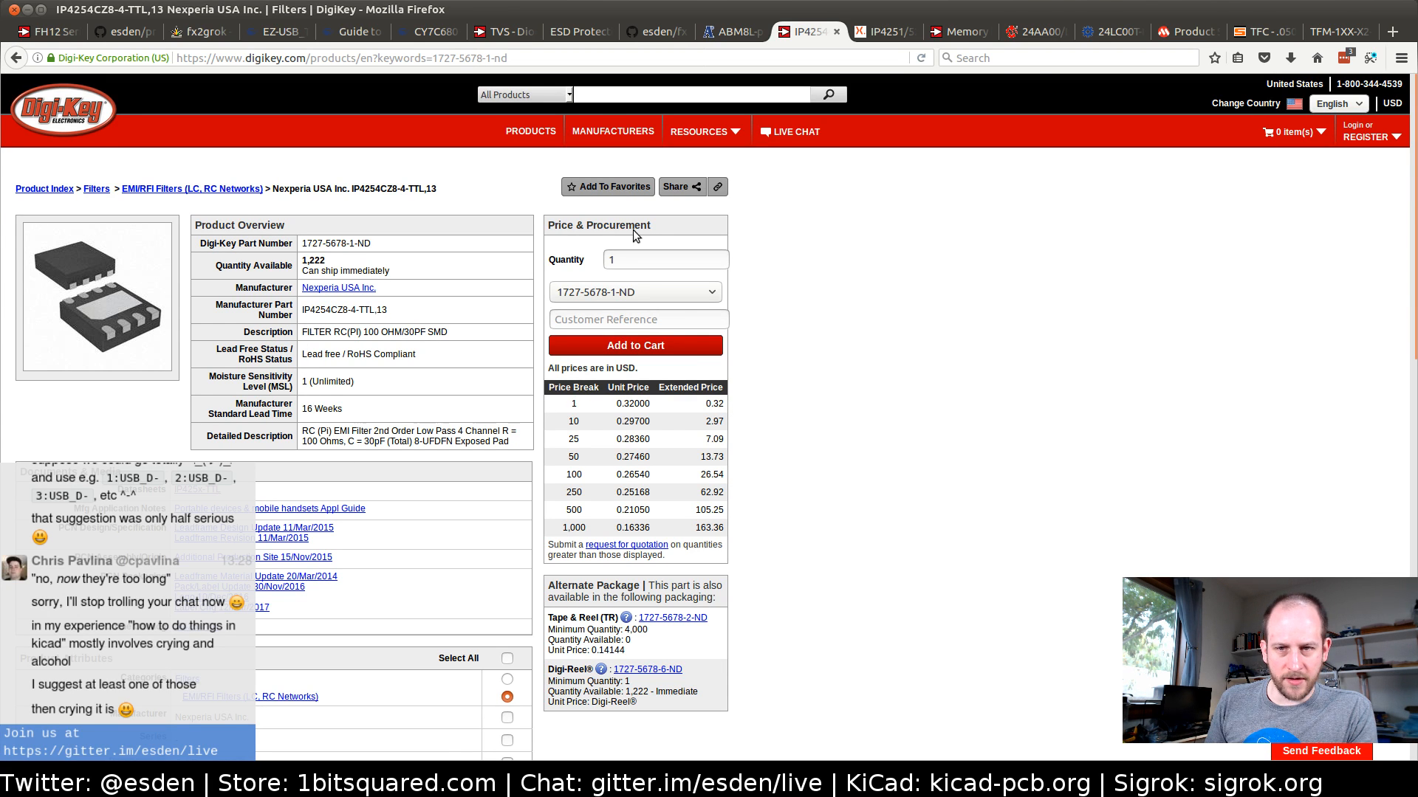
pyautogui.scroll(-6, 715, 399)
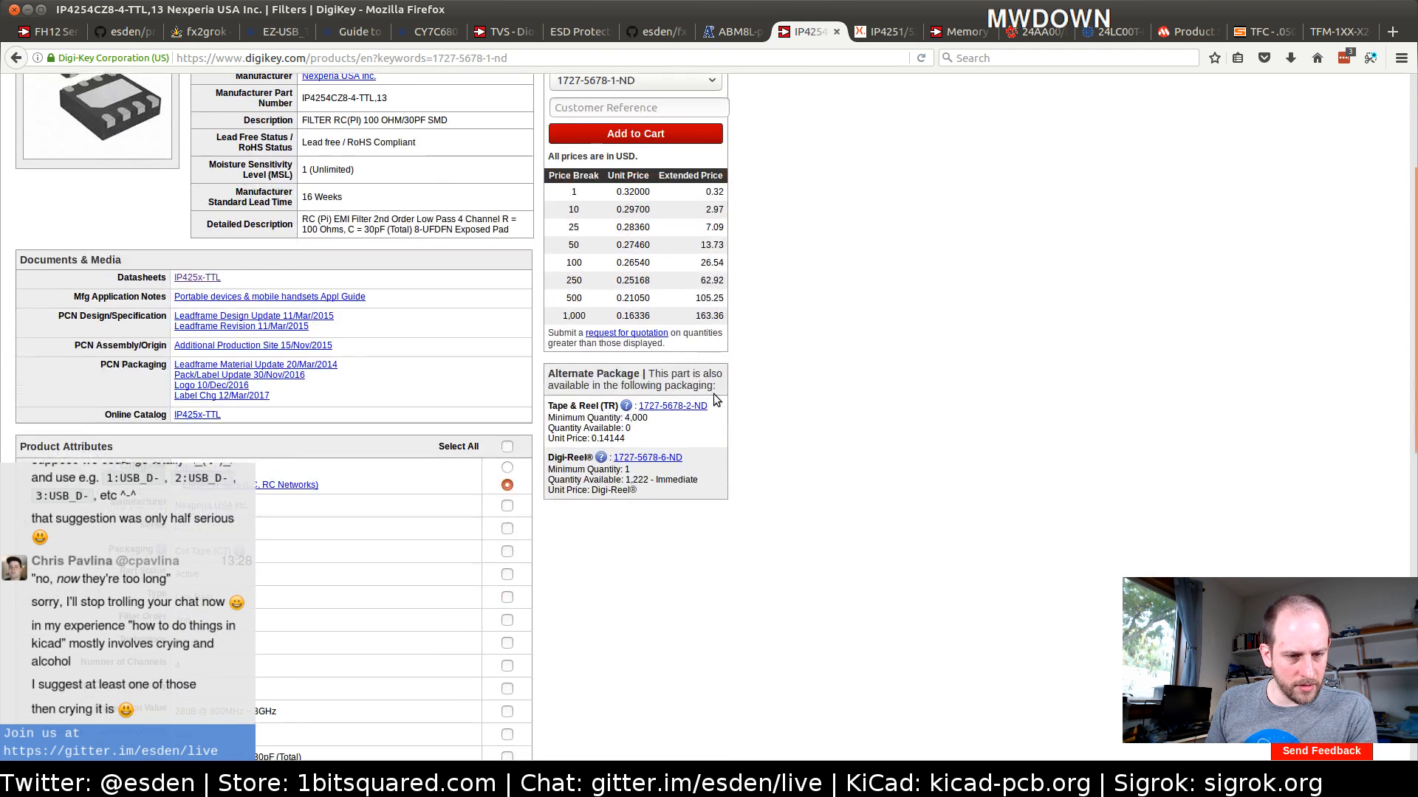
pyautogui.scroll(-3, 713, 399)
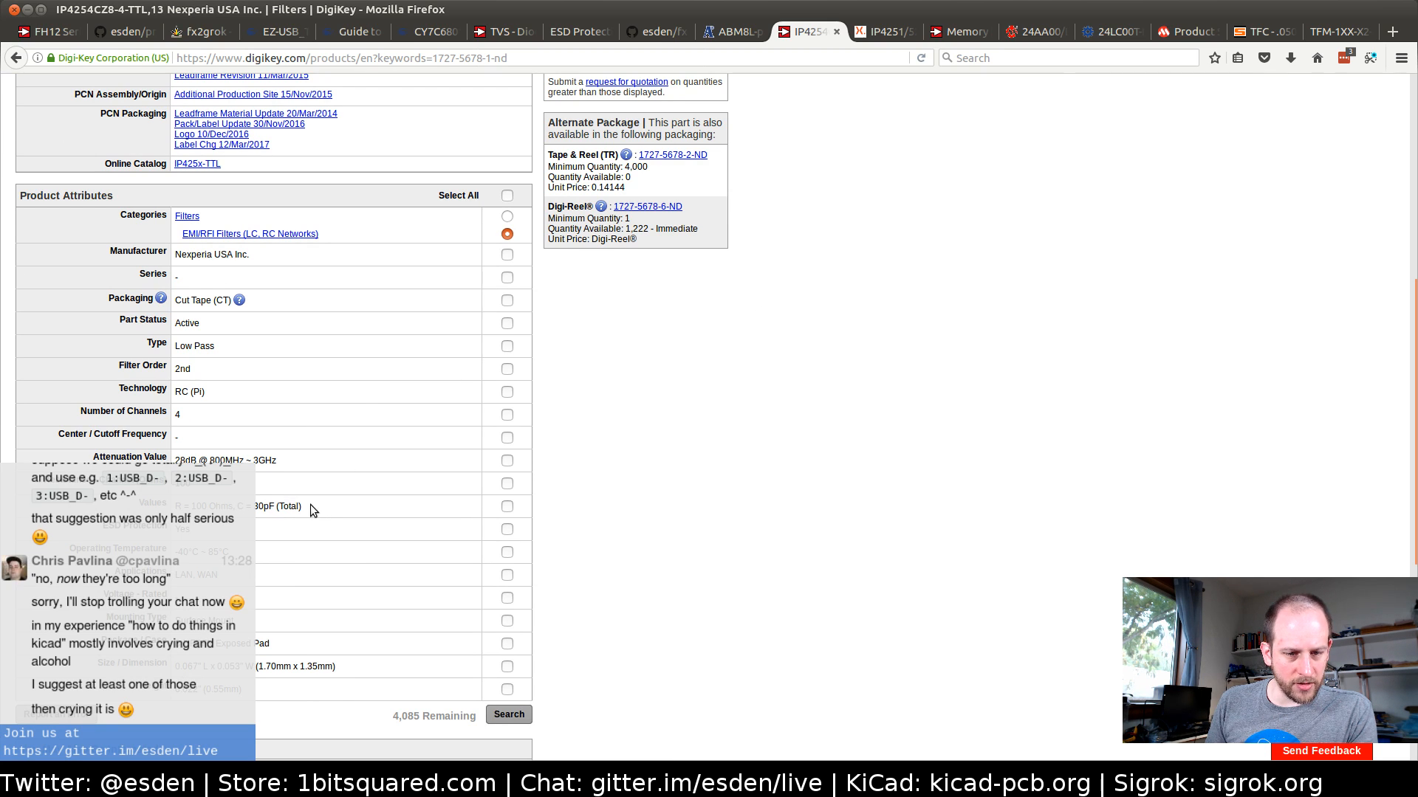
pyautogui.moveTo(310, 508); pyautogui.dragTo(183, 506)
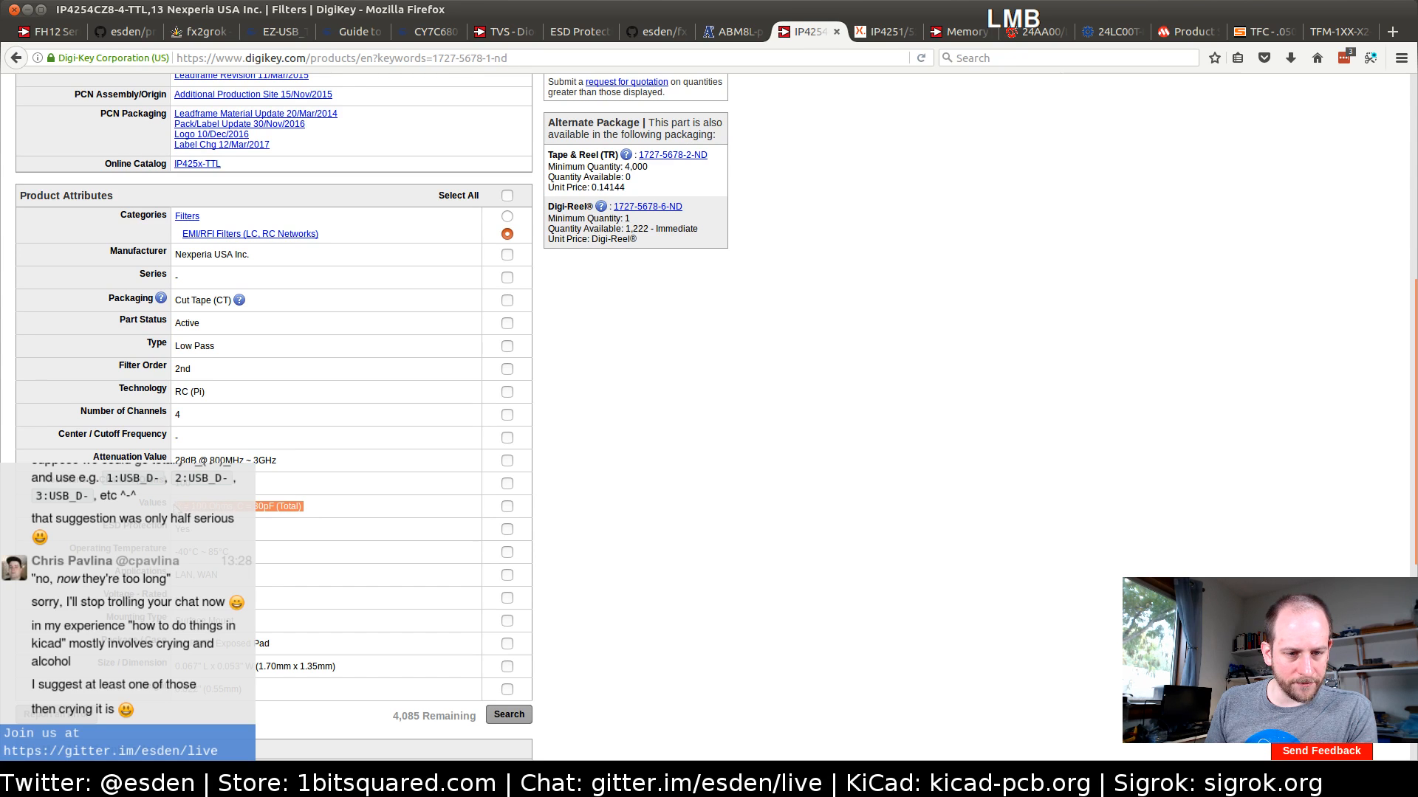
pyautogui.click(890, 31)
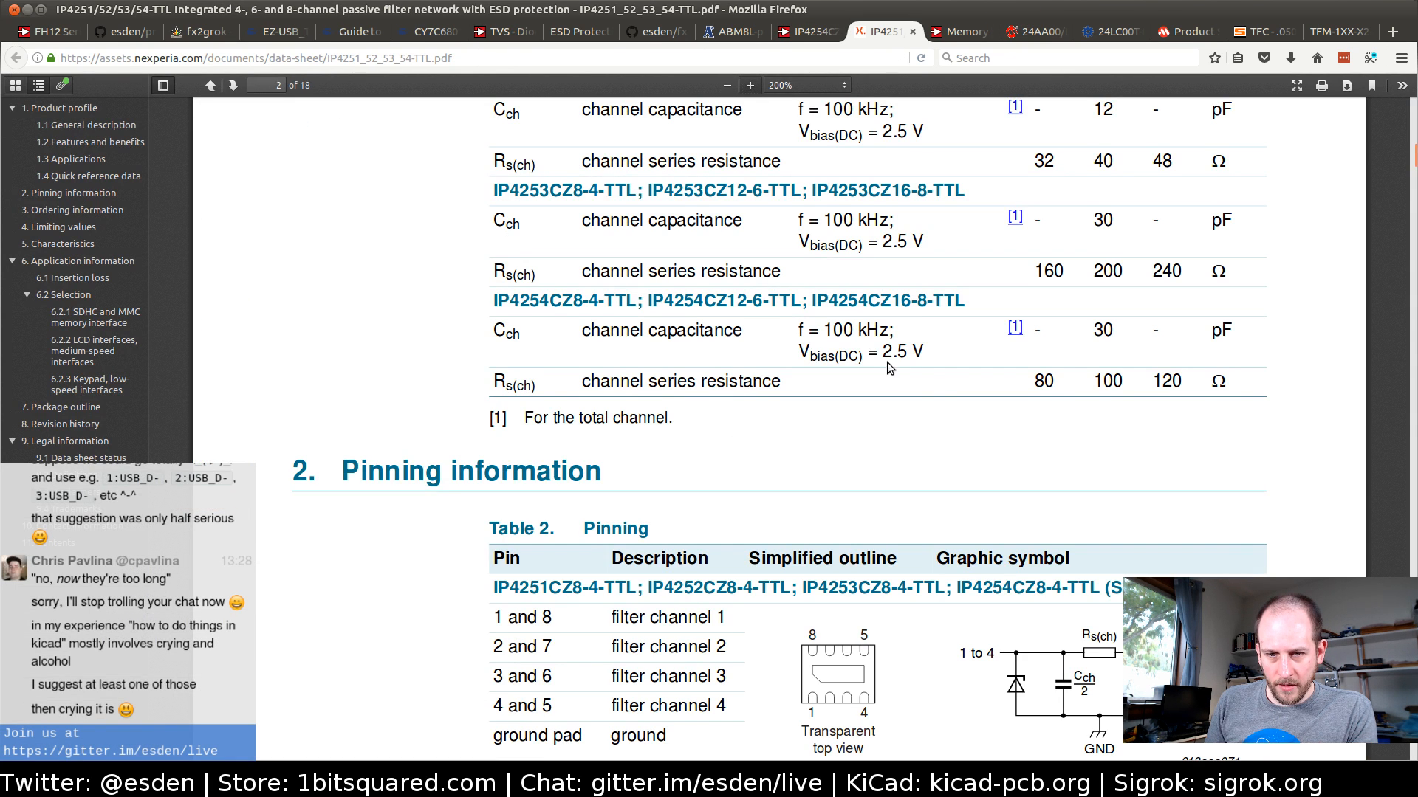
pyautogui.scroll(3, 880, 385)
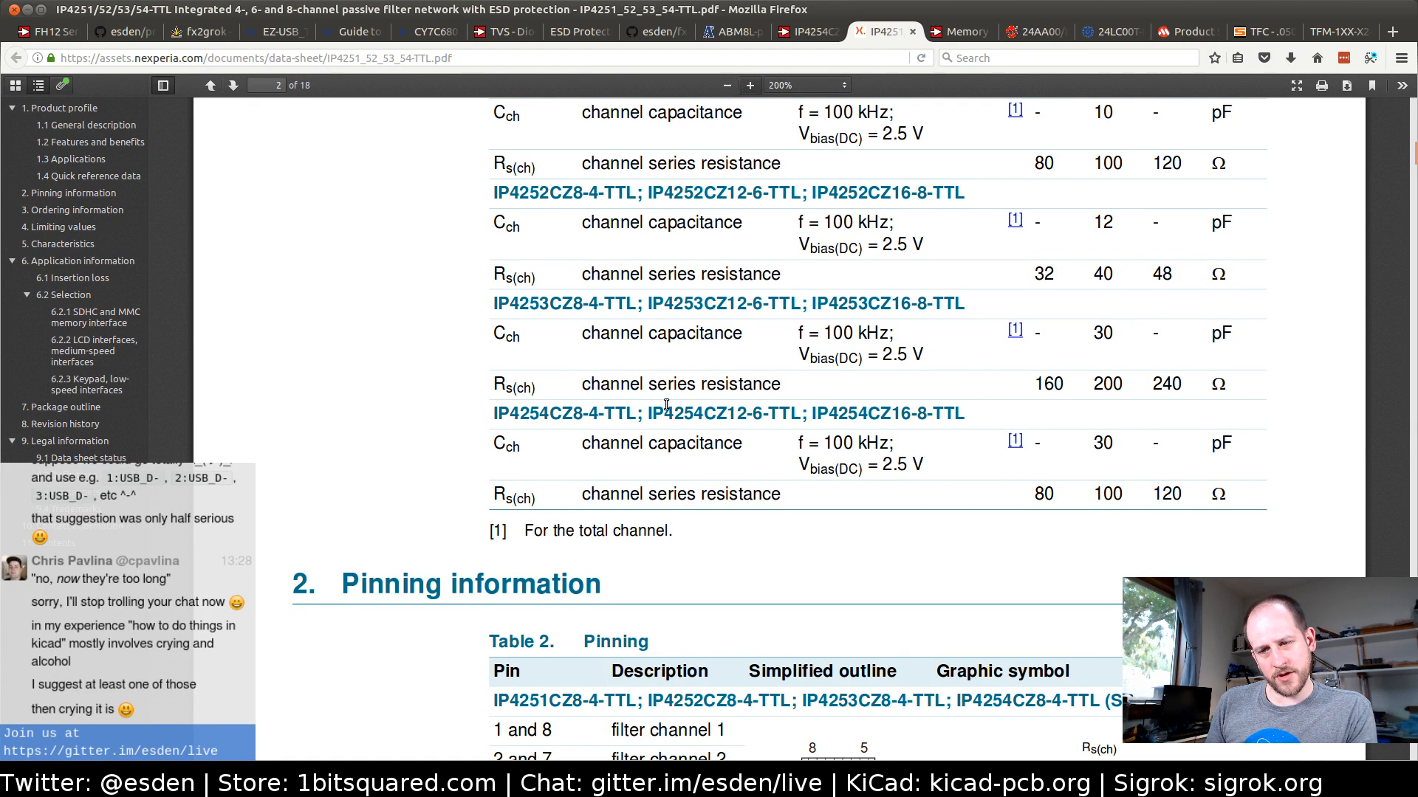
pyautogui.scroll(3, 687, 403)
pyautogui.scroll(3, 686, 398)
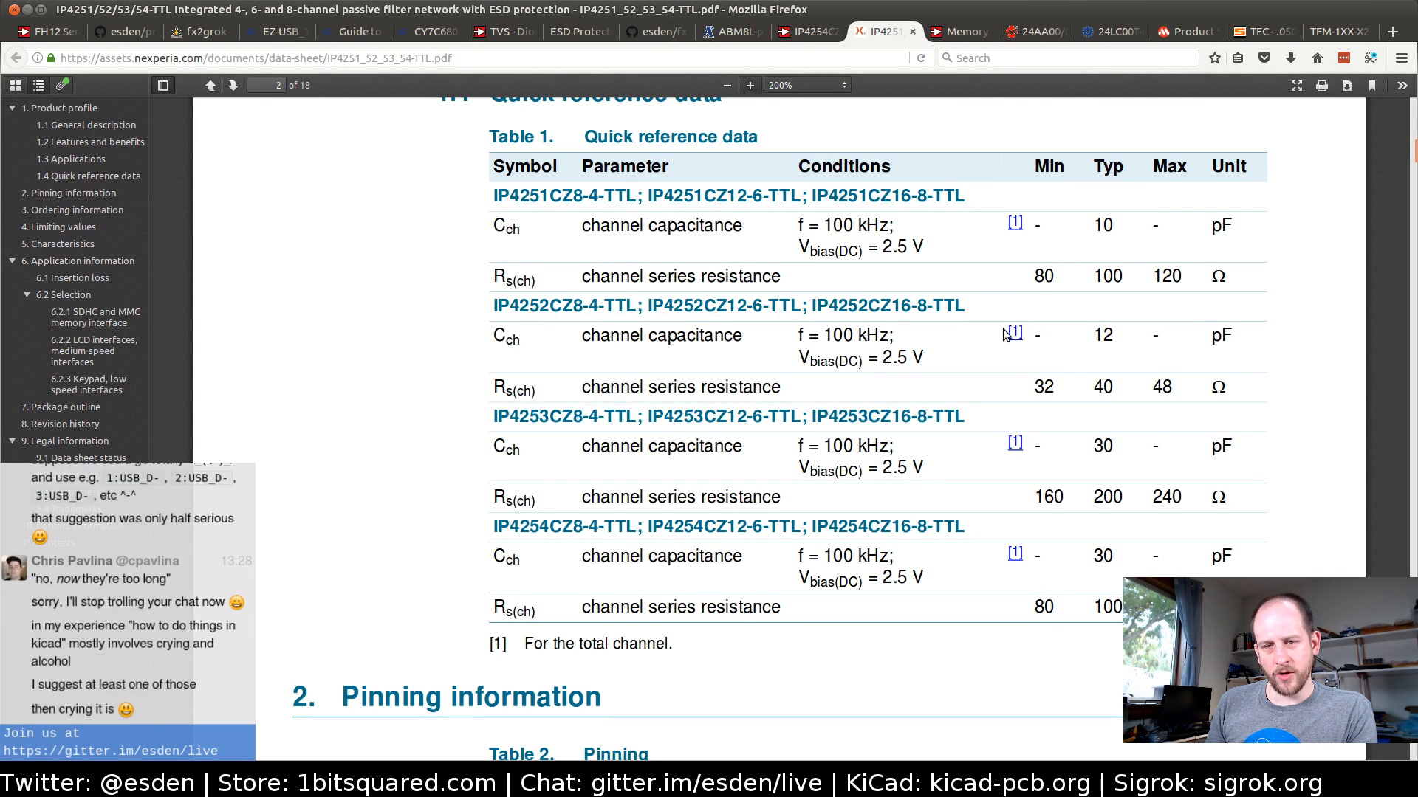
# Check Digi-Key's IP425x-TTL datasheet name against the part numbers in the datasheet's quick reference and pinning tables
pyautogui.click(805, 34)
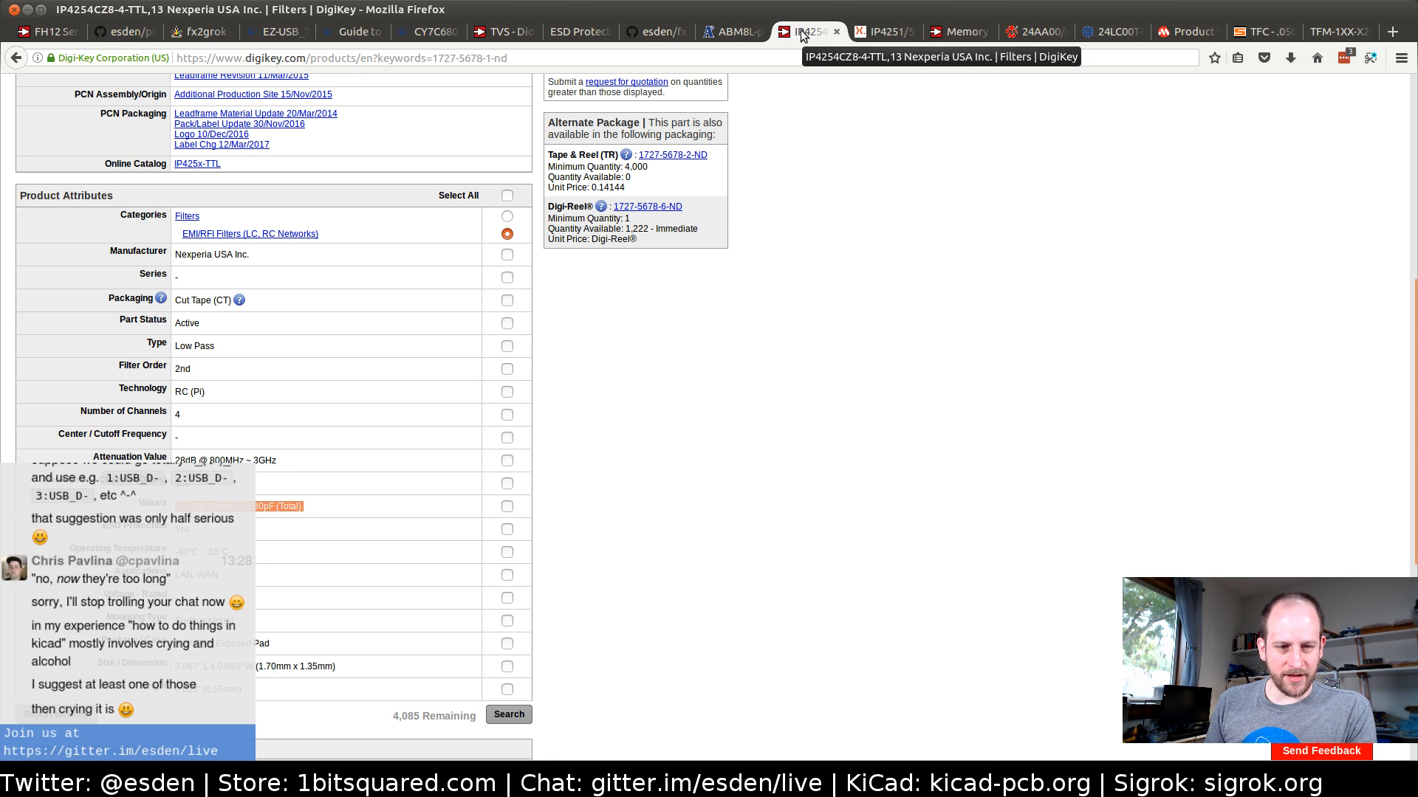
pyautogui.click(886, 31)
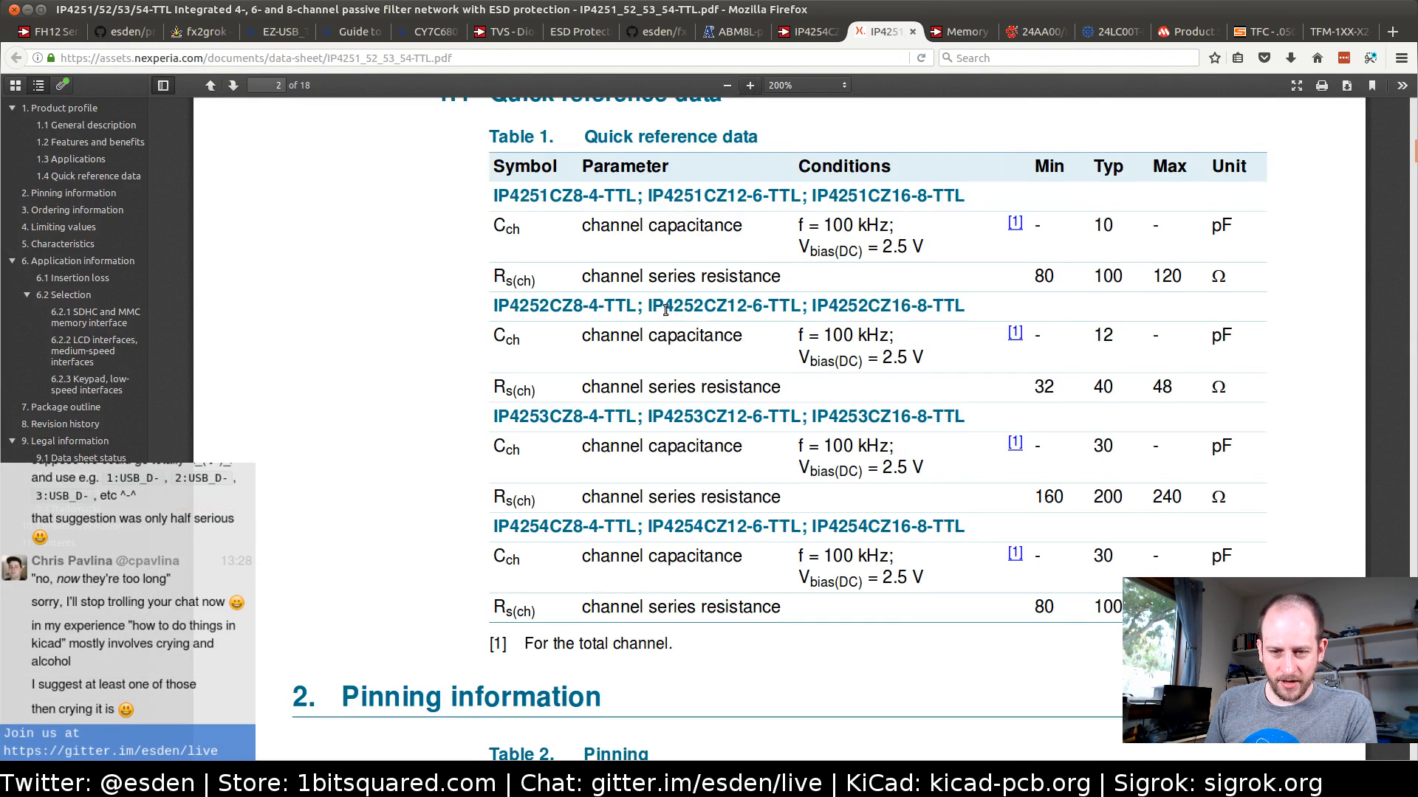
pyautogui.scroll(-5, 665, 310)
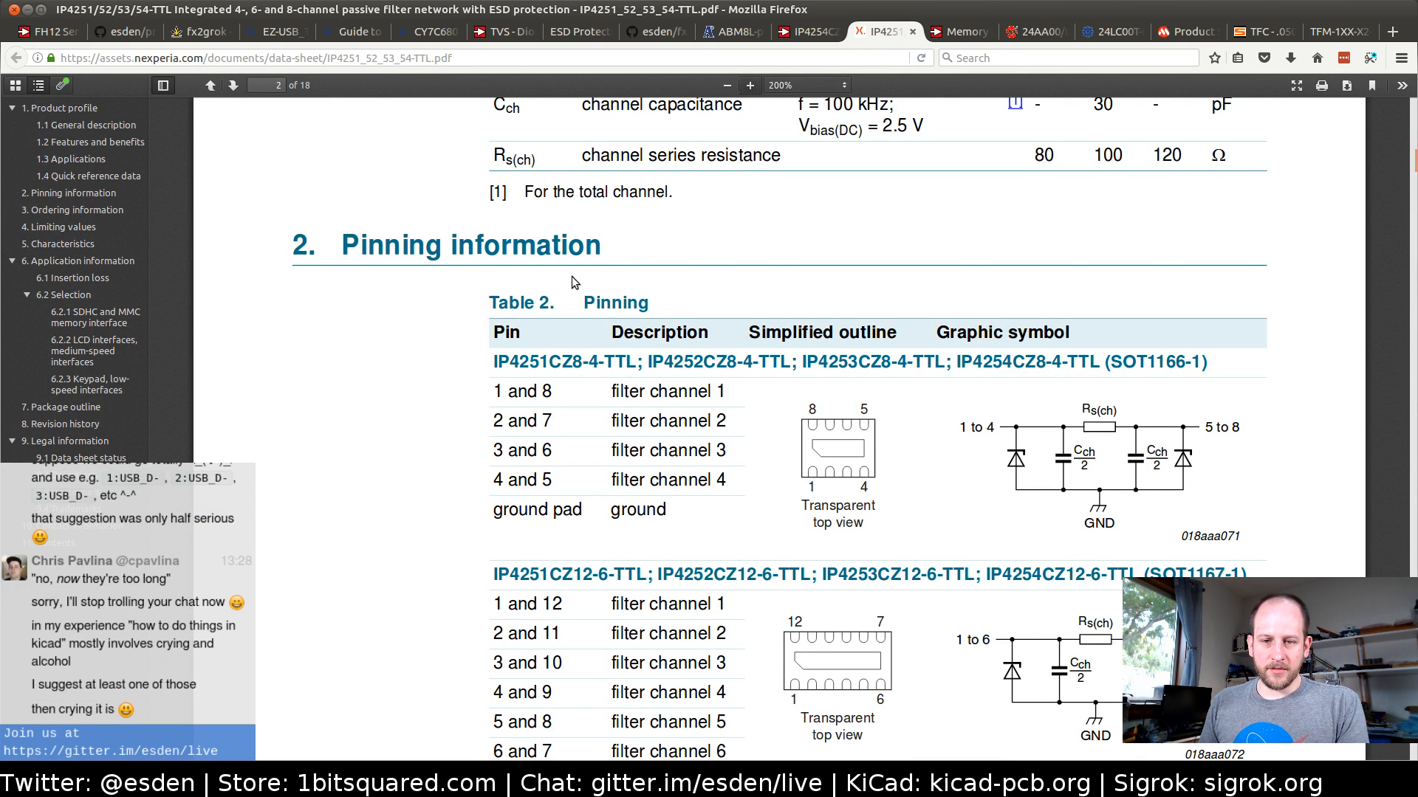
pyautogui.click(808, 31)
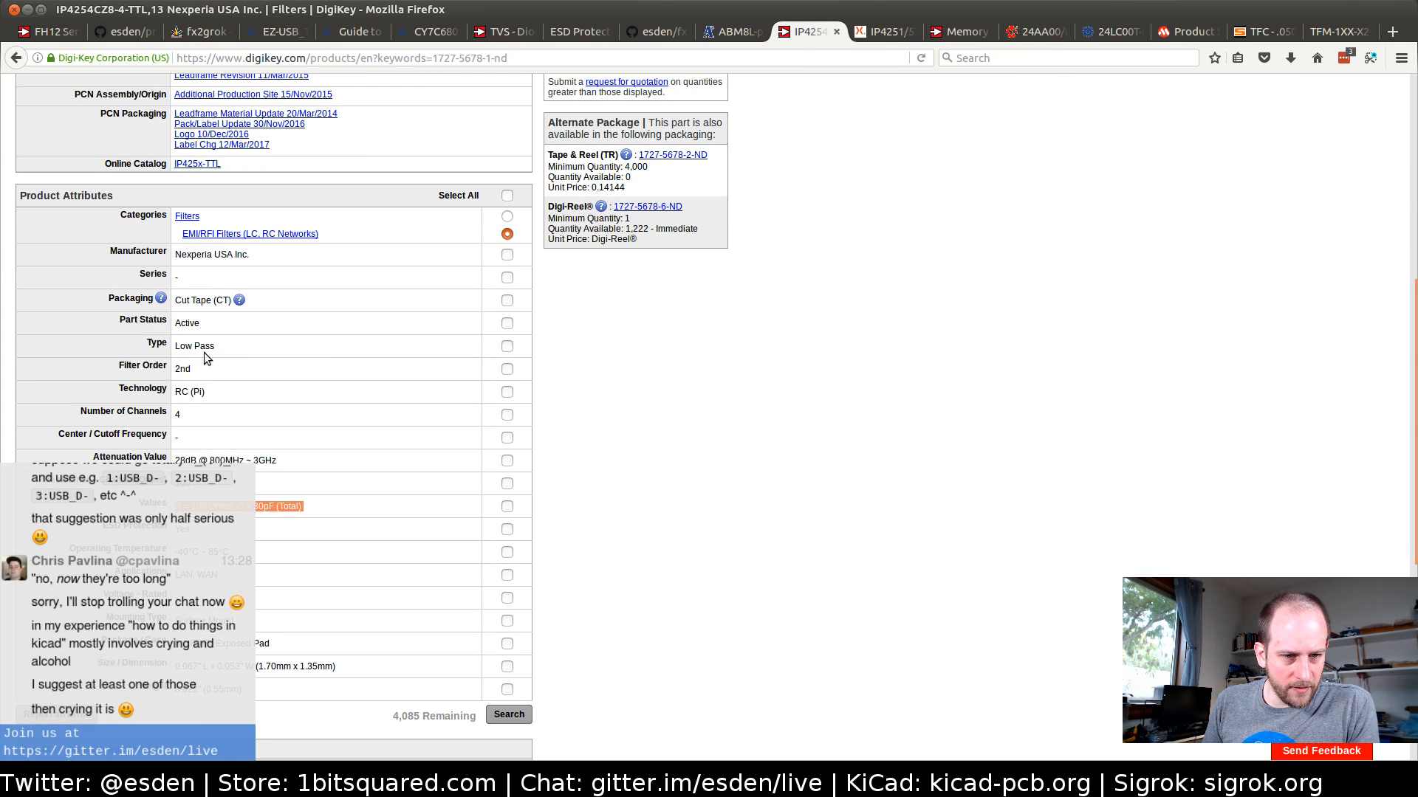
pyautogui.scroll(3, 480, 303)
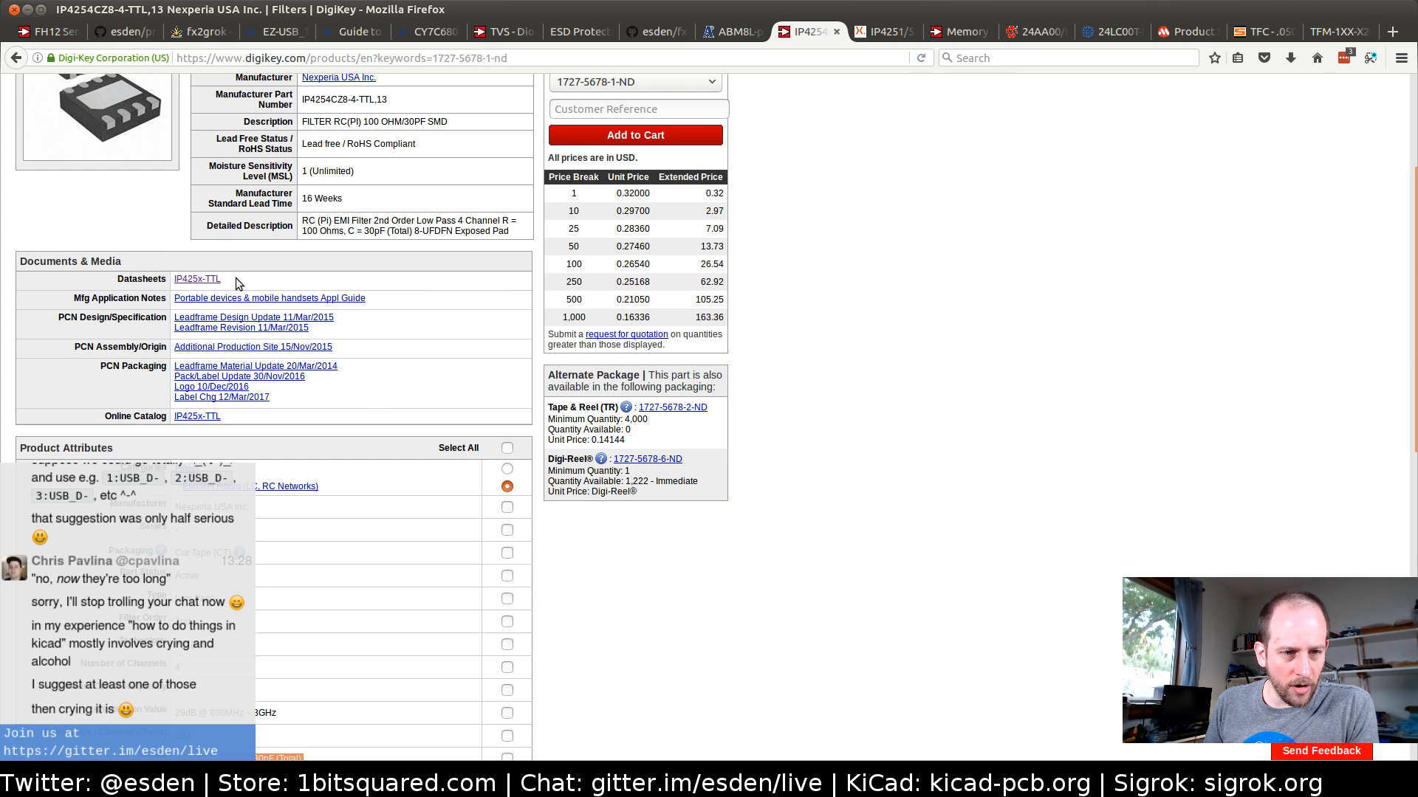
pyautogui.moveTo(229, 281); pyautogui.dragTo(169, 282)
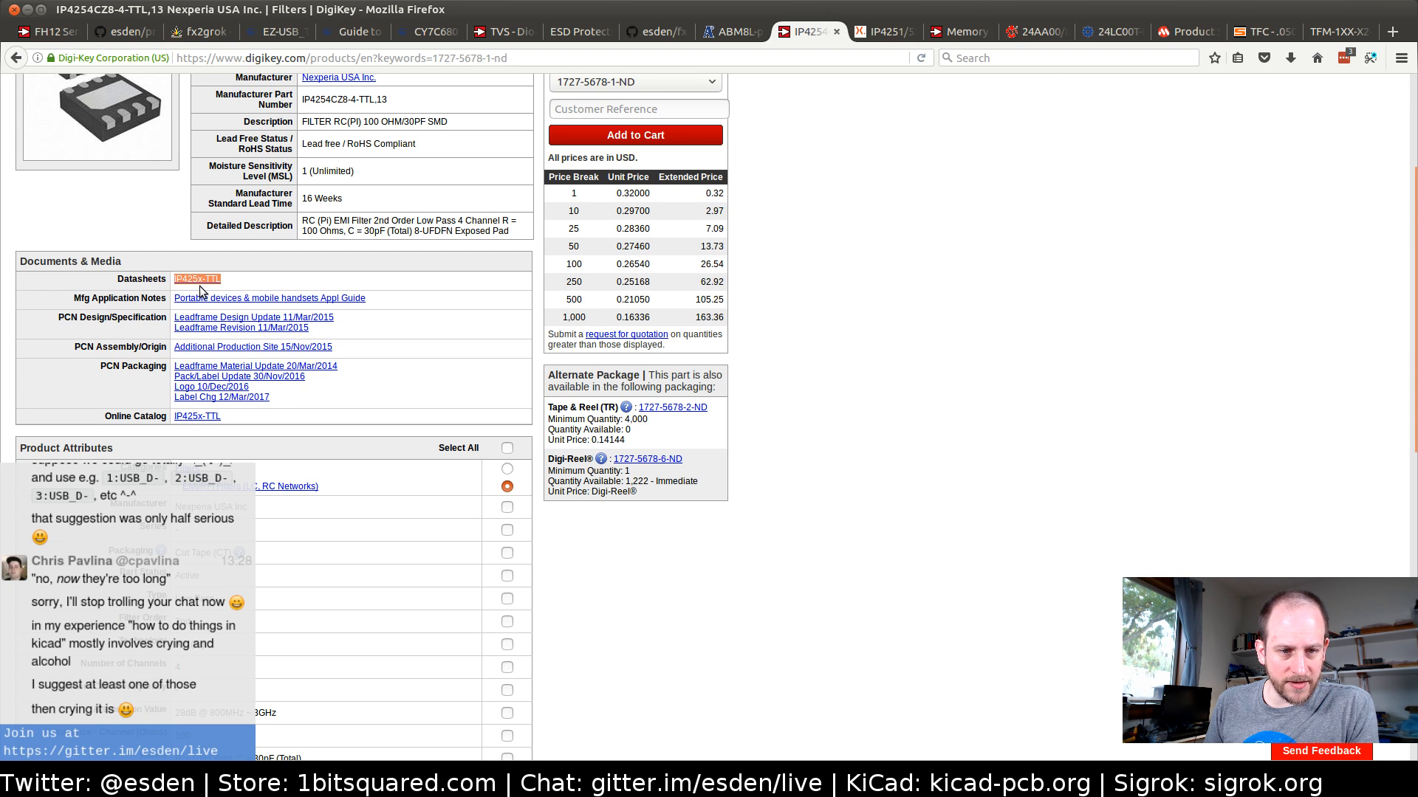
pyautogui.hotkey('ctrl', 'Tab')
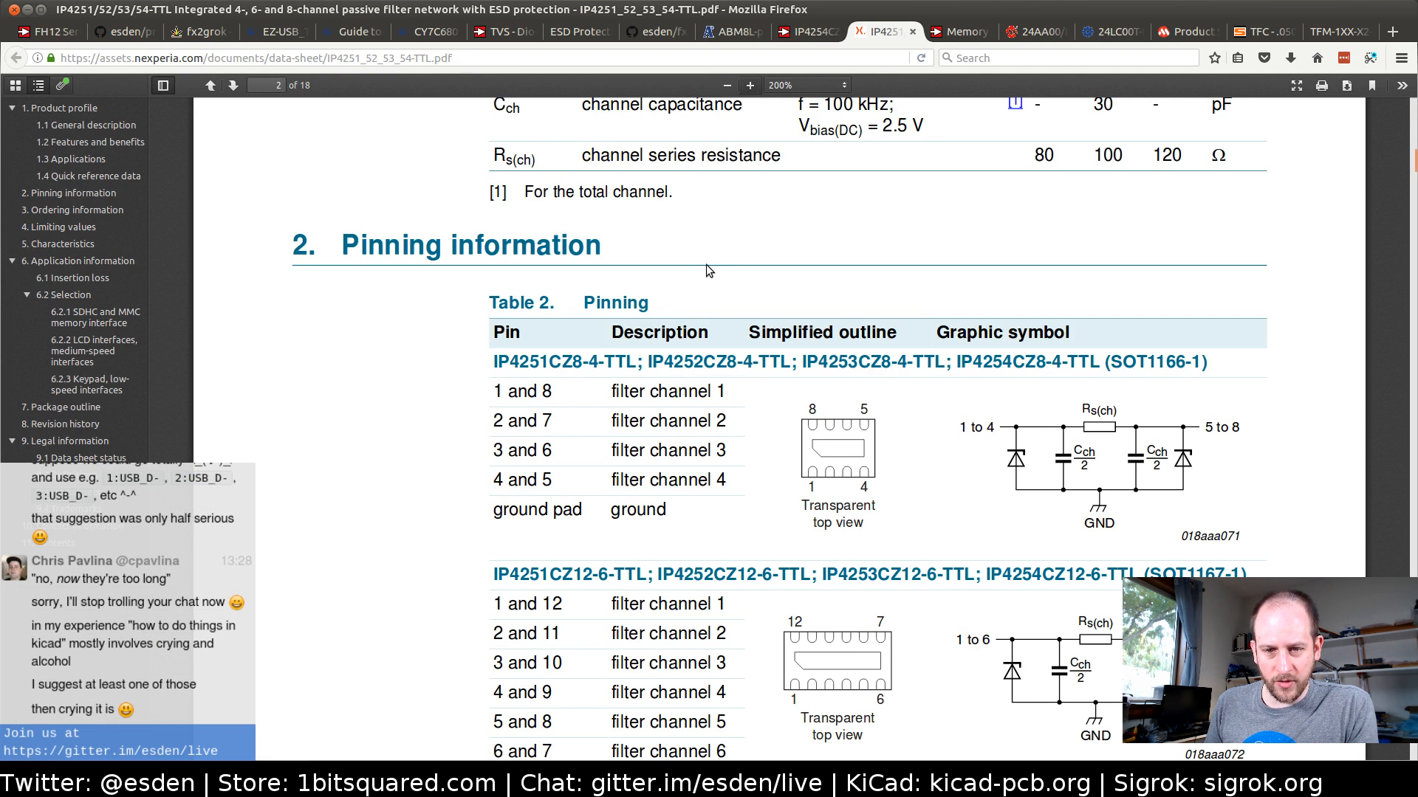
# Return to KiCad's Component Properties and name the new component IP425x-4-TTL, basing it on the datasheet name copied from Digi-Key
pyautogui.click(808, 35)
pyautogui.hotkey('alt', 'Tab')
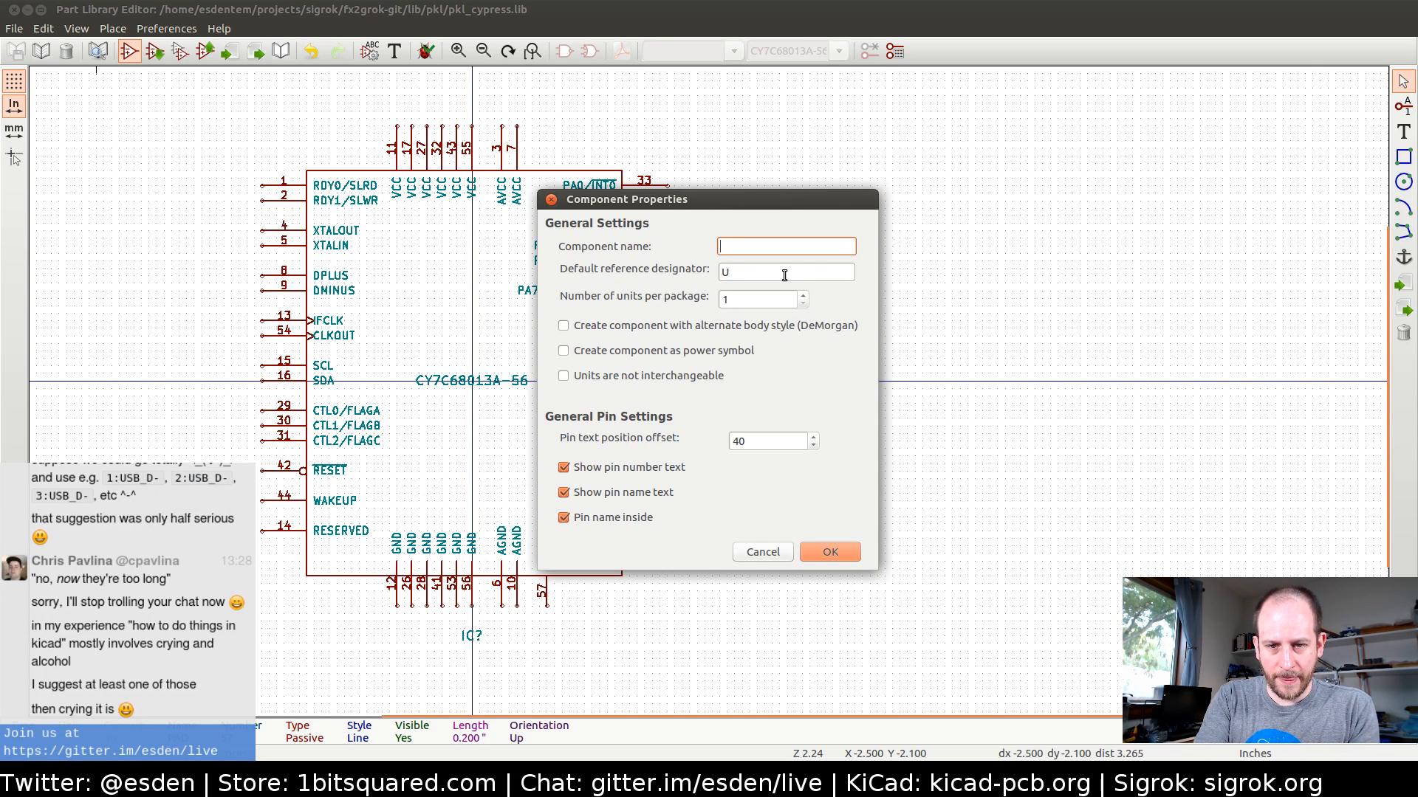
pyautogui.hotkey('alt', 'Tab')
pyautogui.hotkey('alt', 'Tab')
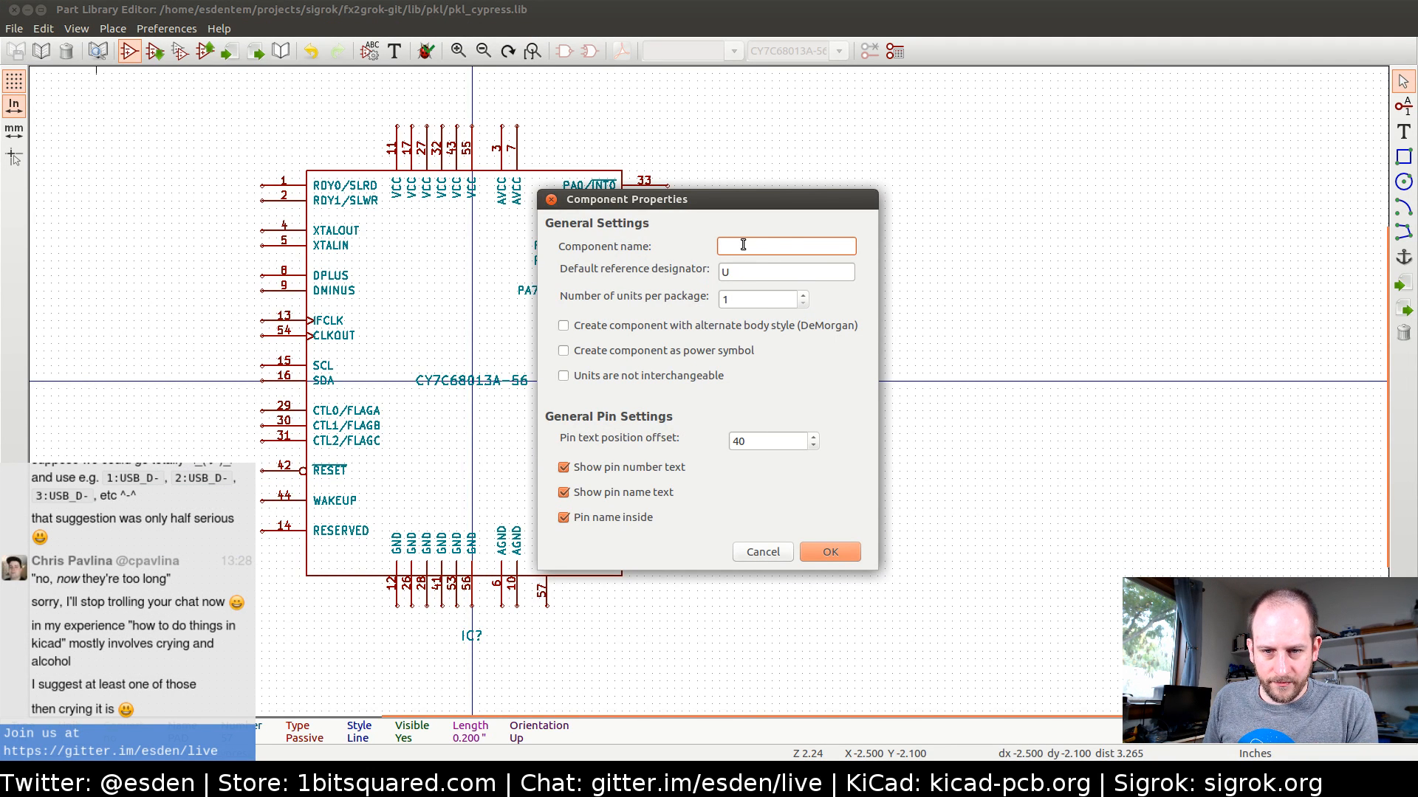
pyautogui.write('IL425x-TTL')
pyautogui.press('Left')
pyautogui.press('Left')
pyautogui.press('Left')
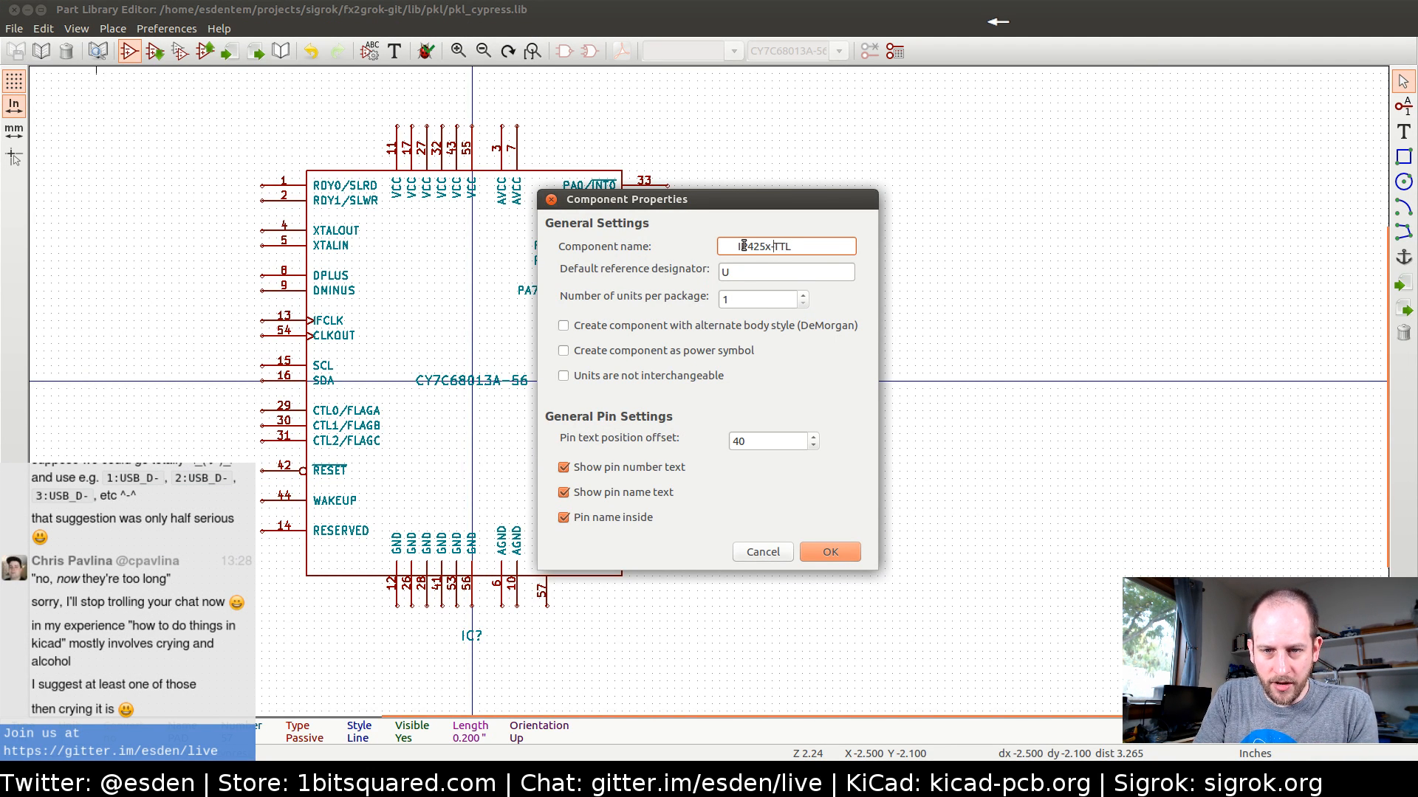
pyautogui.press('BackSpace')
pyautogui.press('BackSpace')
pyautogui.hotkey('ctrl', 'Right')
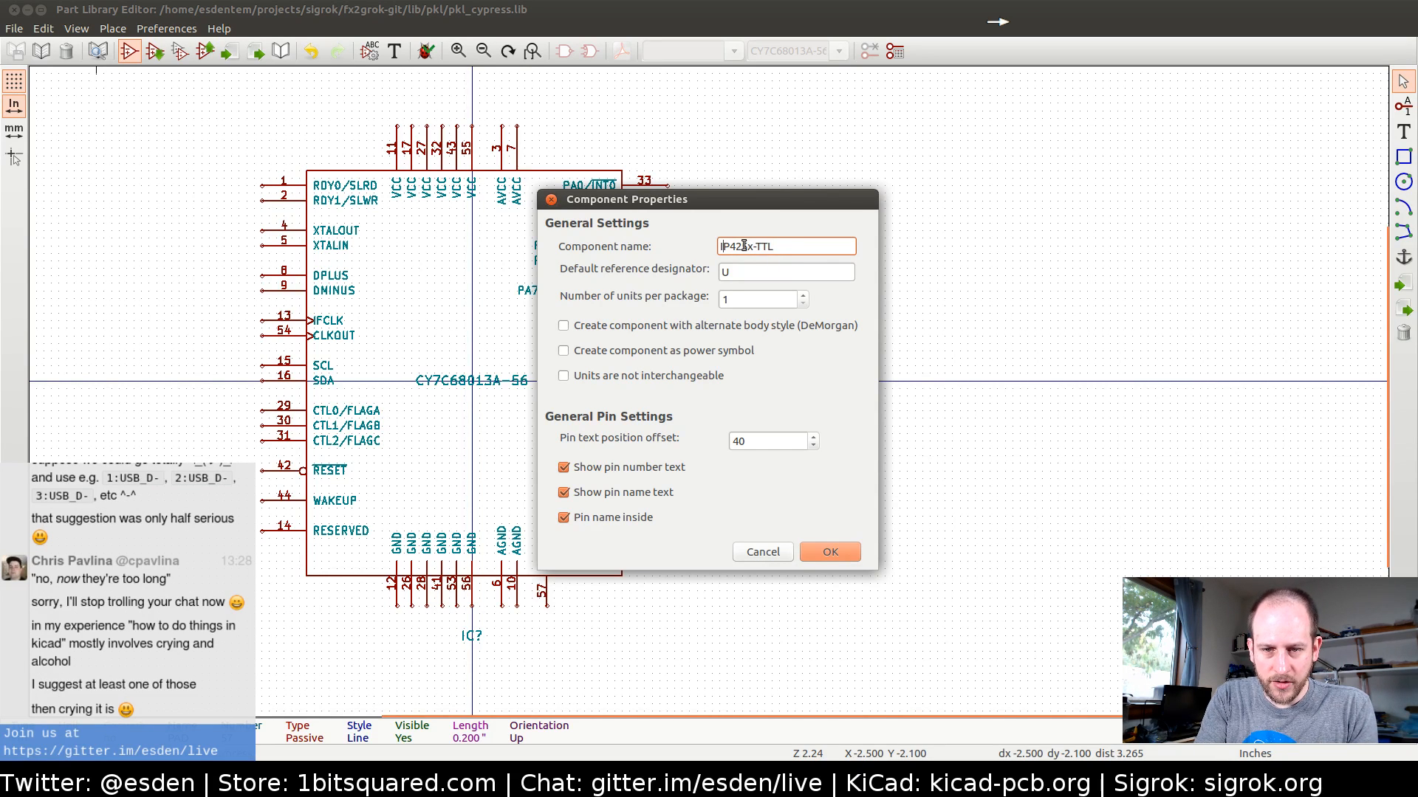
pyautogui.write('-')
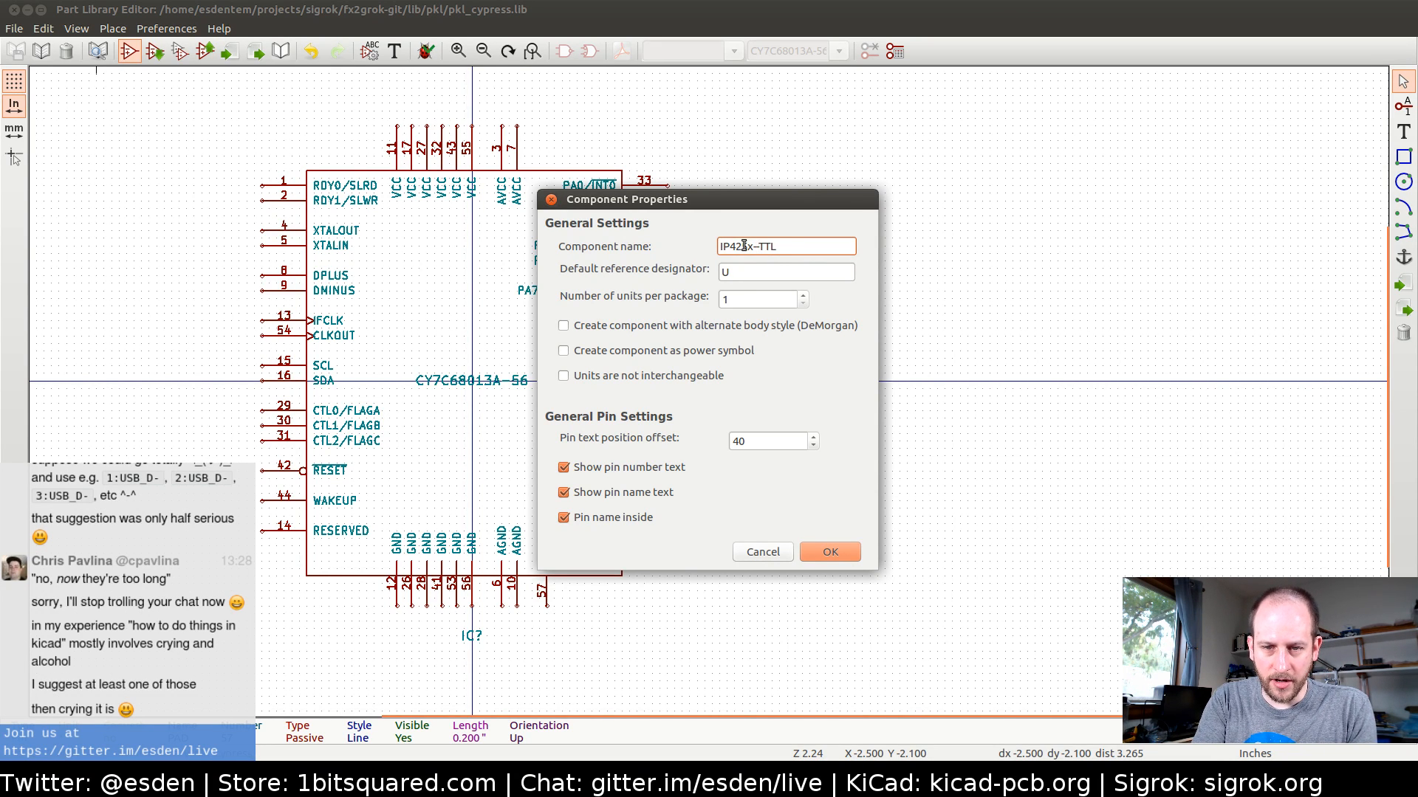
pyautogui.write('4')
pyautogui.press('Delete')
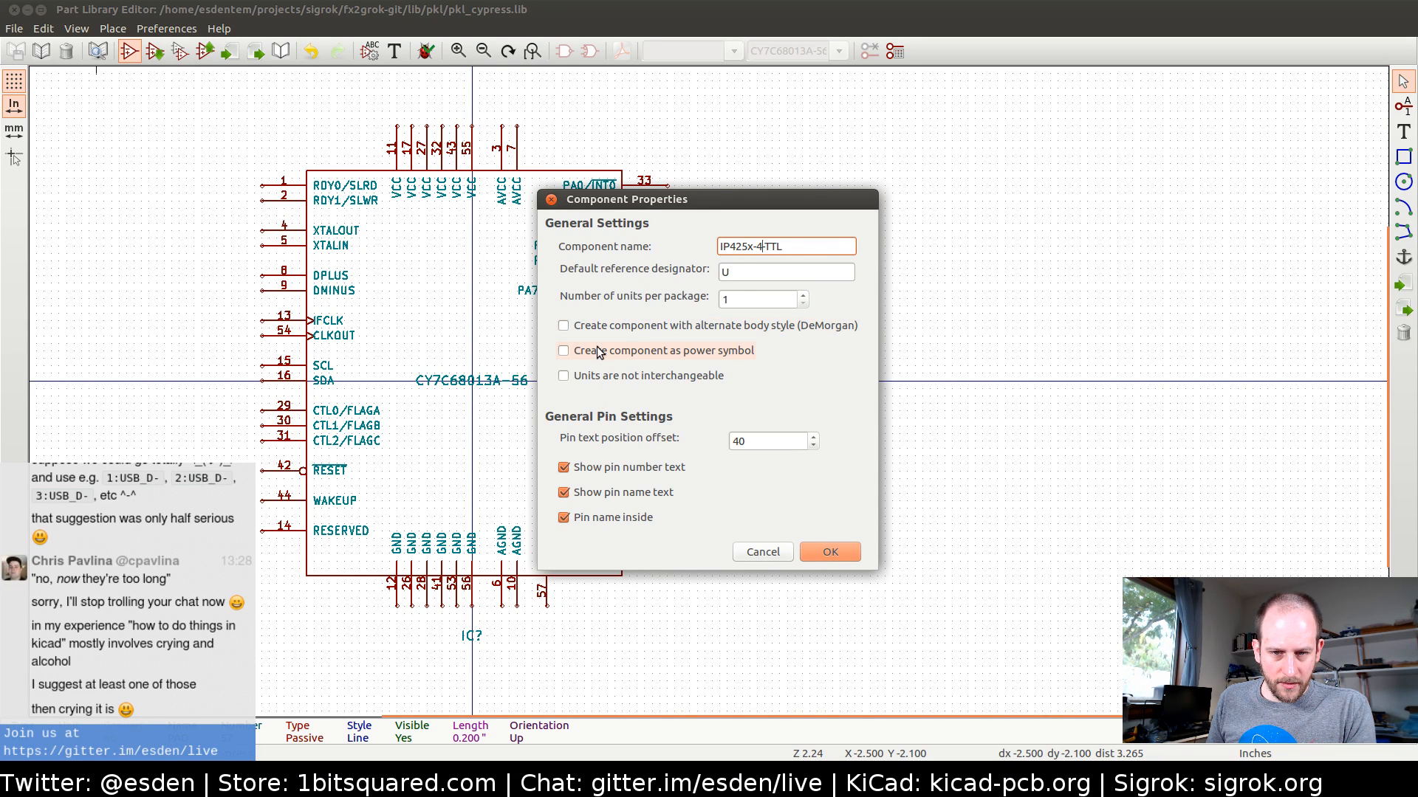
# Set the number of units per package to 4 and create the component
pyautogui.click(801, 297)
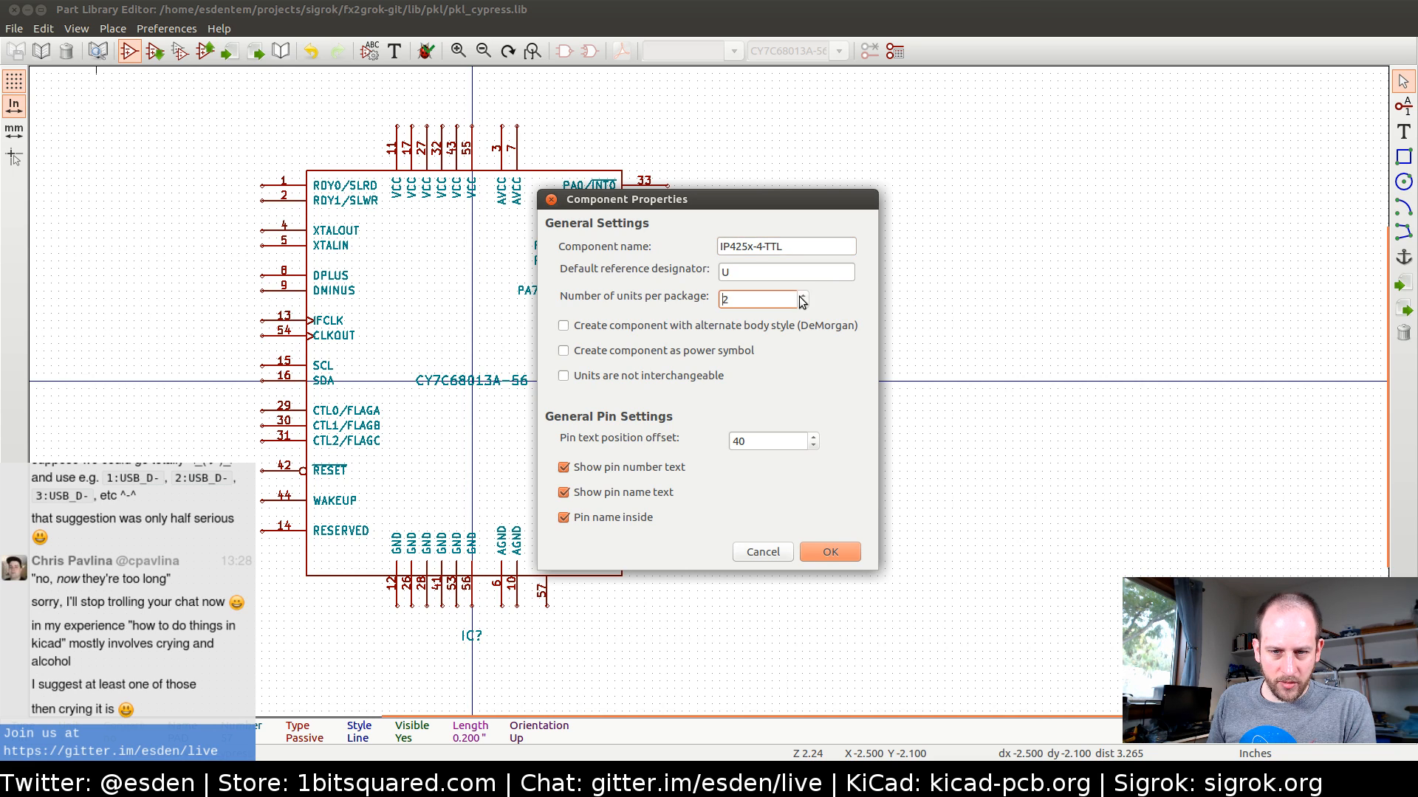
pyautogui.click(802, 297)
pyautogui.click(801, 297)
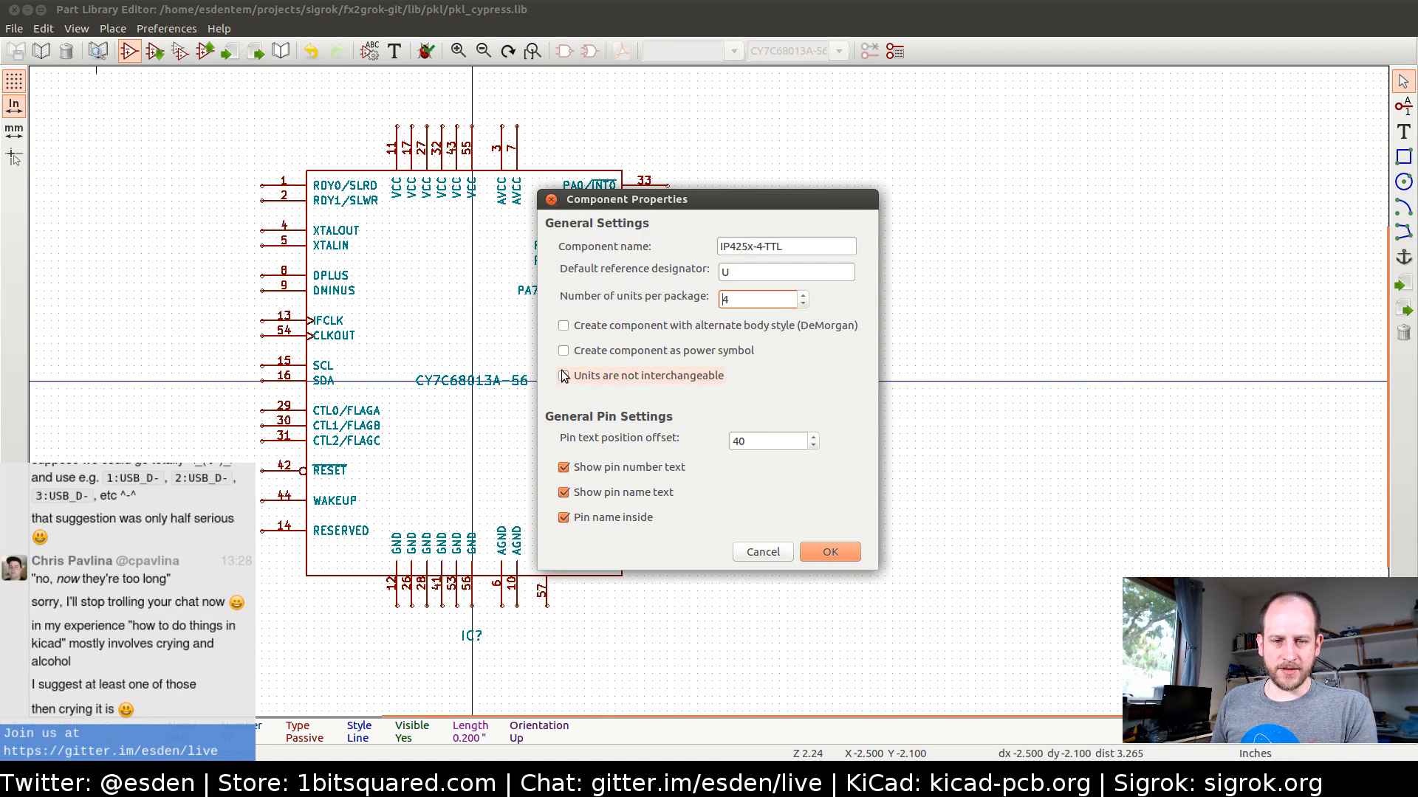
pyautogui.click(826, 554)
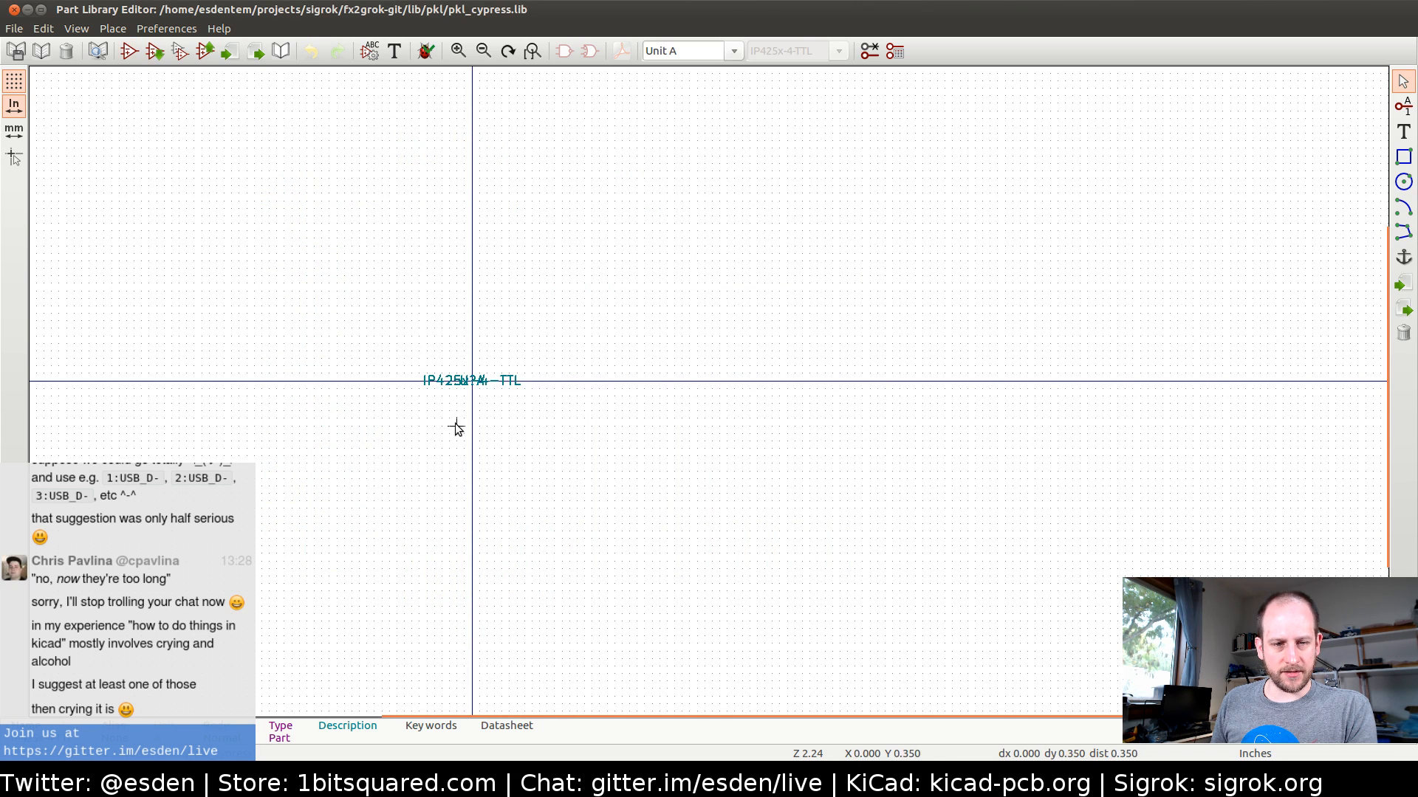
pyautogui.moveTo(352, 334); pyautogui.dragTo(548, 292, button='middle')
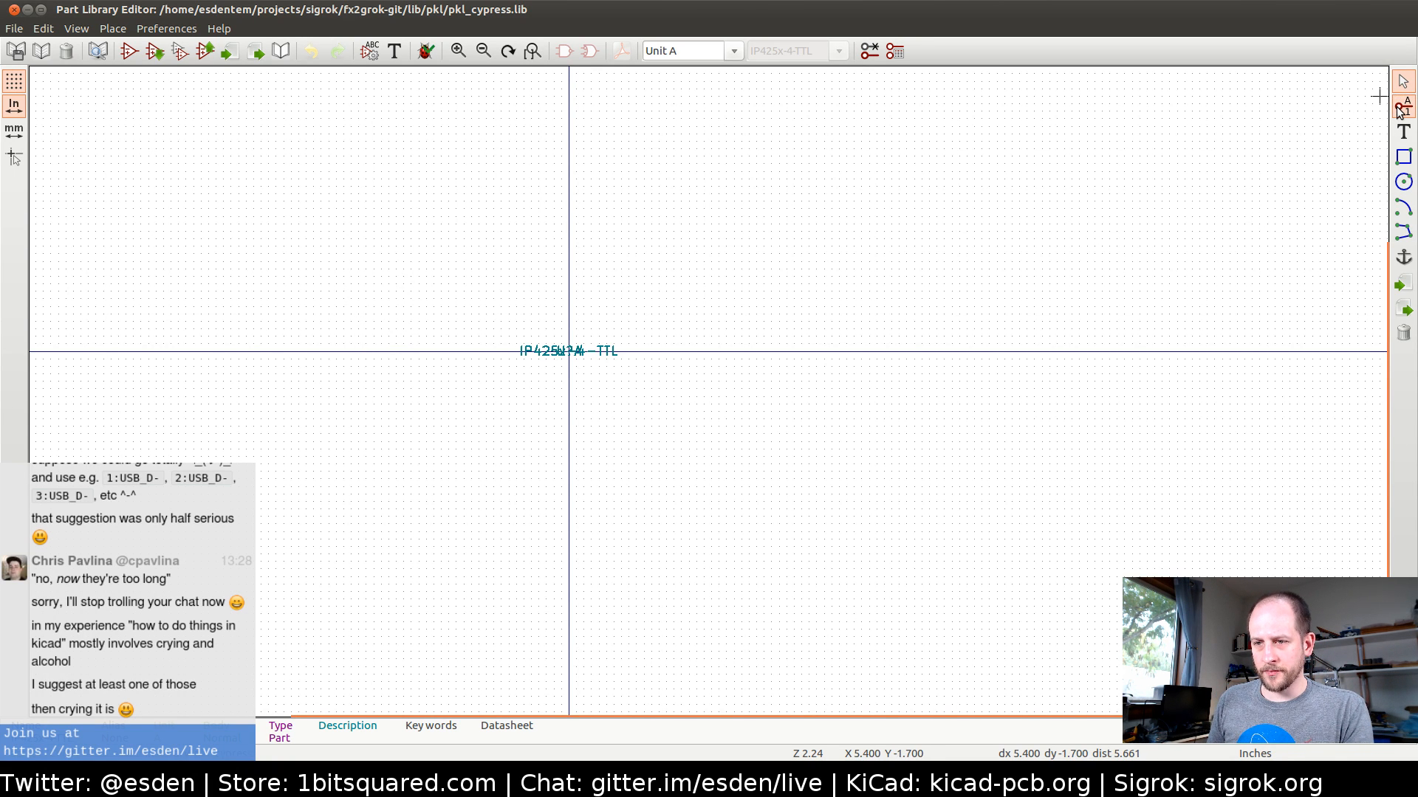
pyautogui.click(1400, 108)
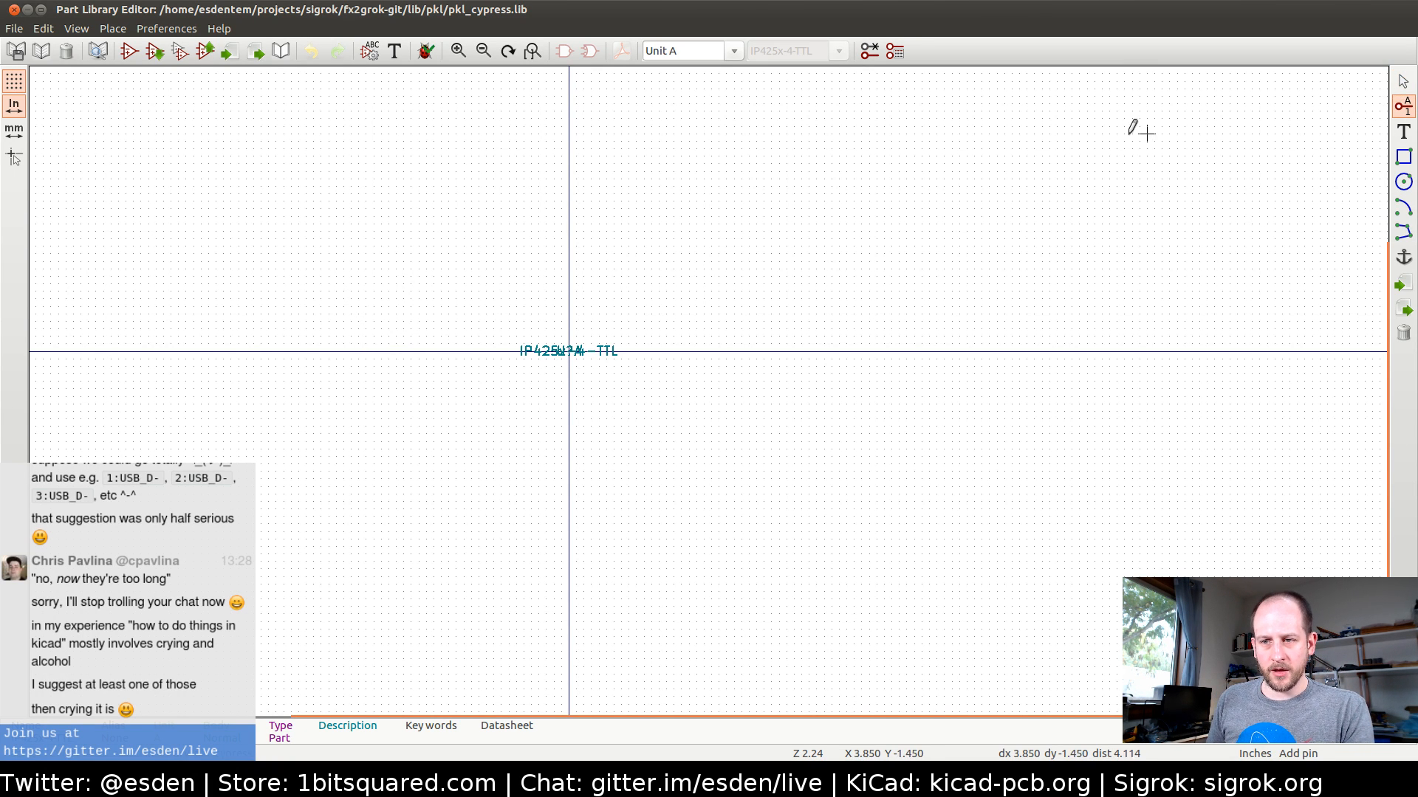
pyautogui.click(449, 351)
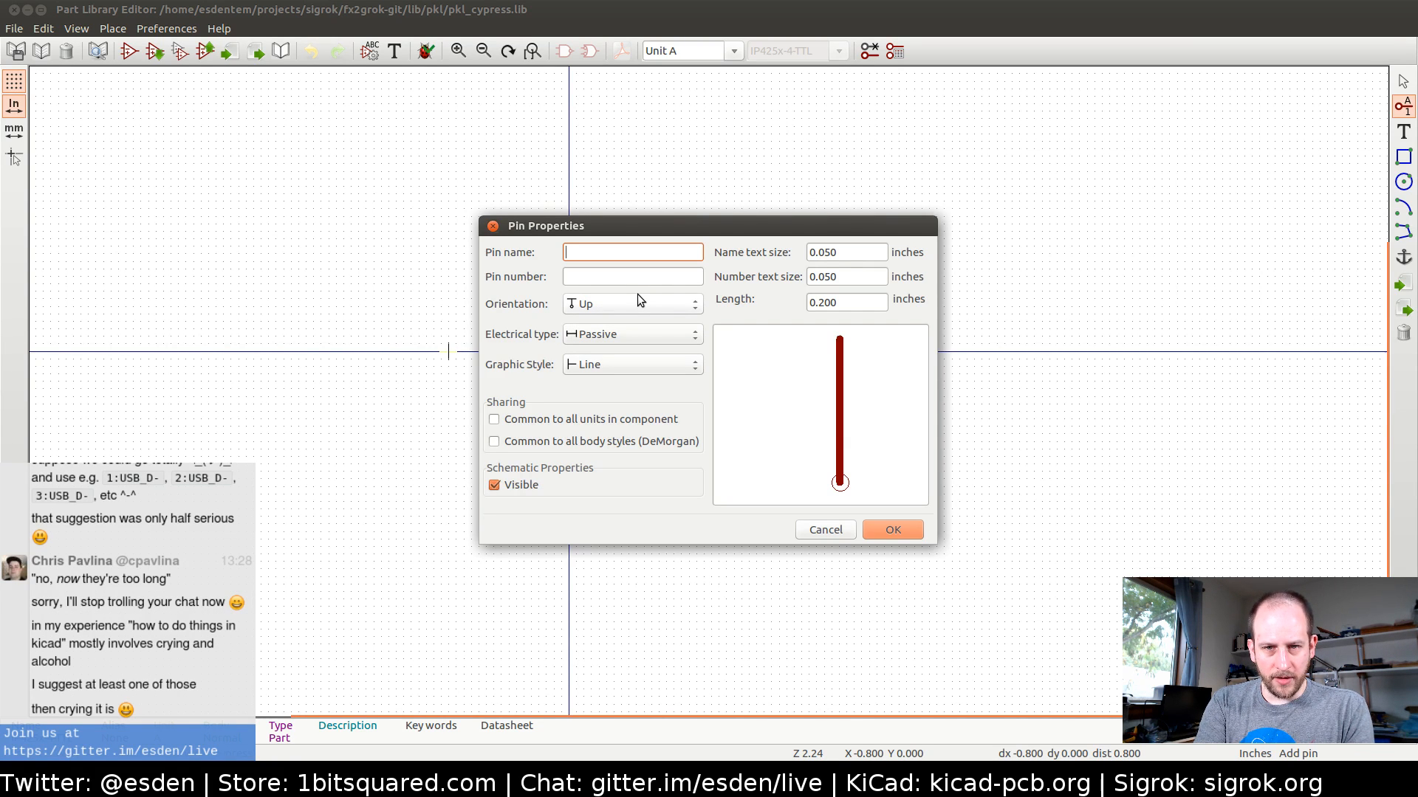
pyautogui.press('Escape')
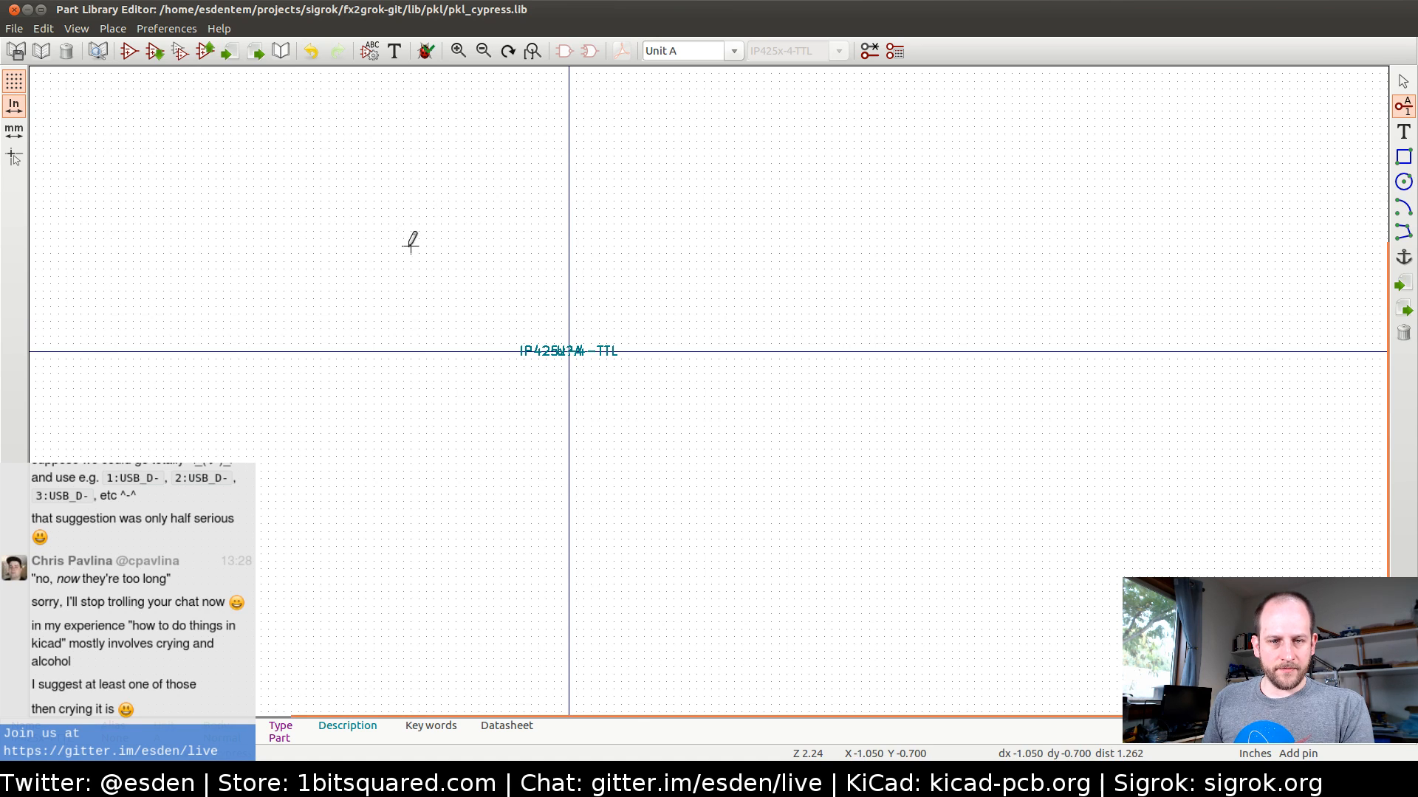
pyautogui.moveTo(411, 237); pyautogui.dragTo(468, 286, button='middle')
# Switch to the fx2grok-flat schematic, examine the PB0 to PB7 circuitry between IC1 and J1, and return to the Part Library Editor
pyautogui.hotkey('alt', 'Tab')
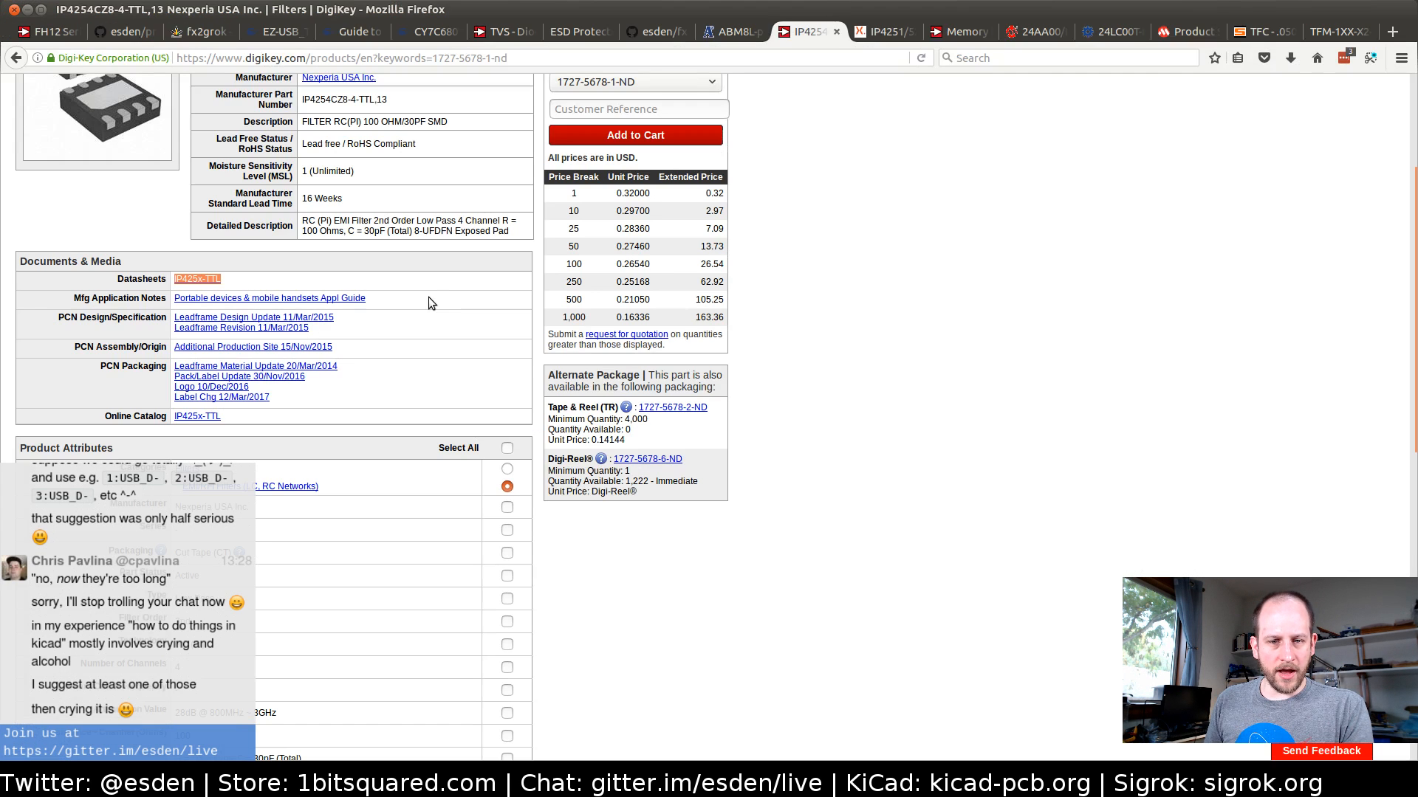
pyautogui.hotkey('alt', 'Tab')
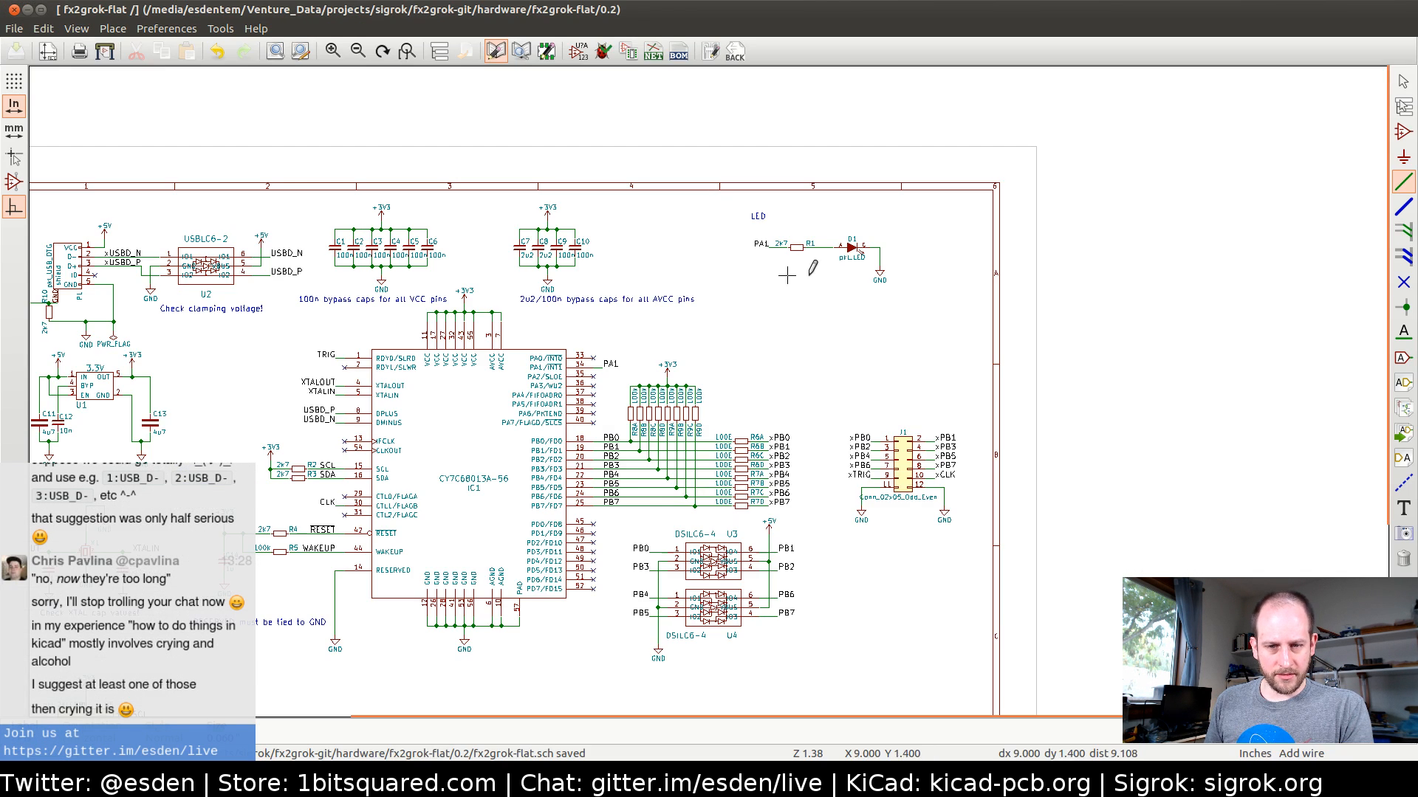
pyautogui.moveTo(359, 370); pyautogui.dragTo(513, 282, button='middle')
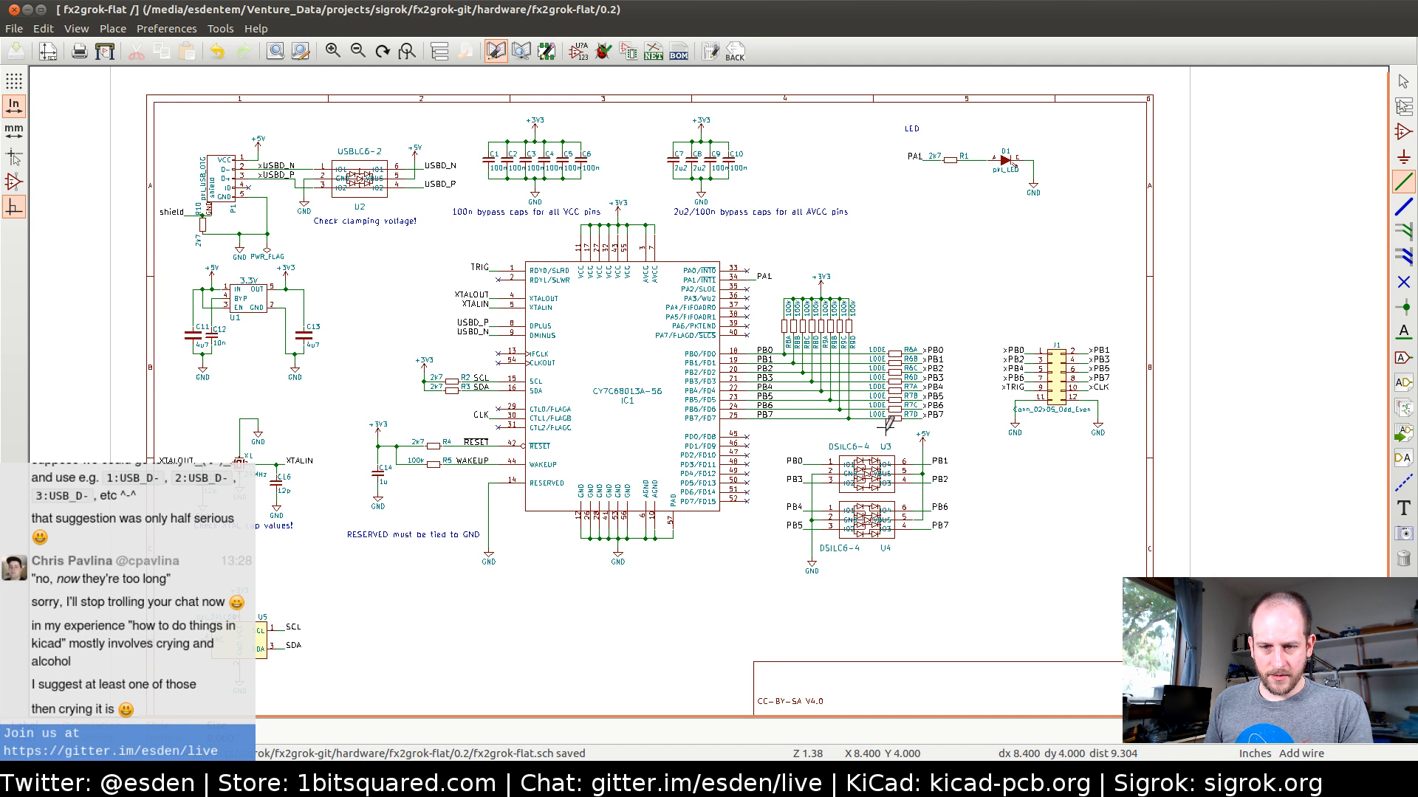
pyautogui.moveTo(960, 365); pyautogui.dragTo(941, 378, button='middle')
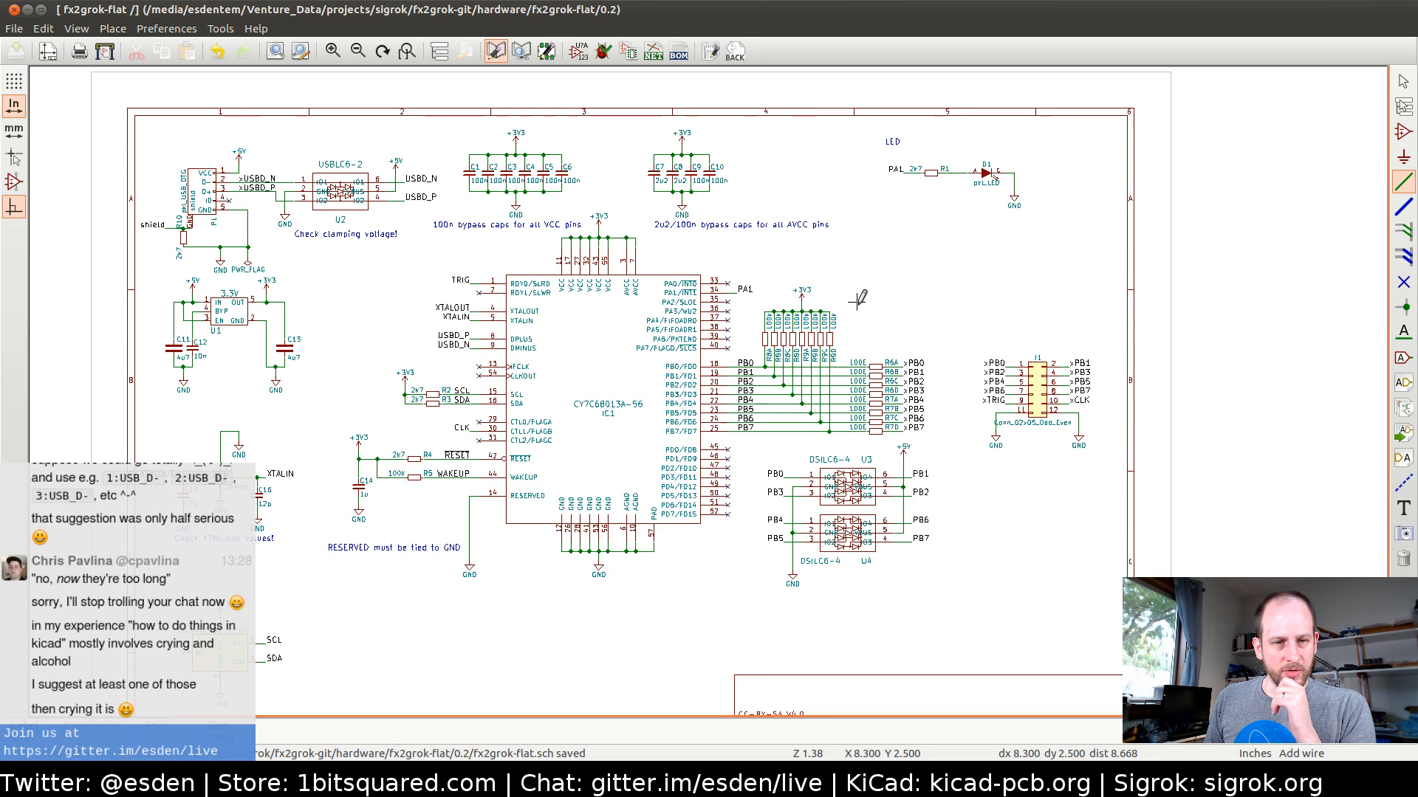
pyautogui.moveTo(827, 296); pyautogui.dragTo(798, 322, button='middle')
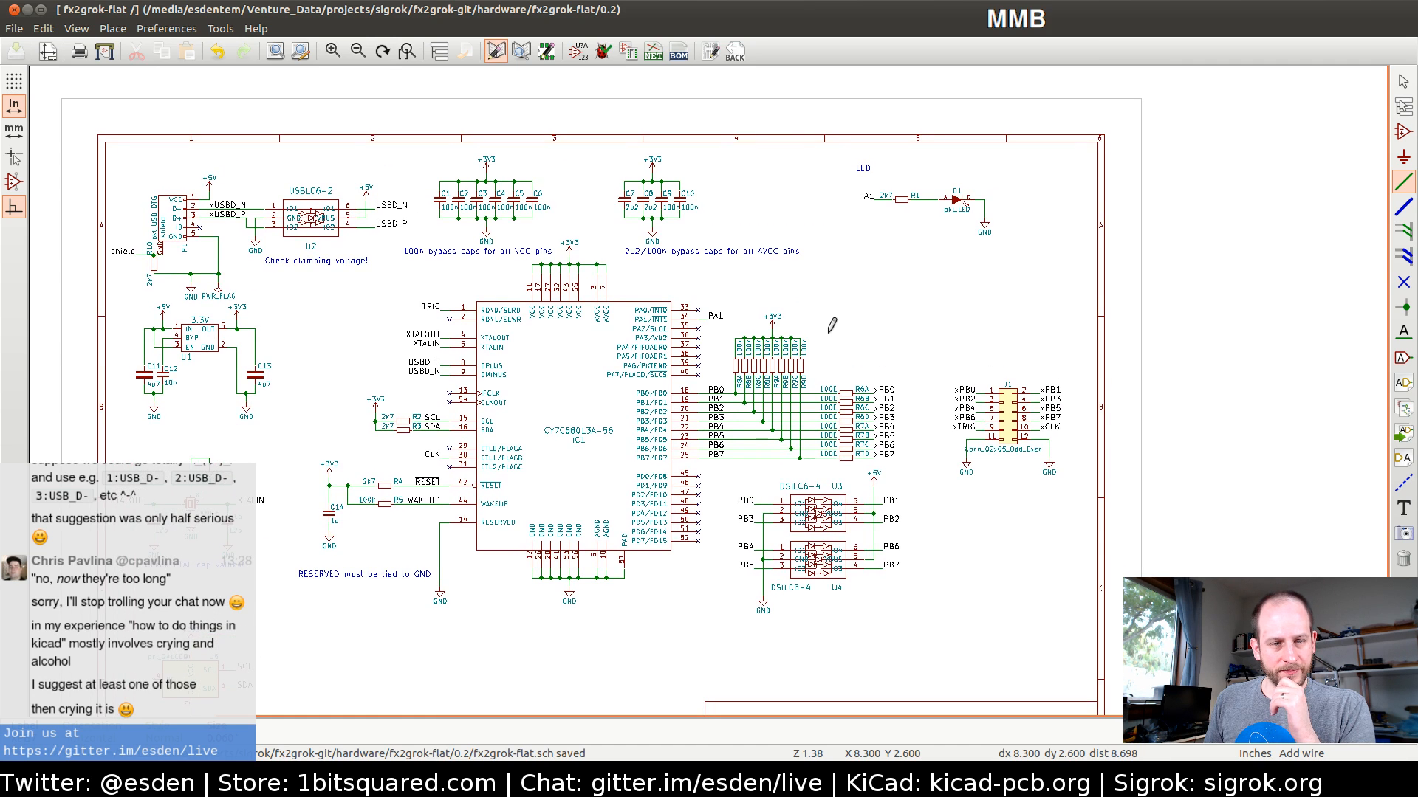
pyautogui.moveTo(680, 333); pyautogui.dragTo(729, 328, button='middle')
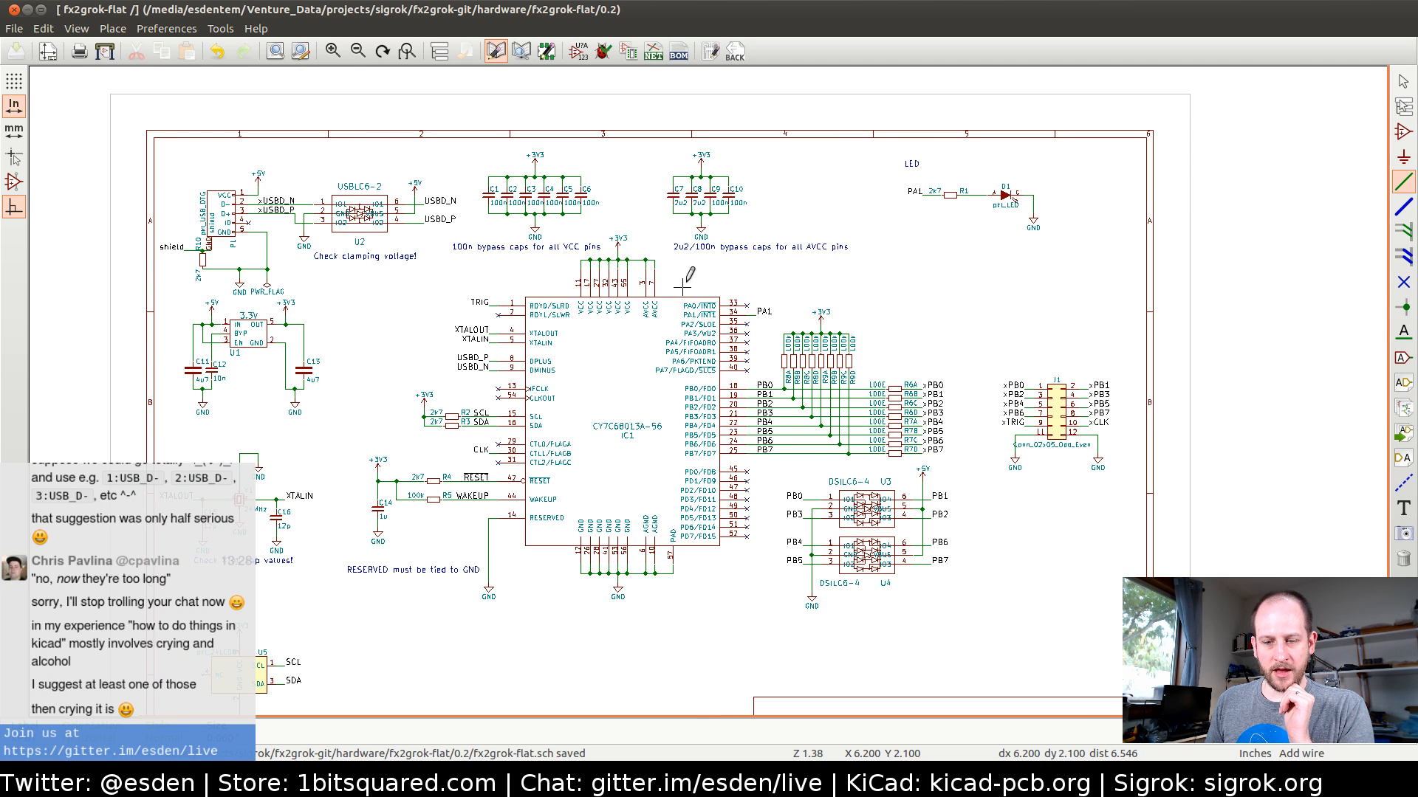
pyautogui.moveTo(838, 293); pyautogui.dragTo(842, 231, button='middle')
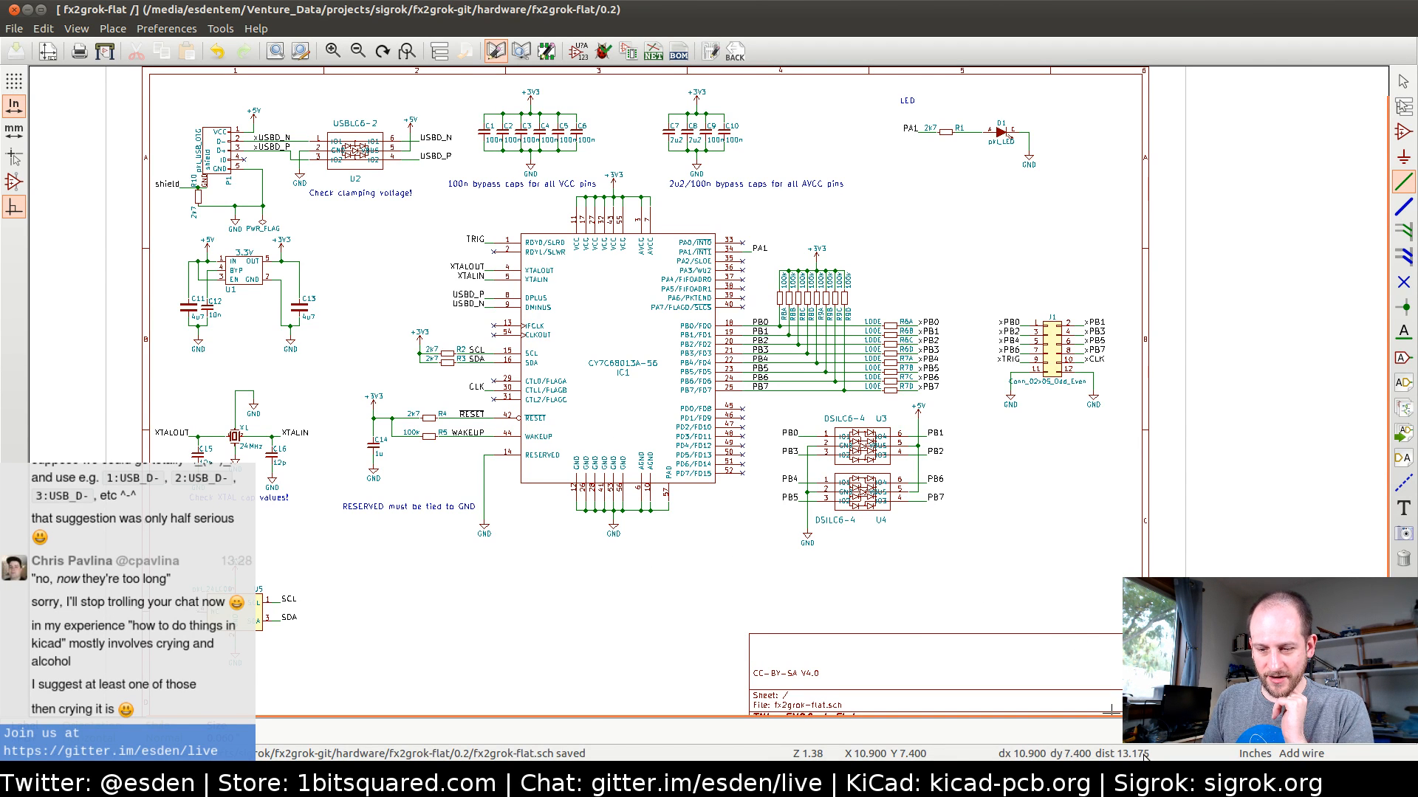
pyautogui.click(1026, 776)
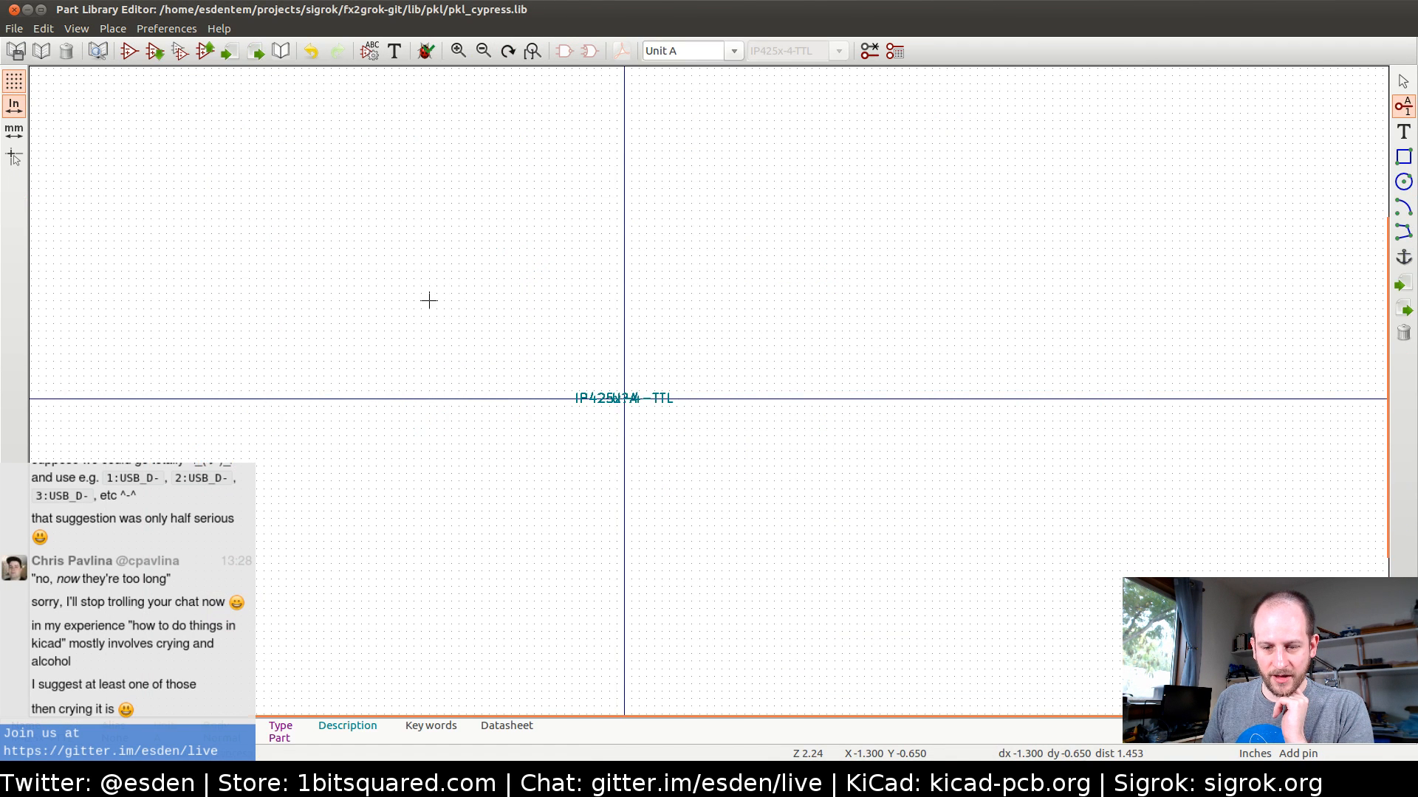
pyautogui.hotkey('alt', 'Tab')
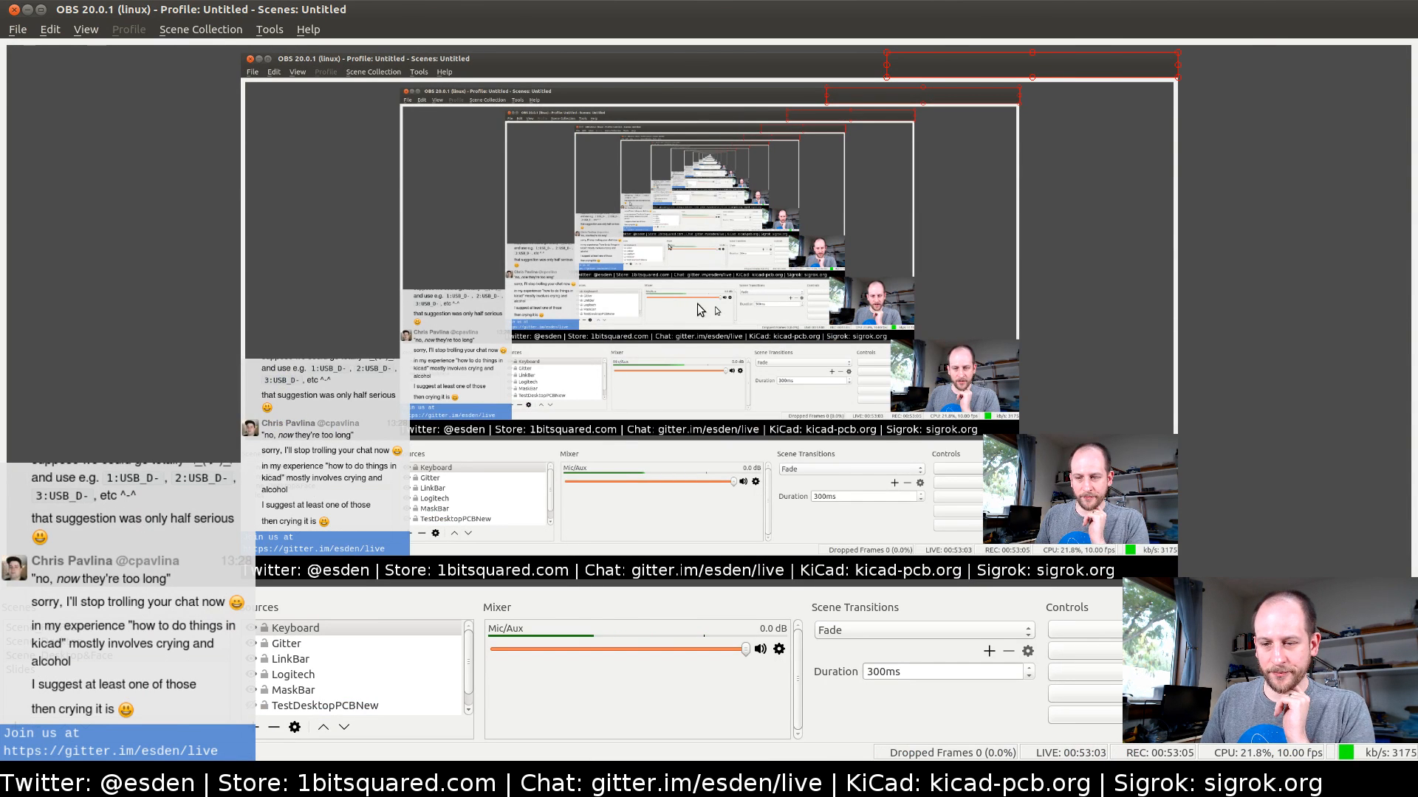